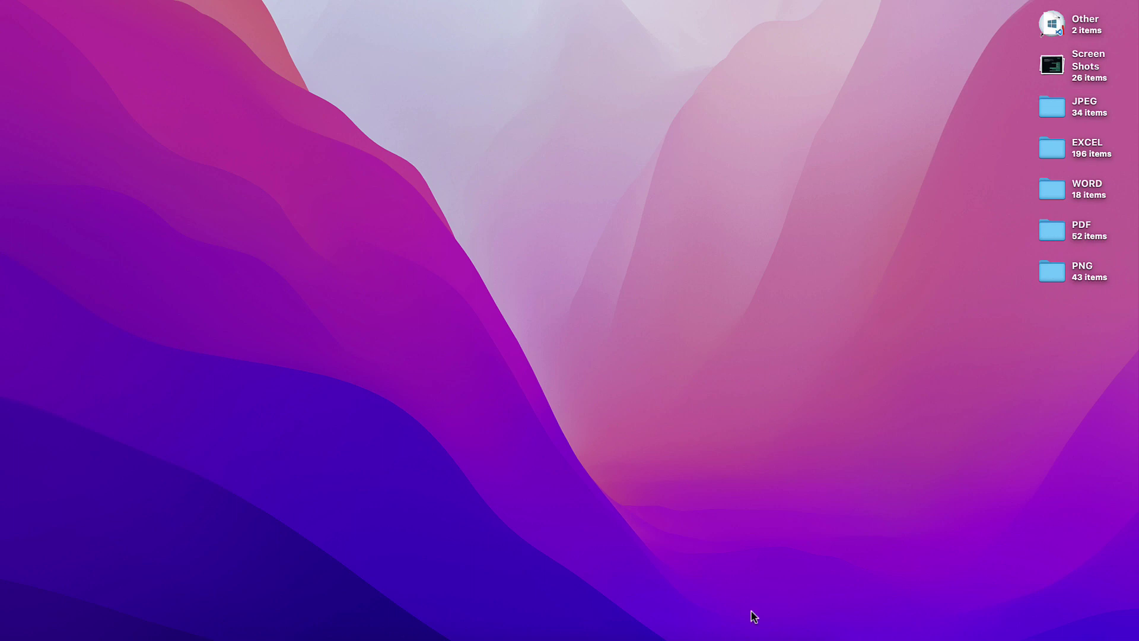
Open the Latihan Penjualan 2022 workbook and examine the PENJUALAN sheet's totals, OMSET values and Cek formulas across the transaction rows.
left_click(783, 635)
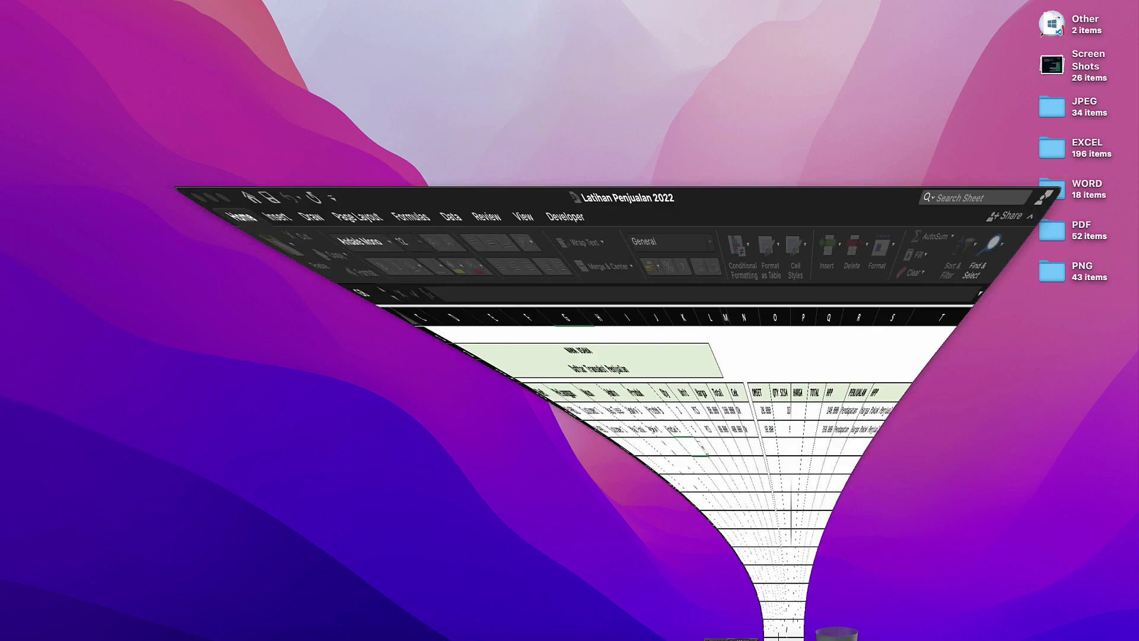
left_click(558, 157)
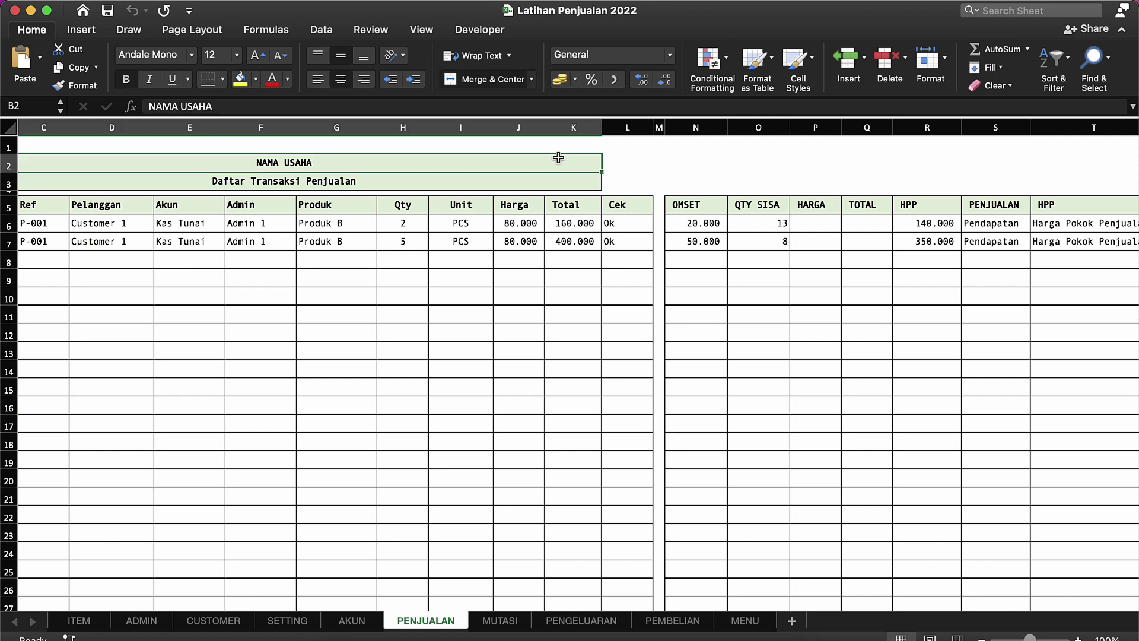
left_click(538, 212)
left_click(693, 241)
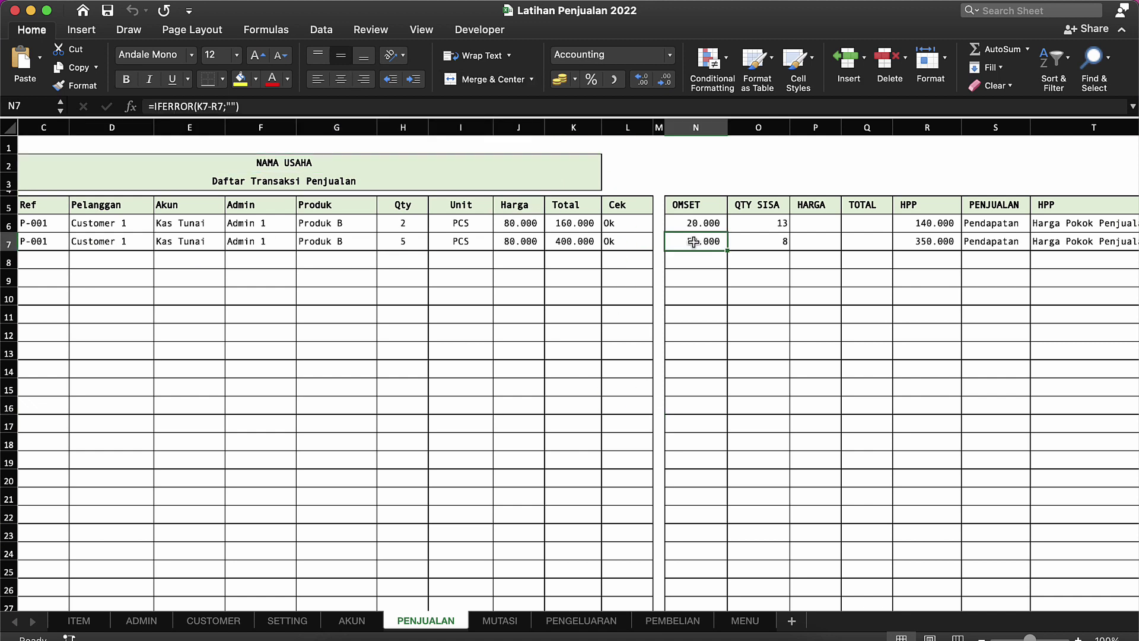
left_click(610, 226)
left_click(619, 242)
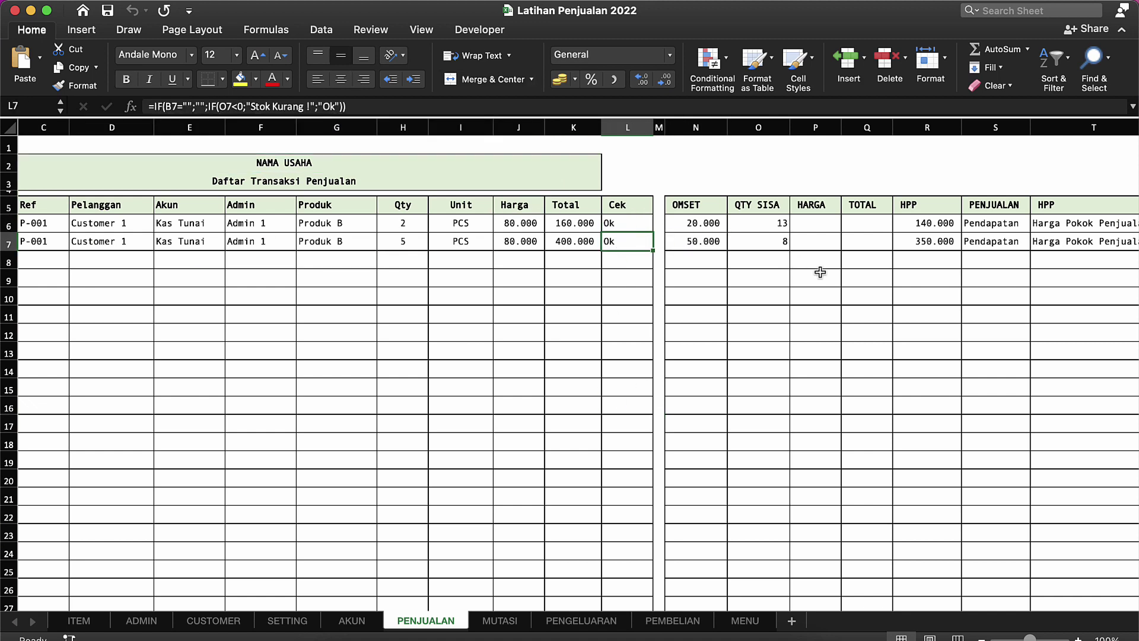
left_click(806, 256)
left_click(612, 259)
scroll(612, 259, "right", 2)
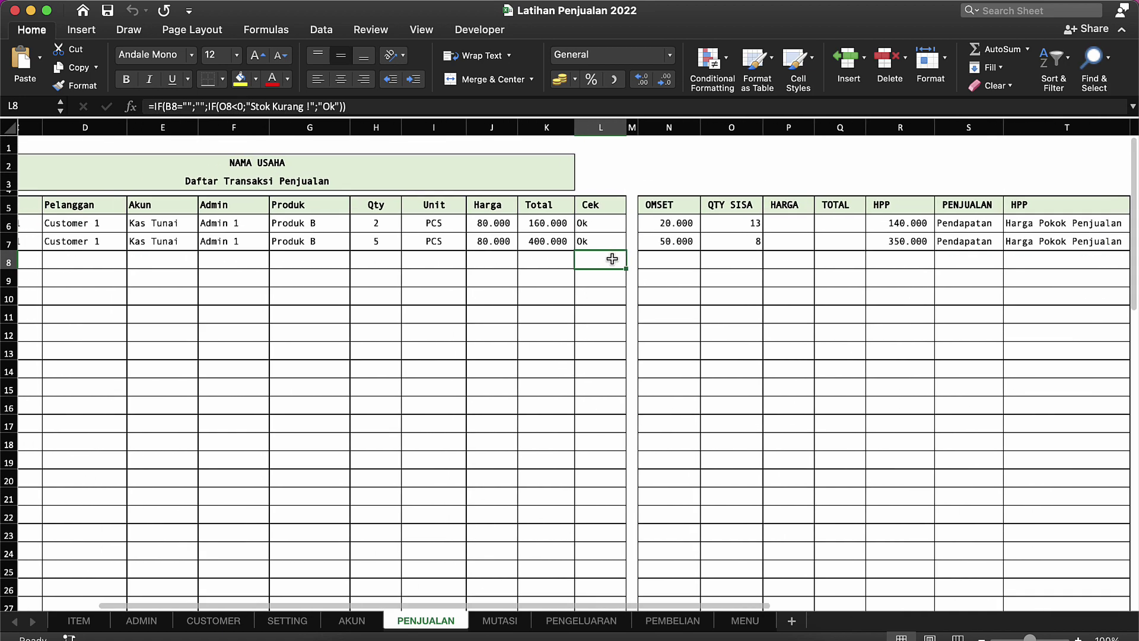
scroll(613, 258, "left", 2)
scroll(612, 258, "right", 3)
scroll(612, 259, "left", 3)
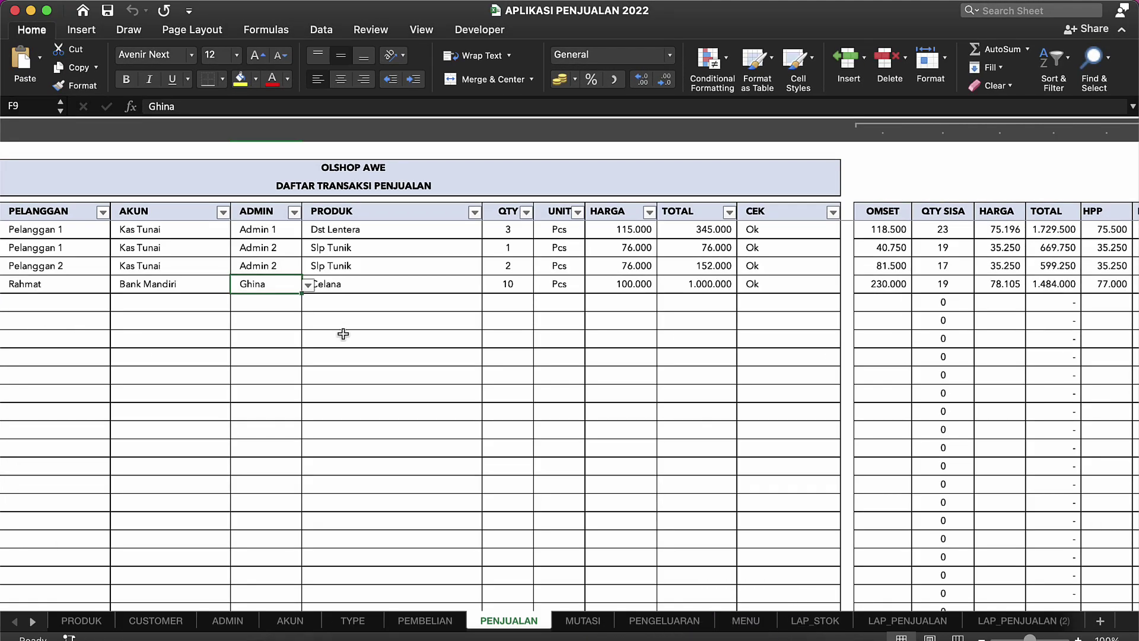
Review the sales, MUTASI, PEMBELIAN and PENGELUARAN sheets in the APLIKASI PENJUALAN 2022 workbook.
left_click(236, 228)
scroll(237, 231, "right", 2)
scroll(237, 232, "up", 1)
scroll(236, 232, "left", 1)
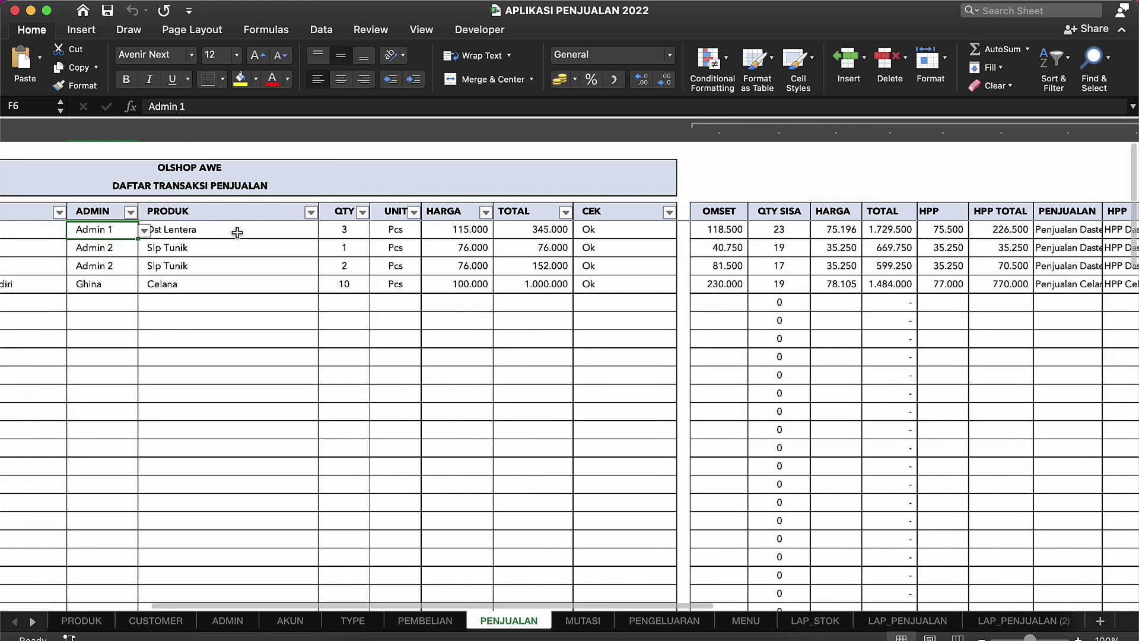
left_click(597, 625)
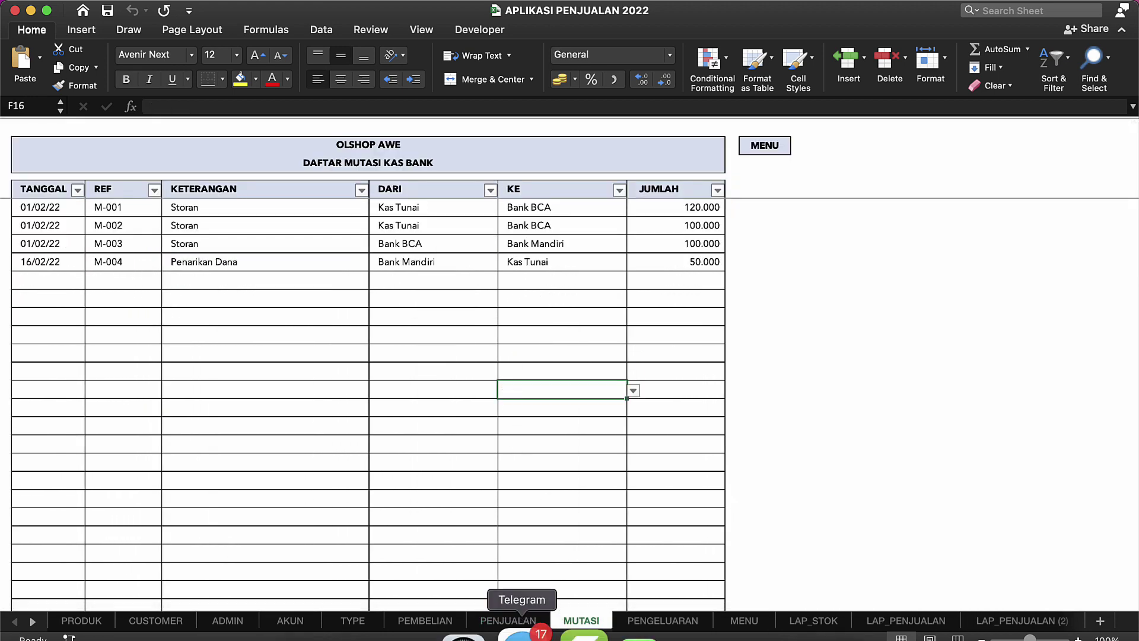
left_click(424, 621)
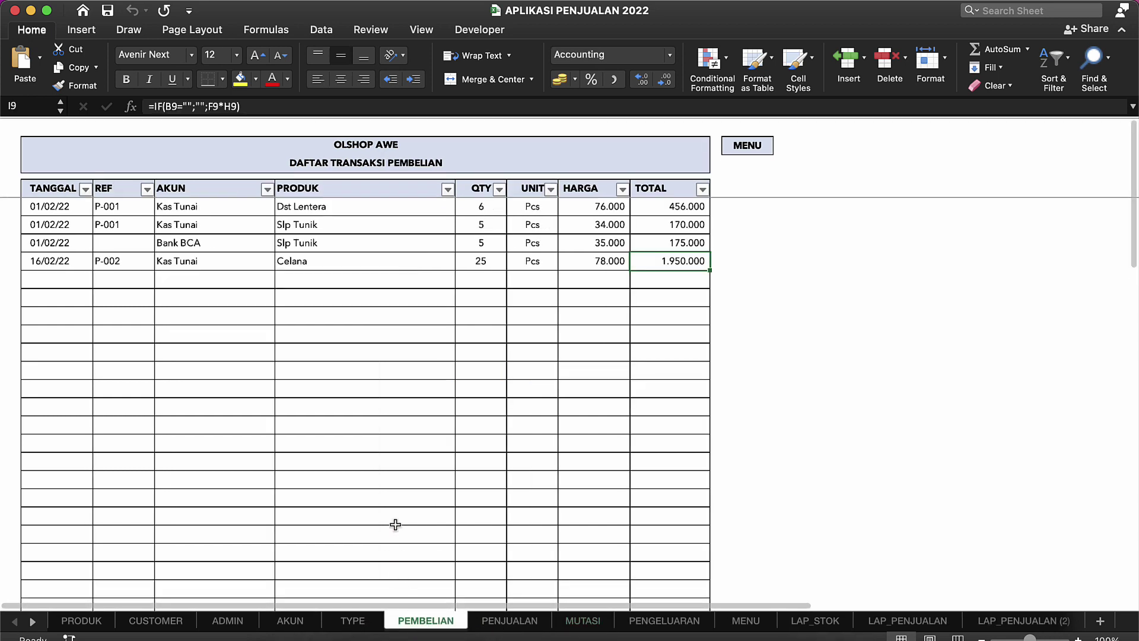
left_click(657, 620)
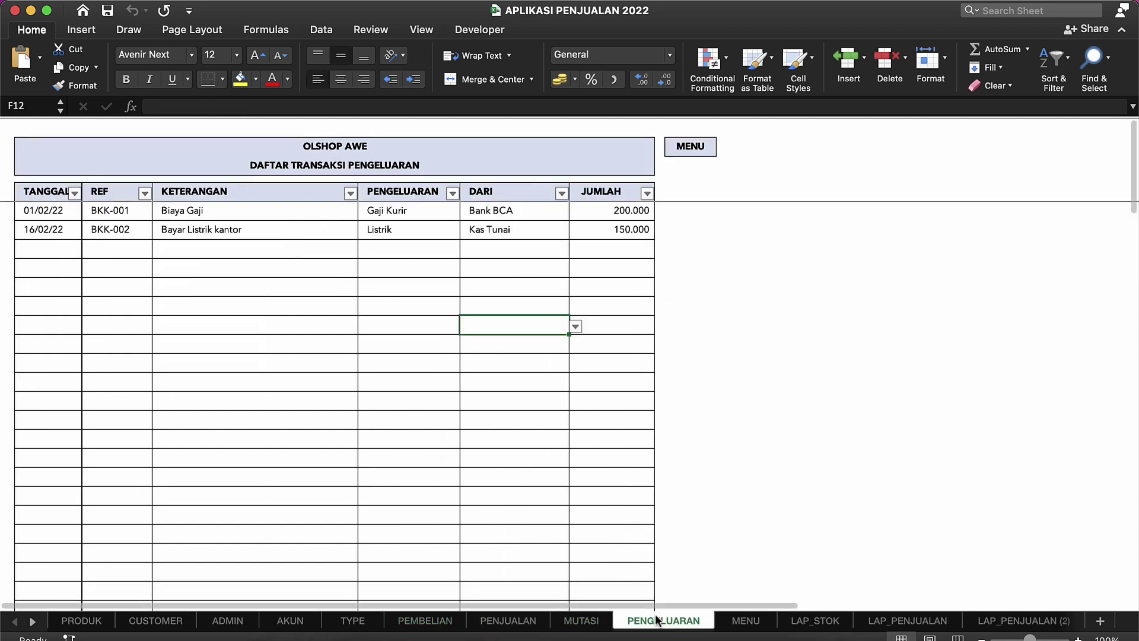
left_click(546, 442)
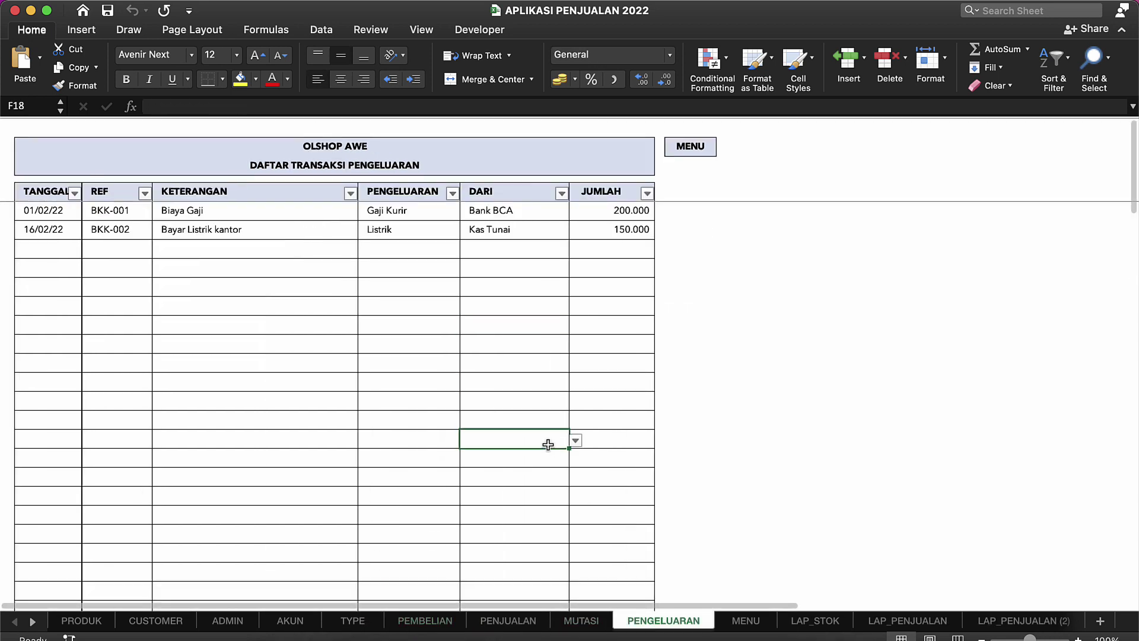
On the LAP_STOK report, set the NAMA ITEM filter to show all entries, including blanks.
left_click(814, 620)
left_click(309, 201)
left_click(301, 214)
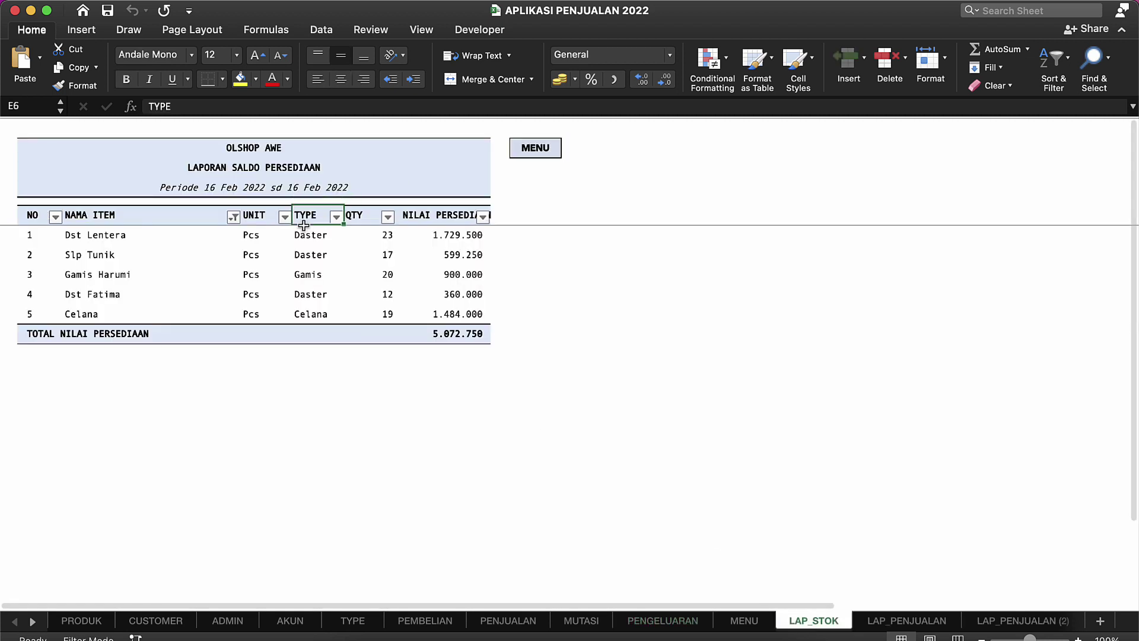
left_click(293, 250)
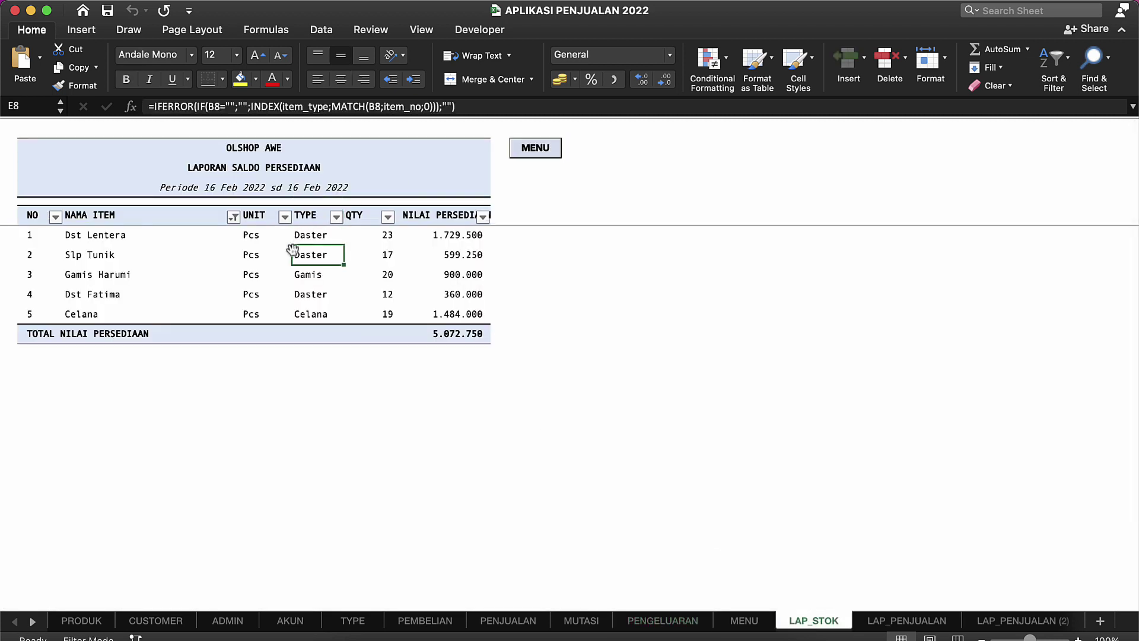
left_click(234, 217)
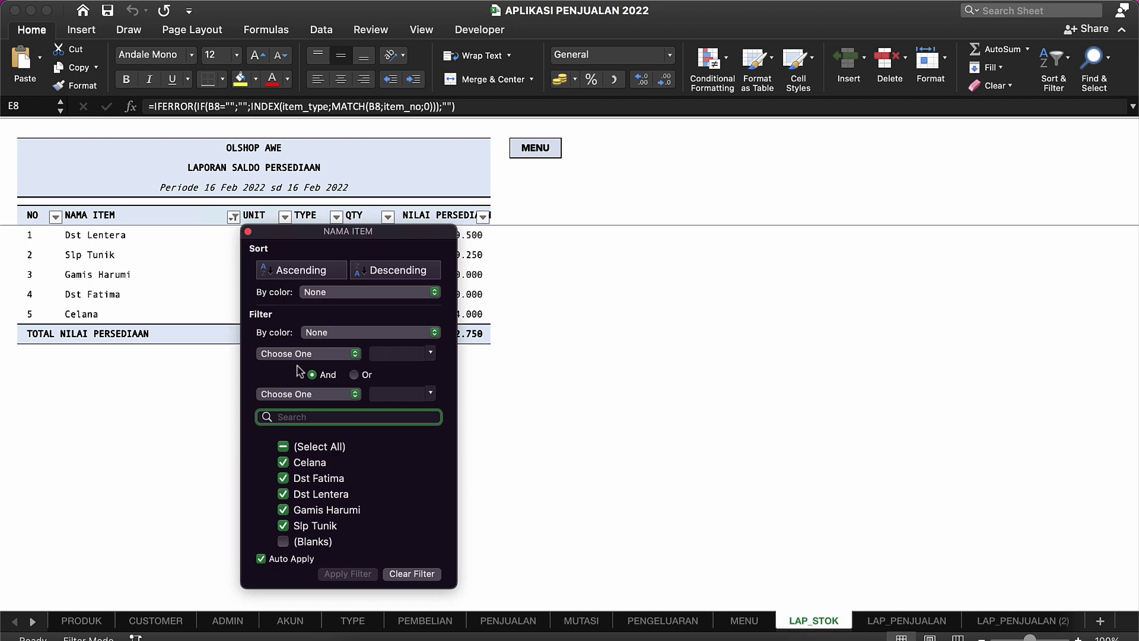
left_click(286, 446)
left_click(194, 258)
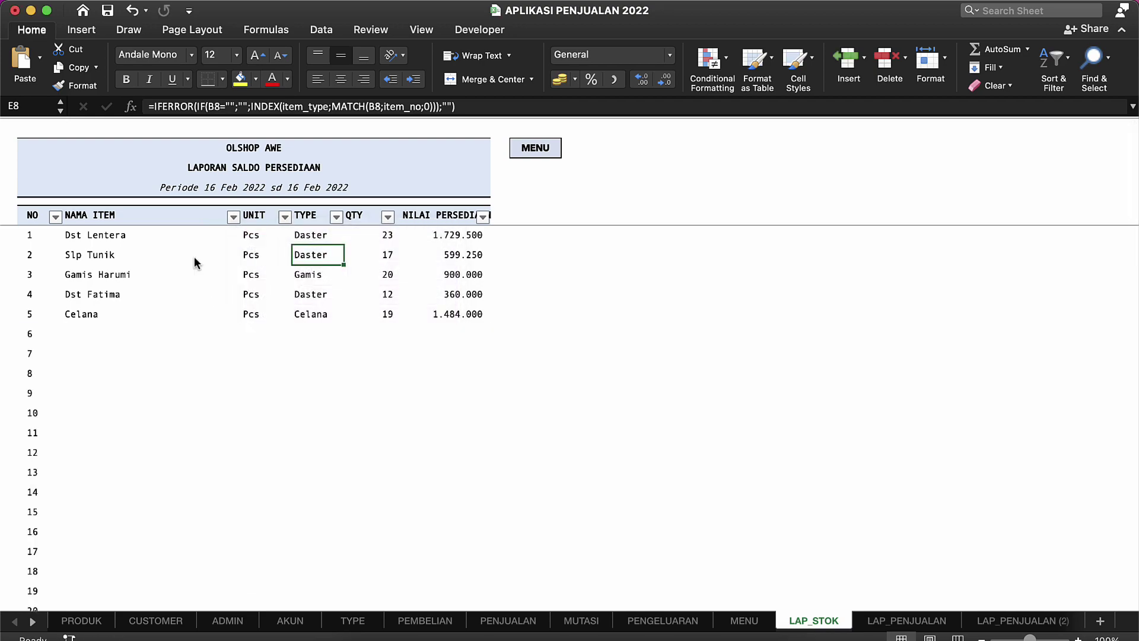
Switch back to the Latihan Penjualan 2022 workbook and review the report entries on its MENU sheet, including PERSEDIAAN.
key("ctrl+Up")
left_click(592, 397)
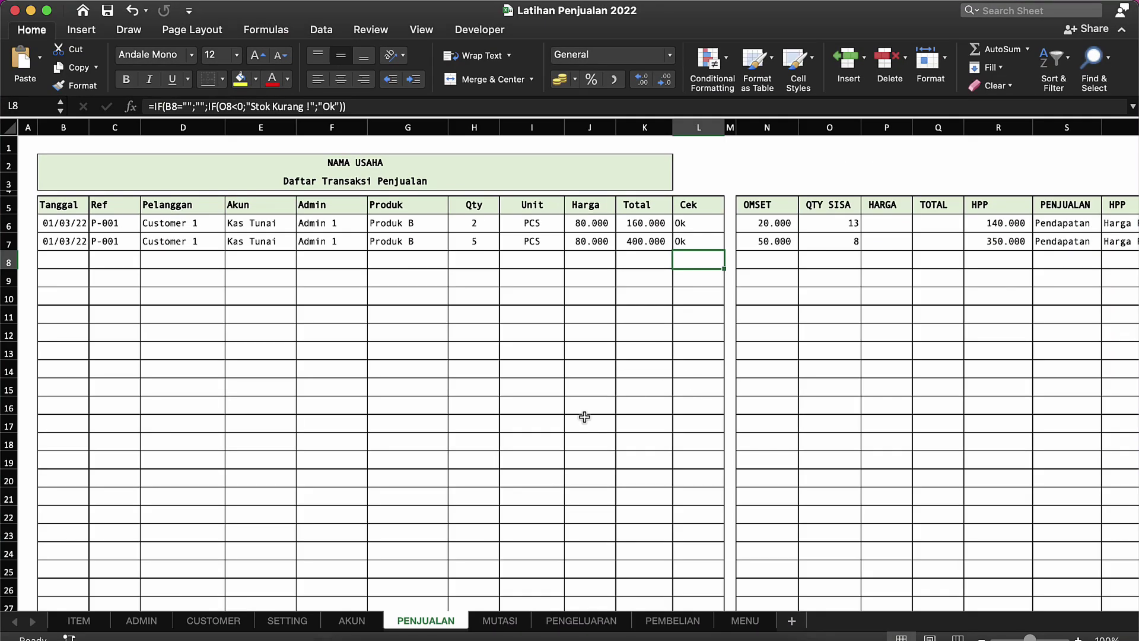
left_click(748, 621)
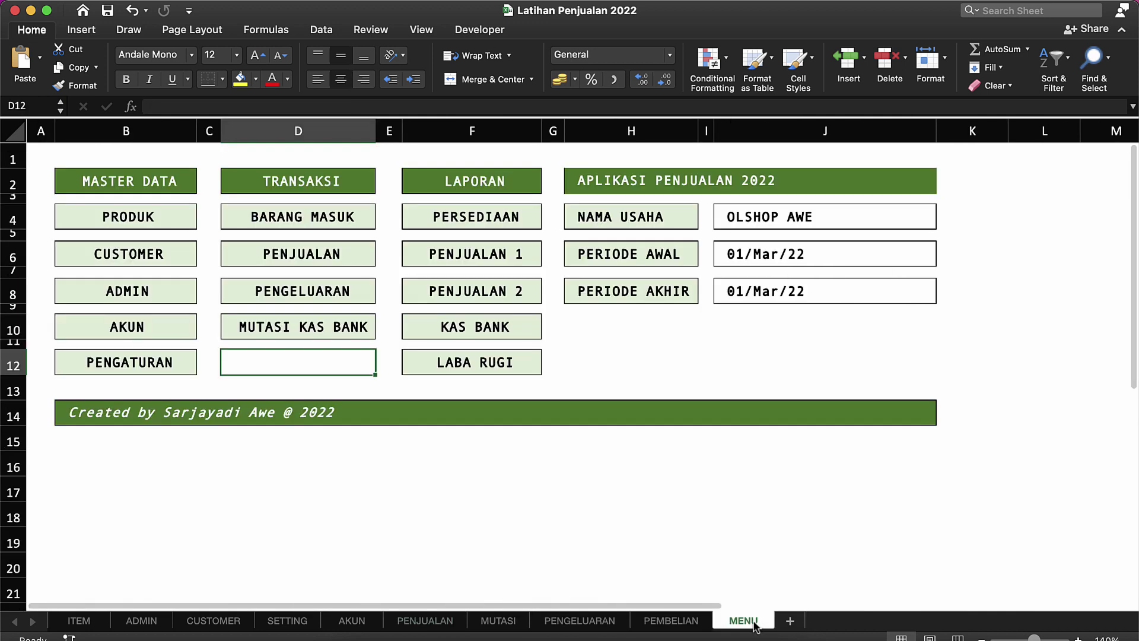
left_click(629, 368)
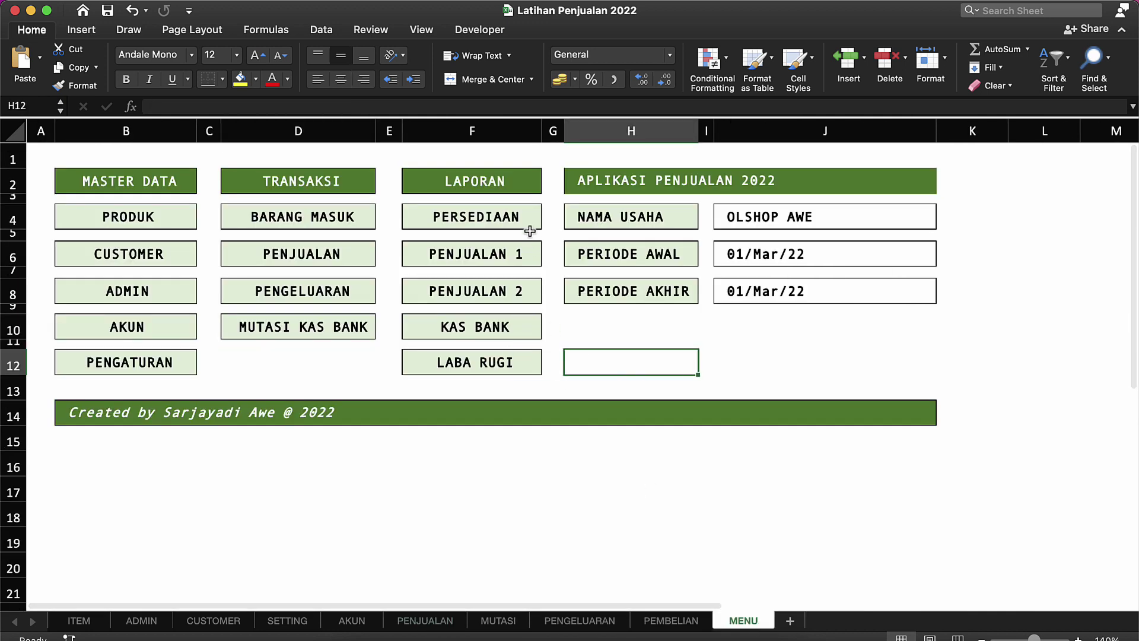
left_click(520, 224)
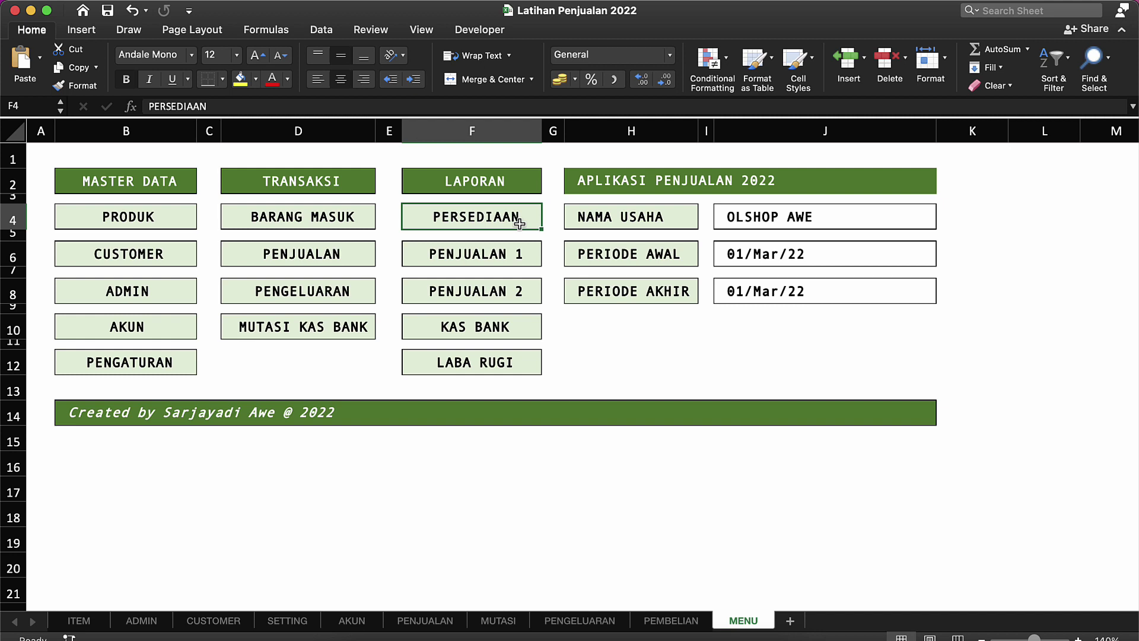
left_click(646, 366)
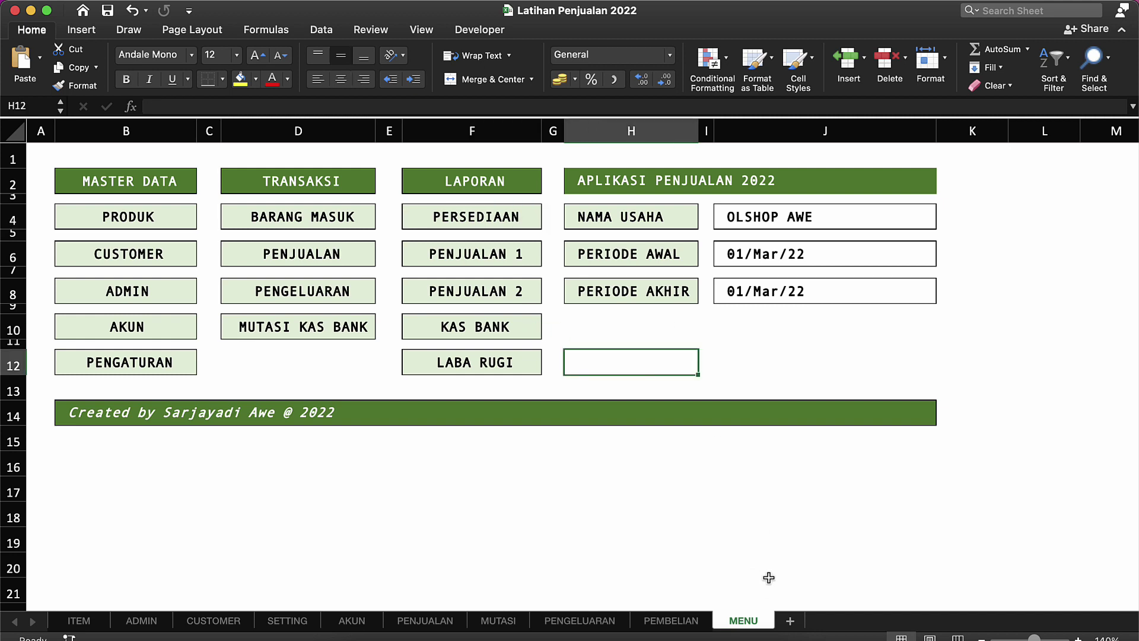
left_click(768, 574)
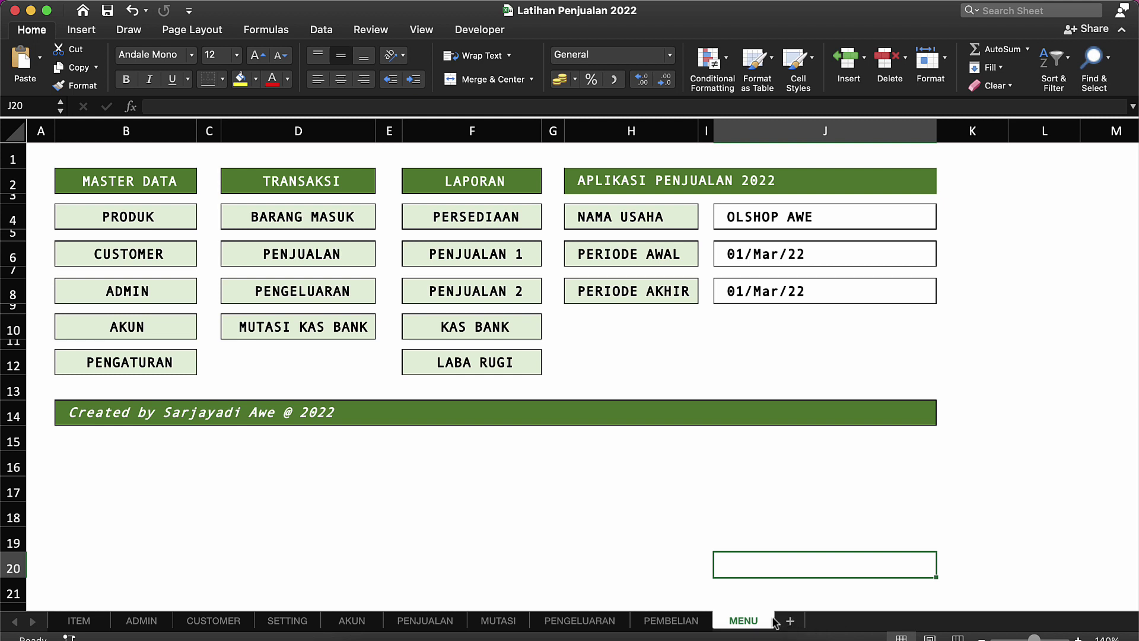
Add a new worksheet after the MENU sheet and name it LAP_STOK.
left_click(792, 622)
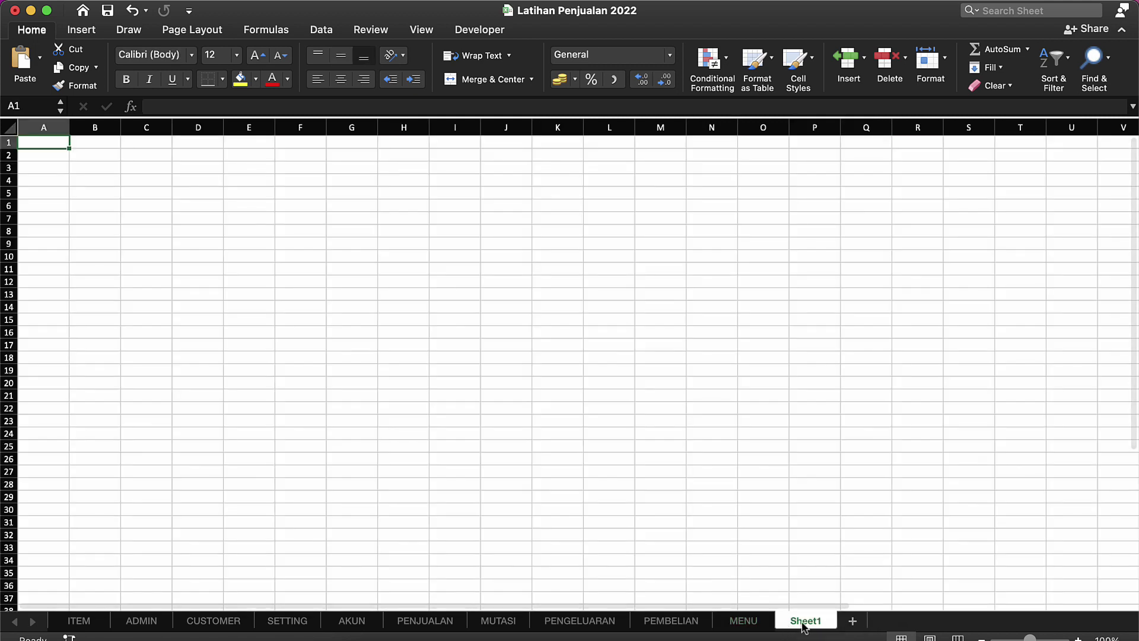
right_click(802, 622)
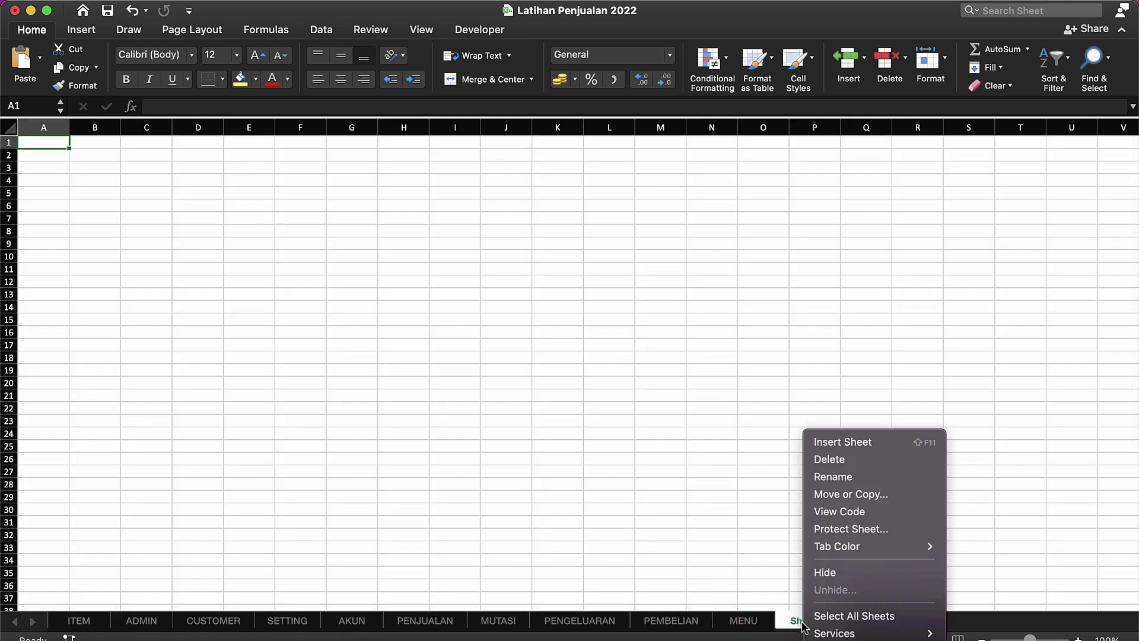
left_click(832, 478)
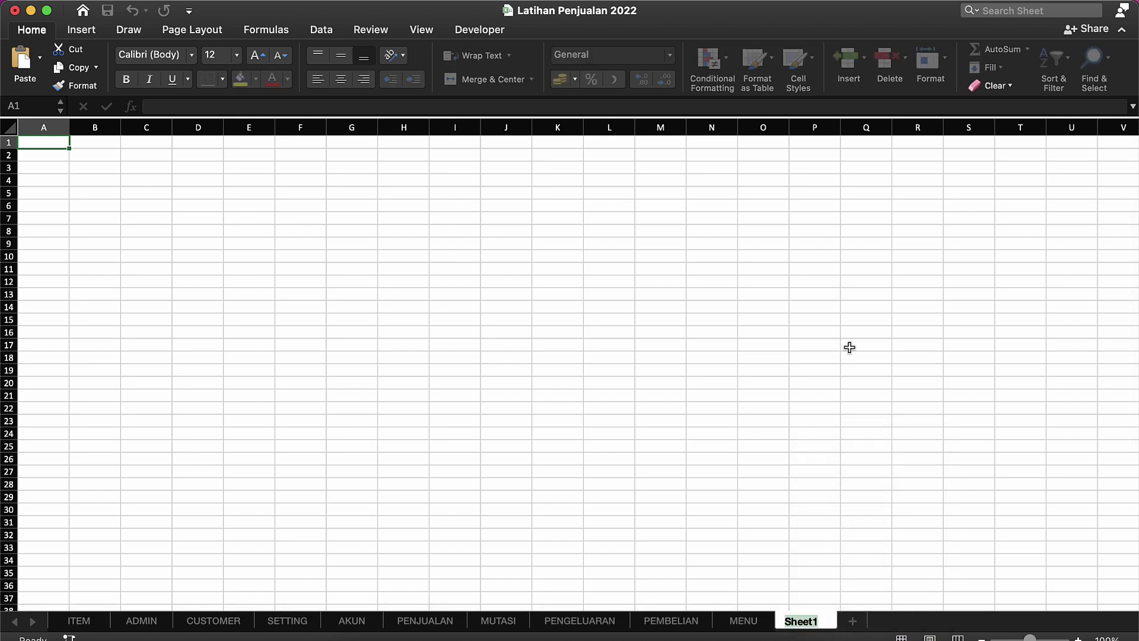
type("LAP_PERSEDI")
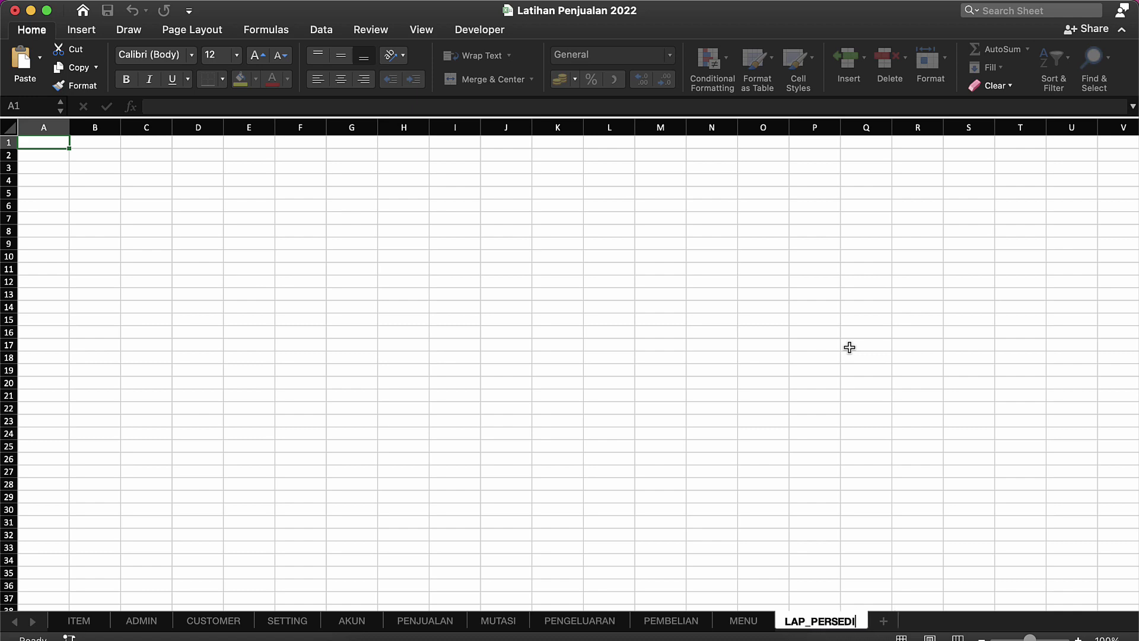
key("BackSpace")
key("BackSpace")
key("BackSpace")
key("BackSpace")
key("BackSpace")
key("BackSpace")
key("BackSpace")
type("S")
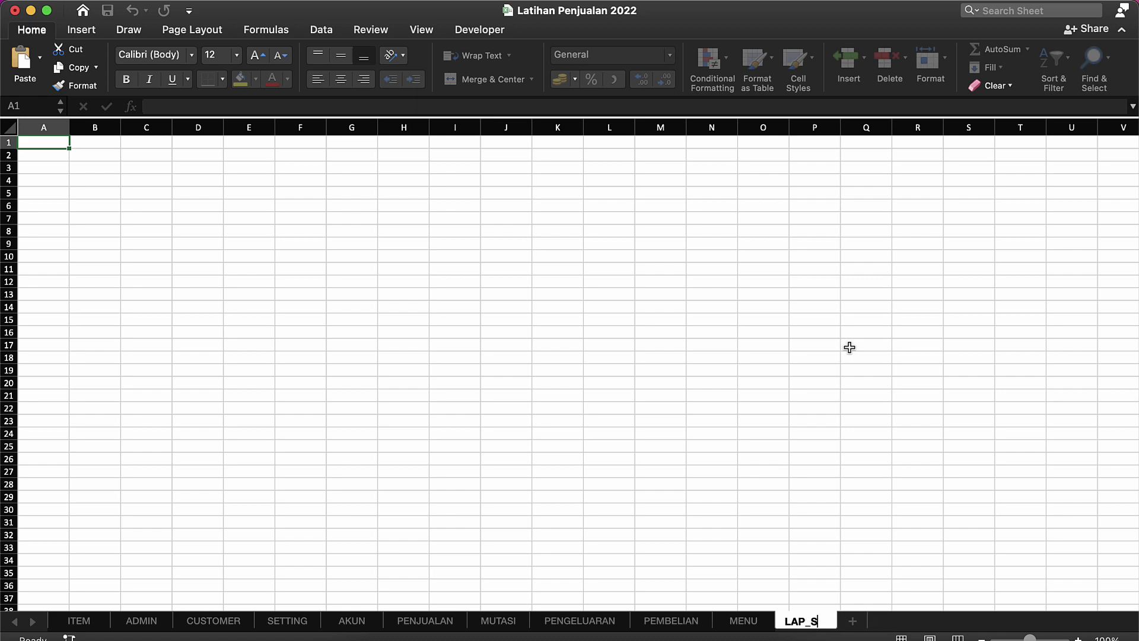
type("TOK")
key("Return")
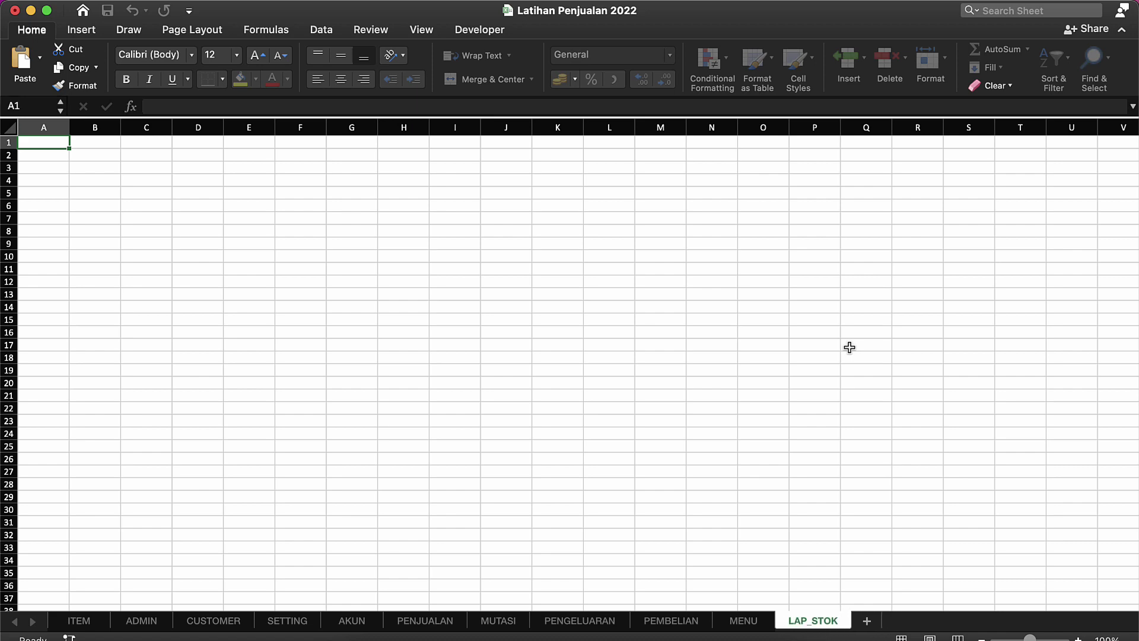
Increase the height of all rows on the LAP_STOK sheet to about 1.5 times the default and middle-align every cell.
left_click(6, 126)
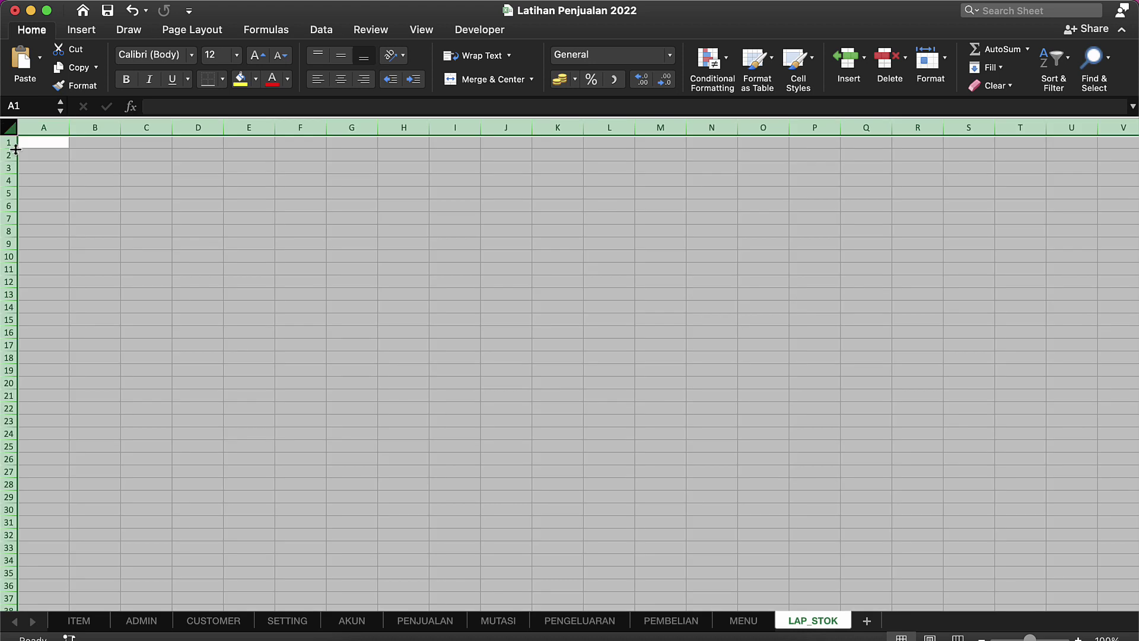
left_click_drag(15, 152, 13, 159)
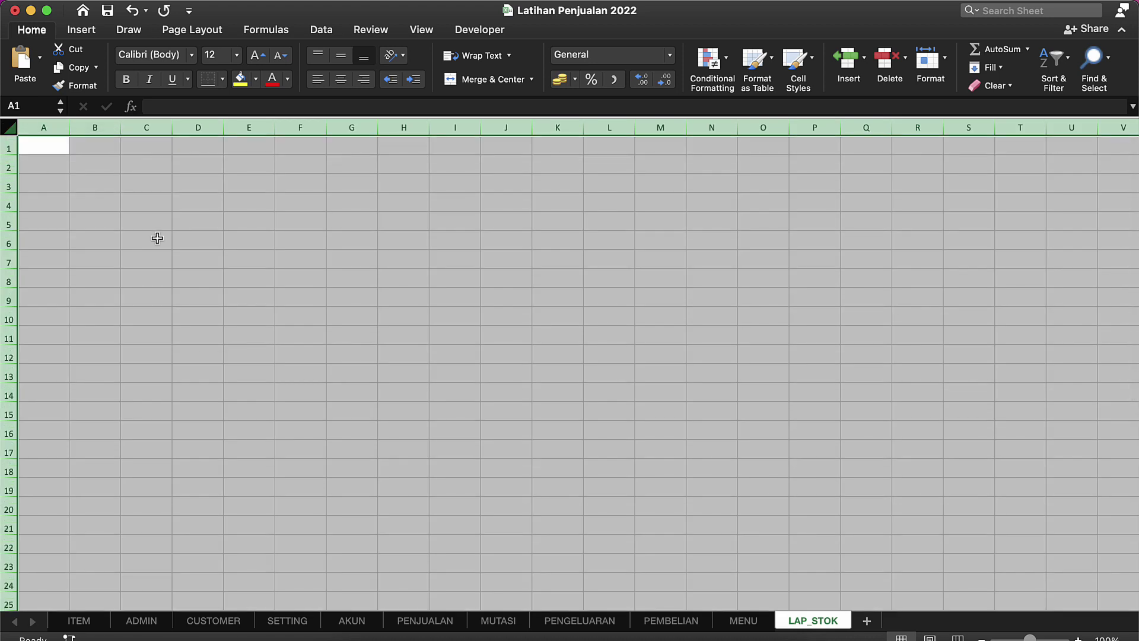
left_click(342, 61)
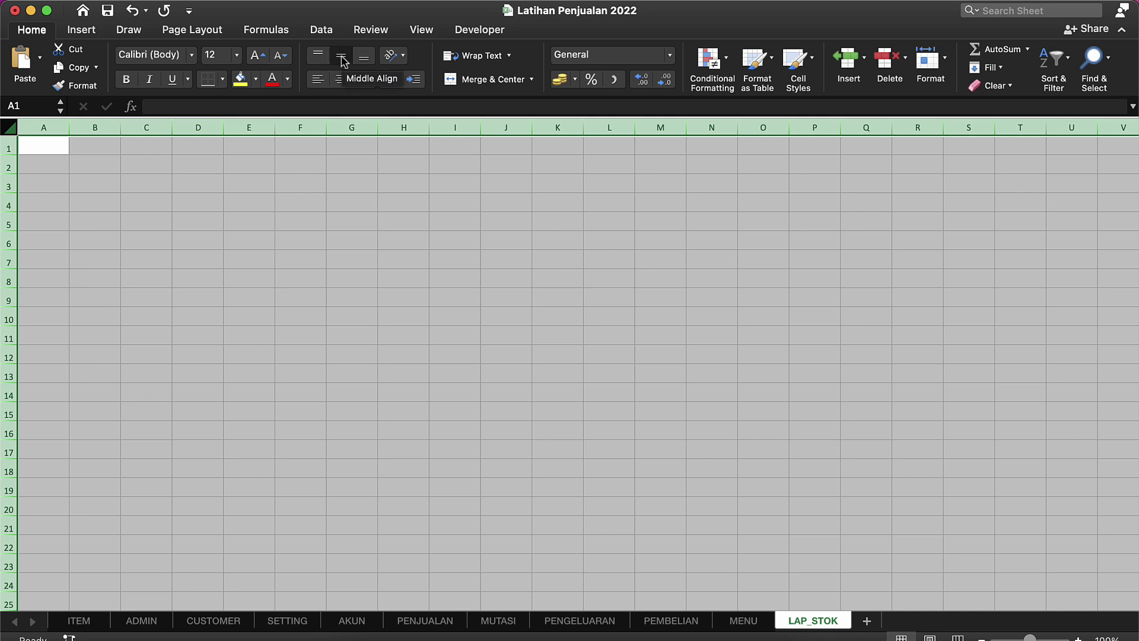
Set the font of the entire LAP_STOK sheet to Andale Mono.
left_click(191, 56)
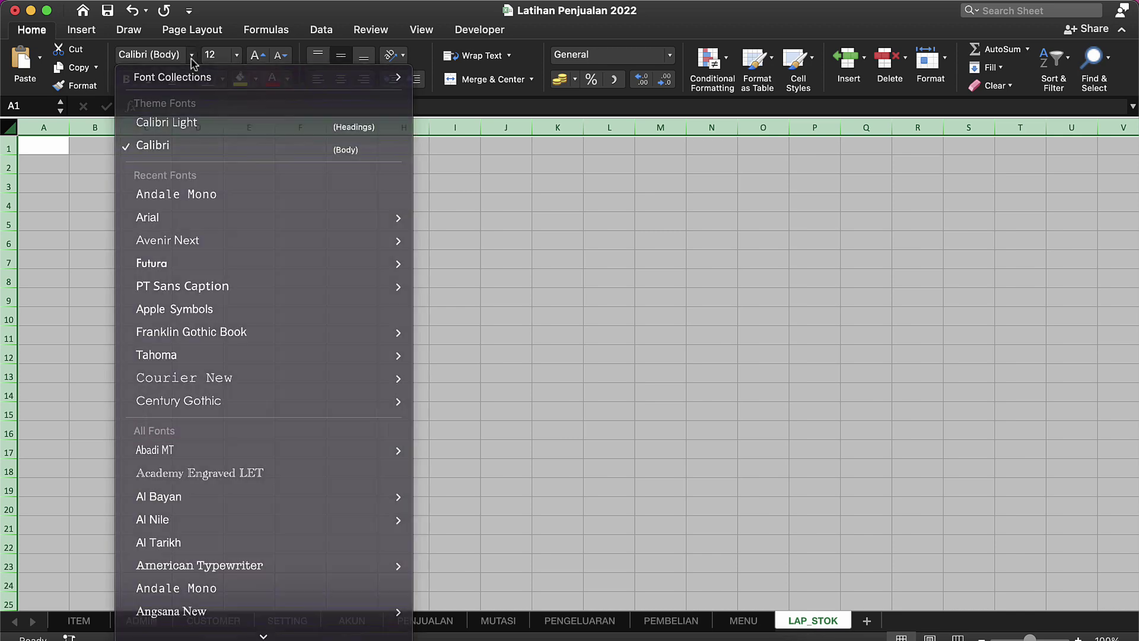
left_click(192, 56)
left_click(192, 56)
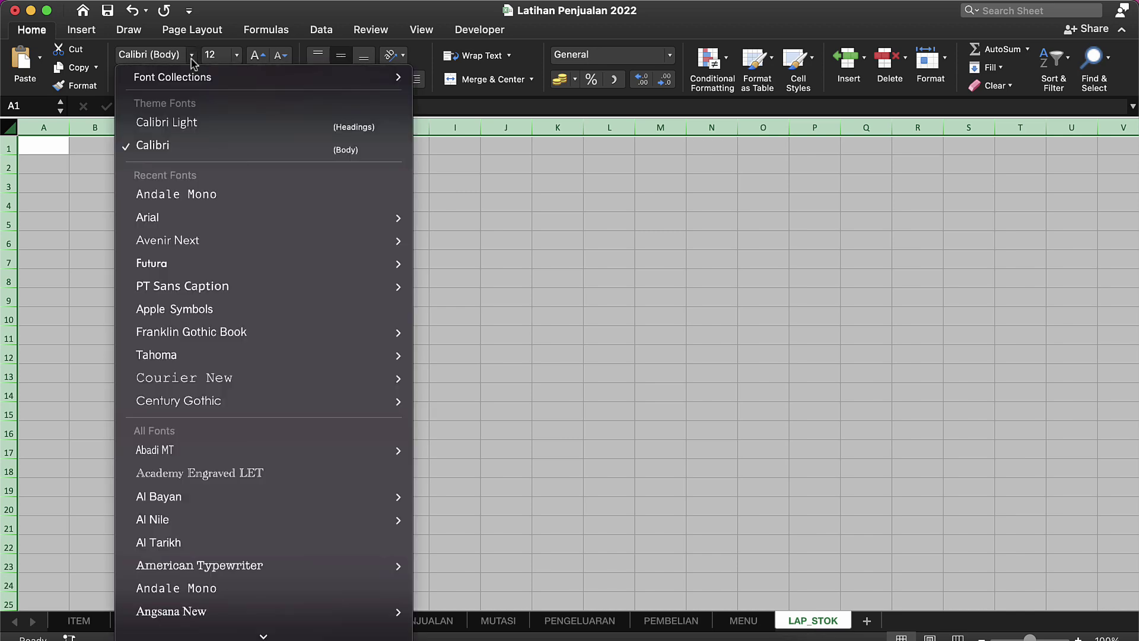
left_click(178, 195)
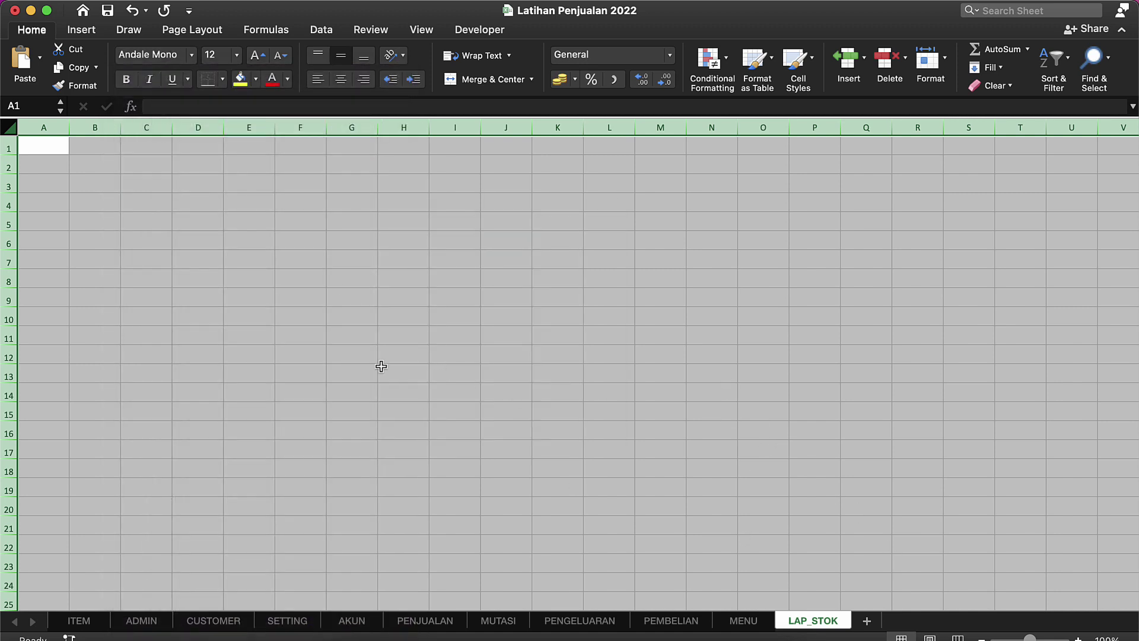
left_click(95, 162)
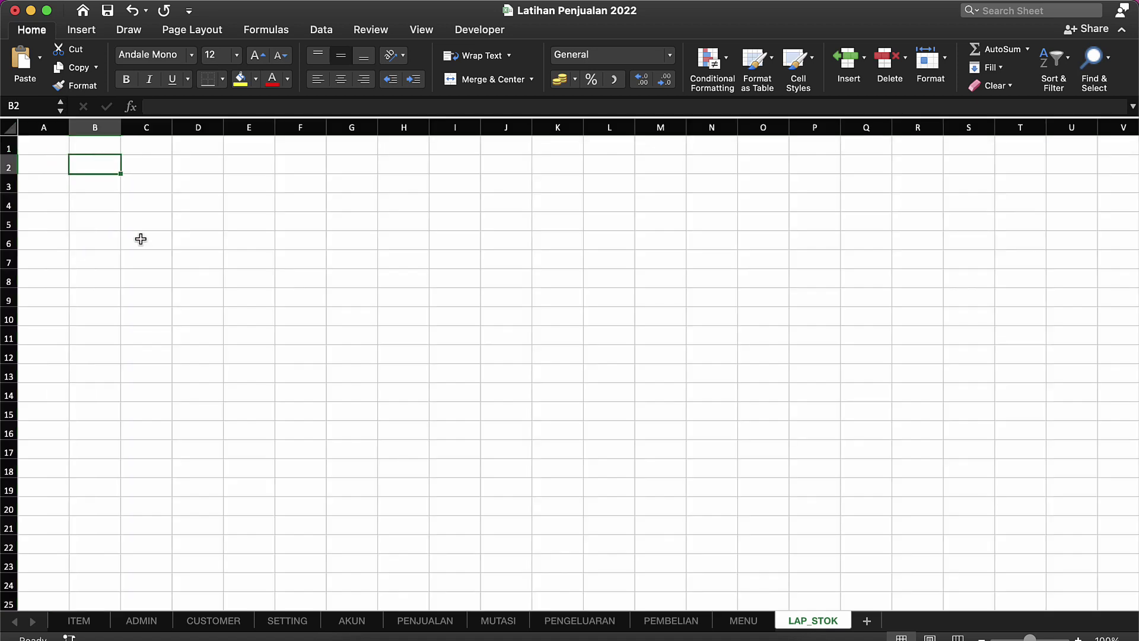
type("=")
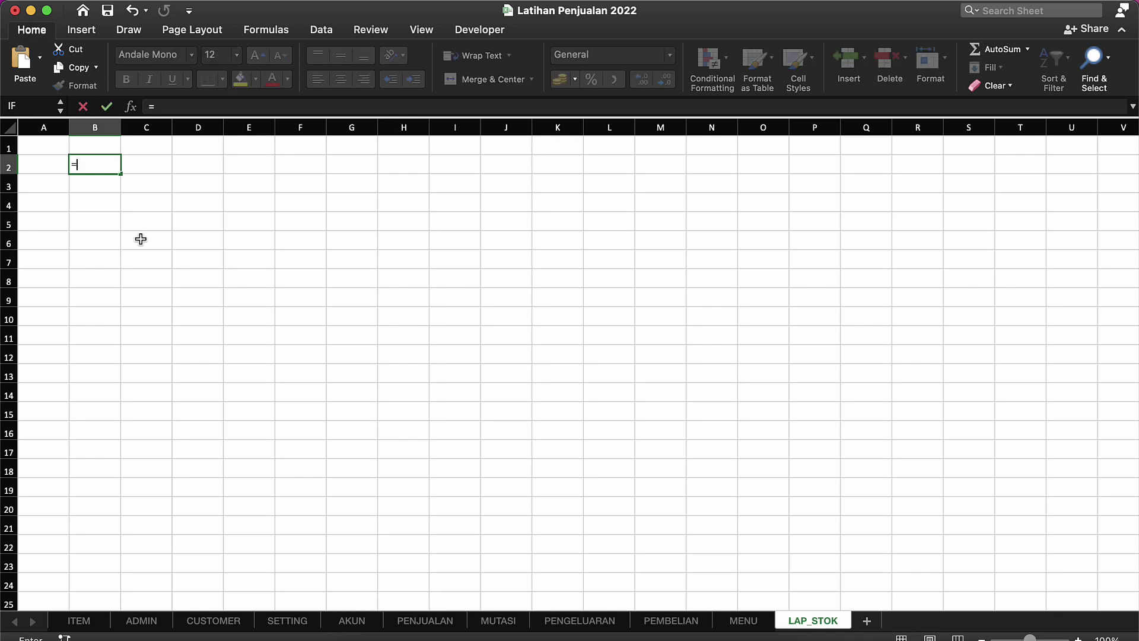
key("Escape")
left_click(217, 244)
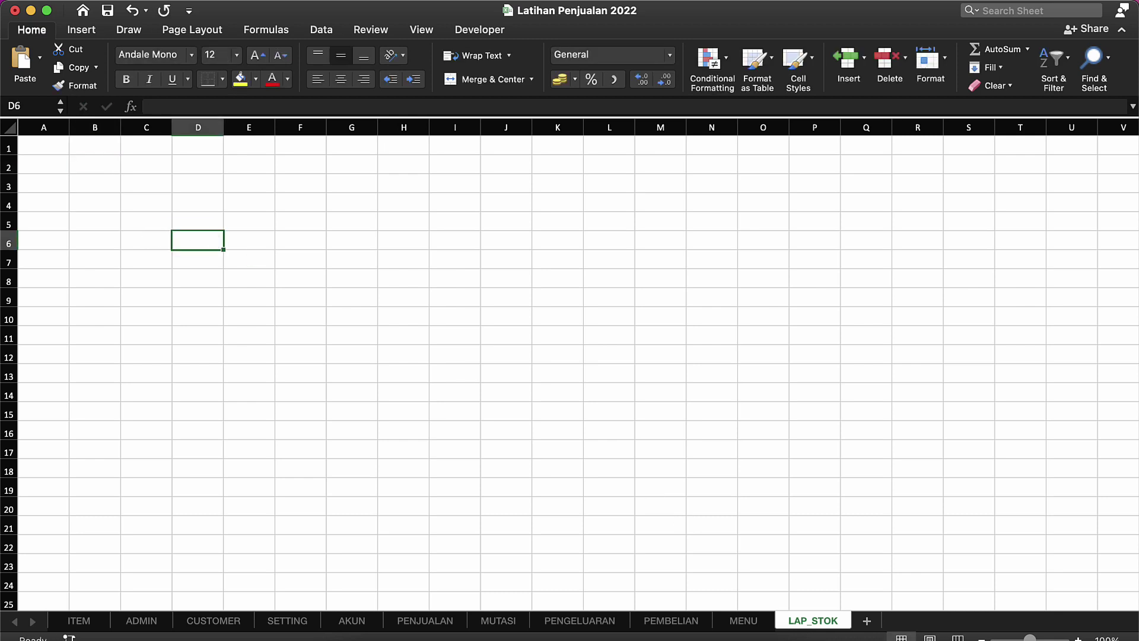
Enter the formula =nama in cell B2 of LAP_STOK to pull the shop name from the named range.
left_click(1077, 639)
left_click(1077, 639)
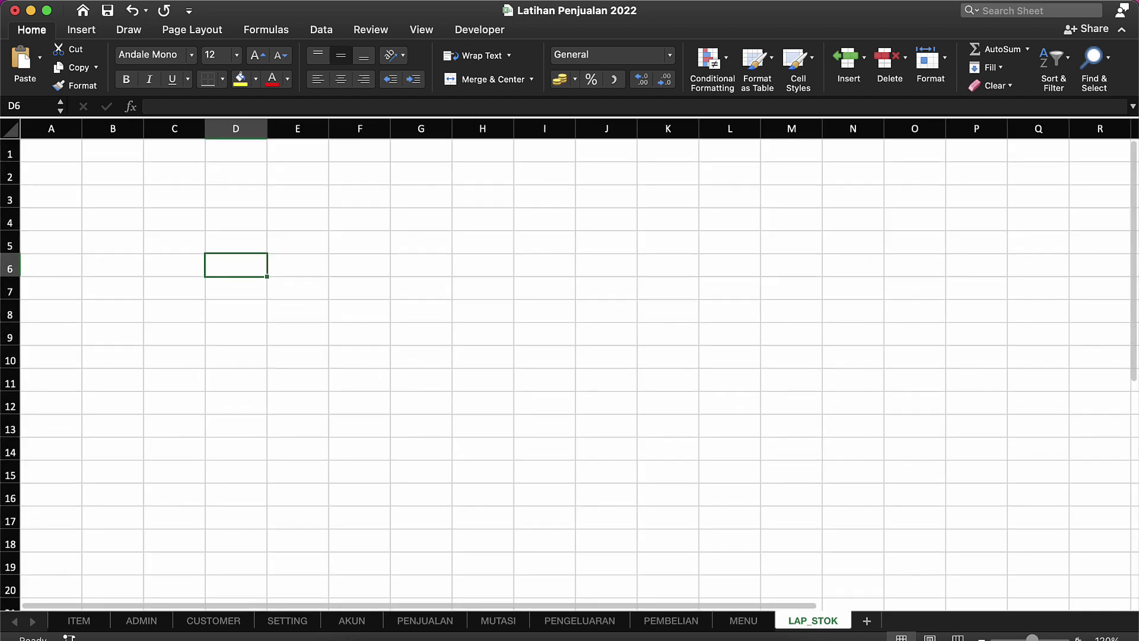
left_click(1077, 638)
left_click(1078, 639)
left_click(1077, 639)
left_click(1077, 639)
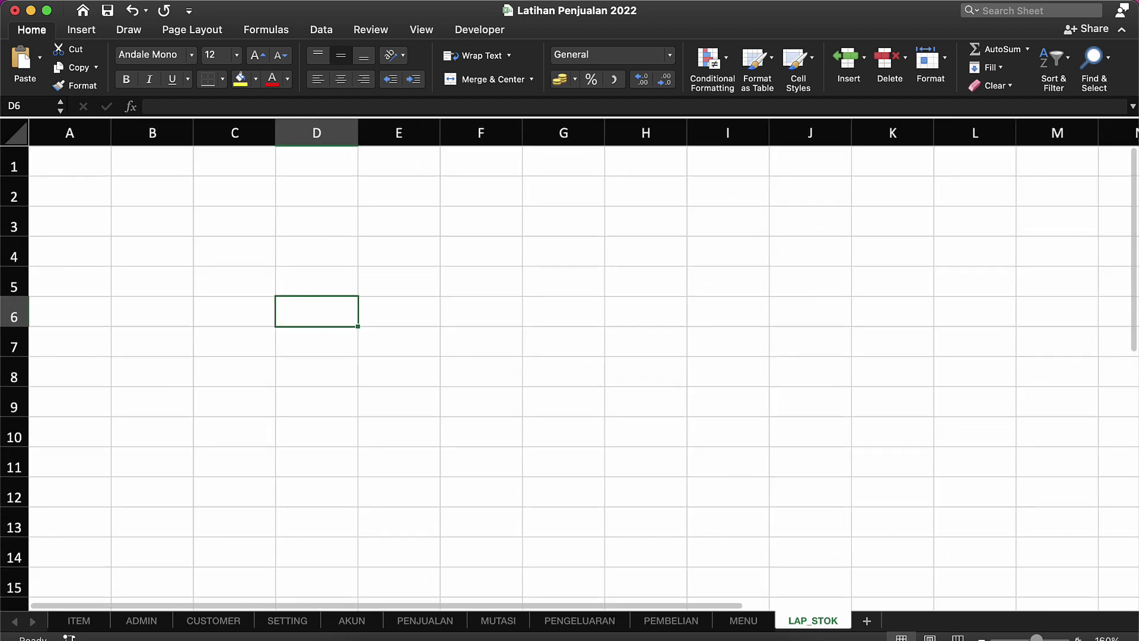
left_click(158, 181)
type("=")
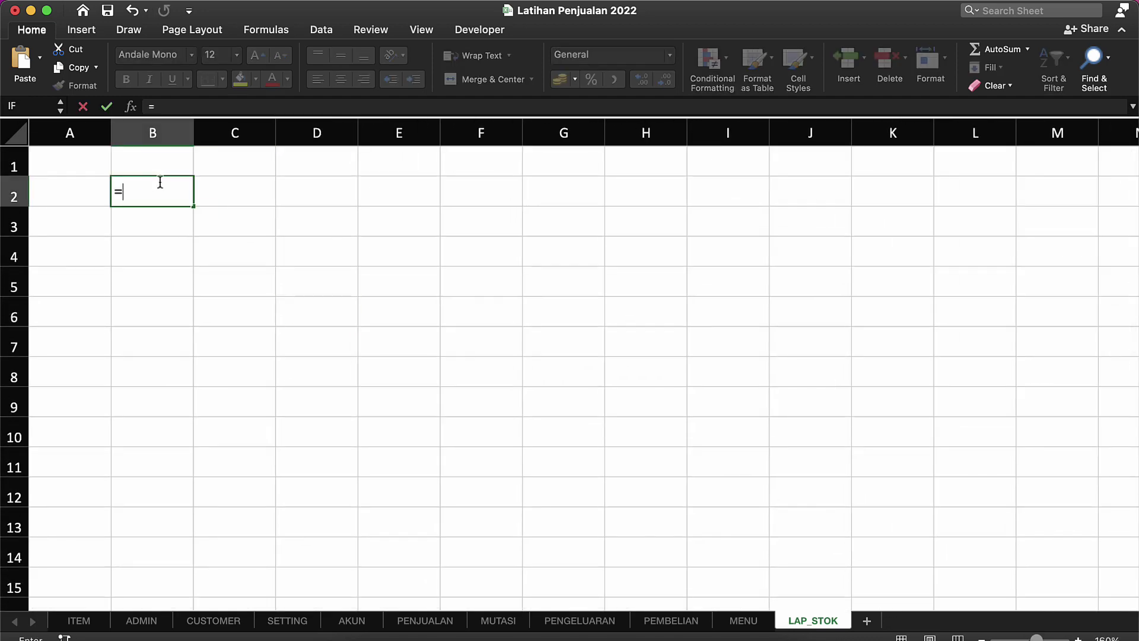
type("nama")
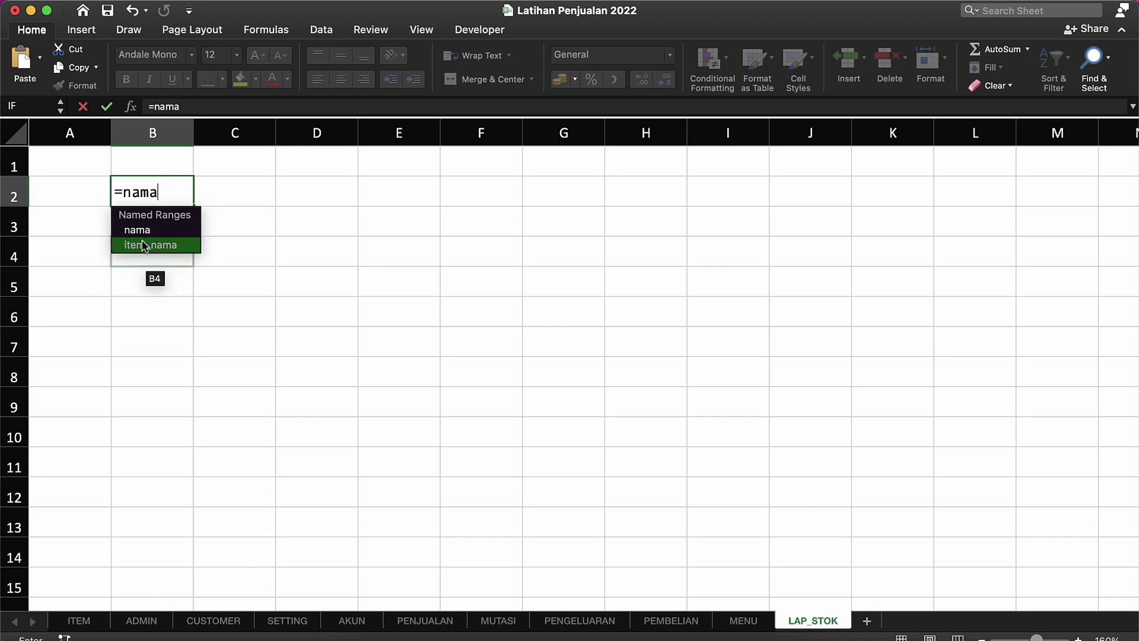
left_click(144, 232)
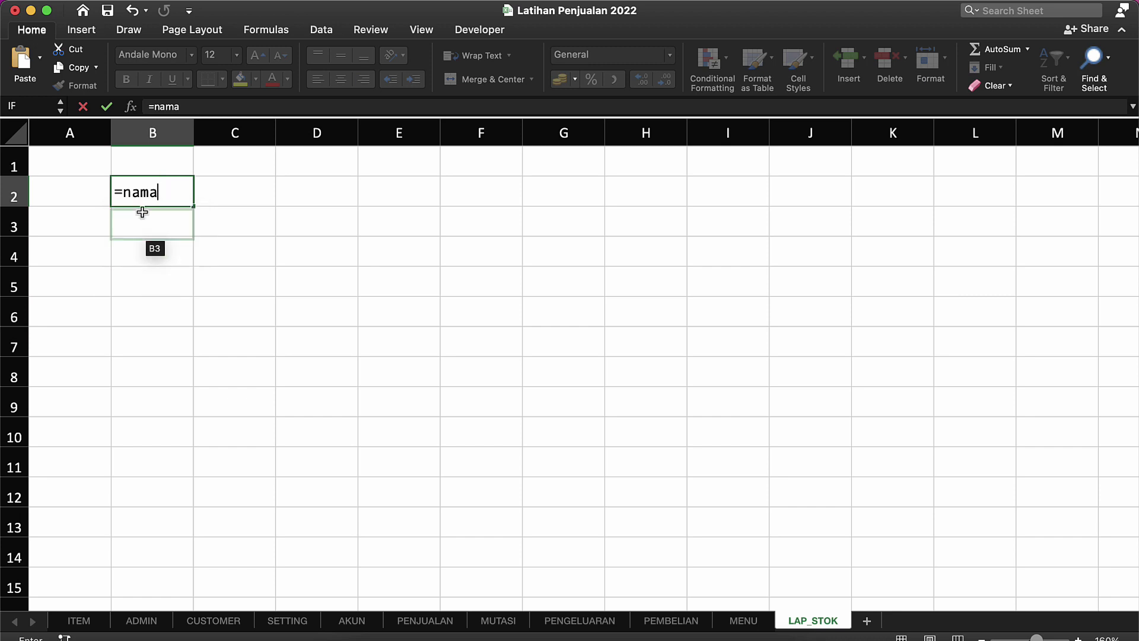
left_click(177, 202)
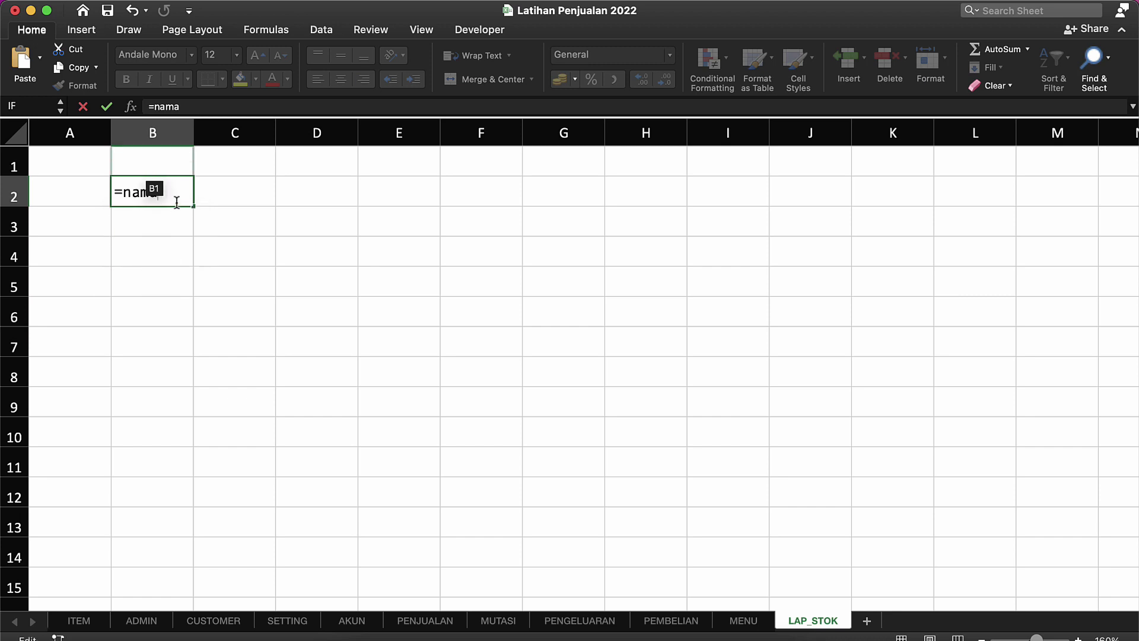
key("Return")
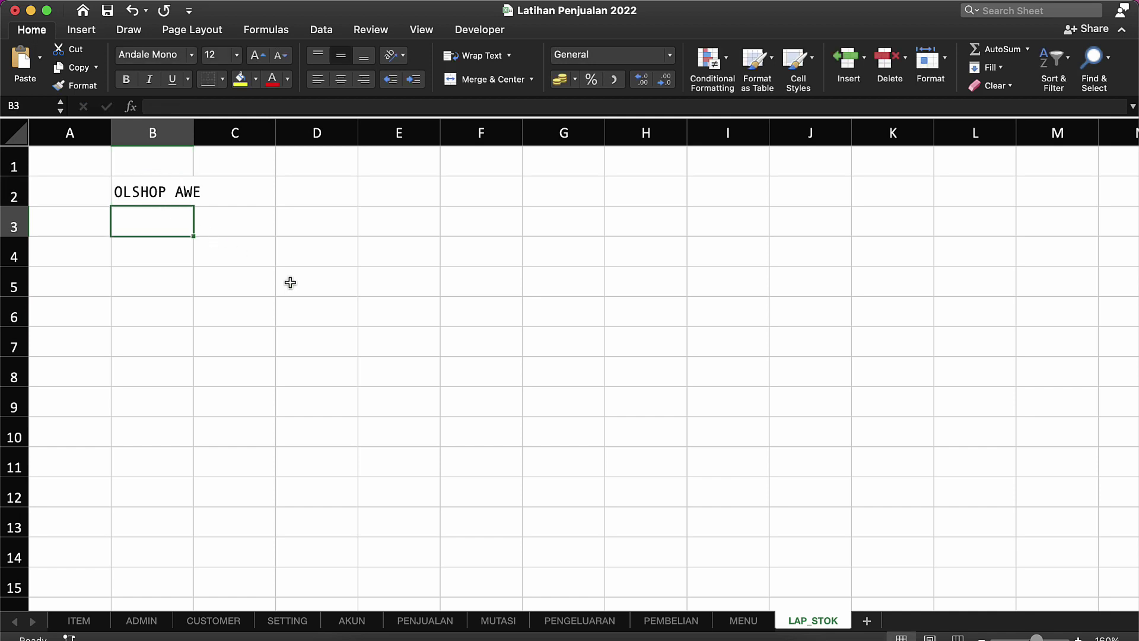
Enter the report title LAPORAN PERSEDIAAN in cell B3.
type("LAPORAN ")
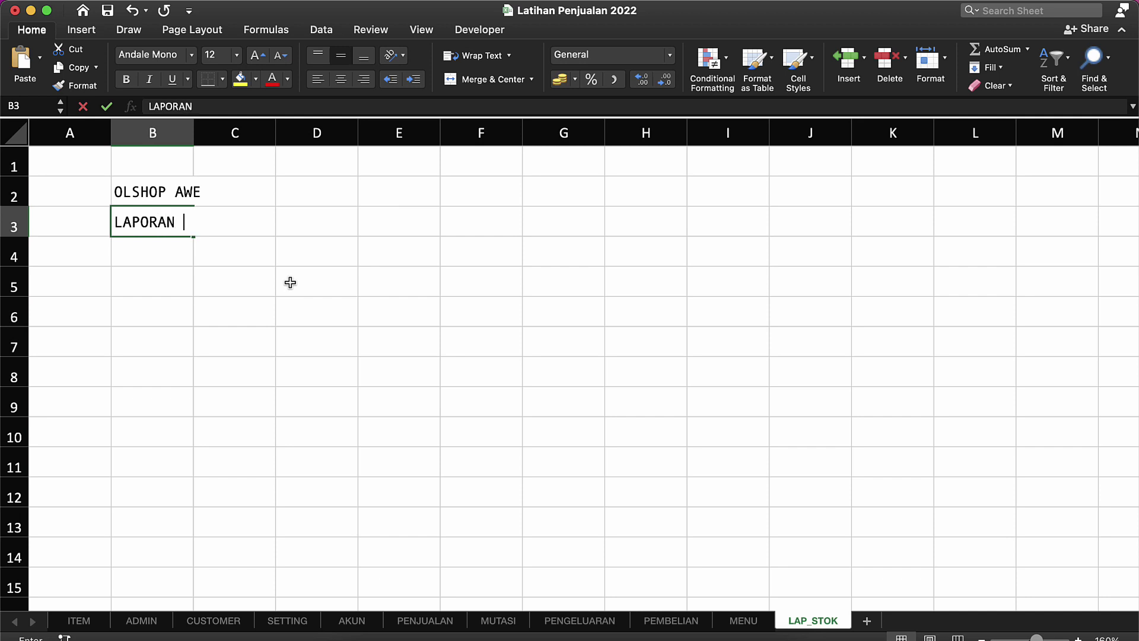
type("PERSEDIAAN")
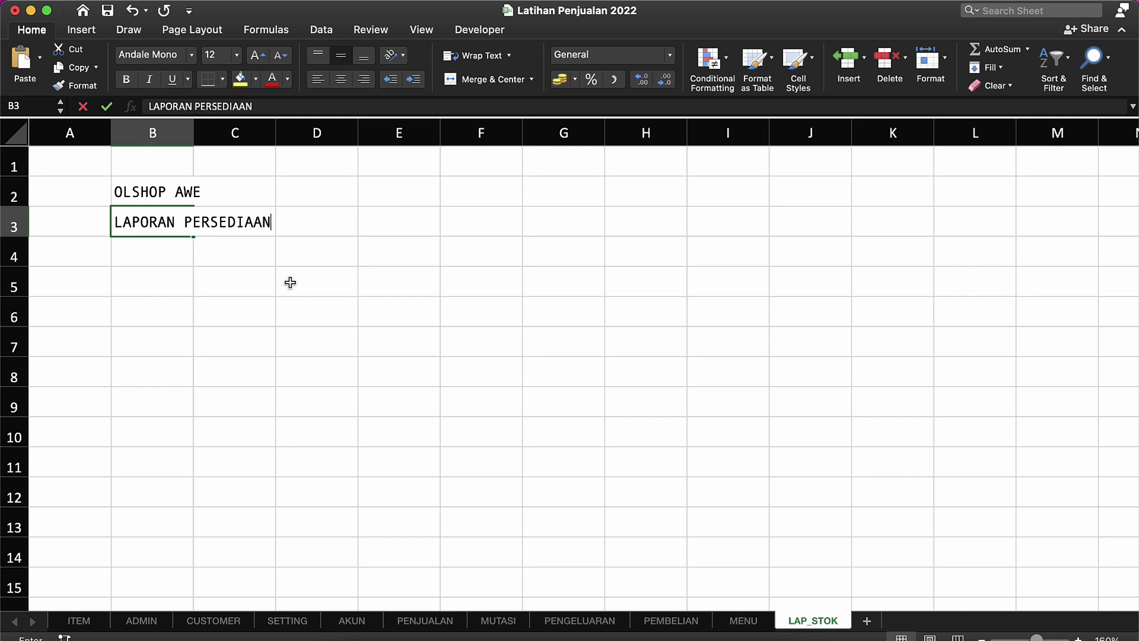
key("Return")
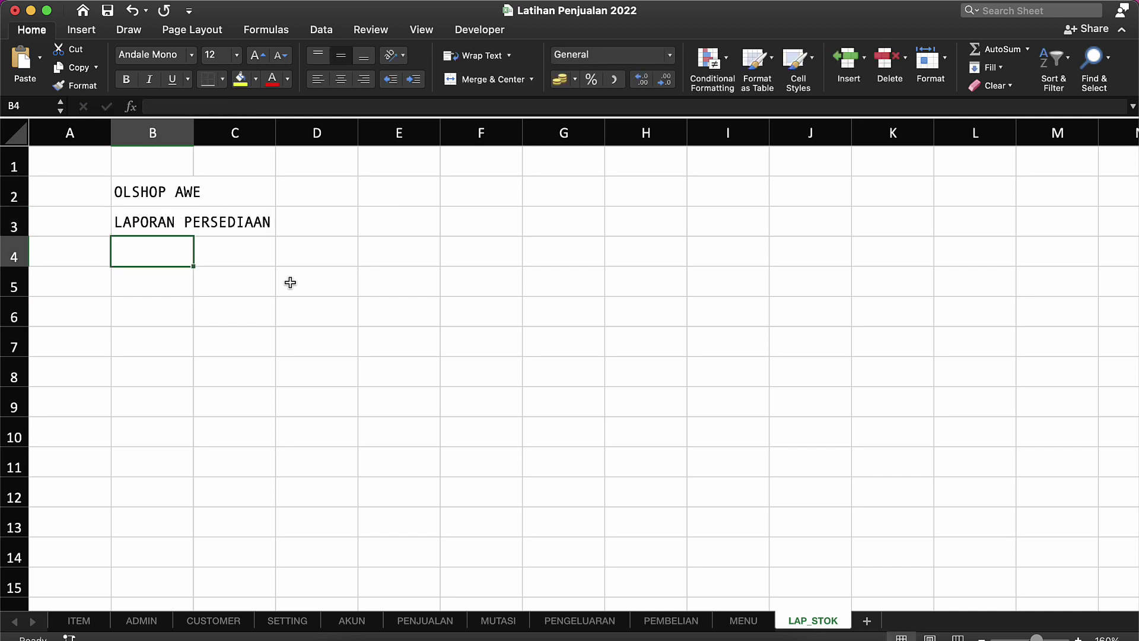
Begin a formula in B4 that joins "Periode " with the named date awal, using TEXT with the format "dd mmm yyy".
type("=")
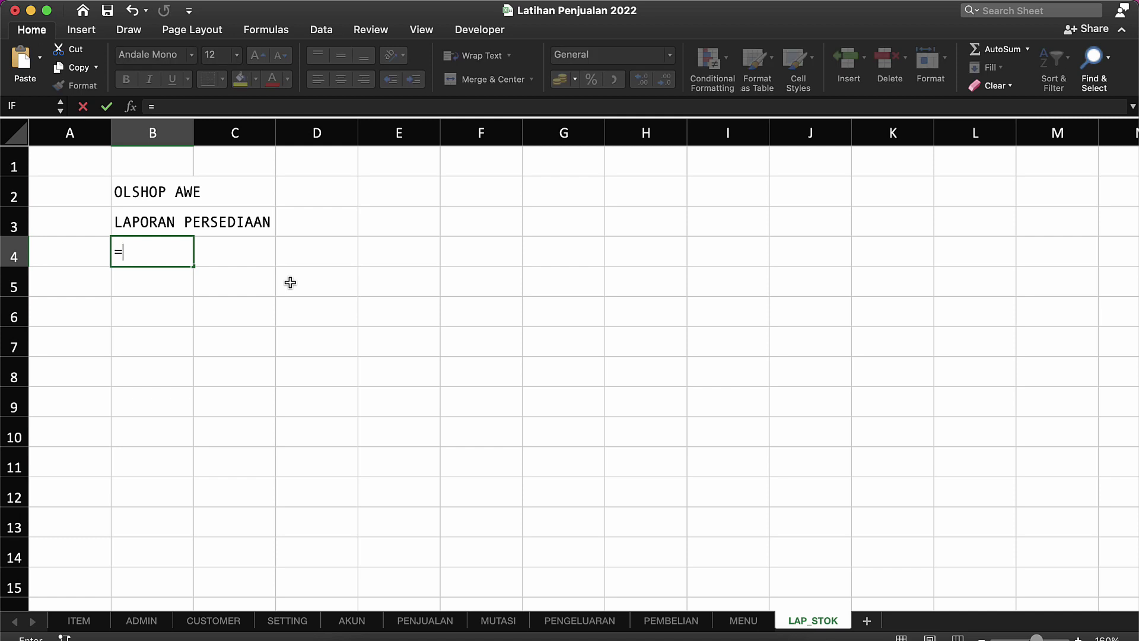
type("\"Periode \"")
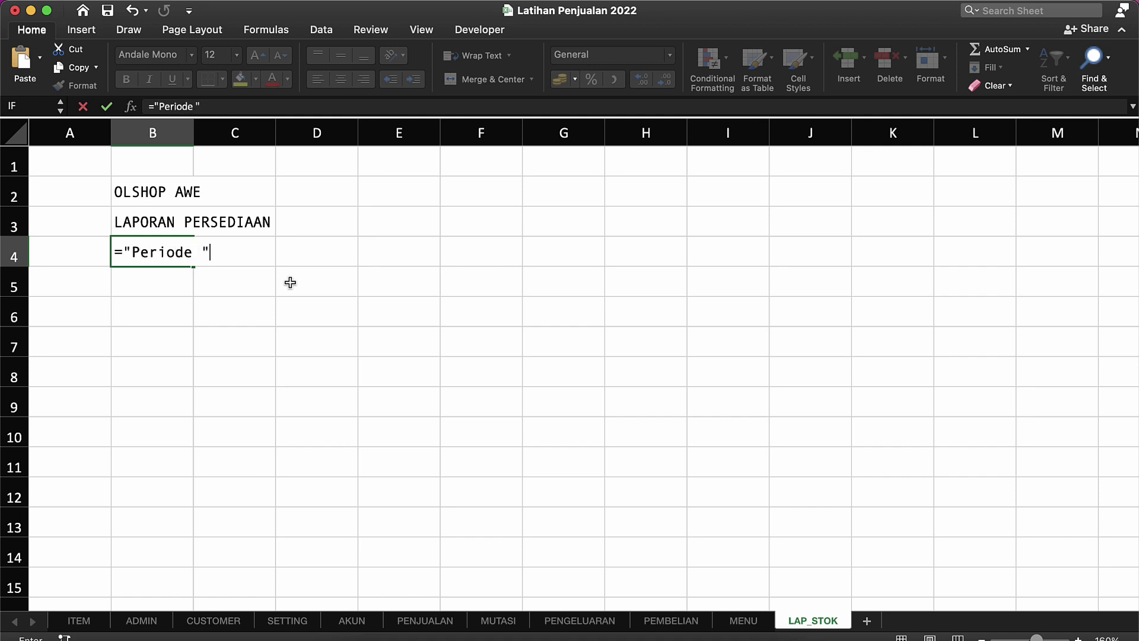
type("&Te")
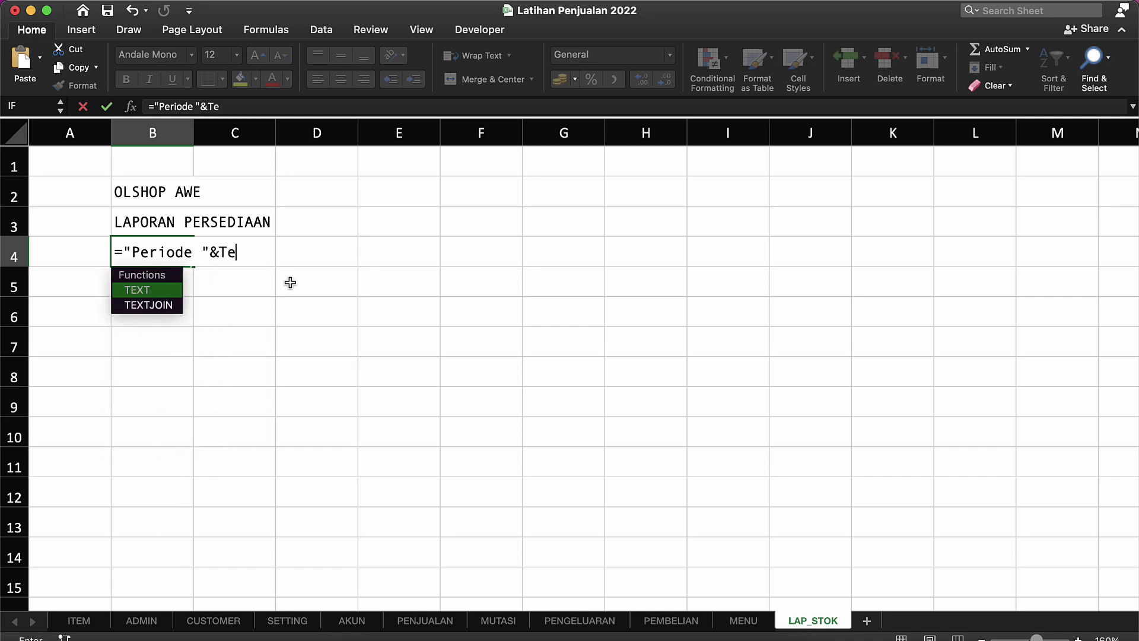
type("x")
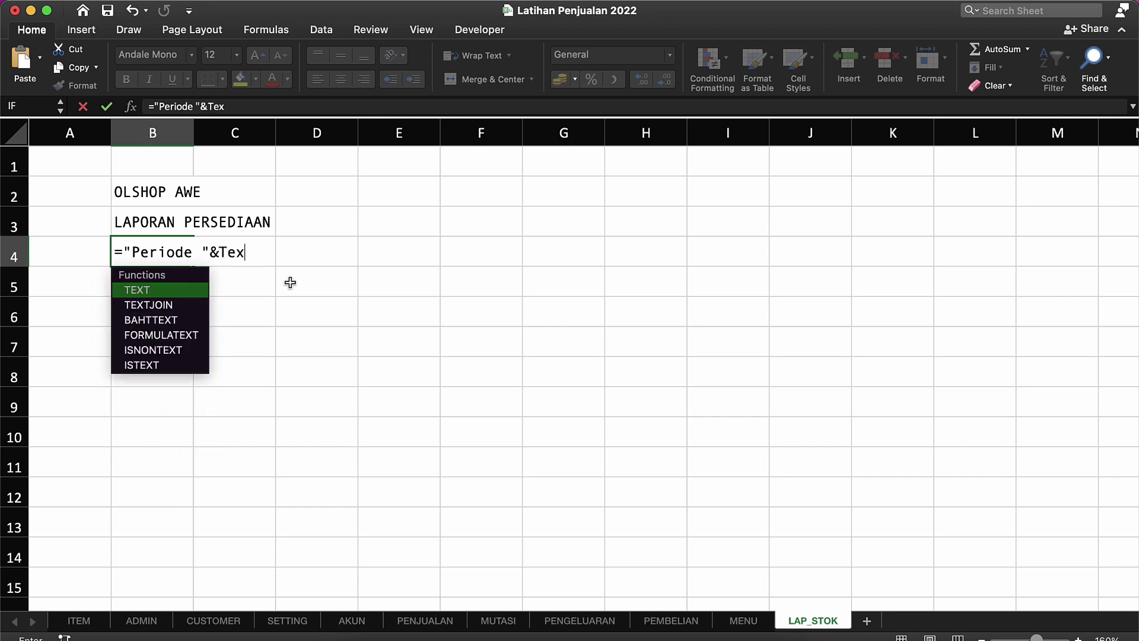
key("Tab")
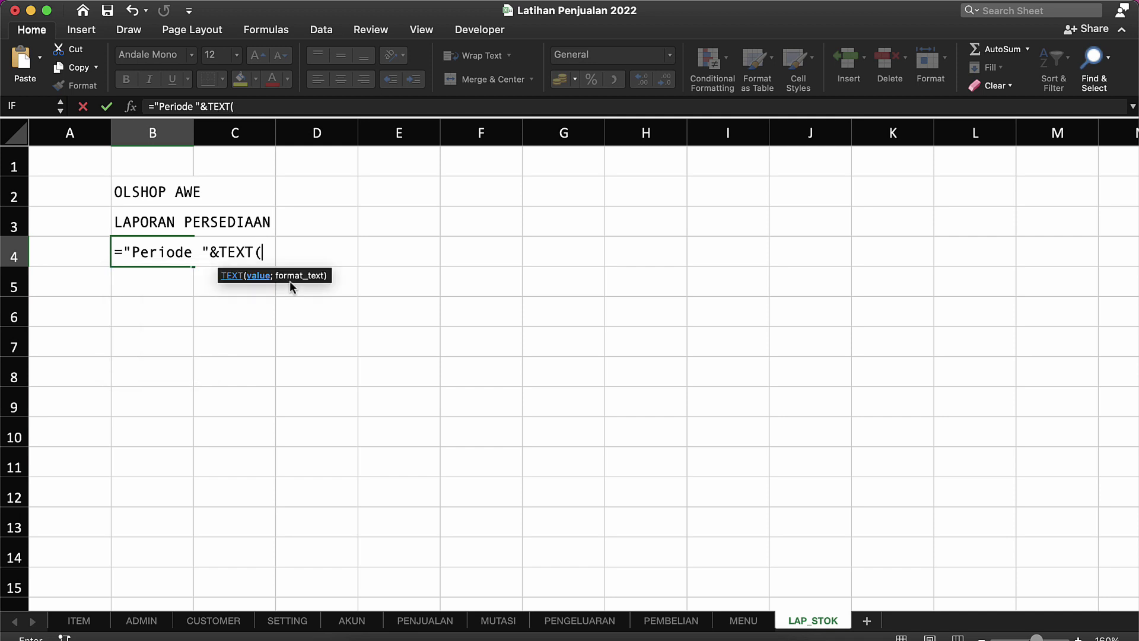
type("awal")
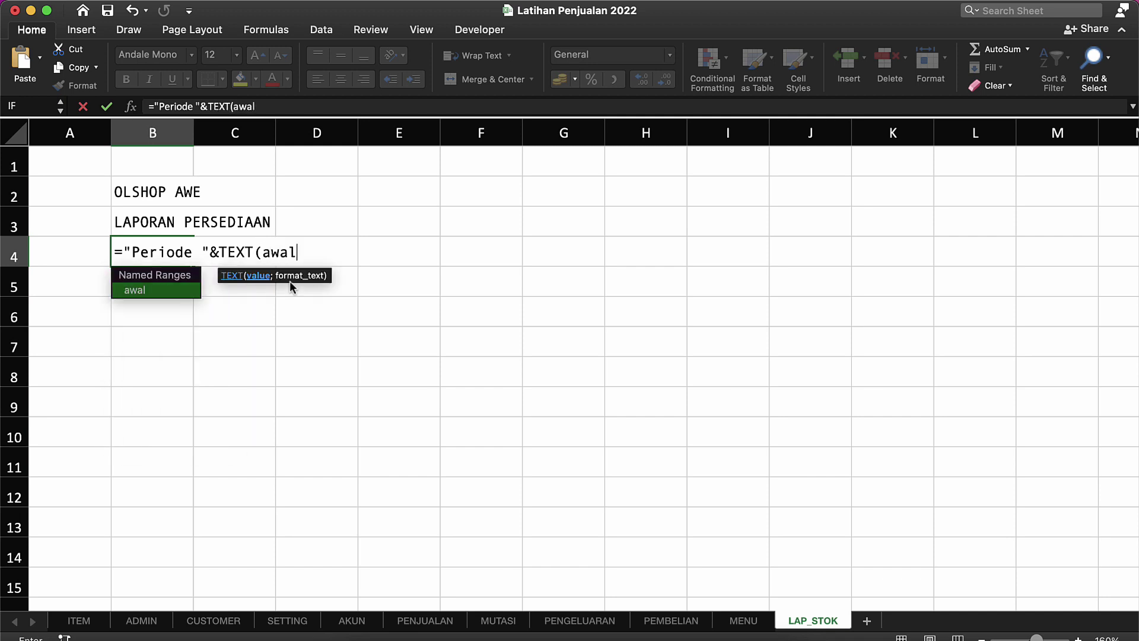
type(";")
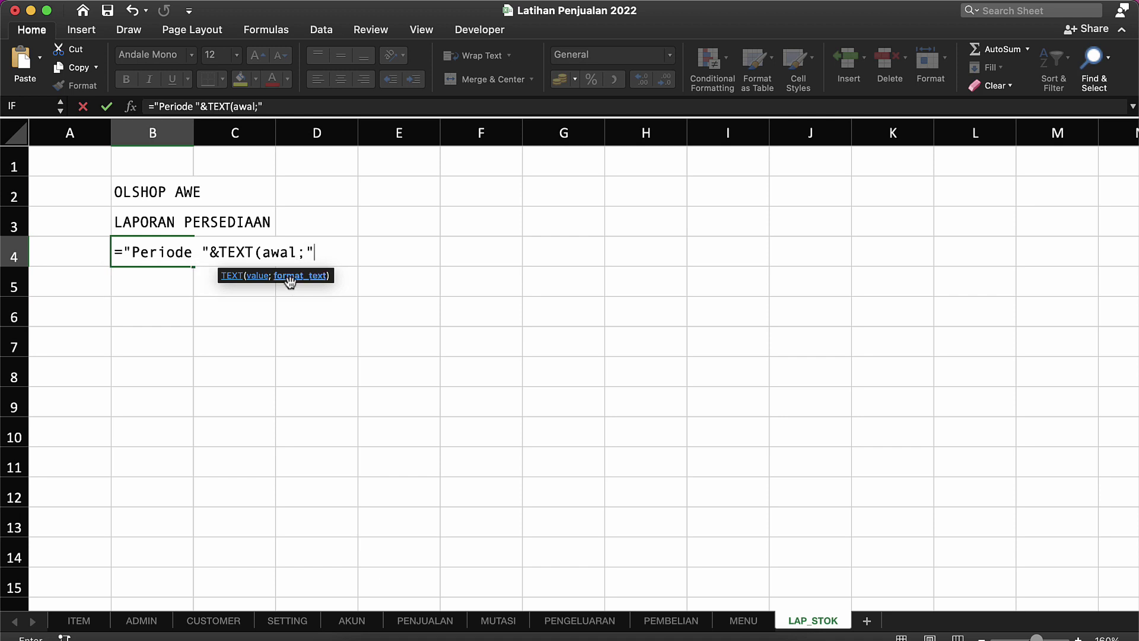
type("\"dd mmm yyy")
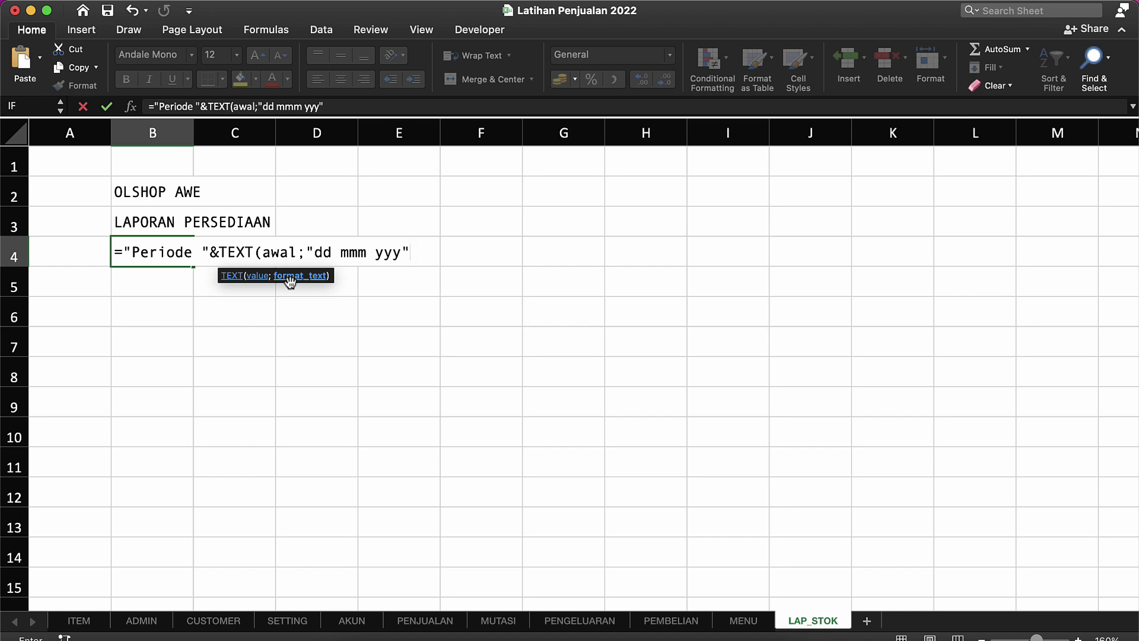
type(")")
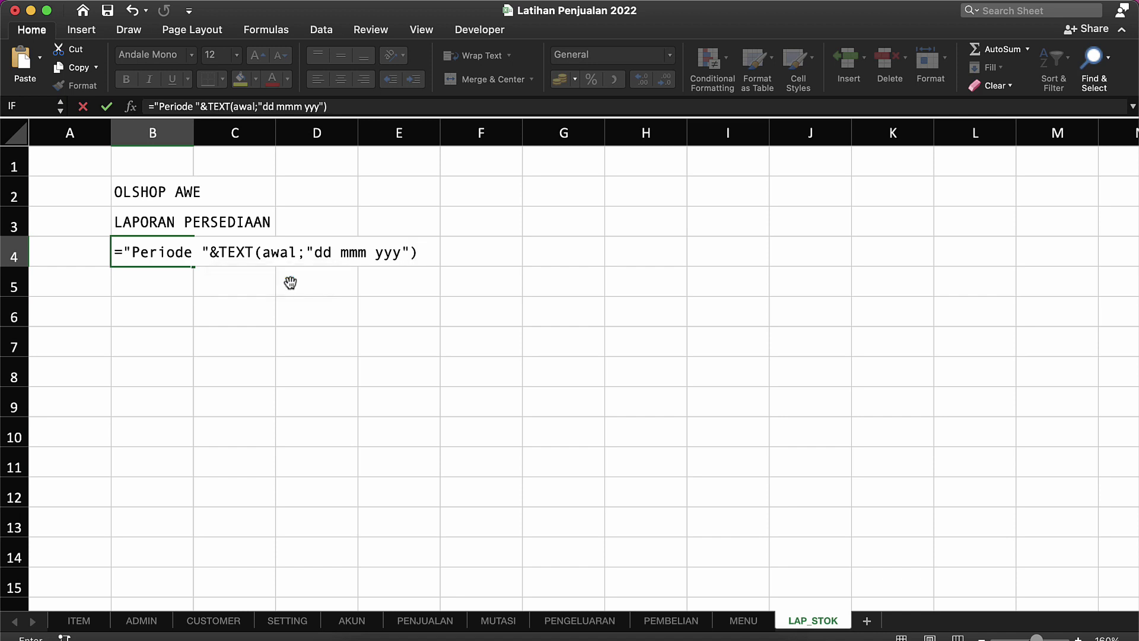
Complete the B4 formula by appending " sd " and the named date akhir, using TEXT with the format "dd mmm yyy".
type("&\" s")
type("d \"&te")
key("Tab")
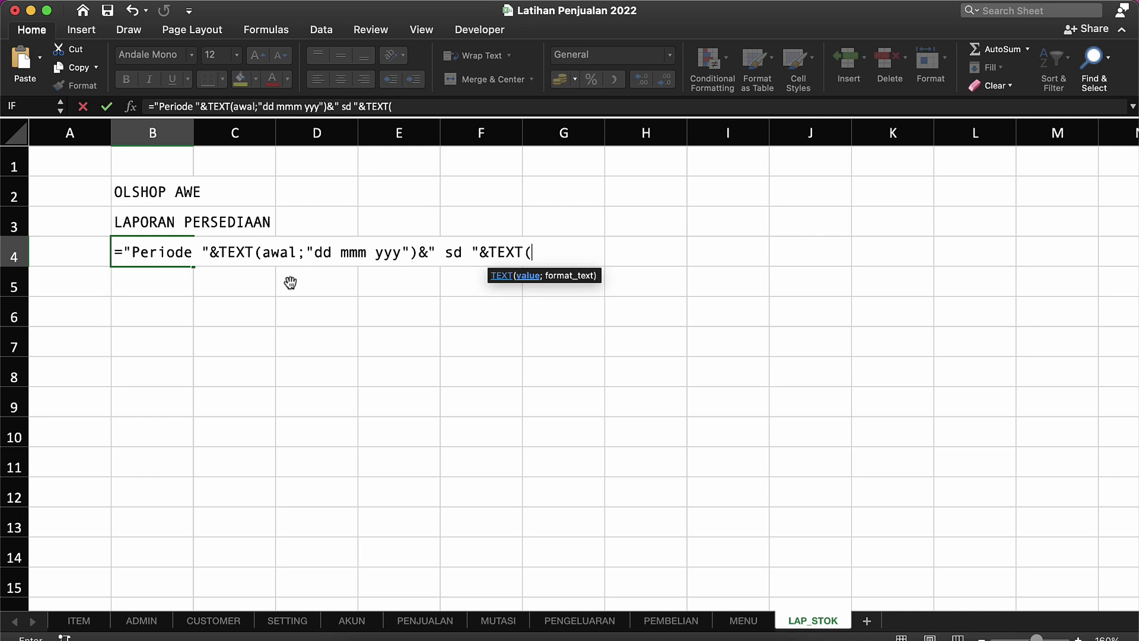
type("akhi")
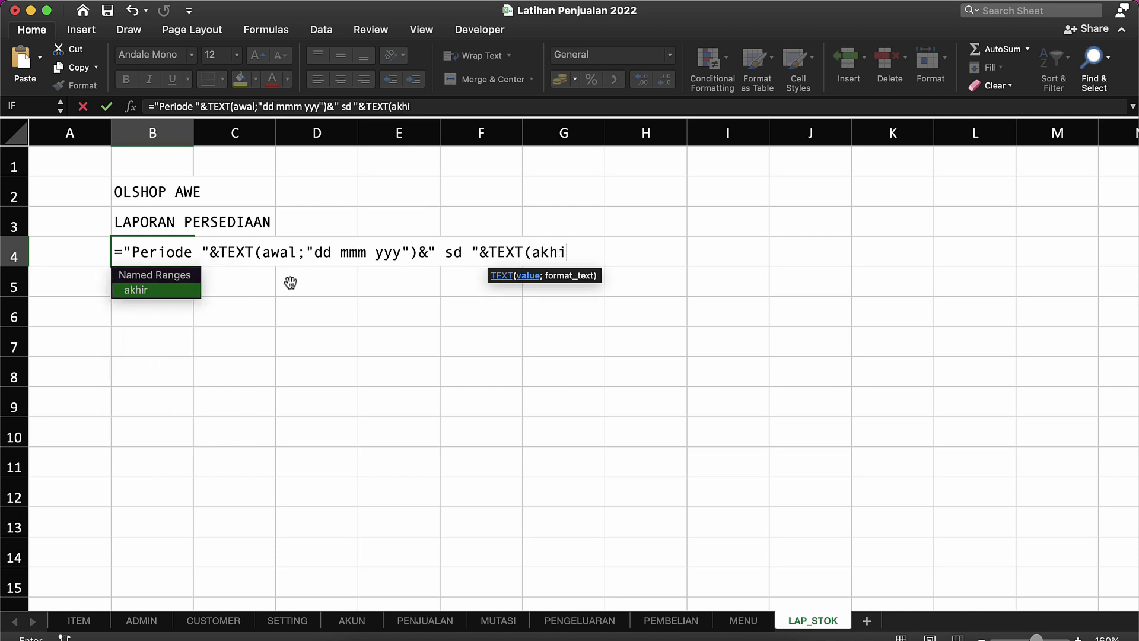
type("r;")
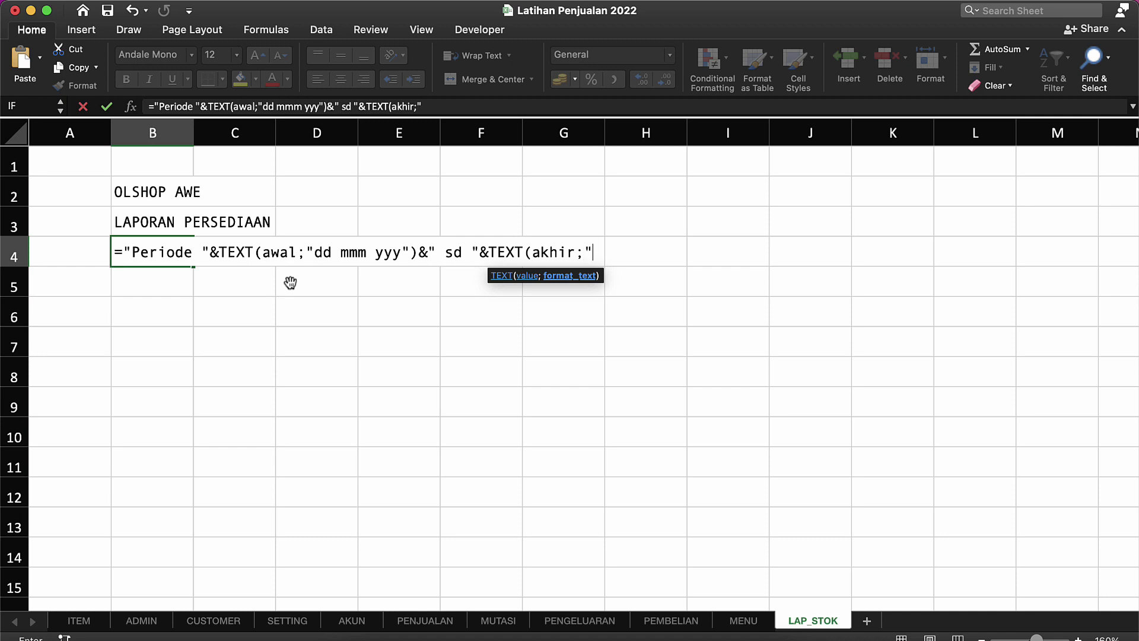
type("\"dd mmm yyy")
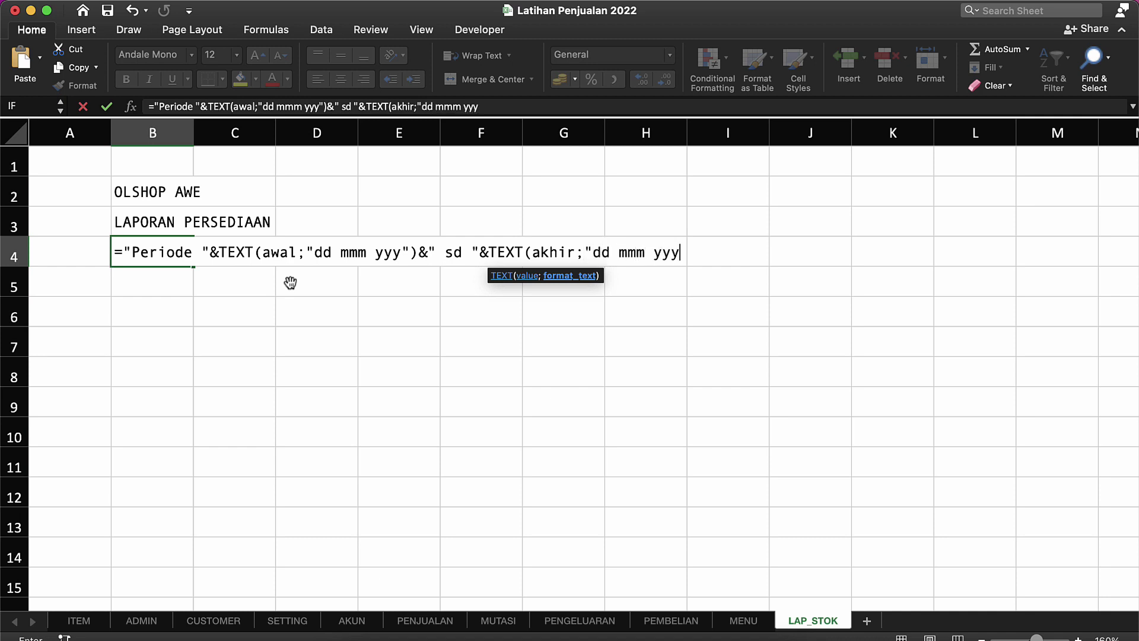
type("\")")
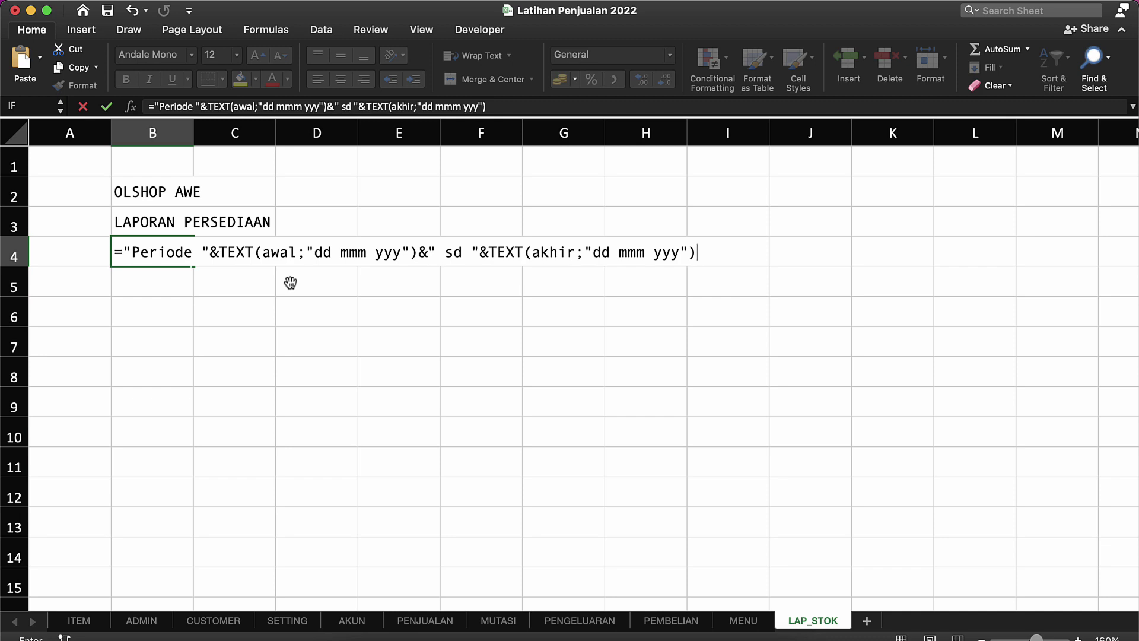
key("Return")
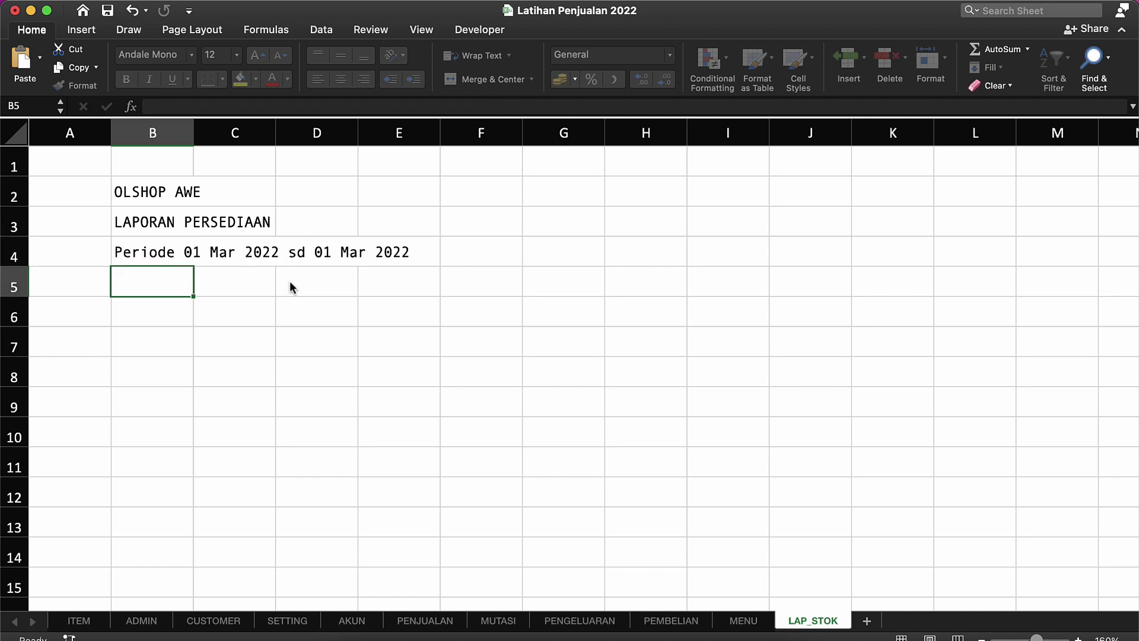
key("Up")
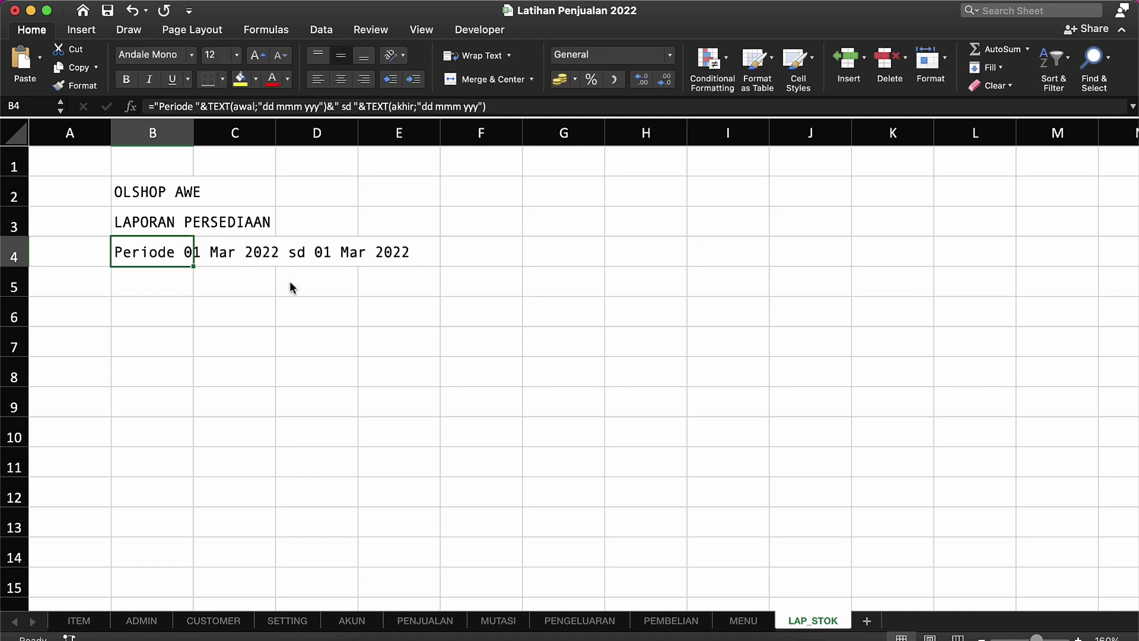
left_click(364, 260)
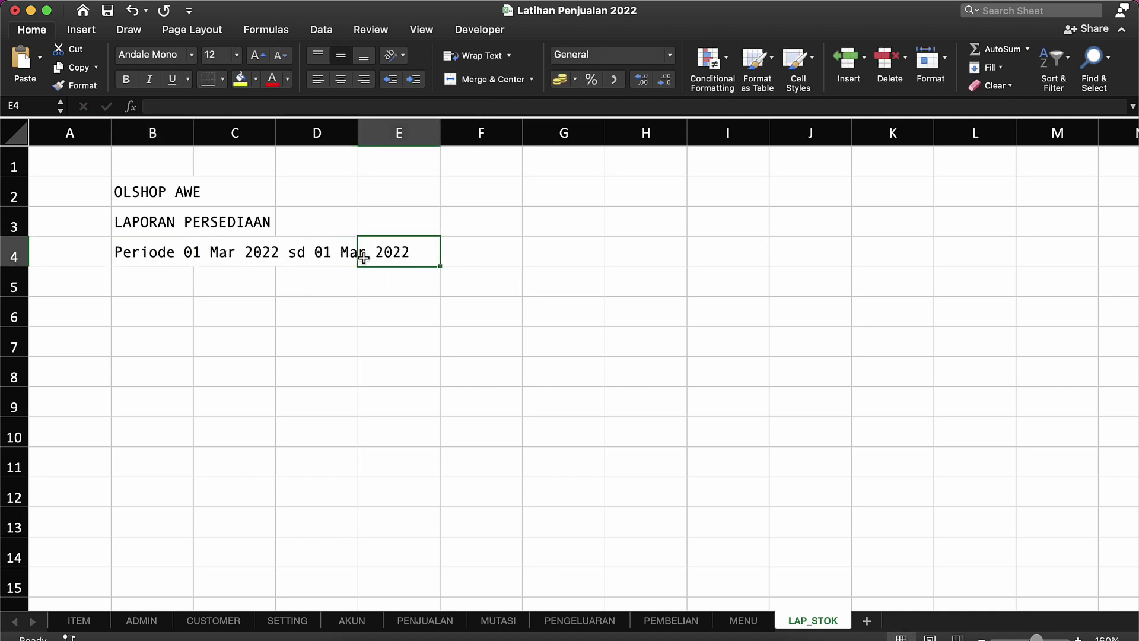
left_click(134, 301)
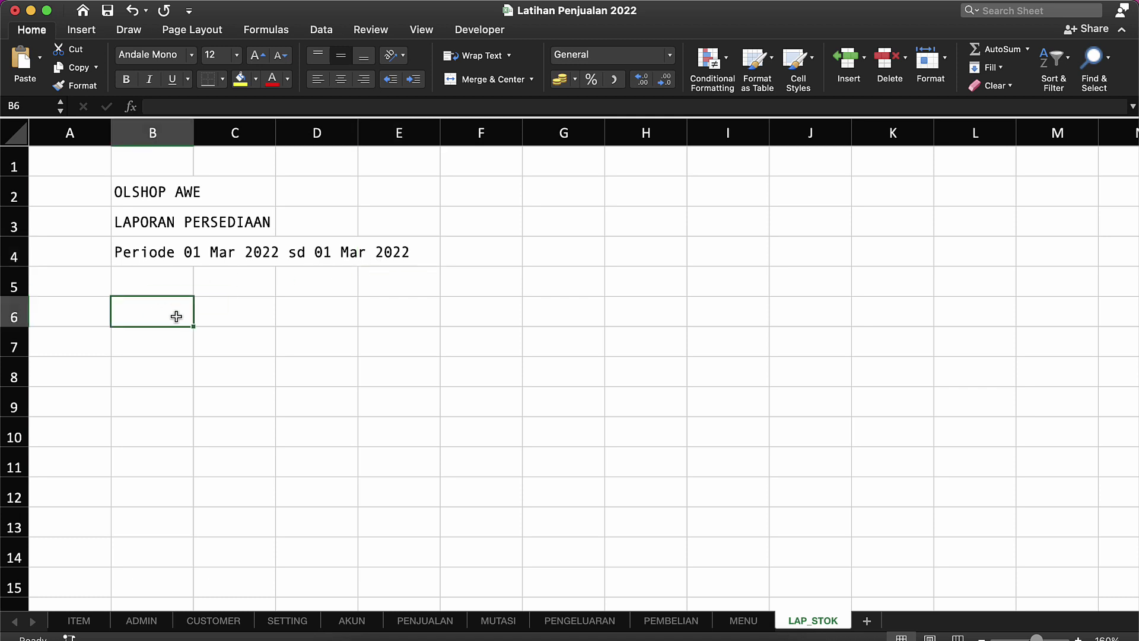
left_click(174, 358)
left_click(173, 293)
left_click(169, 315)
Switch to the APLIKASI PENJUALAN 2022 workbook and examine the column headings and item-name formula on its LAP_STOK sheet.
key("ctrl+Down")
left_click(673, 317)
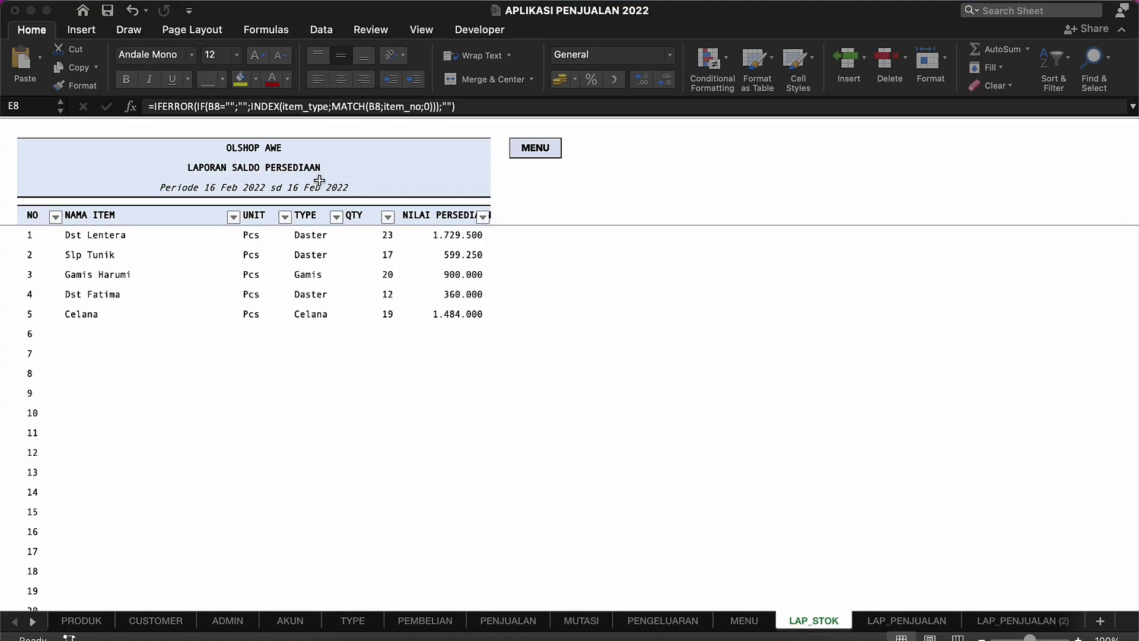
left_click(29, 215)
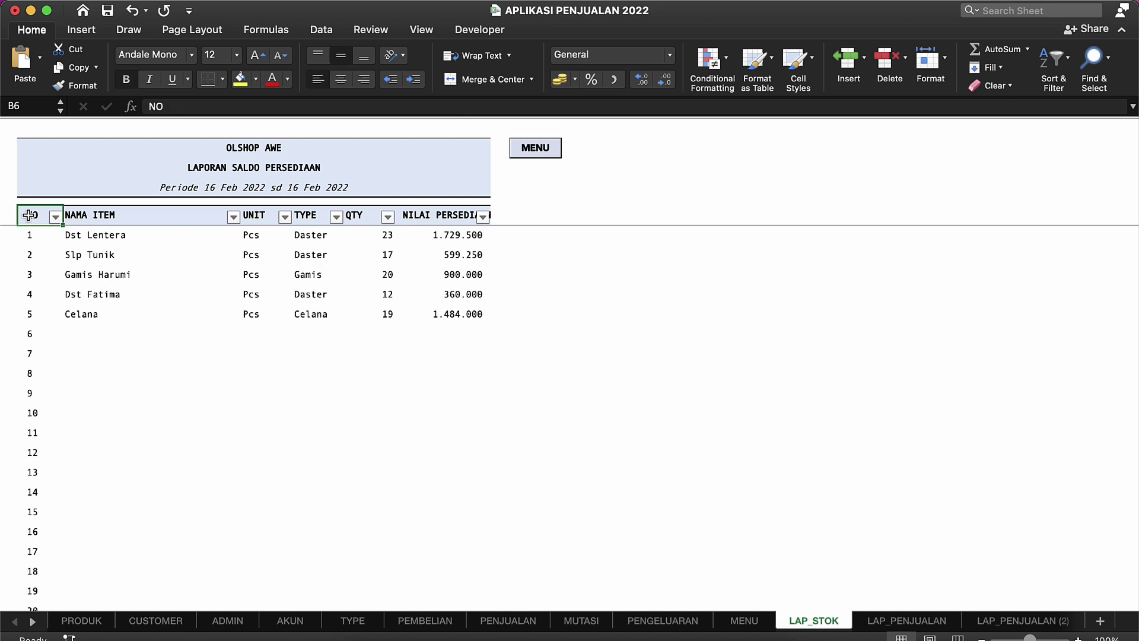
key("Down")
key("Down")
key("Up")
key("Up")
left_click(130, 231)
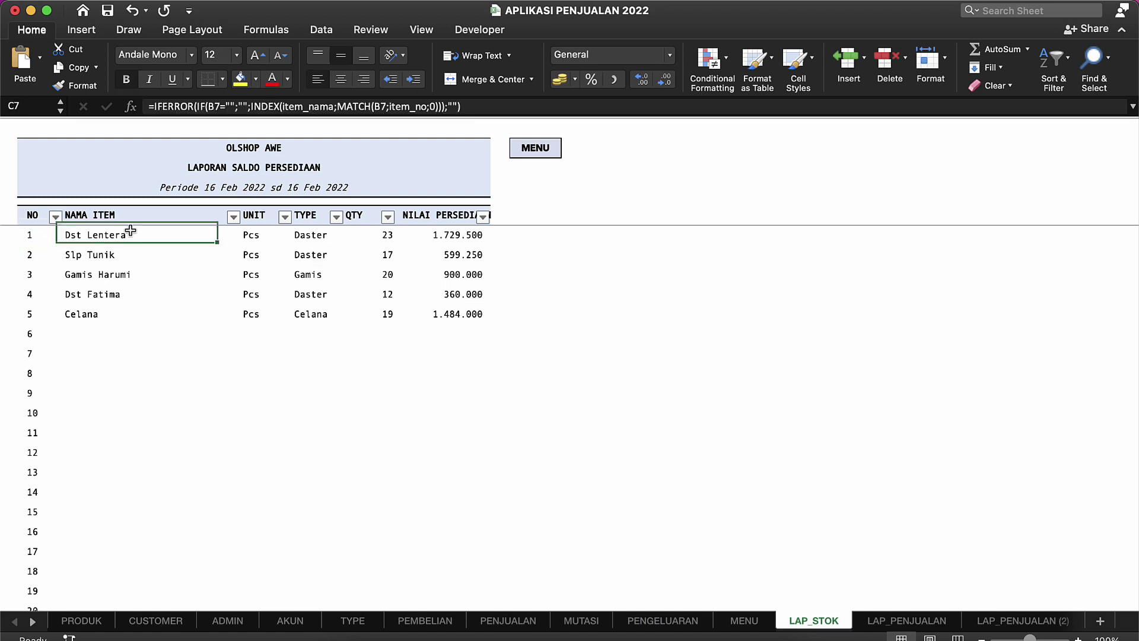
left_click(153, 211)
left_click(233, 217)
left_click(259, 214)
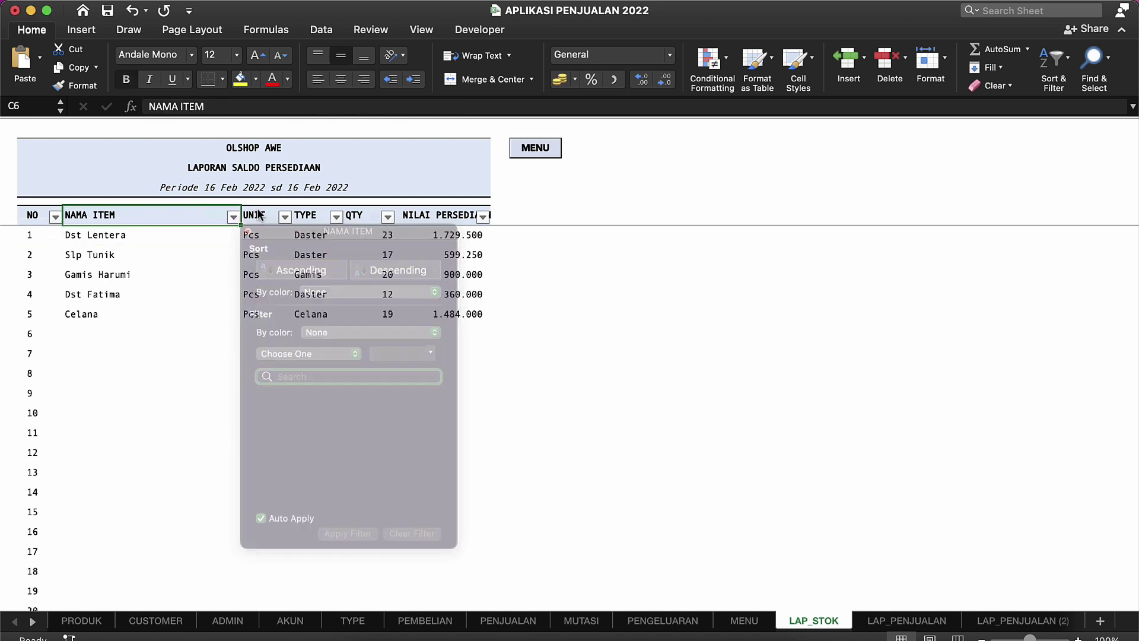
left_click(270, 214)
left_click(317, 215)
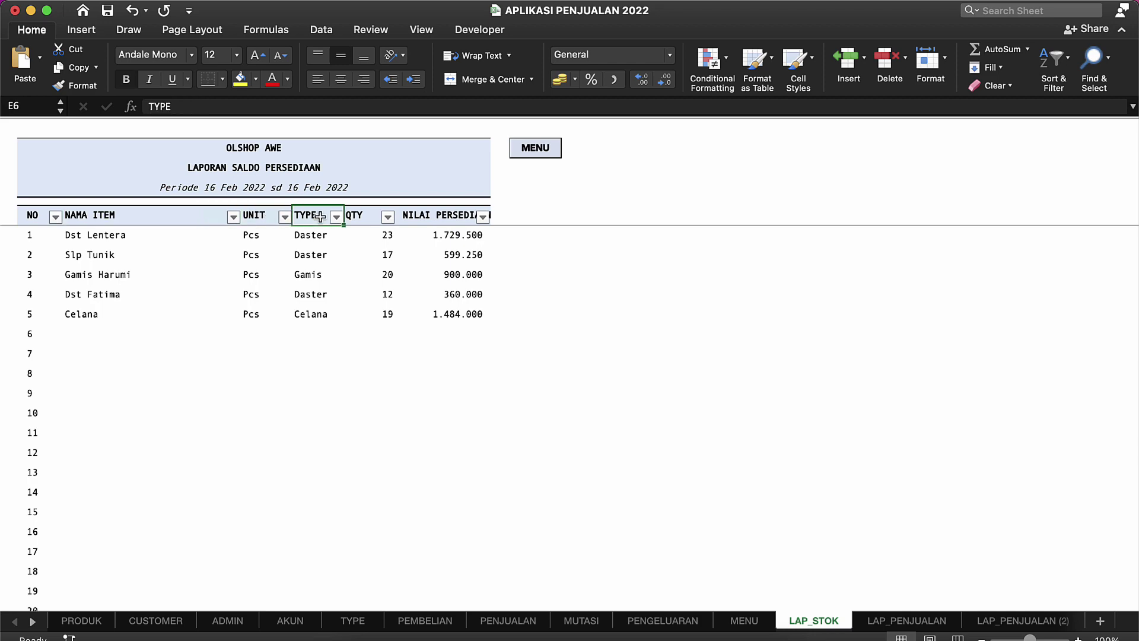
left_click(372, 218)
left_click(449, 222)
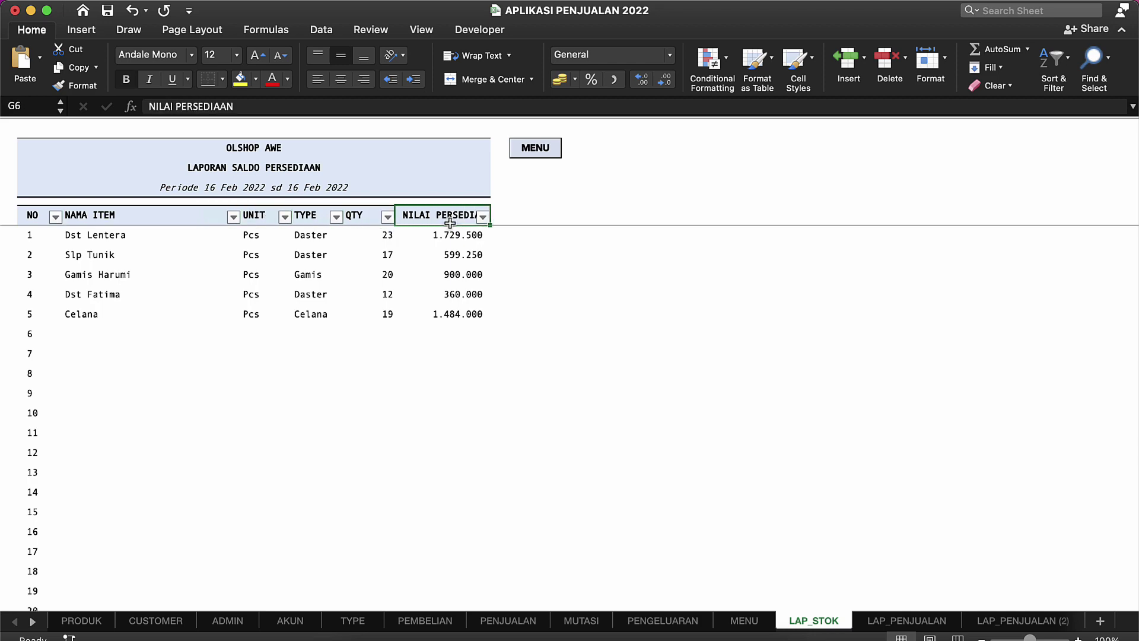
Return to the Latihan Penjualan 2022 workbook and enter the headings NO in B6 and NAMA ITEM in C6.
key("ctrl+Down")
left_click(697, 349)
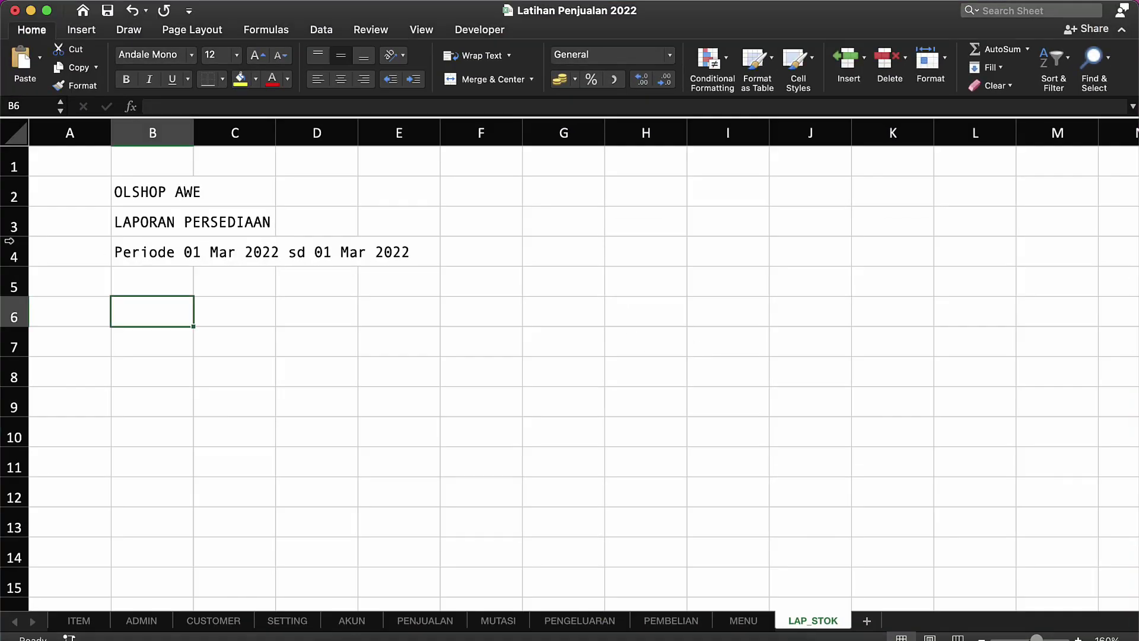
type("nd")
key("BackSpace")
key("BackSpace")
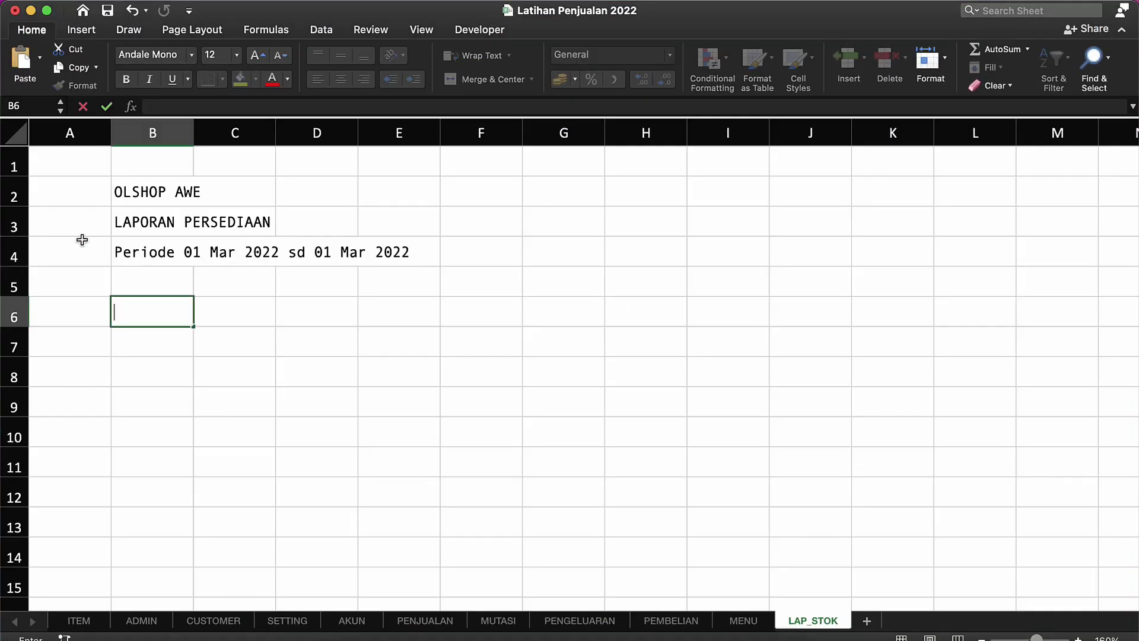
type("NO")
key("Tab")
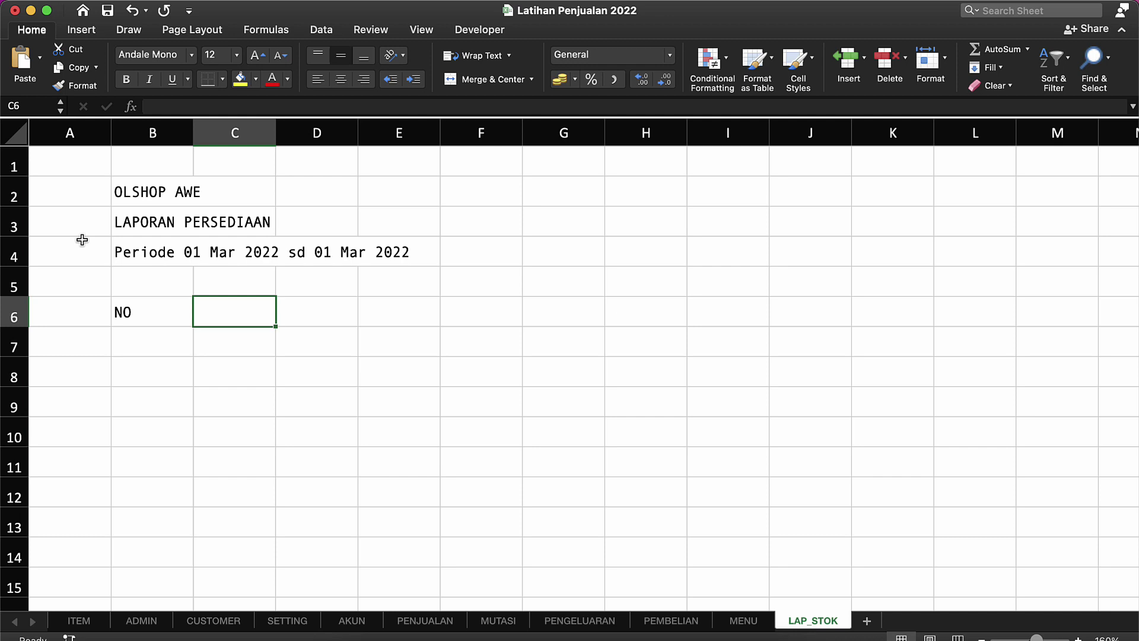
type("NAMA ITEM")
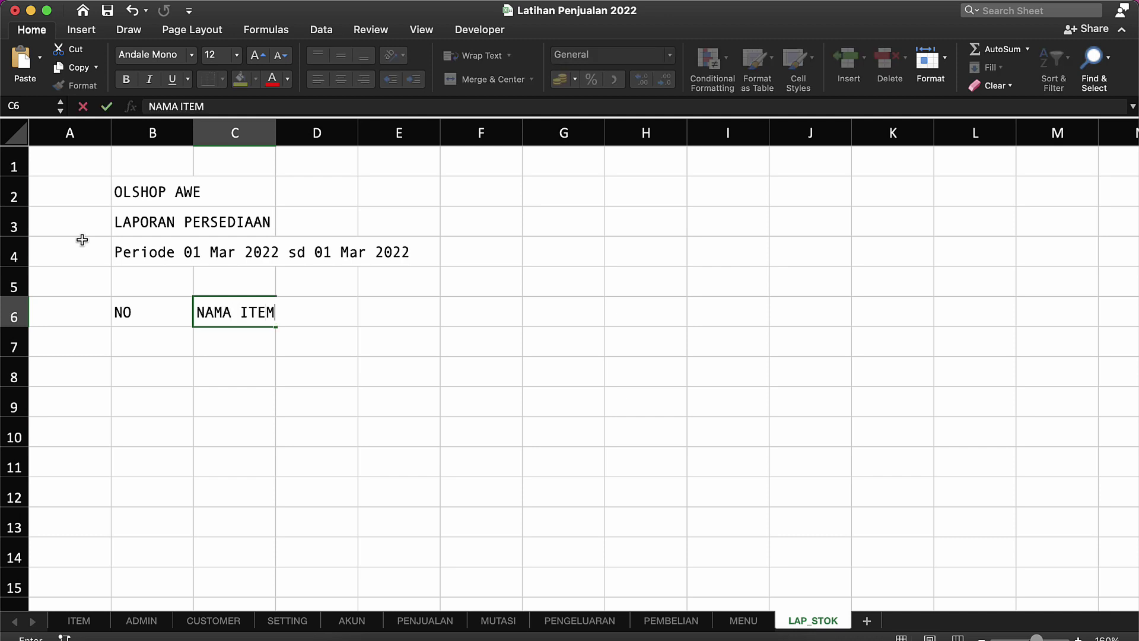
key("Tab")
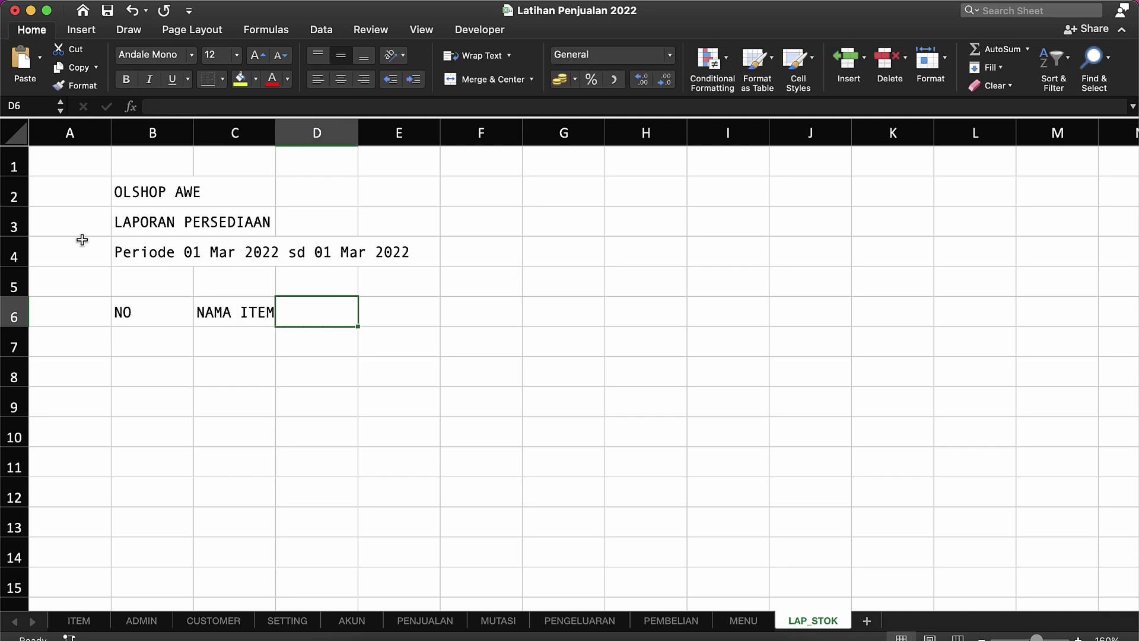
Enter the headings UNIT in D6 and TYPE in E6.
type("UNIT")
key("Tab")
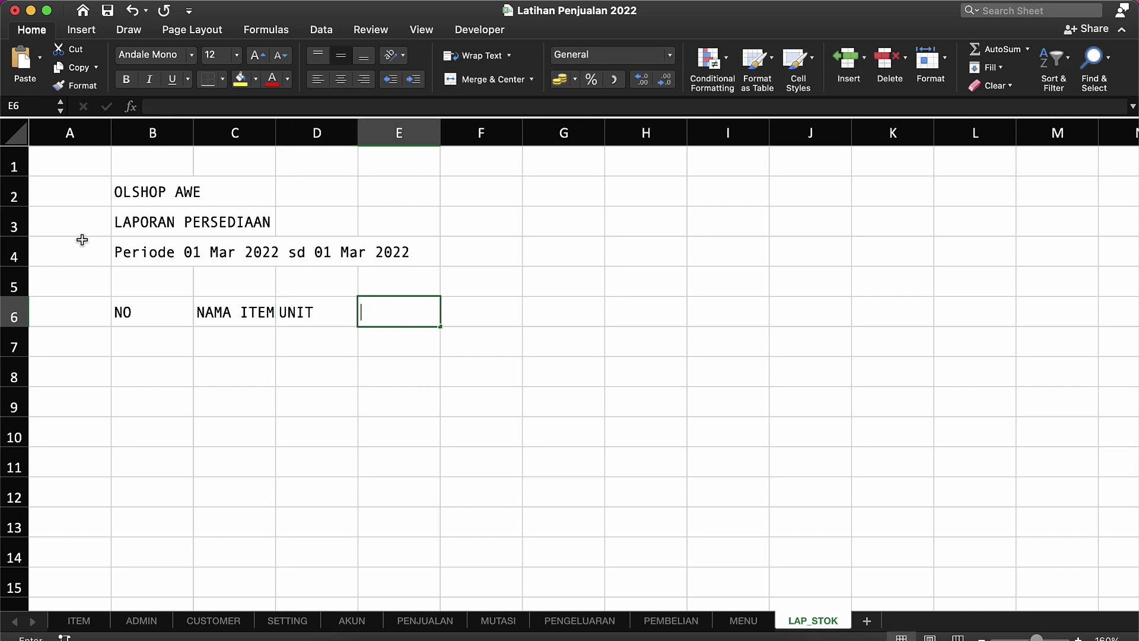
type("TYPE")
key("Return")
key("Up")
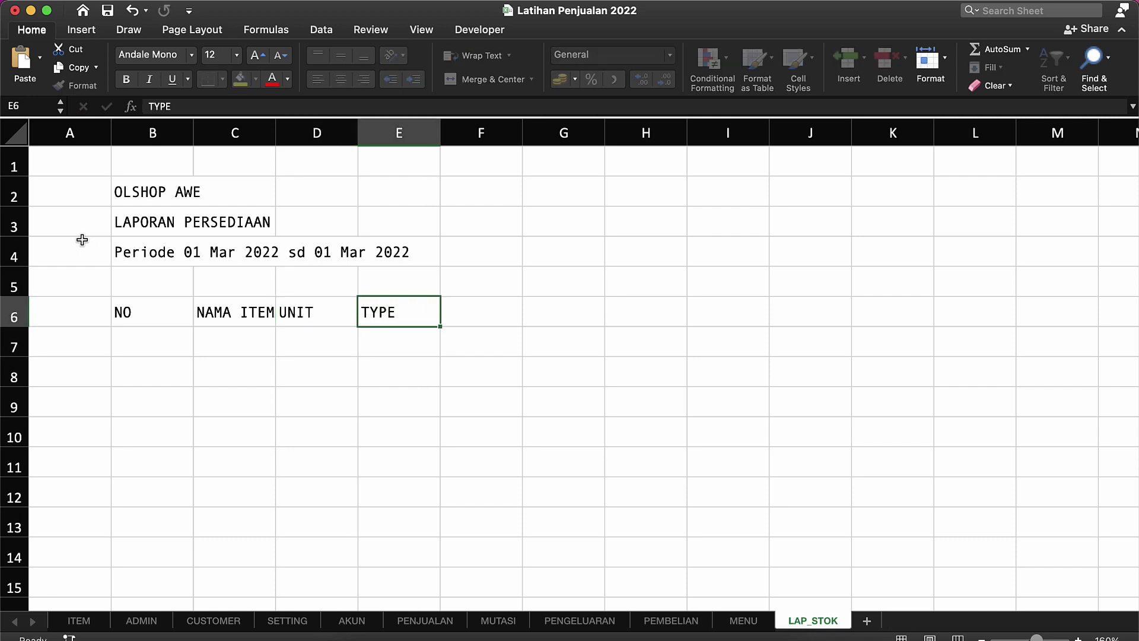
key("Tab")
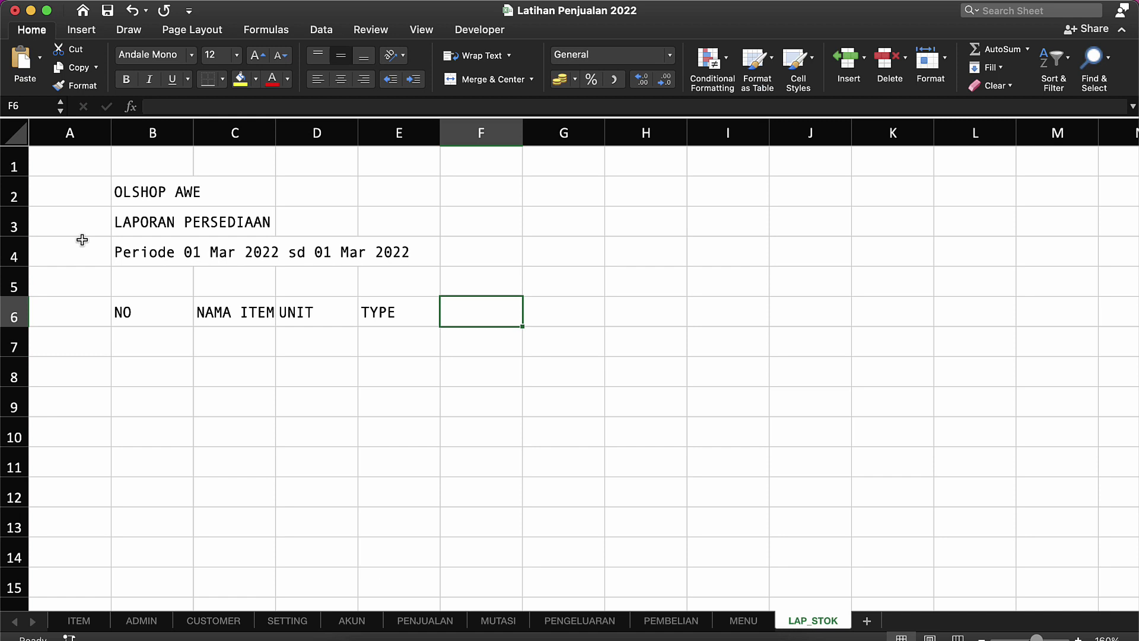
type("W")
key("BackSpace")
type("Q")
key("BackSpace")
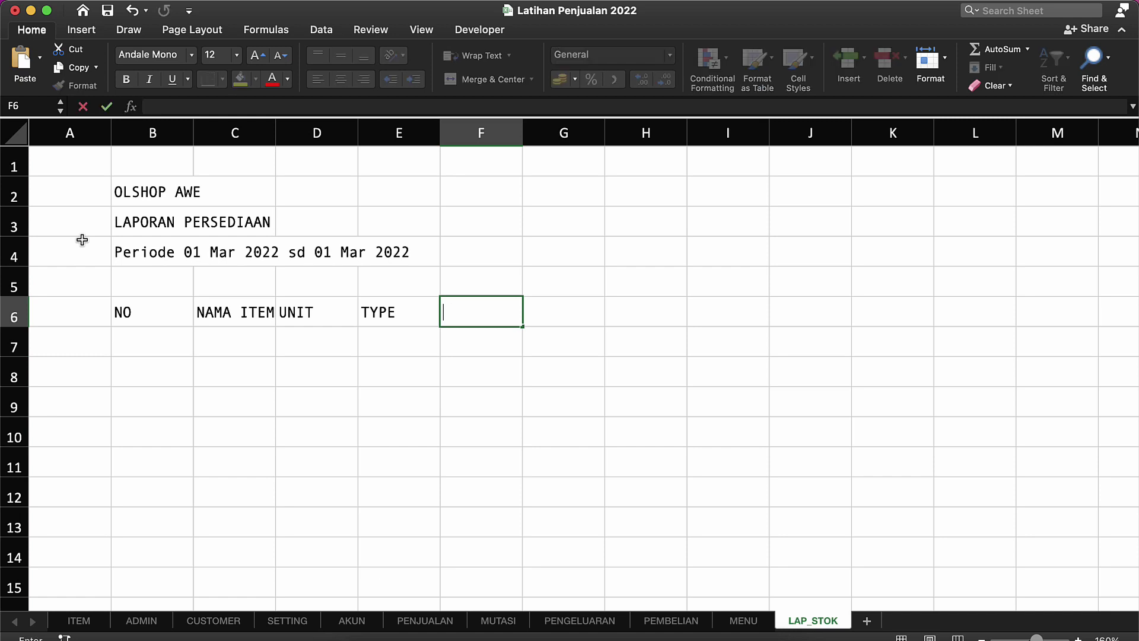
key("Left")
key("Left")
key("Right")
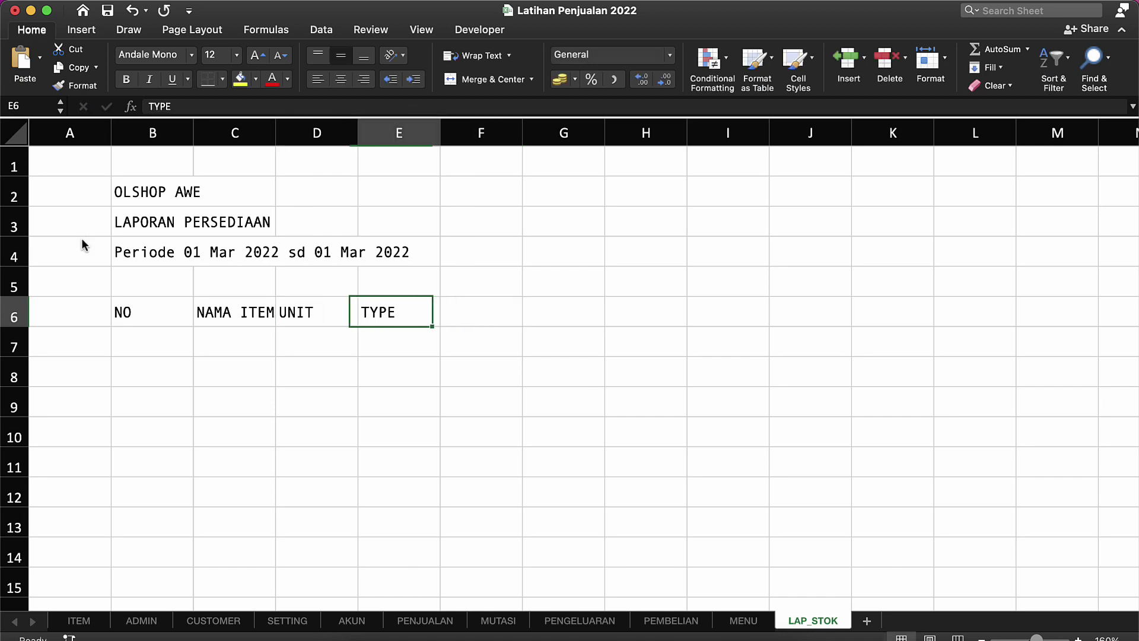
key("Left")
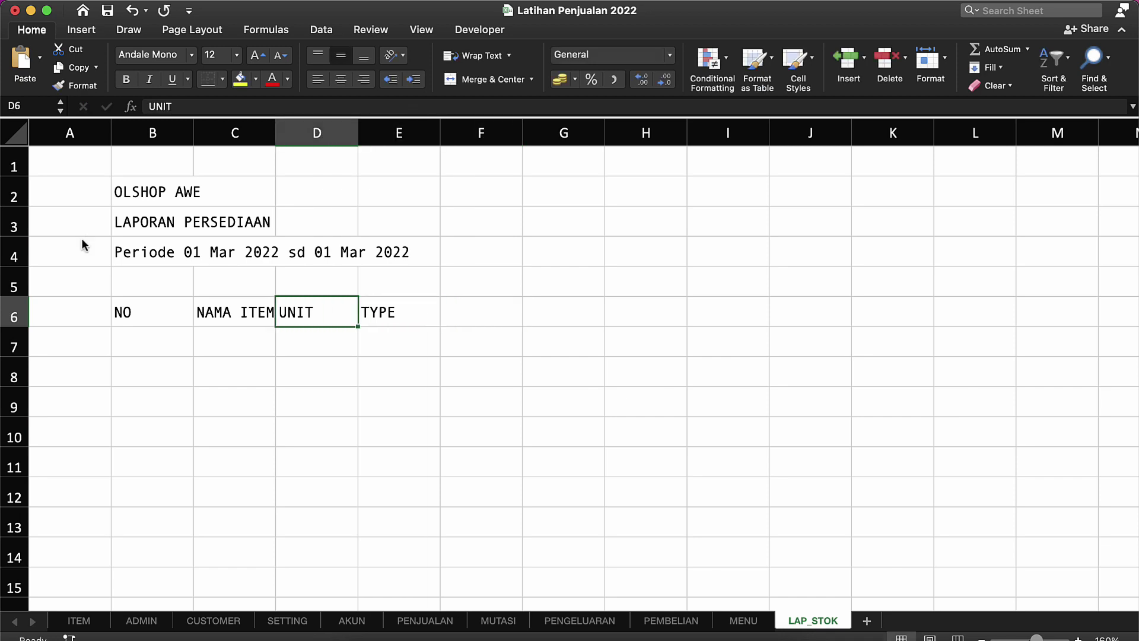
Enter the heading QTY in cell F6.
left_click(454, 311)
type("QTY")
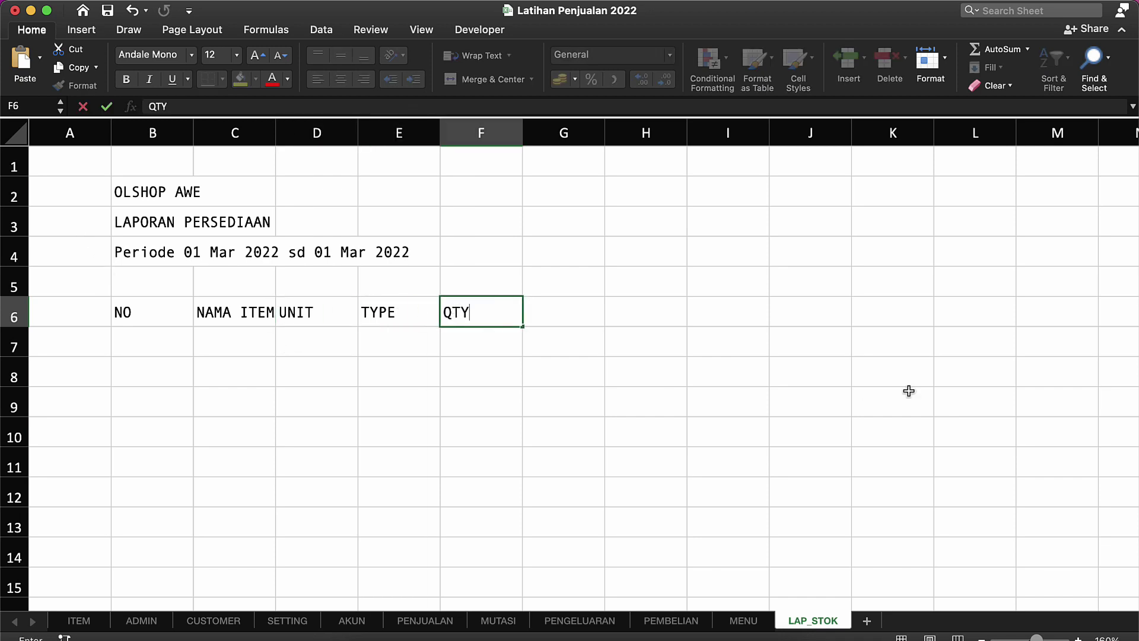
key("Return")
key("Up")
key("Right")
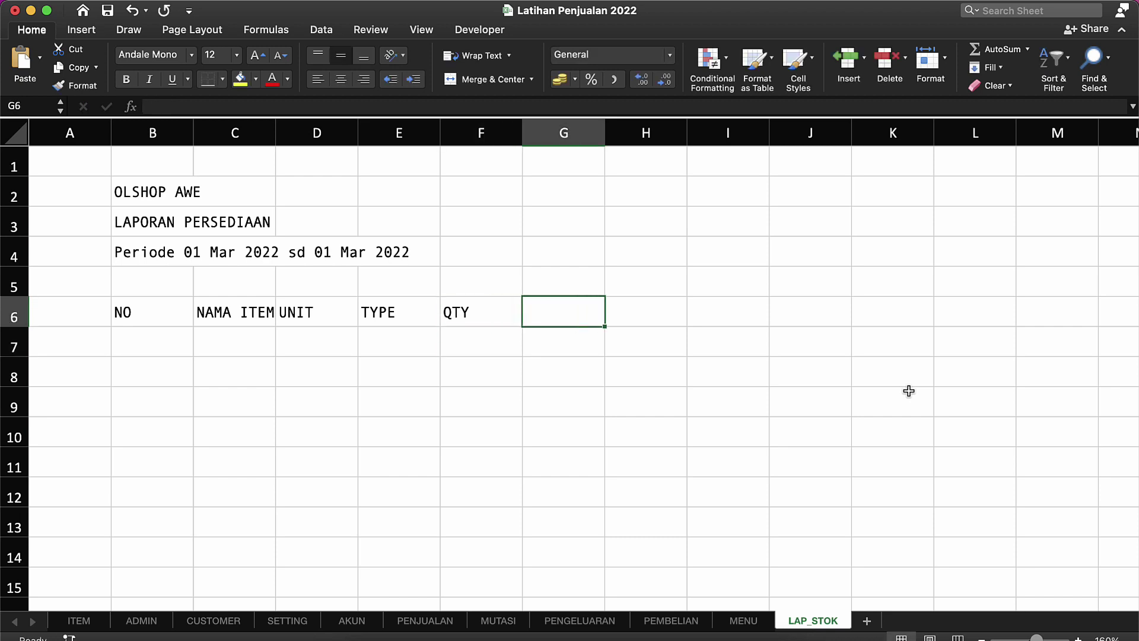
Enter the heading NILAI STOK in cell G6.
type("NILAI")
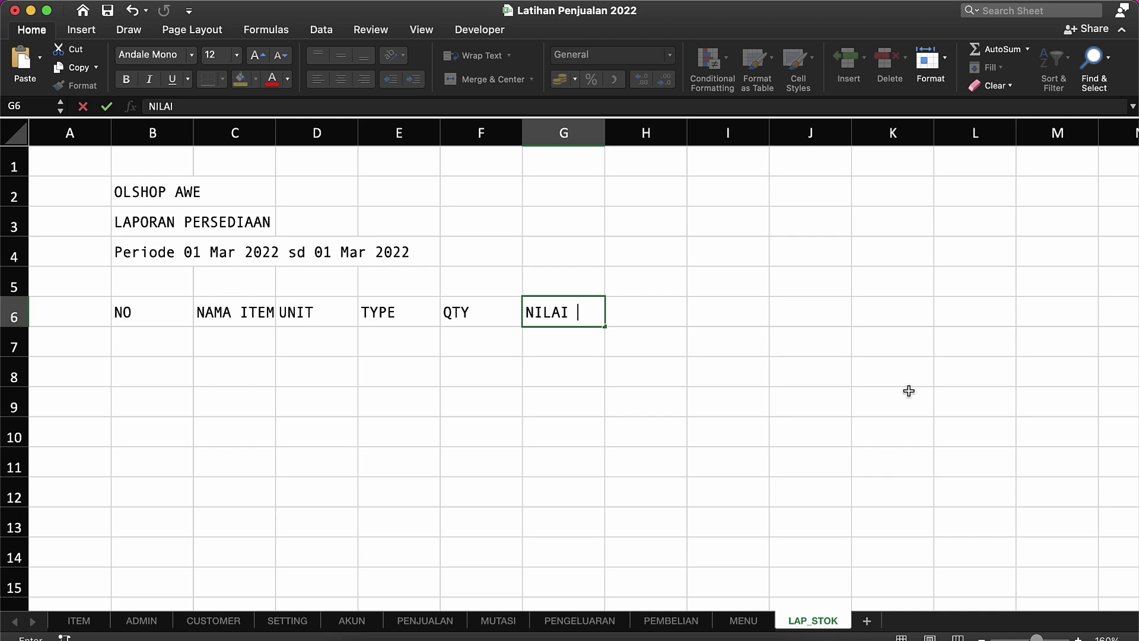
type(" PER")
key("BackSpace")
key("BackSpace")
key("BackSpace")
type("STOK")
key("Return")
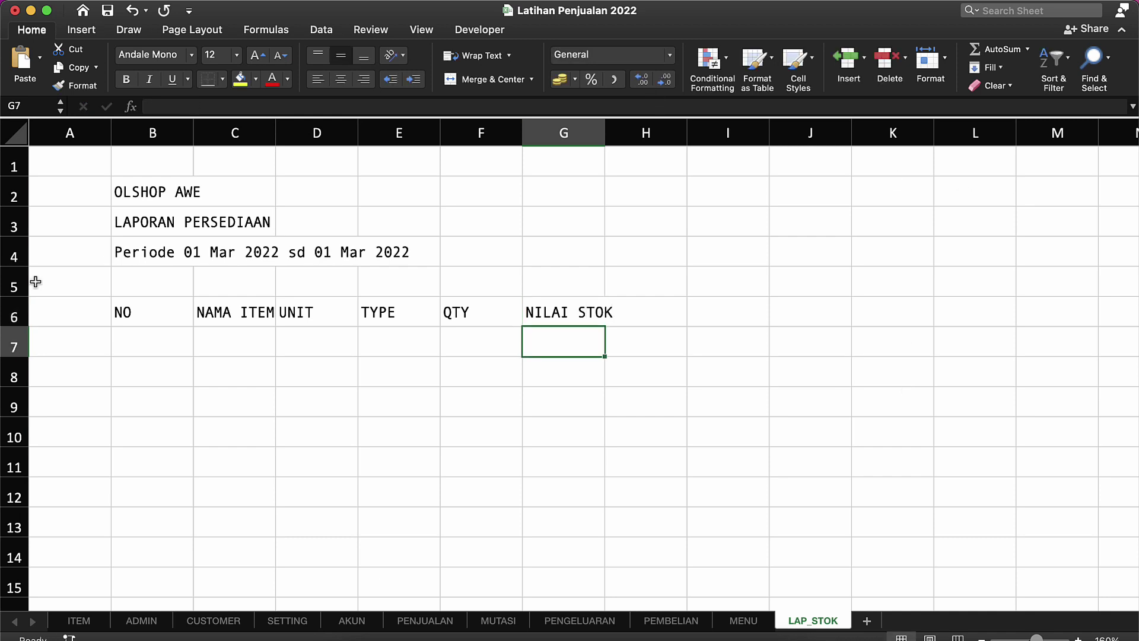
Widen column C, which holds the NAMA ITEM heading, to about three times its width.
left_click(232, 320)
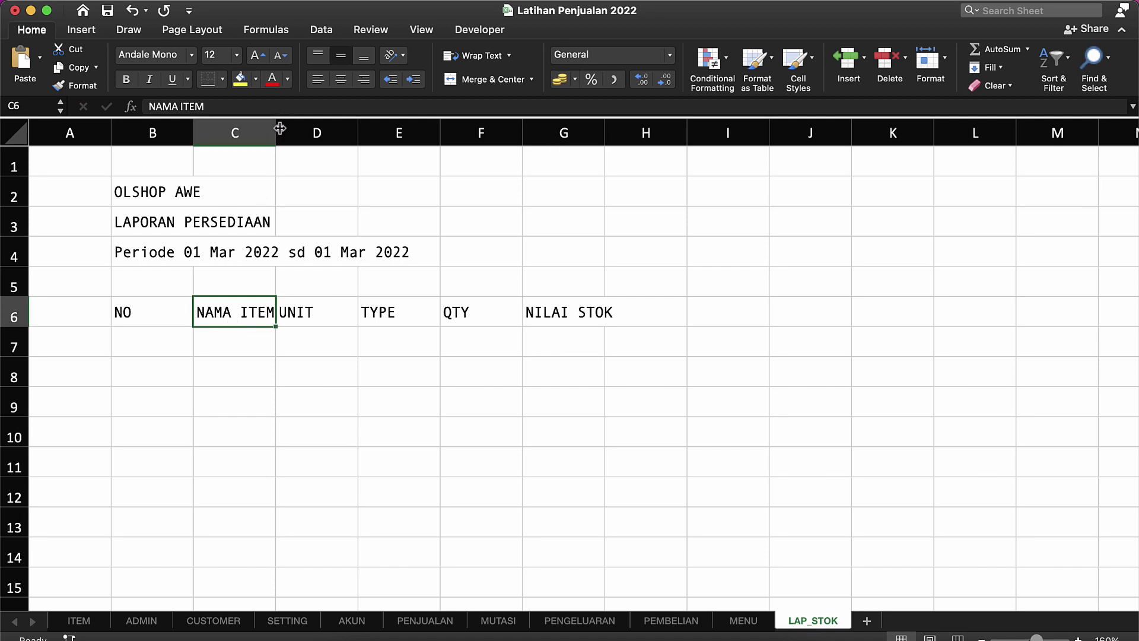
left_click_drag(276, 129, 441, 163)
left_click(252, 374)
Hide the gridlines on the LAP_STOK sheet.
left_click(150, 310)
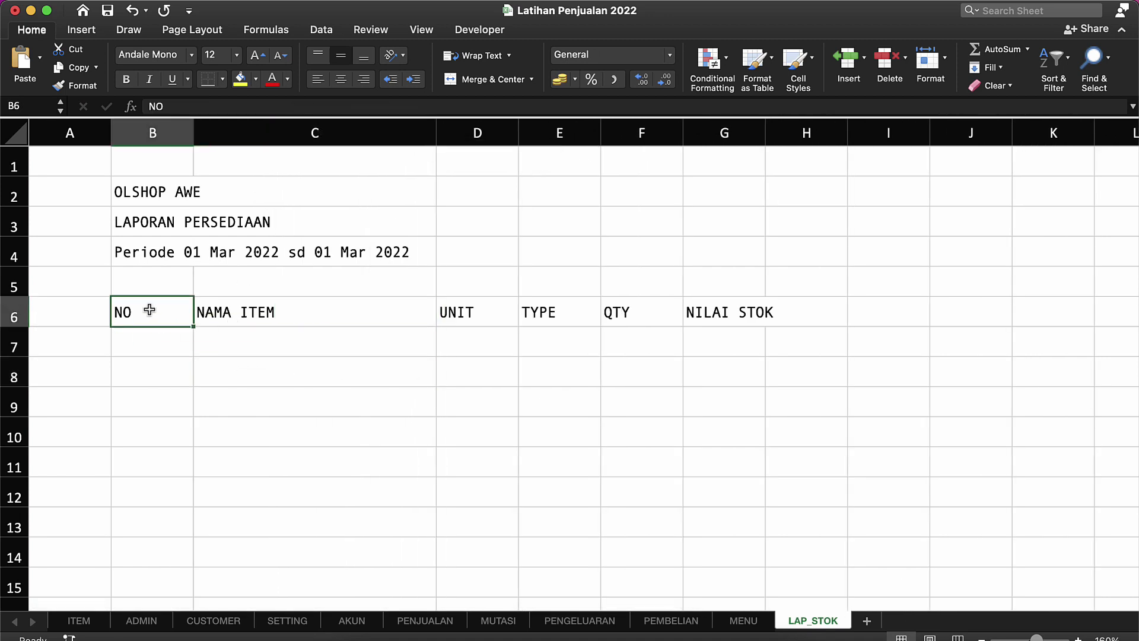
left_click(422, 29)
left_click(195, 84)
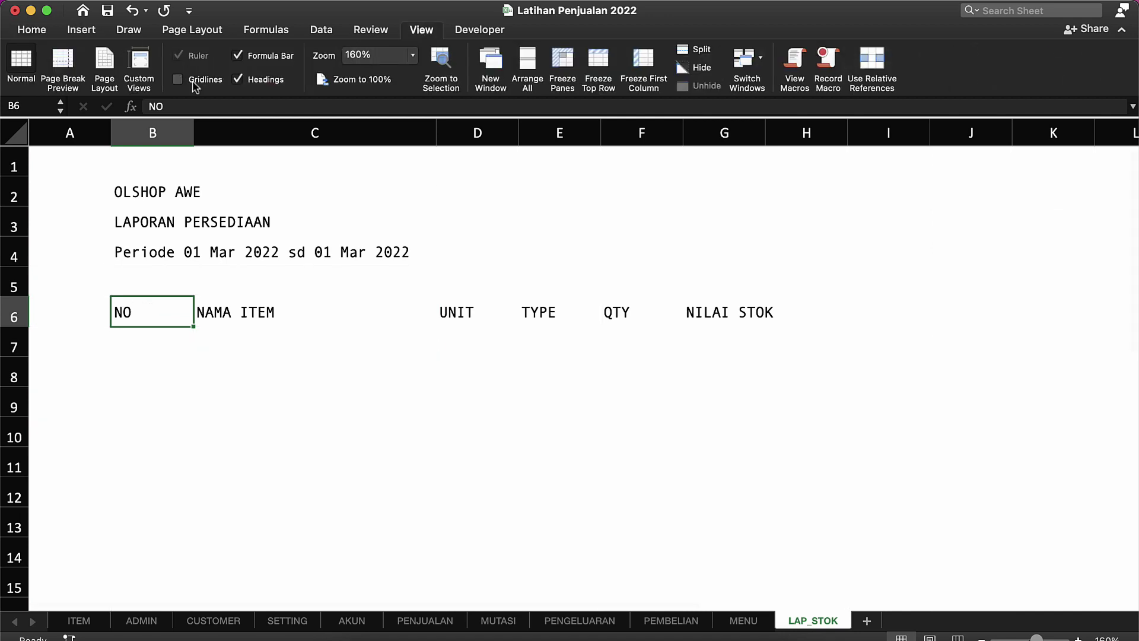
Make the headings in B6:G6 bold with all borders, and widen column G to fit NILAI STOK.
key("ctrl+shift+Right")
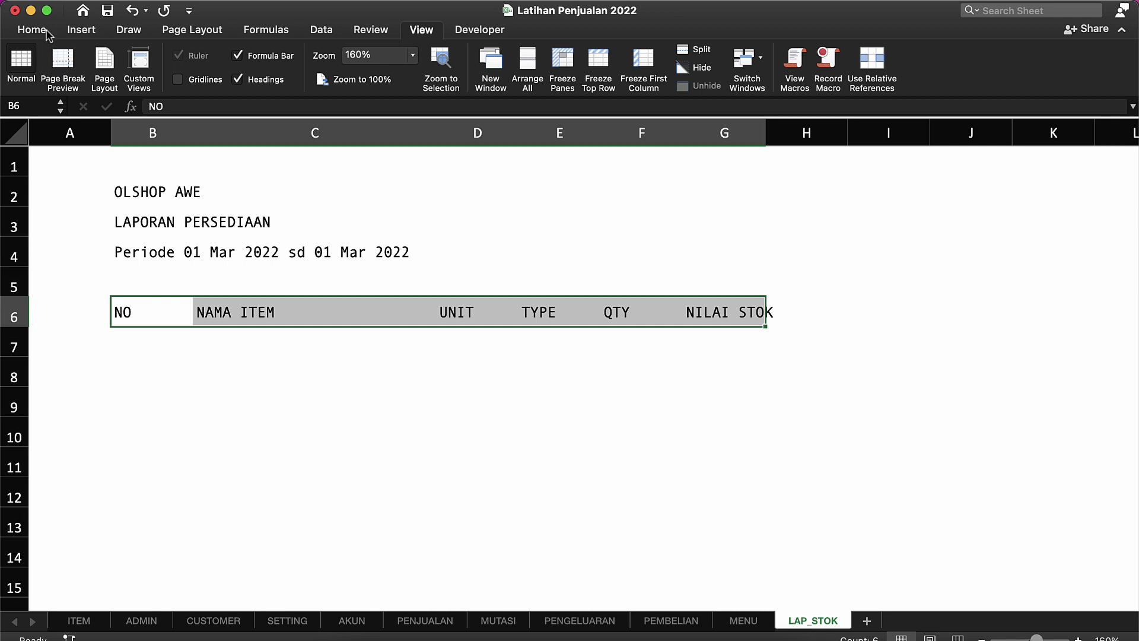
left_click(34, 37)
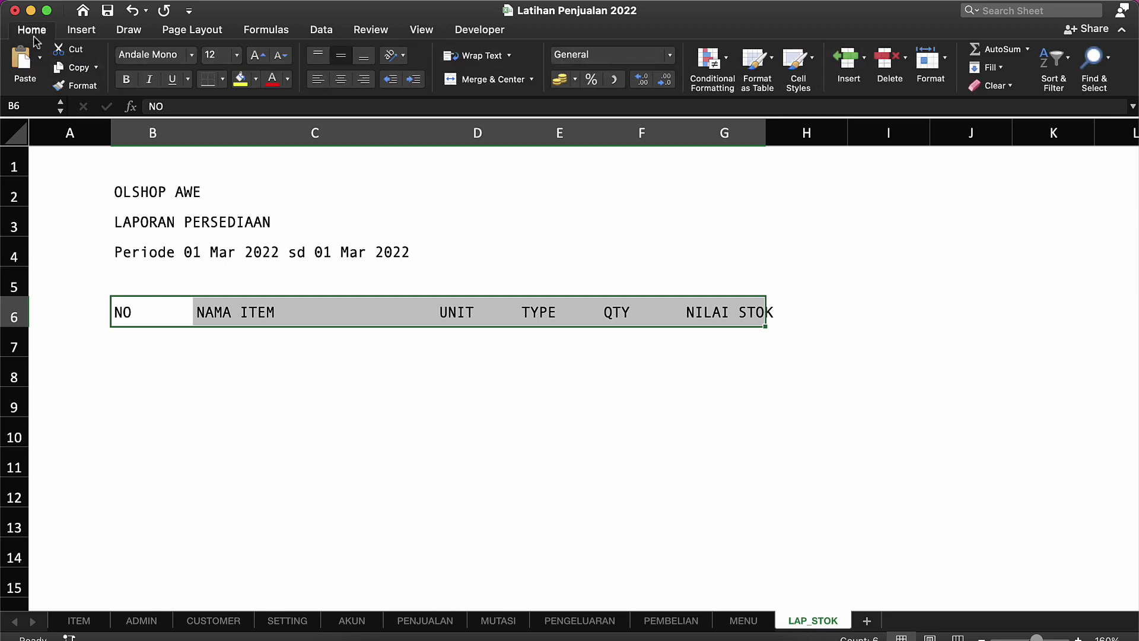
left_click(126, 79)
left_click(223, 79)
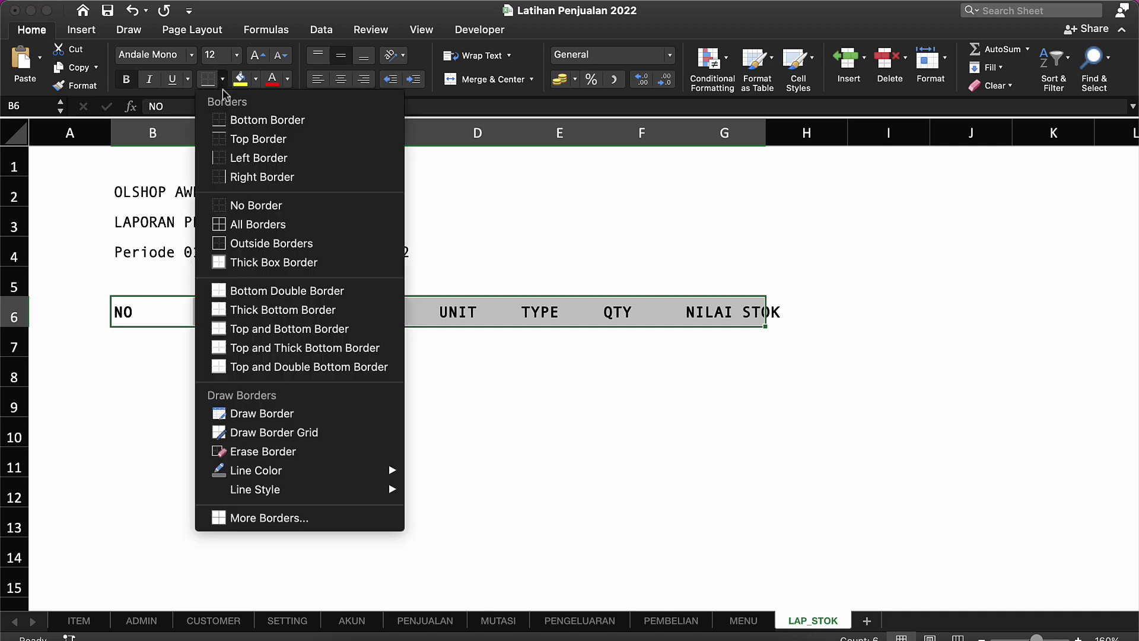
left_click(241, 229)
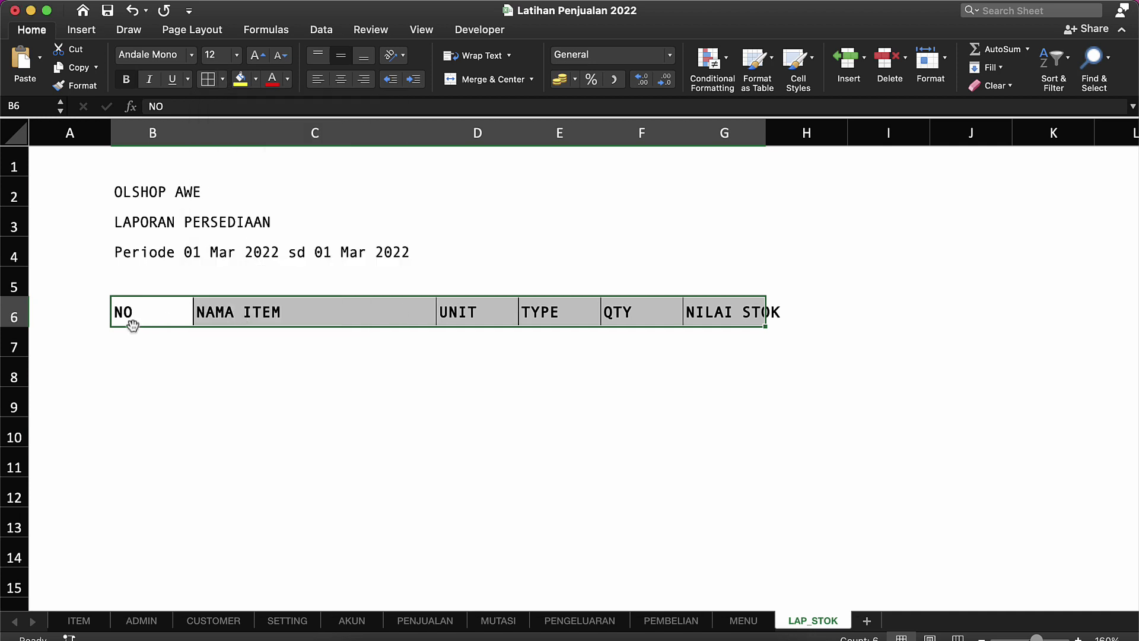
left_click(702, 244)
left_click_drag(766, 133, 780, 133)
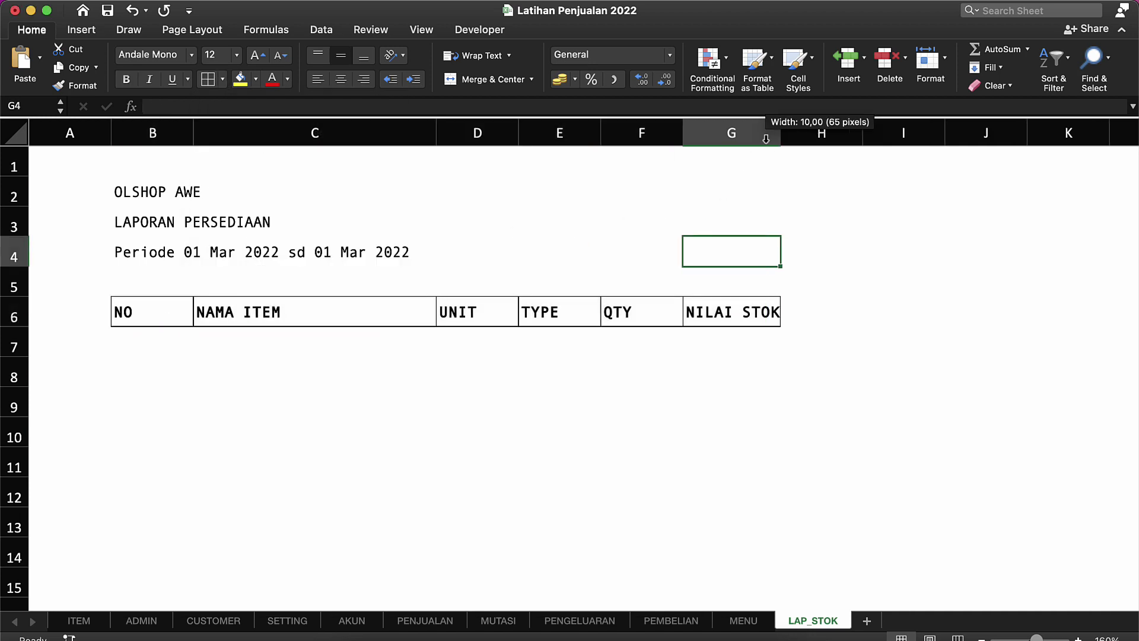
Apply all borders to the empty table rows B7:G15 below the headings.
left_click(128, 330)
key("shift+Right")
key("shift+Right")
key("shift+Right")
key("shift+Right")
key("shift+Right")
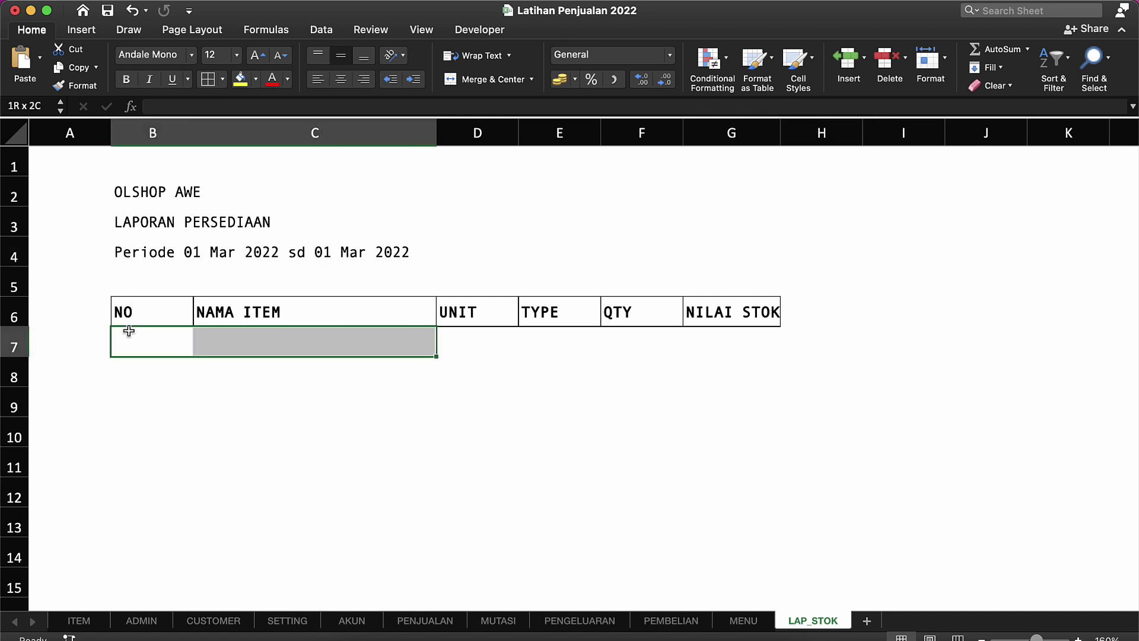
key("shift+Down")
key("shift+Down")
key("shift+Down")
key("shift+Down")
key("shift+Down")
key("shift+Down")
key("shift+Down")
key("shift+Down")
key("shift+Down")
key("shift+Down")
key("shift+Down")
key("shift+Down")
key("shift+Down")
key("shift+Down")
key("shift+Down")
key("shift+Down")
key("shift+Down")
key("shift+Down")
key("shift+Down")
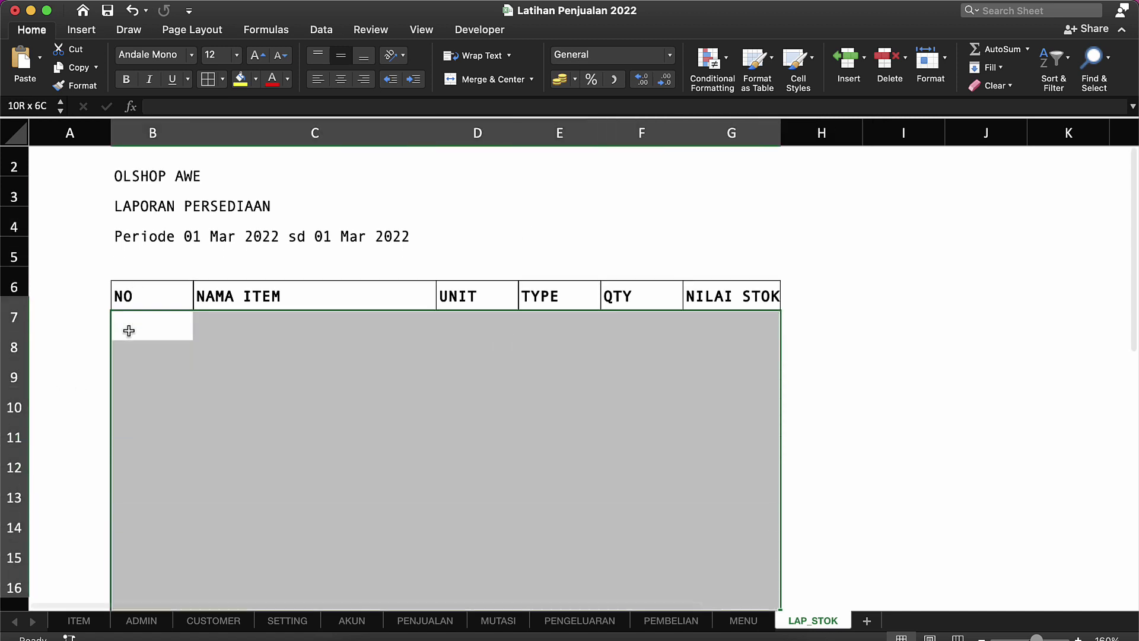
key("shift+Up")
key("shift+Down")
key("shift+Down")
key("shift+Up")
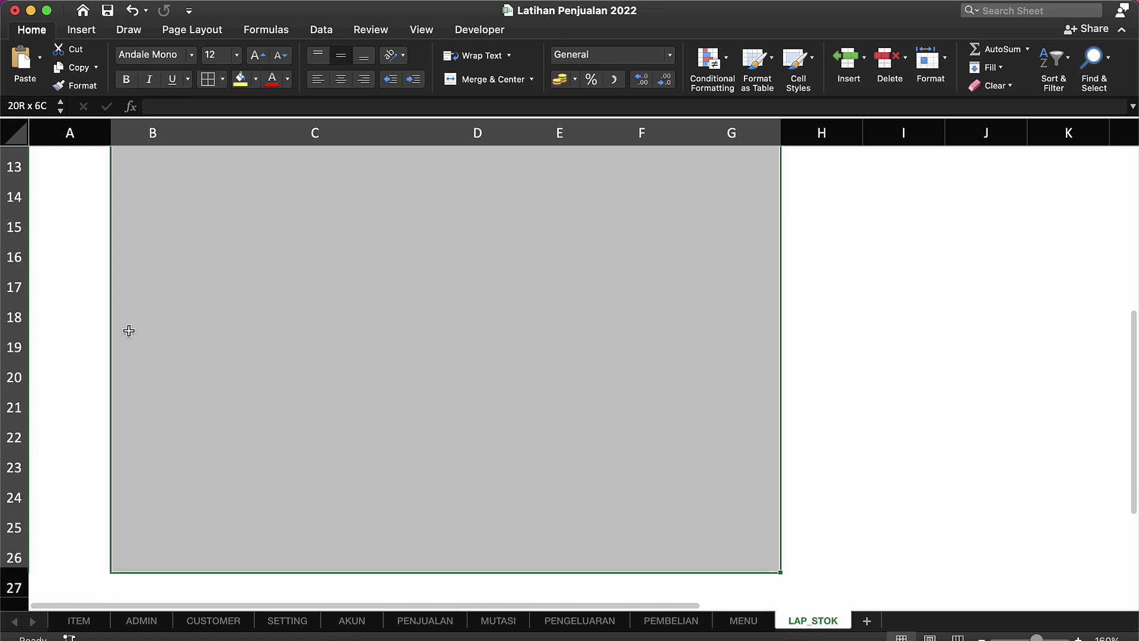
key("shift+Up")
key("shift+Up")
key("shift+Up")
key("shift+Up")
key("shift+Up")
key("shift+Up")
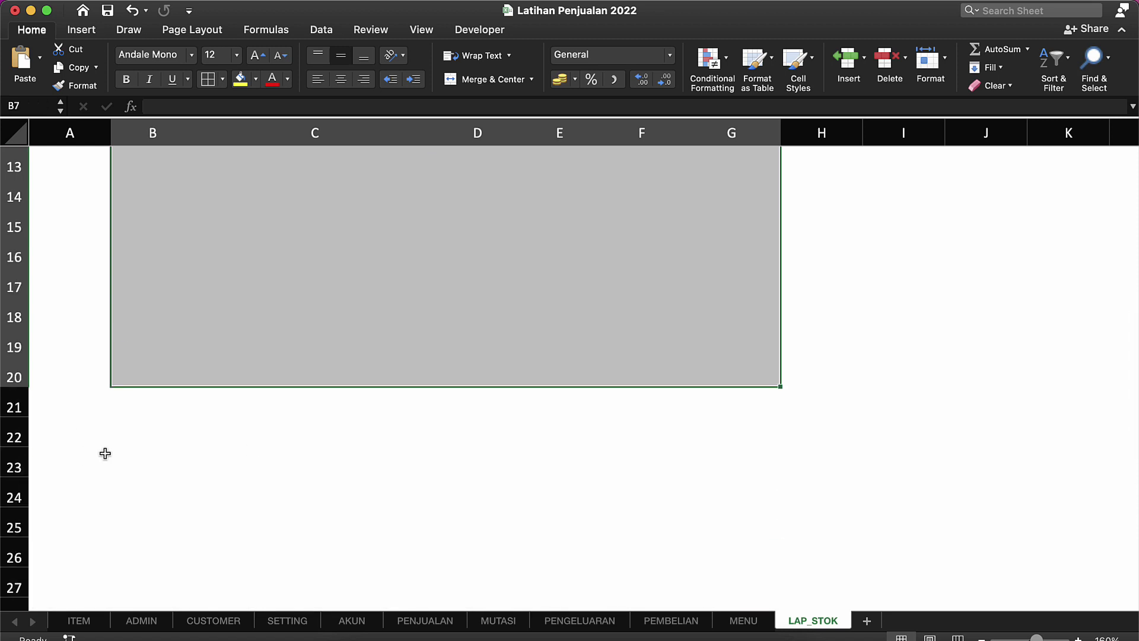
left_click(982, 638)
left_click(982, 638)
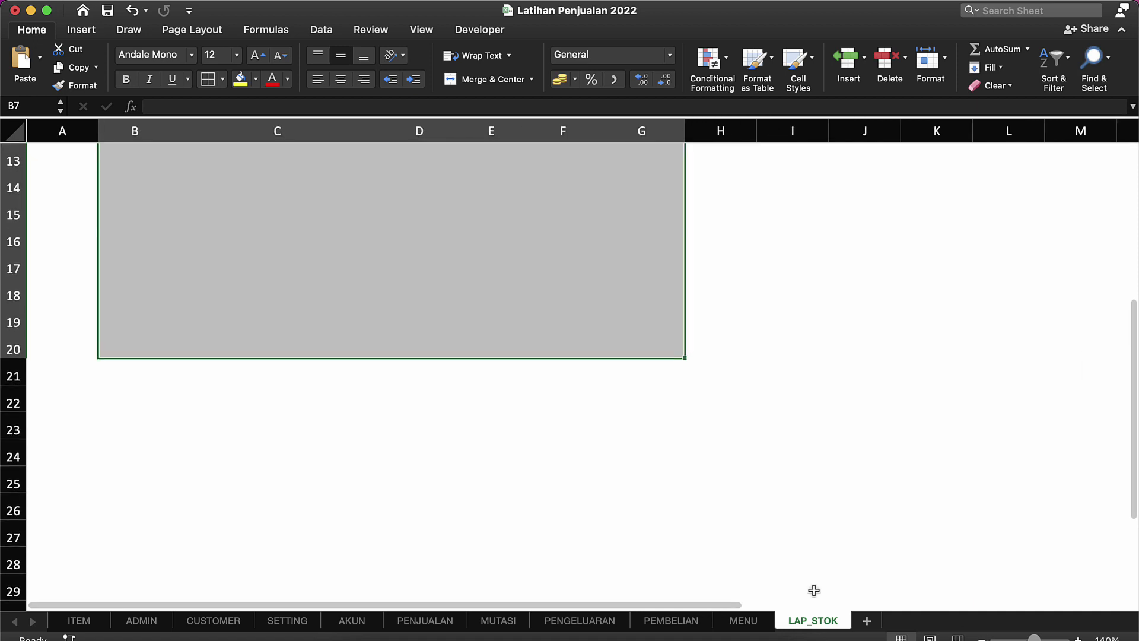
scroll(420, 445, "up", 10)
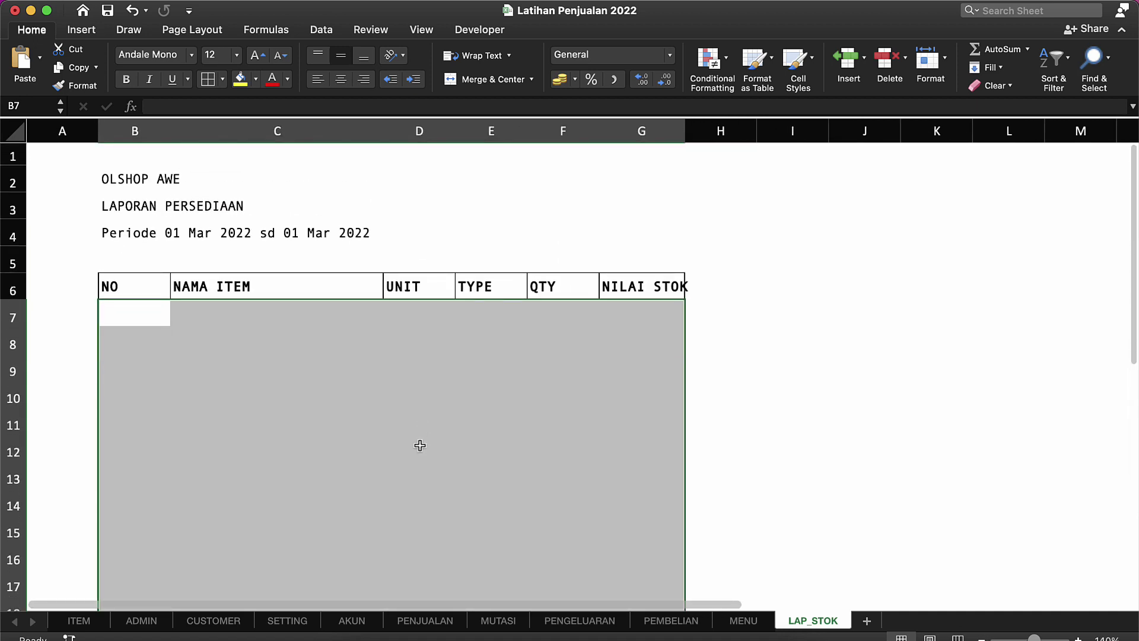
key("shift+Up")
key("shift+Up")
key("shift+Up")
key("shift+Up")
key("shift+Up")
scroll(420, 445, "up", 2)
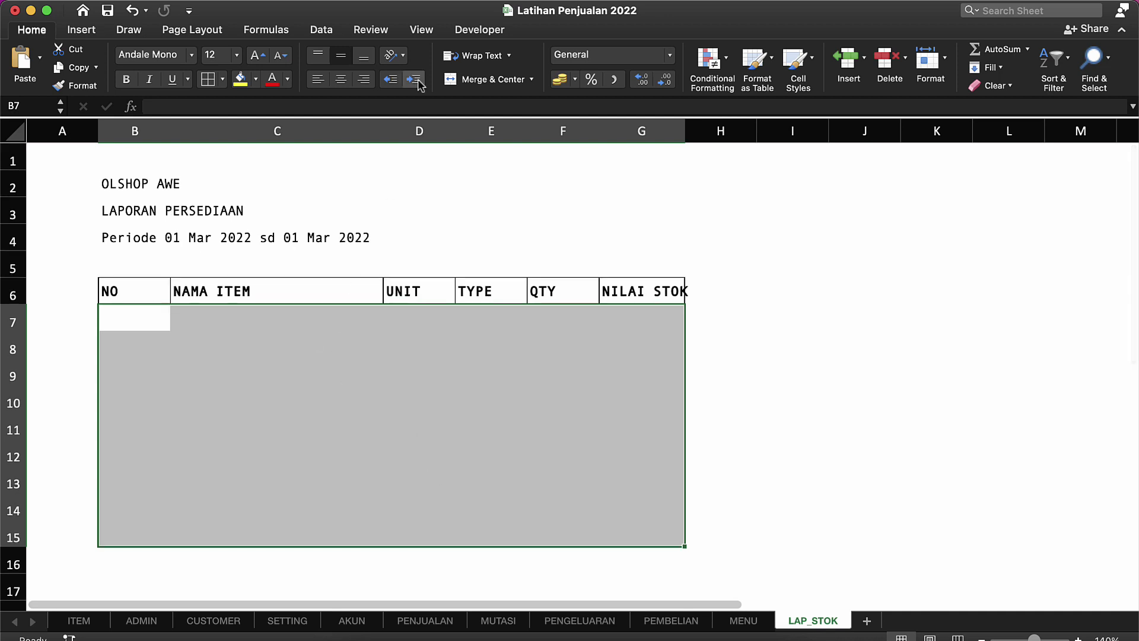
left_click(207, 79)
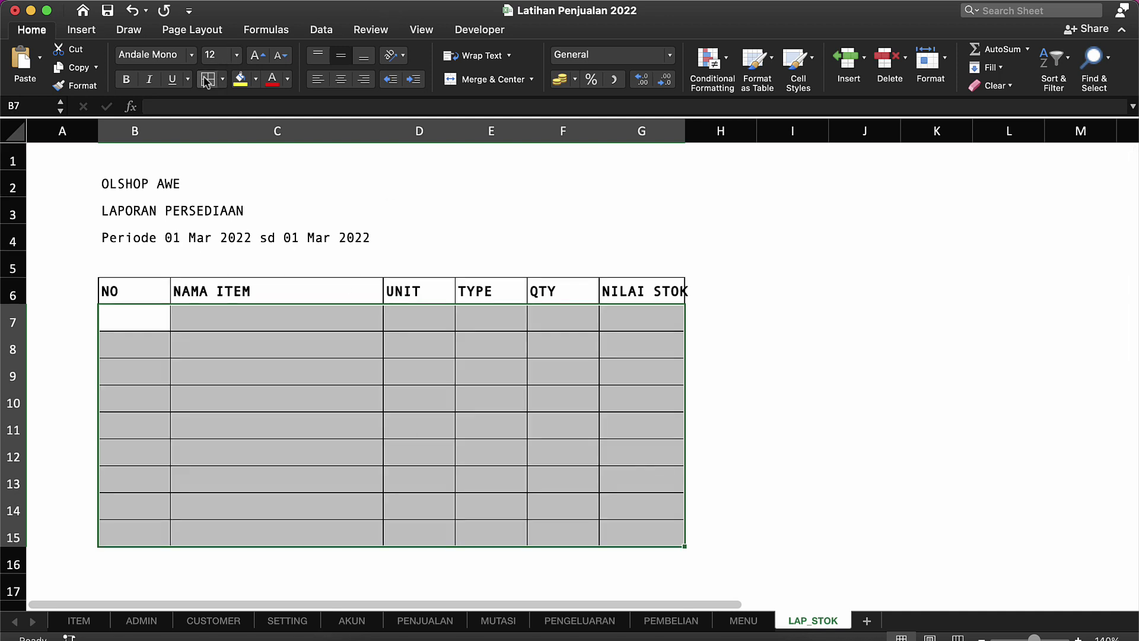
left_click(195, 401)
Enter the label TOTAL in cell B16, directly below the bordered table rows.
left_click(132, 558)
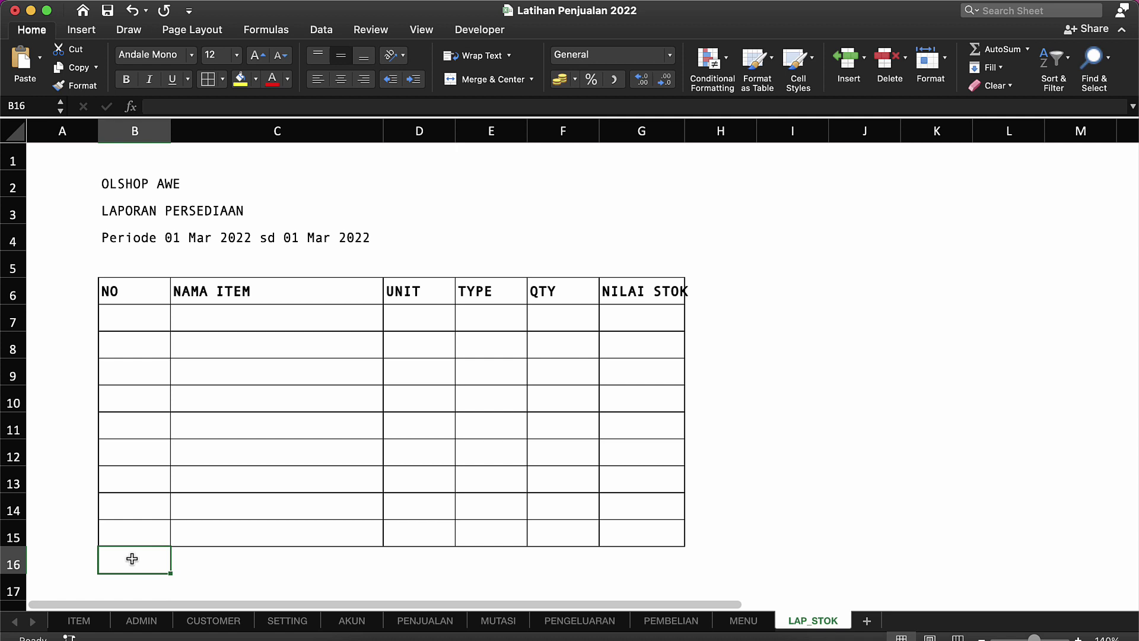
type("Y")
key("BackSpace")
type("TOTA")
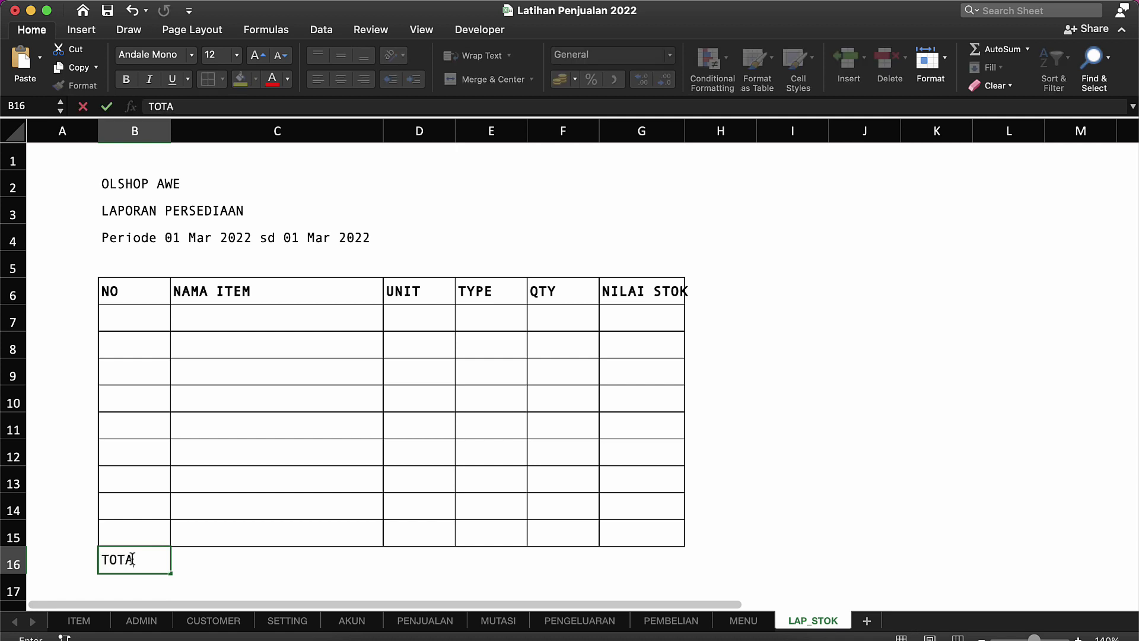
type("L")
Put only outside borders around the TOTAL row B16:G16, without inner lines.
left_click_drag(131, 558, 653, 560)
left_click(207, 79)
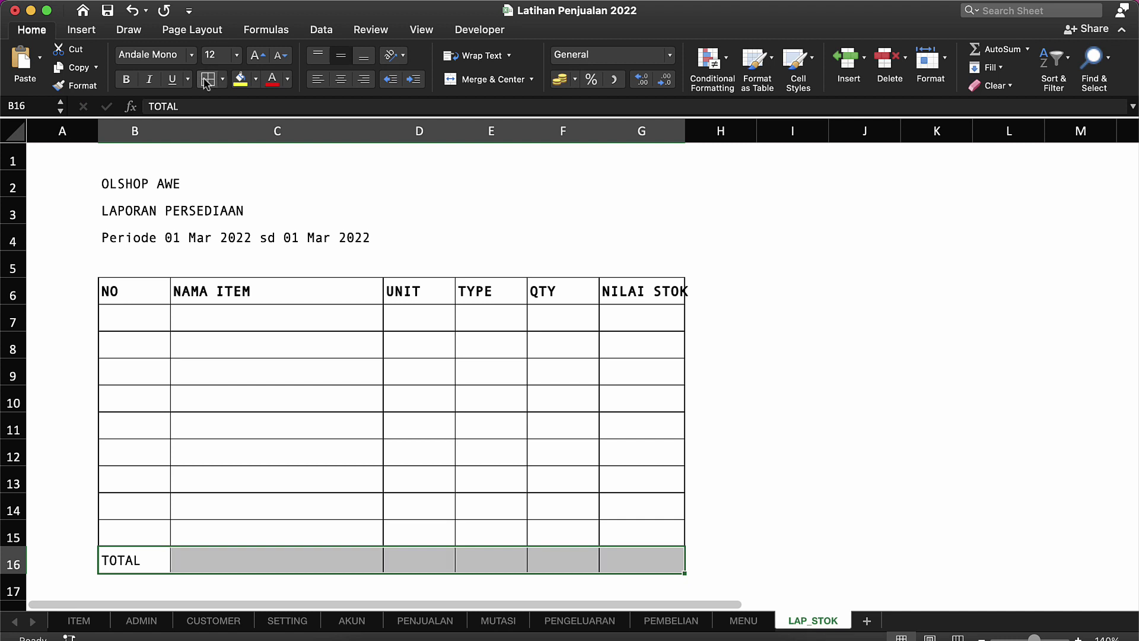
left_click(222, 79)
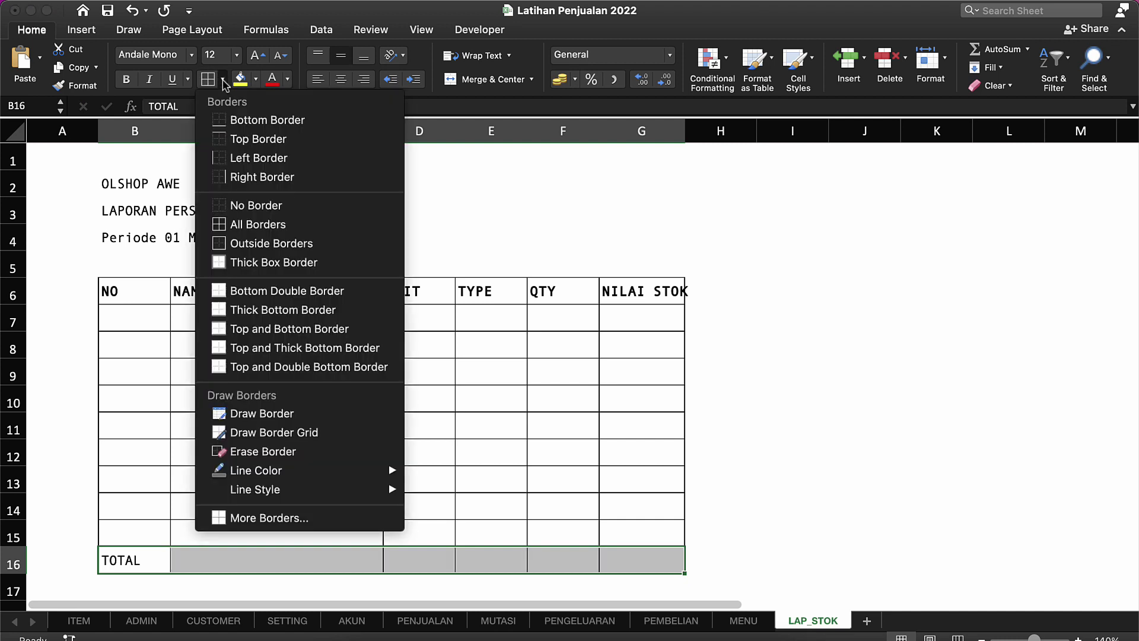
left_click(229, 200)
left_click(222, 79)
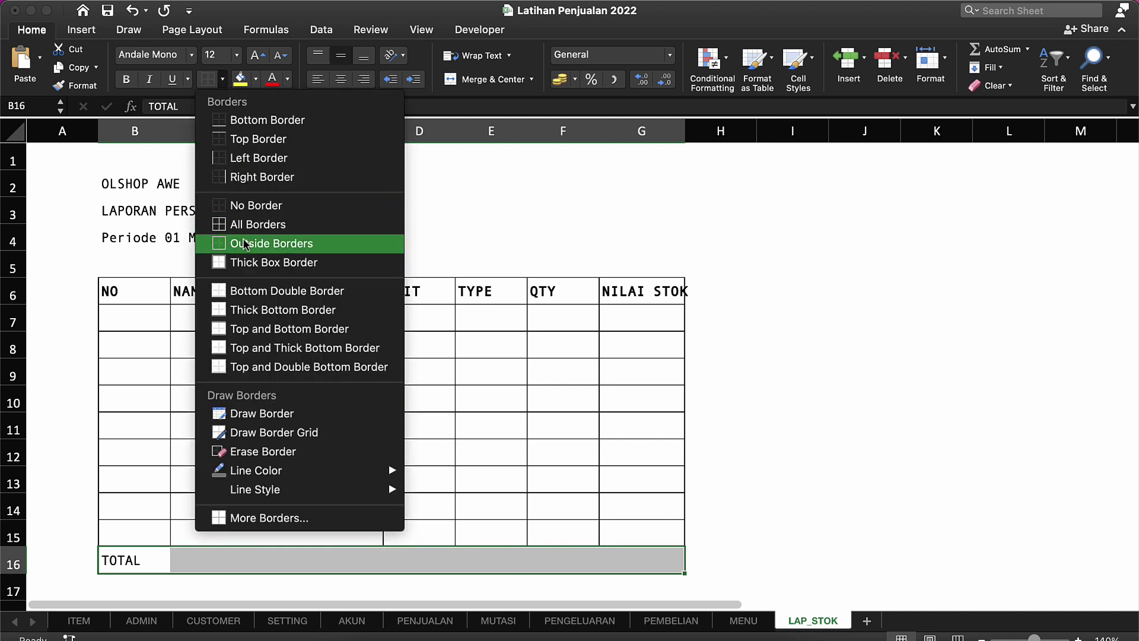
left_click(257, 243)
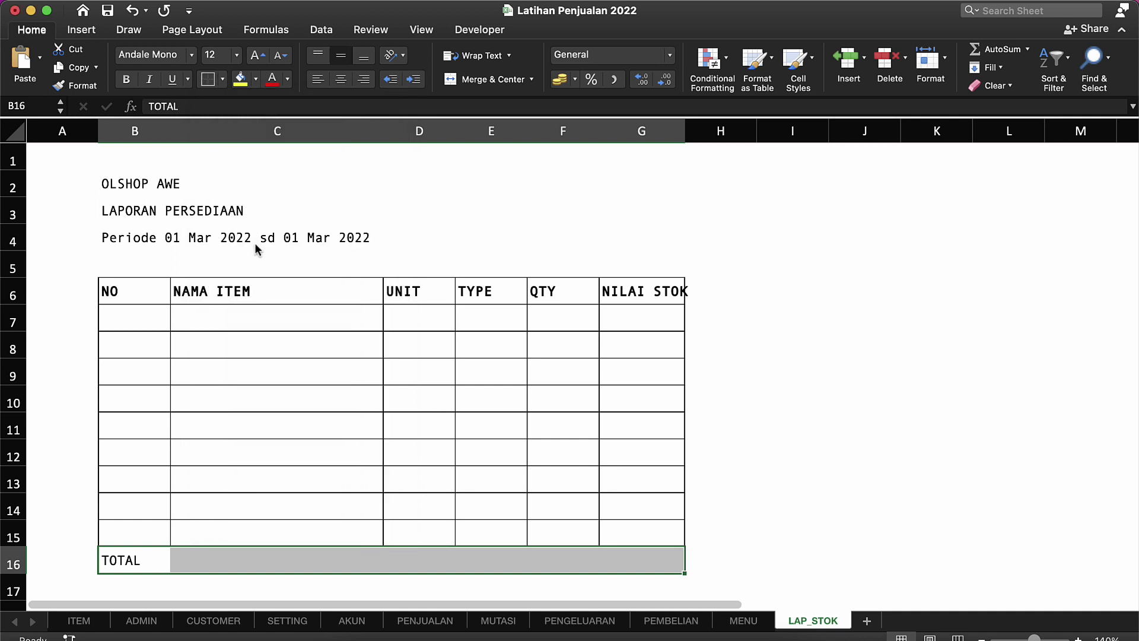
Apply all borders to the QTY and NILAI STOK total cells F16:G16.
left_click(553, 571)
key("shift+Right")
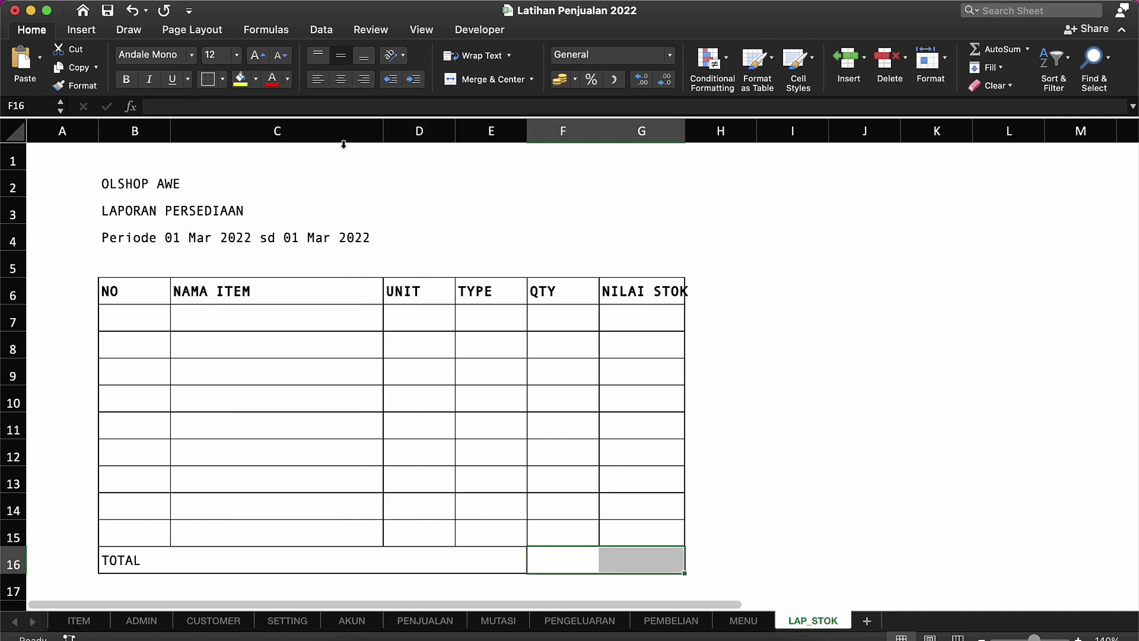
left_click(222, 79)
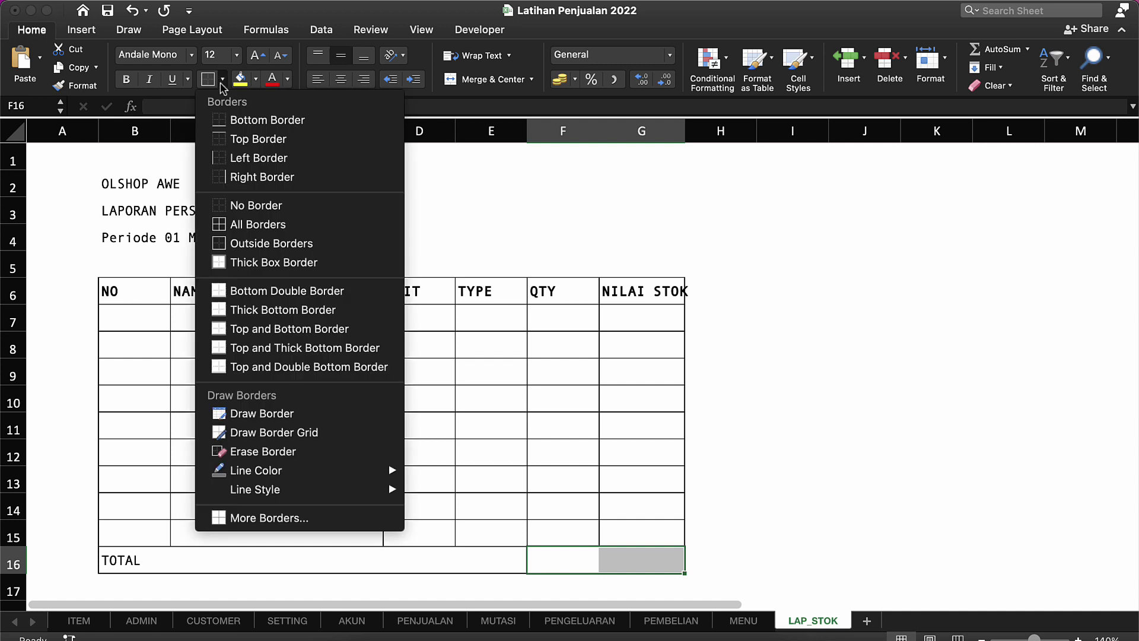
left_click(249, 223)
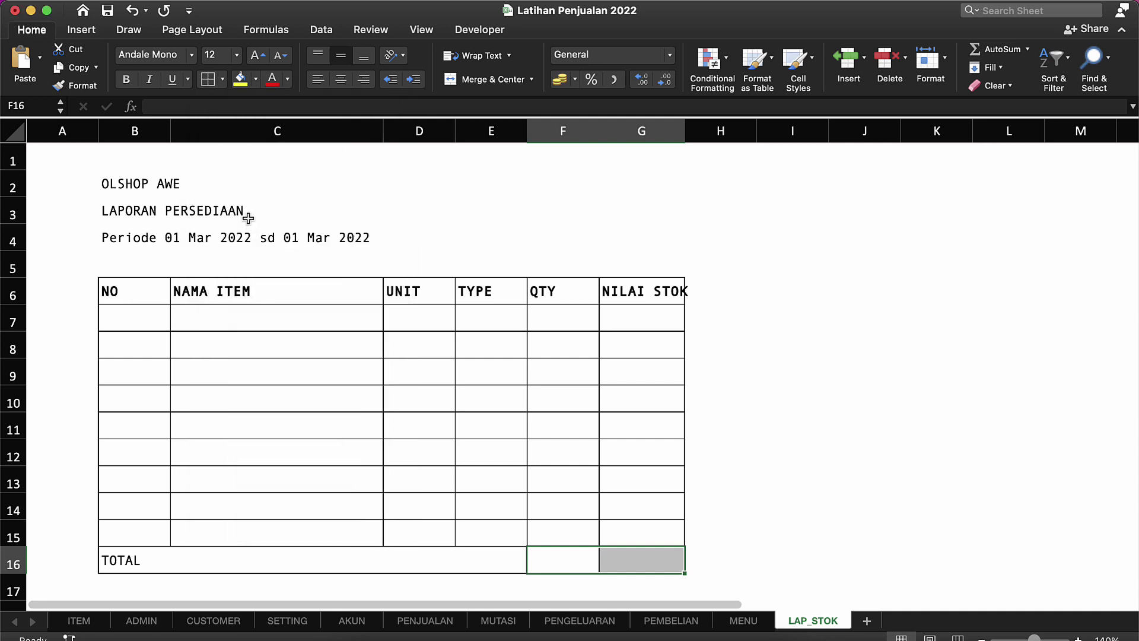
Widen column G slightly so the NILAI STOK heading fits inside its cell.
left_click(644, 432)
left_click_drag(685, 127, 695, 132)
left_click(646, 232)
left_click(580, 315)
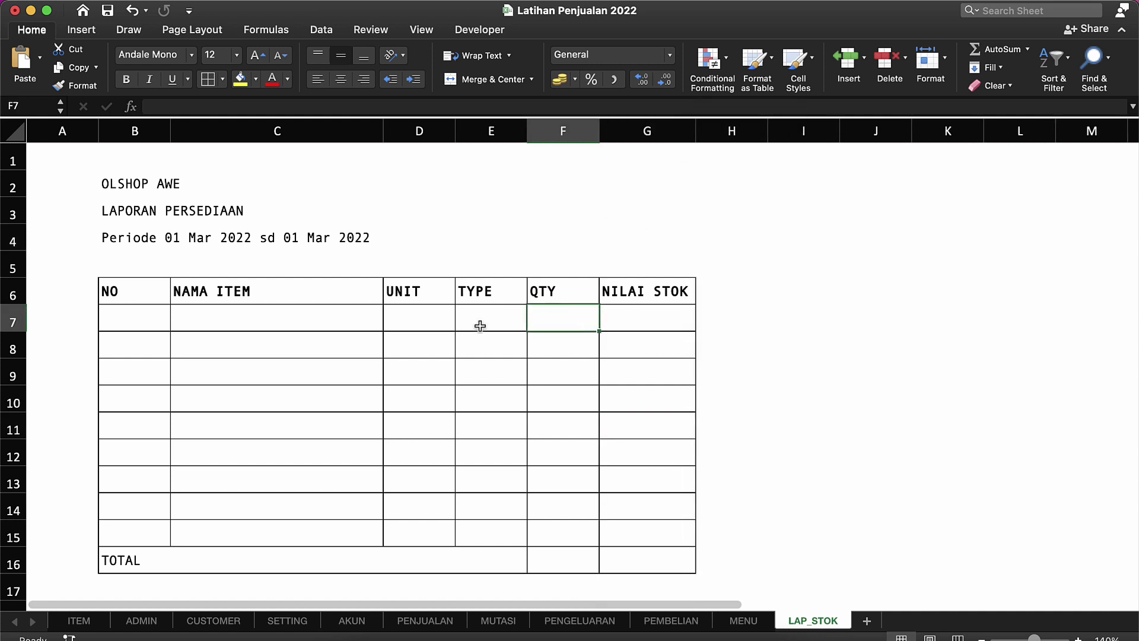
left_click(350, 328)
Make the three title lines in B2:B4 bold and put outside borders around B2:G4.
left_click(109, 265)
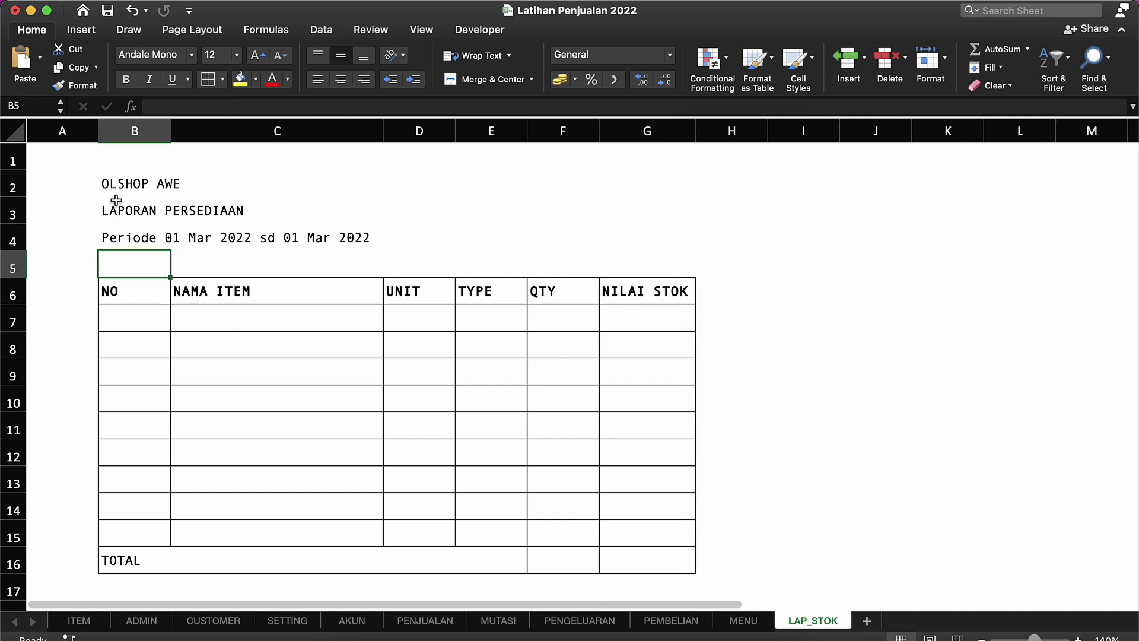
left_click_drag(117, 179, 117, 238)
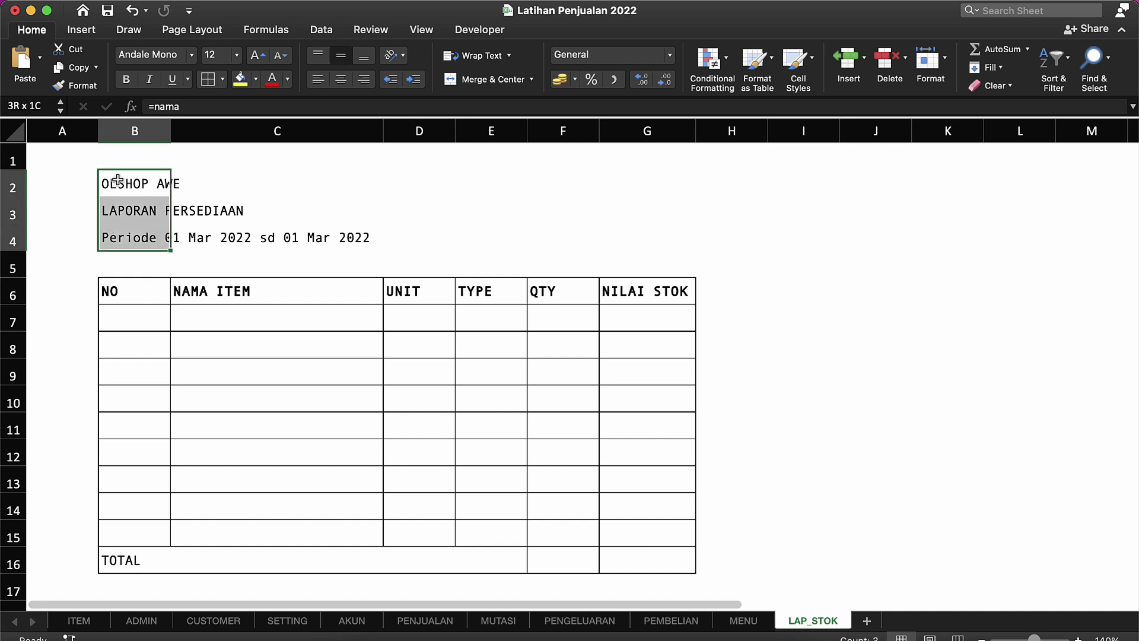
left_click(126, 79)
key("shift+Right")
key("shift+Right")
key("shift+Right")
key("shift+Right")
key("shift+Right")
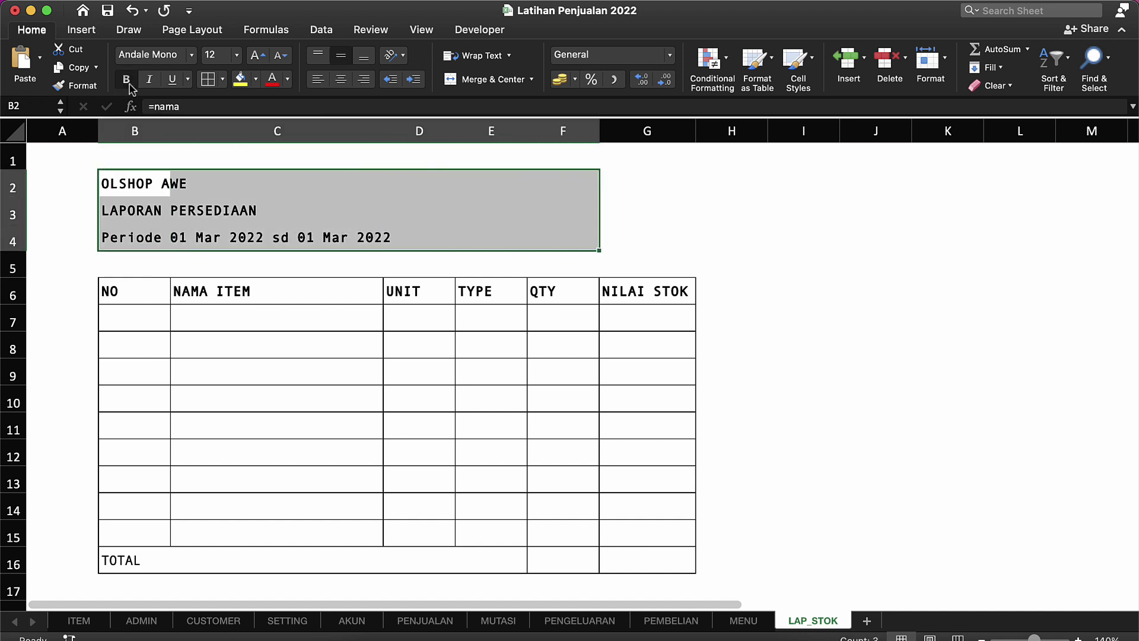
left_click(222, 80)
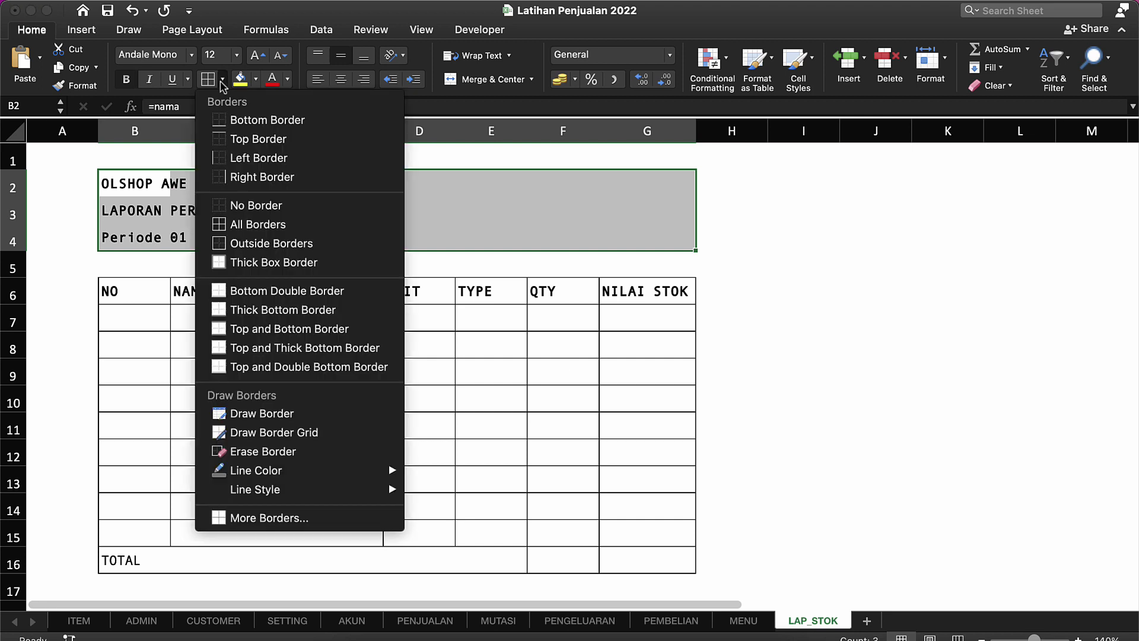
left_click(248, 244)
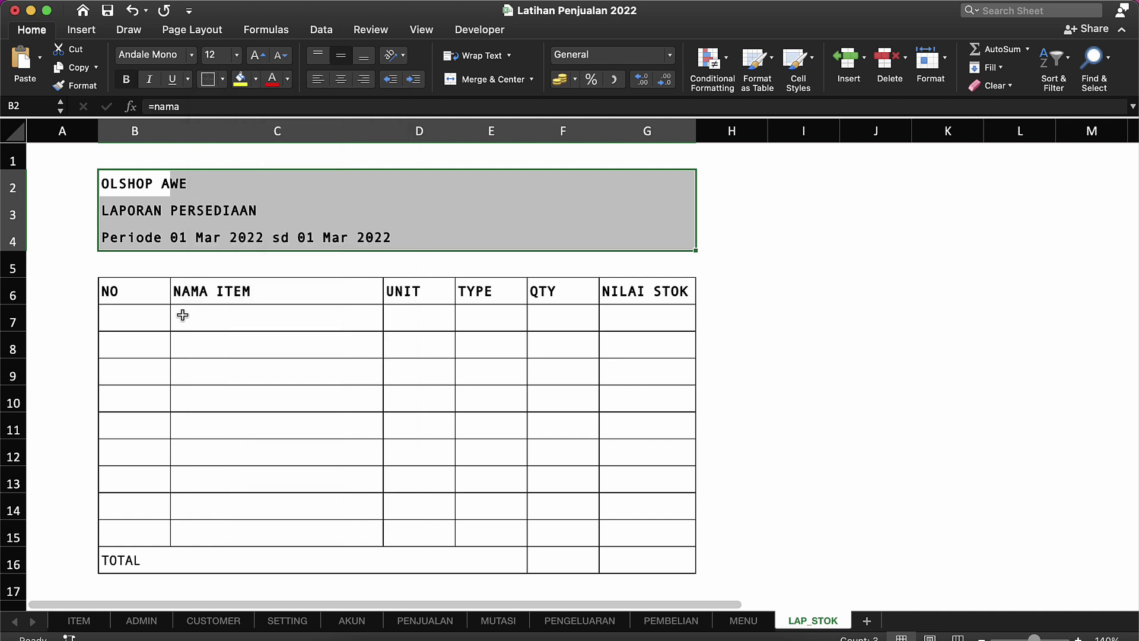
Fill the title block B2:G4 and the heading row B6:G6 with the lightest green theme colour.
left_click(259, 87)
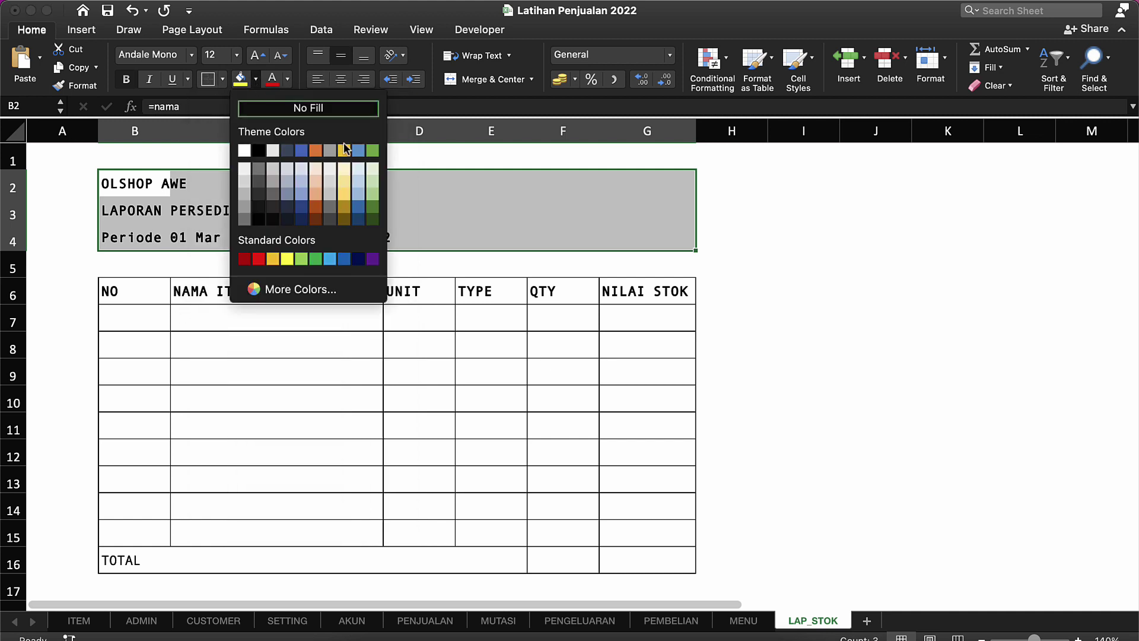
left_click(371, 172)
left_click(148, 298)
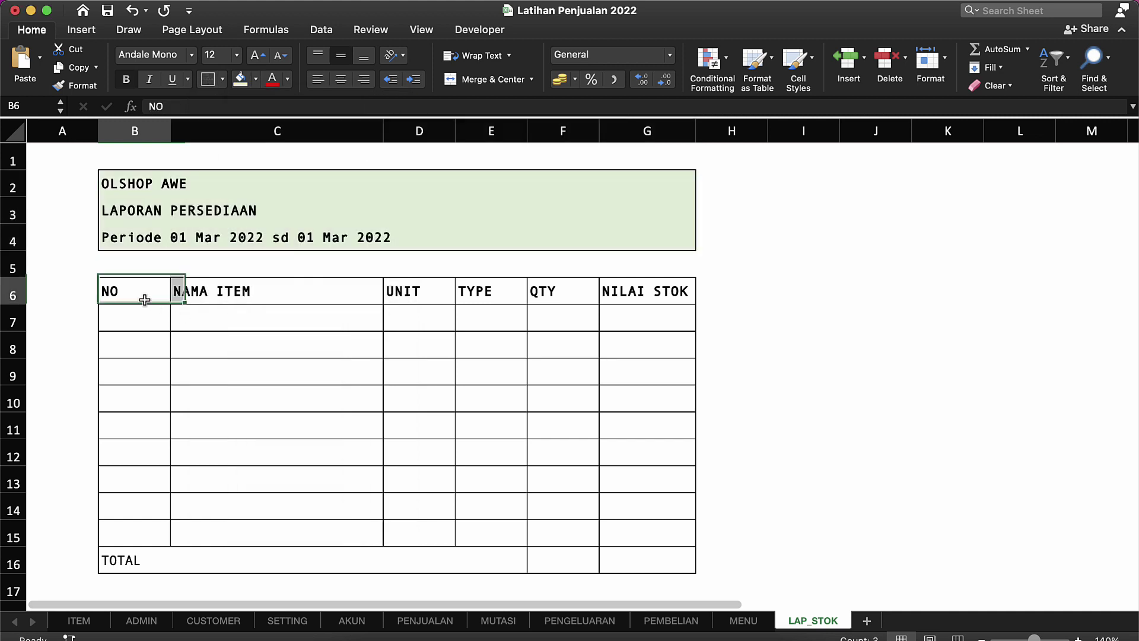
key("ctrl+shift+Right")
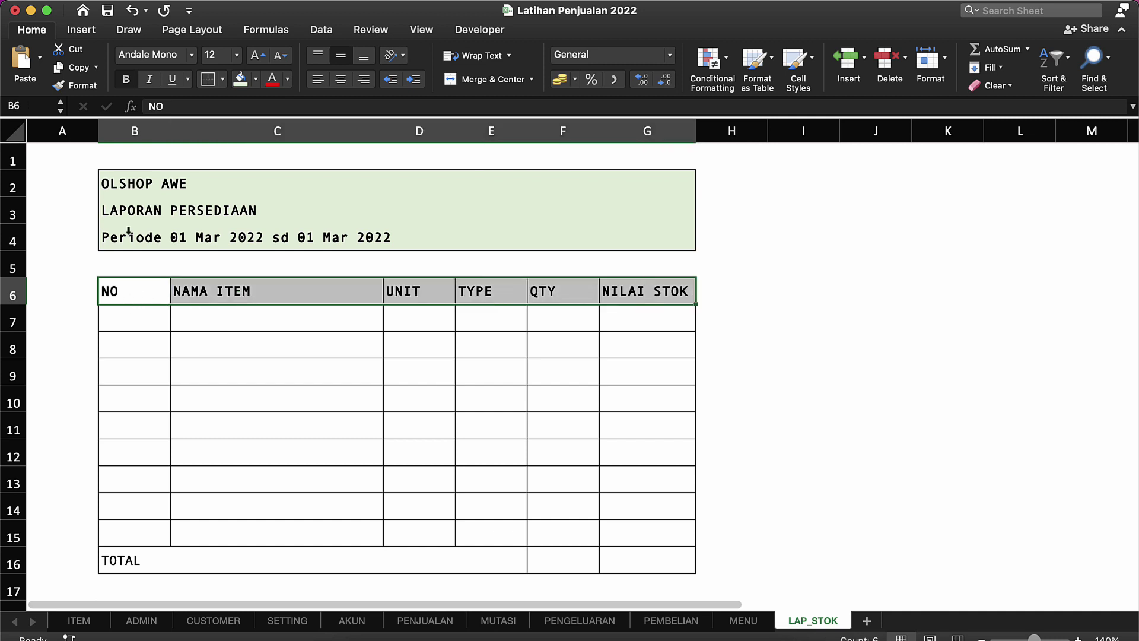
left_click(240, 79)
left_click(651, 201)
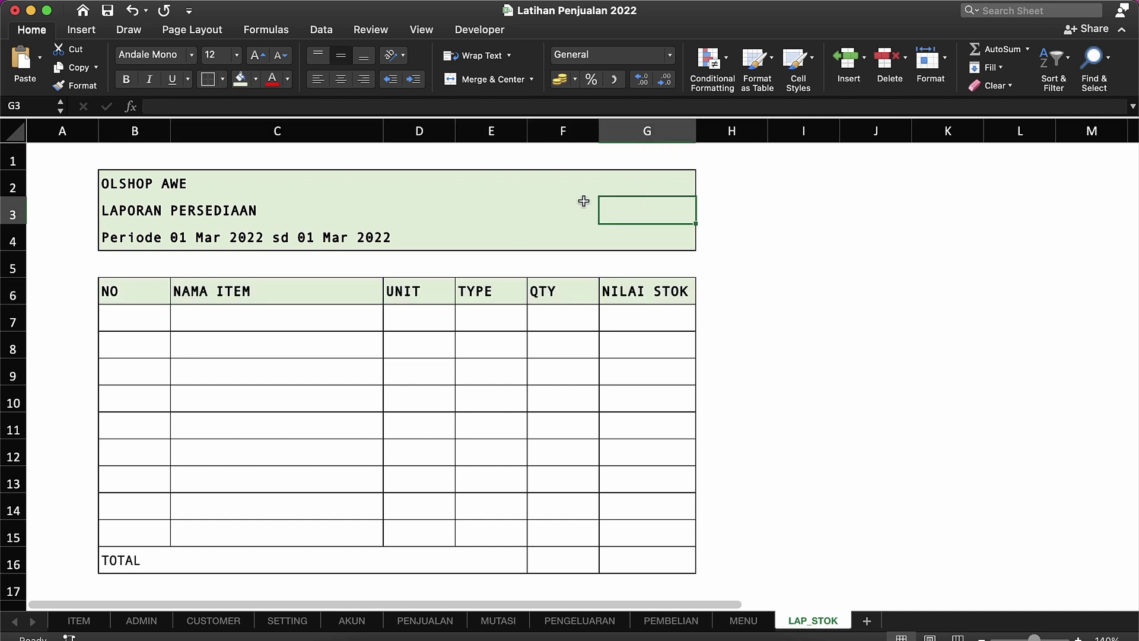
Reduce row 5 to about a third of its height, leaving a thin gap between title block and table.
left_click_drag(25, 273, 28, 259)
left_click(152, 223)
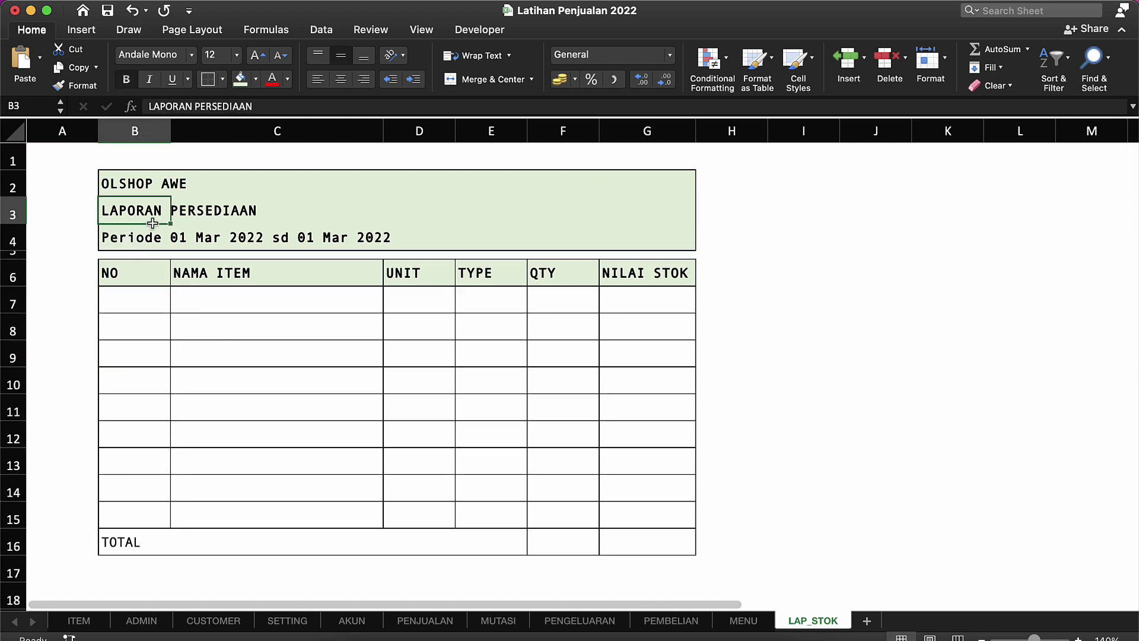
left_click(173, 344)
Start inserting a picture from file and search the whole Mac for the brand's name.
left_click(229, 255)
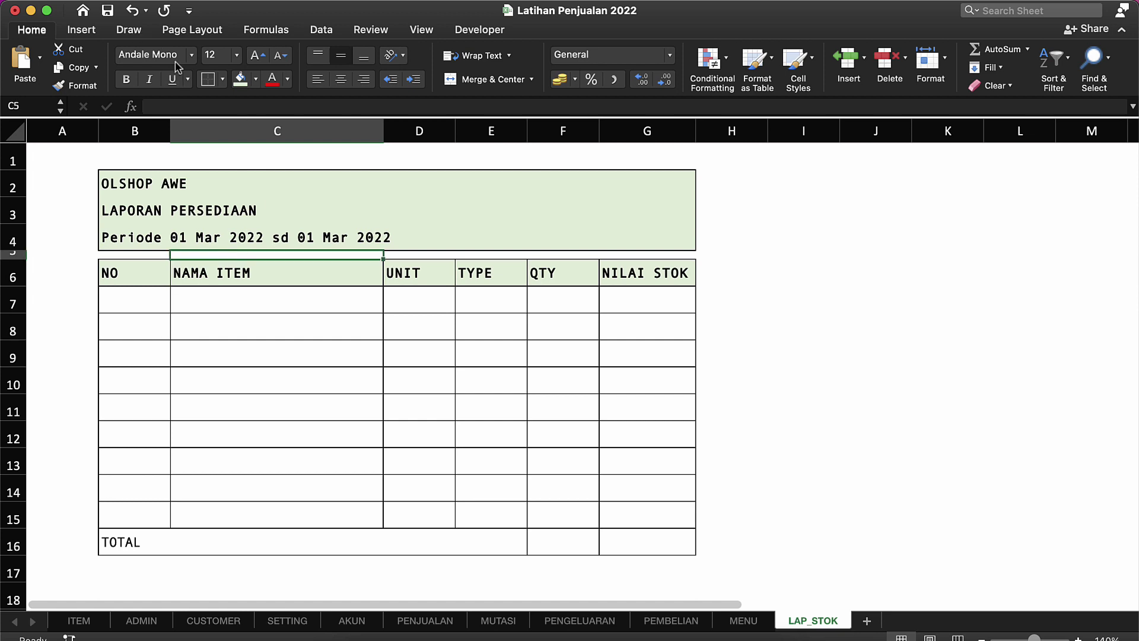
left_click(80, 30)
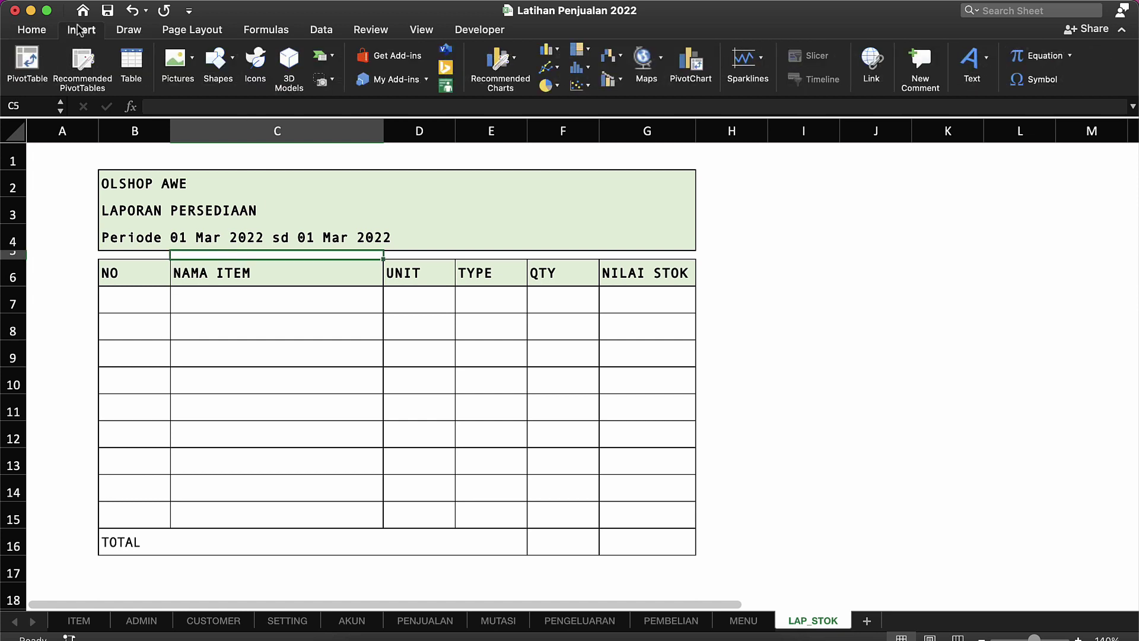
left_click(179, 61)
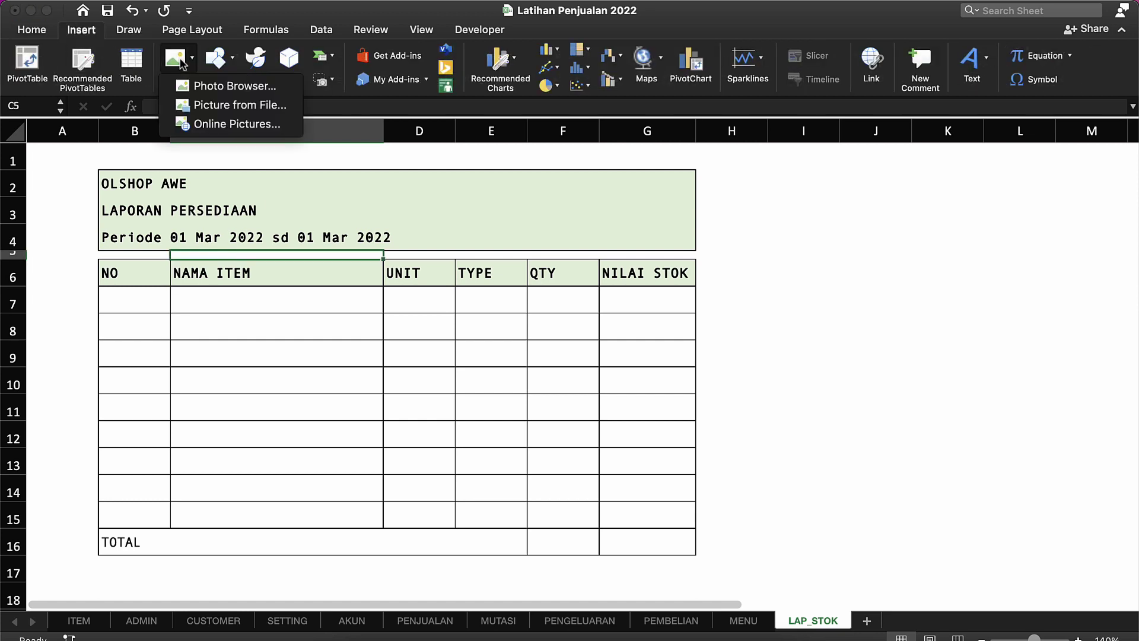
left_click(220, 108)
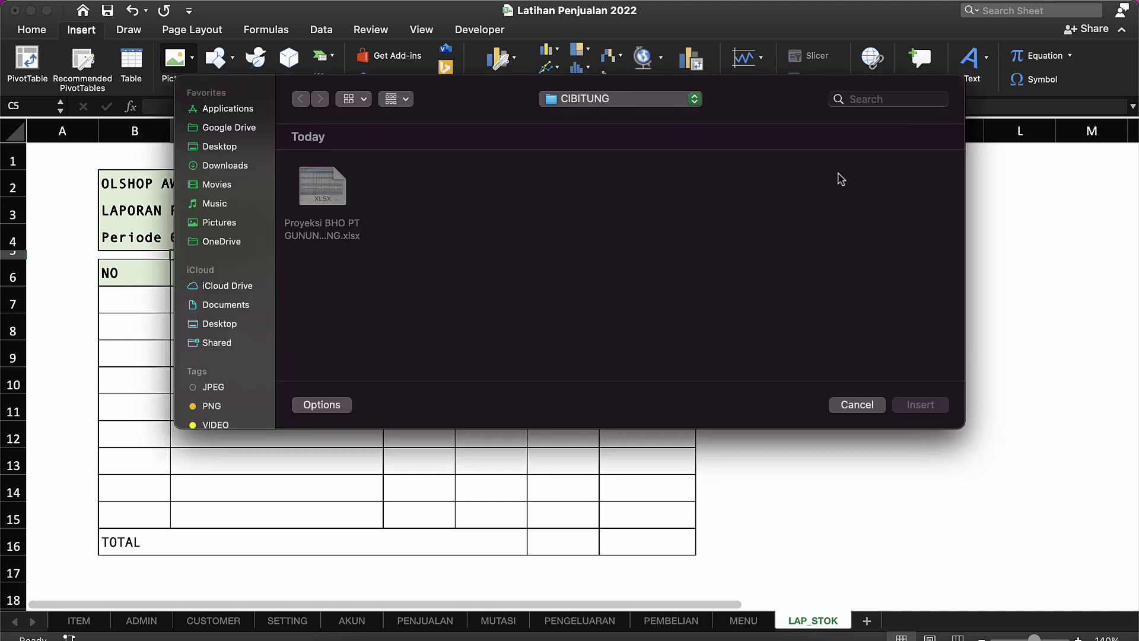
left_click(885, 97)
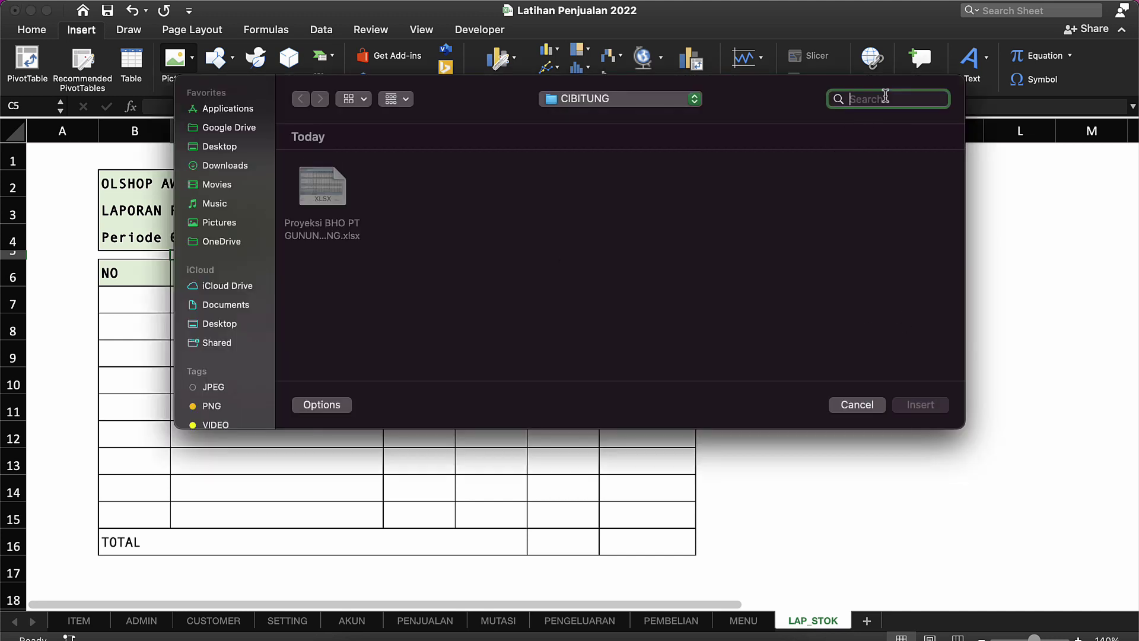
type("SARJAYADI")
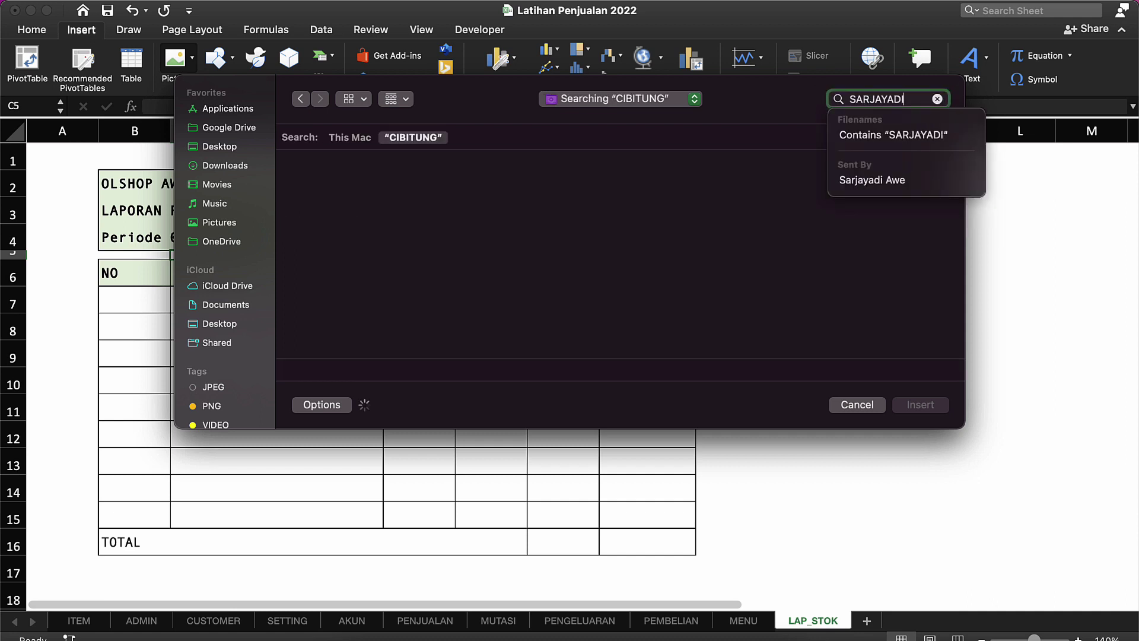
left_click(351, 138)
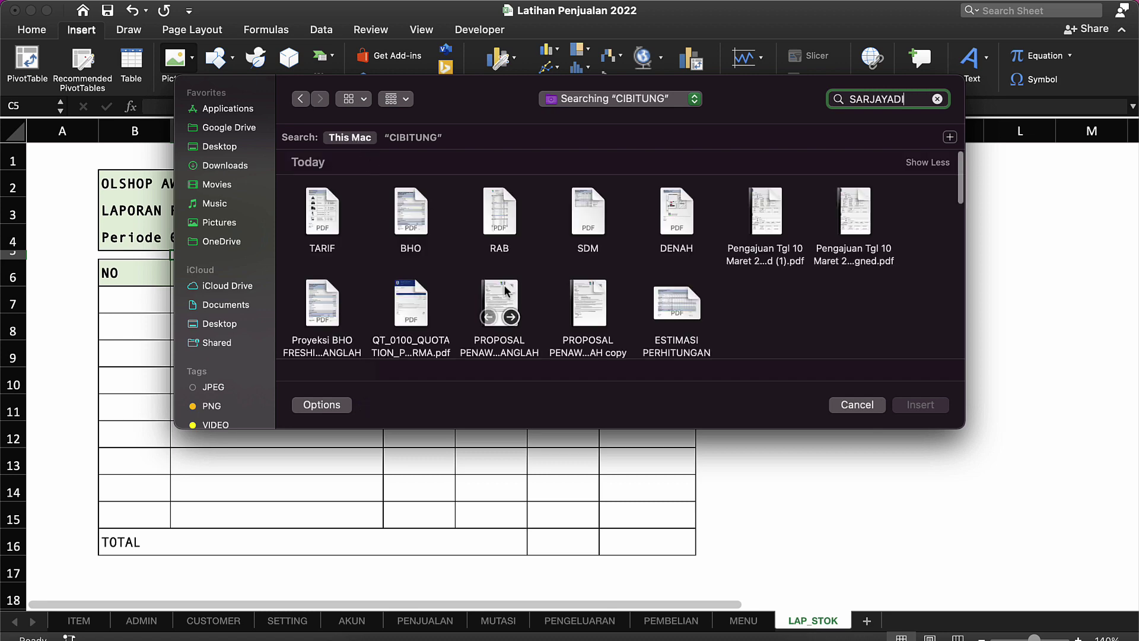
Insert the green brand logo PNG marked FIX from the Previous 30 Days results.
scroll(534, 321, "down", 3)
scroll(533, 321, "down", 10)
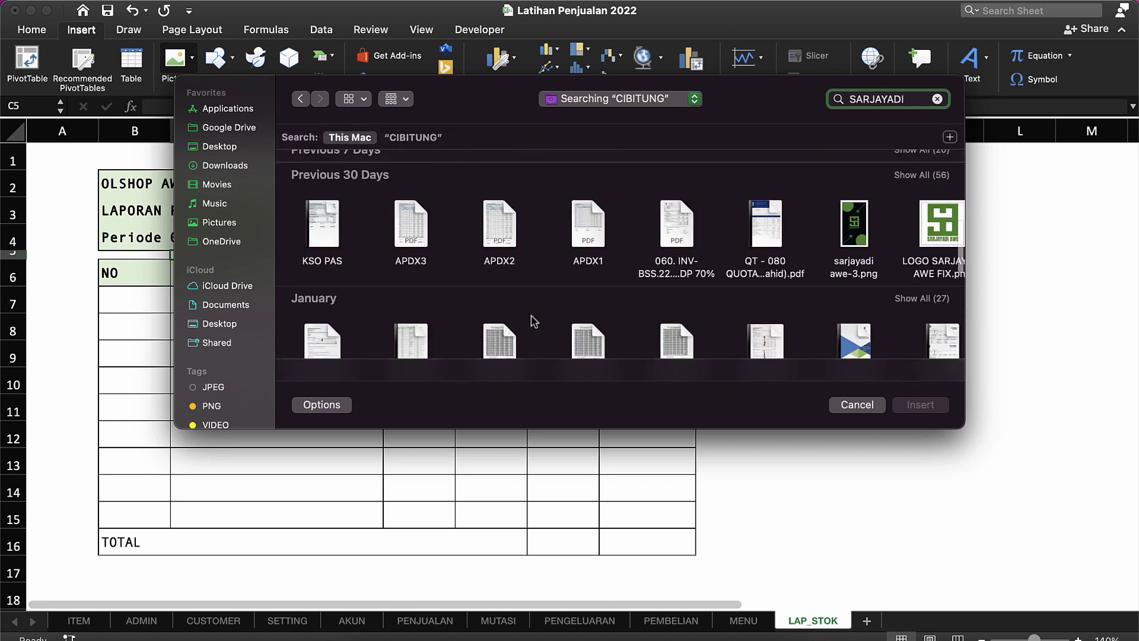
scroll(949, 237, "right", 2)
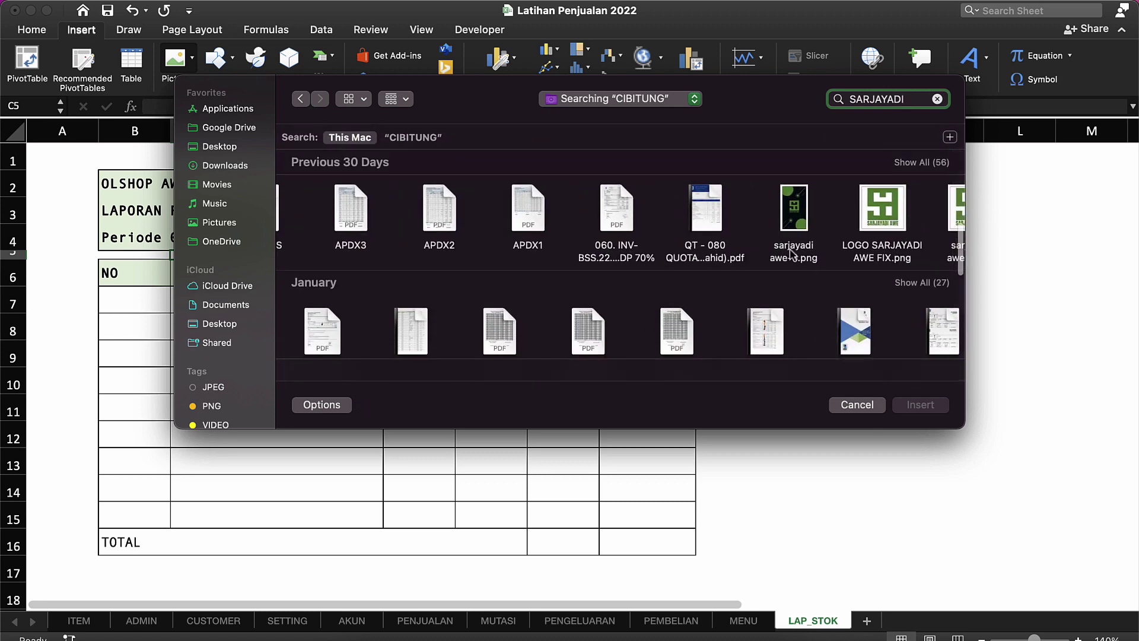
left_click(888, 215)
left_click(920, 404)
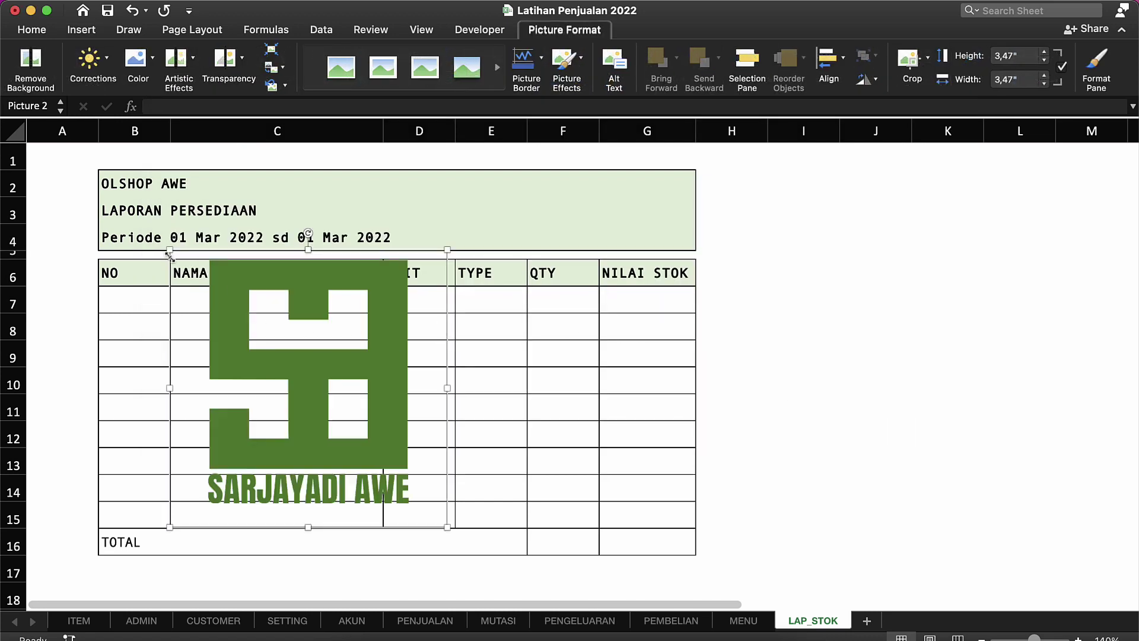
Shrink the logo to about 0.85 inches square and place it in the title block over G2:G4.
left_click_drag(169, 252, 665, 219)
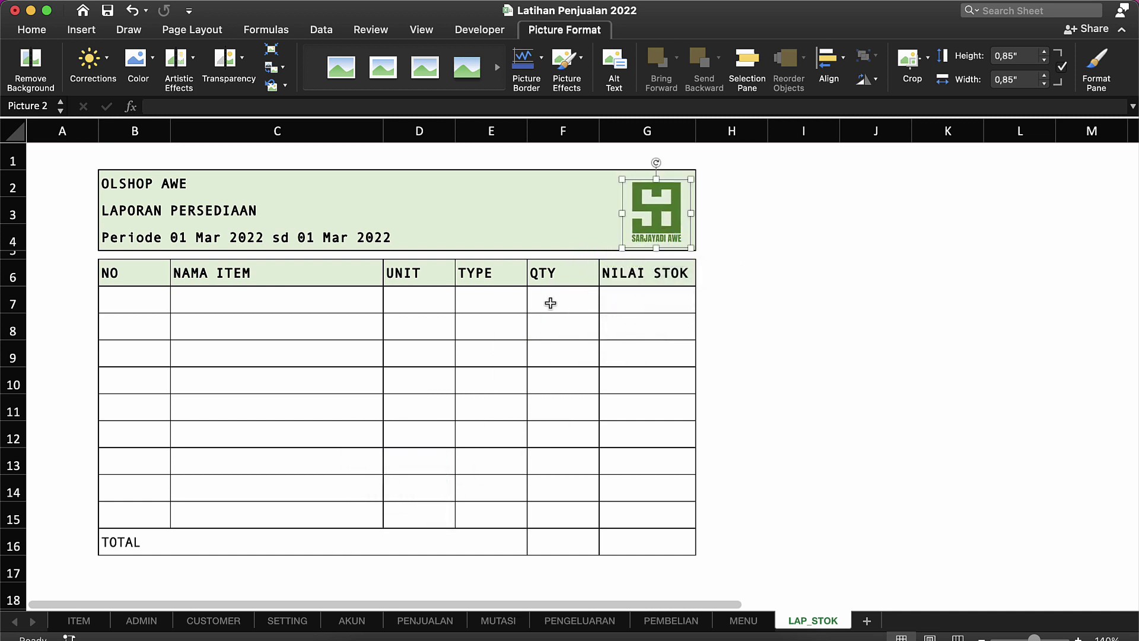
left_click(510, 335)
left_click(310, 375)
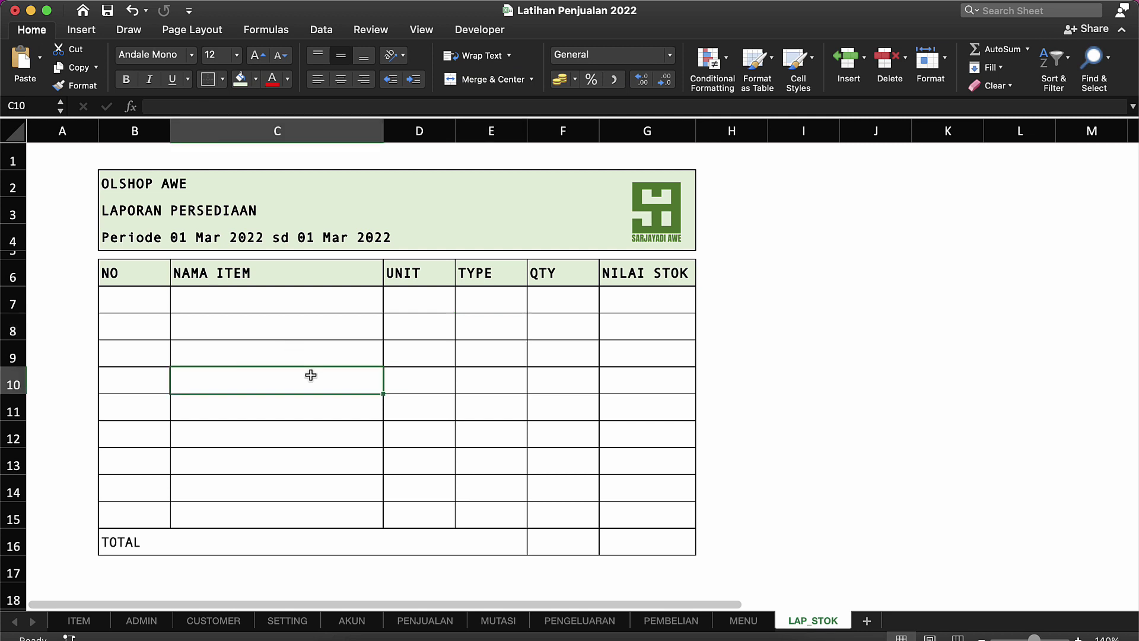
Enter 1 in B7 as the first number of the NO column.
left_click(149, 304)
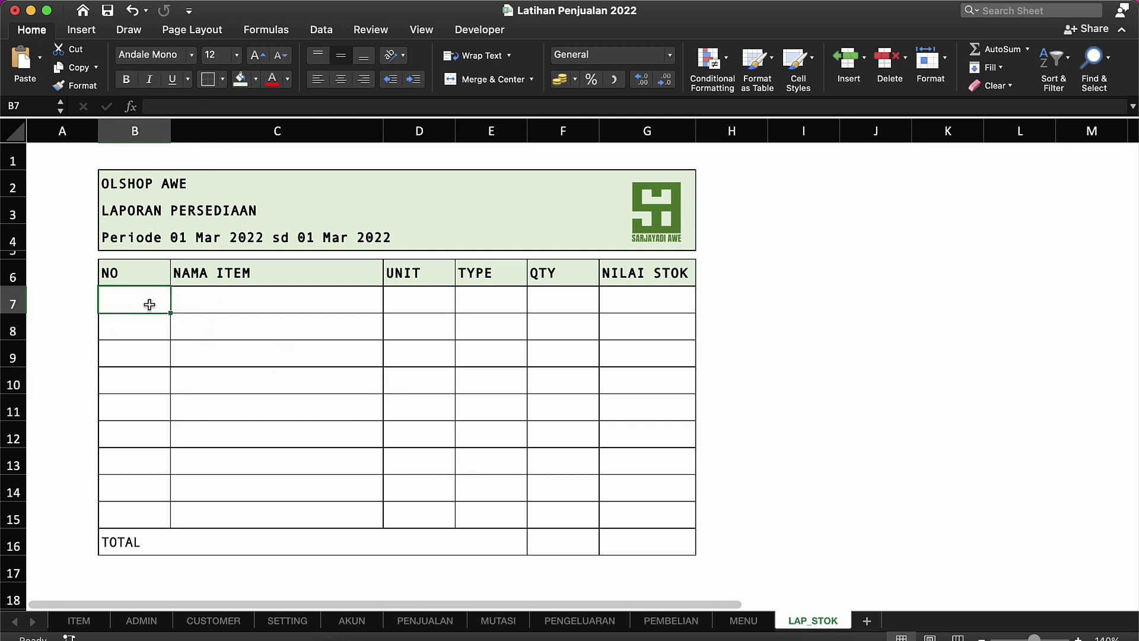
left_click(147, 272)
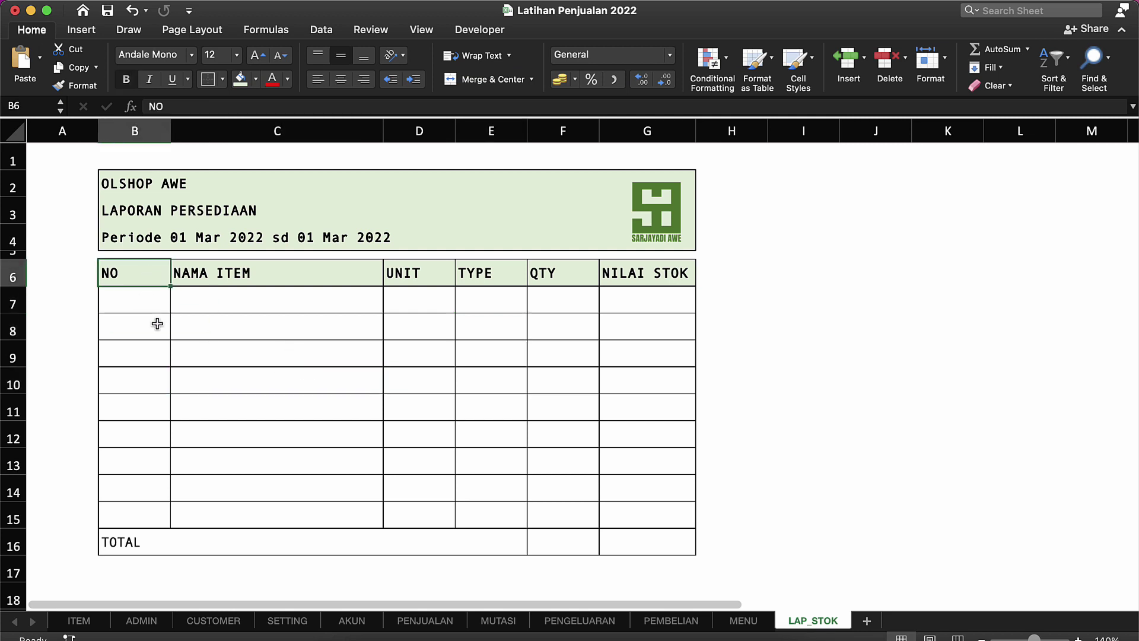
key("Down")
type("1")
key("Return")
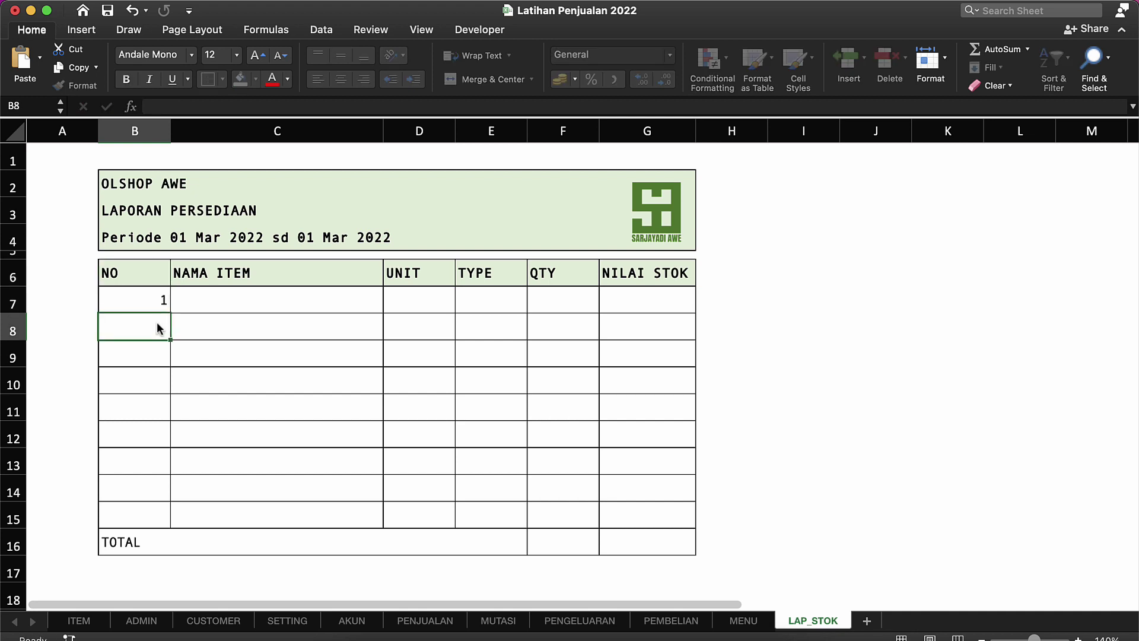
key("Up")
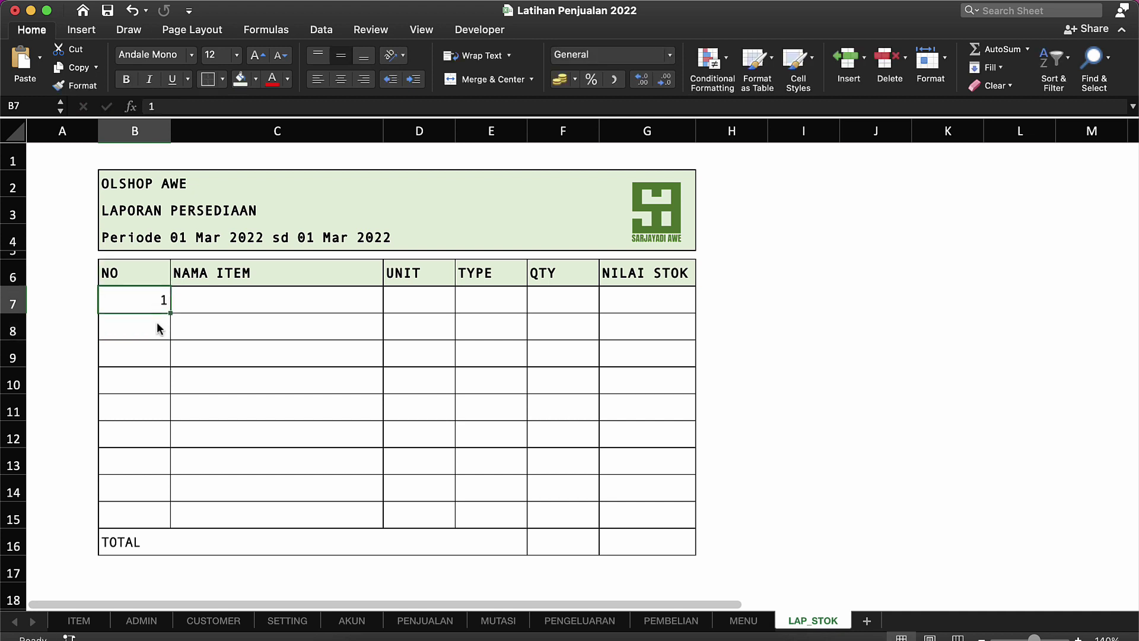
type("=")
key("Escape")
left_click(157, 321)
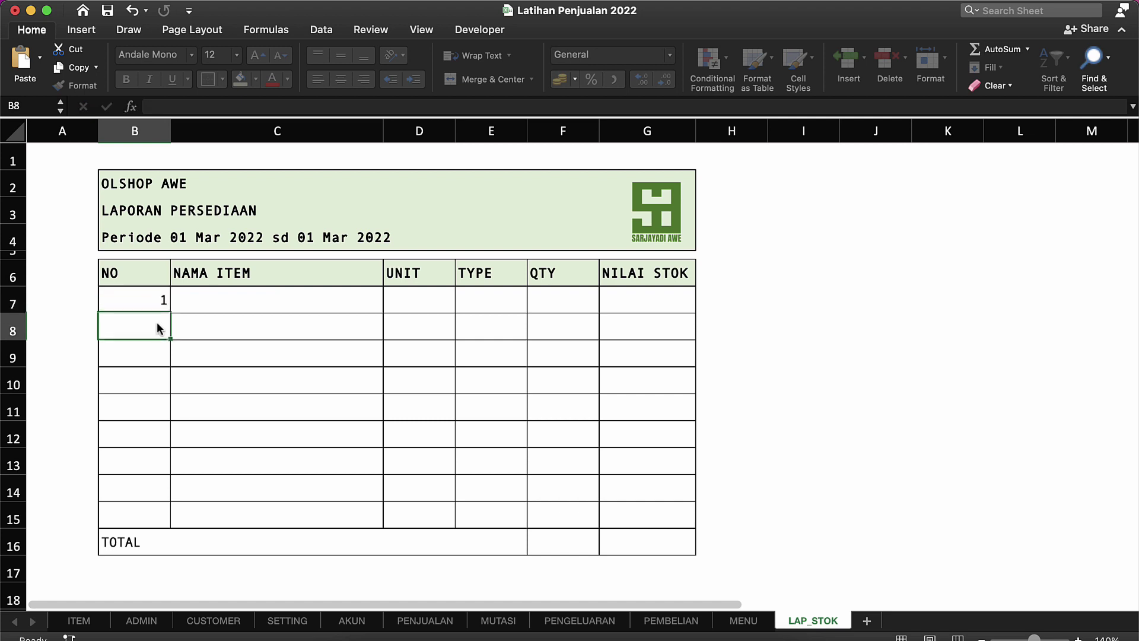
type("=")
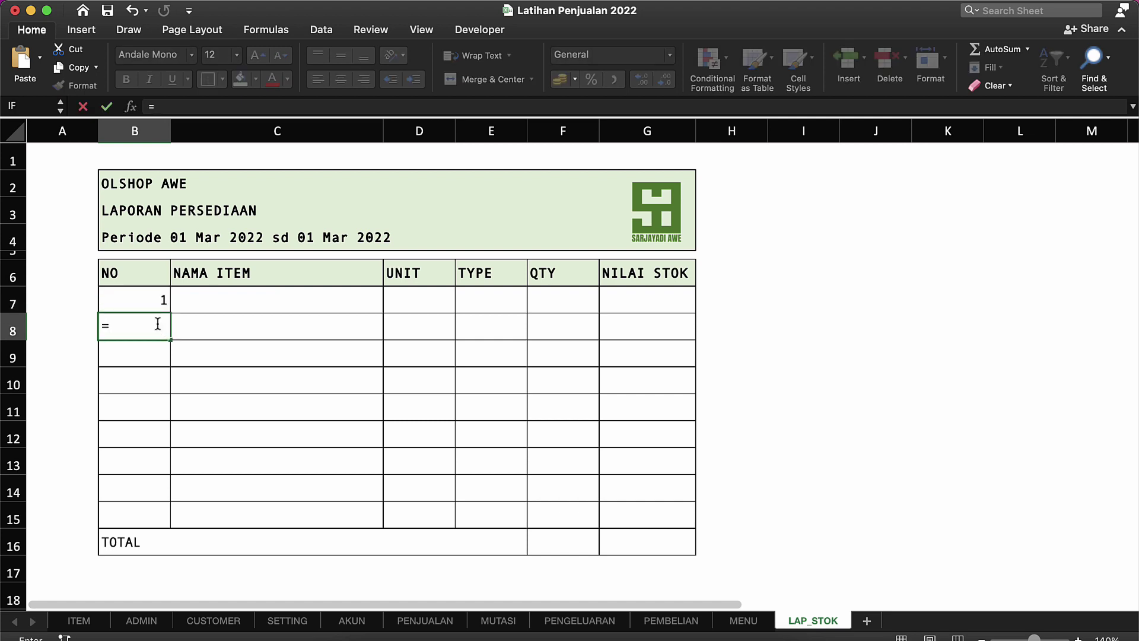
type("IF(")
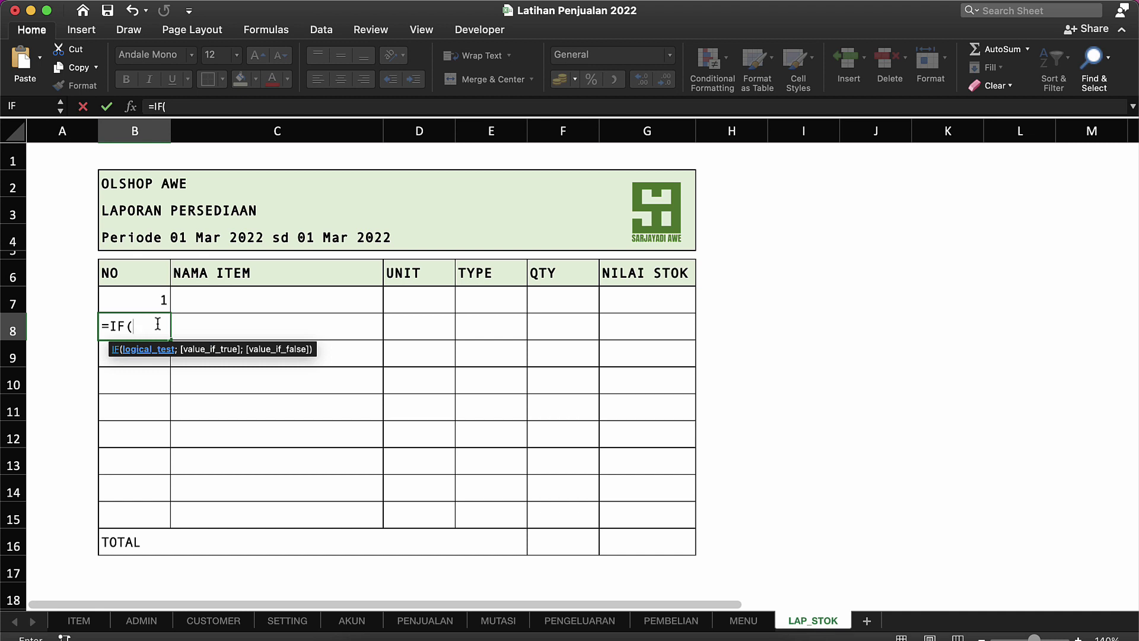
key("Right")
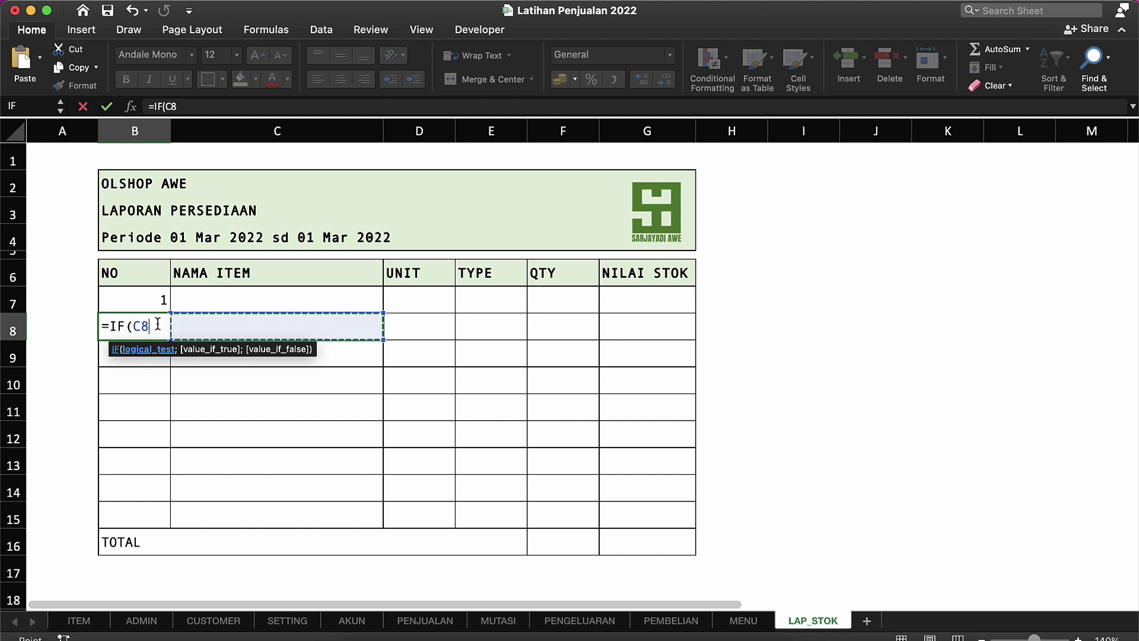
type("=\"\"")
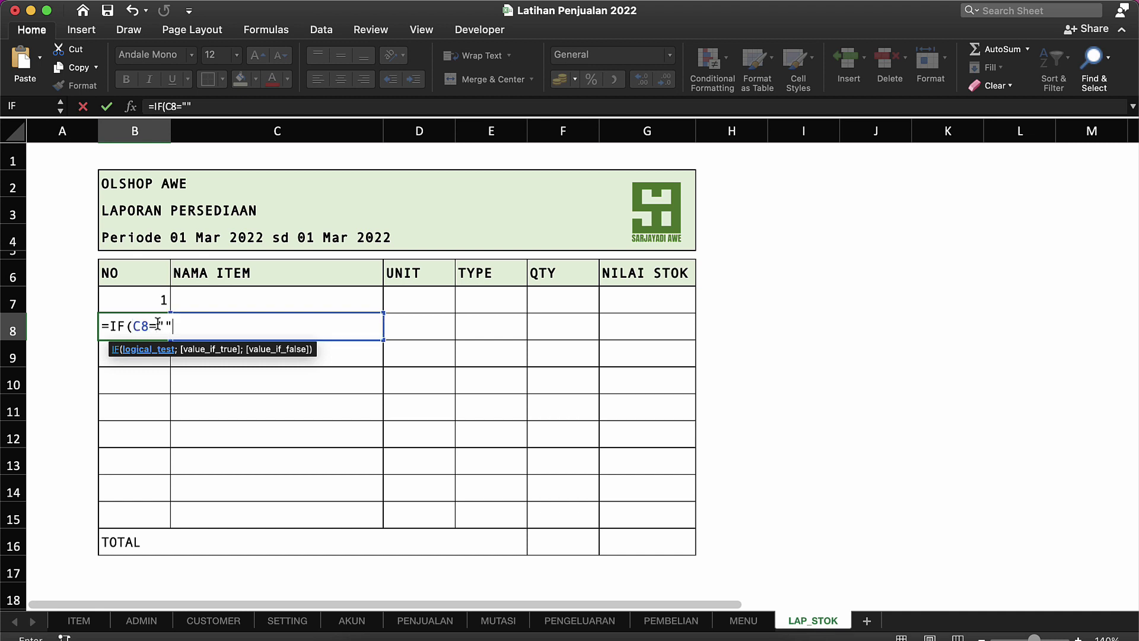
type(";\"\"")
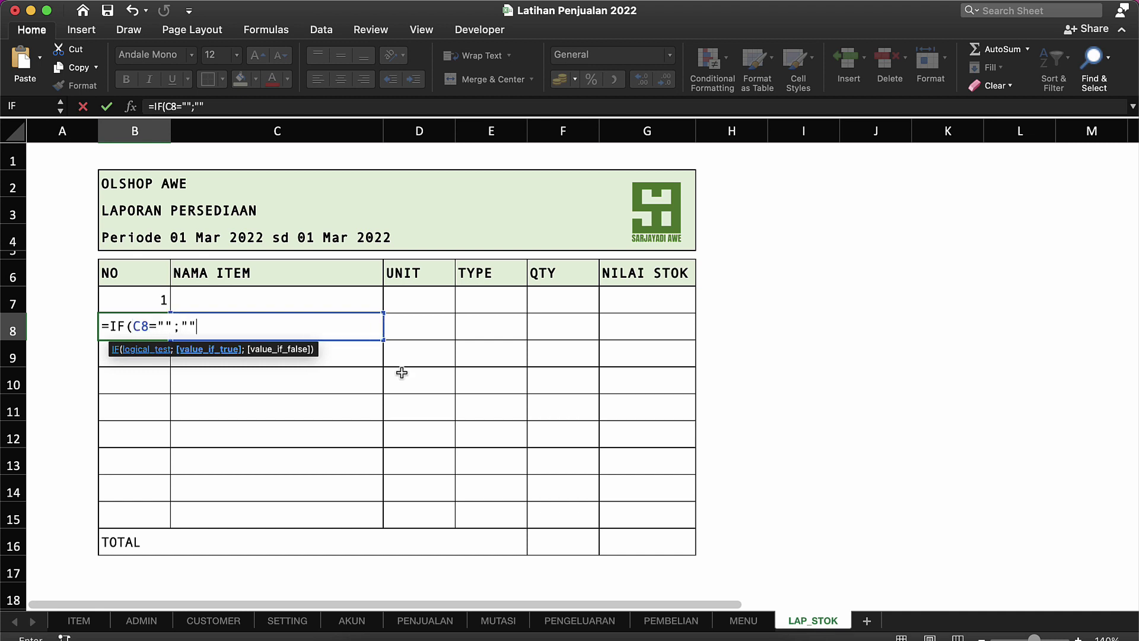
type(";")
key("Up")
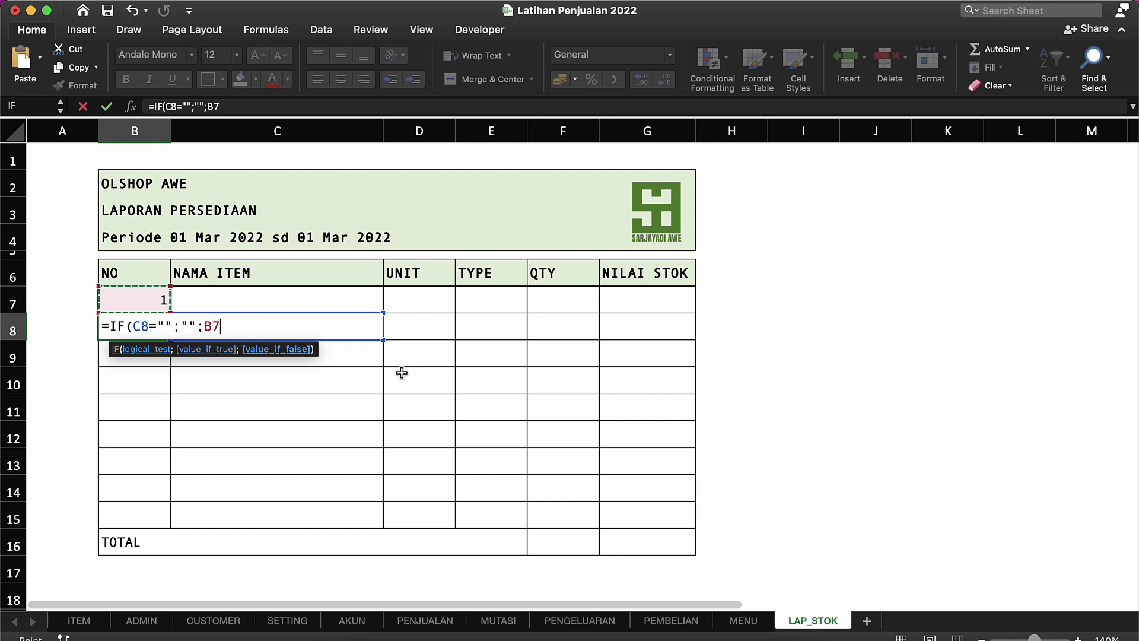
key("Escape")
key("Up")
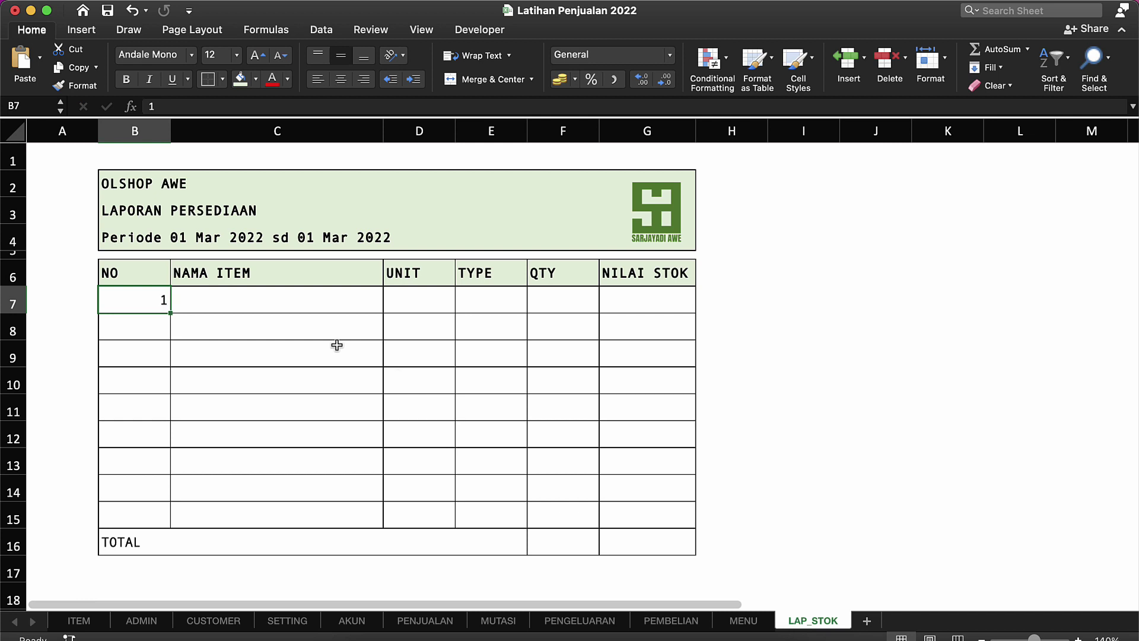
mouse_move(170, 312)
left_mouse_down()
mouse_move(164, 367)
mouse_move(167, 309)
left_mouse_up()
Enter the formula =B7+1 in B8 to continue the row numbering.
left_click(155, 319)
type("=")
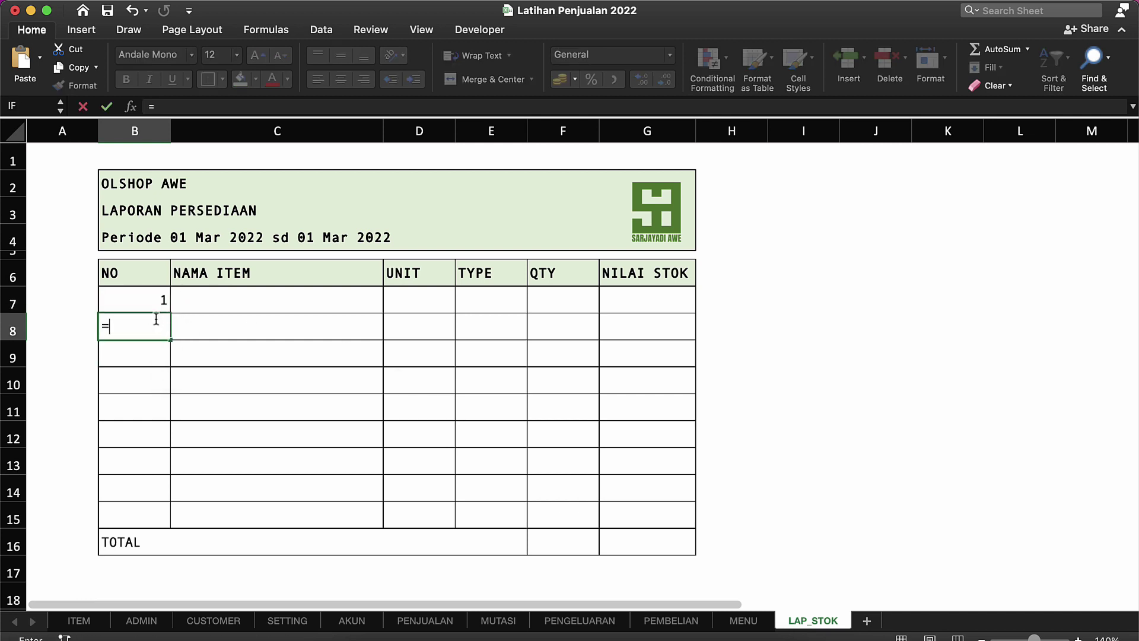
key("Up")
type("+")
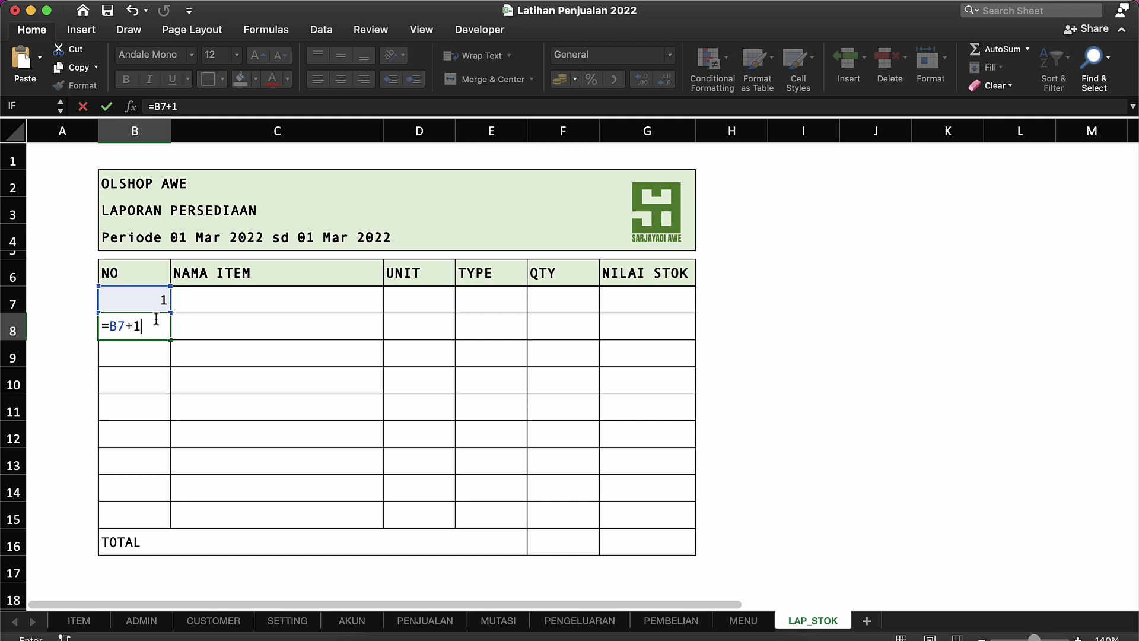
key("Return")
Copy the numbering formula from B8 into B9:B15.
key("Up")
key("super+c")
key("Down")
key("shift+Down")
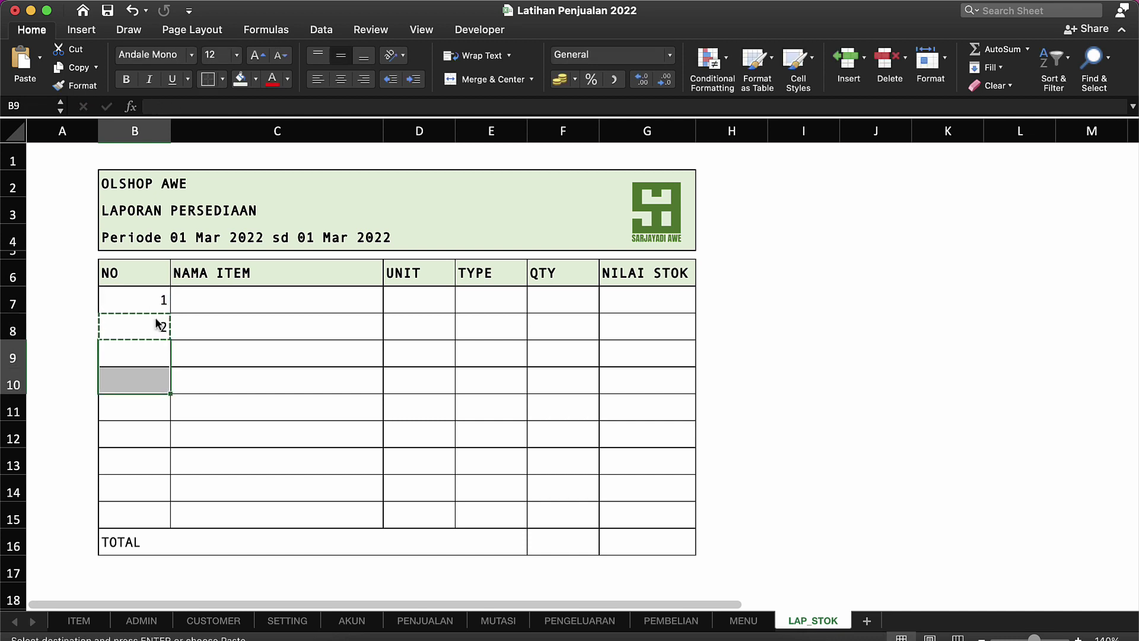
key("shift+Down")
key("shift+Down")
key("shift+Down")
key("shift+Down")
key("shift+Down")
key("super+v")
Center the row numbers in B7:B15 horizontally, leaving out the TOTAL row.
left_click(160, 299)
key("shift+Down")
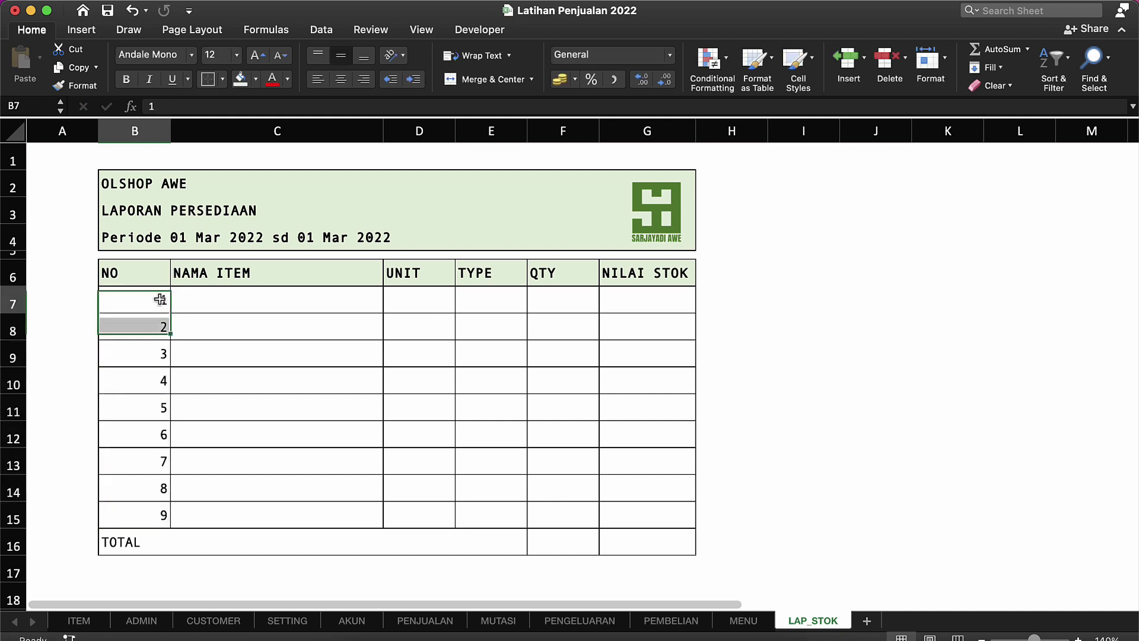
key("Down")
key("Down")
key("Up")
key("Up")
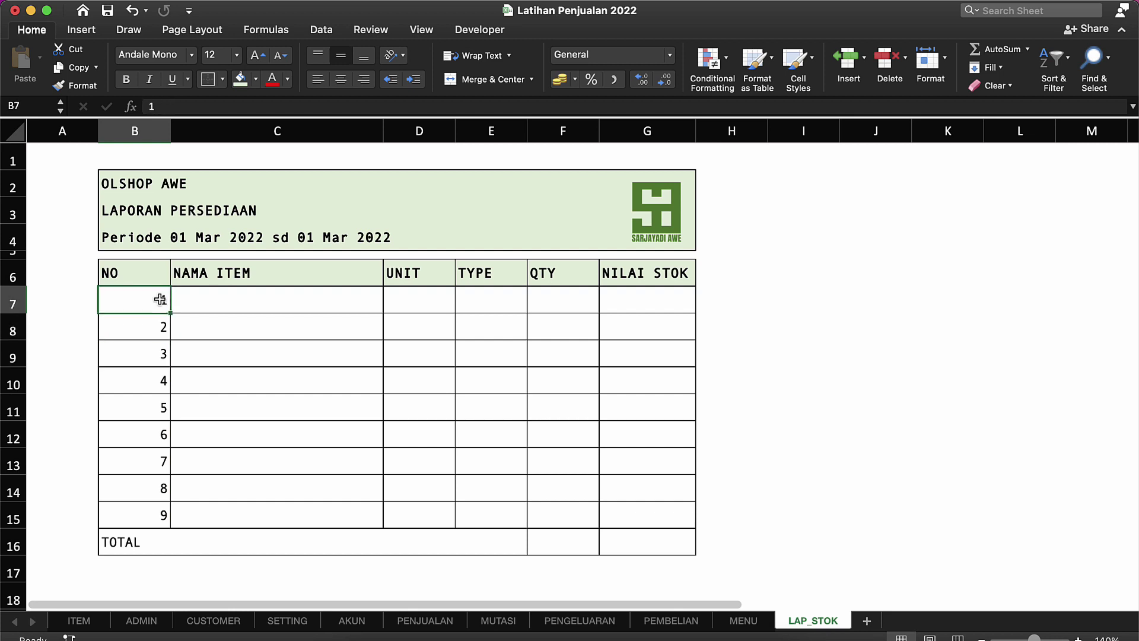
key("super+shift+Down")
key("shift+Up")
key("shift+Down")
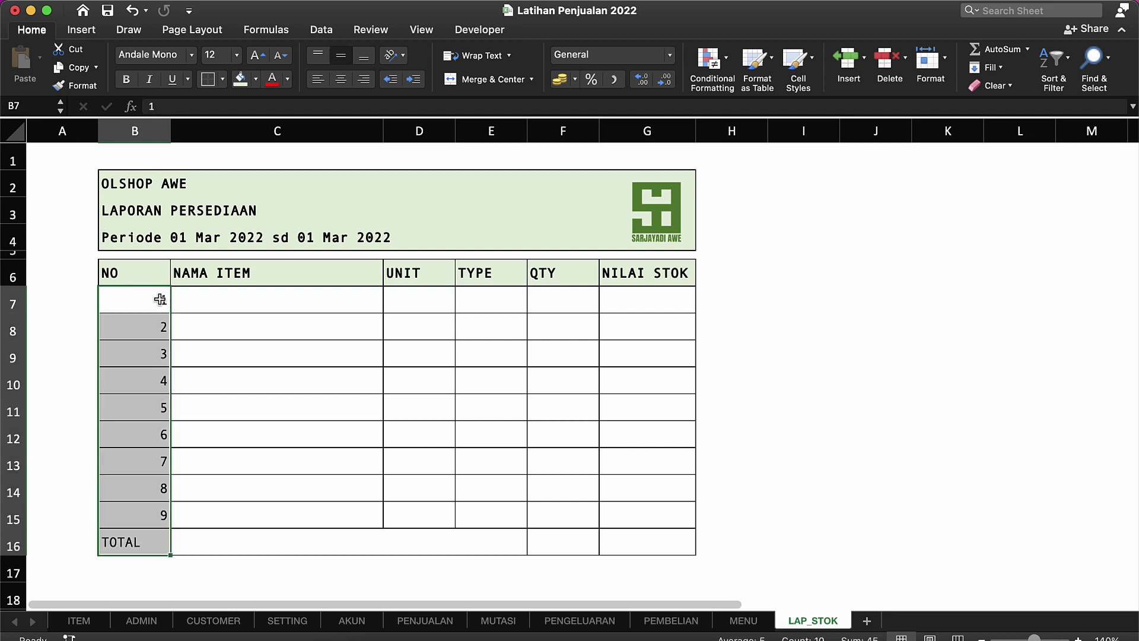
key("shift+Up")
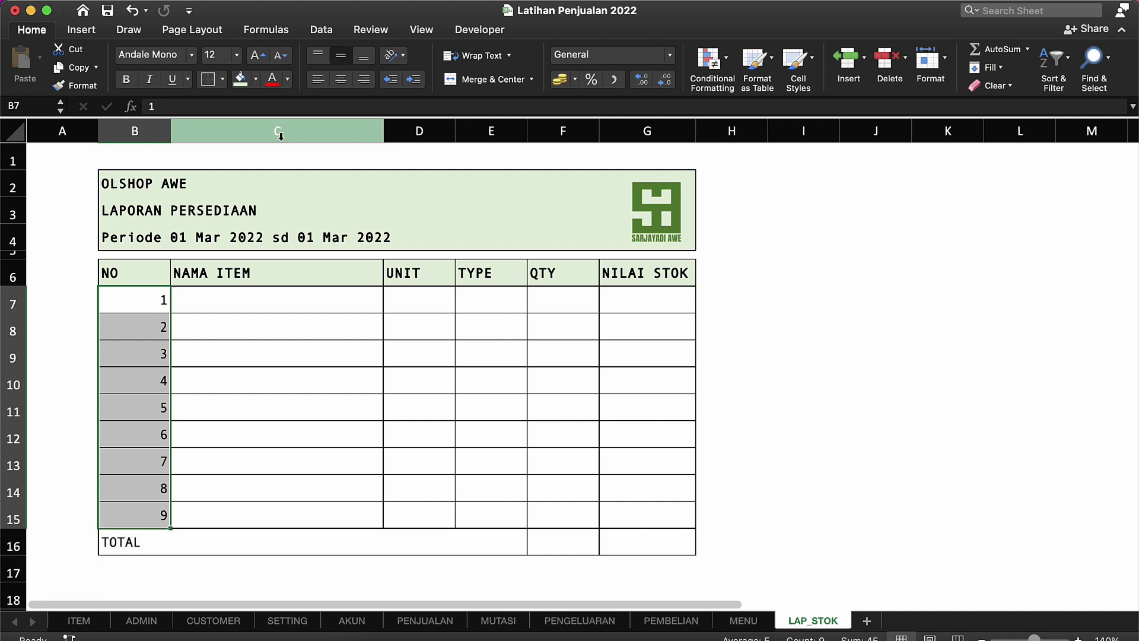
left_click(340, 80)
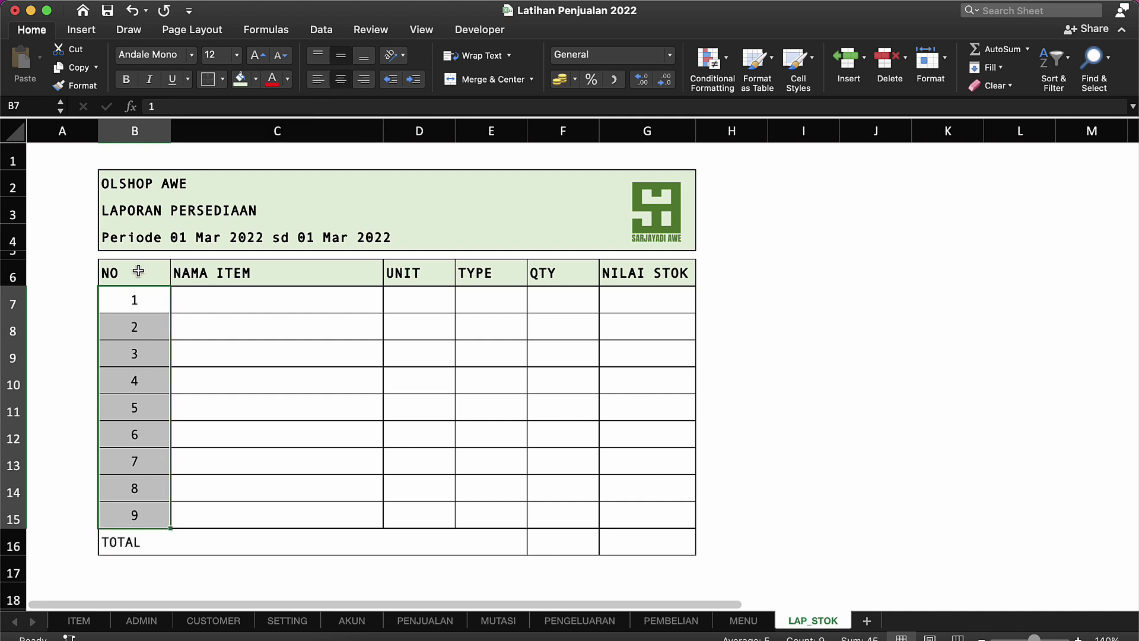
Center the NO heading in B6 and narrow column B to about half its width.
left_click(140, 270)
left_click(340, 83)
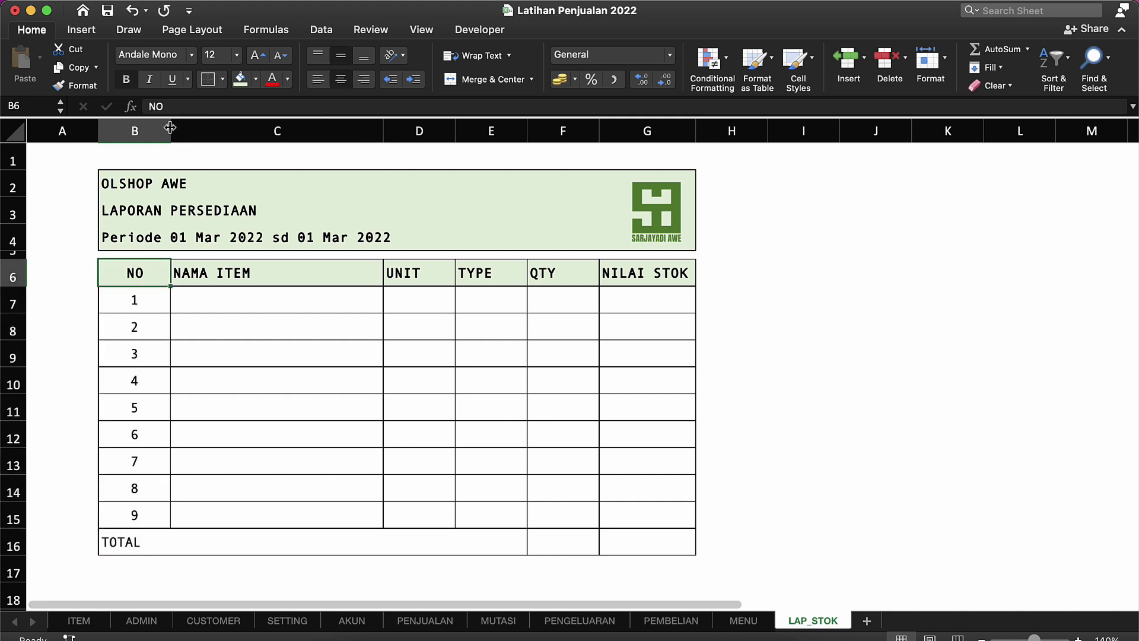
left_click_drag(171, 131, 136, 130)
left_click(185, 300)
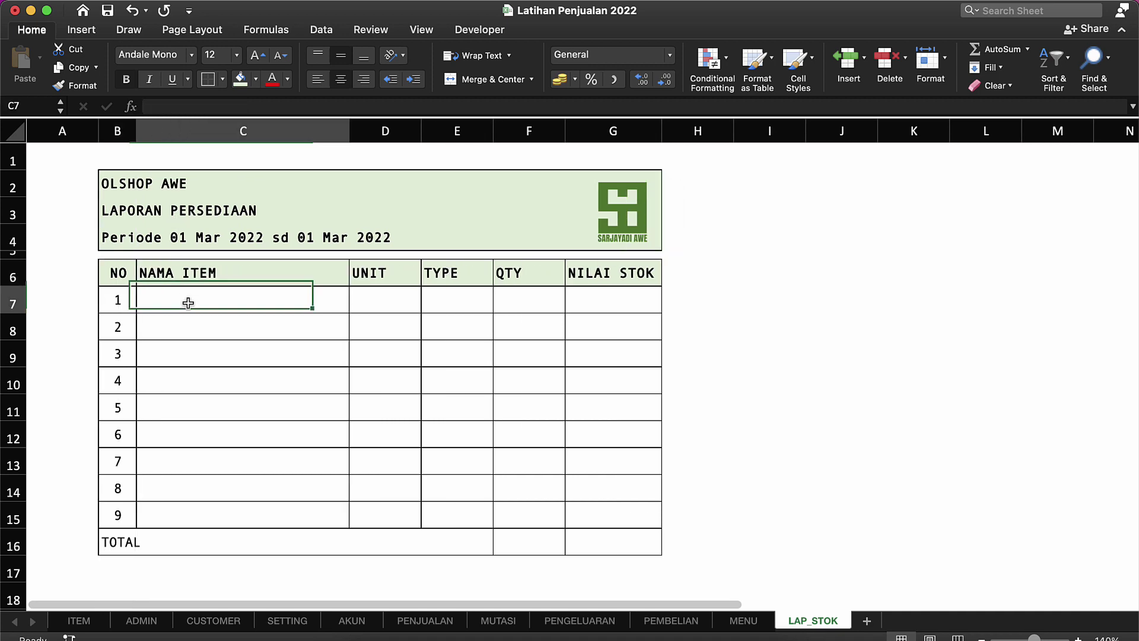
Examine the numbering formula and the product rows on the ITEM sheet as the source for the stock report.
left_click(79, 620)
left_click(49, 277)
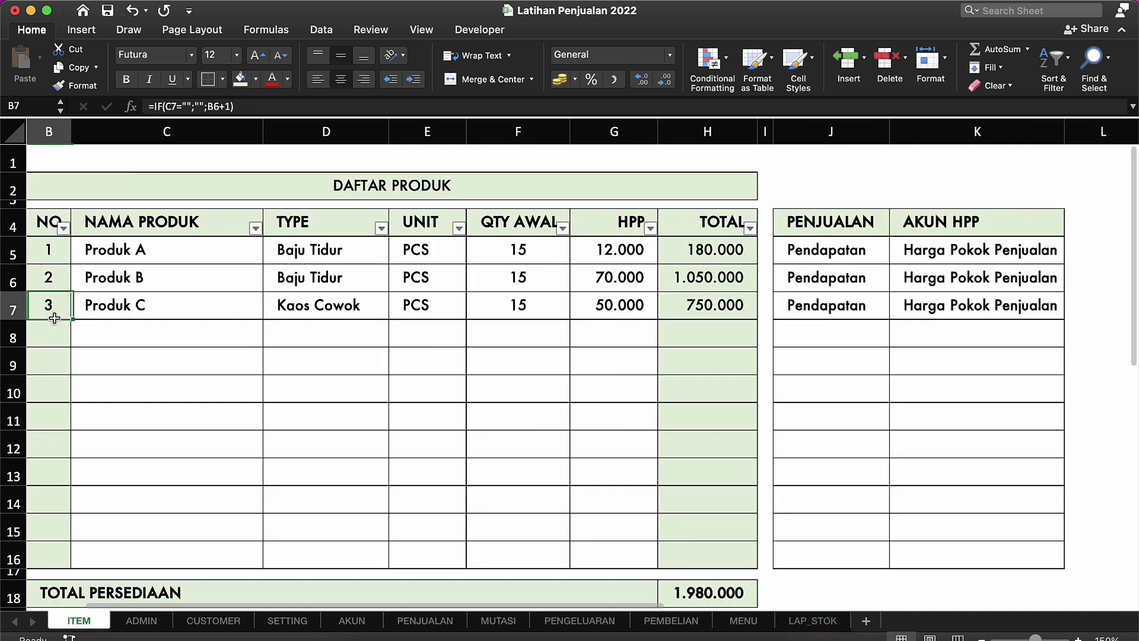
scroll(48, 277, "left", 1)
left_click(113, 339)
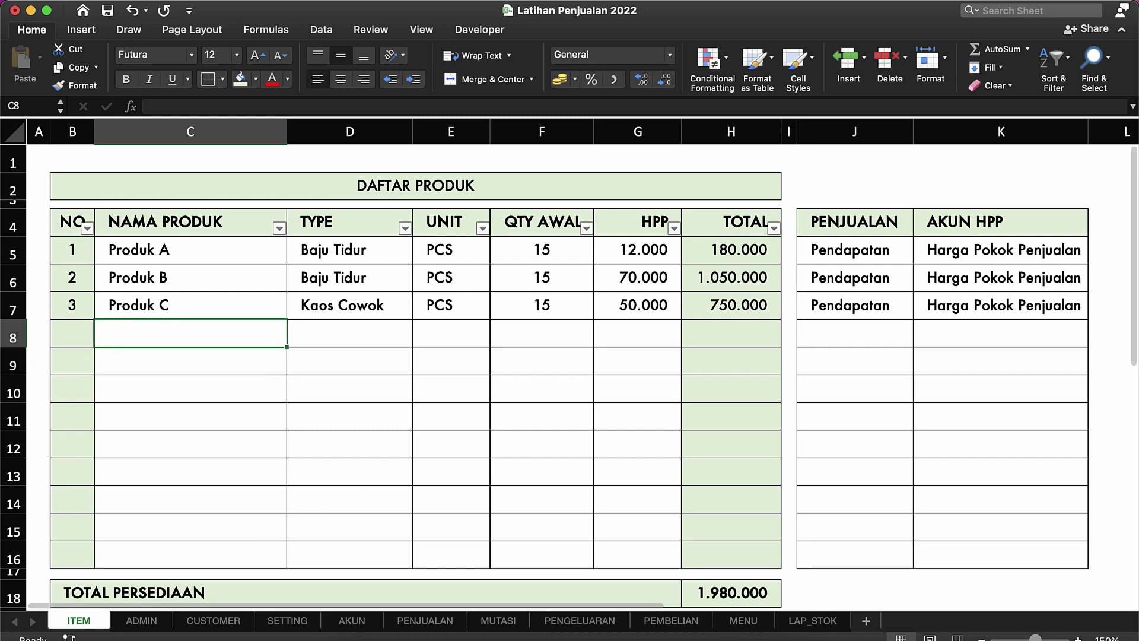
left_click(828, 624)
left_click(255, 379)
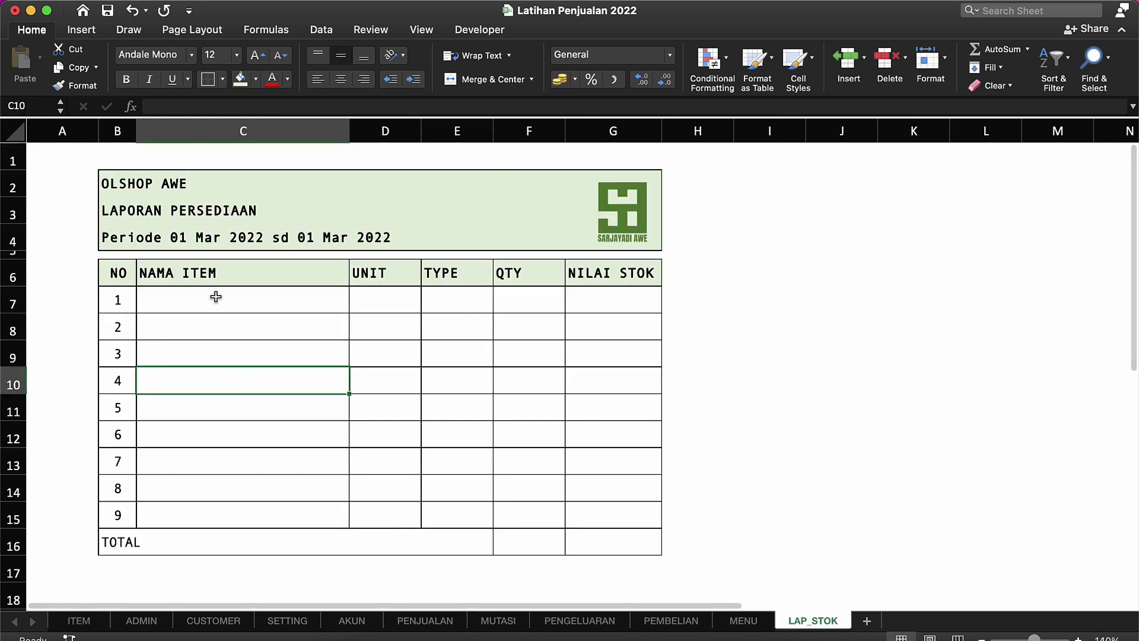
left_click(216, 296)
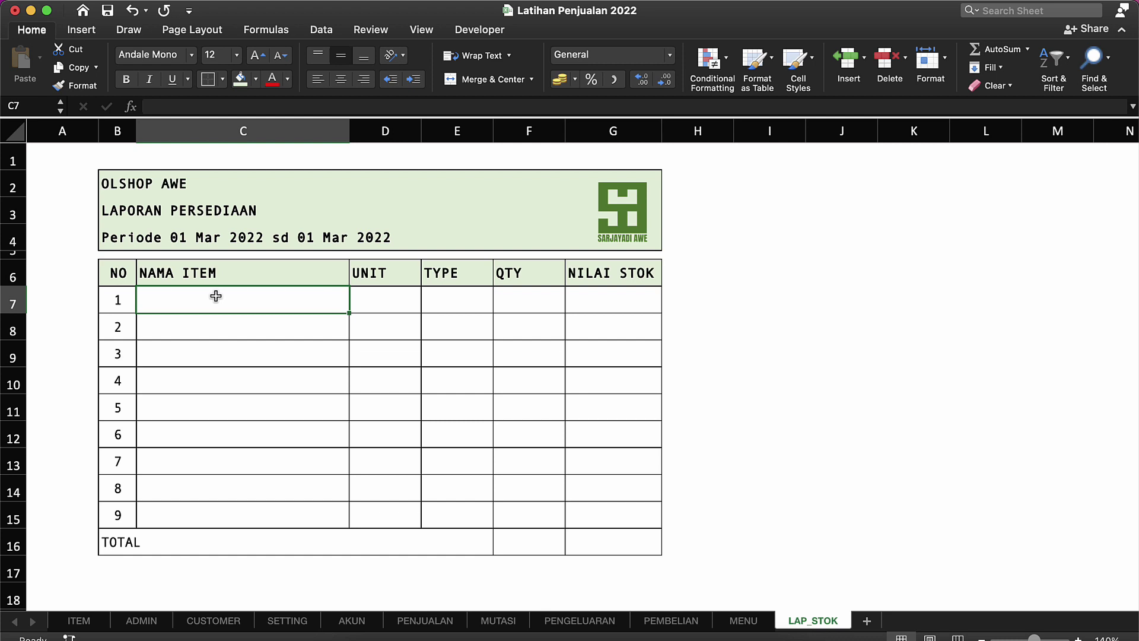
Check the range names assigned to the product columns B to E on the ITEM sheet.
left_click(77, 620)
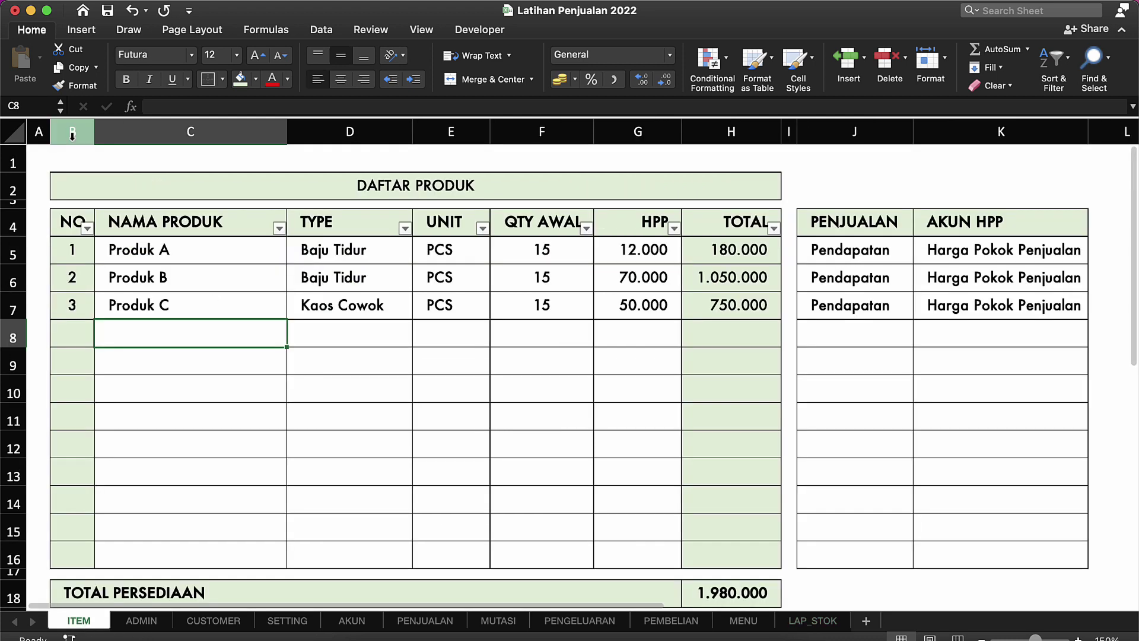
left_click(72, 130)
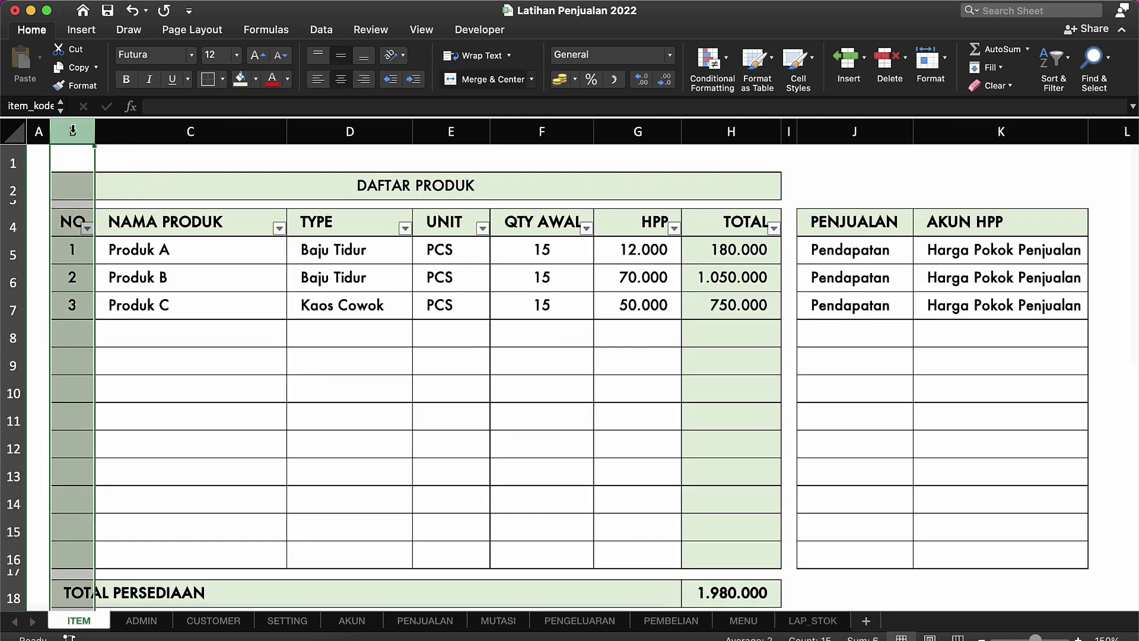
left_click(126, 130)
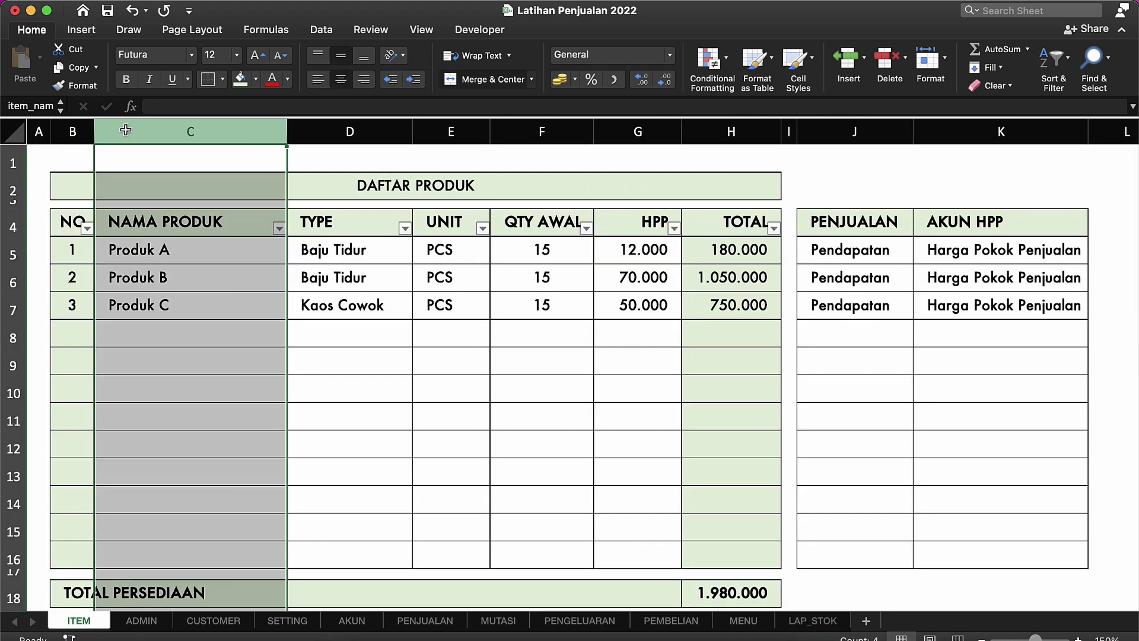
left_click(342, 133)
left_click(454, 136)
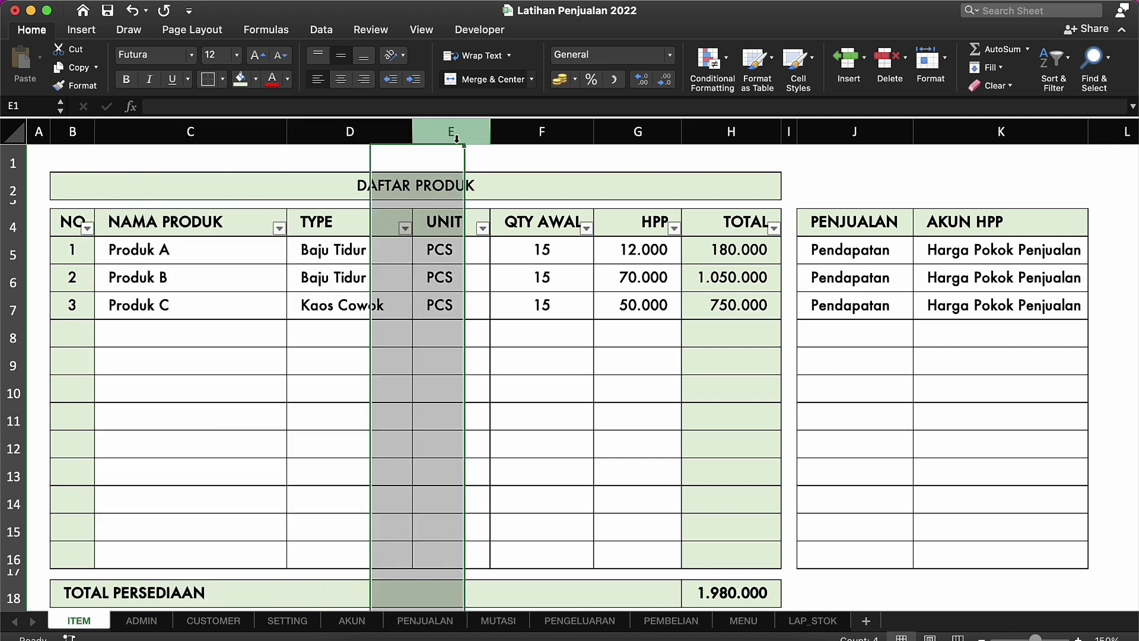
left_click(453, 337)
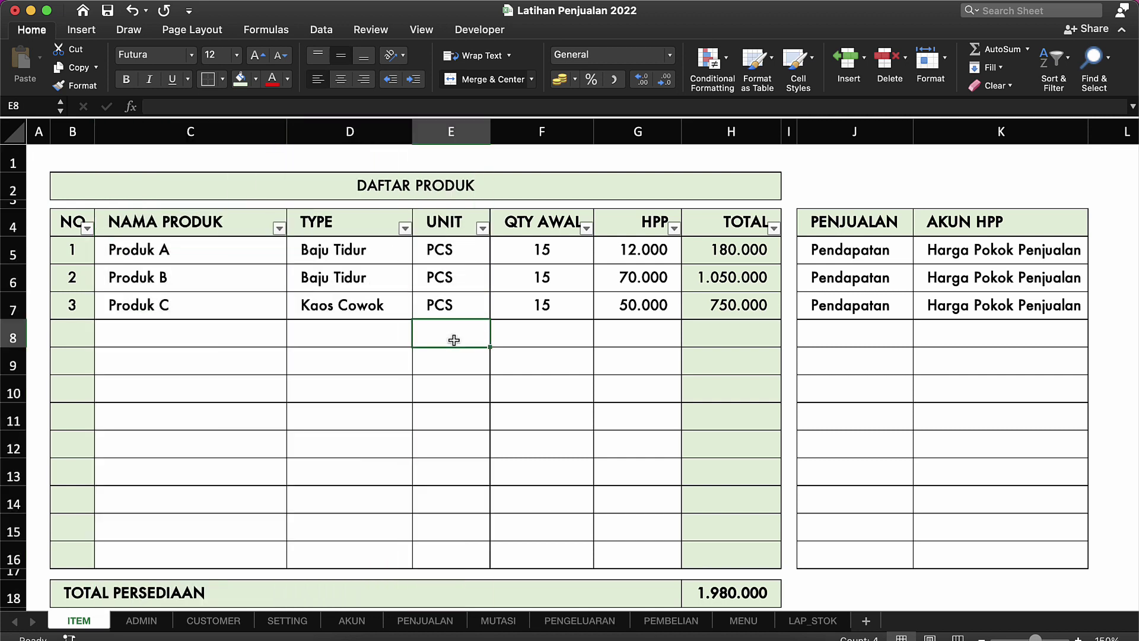
Start a formula in C7 of LAP_STOK with INDEX, using the named range item_nama as its array.
left_click(813, 620)
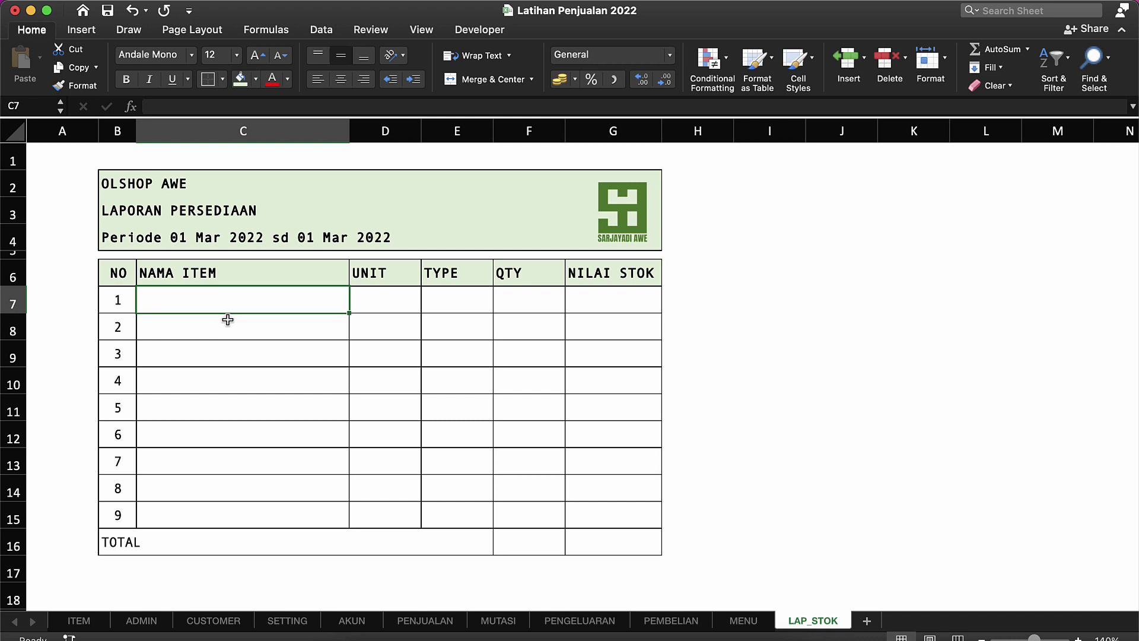
type("=")
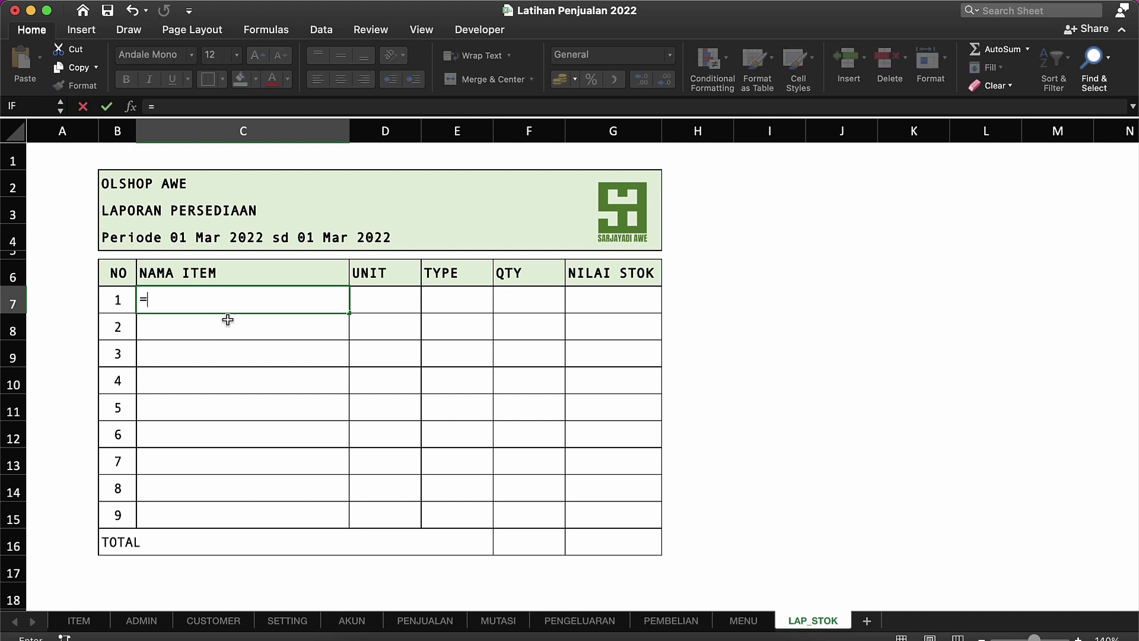
type("I")
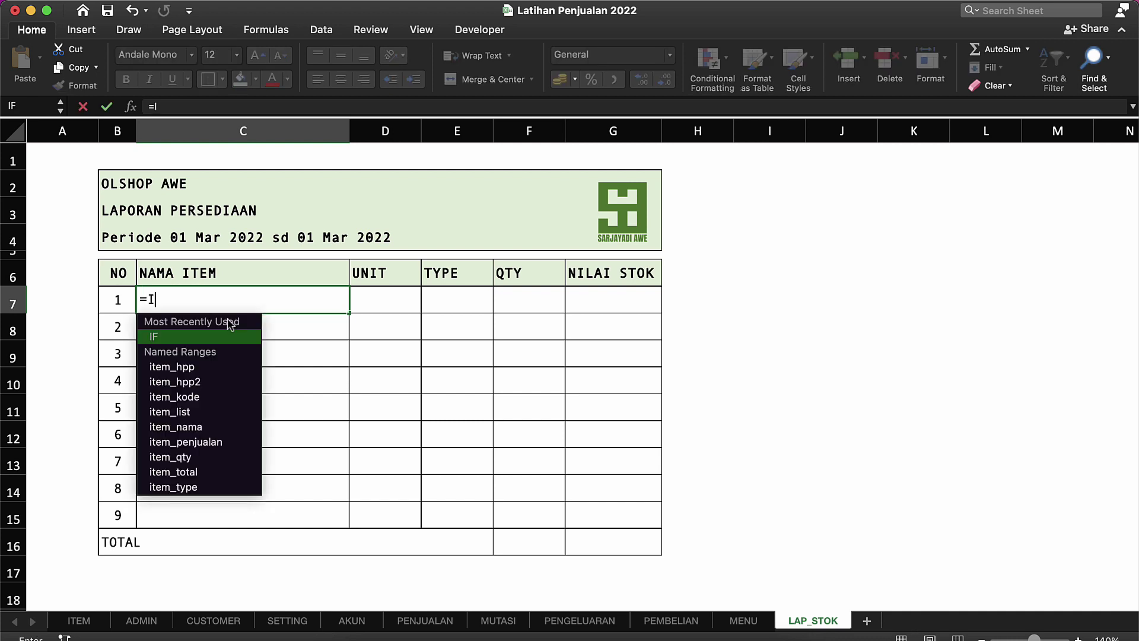
type("NDE")
key("BackSpace")
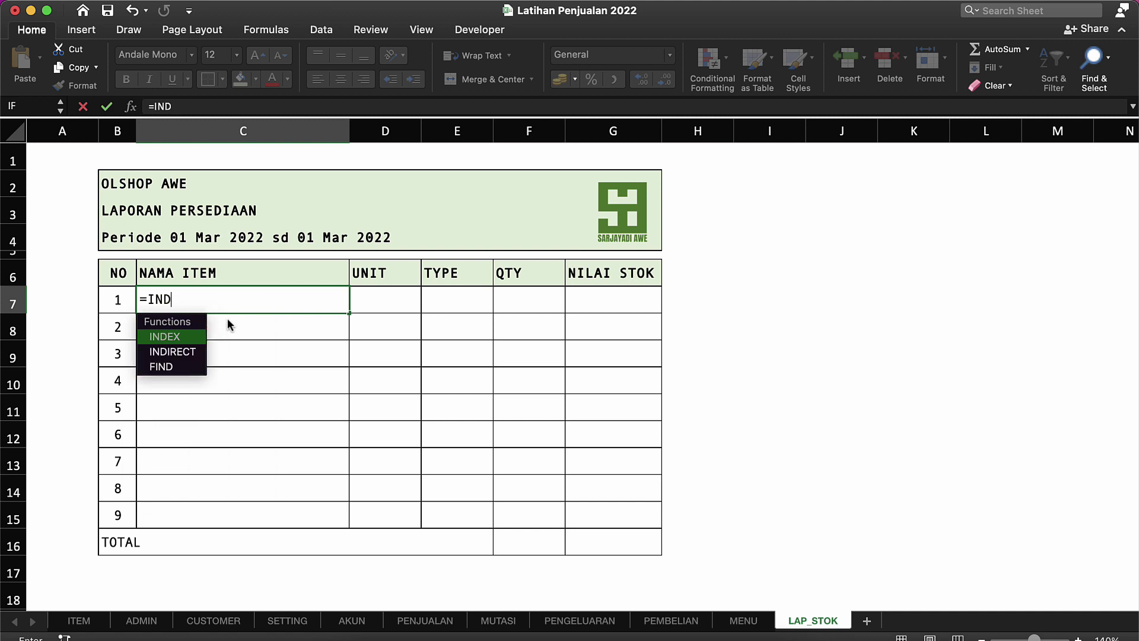
type("E")
key("Tab")
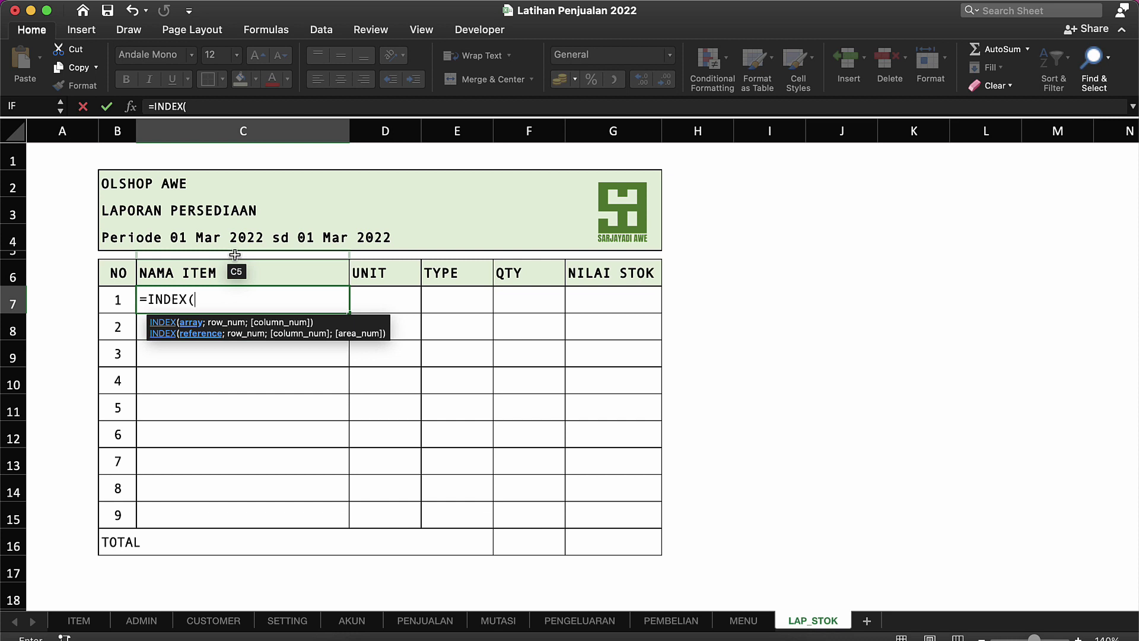
type("ITE")
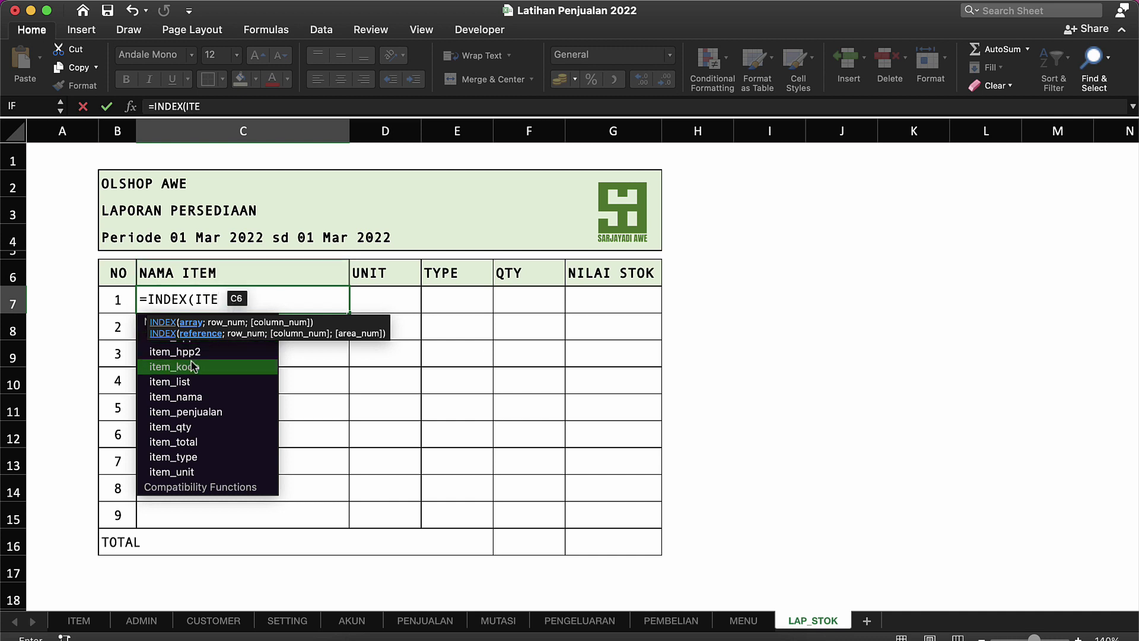
double_click(198, 397)
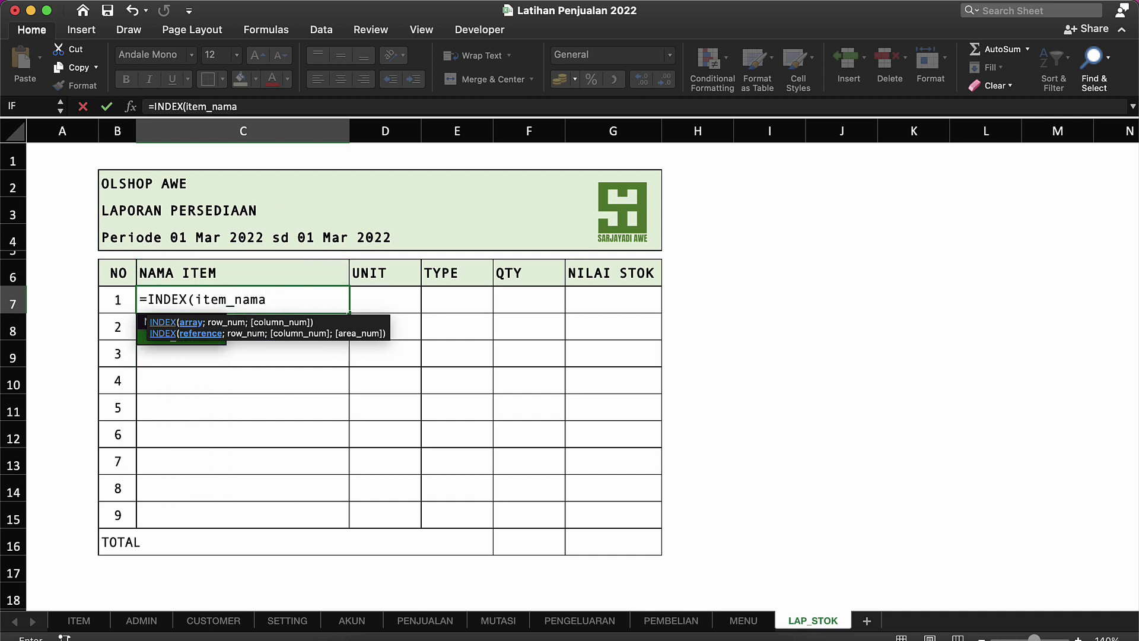
type(";")
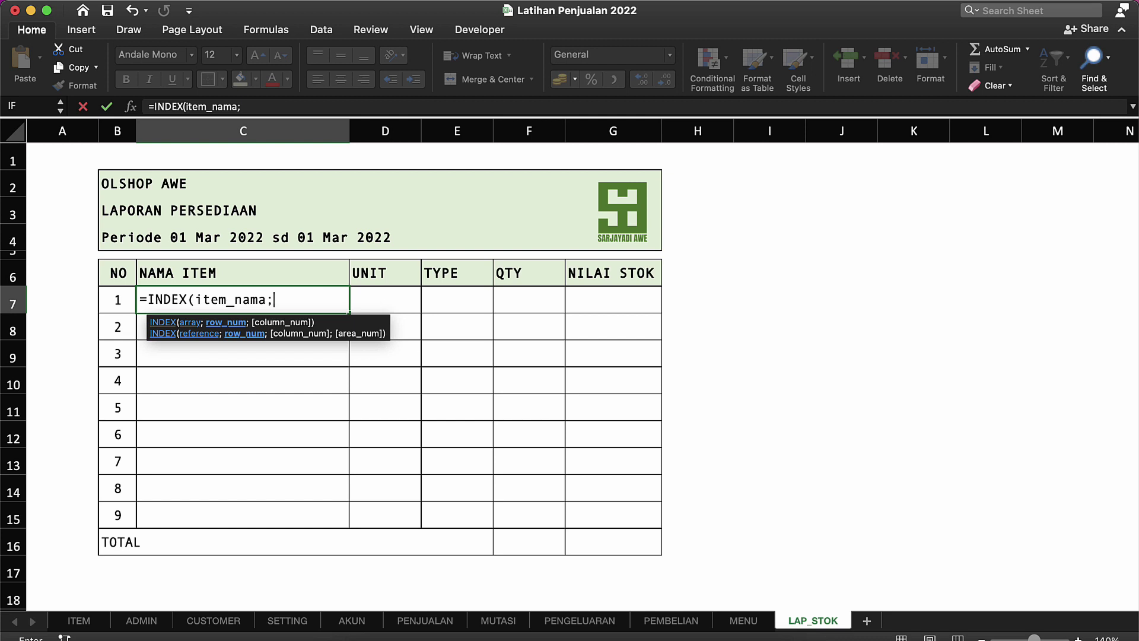
left_click(304, 110)
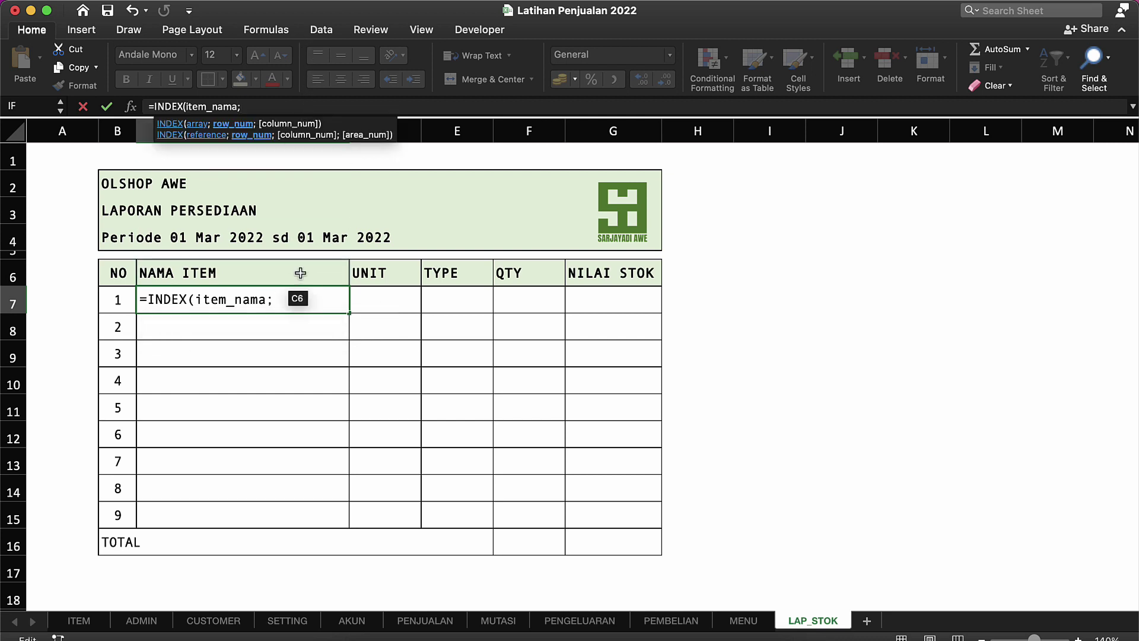
left_click(273, 307)
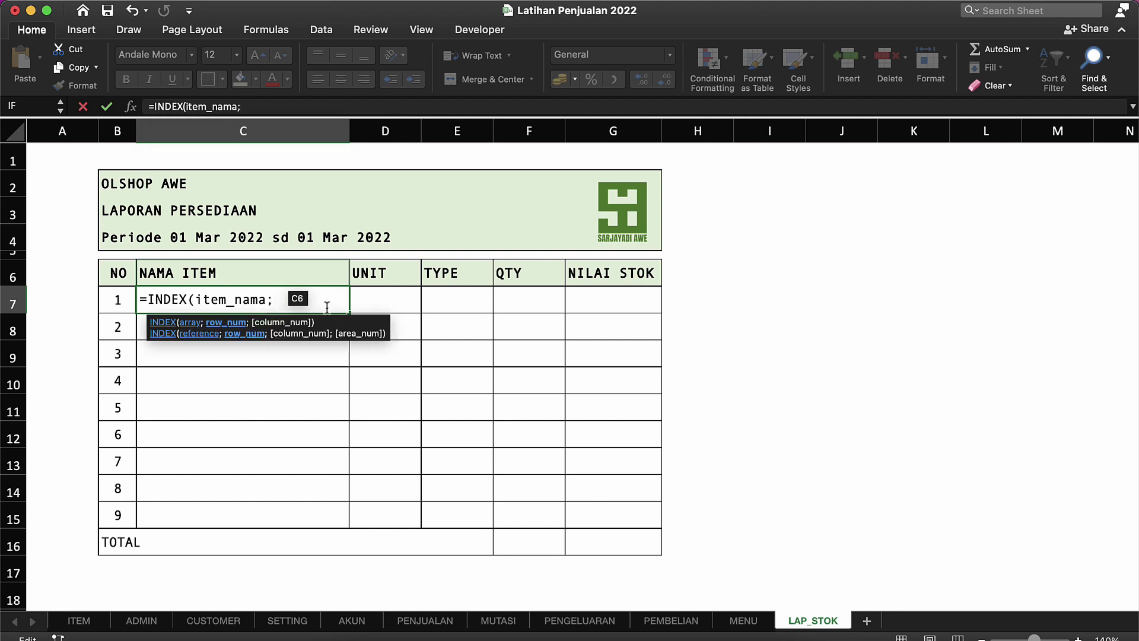
Complete the C7 formula with MATCH(B7;item_kode;0) as the INDEX row number and enter it.
type("MATCH(")
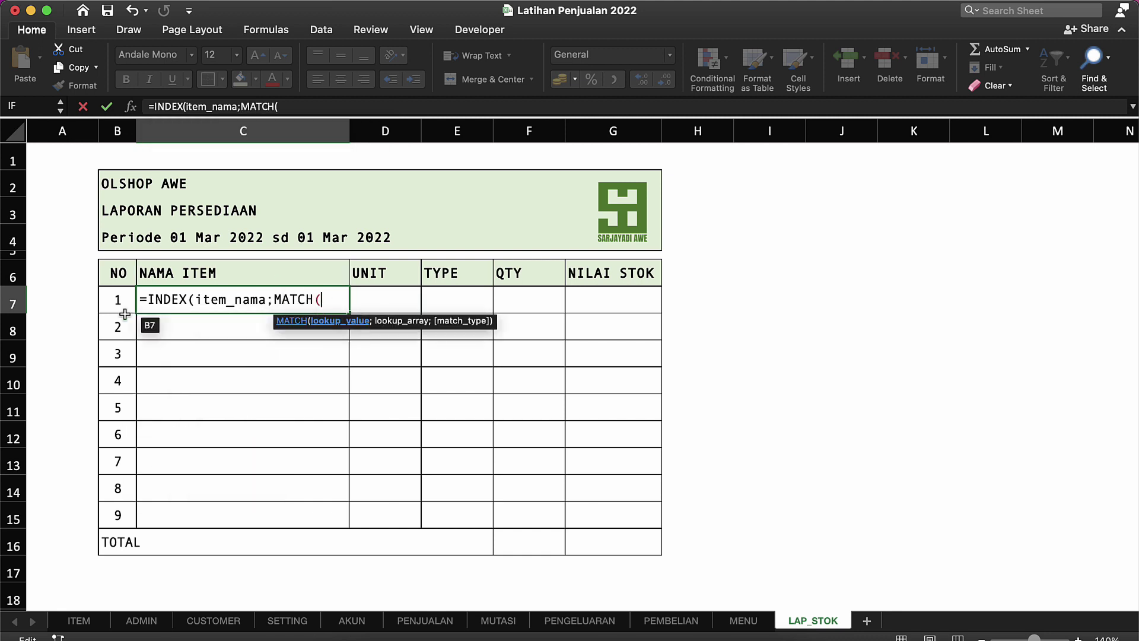
left_click(110, 303)
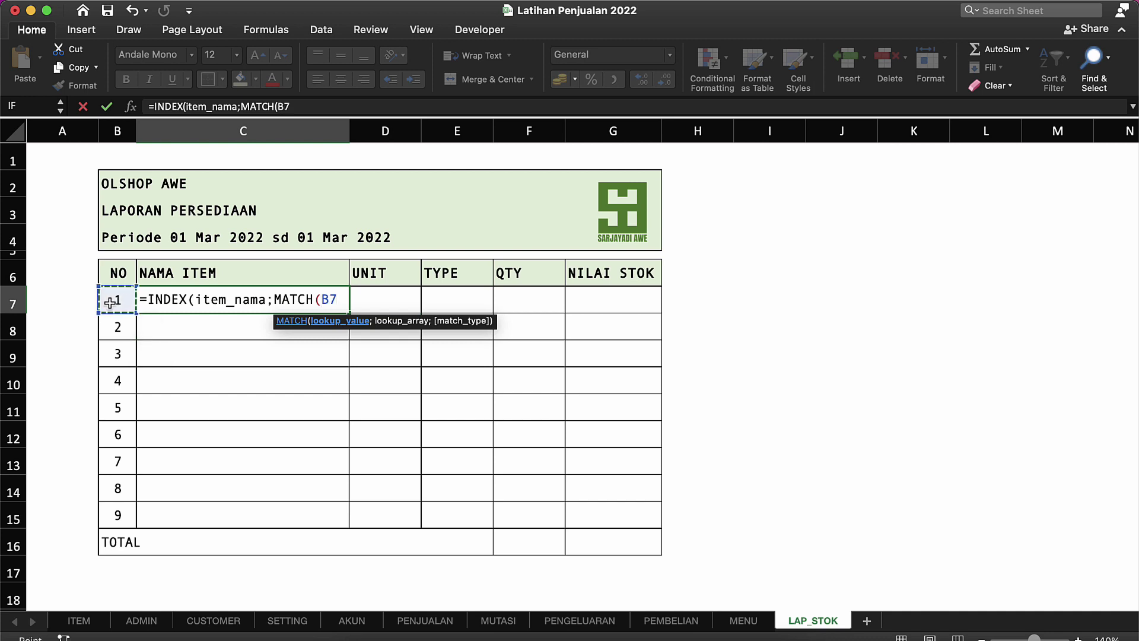
type(";")
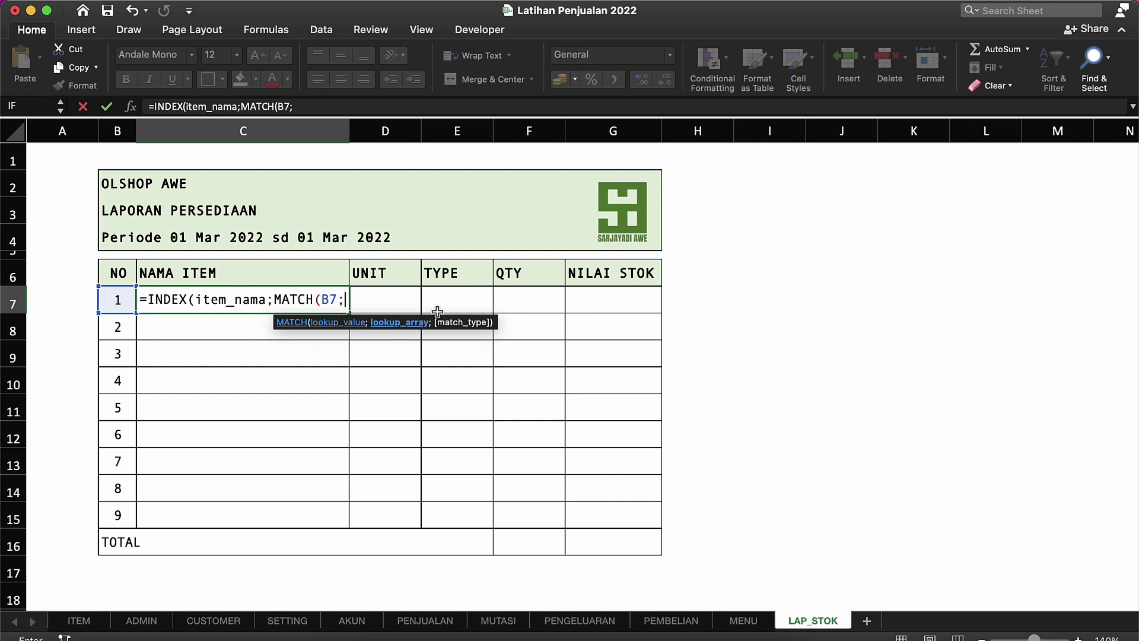
type("IT")
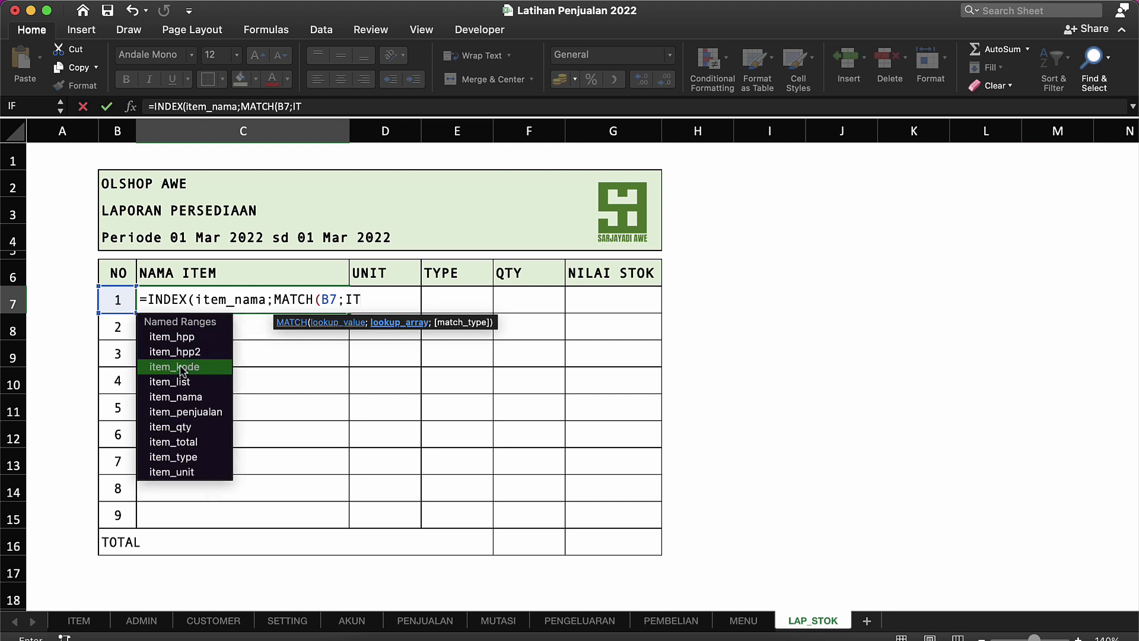
double_click(182, 371)
type(";")
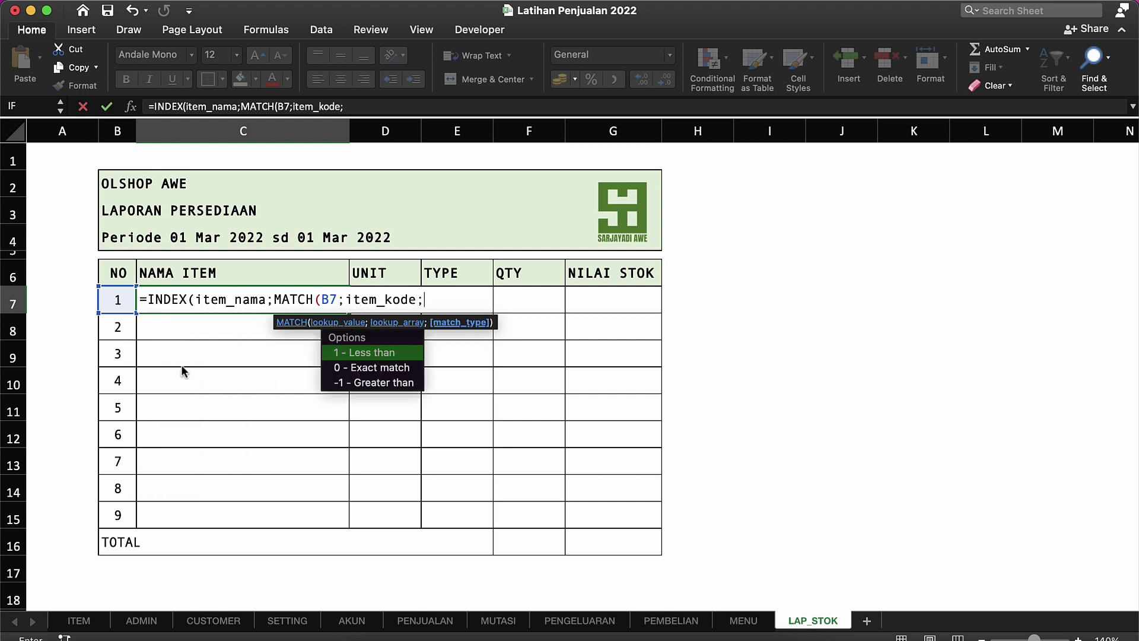
type("0)")
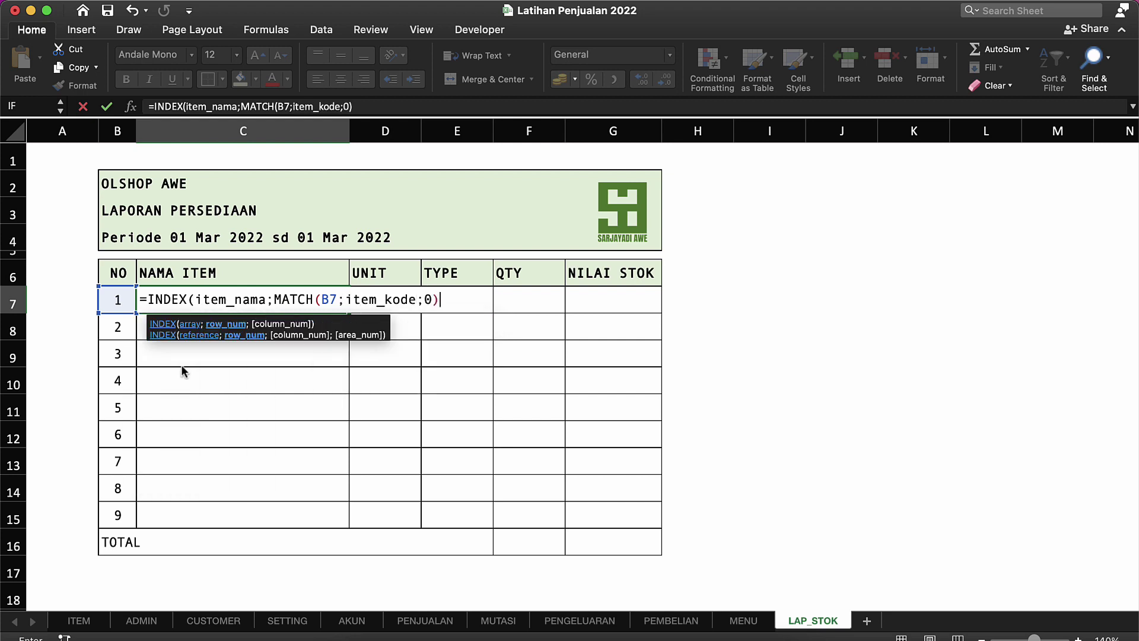
type(")")
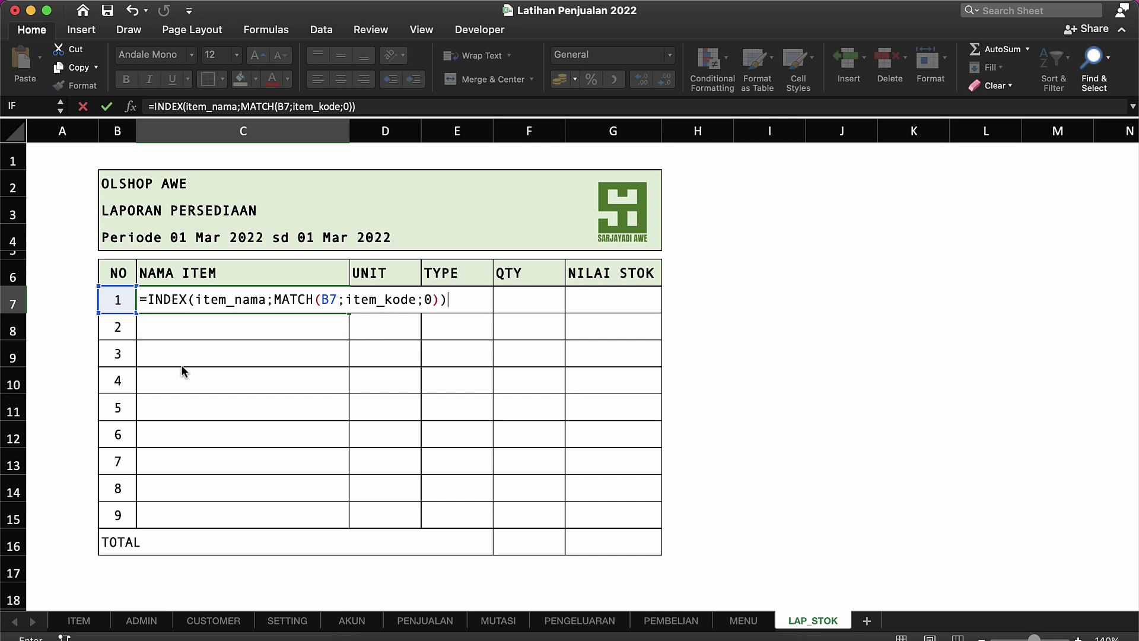
key("Return")
key("Up")
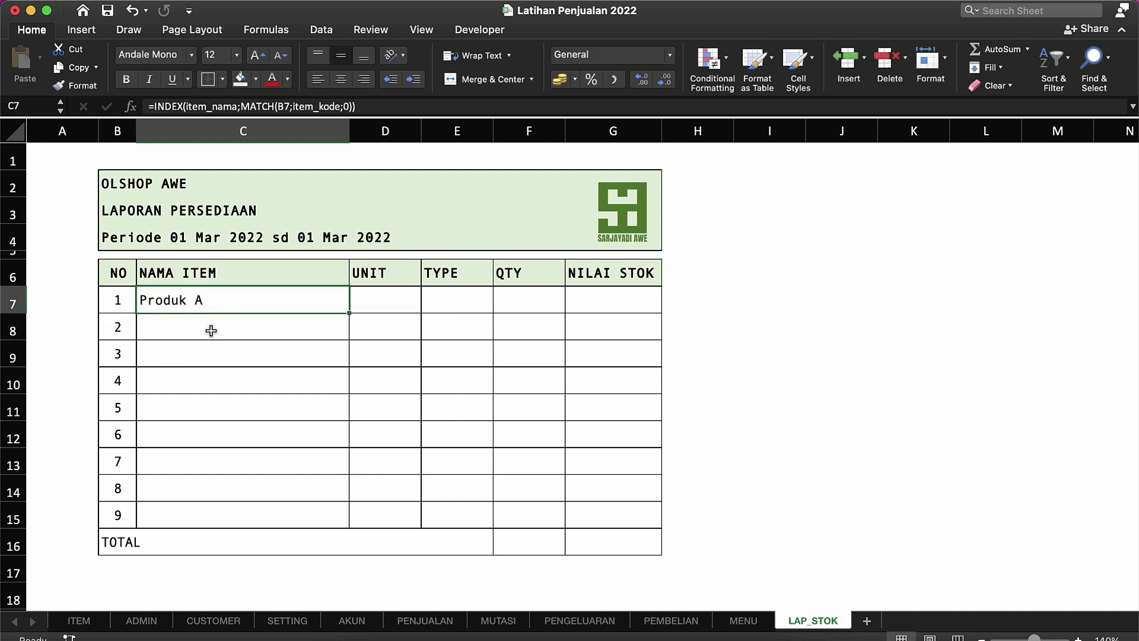
Copy the item name formula from C7 down through C15, stopping above the TOTAL row.
left_click_drag(350, 312, 345, 521)
left_click(196, 384)
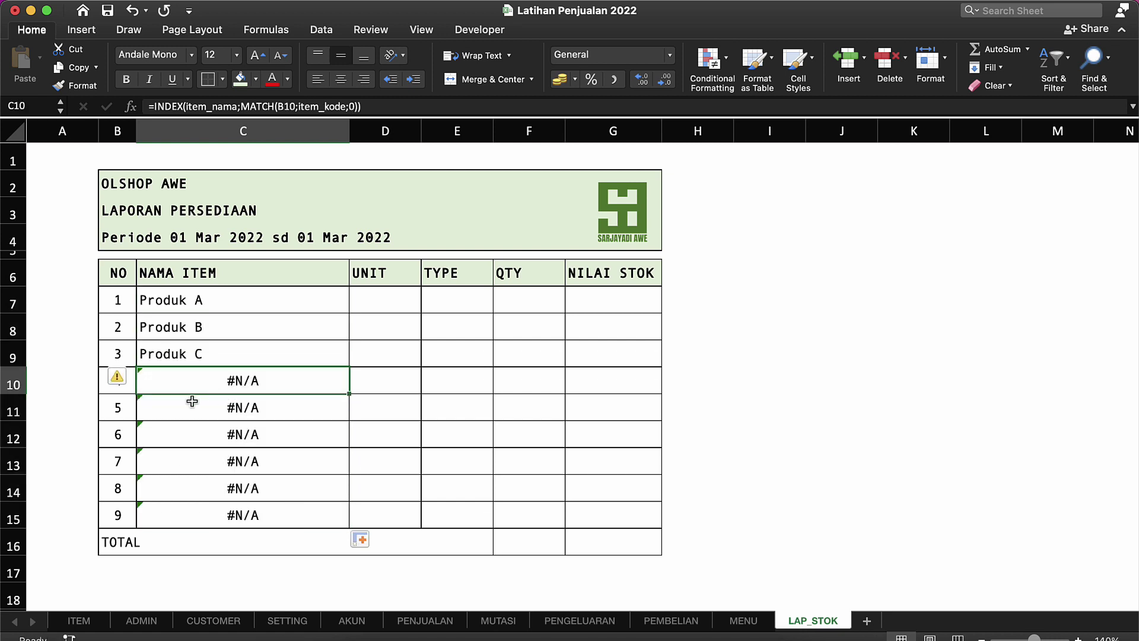
left_click(216, 419)
Compare the row number in B10 of LAP_STOK with the numbering in B8 and B9 of the ITEM sheet.
left_click(112, 380)
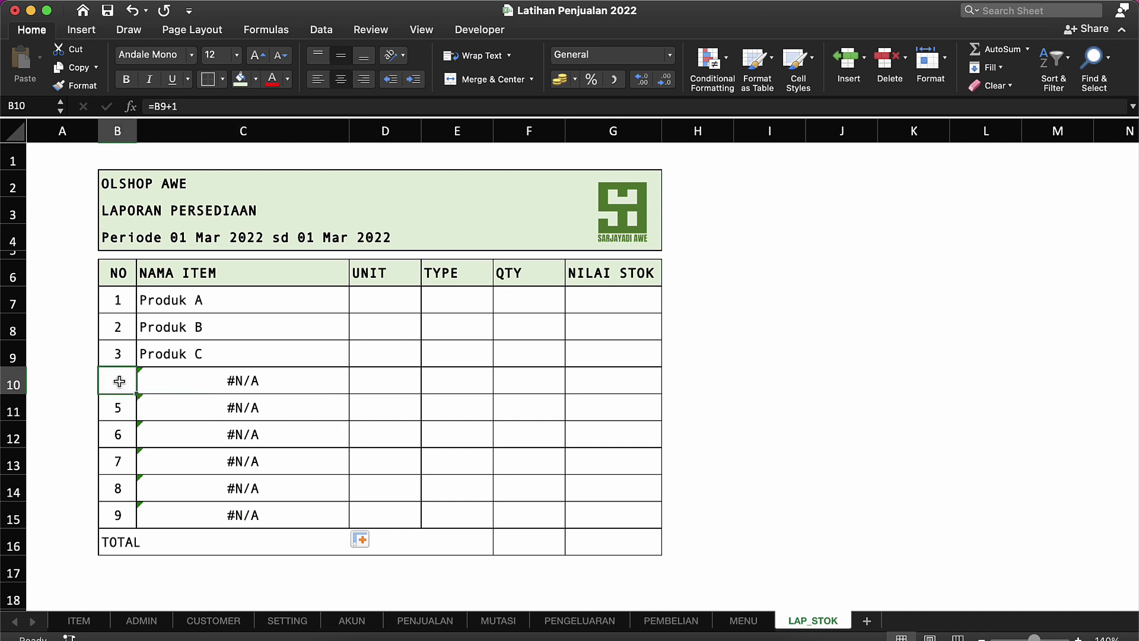
left_click(79, 620)
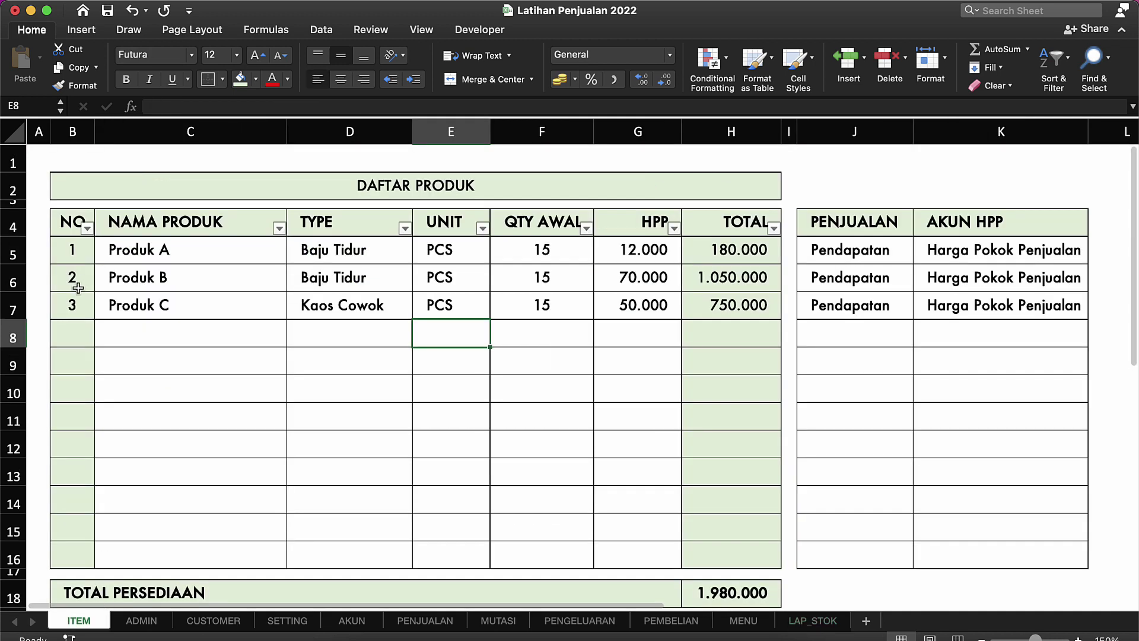
left_click(64, 331)
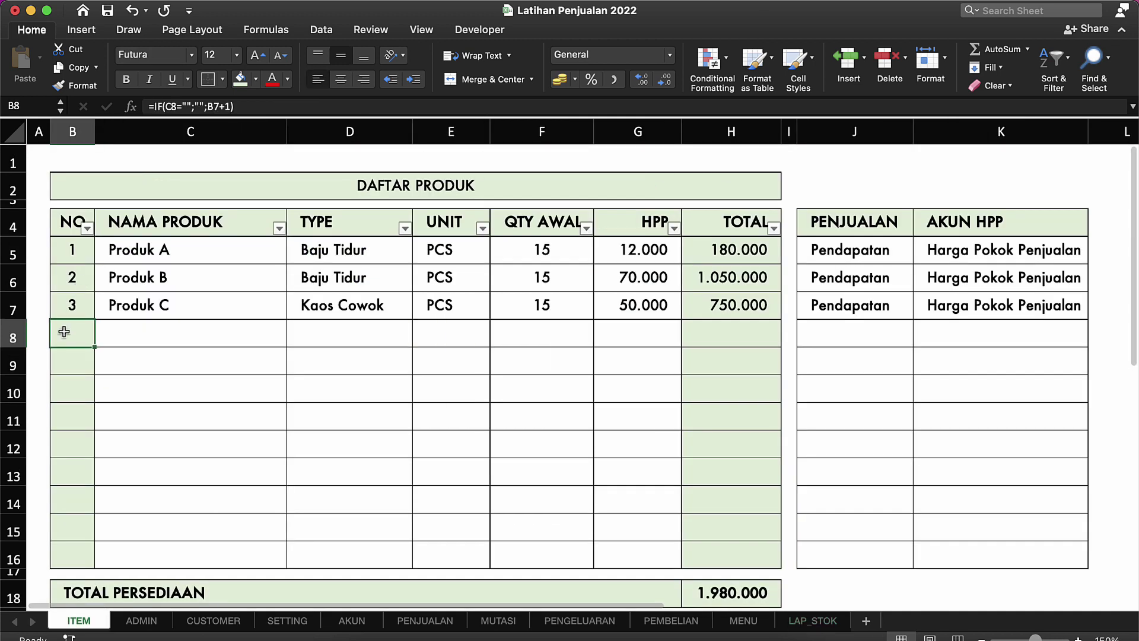
left_click(69, 362)
left_click(159, 621)
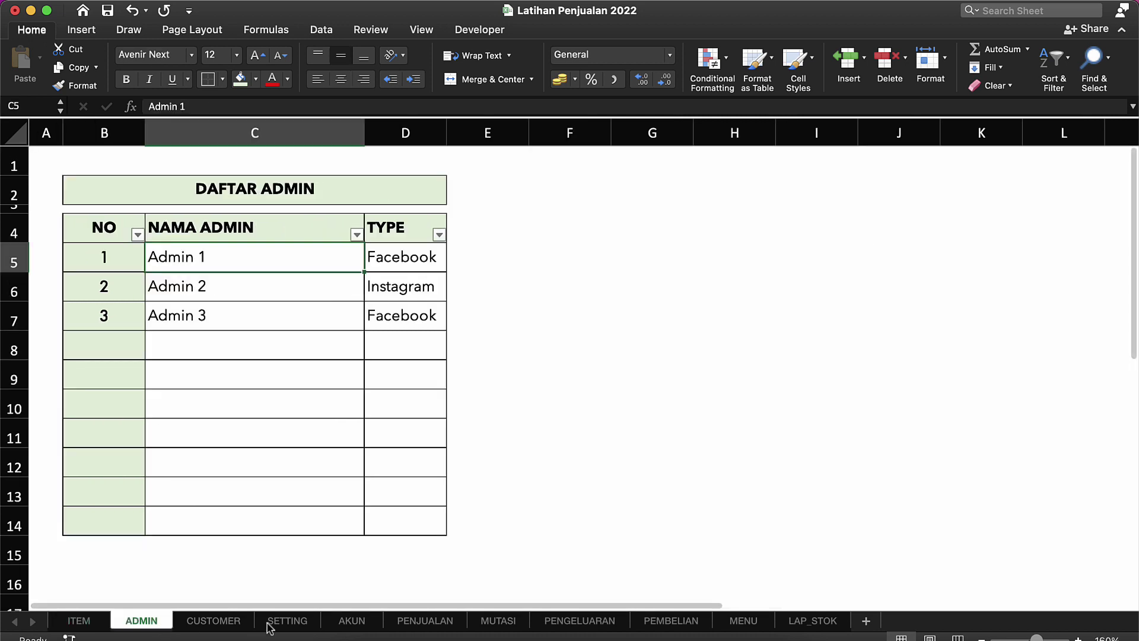
left_click(811, 621)
Wrap the INDEX/MATCH formula in C7 of LAP_STOK in IFERROR with "" as the value_if_error.
left_click(224, 375)
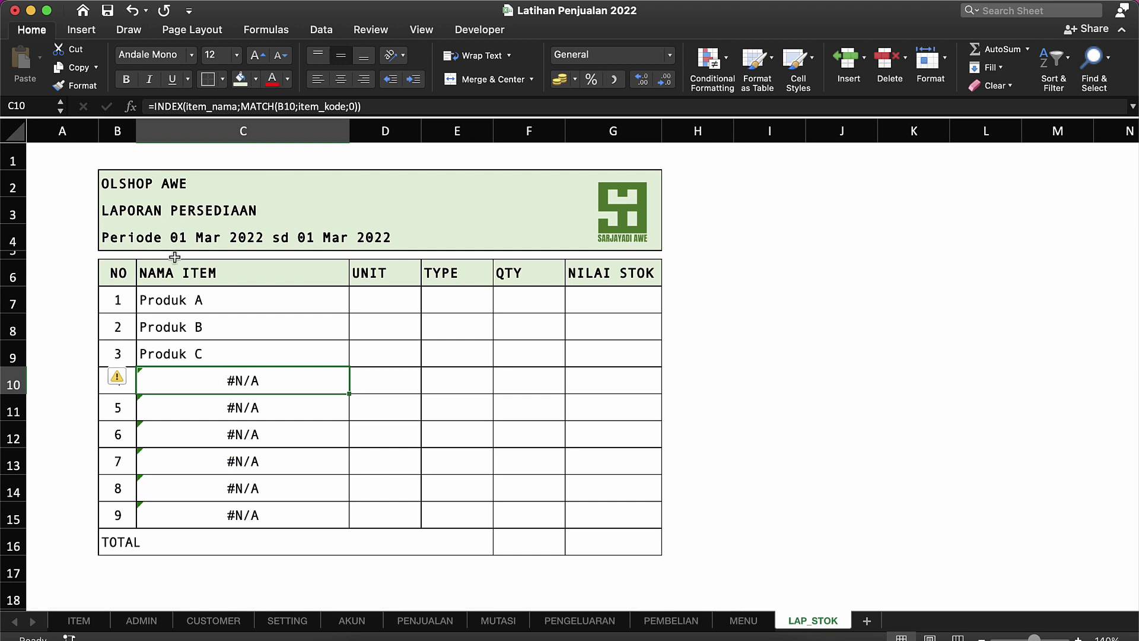
left_click(171, 306)
double_click(171, 305)
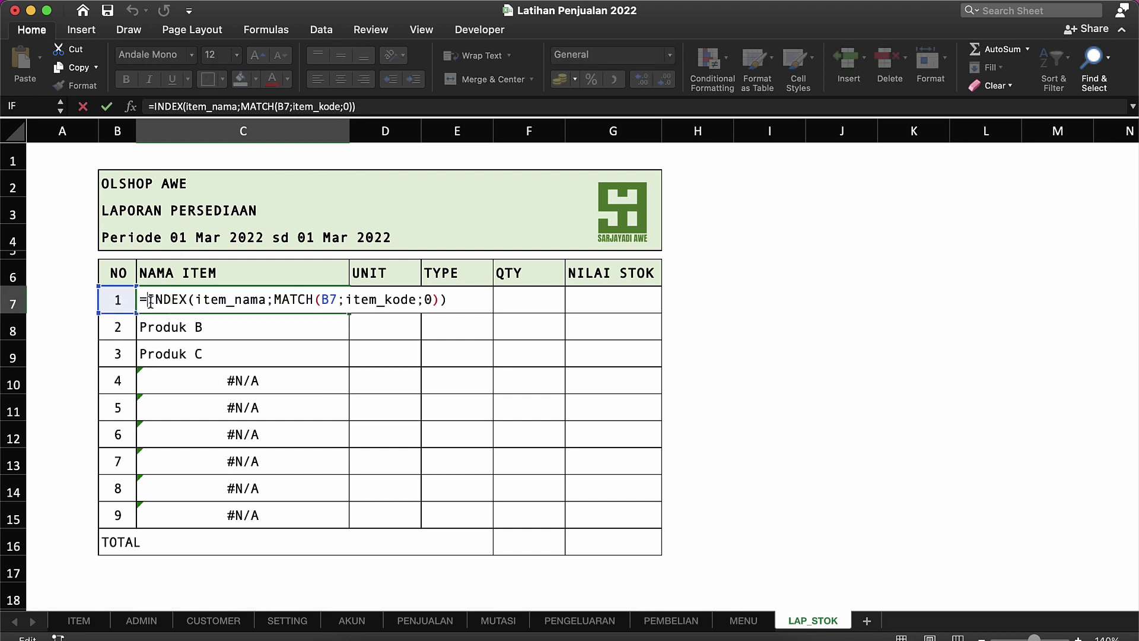
type("IF")
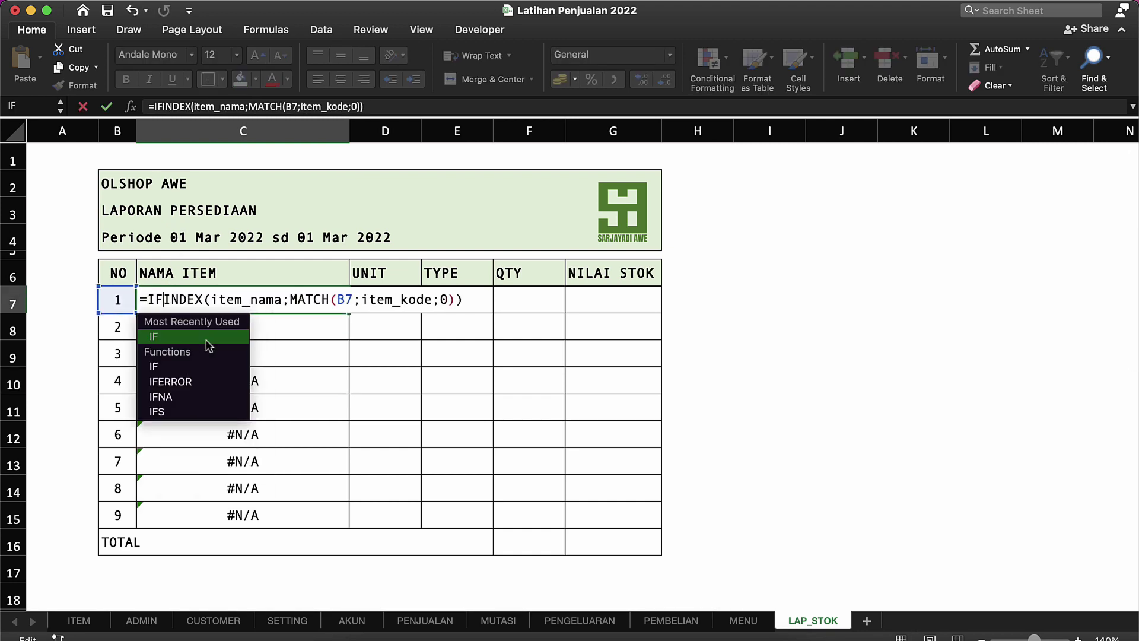
double_click(161, 382)
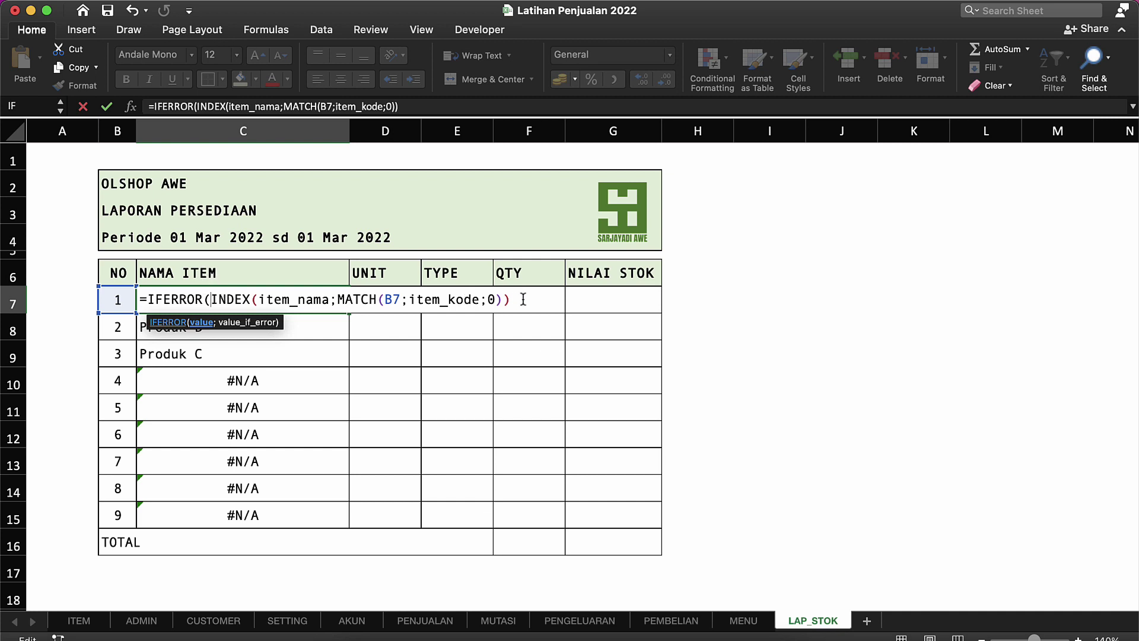
type(";0")
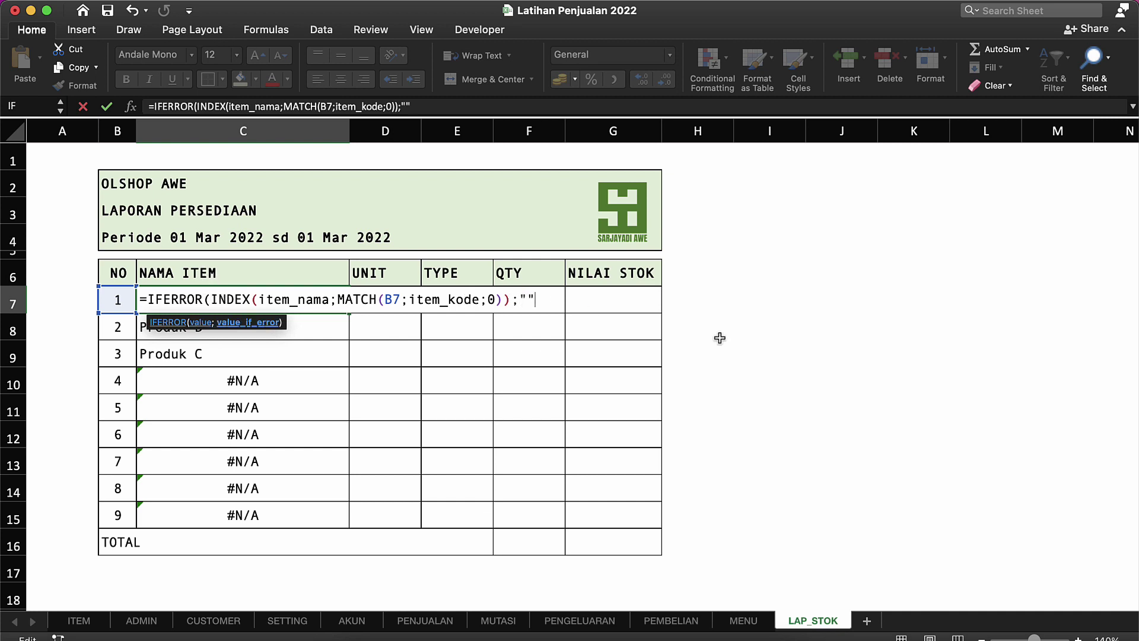
type(")")
key("Return")
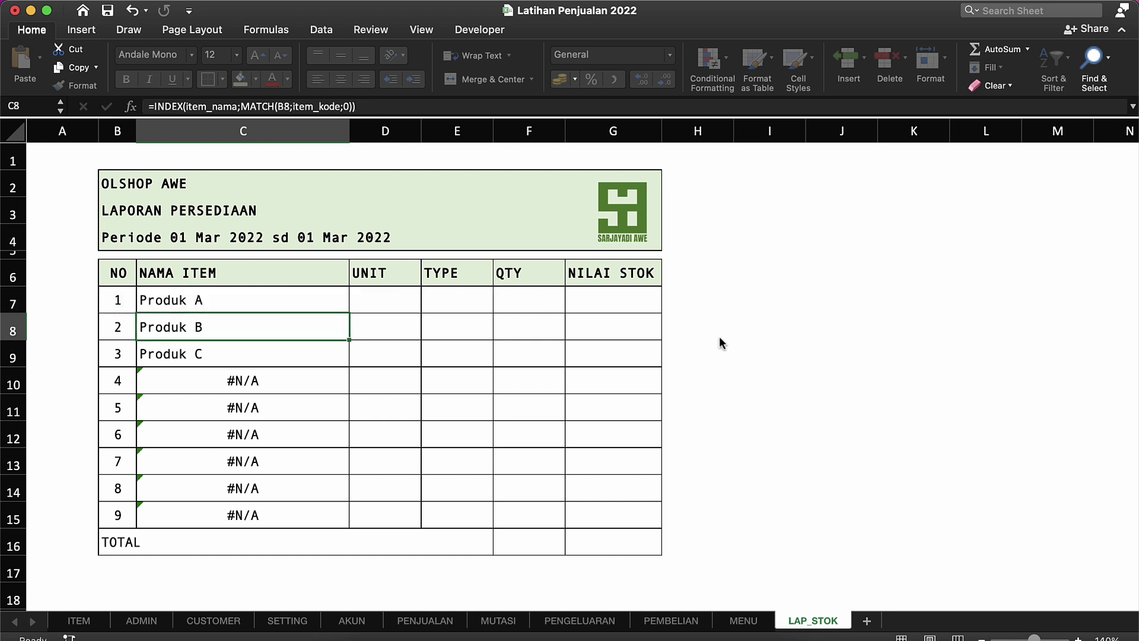
Copy the IFERROR formula from C7 down over C8:C15, stopping above the TOTAL row.
key("Up")
key("ctrl+c")
key("Down")
key("shift+Down")
key("shift+Down")
key("shift+Down")
key("shift+Down")
key("shift+Down")
key("shift+Down")
key("shift+Down")
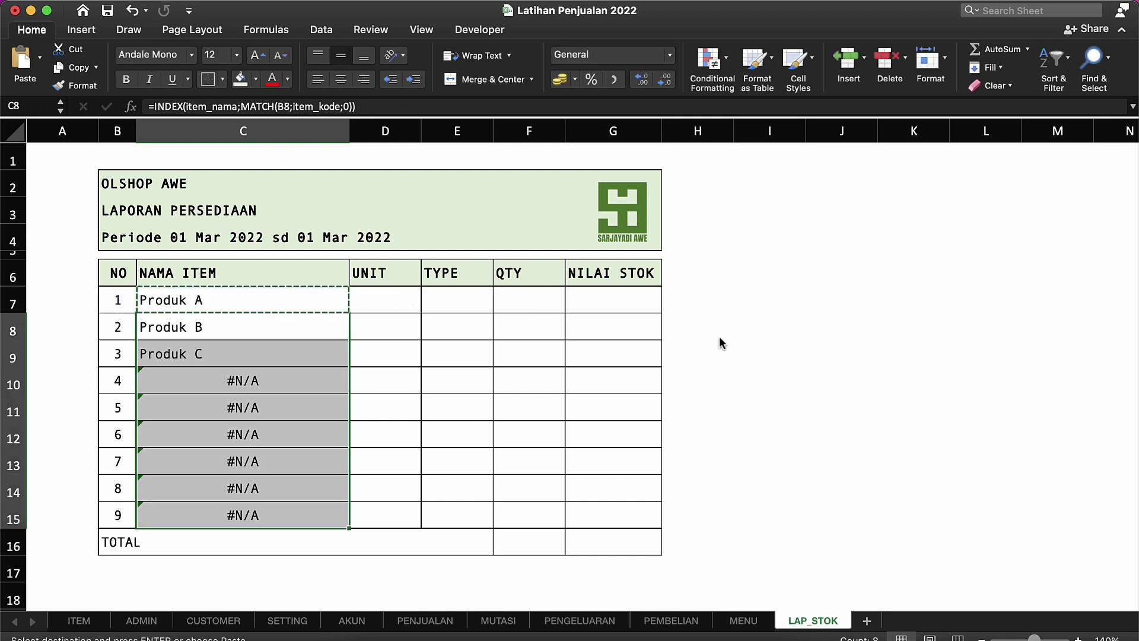
key("Return")
left_click(282, 399)
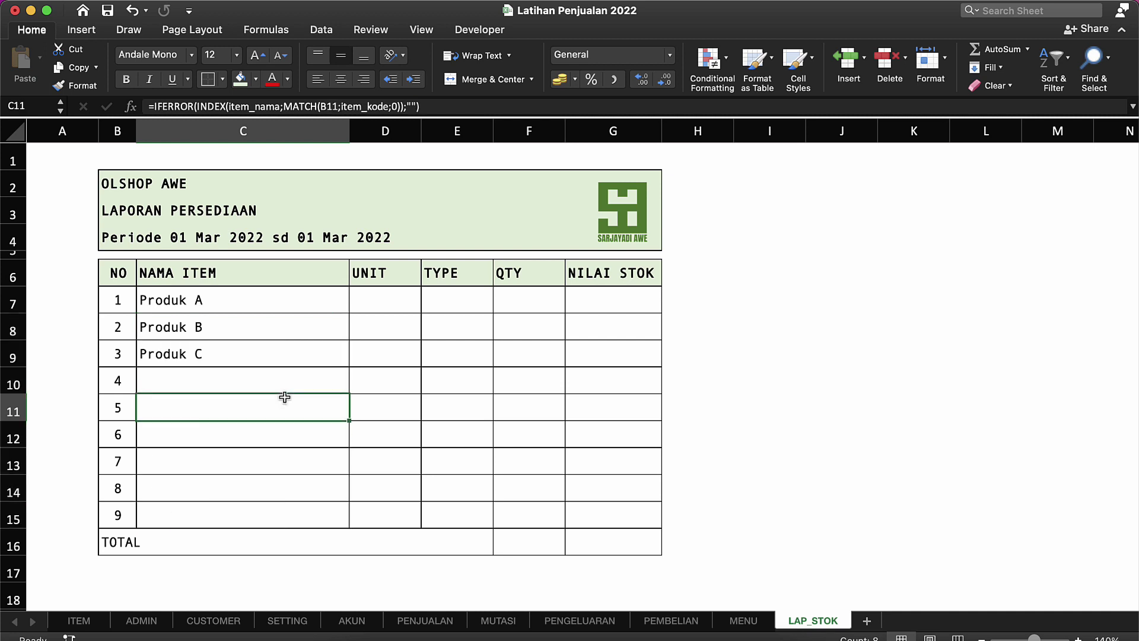
left_click(282, 356)
left_click(293, 335)
left_click(290, 401)
Copy the full formula text of C7 without changing the cell.
left_click(378, 280)
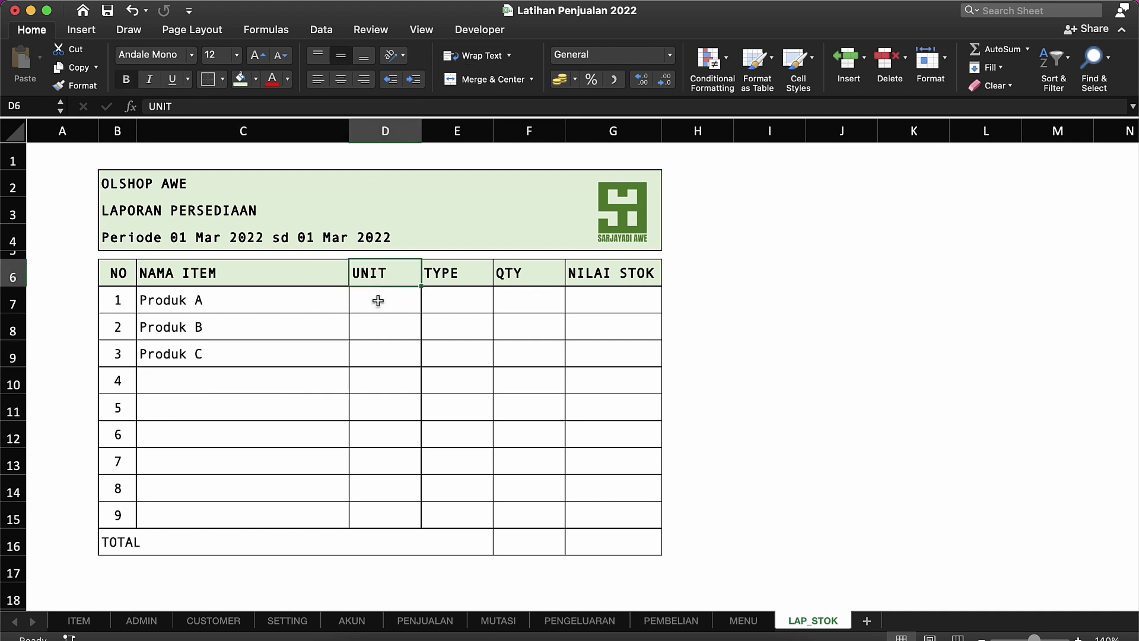
left_click(378, 300)
left_click(276, 317)
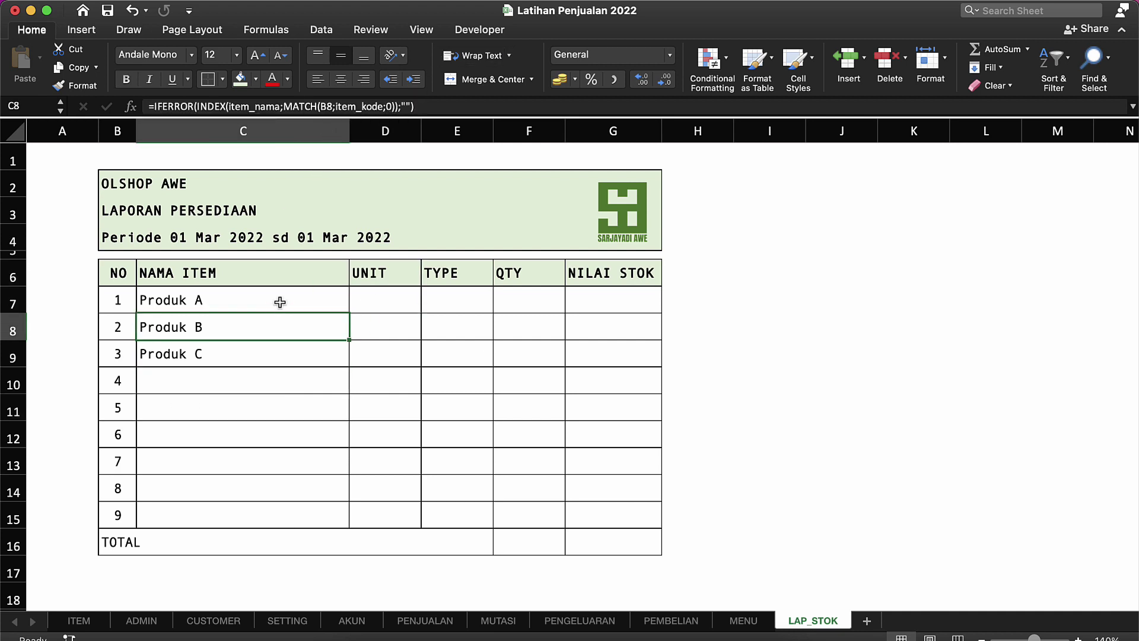
left_click(292, 283)
left_click(298, 302)
left_click_drag(465, 108, 148, 106)
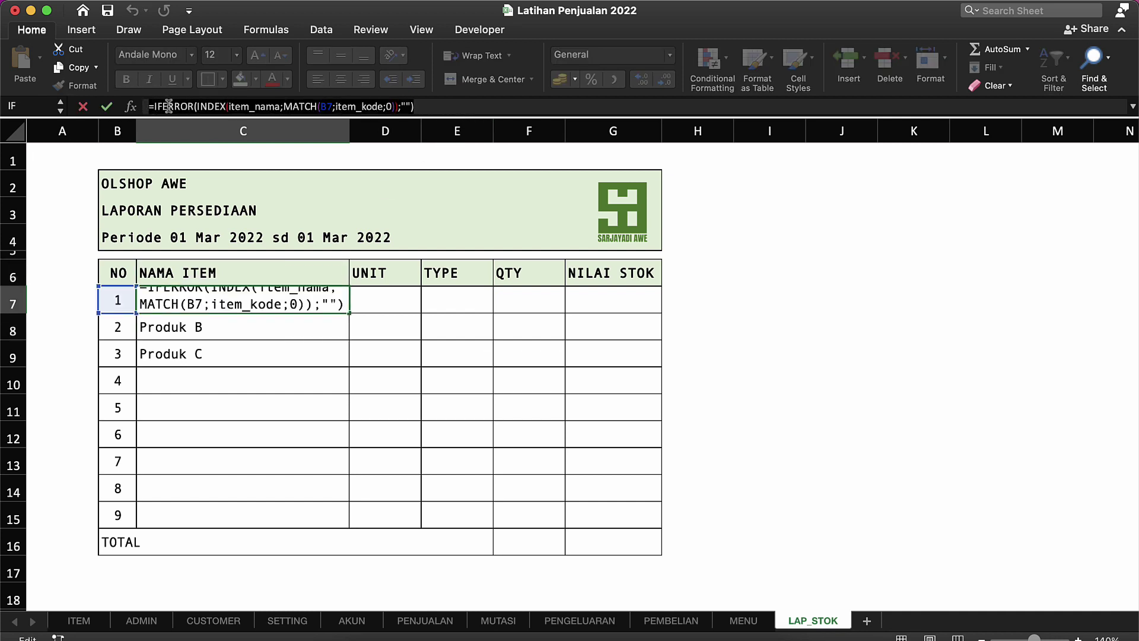
right_click(170, 106)
left_click(194, 132)
key("Return")
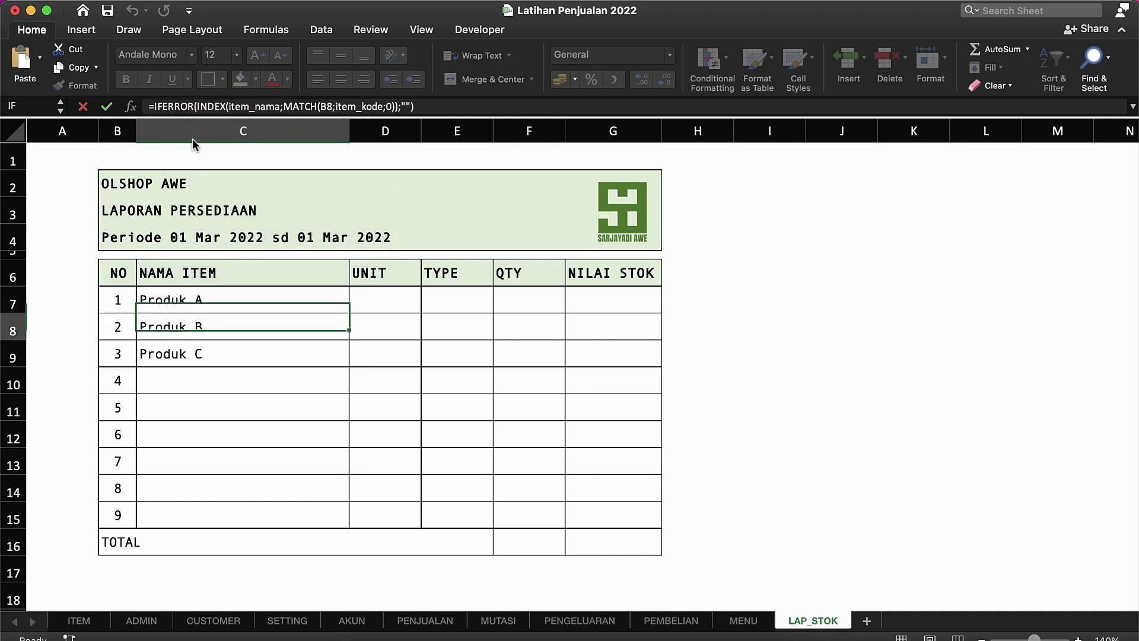
Paste the copied formula text into D7 under UNIT and replace item_nama with the named range item_unit.
left_click(385, 312)
double_click(384, 312)
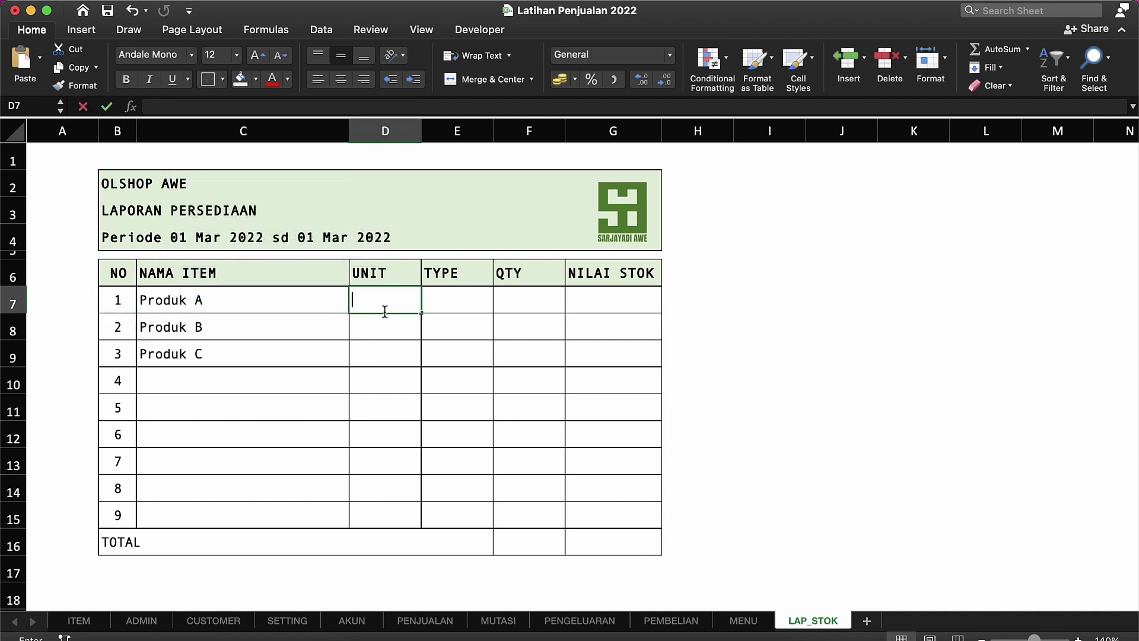
key("super+v")
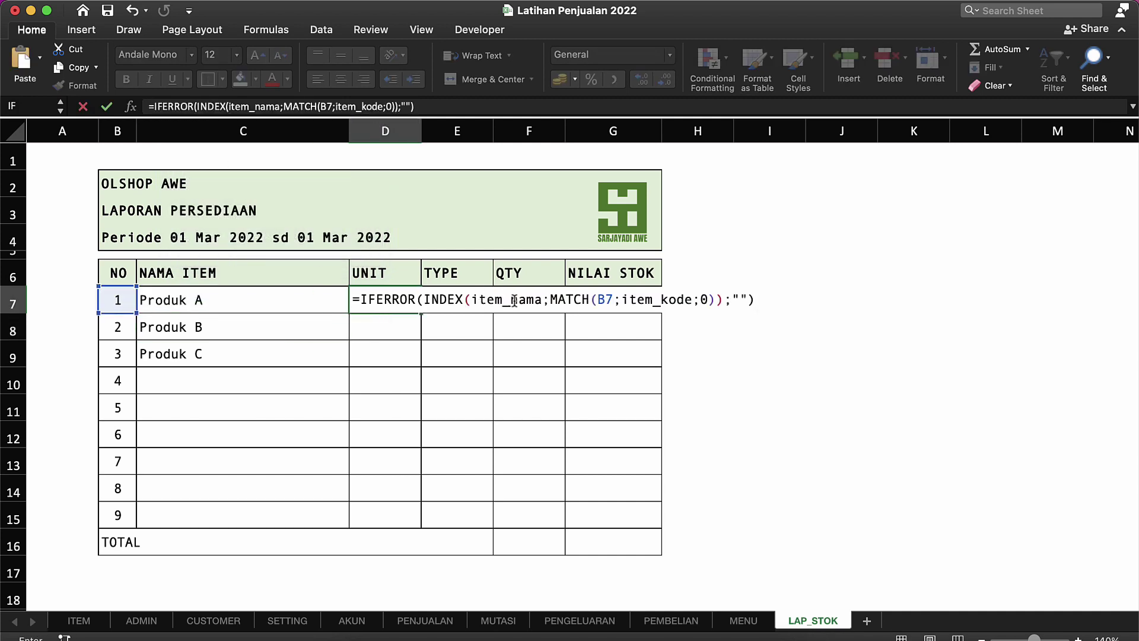
left_click(545, 300)
key("BackSpace")
key("BackSpace")
key("BackSpace")
key("BackSpace")
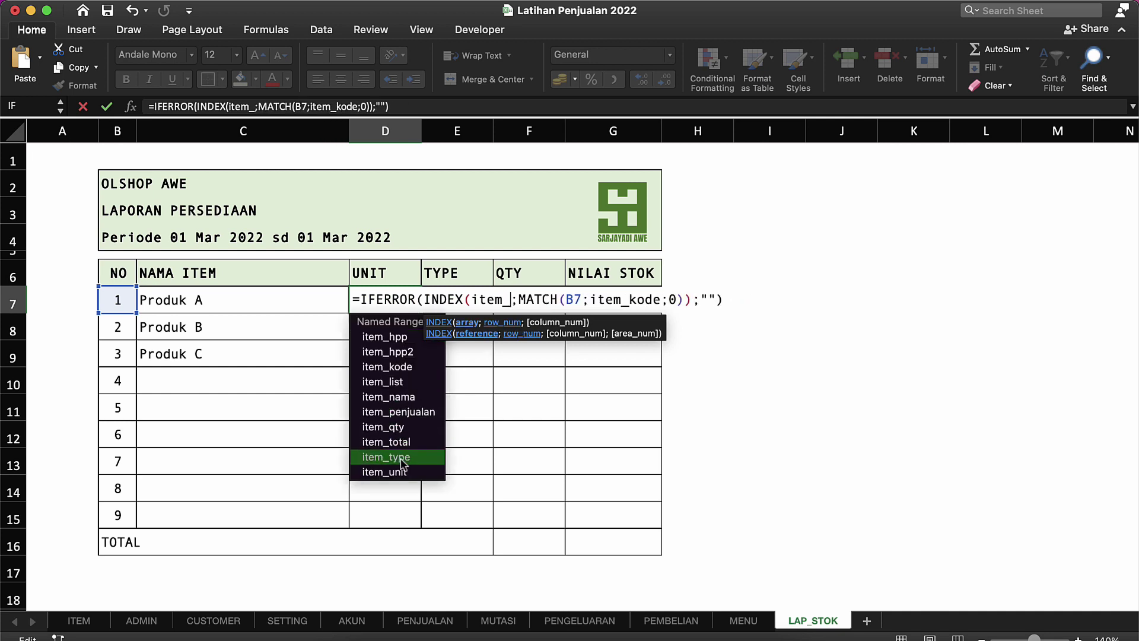
double_click(407, 478)
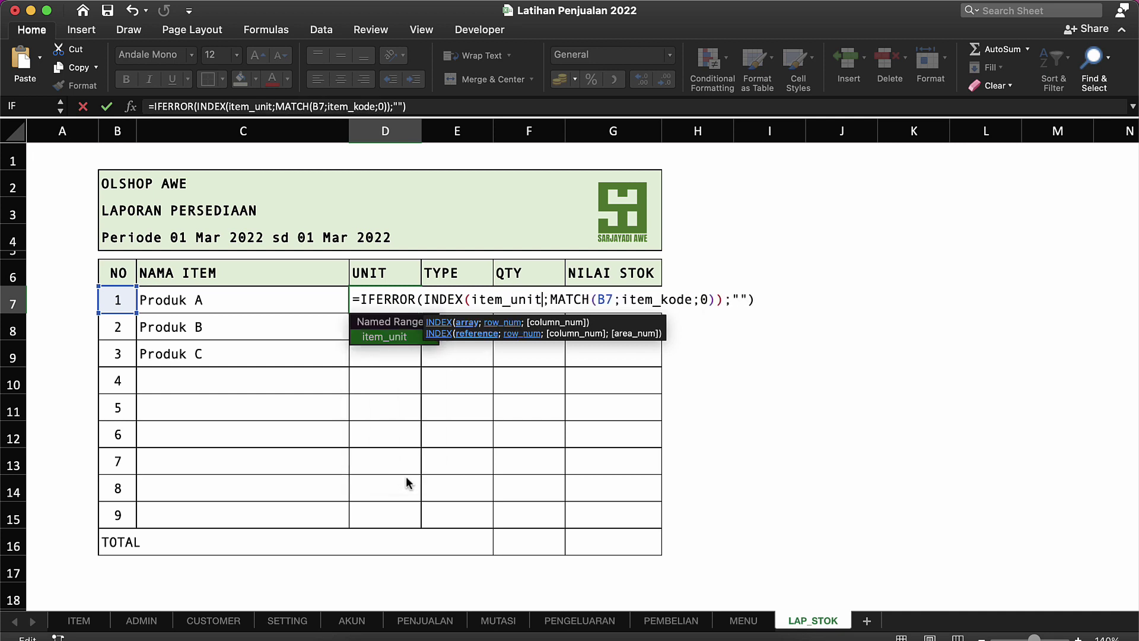
key("Return")
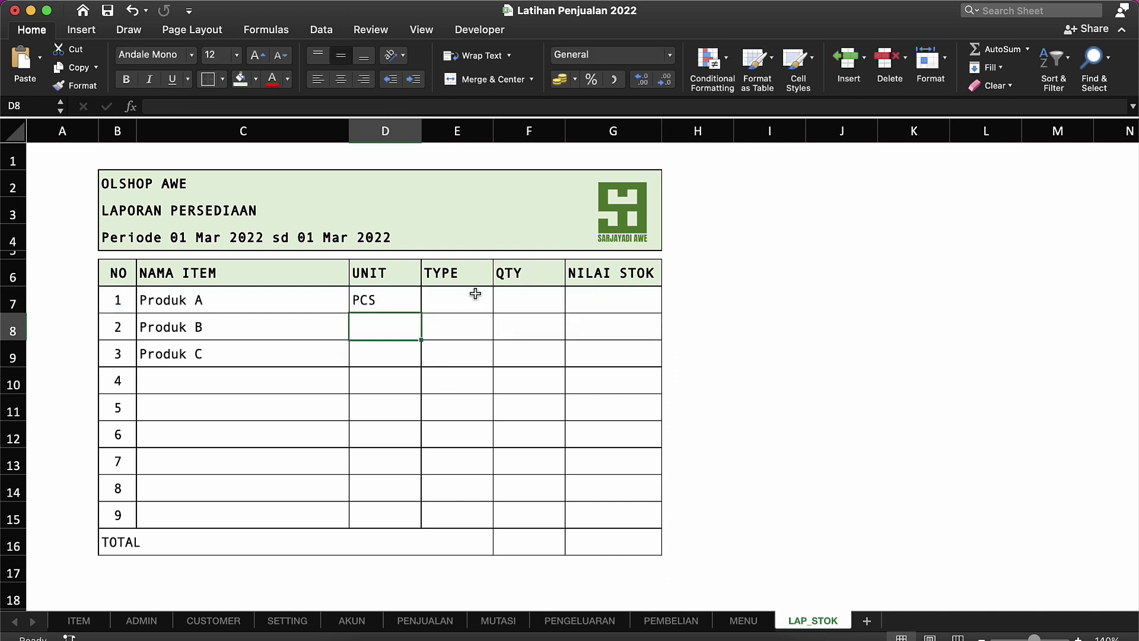
Paste the copied formula text into E7 under TYPE and replace item_nama with the named range item_type.
left_click(472, 292)
key("super+v")
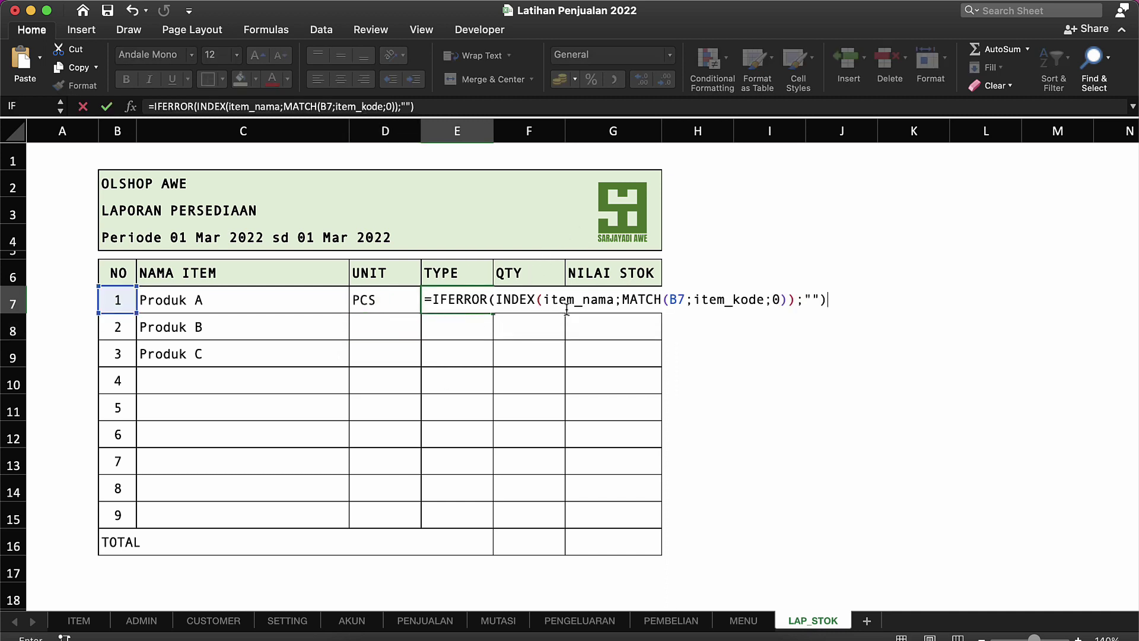
left_click(611, 300)
key("BackSpace")
key("BackSpace")
key("BackSpace")
key("BackSpace")
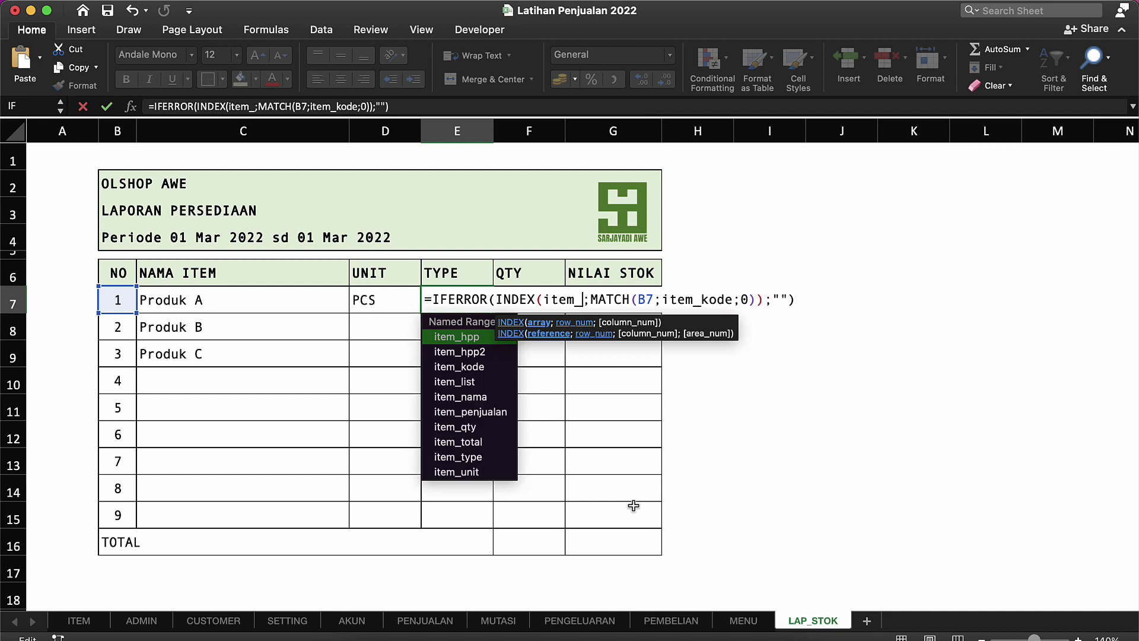
type("TY")
key("Tab")
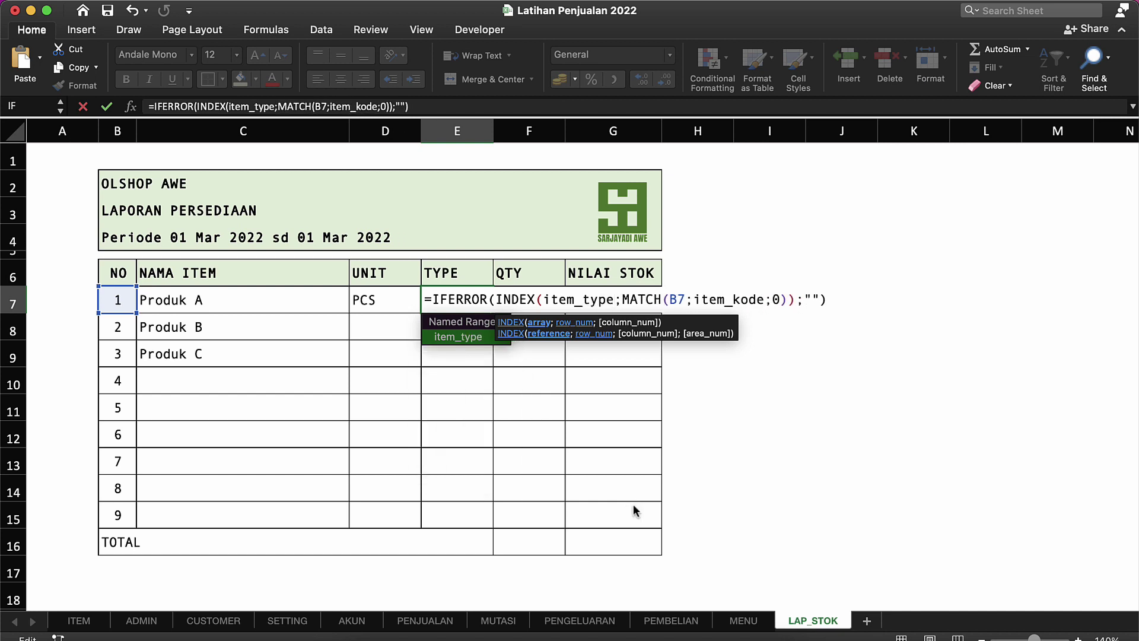
key("Return")
Copy the UNIT and TYPE formulas from D7:E7 down through row 15 and widen column E to fit the type names.
key("Up")
key("Left")
key("shift+Right")
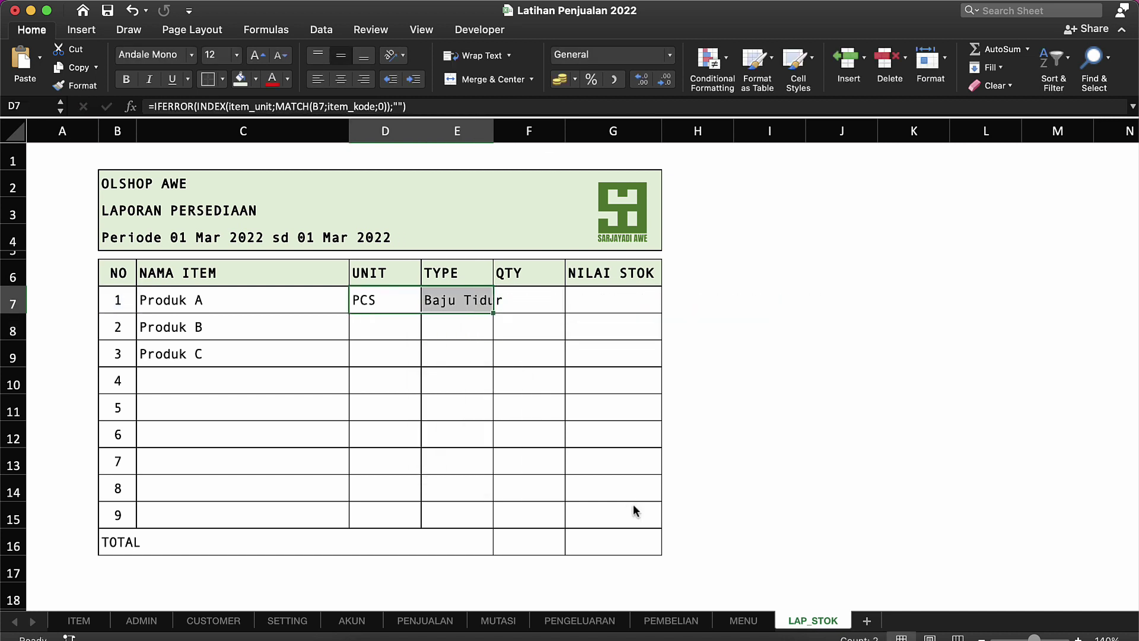
key("super+c")
key("Down")
key("shift+Down")
key("shift+Down")
key("shift+Down")
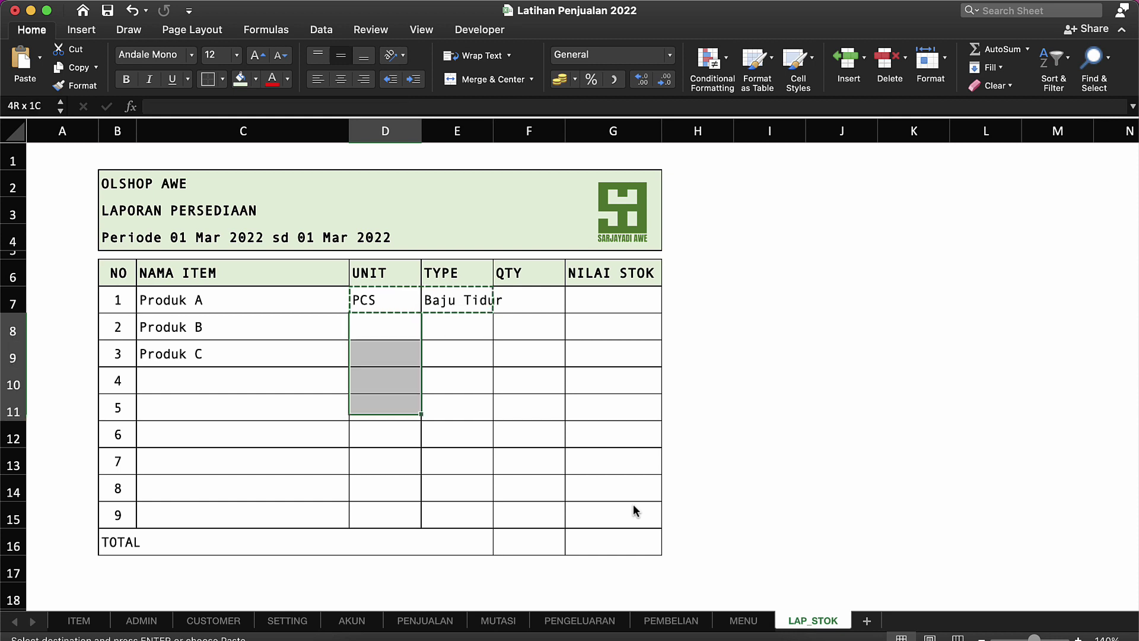
key("shift+Down")
key("shift+Down")
key("shift+Down")
key("shift+Down")
key("shift+Down")
key("shift+Up")
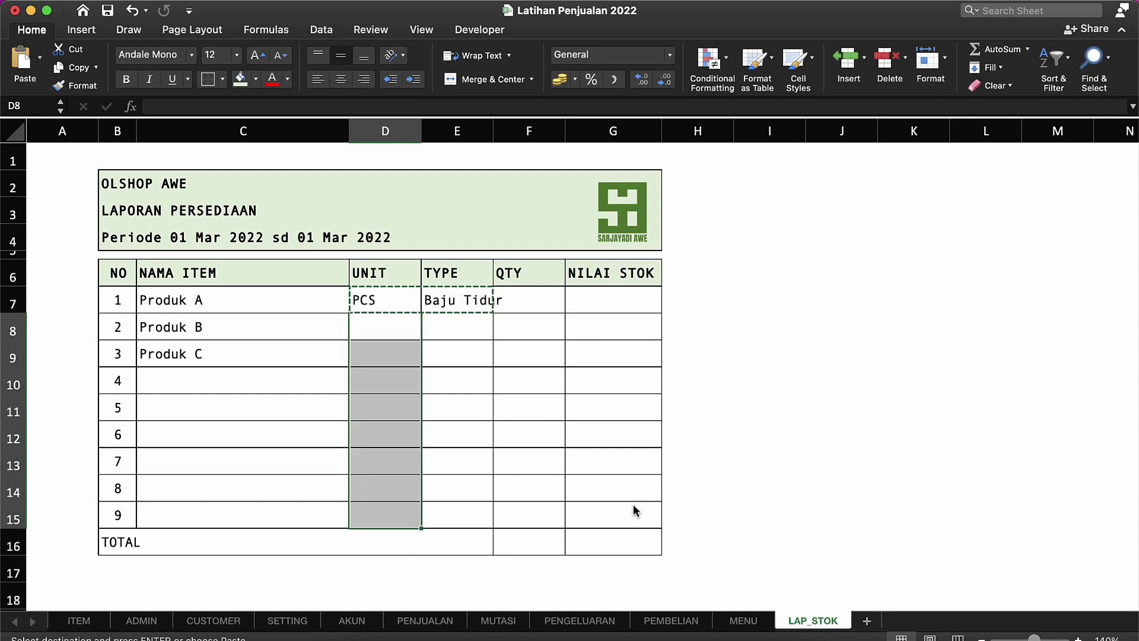
key("super+v")
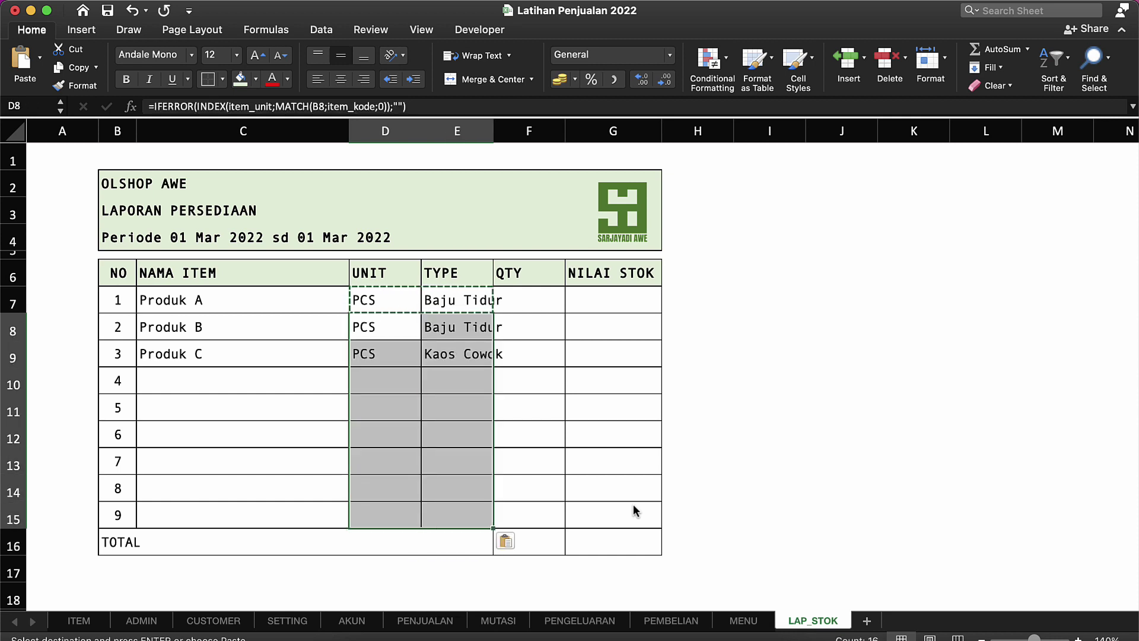
key("Escape")
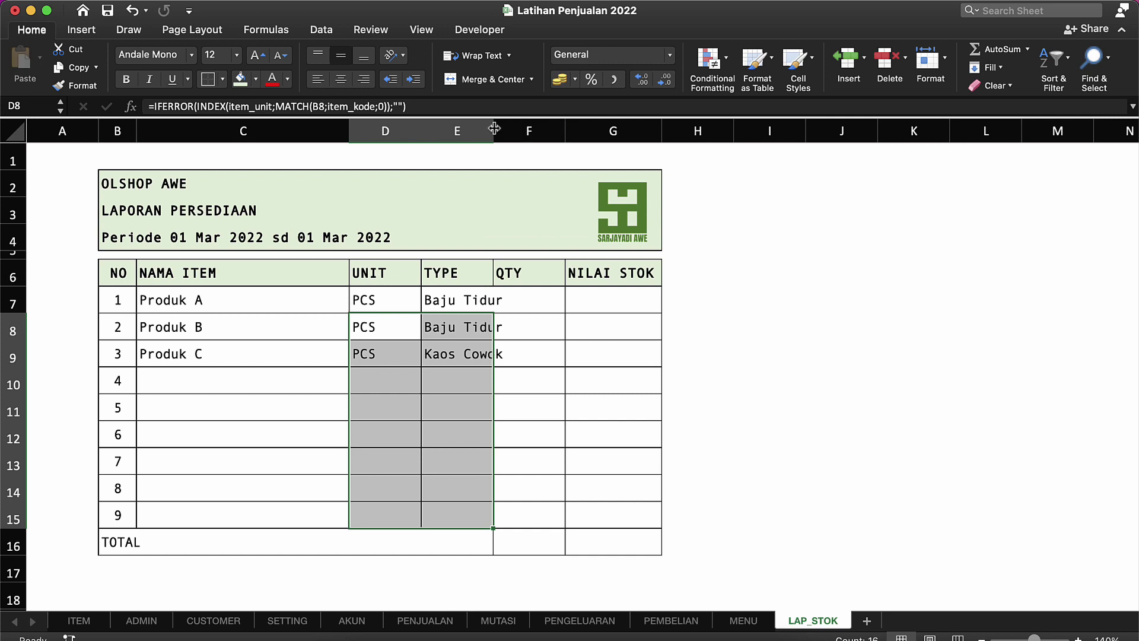
left_click_drag(493, 127, 576, 129)
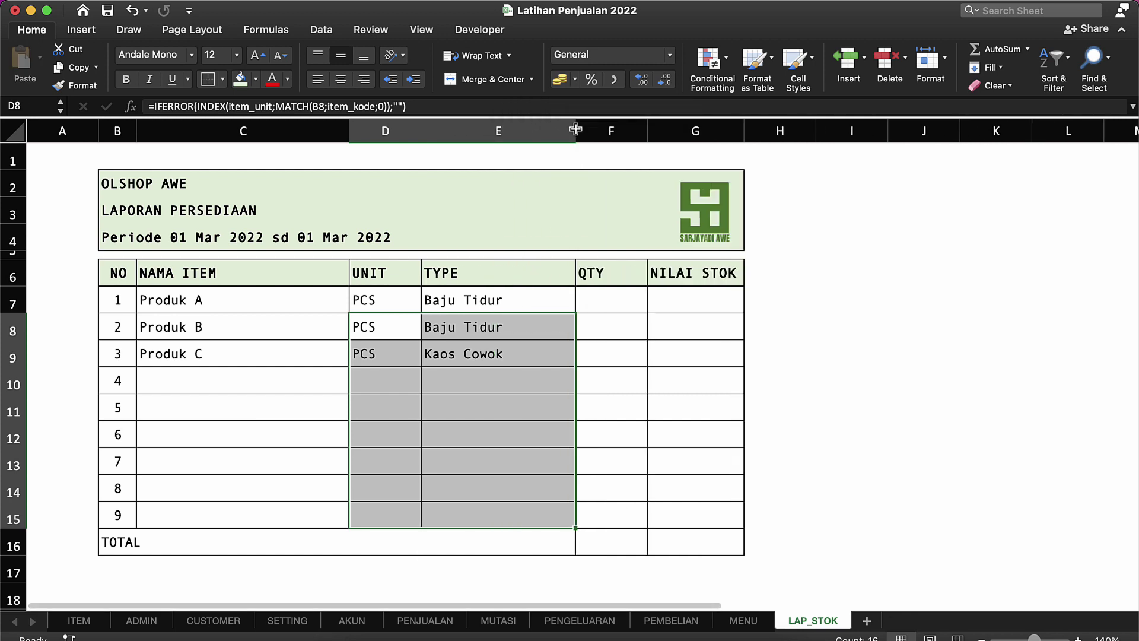
left_click(539, 325)
Review the empty QTY and NILAI STOK cells in row 7 against the report's period line.
left_click(602, 298)
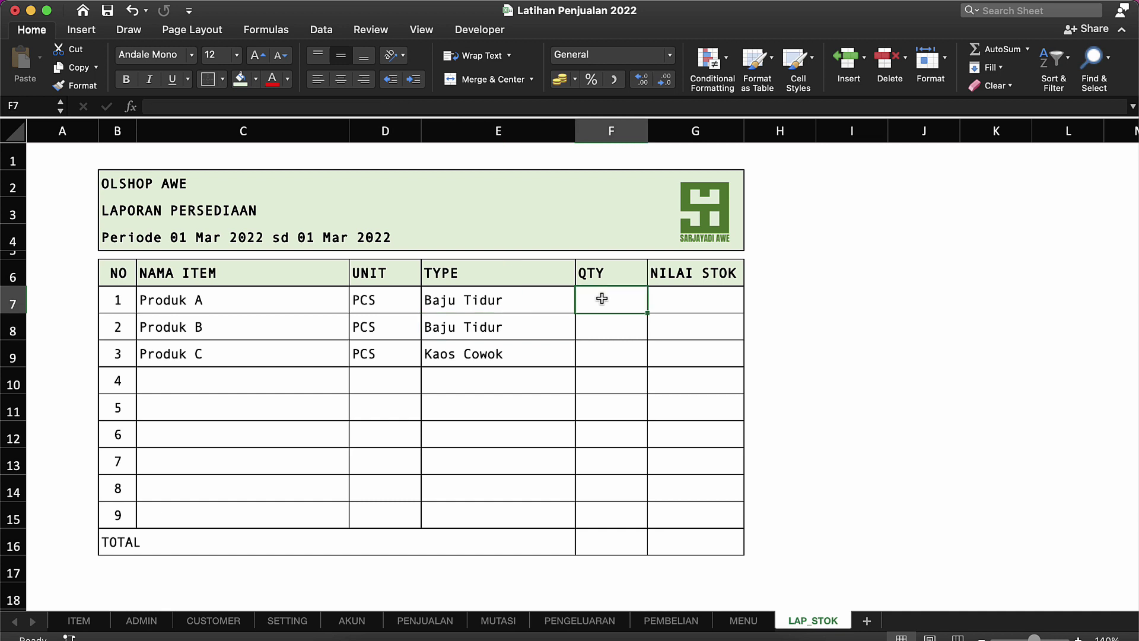
left_click(597, 279)
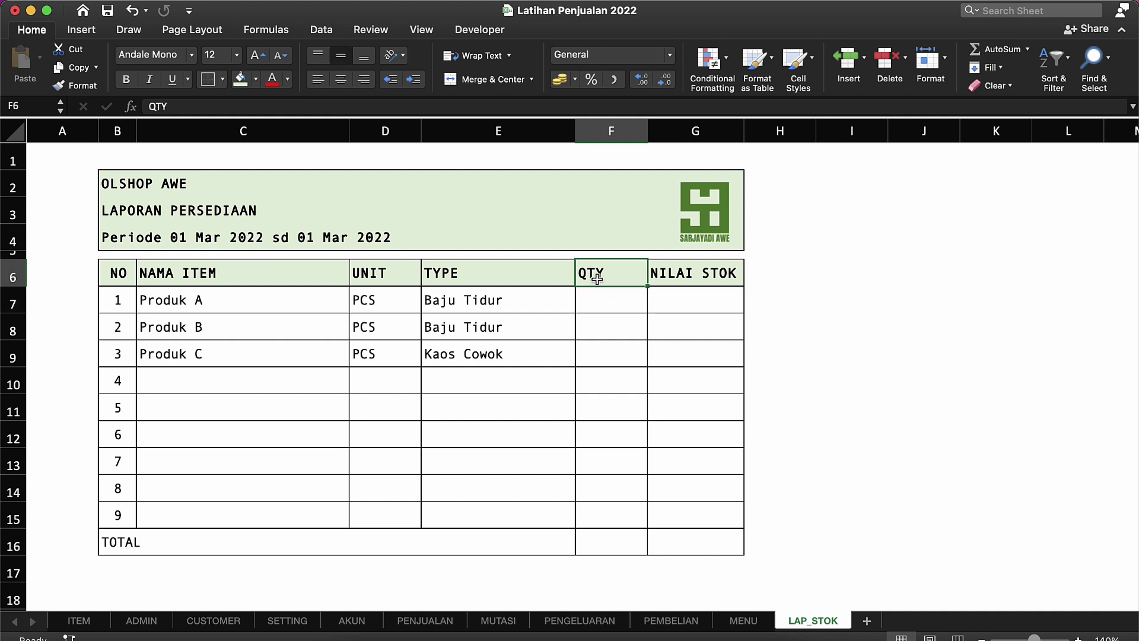
left_click(600, 300)
left_click(299, 245)
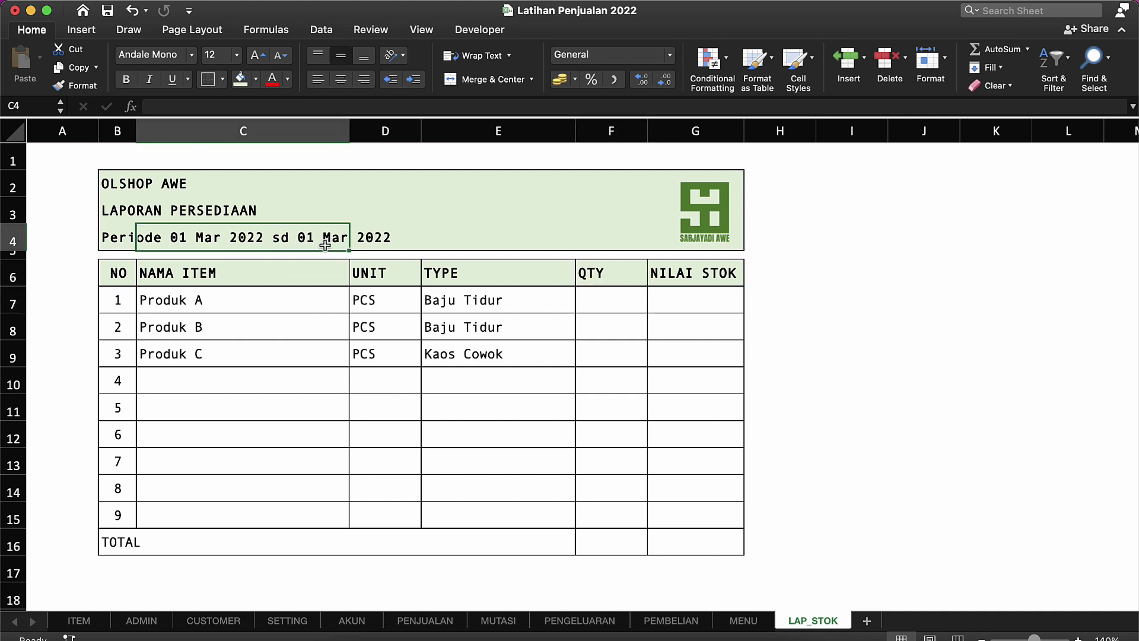
left_click(636, 311)
left_click(700, 298)
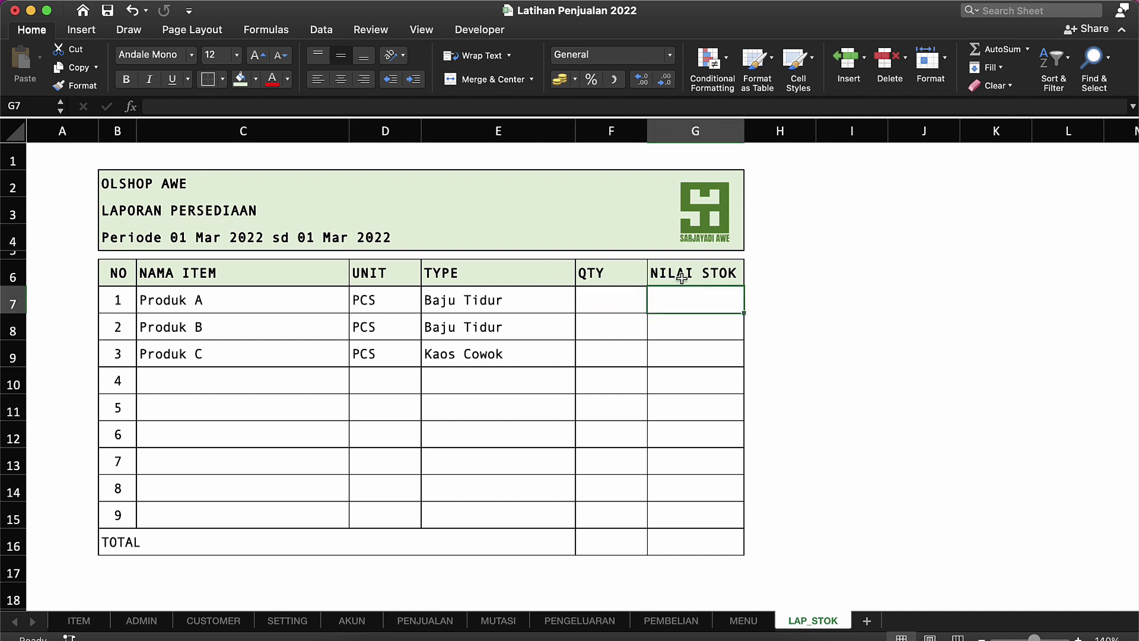
left_click(604, 295)
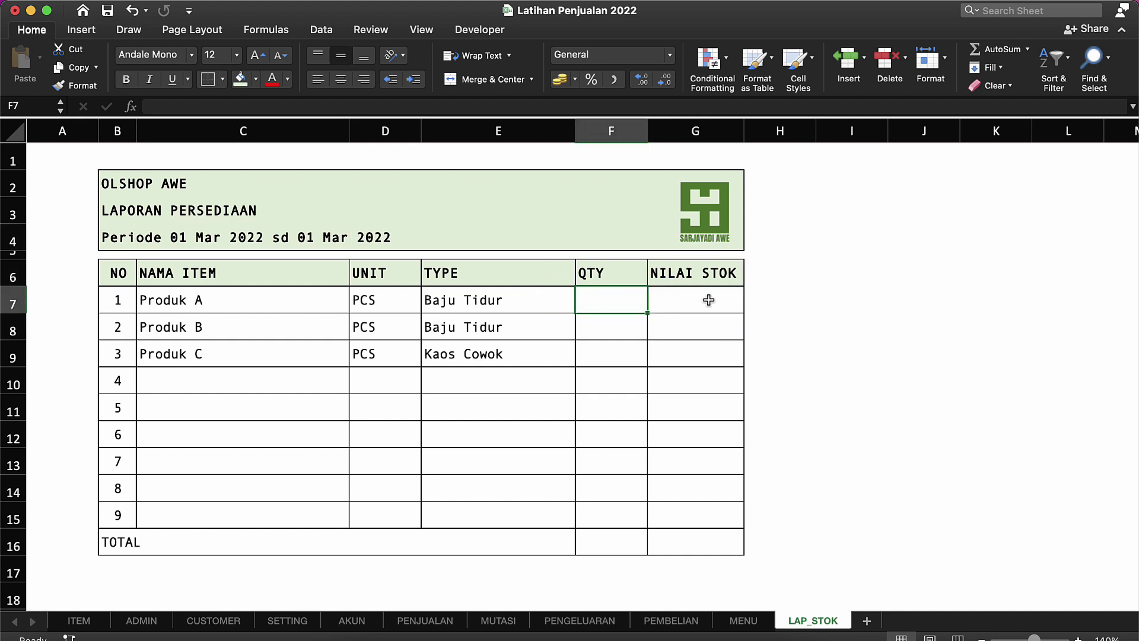
left_click(708, 300)
Start a SUMIF formula in F7 under the QTY heading.
left_click(600, 300)
type("=SUMI")
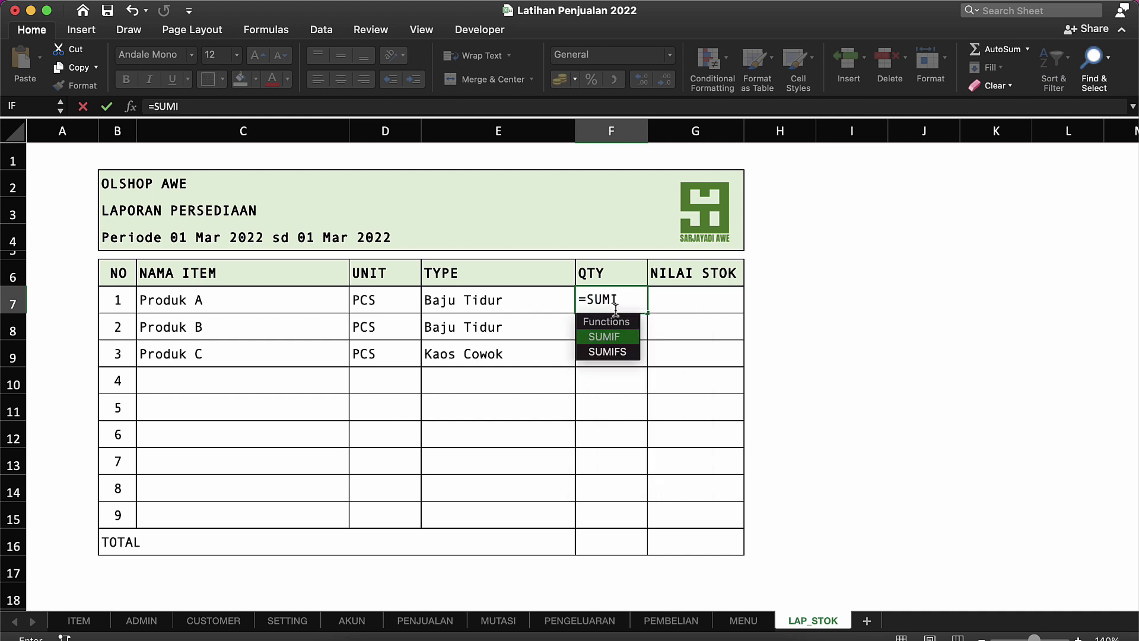
key("Down")
double_click(614, 337)
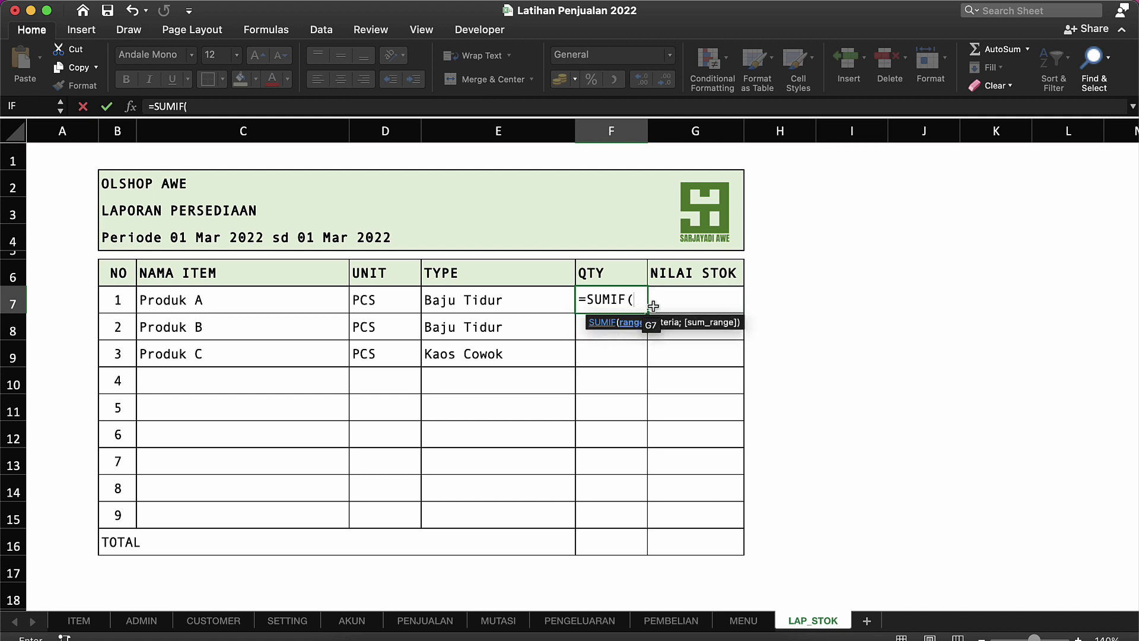
Set the named range item_nama as the criteria range of the SUMIF in F7.
type("IT")
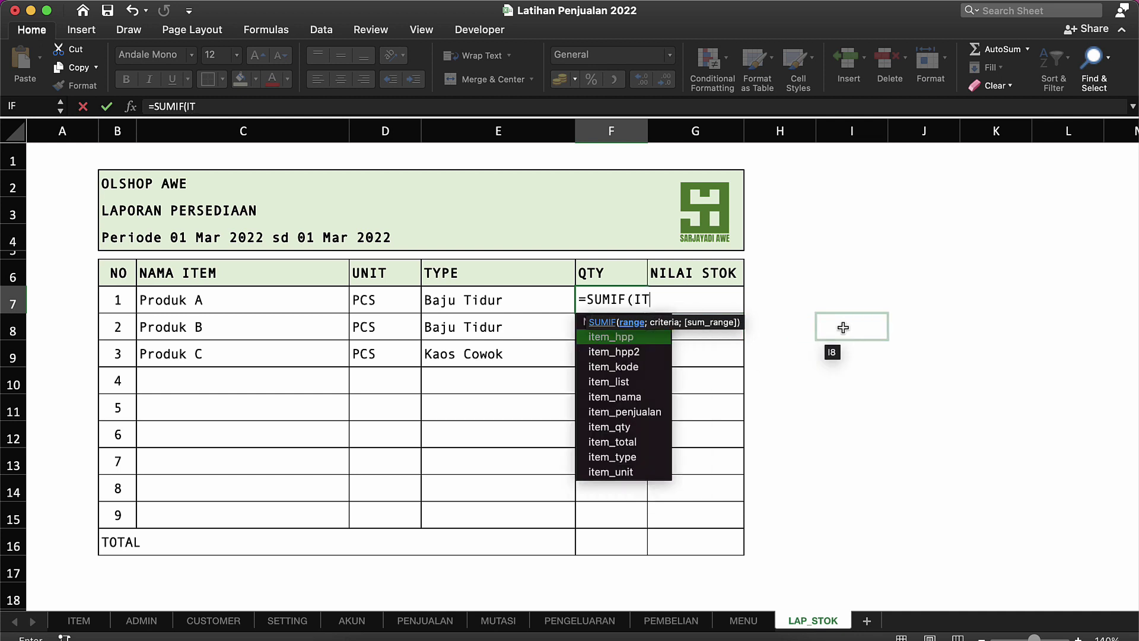
key("Down")
key("Down")
key("Down")
key("Down")
key("Down")
key("Down")
key("Up")
key("Up")
key("Up")
key("Up")
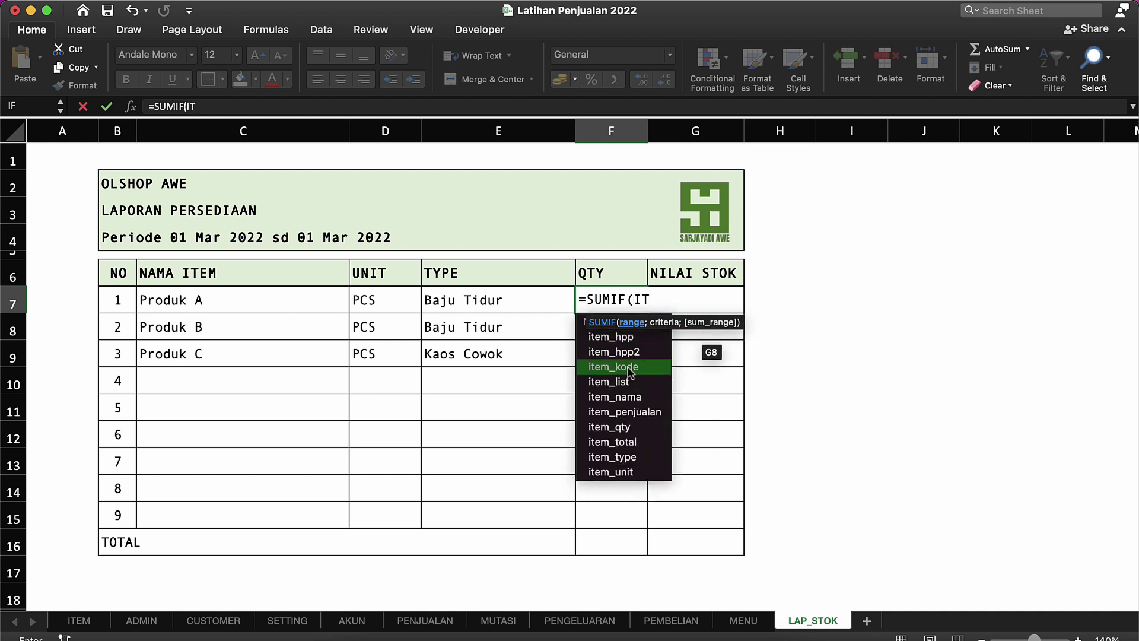
double_click(637, 397)
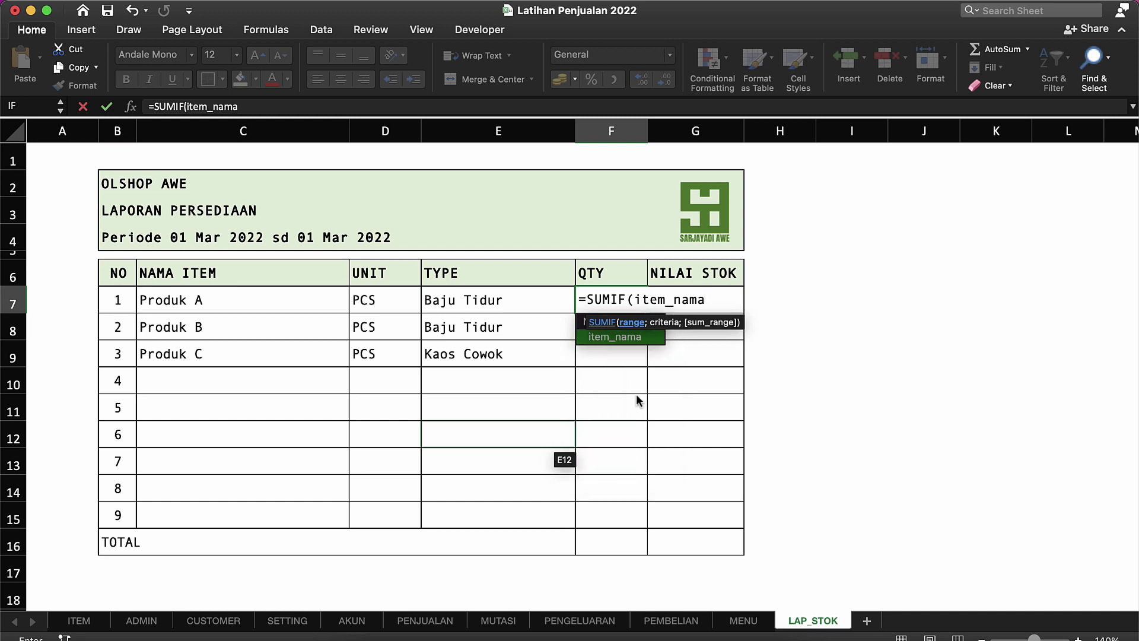
Complete the SUMIF in F7 with C7 as the criterion and item_qty as the sum range.
type(";")
left_click(243, 301)
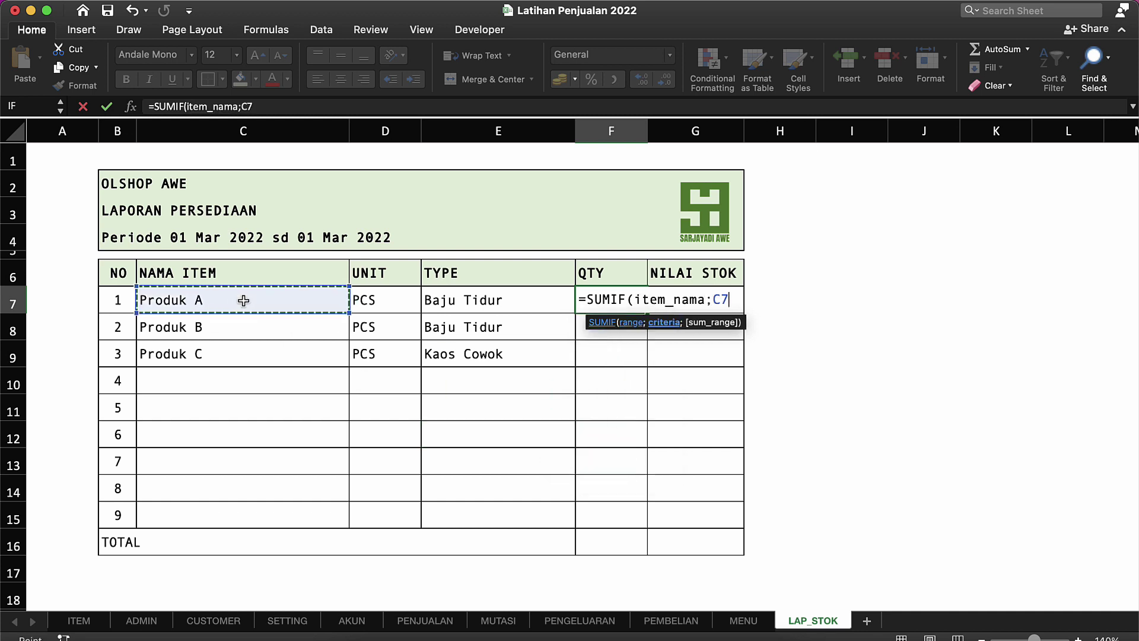
type(";")
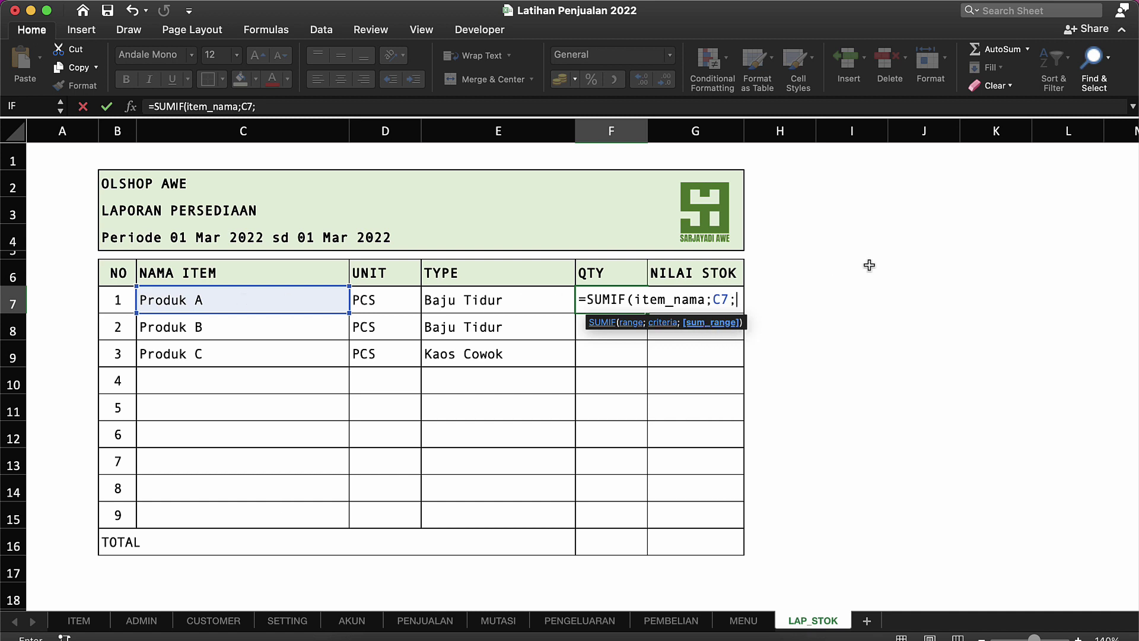
type("item_qty")
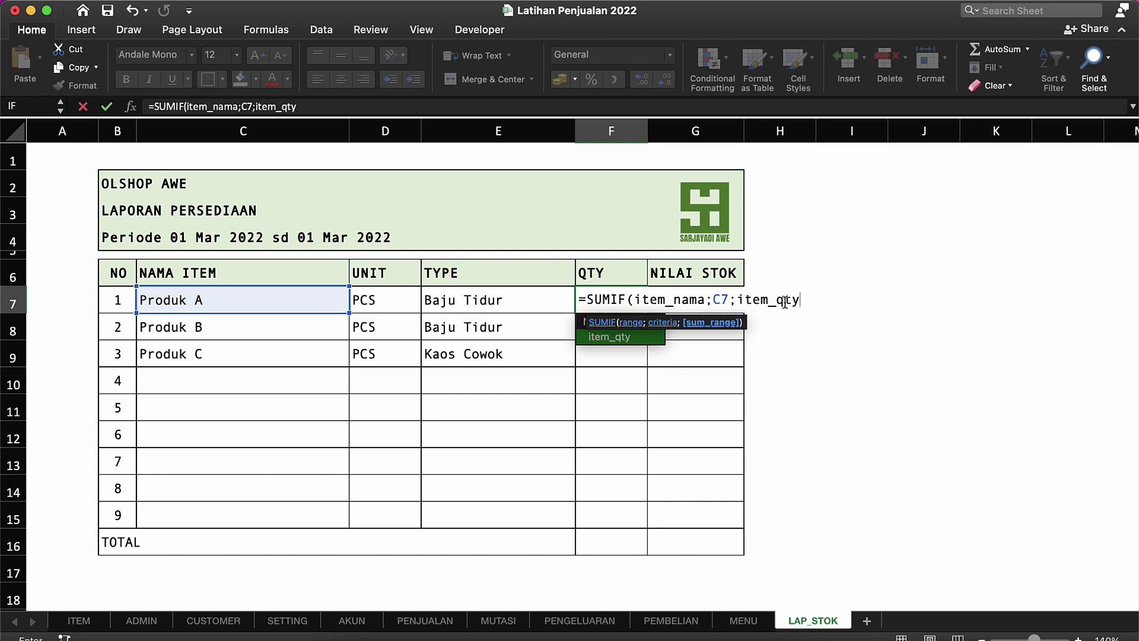
type(")")
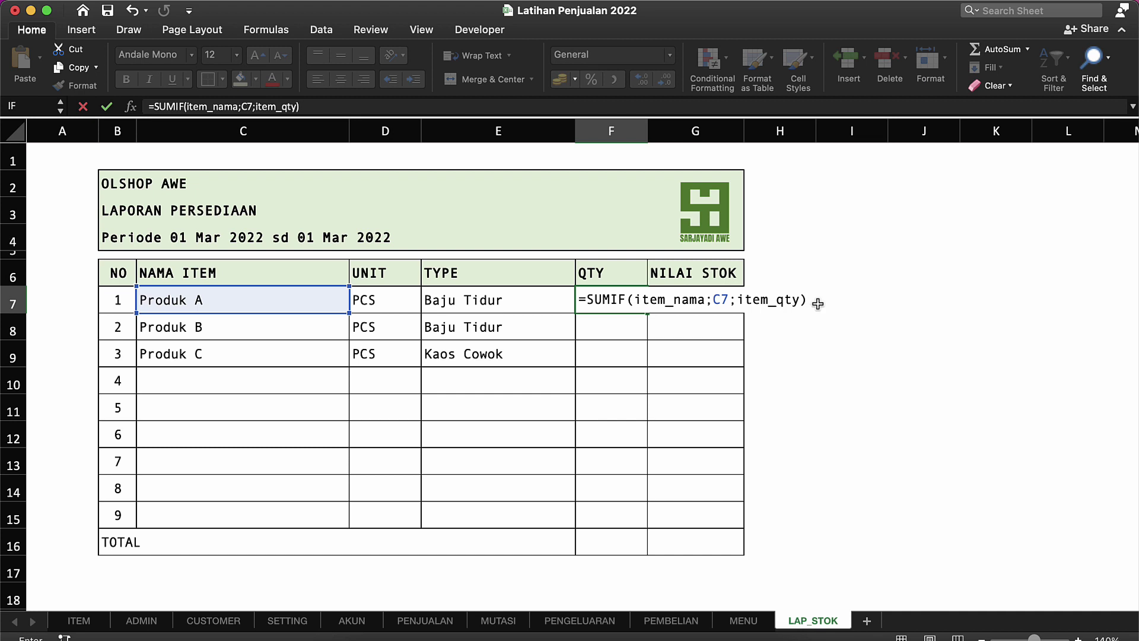
Add a SUMIFS term to the F7 formula with Beli_qty as its sum range.
type("+")
type("SUM")
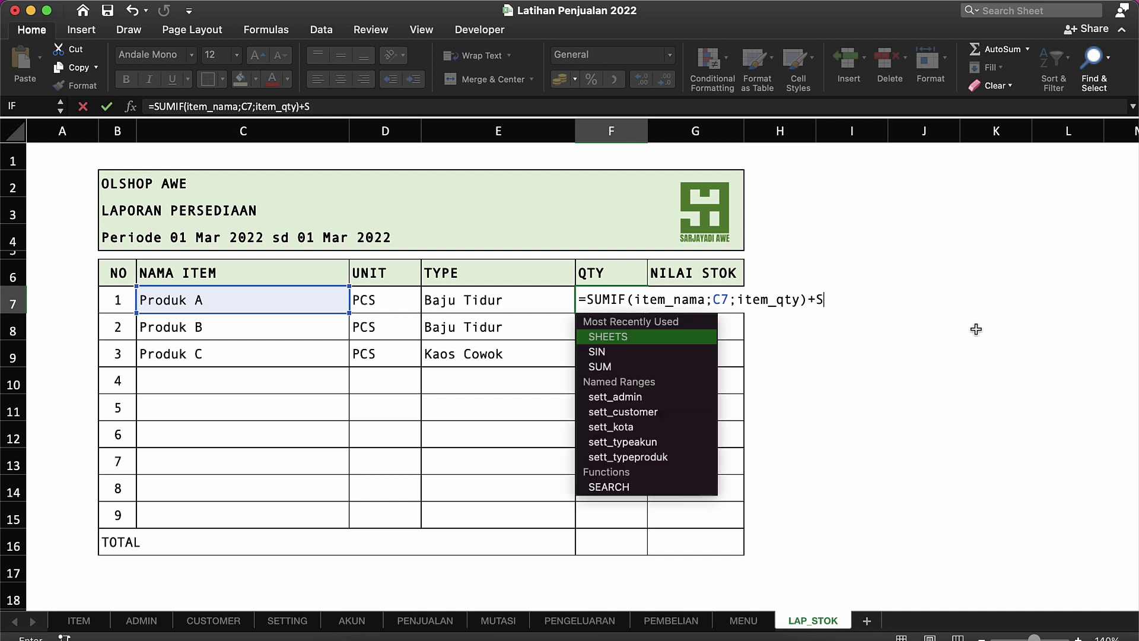
type("IF")
key("BackSpace")
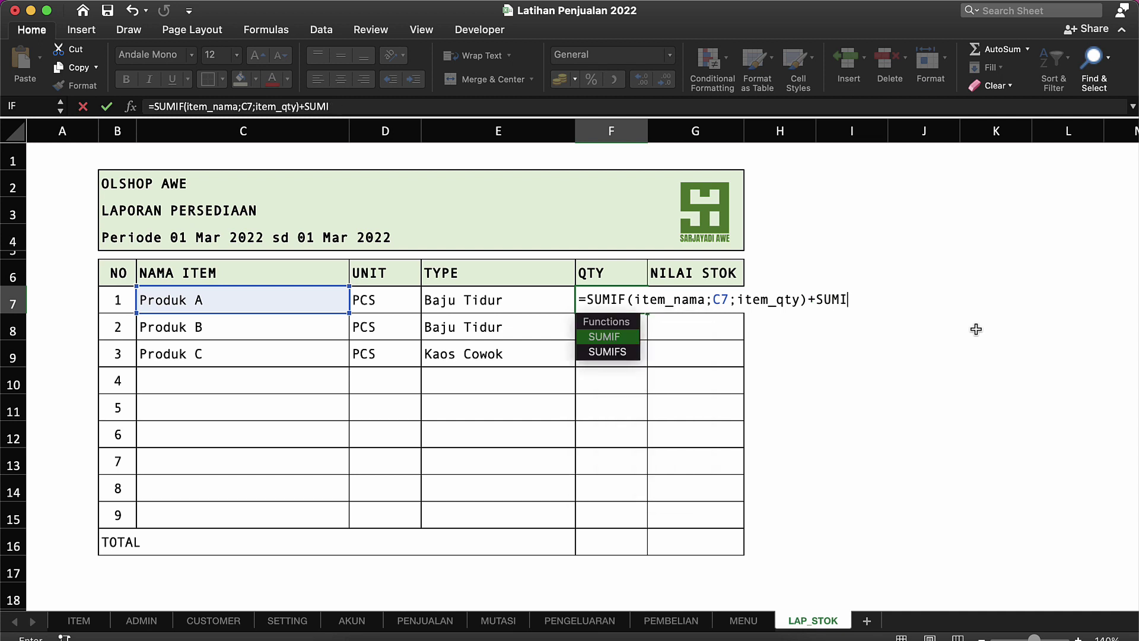
type("FS")
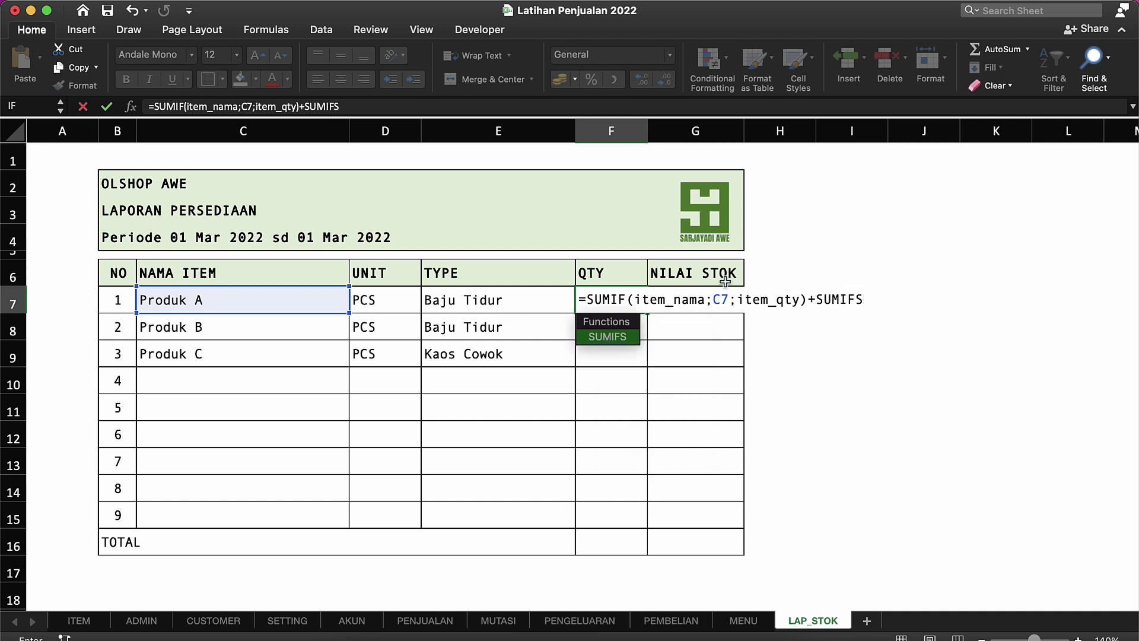
type("(")
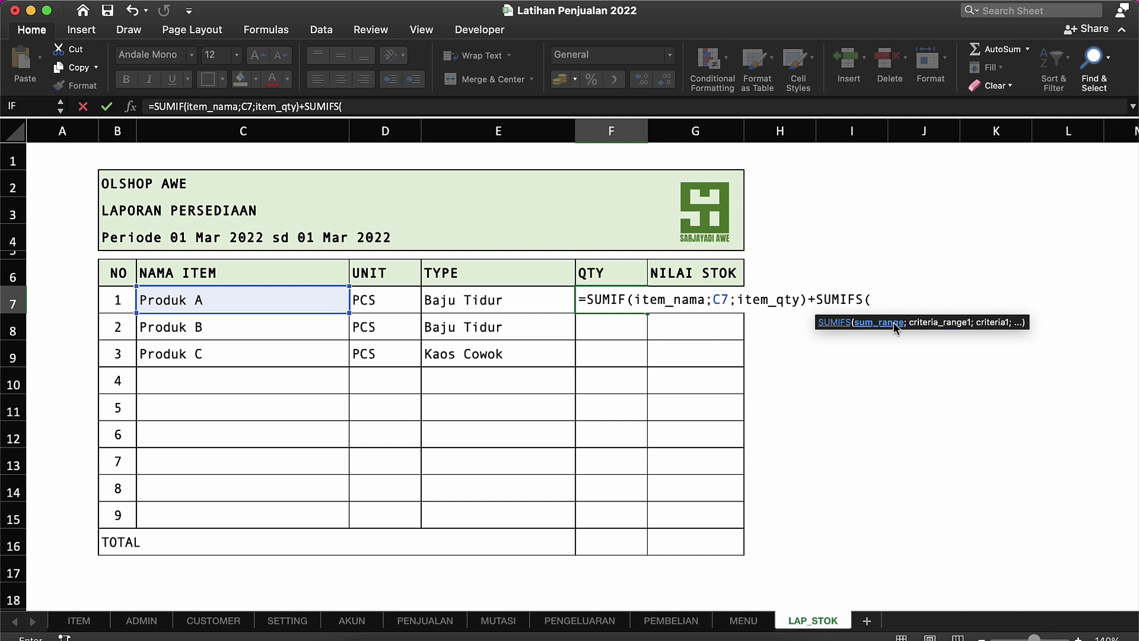
type("PU")
key("BackSpace")
key("BackSpace")
type("B")
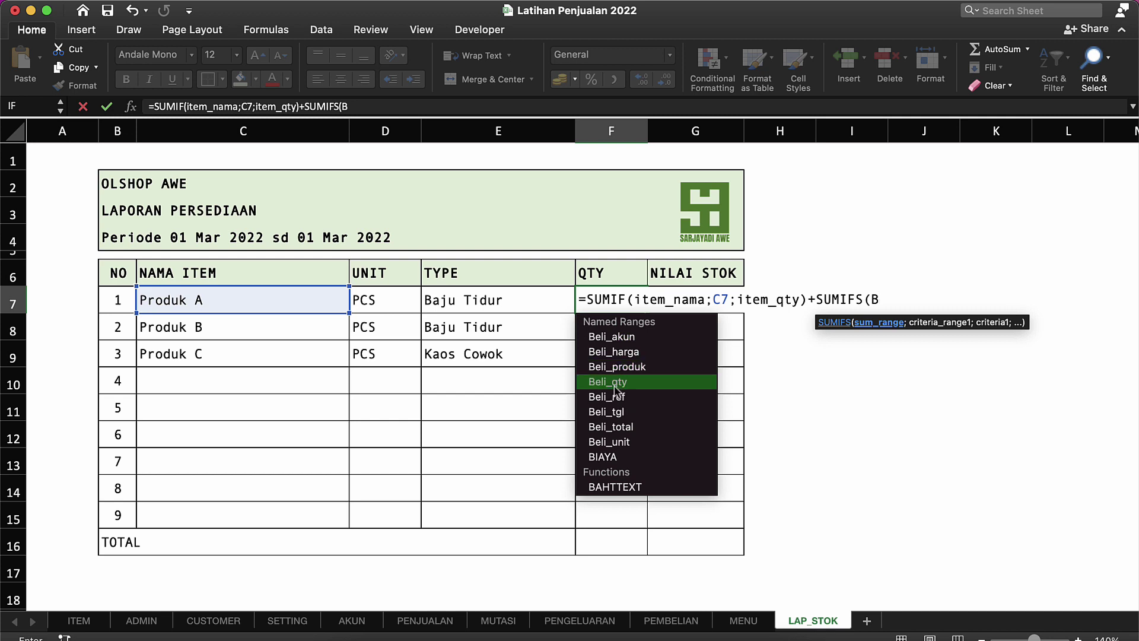
double_click(614, 382)
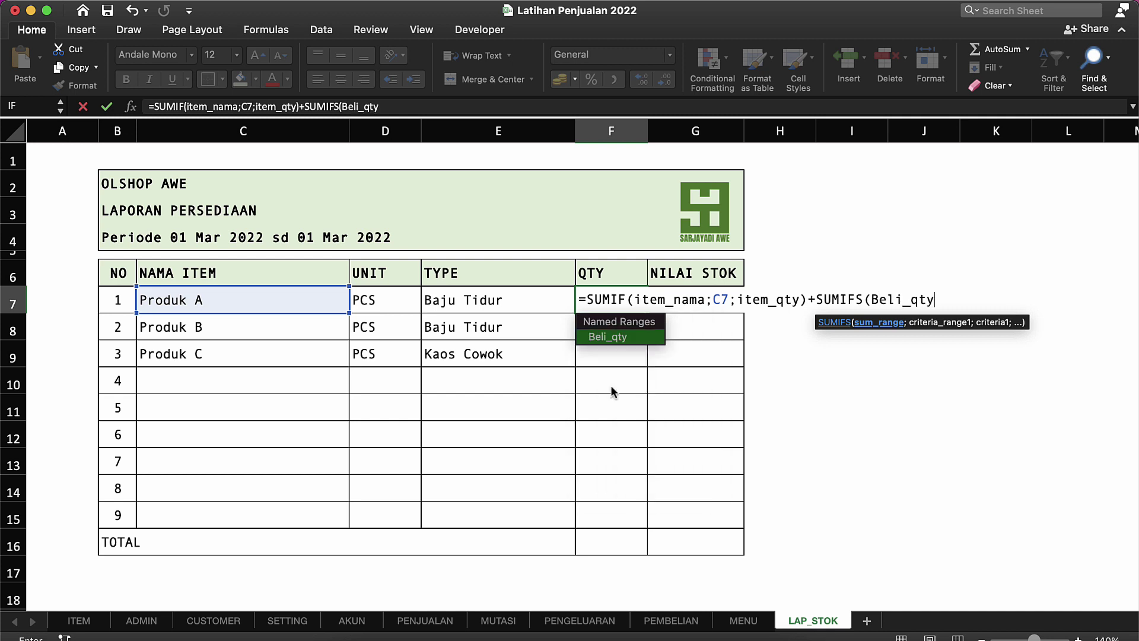
type(";")
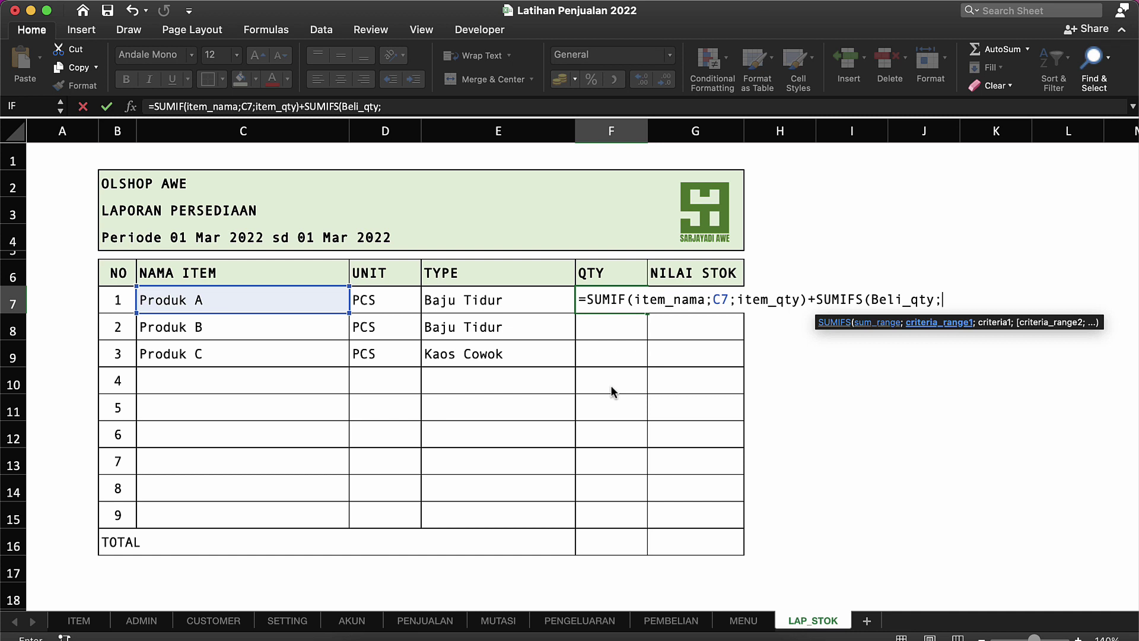
Give the SUMIFS its first condition, matching Beli_produk to the item name in C7.
type("BE")
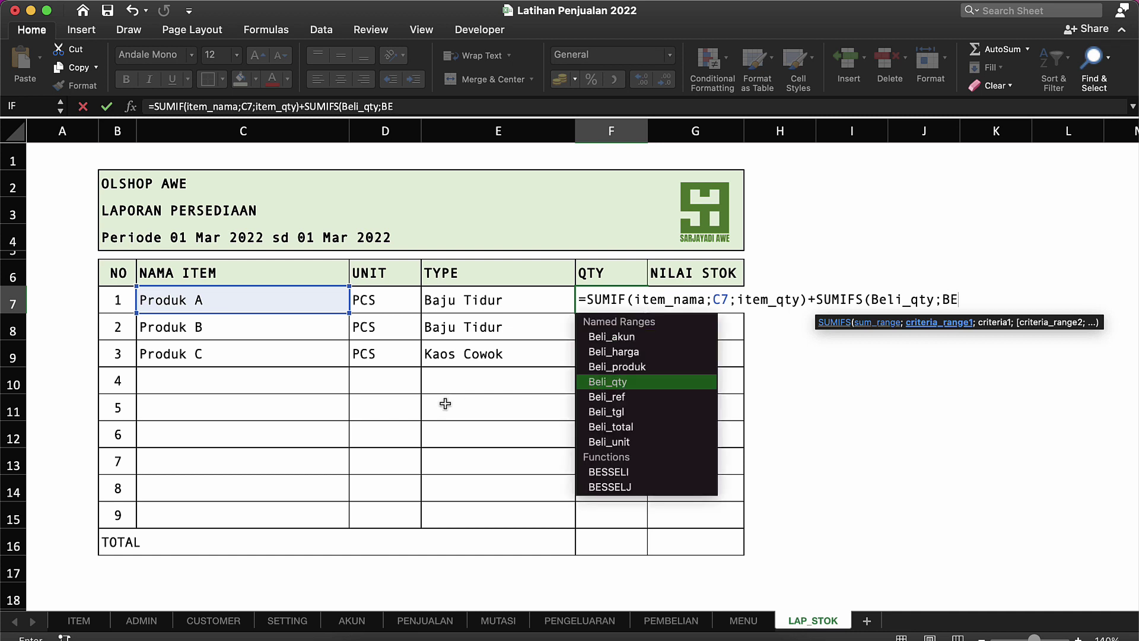
double_click(629, 369)
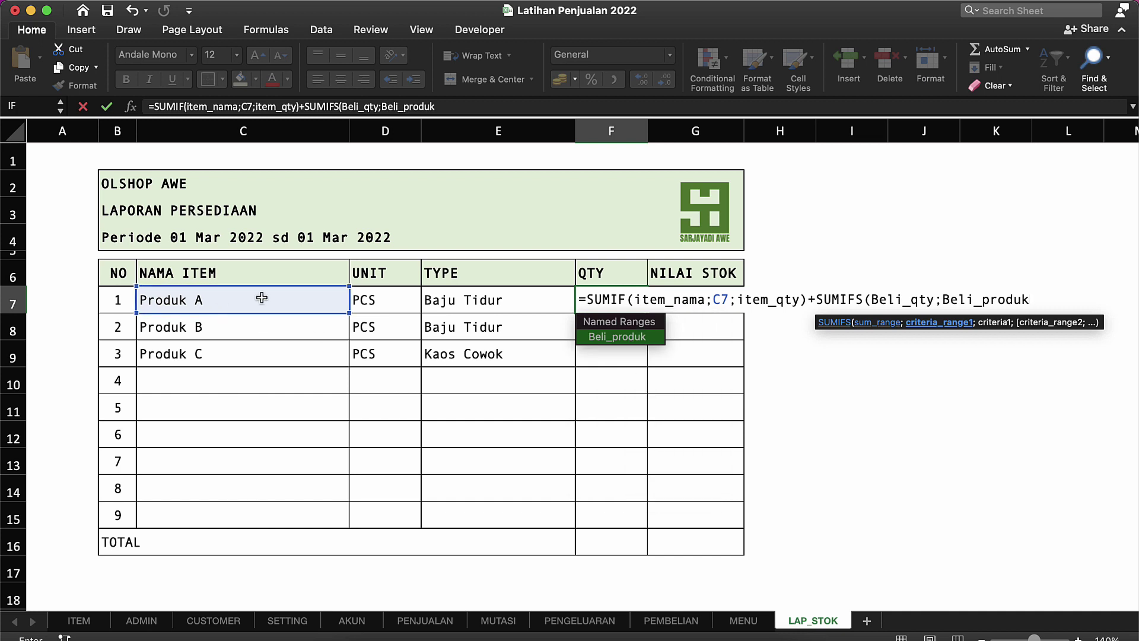
type(";")
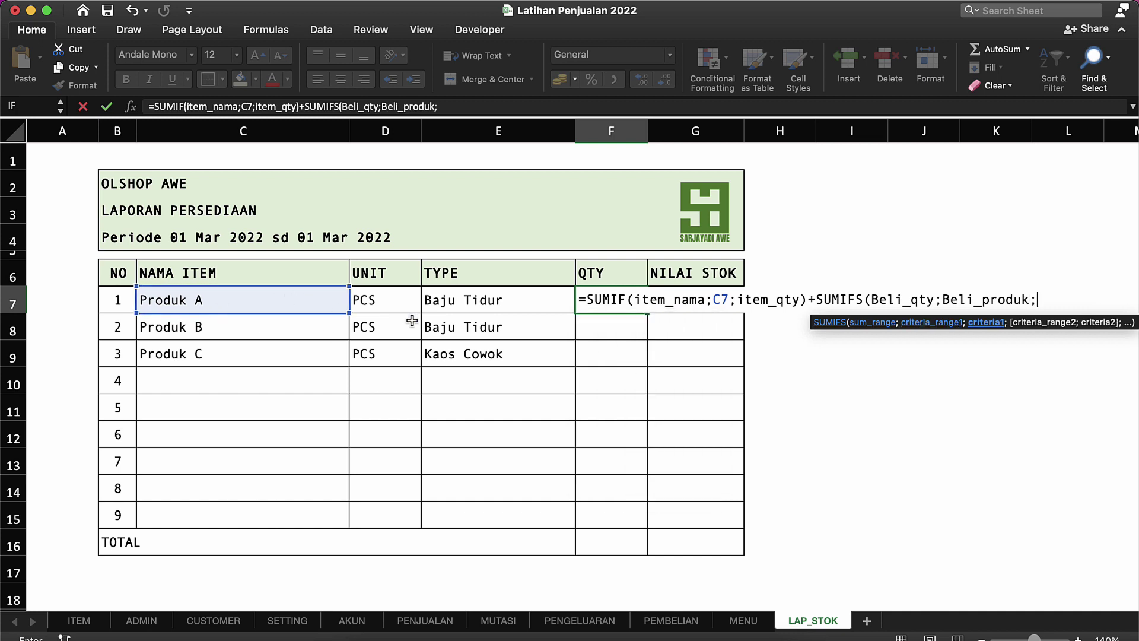
left_click(239, 303)
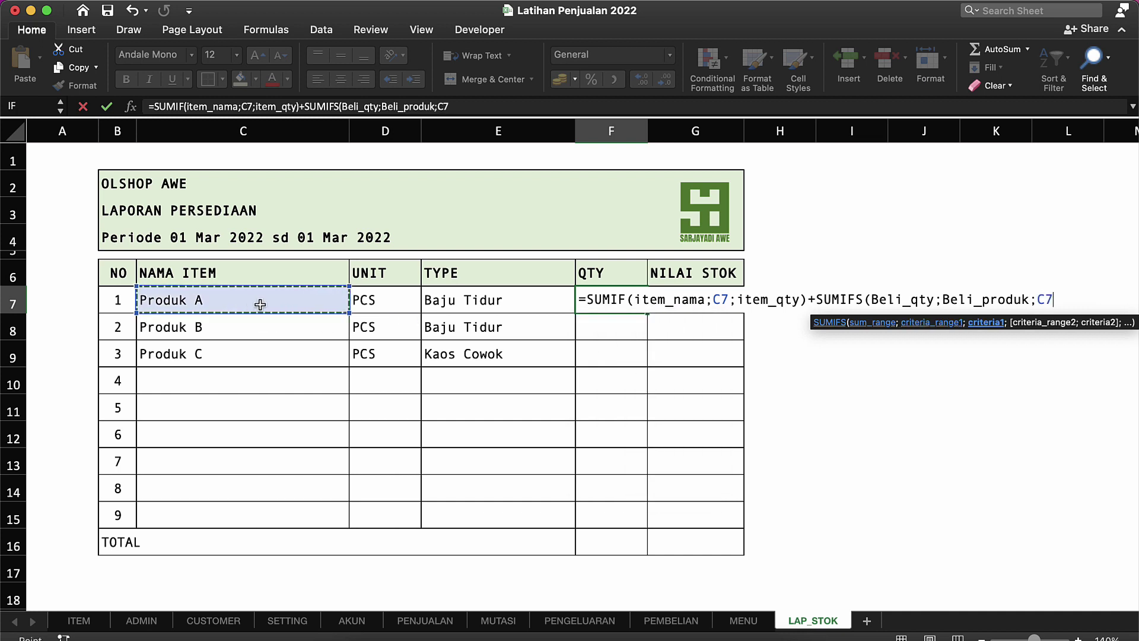
type(";")
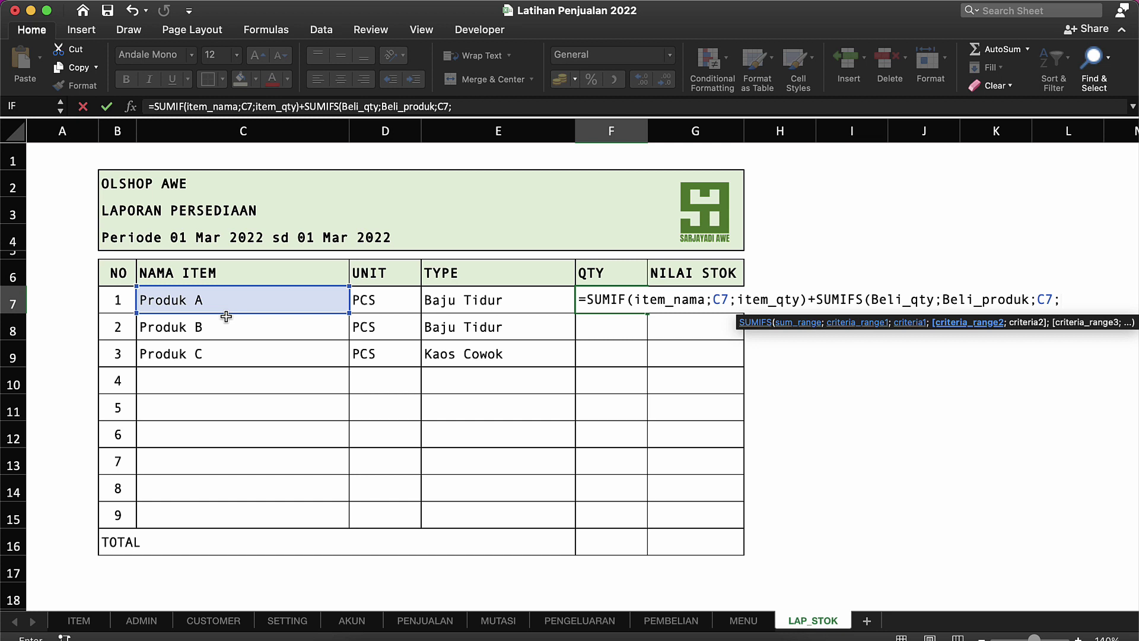
Add the SUMIFS date condition Beli_tgl with "<="&akhir and close the function, followed by a minus sign.
type("BELI")
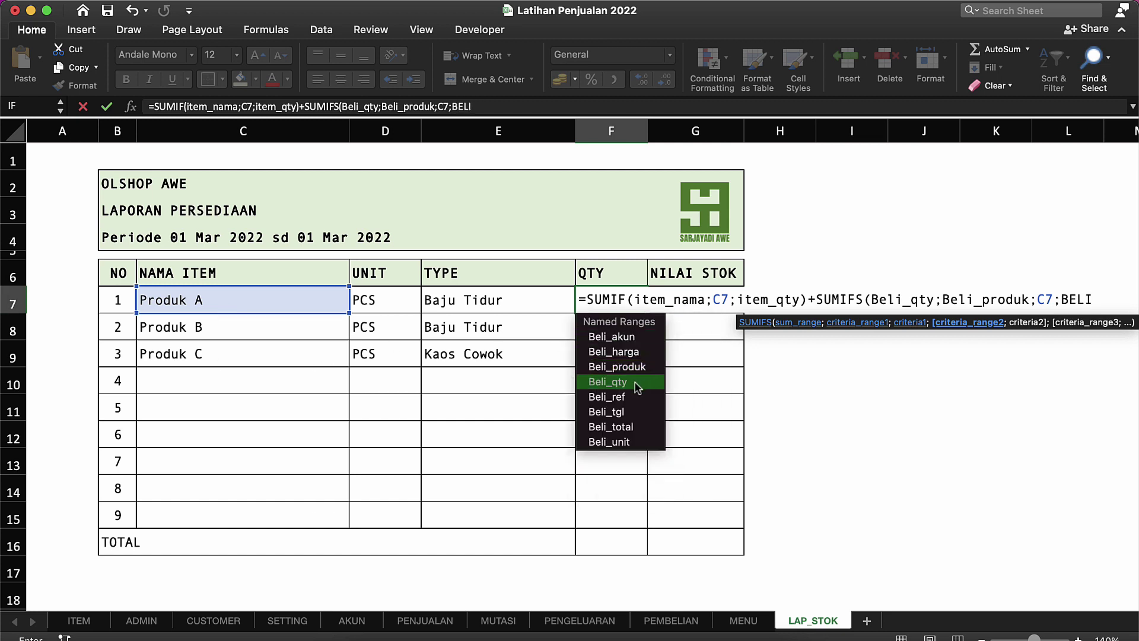
double_click(617, 411)
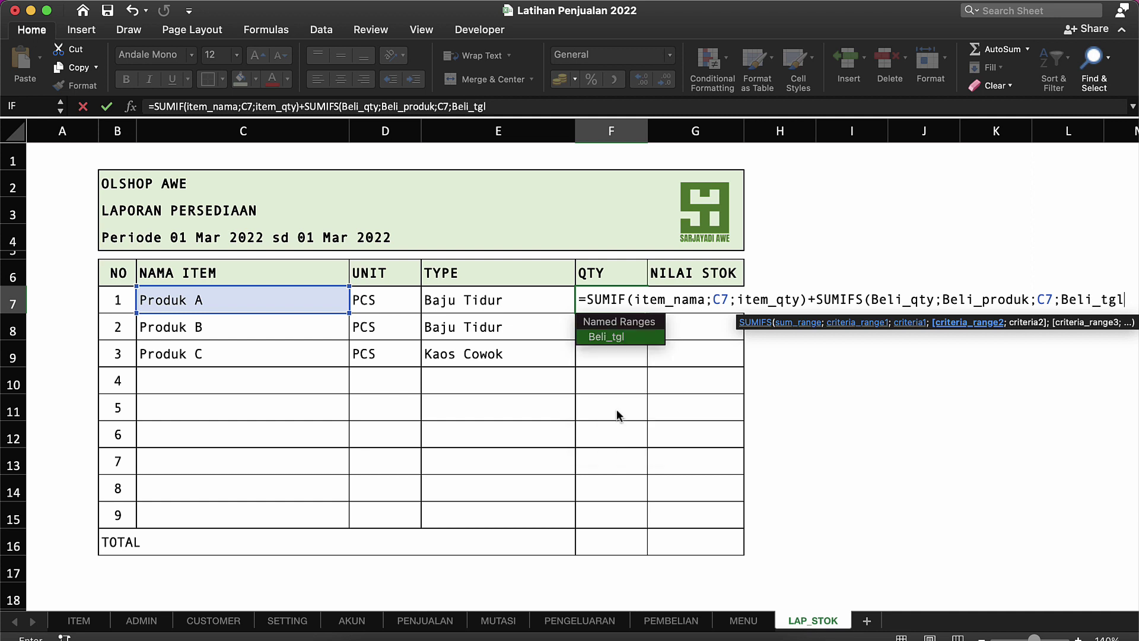
type(";")
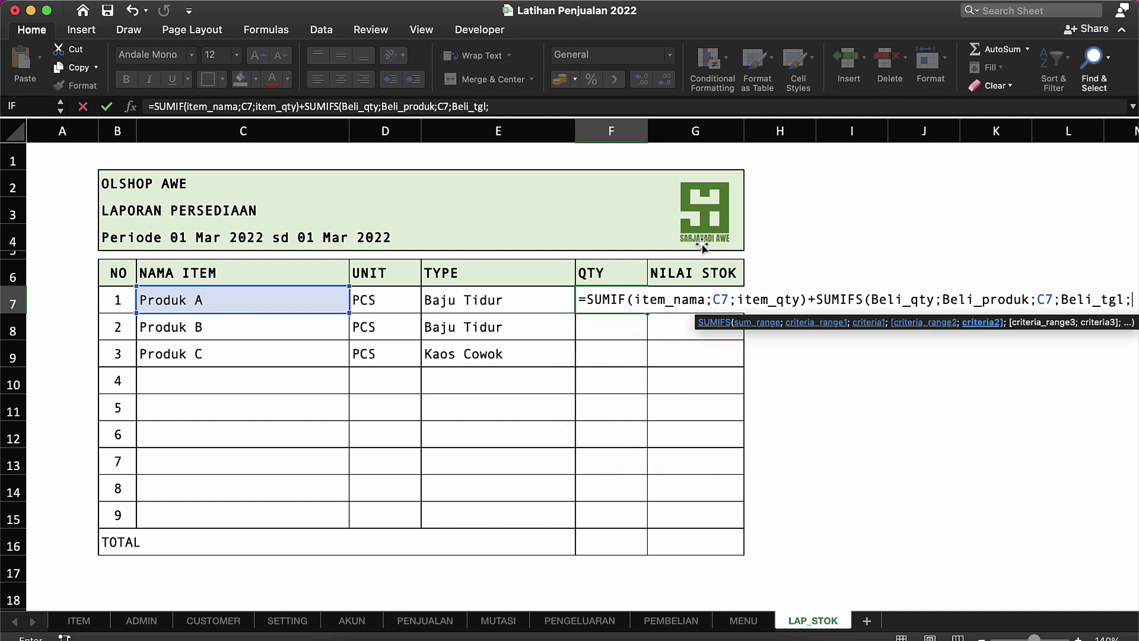
type("\"<=")
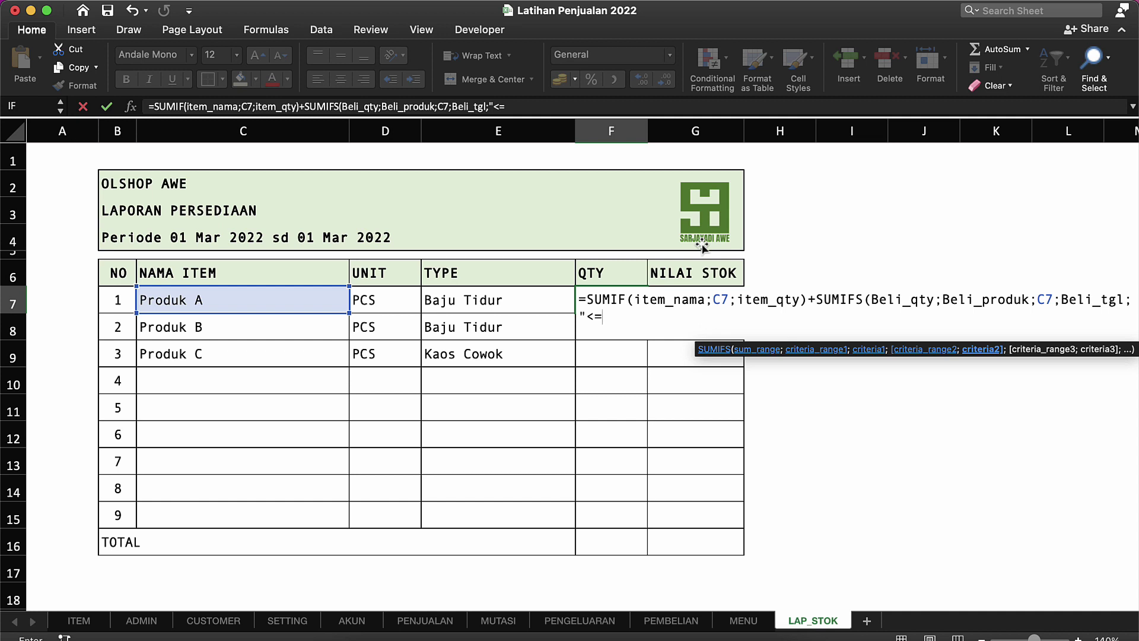
type("\"&AK")
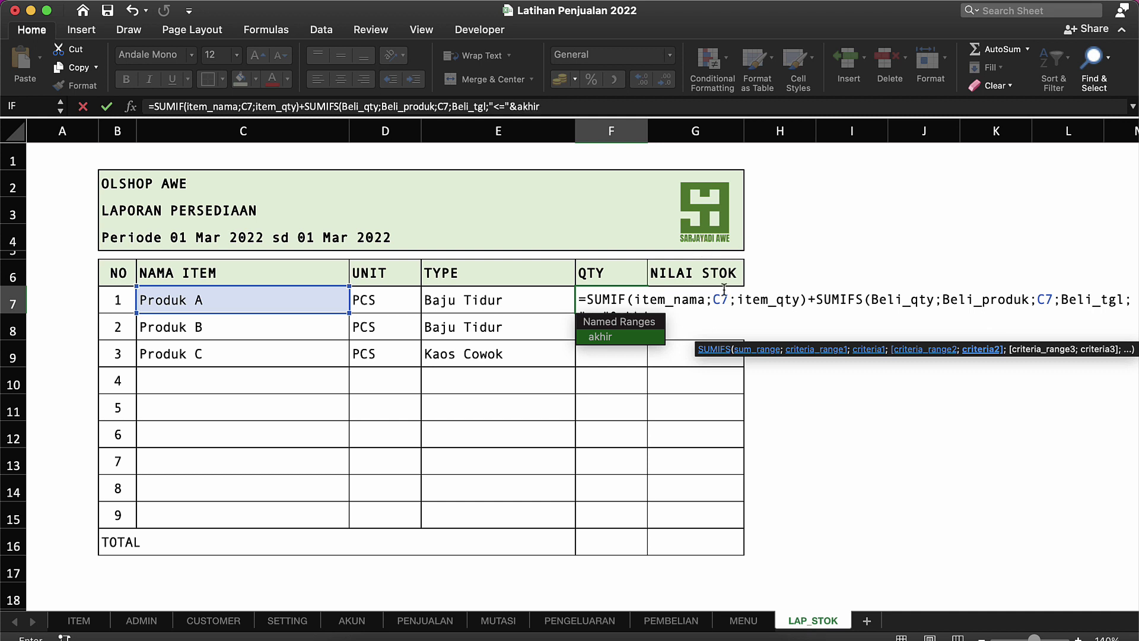
double_click(624, 339)
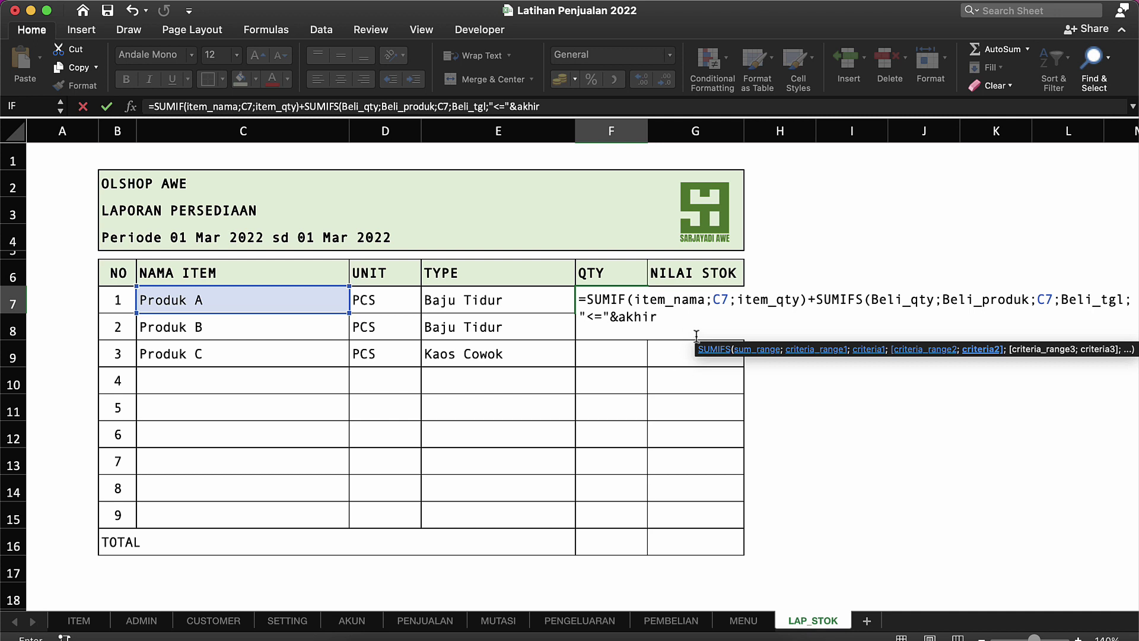
type(")-SUMIFS(S")
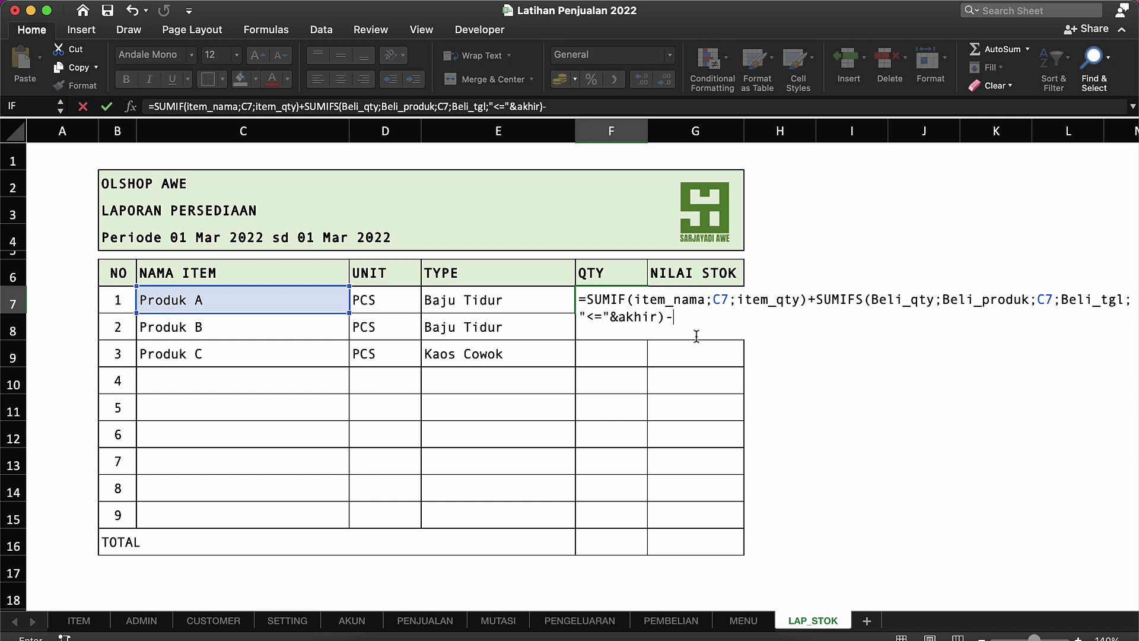
Try to subtract another SUMIFS in the F7 formula, taking its sum range from the PENJUALAN sheet.
type("SUMI")
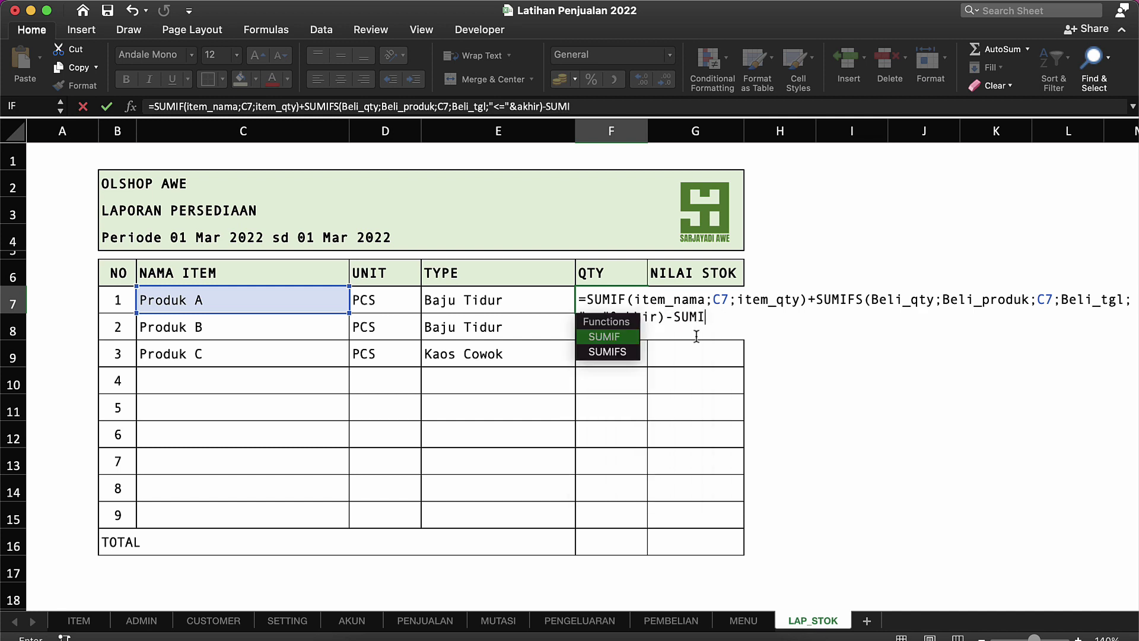
type("FS(")
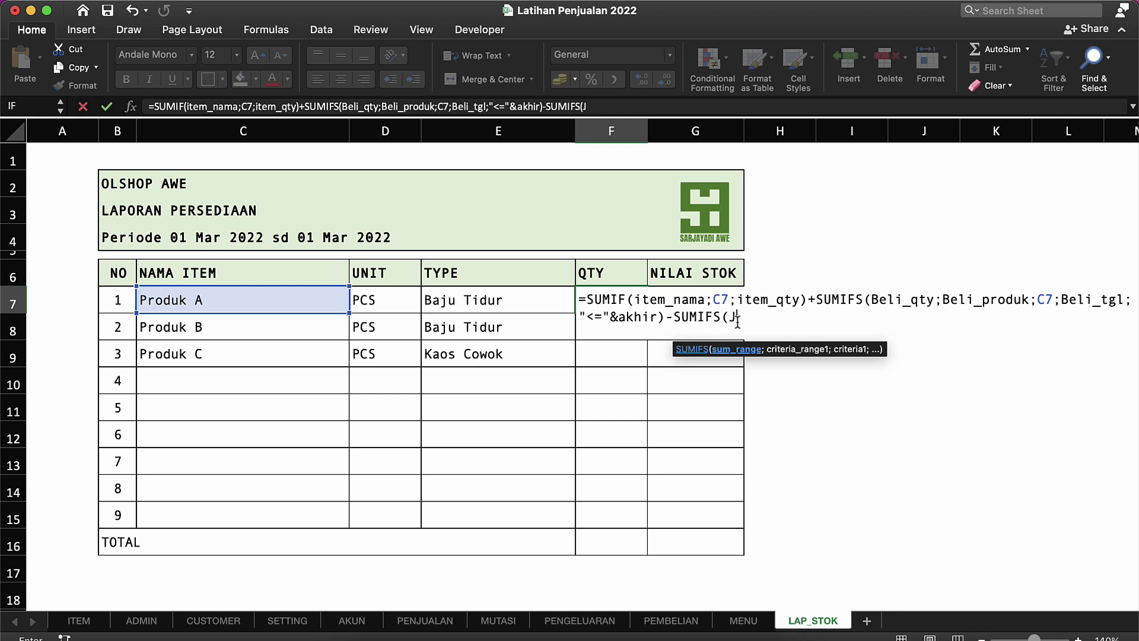
type("S")
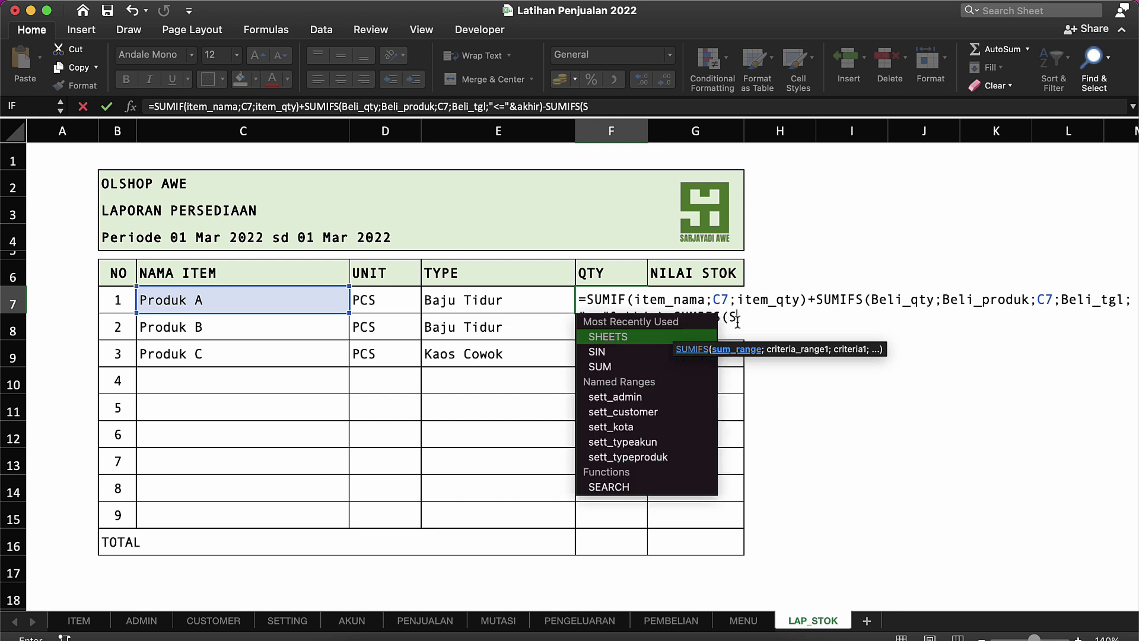
key("Escape")
key("BackSpace")
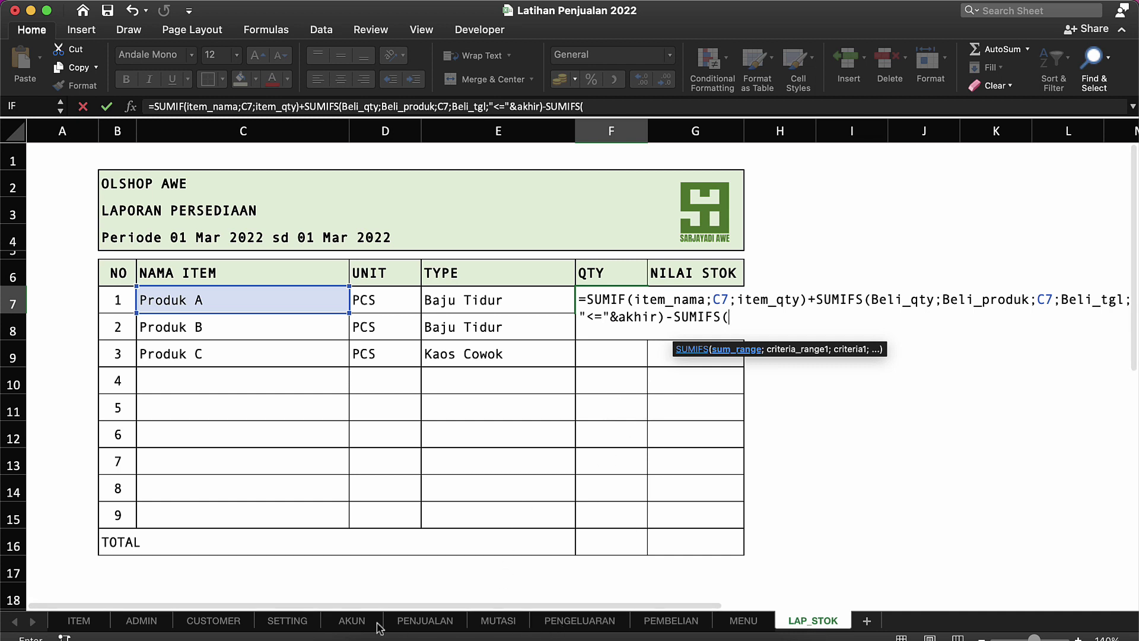
left_click(415, 621)
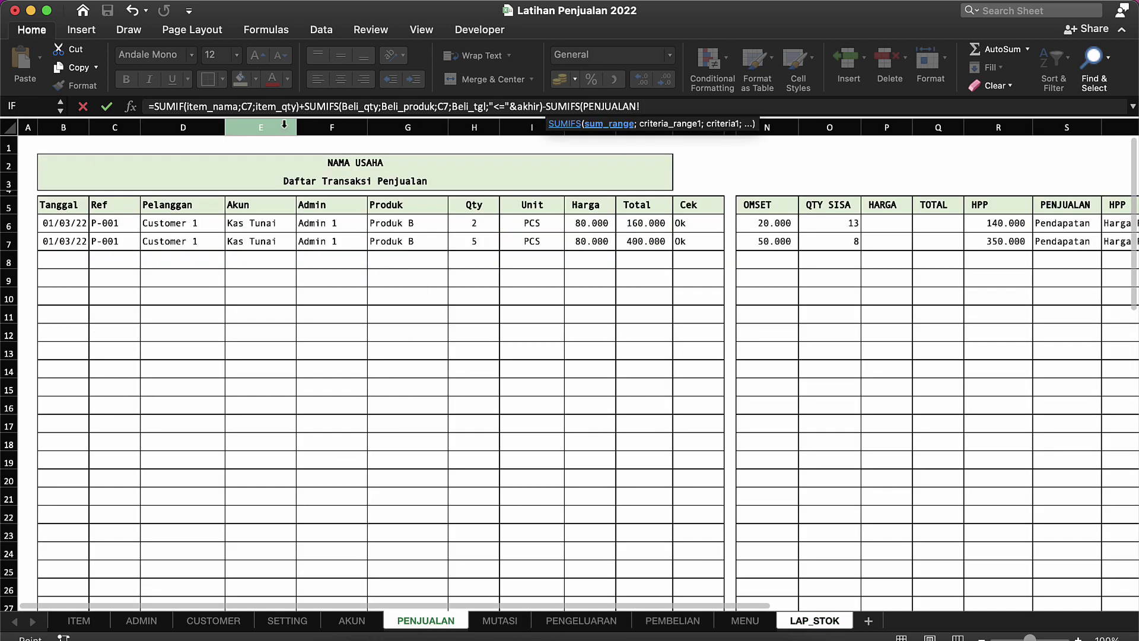
left_click(262, 130)
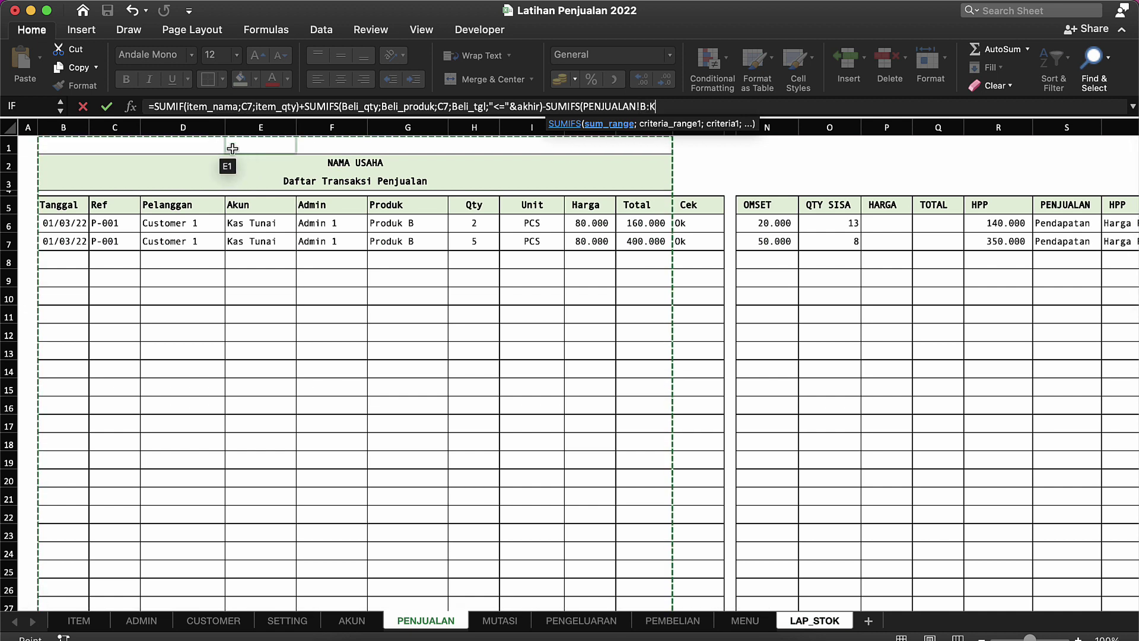
Delete the unfinished subtracted SUMIFS from the F7 formula, keeping everything through "<="&akhir), and commit the formula.
key("BackSpace")
key("BackSpace")
key("BackSpace")
key("BackSpace")
key("BackSpace")
key("BackSpace")
key("BackSpace")
key("BackSpace")
key("BackSpace")
key("BackSpace")
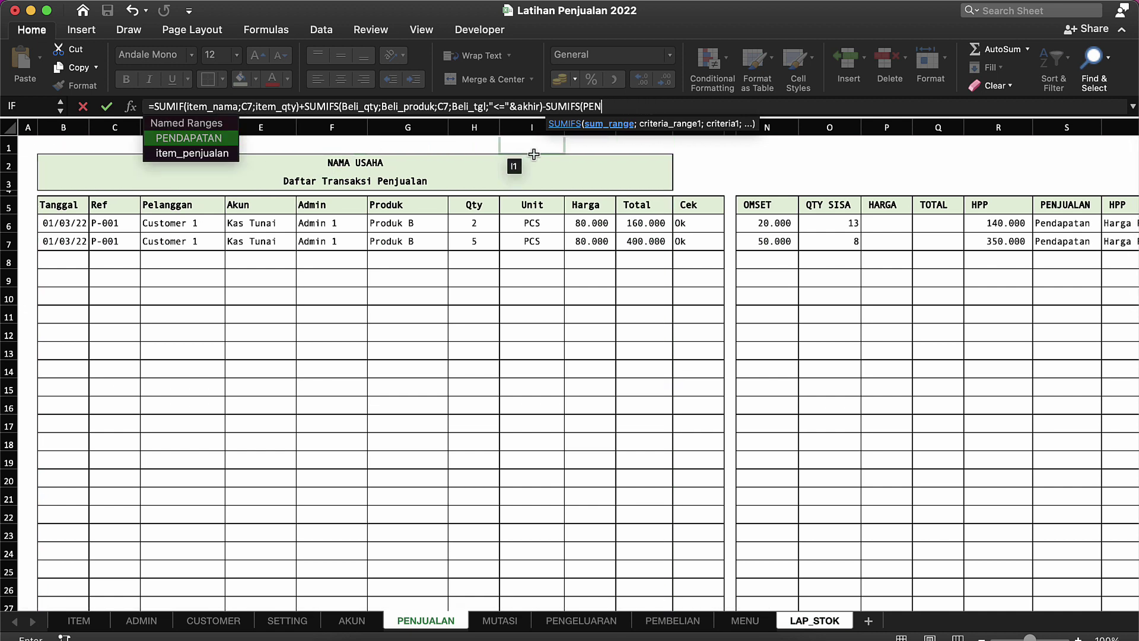
key("BackSpace")
key("BackSpace")
key("BackSpace")
key("BackSpace")
key("BackSpace")
key("BackSpace")
key("BackSpace")
key("BackSpace")
key("BackSpace")
key("BackSpace")
key("BackSpace")
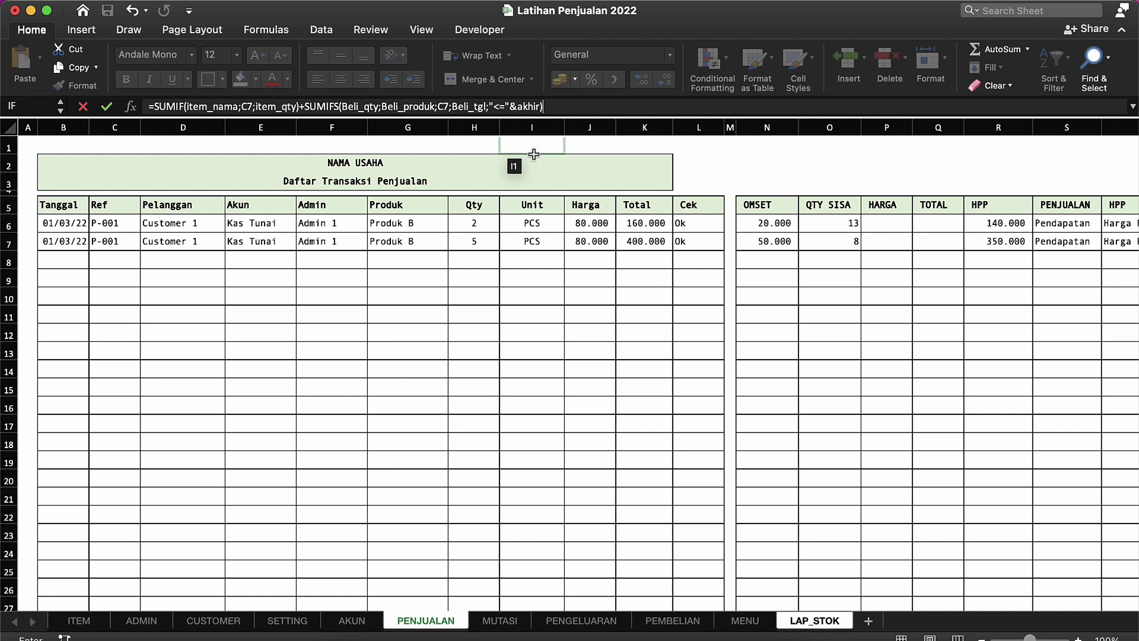
key("Return")
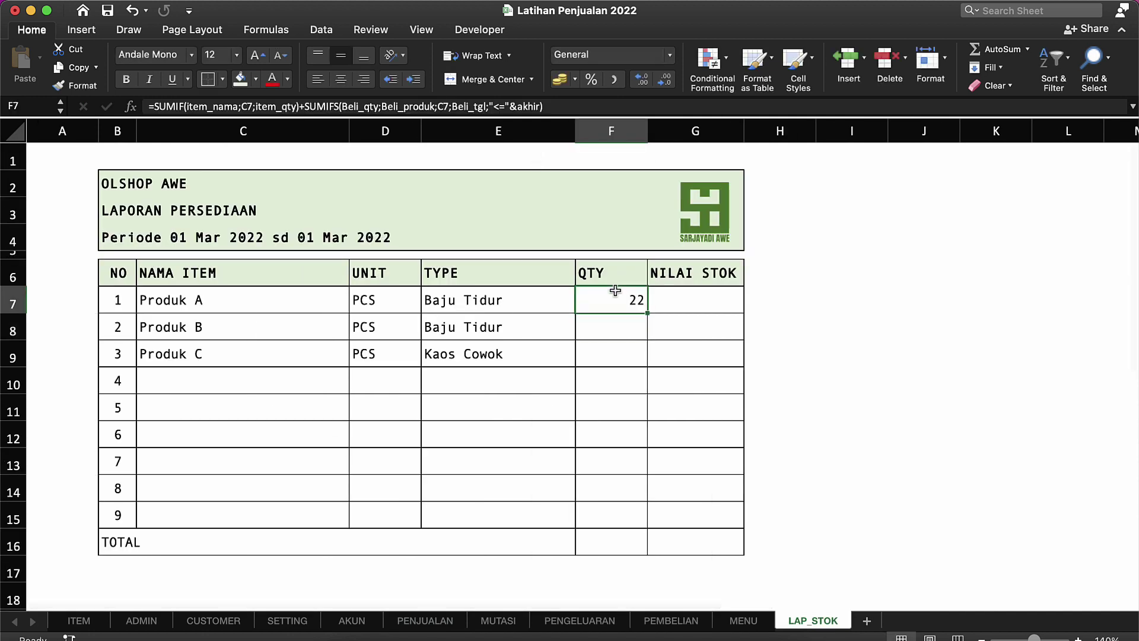
Check the sales rows on the PENJUALAN sheet and the opening quantity of Produk A on the ITEM sheet.
left_click(425, 620)
left_click(163, 237)
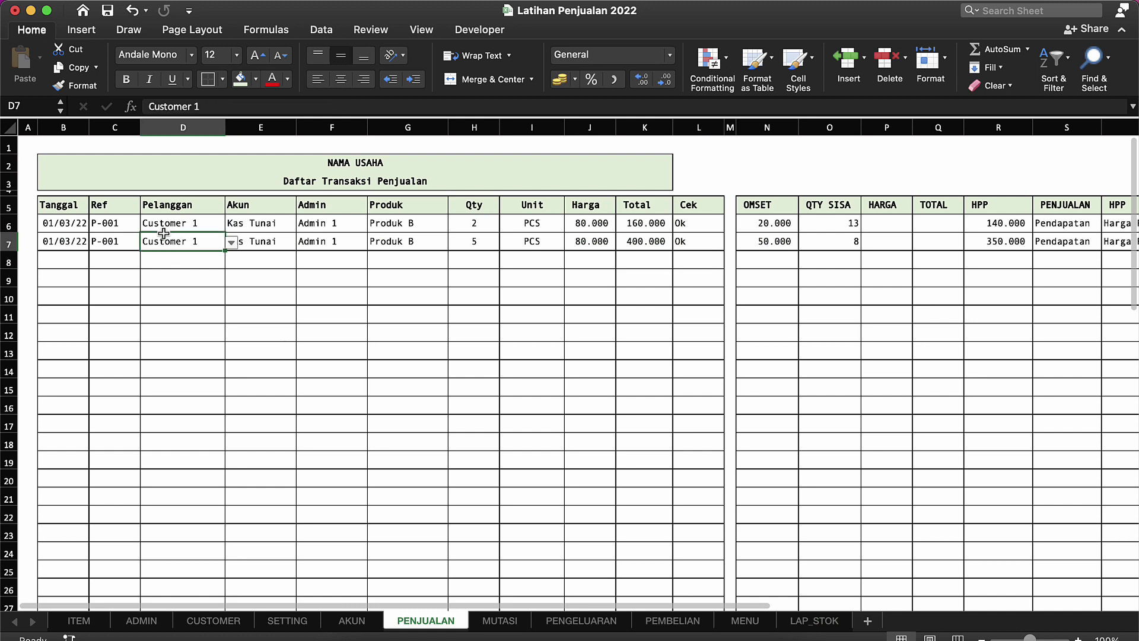
left_click(102, 239)
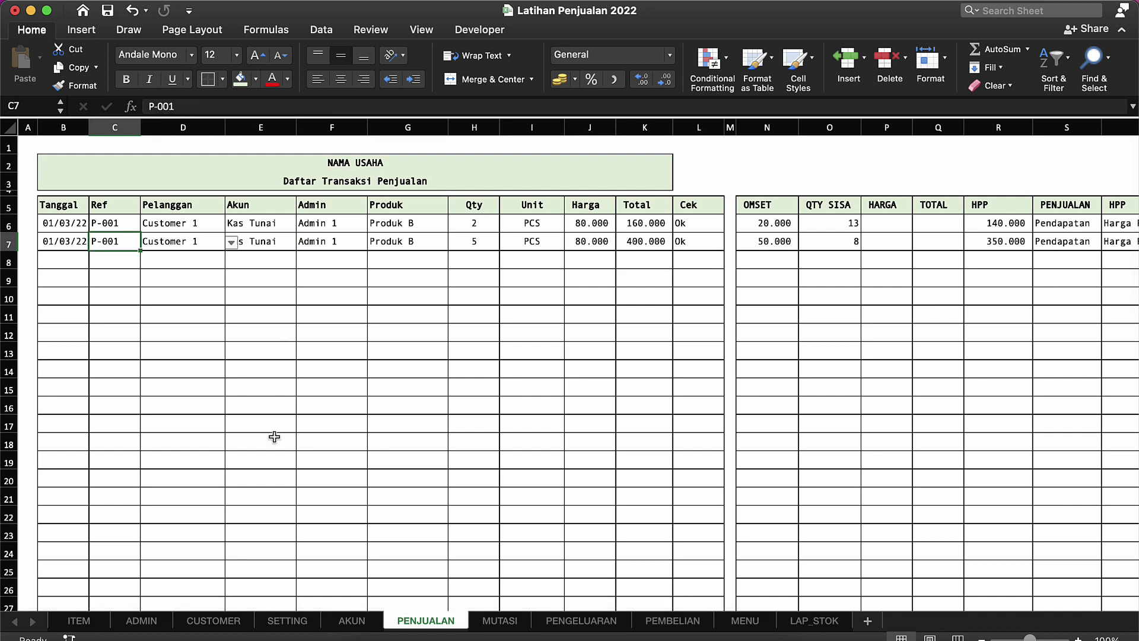
left_click(104, 626)
left_click(199, 249)
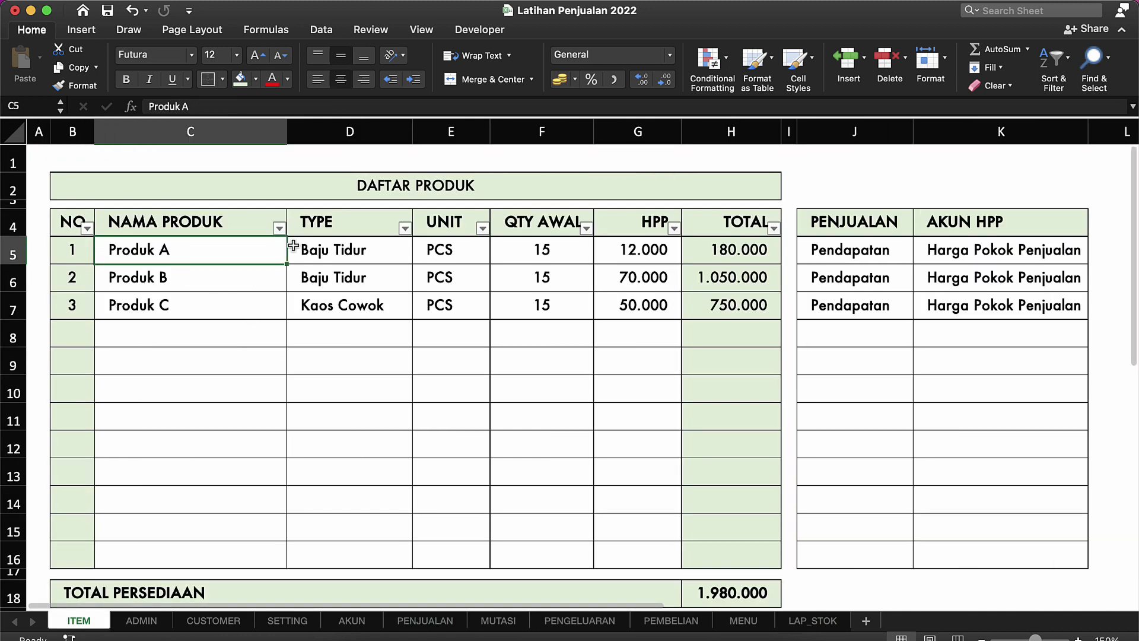
left_click(547, 253)
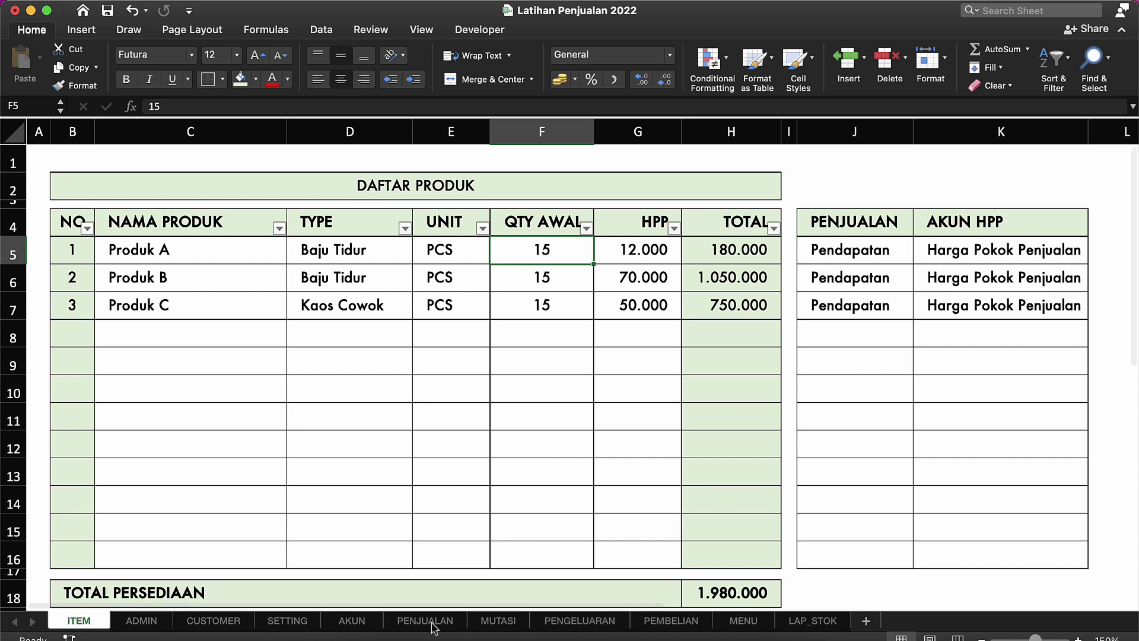
Review the Produk A purchase dates and quantities on the PEMBELIAN sheet and compare their stock total with the QTY in LAP_STOK.
left_click(672, 621)
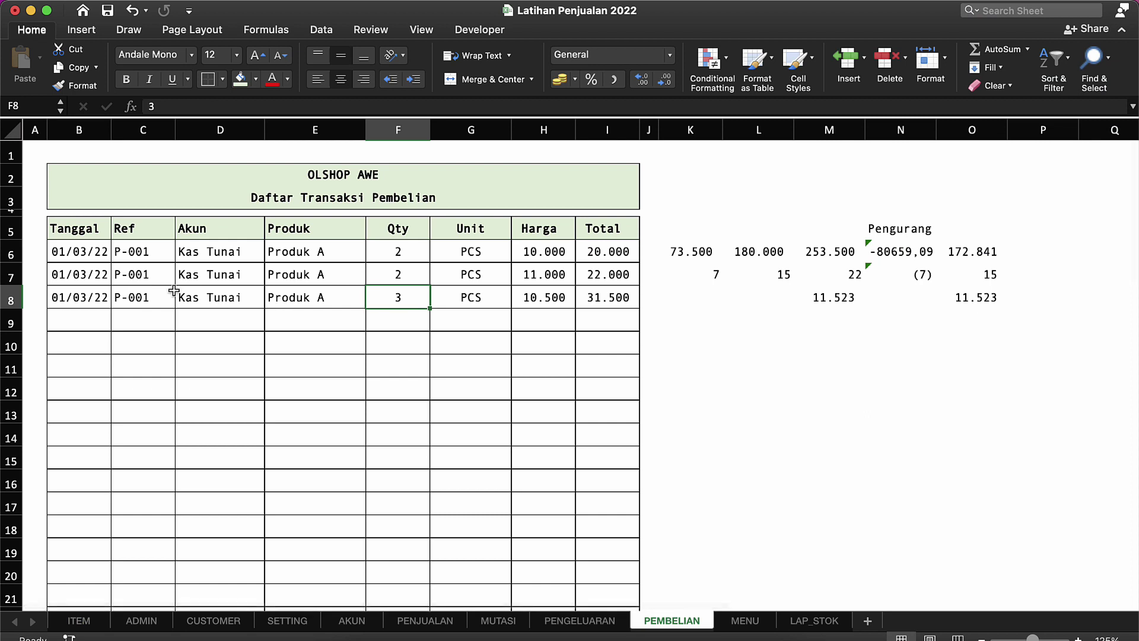
left_click(121, 291)
left_click(96, 301)
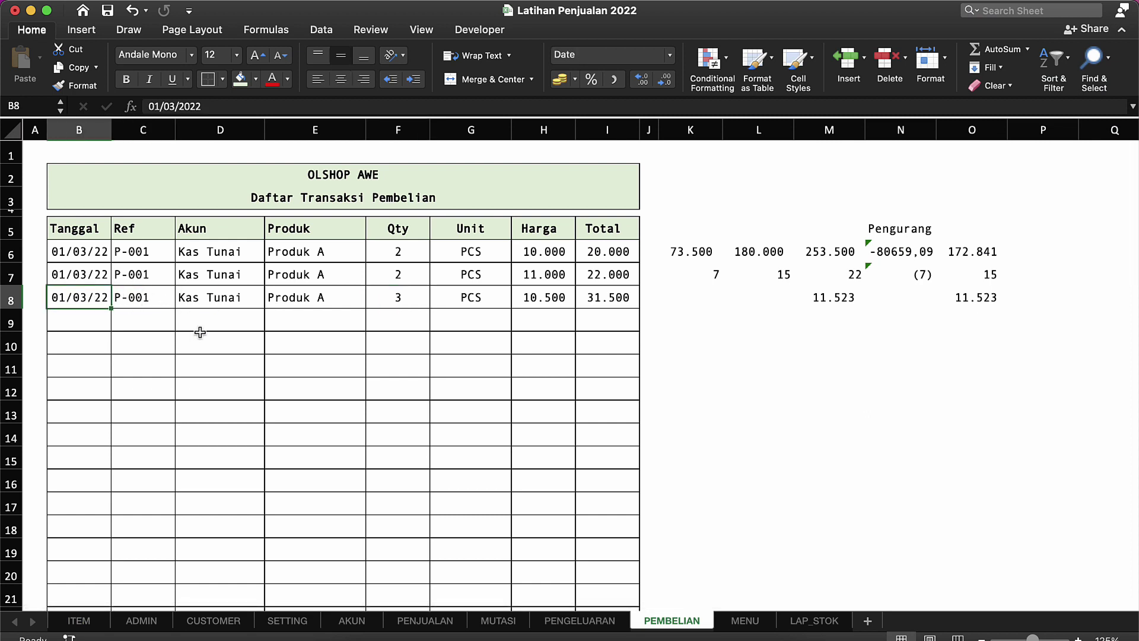
left_click(335, 253)
left_click(401, 251)
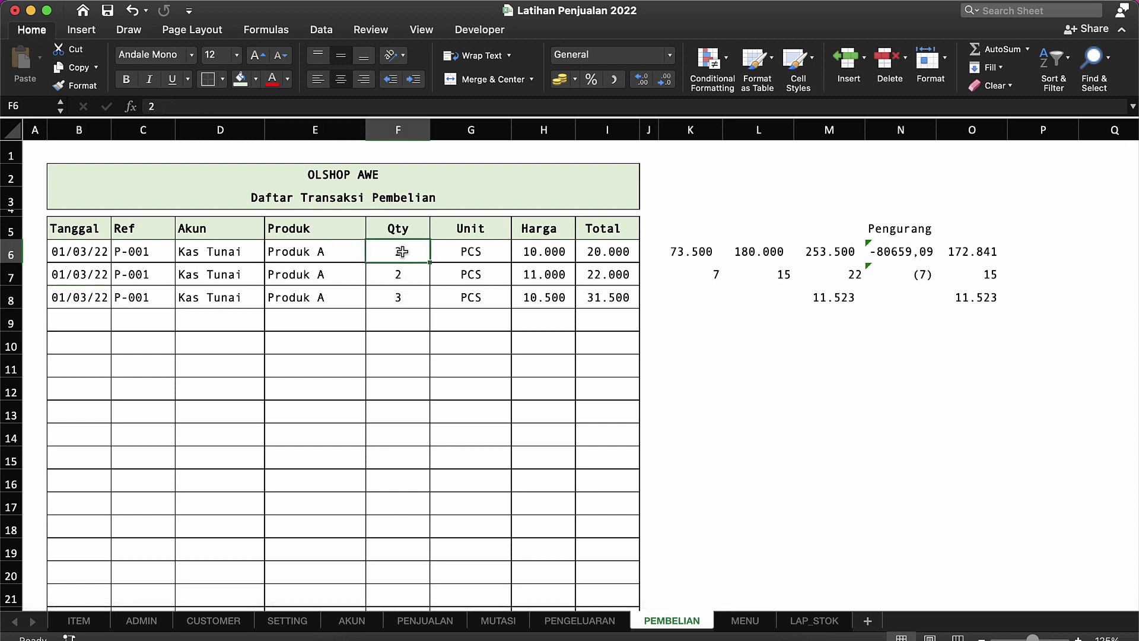
left_click(408, 277)
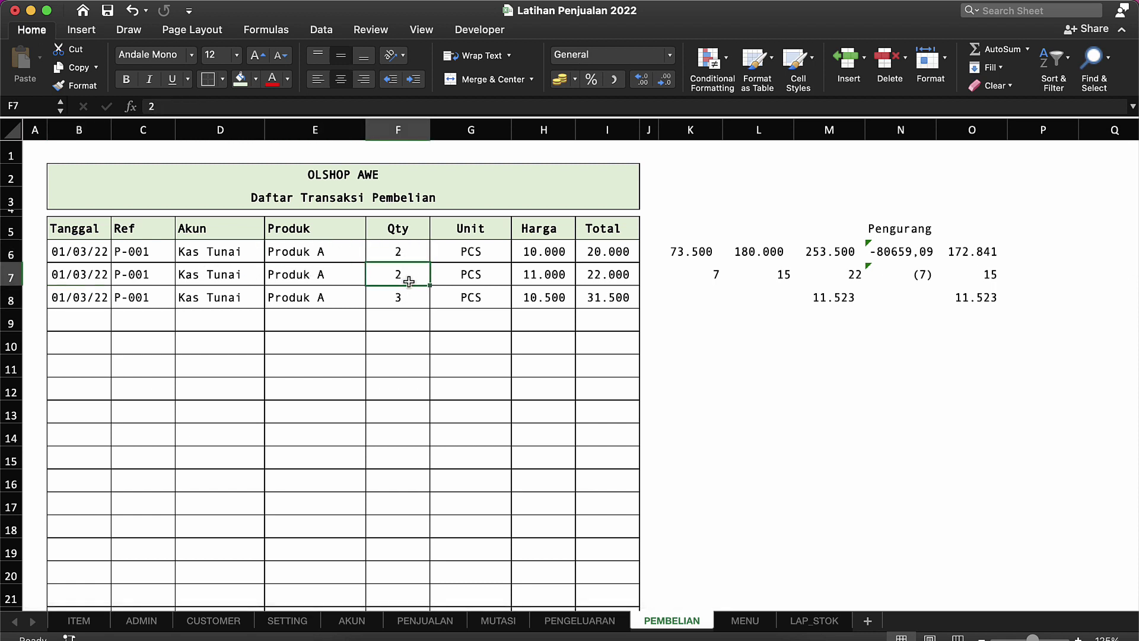
left_click(411, 304)
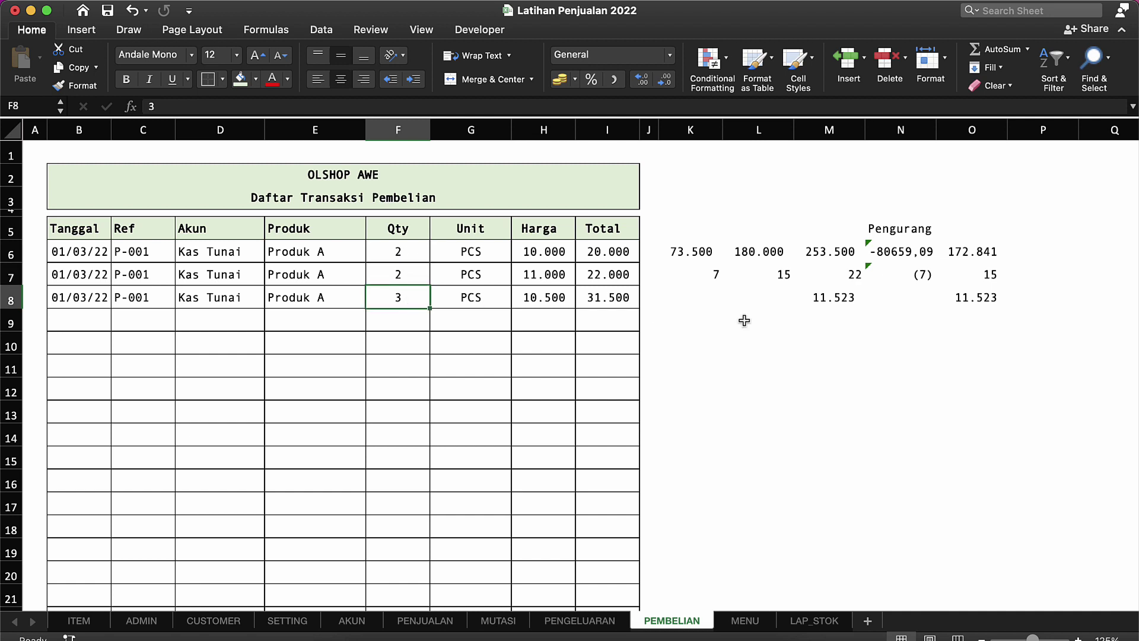
left_click(841, 274)
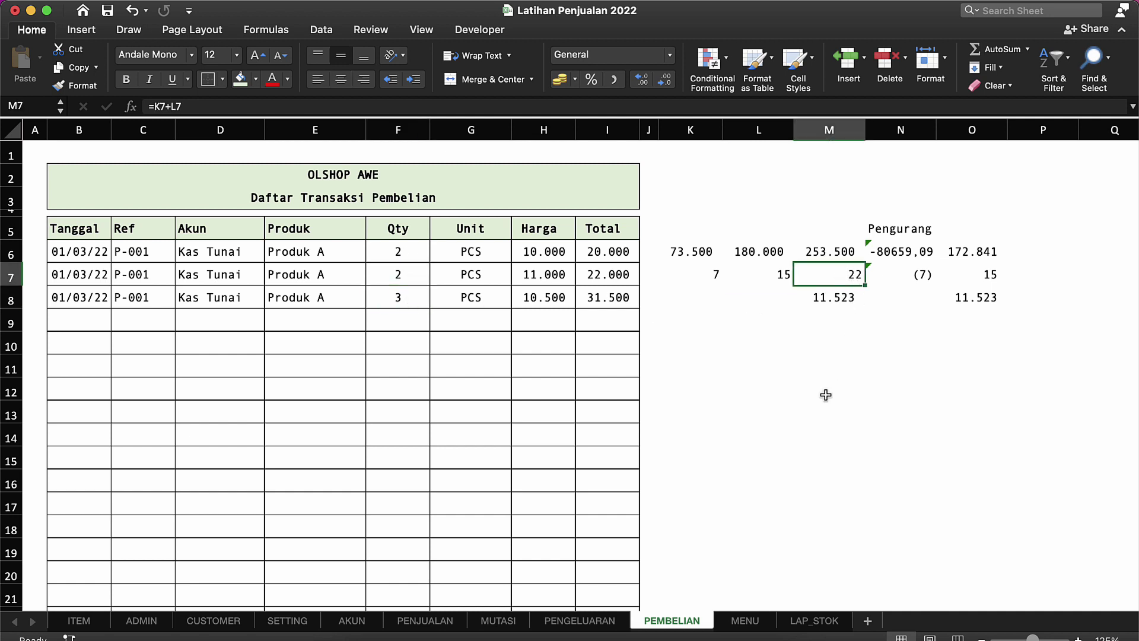
left_click(677, 227)
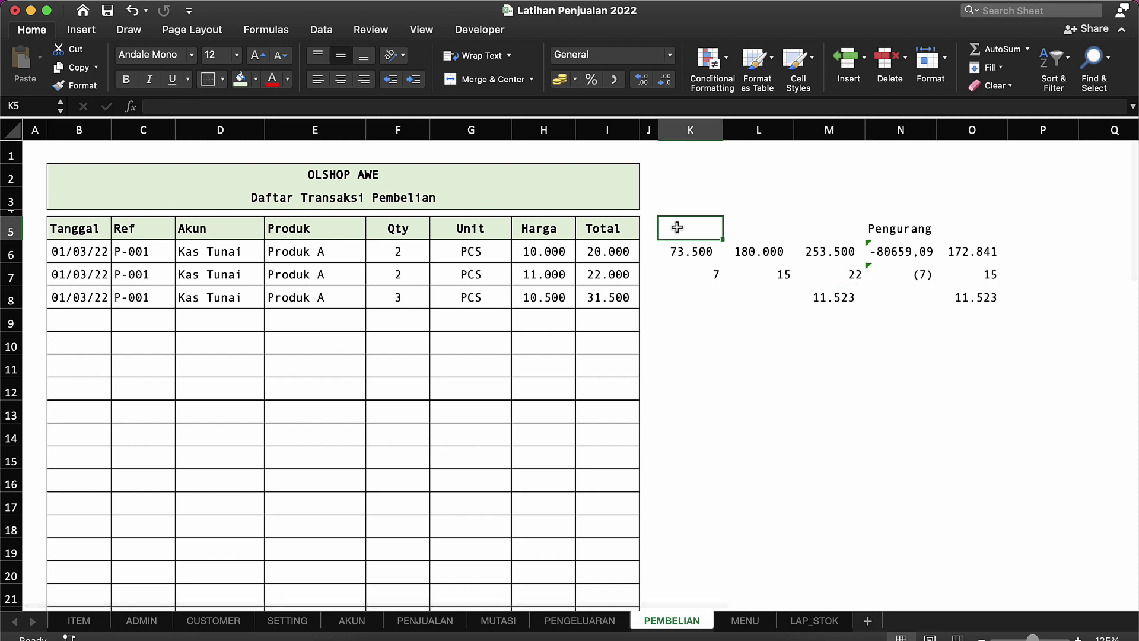
left_click(711, 323)
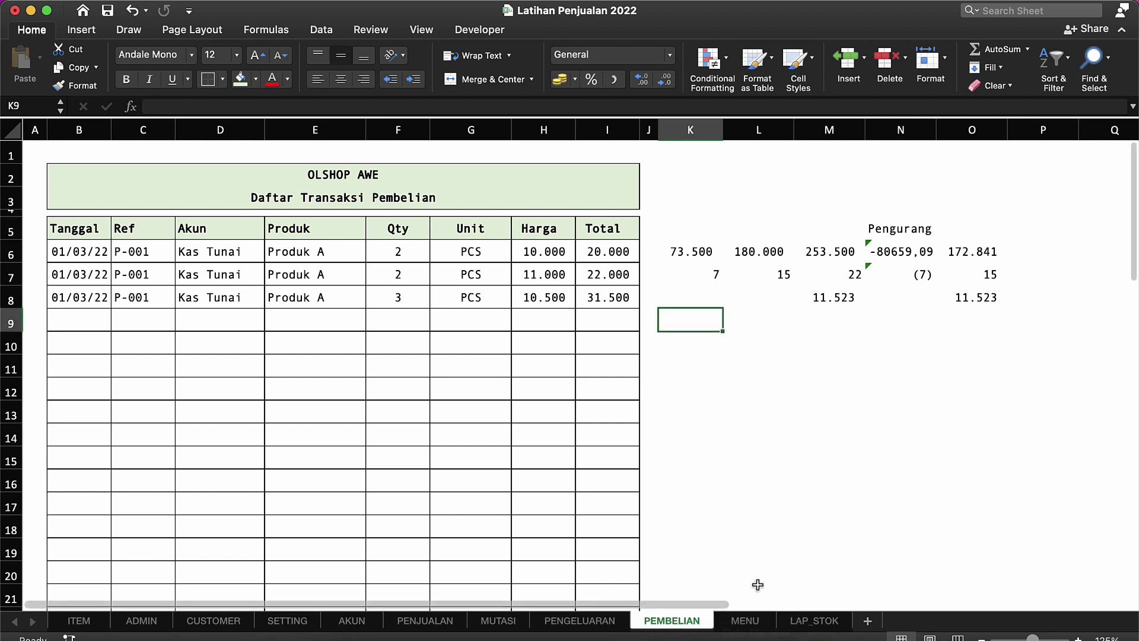
left_click(807, 621)
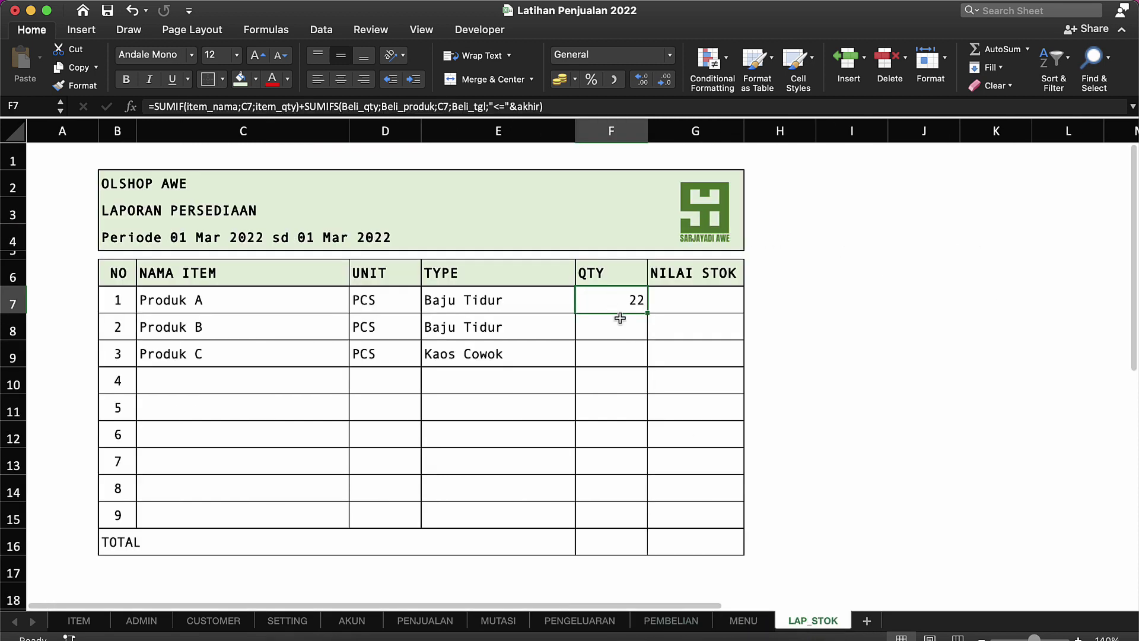
Name the Tanggal column of the PENJUALAN sheet sale_tgl.
left_click(426, 621)
left_click(70, 130)
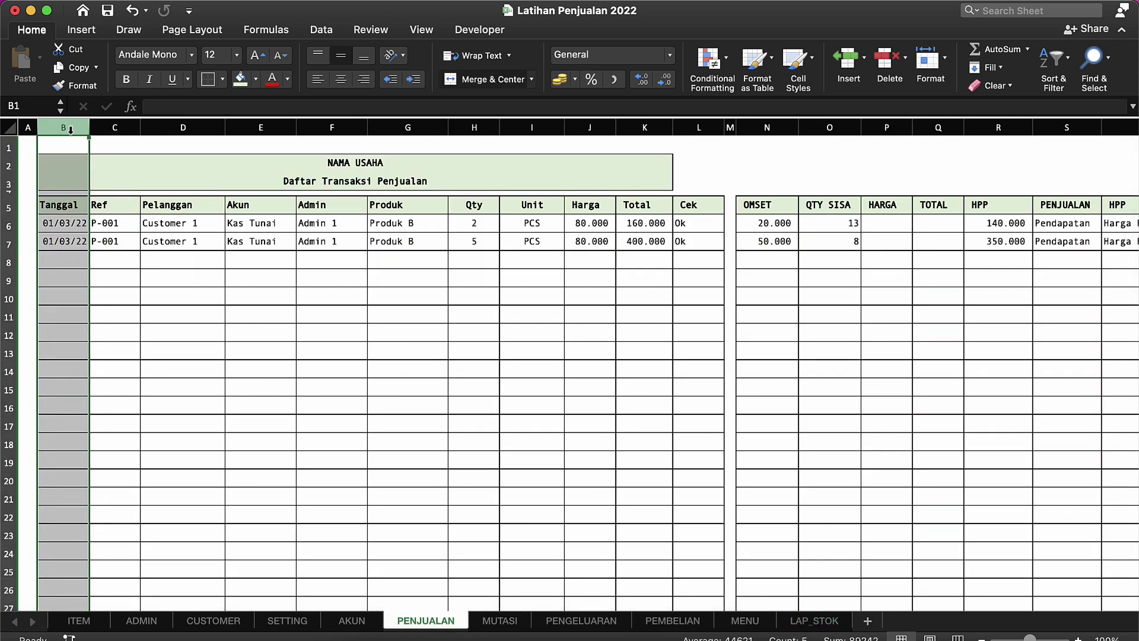
left_click(29, 107)
type("sett_adminsAL")
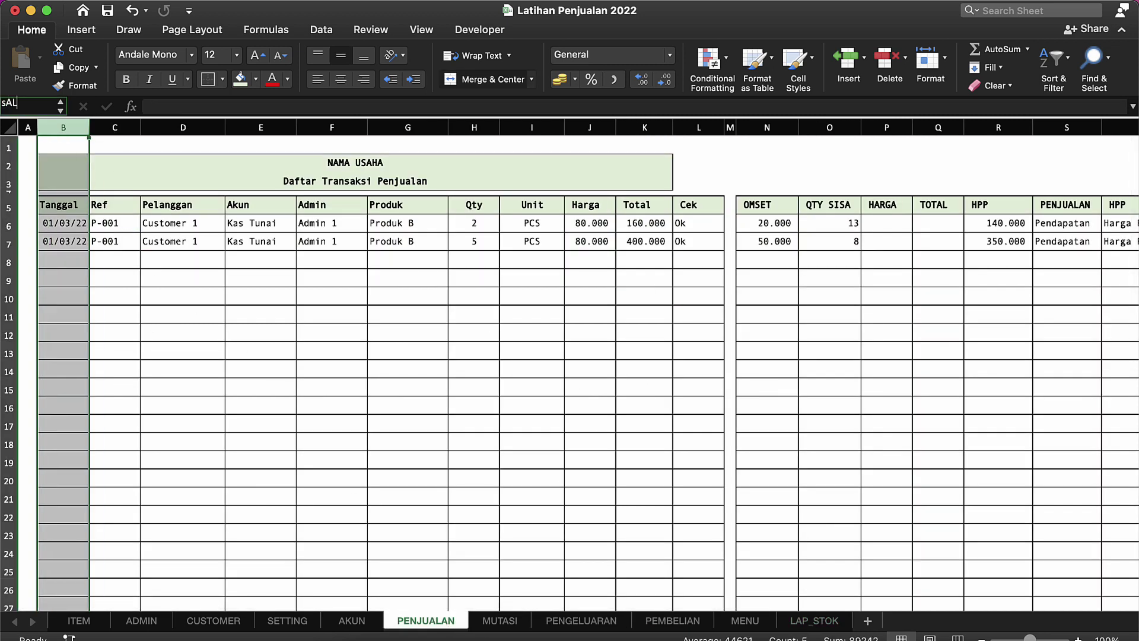
key("BackSpace")
key("BackSpace")
type("sale_tgl")
key("Return")
Name the Ref column of the PENJUALAN sheet sale_ref.
left_click(115, 126)
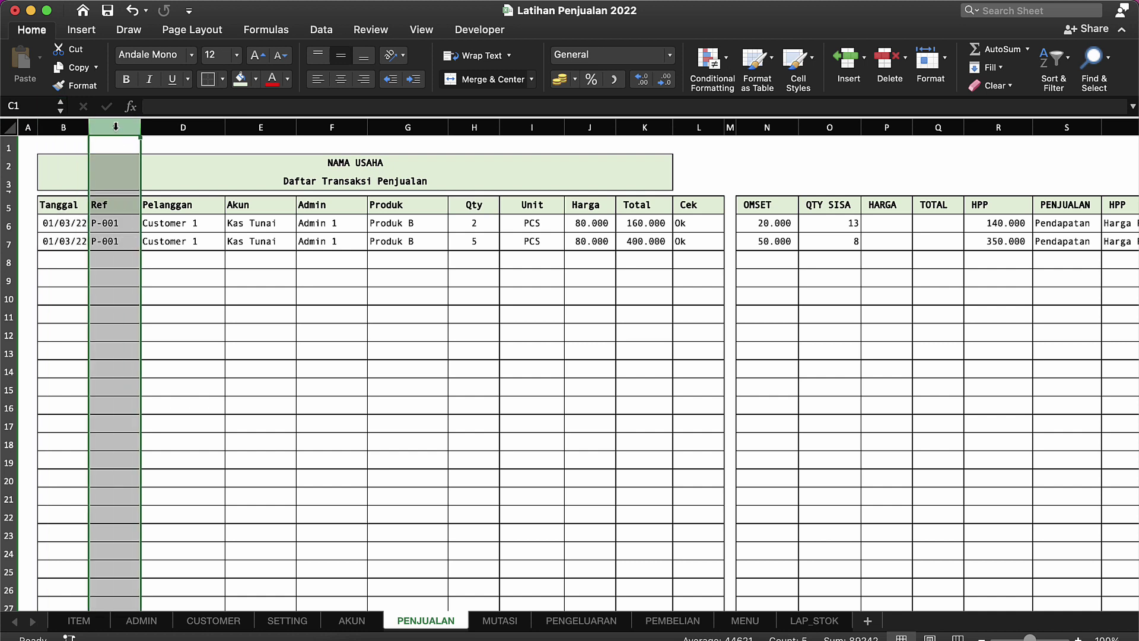
left_click(38, 109)
type("sal")
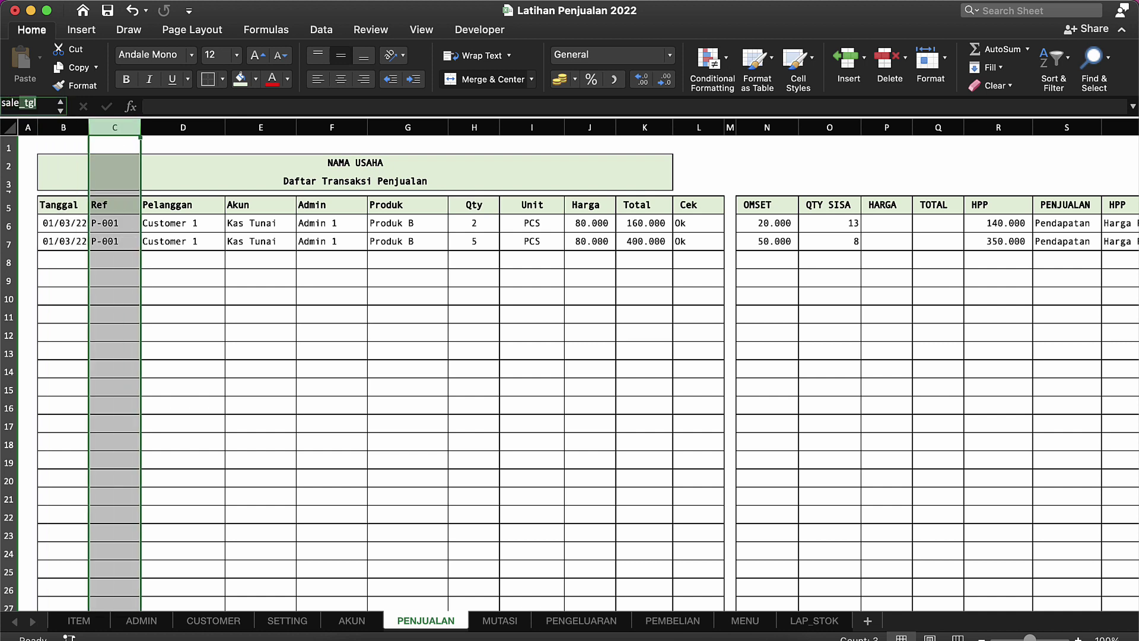
type("e_ref")
key("Return")
Name the Pelanggan column of the PENJUALAN sheet sale_cust.
left_click(200, 127)
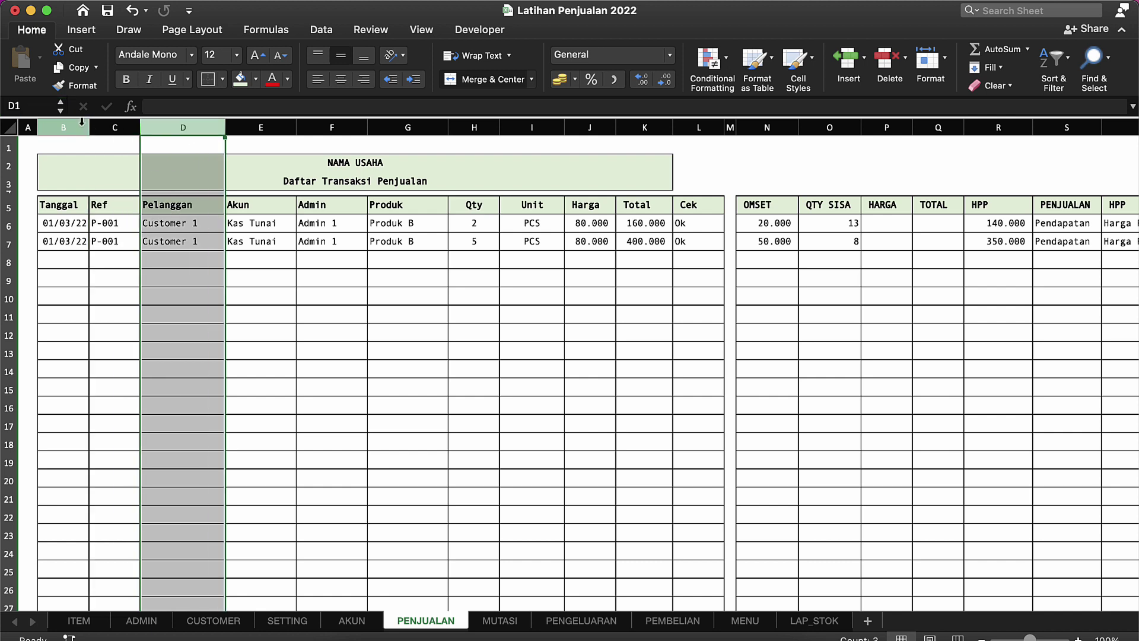
left_click(38, 108)
type("sal")
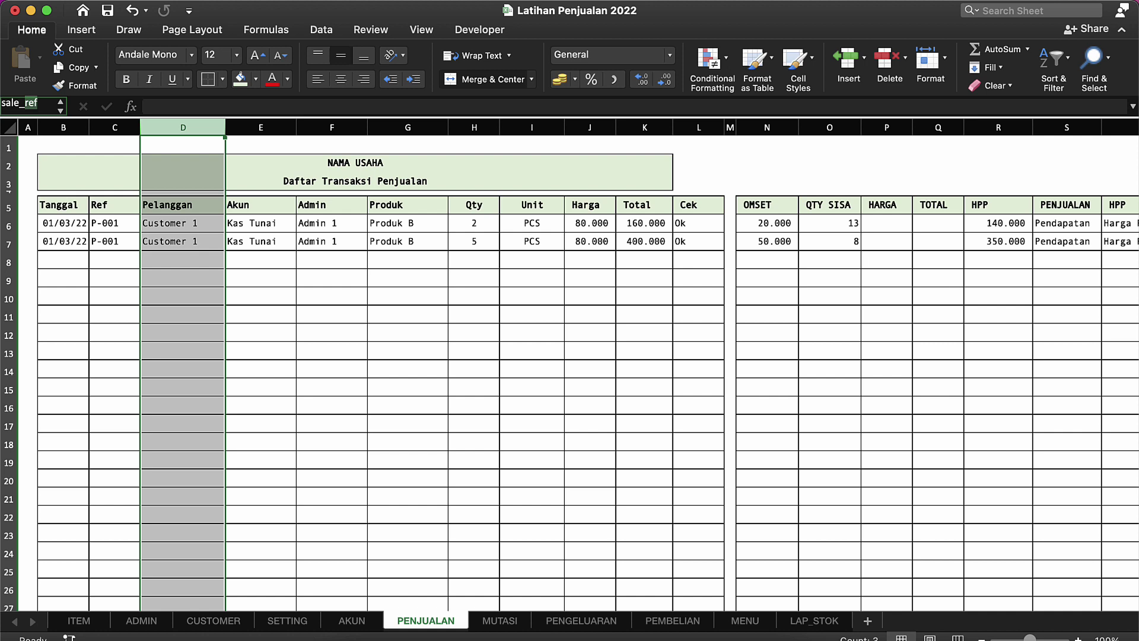
type("e_cy")
type("ust")
key("Return")
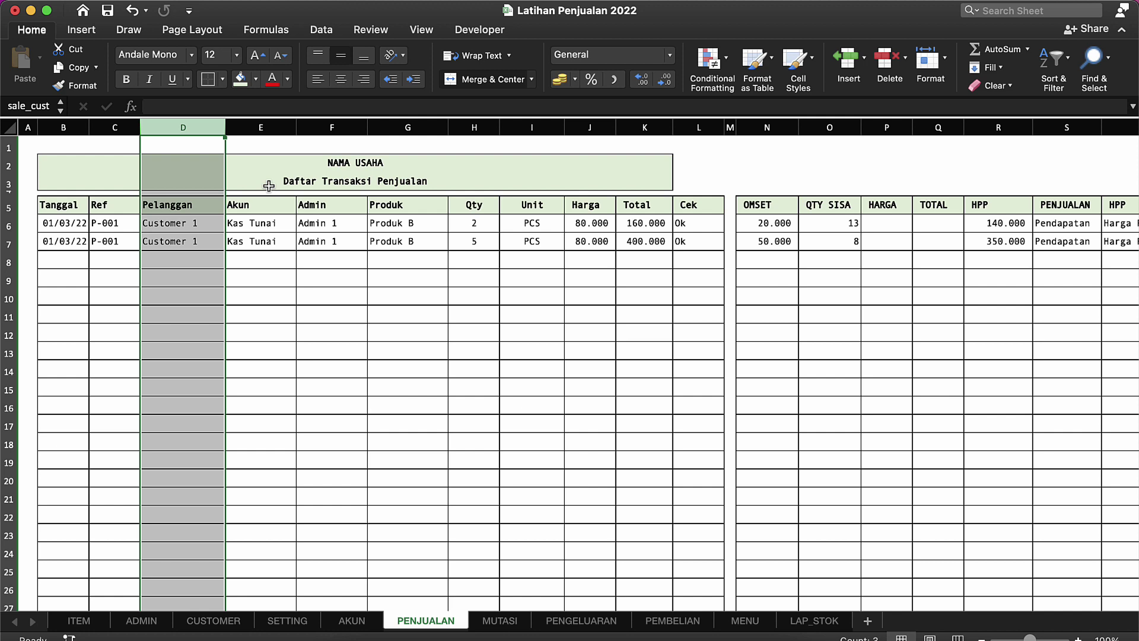
Name the Akun column of the PENJUALAN sheet sale_akun.
left_click(261, 126)
left_click(37, 108)
type("sa")
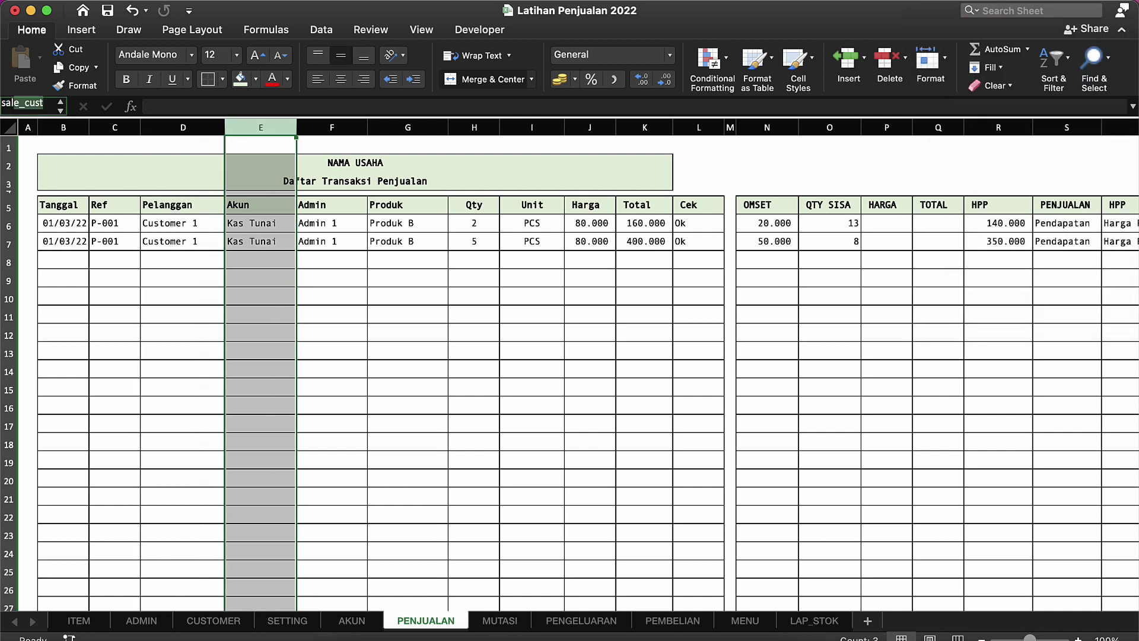
type("le_akun")
key("Return")
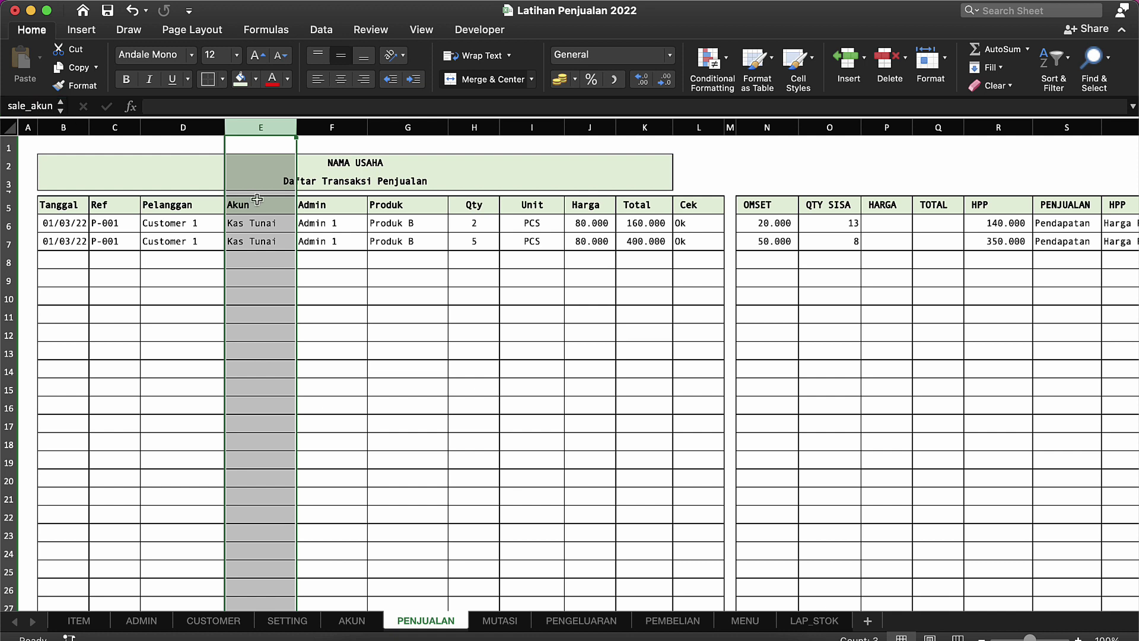
Name the Admin column of the PENJUALAN sheet sale_admin.
left_click(351, 128)
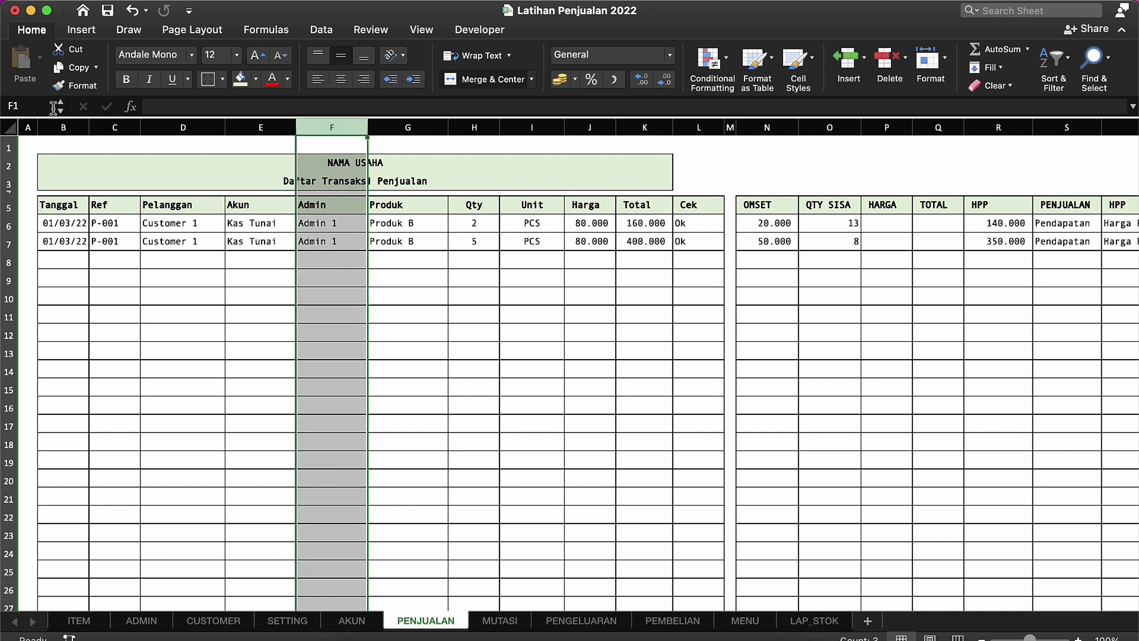
left_click(26, 107)
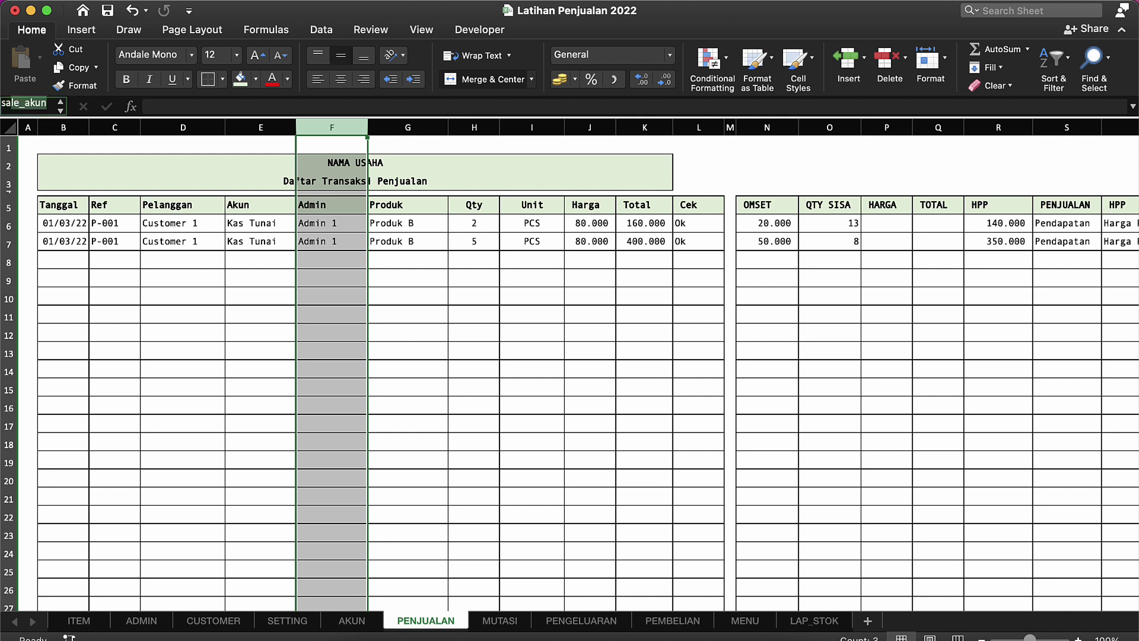
type("admin")
key("Return")
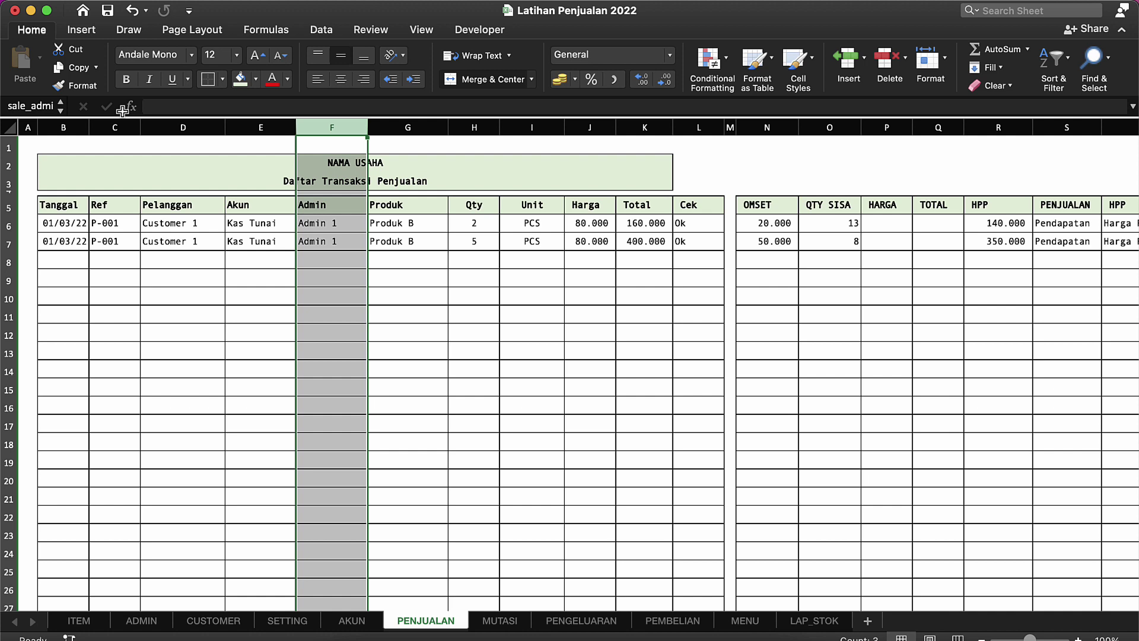
Name the Produk column of the PENJUALAN sheet sale_produk.
left_click(413, 127)
left_click(26, 108)
type("sa")
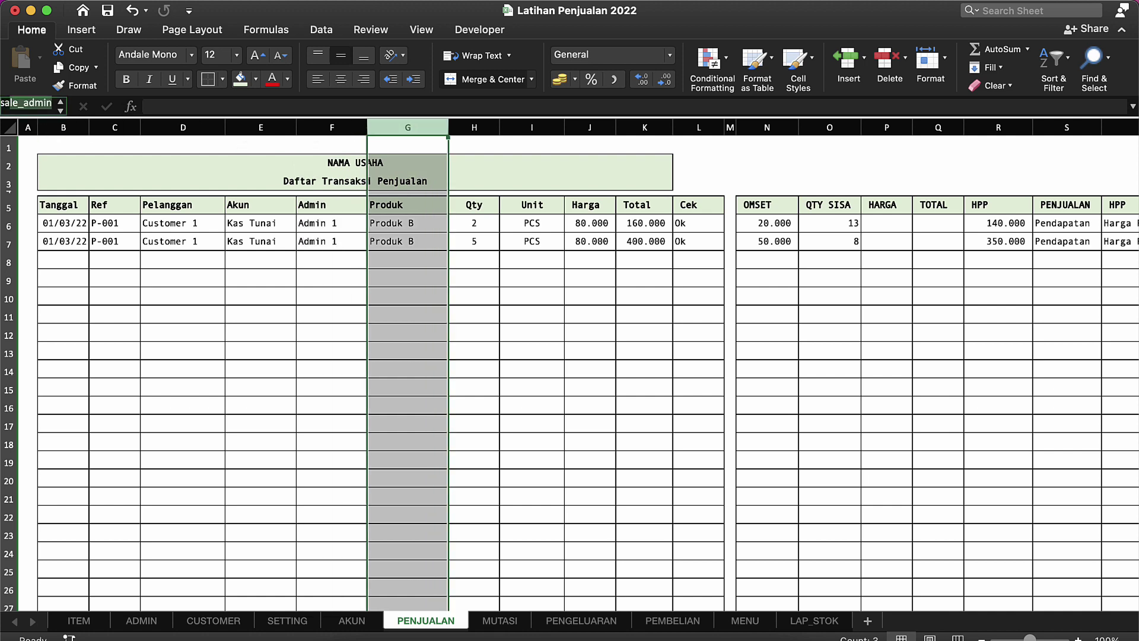
type("le_pr")
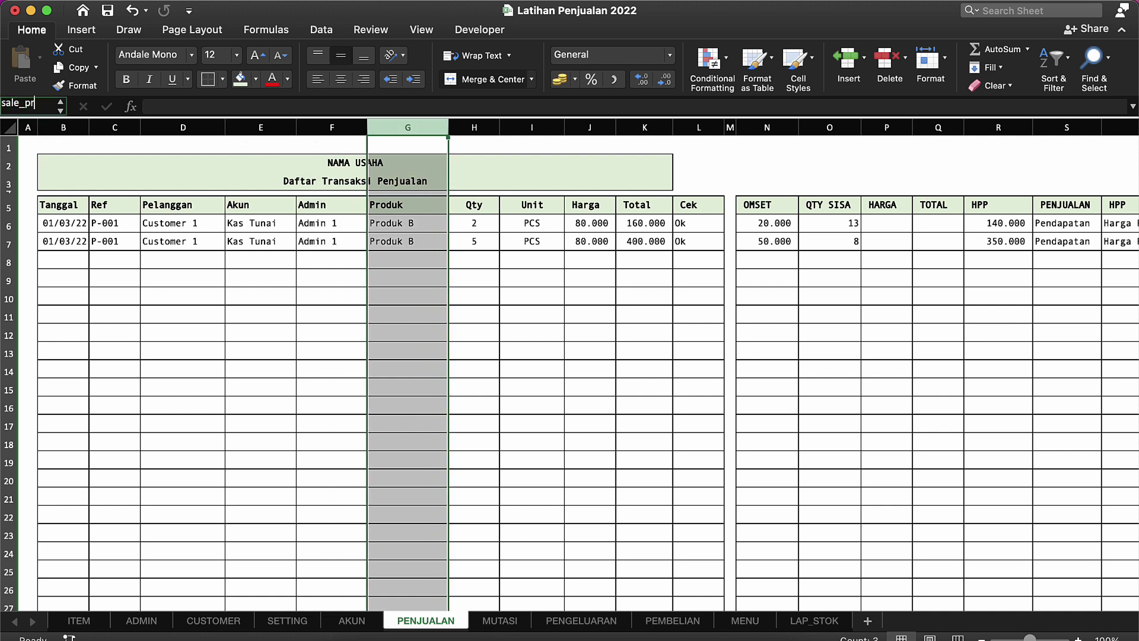
type("i")
key("BackSpace")
type("oduk")
key("Return")
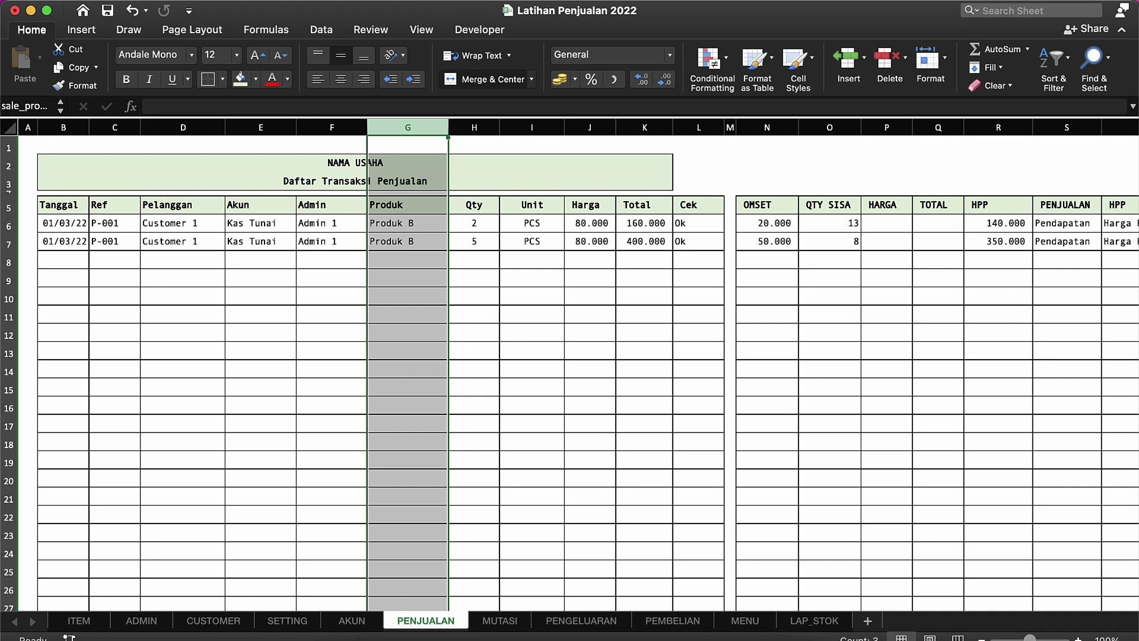
Name the Qty column of the PENJUALAN sheet sale_qty.
left_click(474, 127)
left_click(33, 106)
type("sale_")
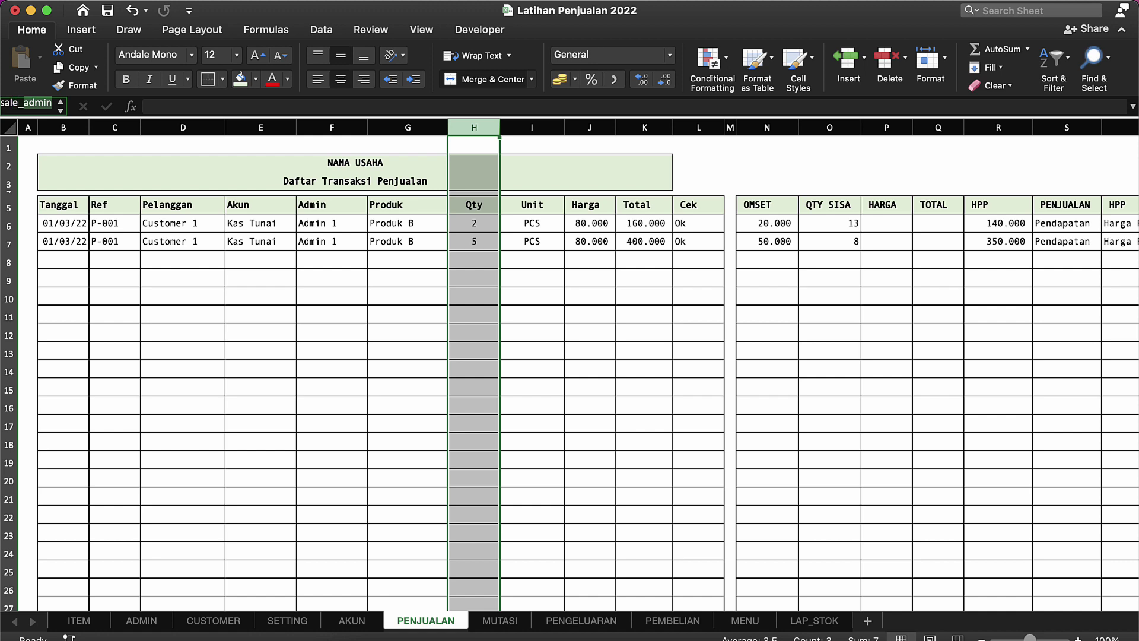
type("qty")
key("Return")
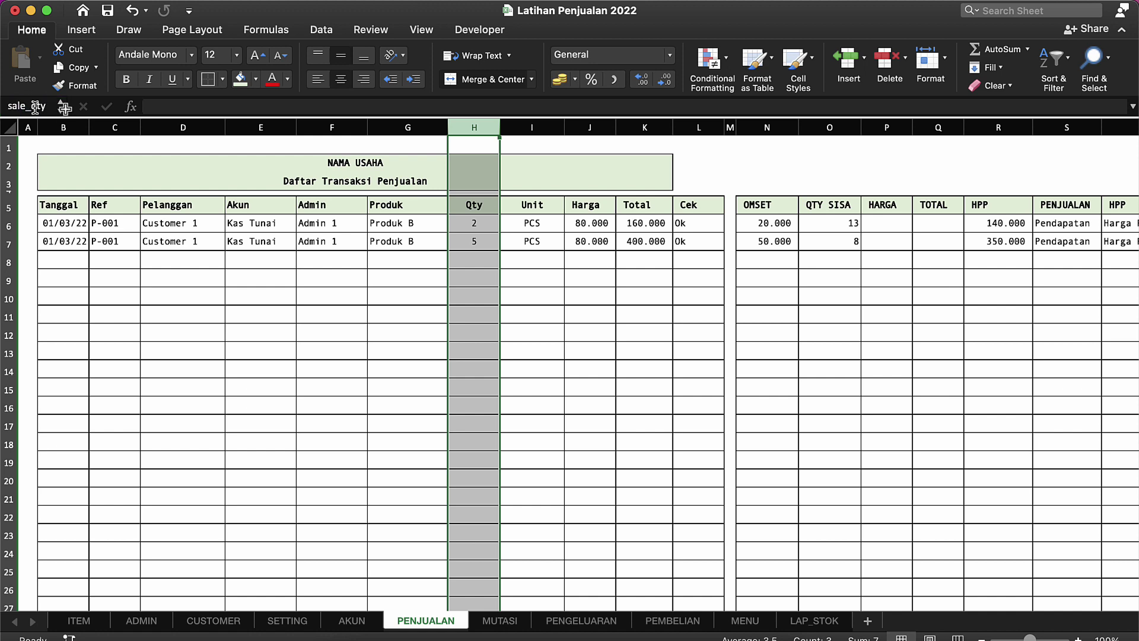
Name the Unit column of the PENJUALAN sheet sale_unit.
left_click(533, 128)
left_click(32, 105)
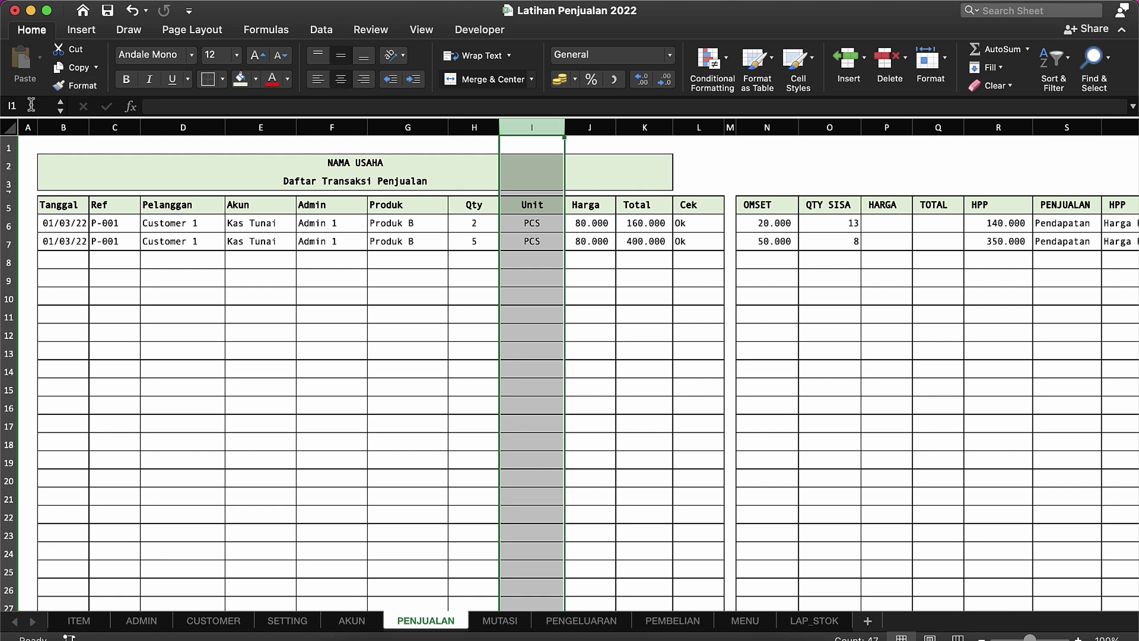
type("sale_")
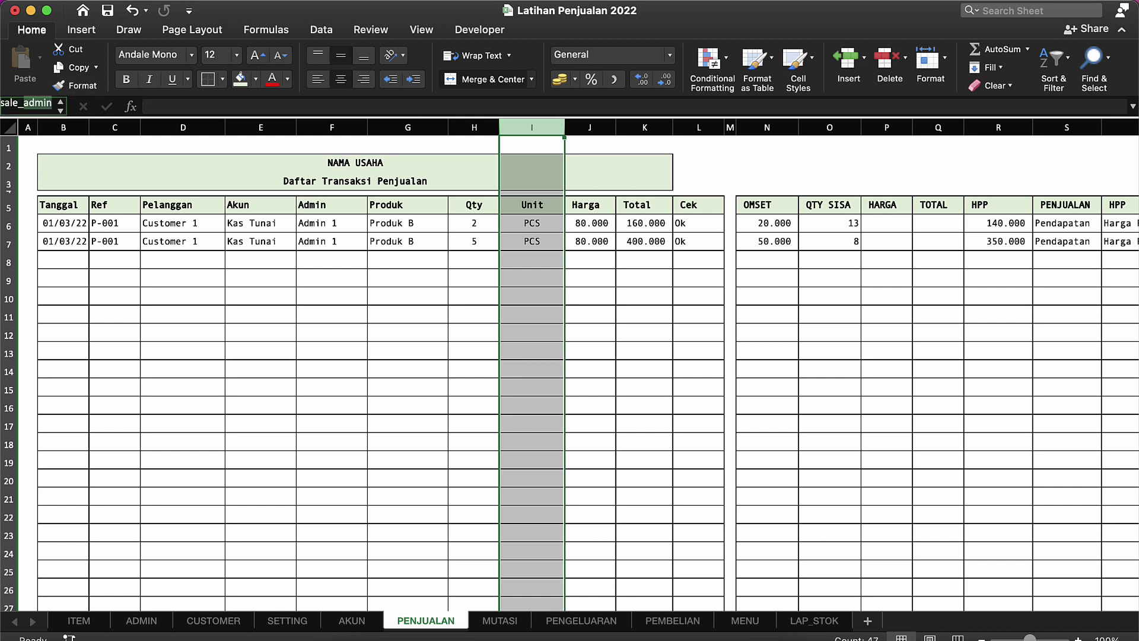
type("unit")
key("Return")
Inspect the Harga and Total columns of the sales list, including the Total formula in the second sale row.
left_click(591, 122)
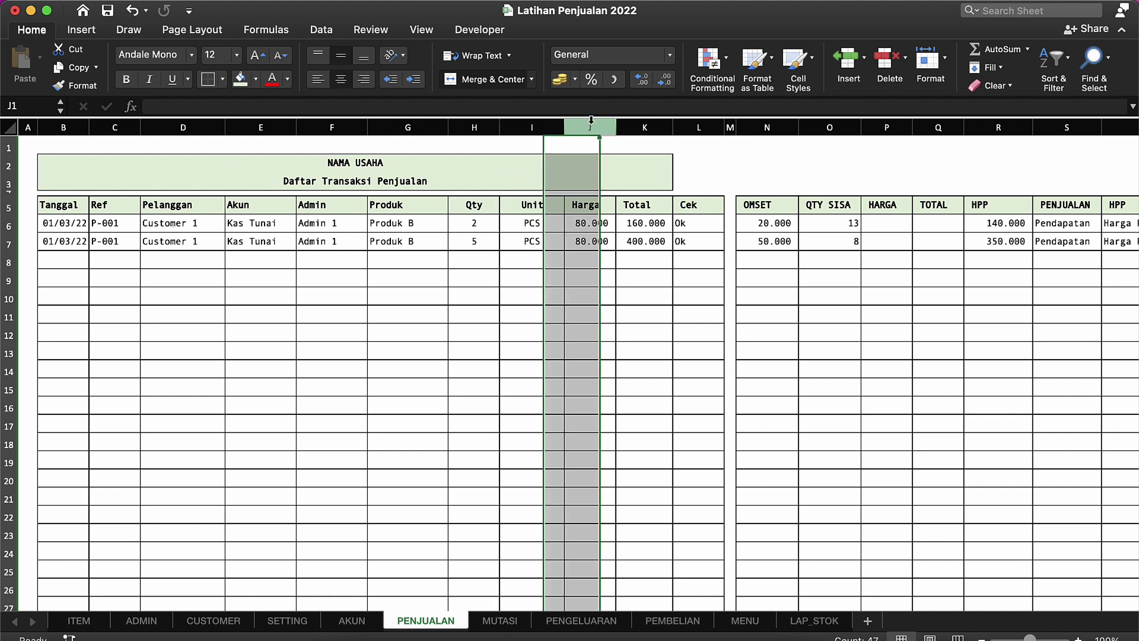
left_click(656, 211)
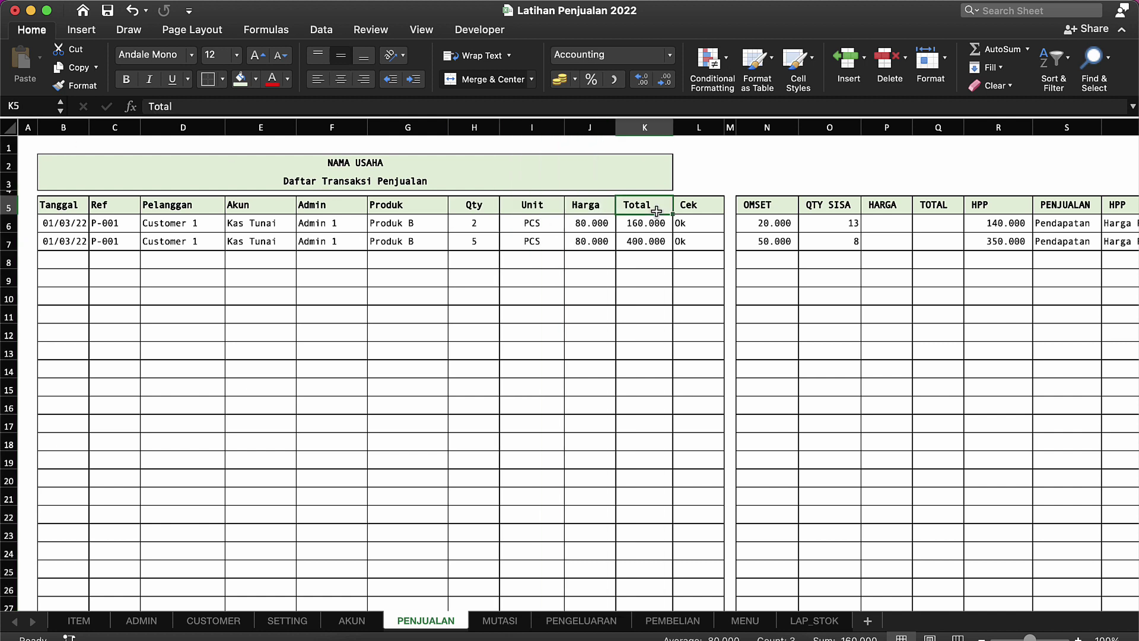
left_click(645, 237)
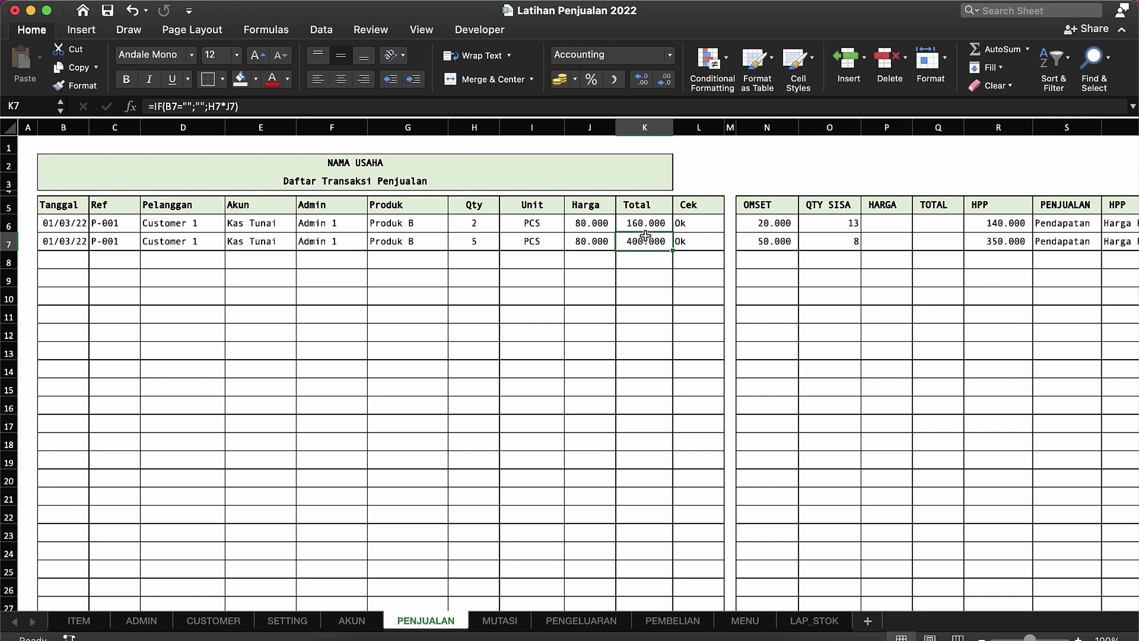
Name column S, headed PENJUALAN, on the PENJUALAN sheet sale_penjualan.
left_click(557, 223)
left_click(663, 225)
left_click(677, 229)
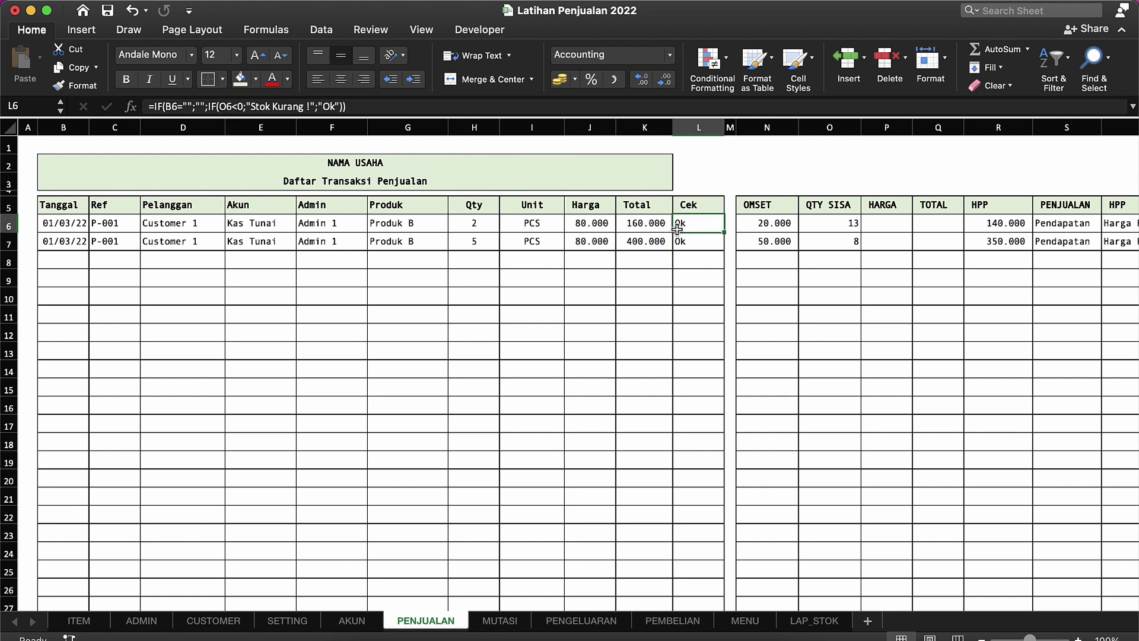
left_click(829, 264)
scroll(829, 264, "right", 5)
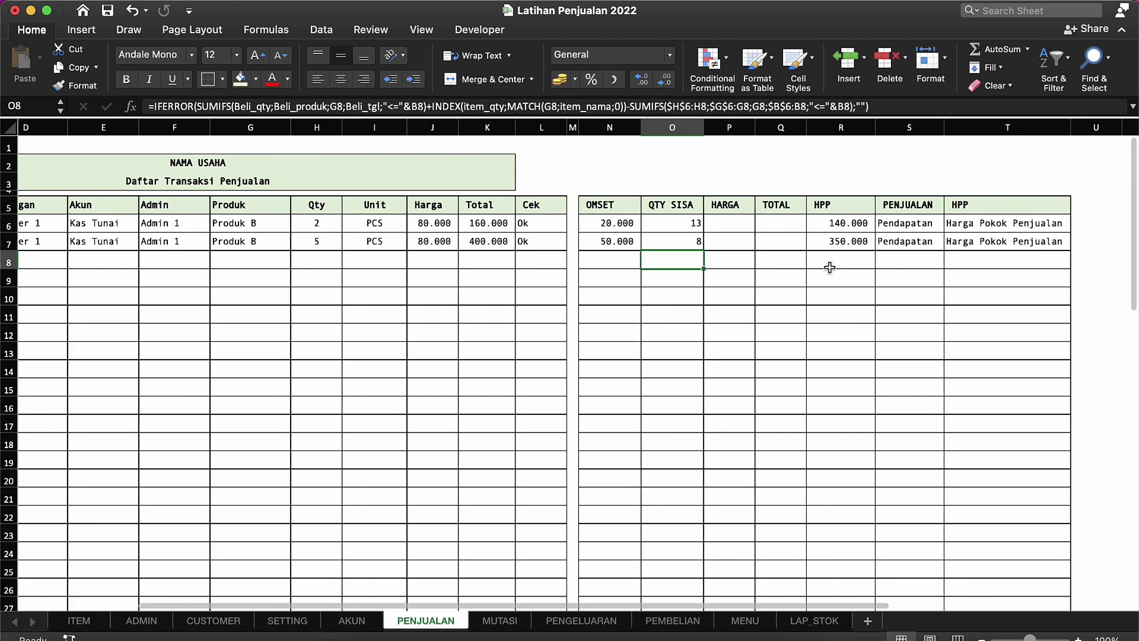
left_click(907, 127)
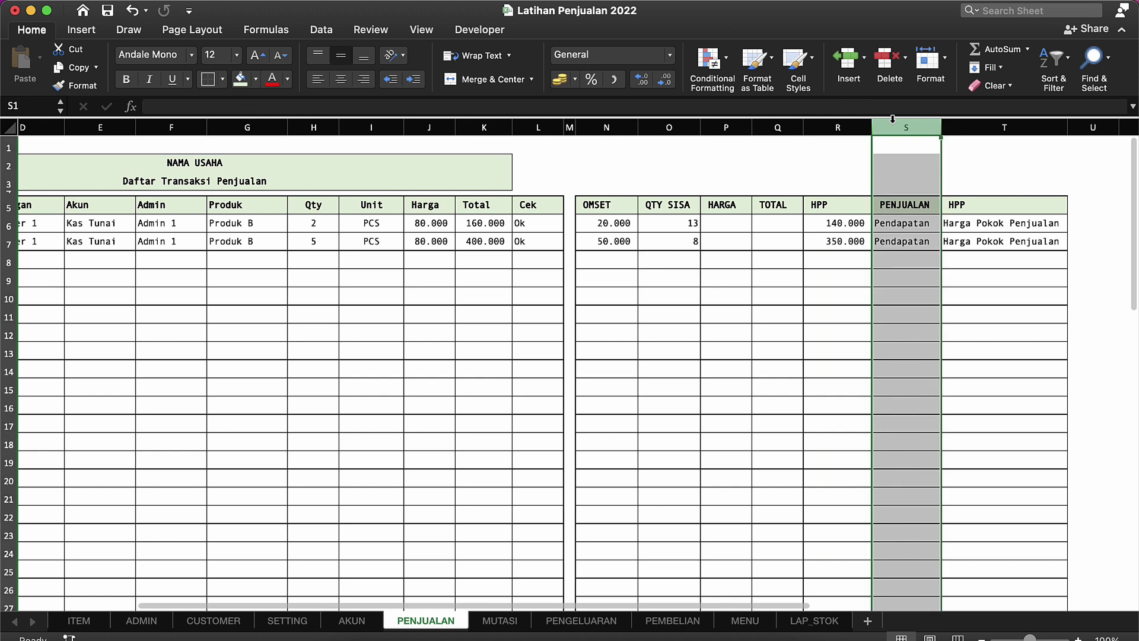
left_click(32, 107)
type("sa;")
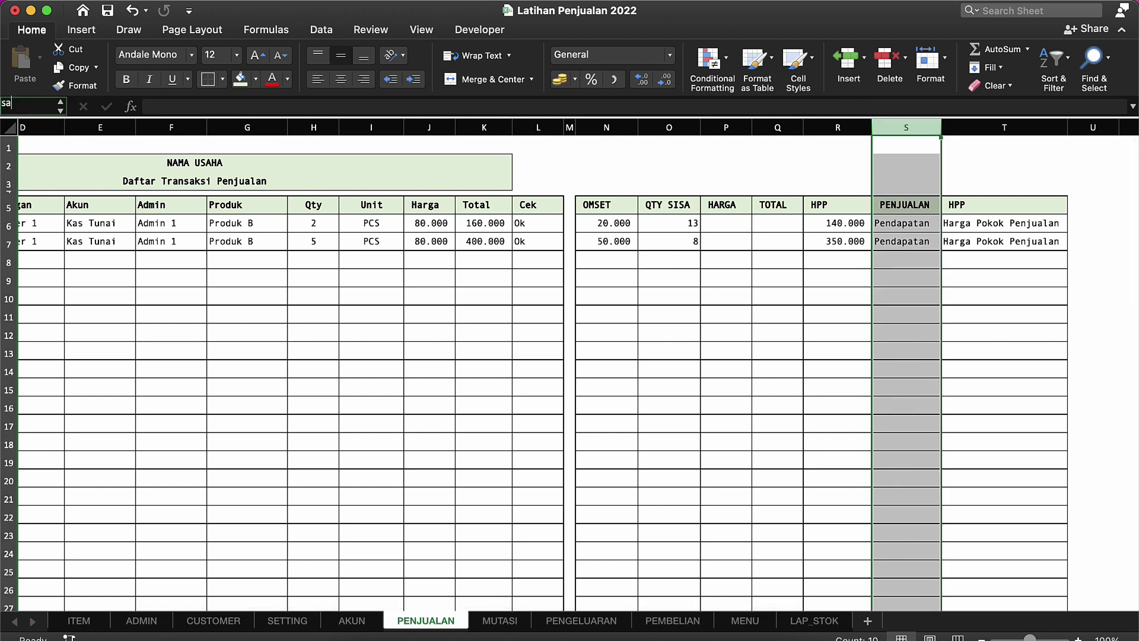
type("le_admin")
type("penjualan")
key("Return")
Name column T, the HPP account column of the PENJUALAN sheet, sale_hpp.
left_click(1004, 127)
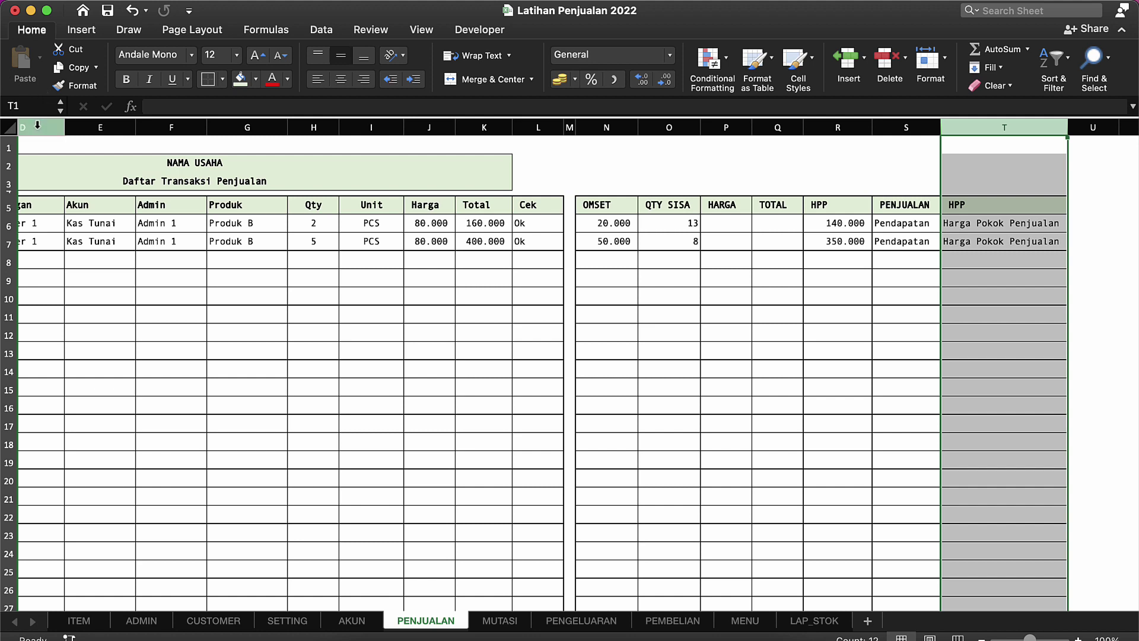
left_click(35, 106)
type("sale")
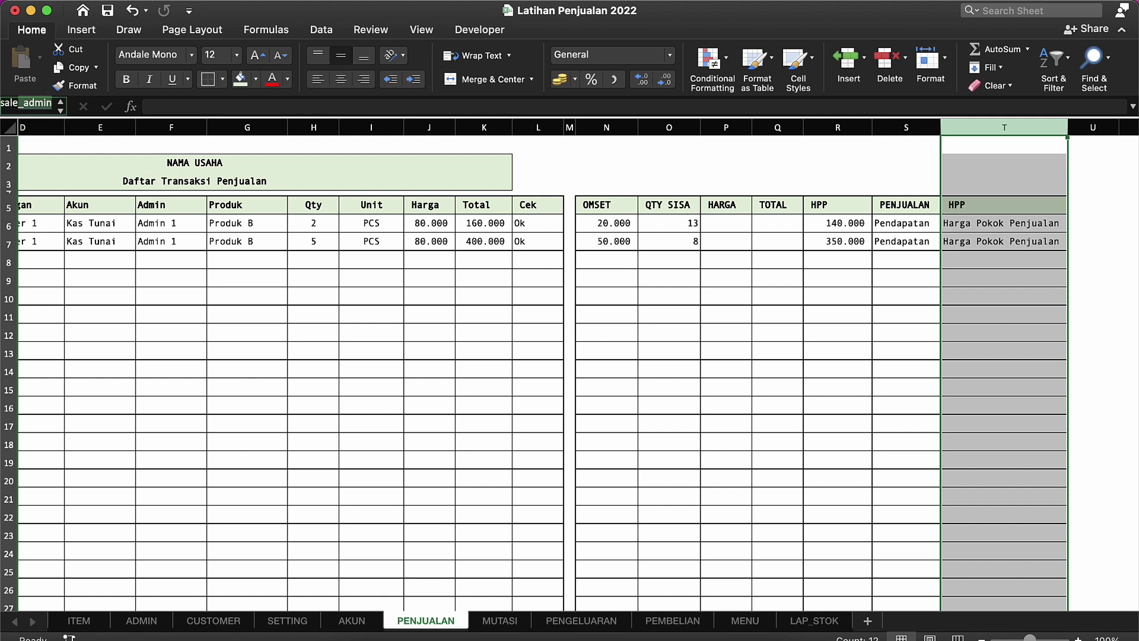
type("+")
key("BackSpace")
type("_hpp")
key("Return")
left_click(188, 385)
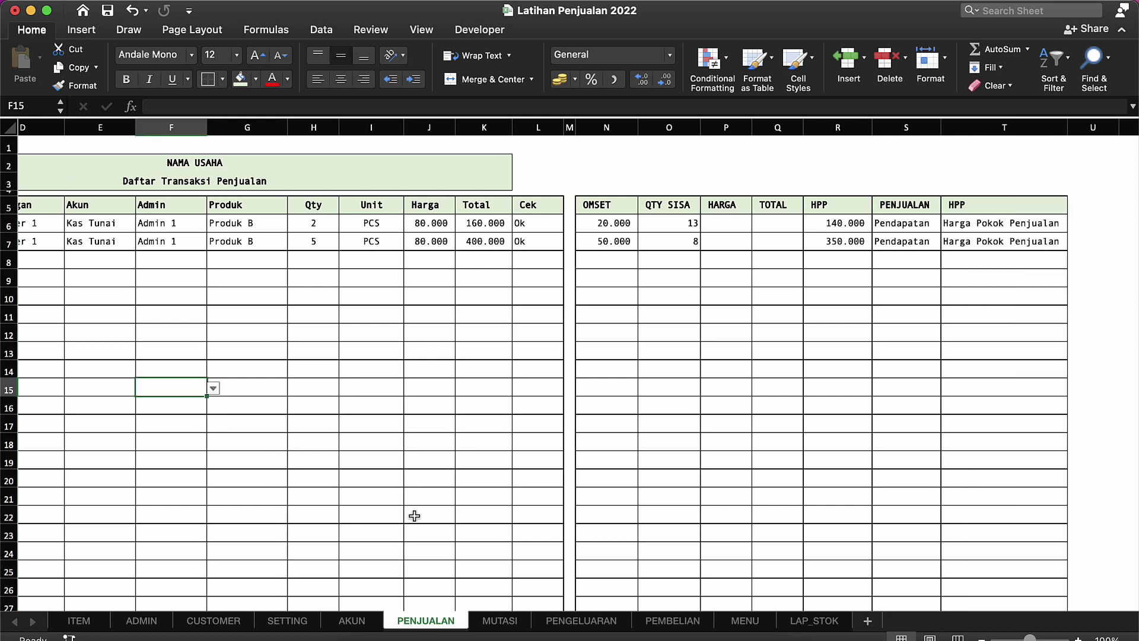
Extend the LAP_STOK QTY formula in F7 by subtracting a SUMIFS whose sum range is sale_qty.
left_click(830, 625)
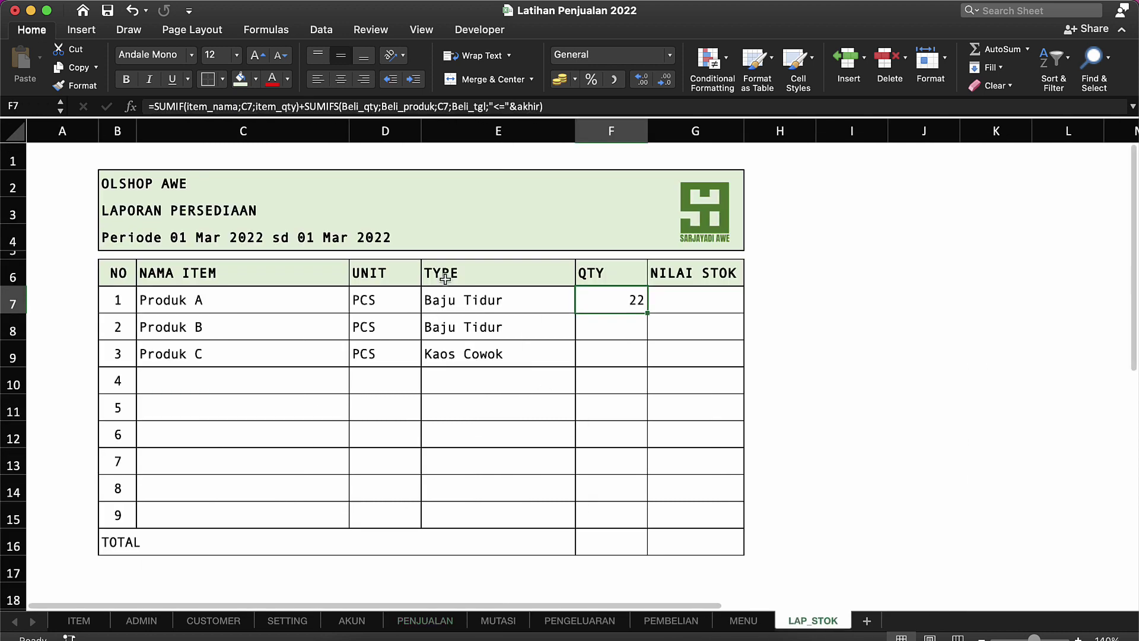
double_click(602, 299)
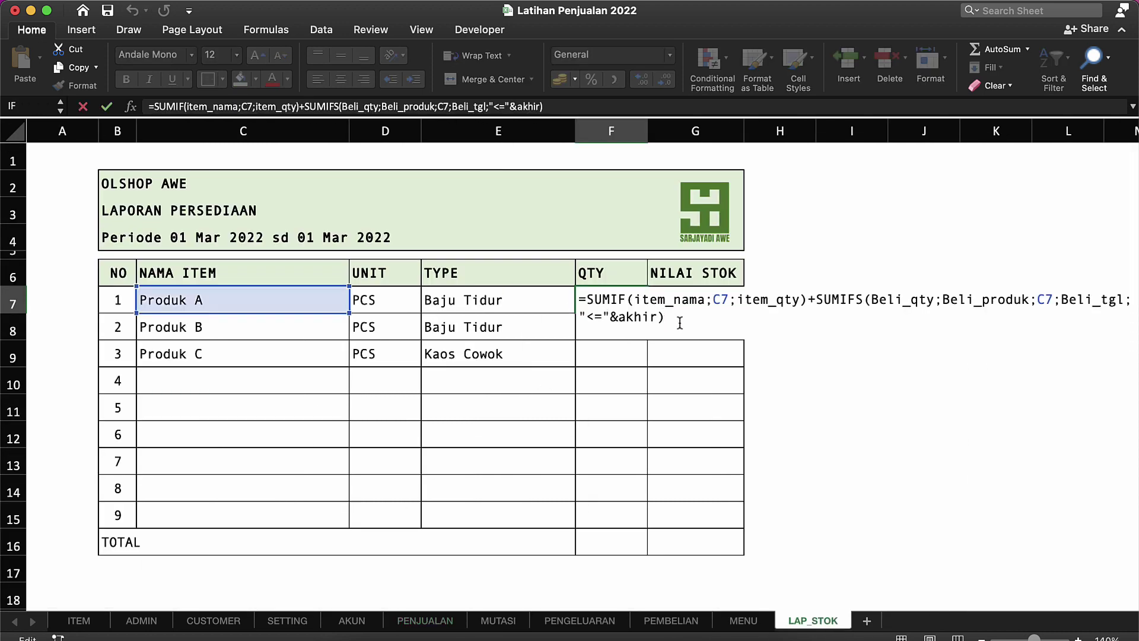
type("sa")
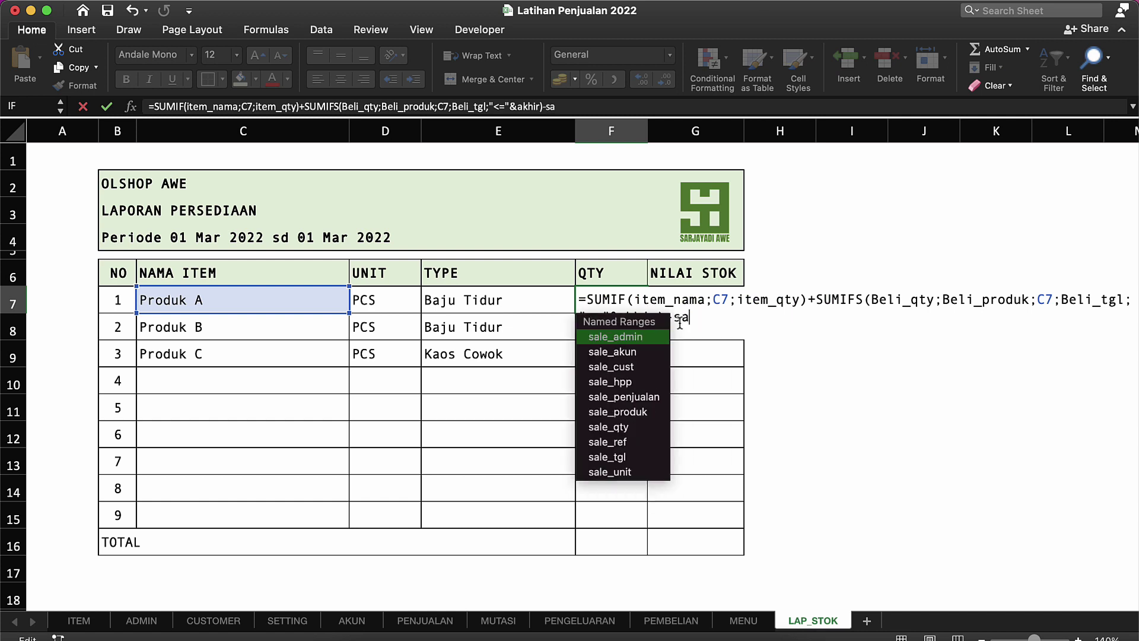
type("l")
key("BackSpace")
key("BackSpace")
key("BackSpace")
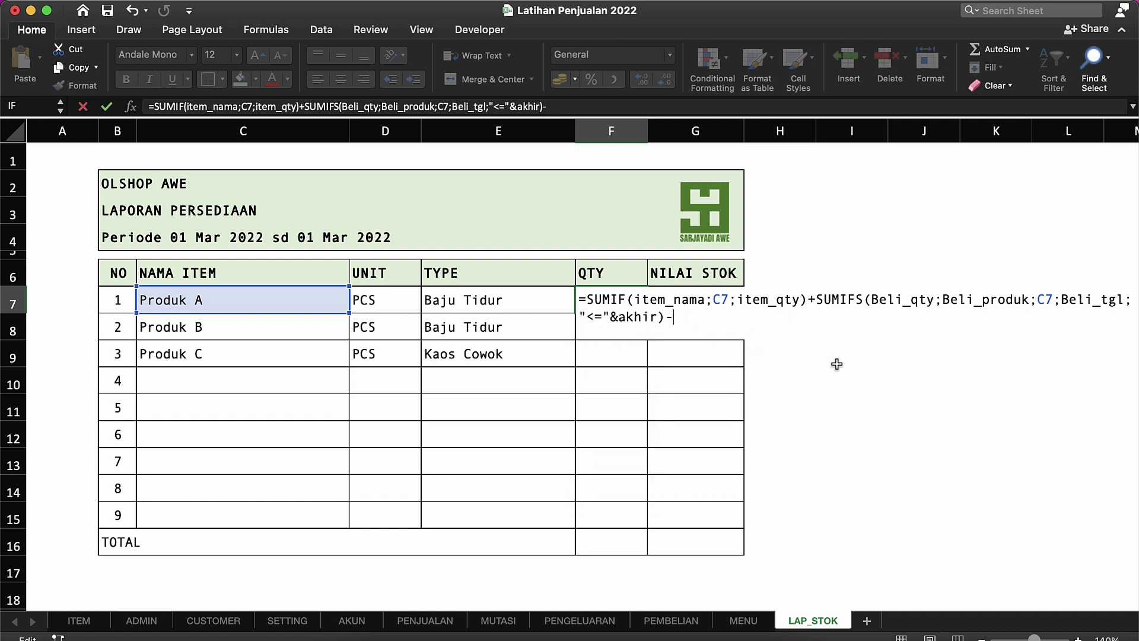
type("sum")
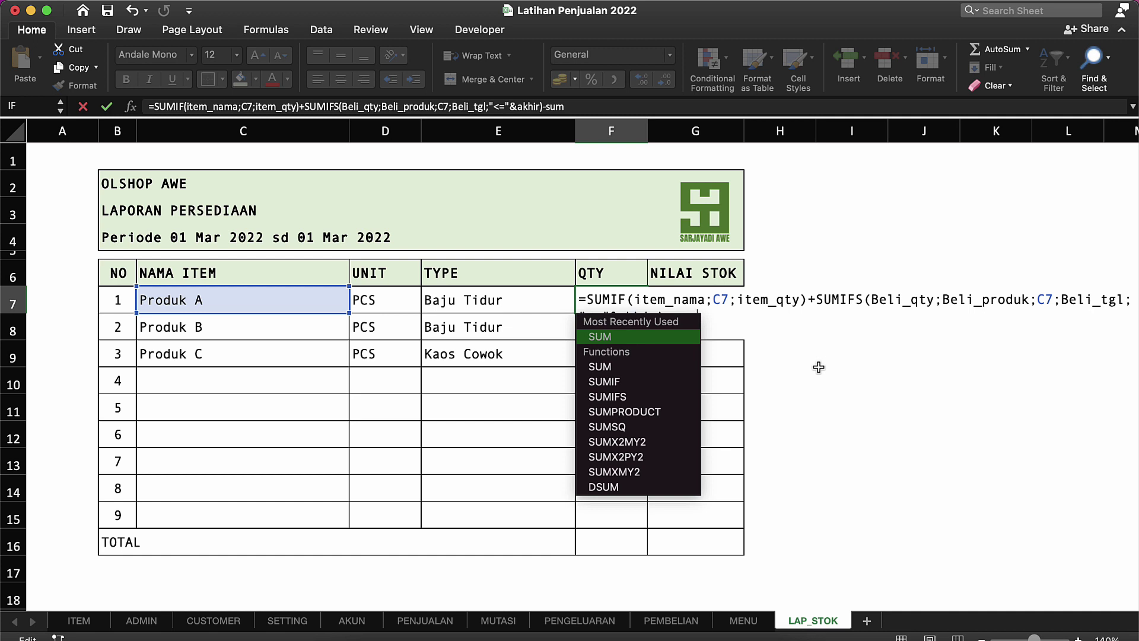
double_click(649, 395)
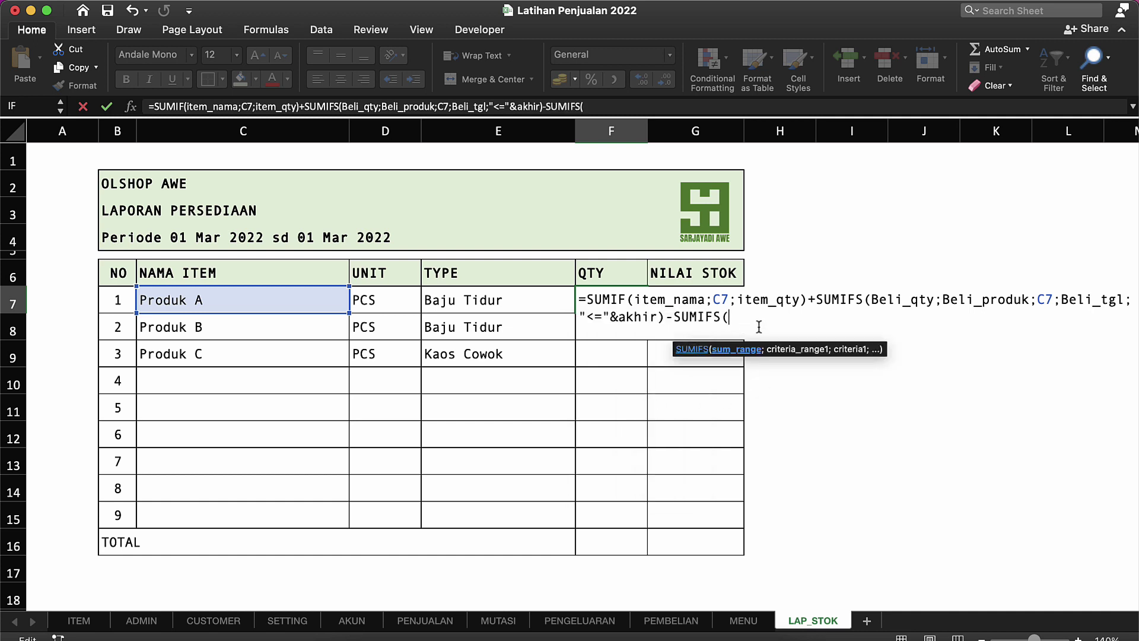
type("sal")
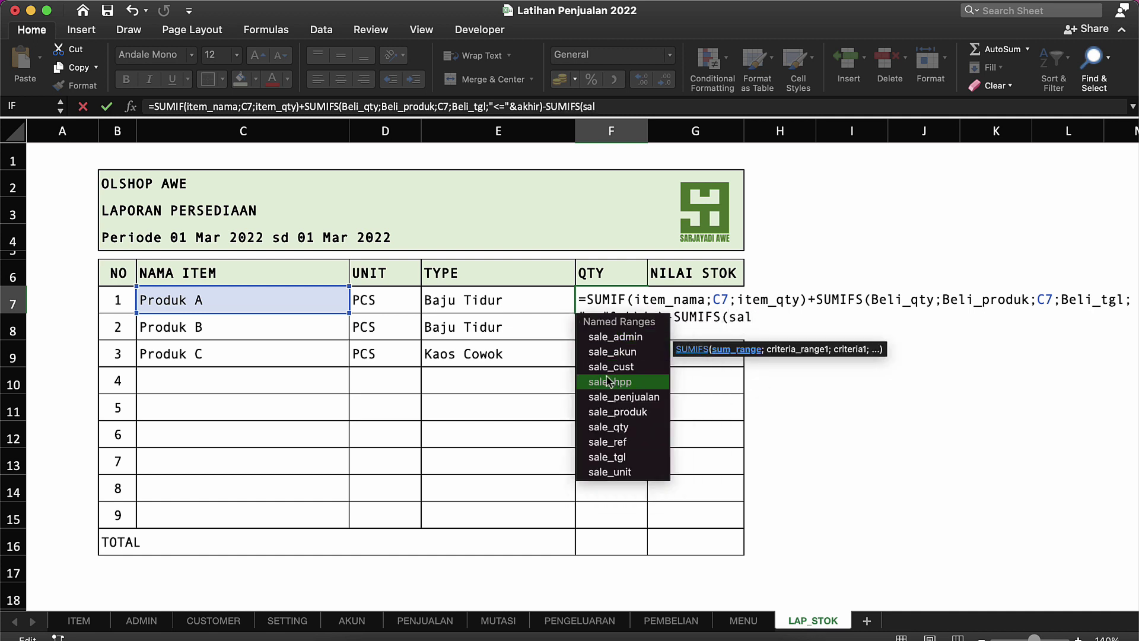
double_click(620, 426)
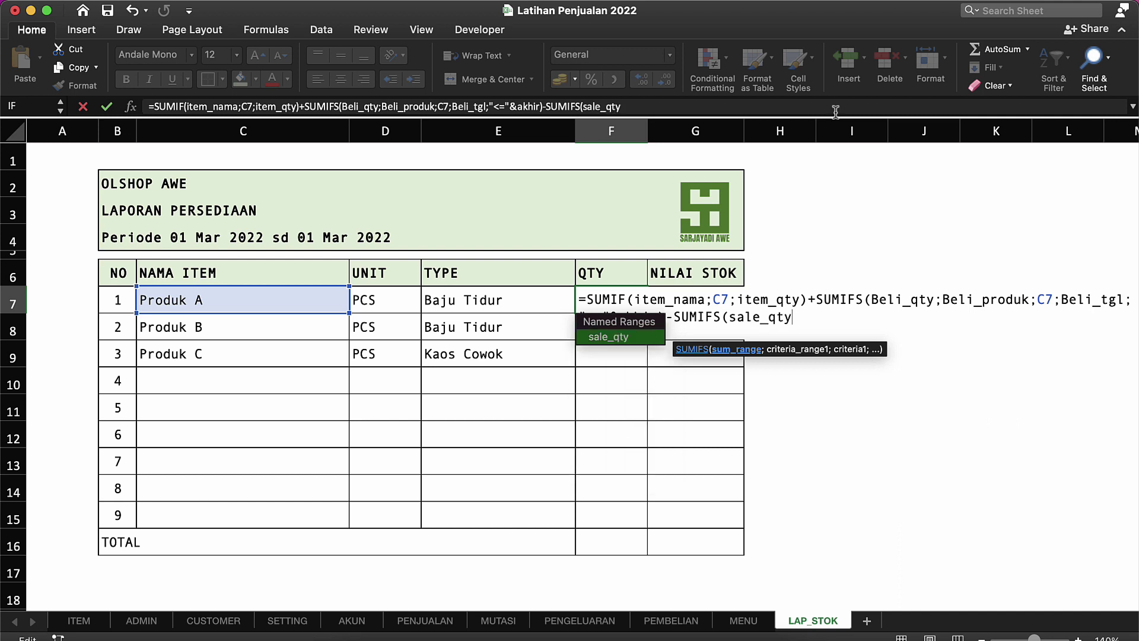
Add the first SUMIFS condition to the sales part of the formula, matching sale_produk with the item name in C7.
type(";")
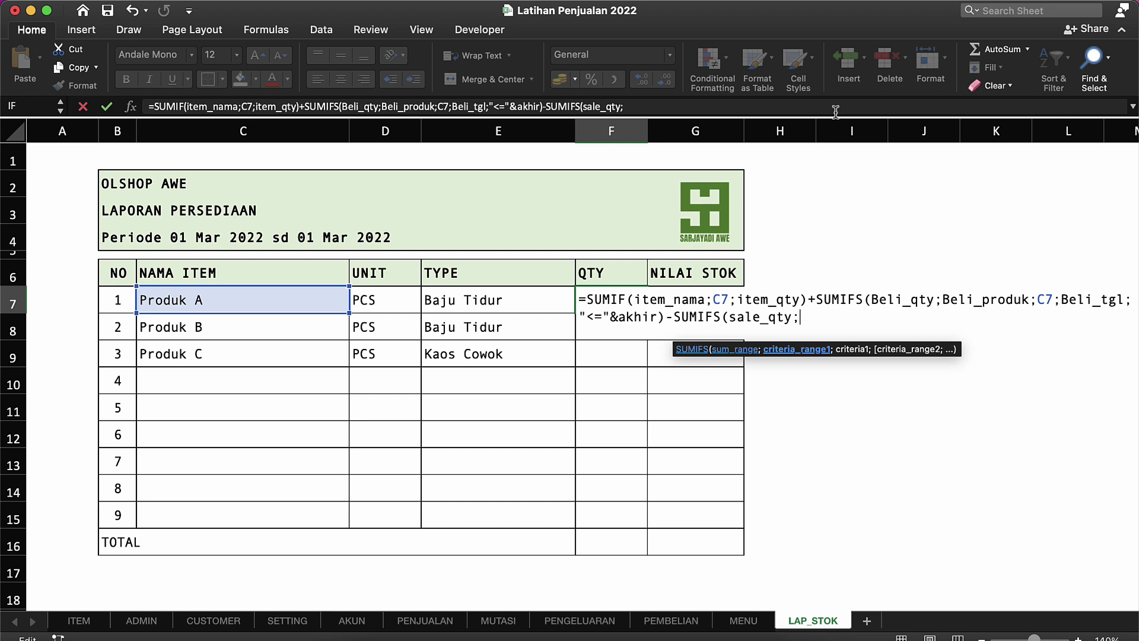
type("sal")
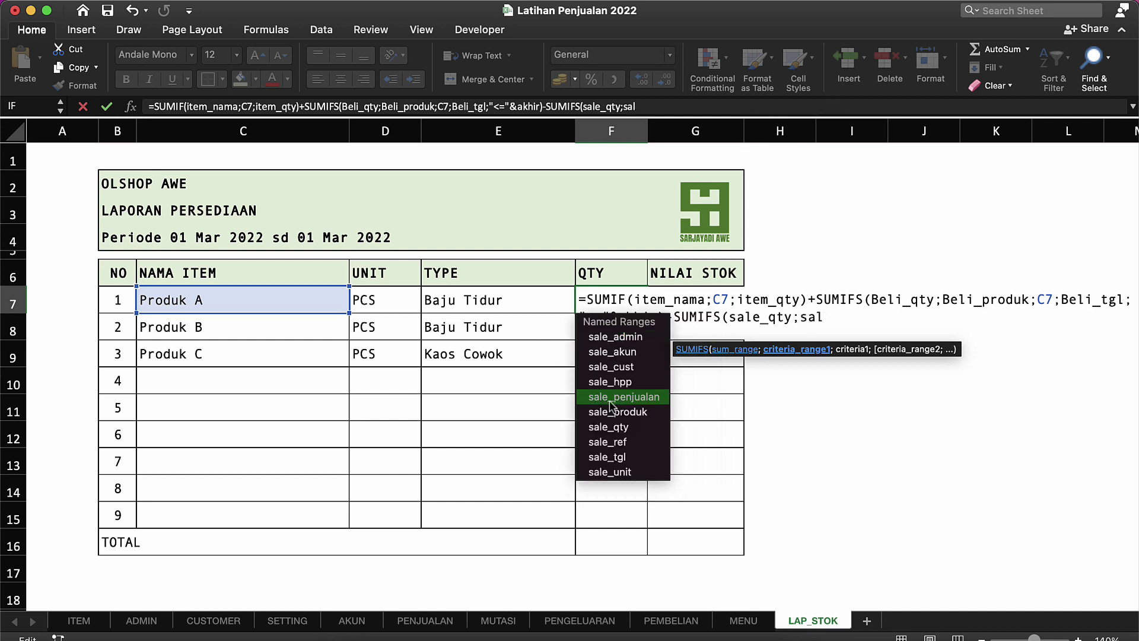
double_click(620, 413)
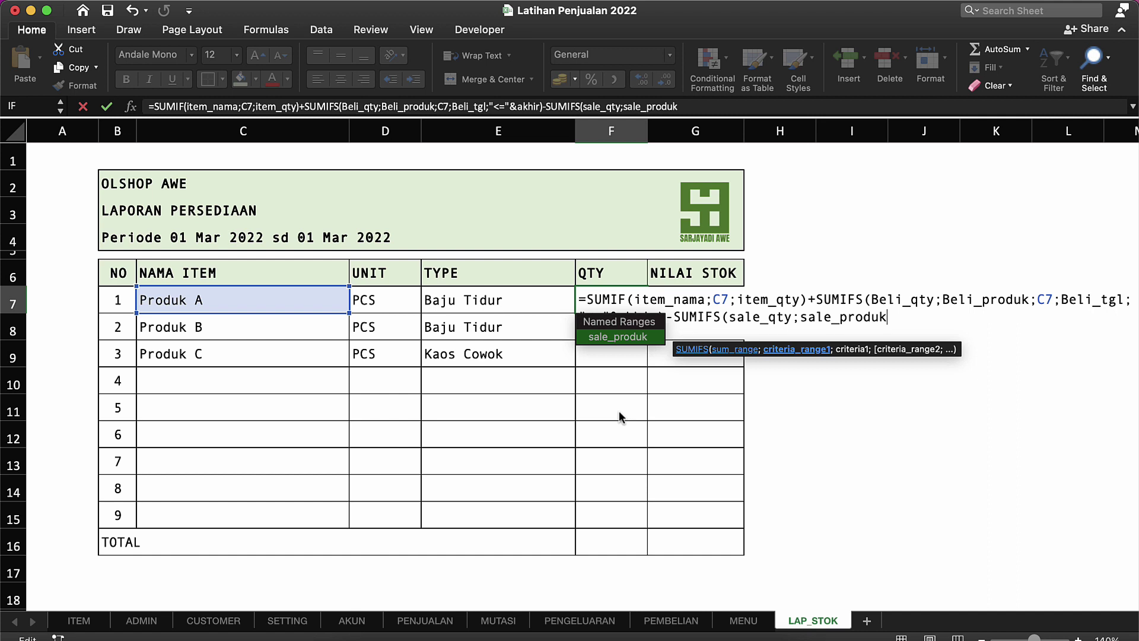
type(";")
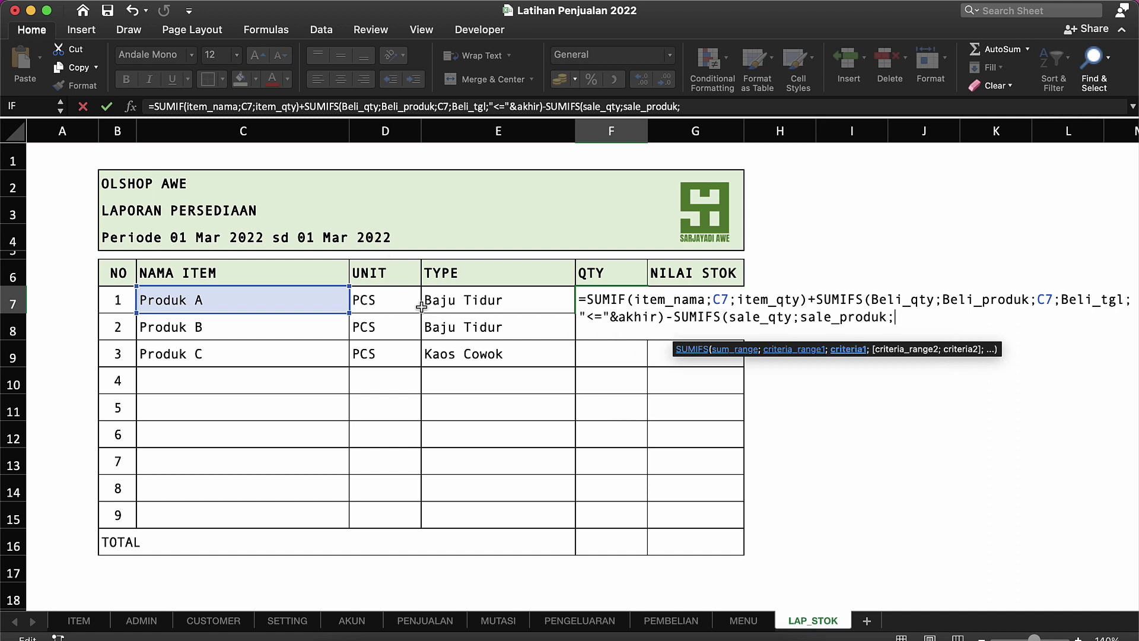
left_click(286, 299)
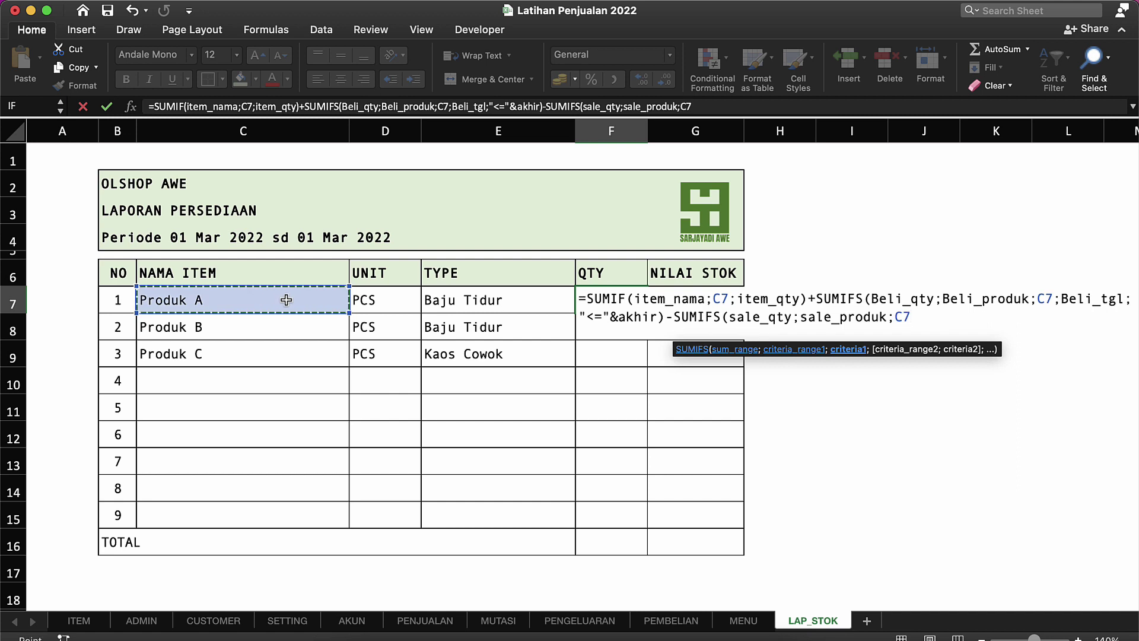
type(";")
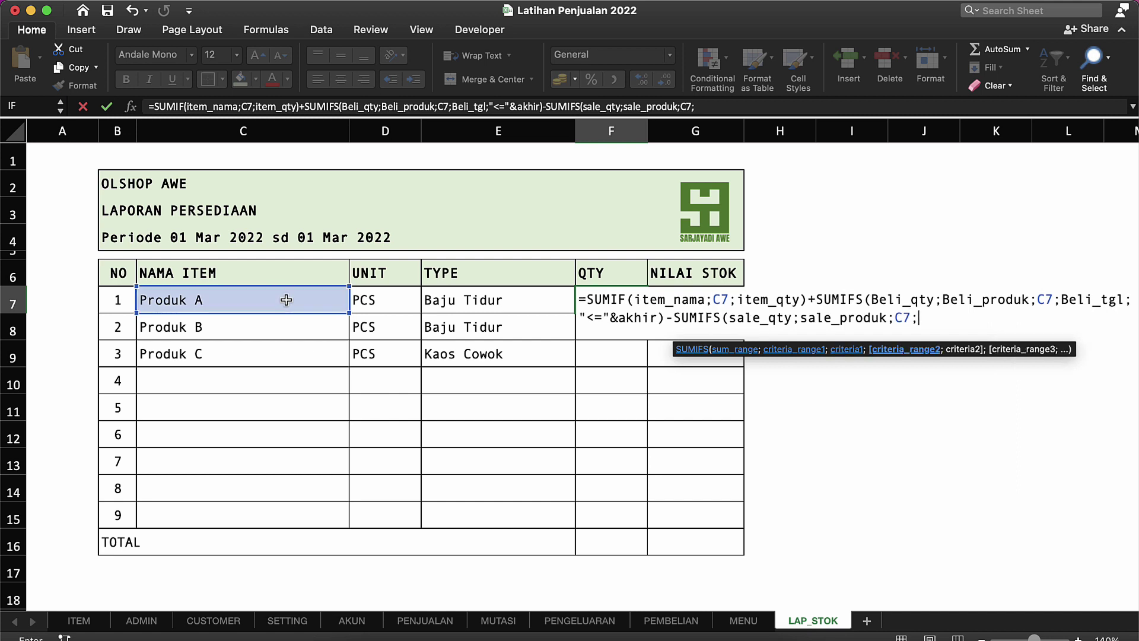
Add the date condition sale_tgl;"<="&akhir to the sales SUMIFS and complete the QTY formula in F7.
type("sa")
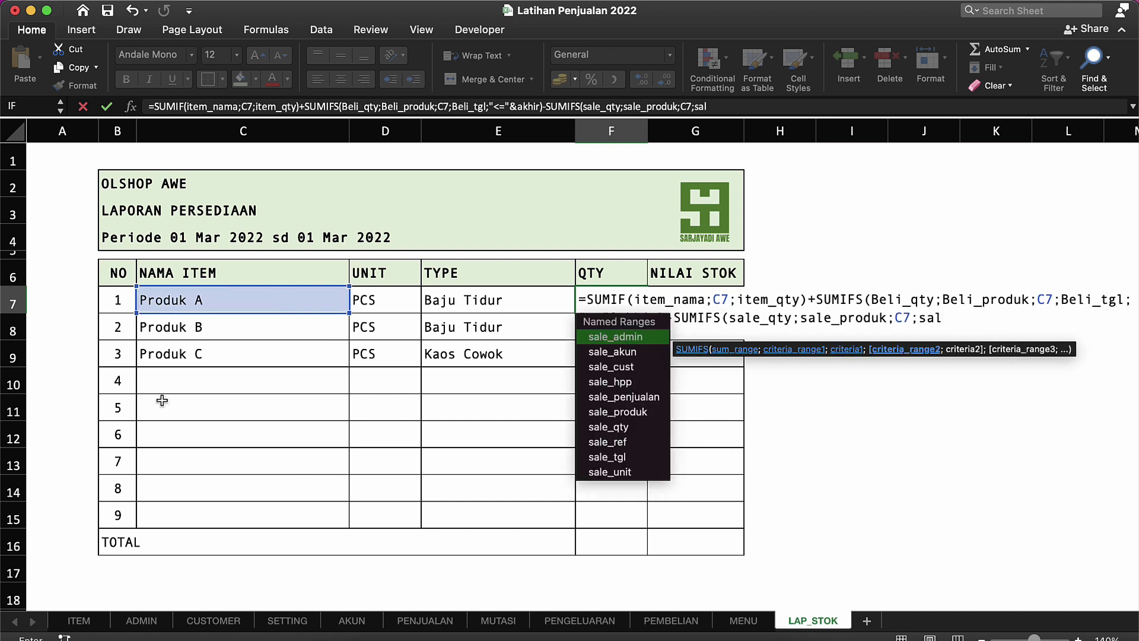
type("l")
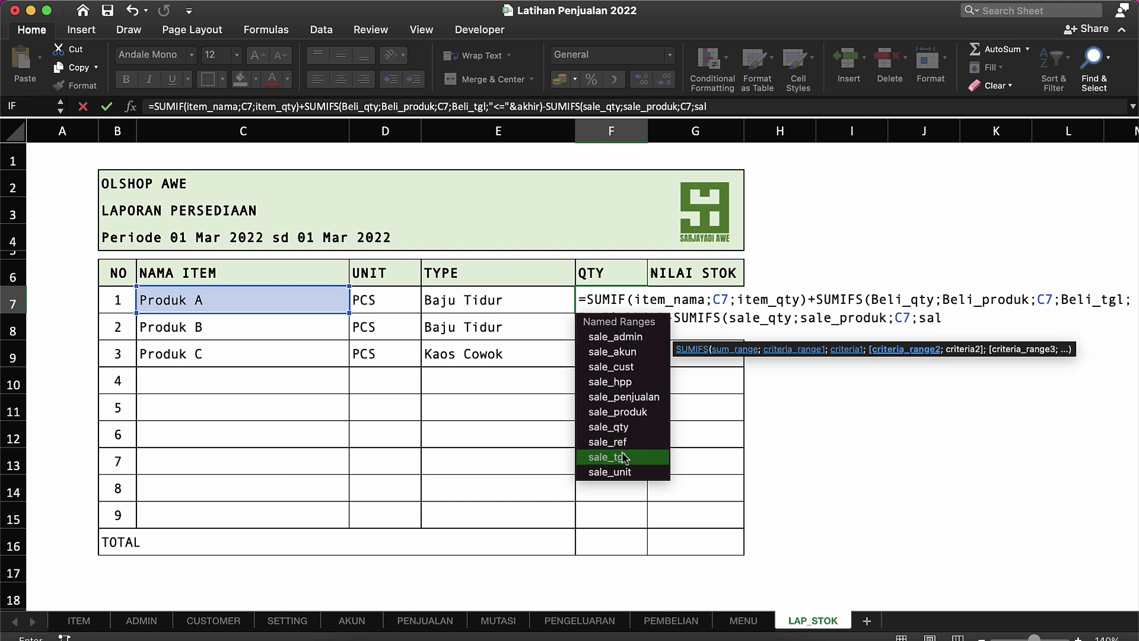
double_click(622, 452)
type(";\"<=\"&")
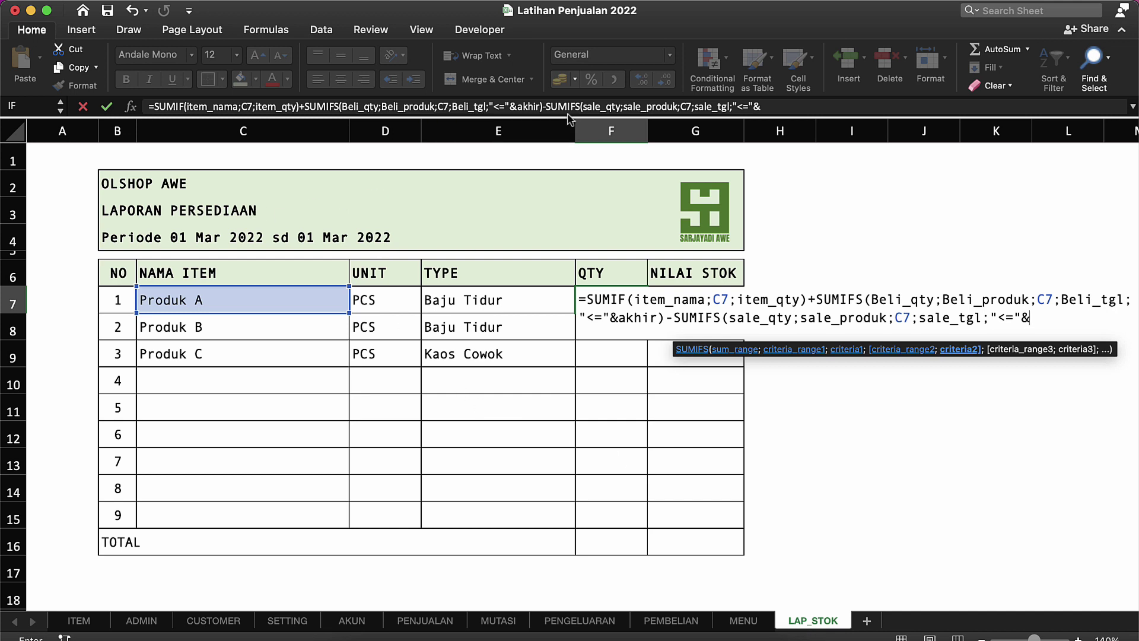
type("akhir")
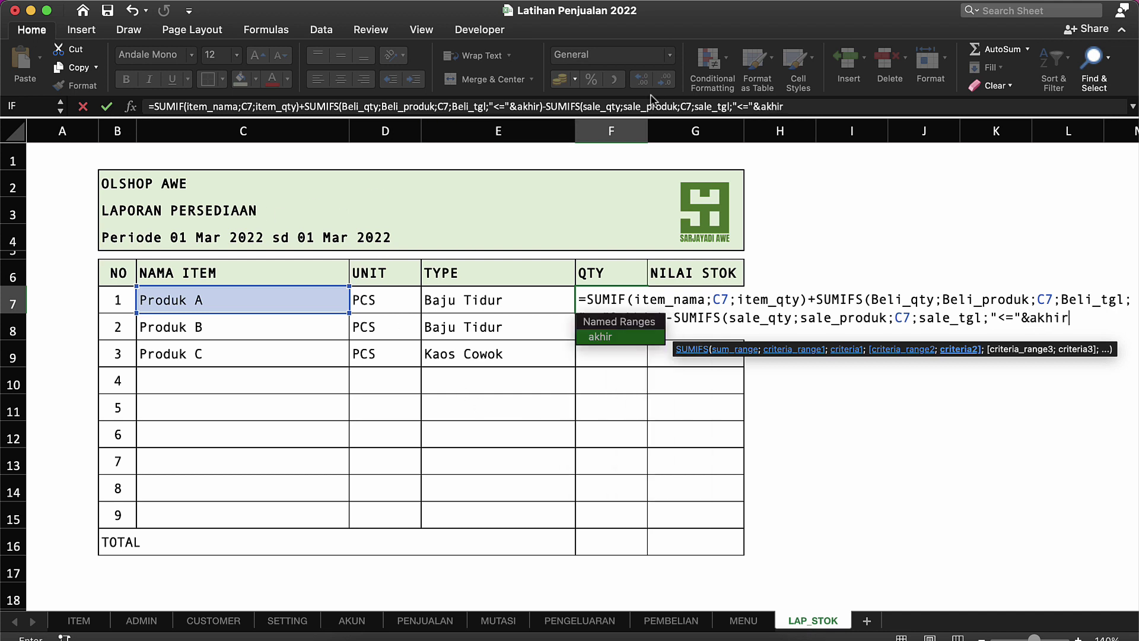
double_click(607, 336)
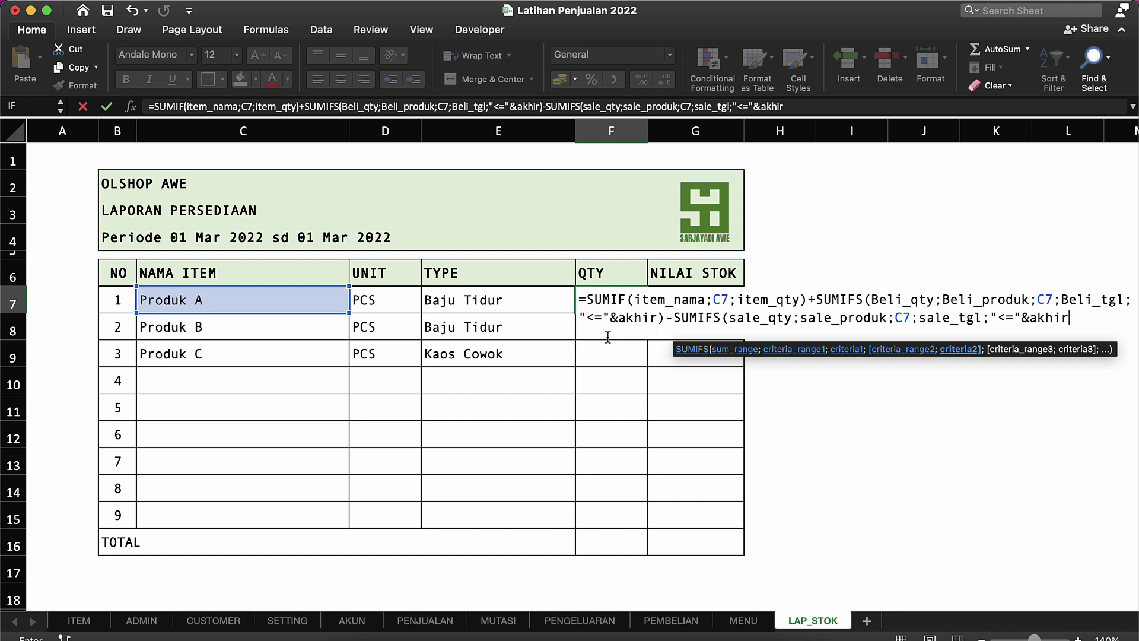
type(")")
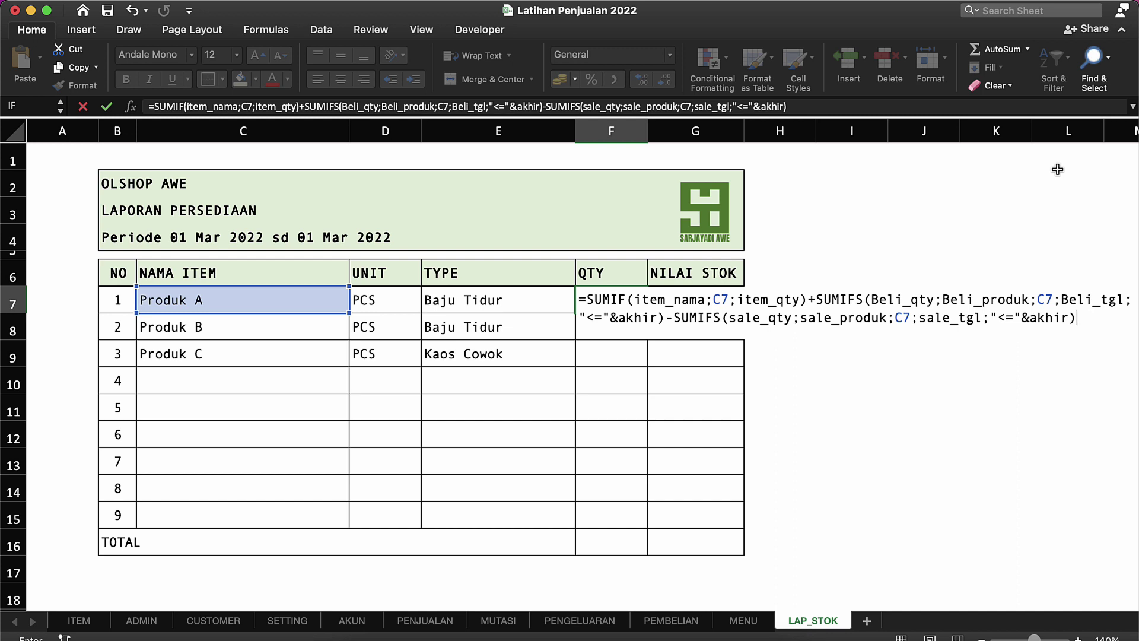
key("Return")
key("Up")
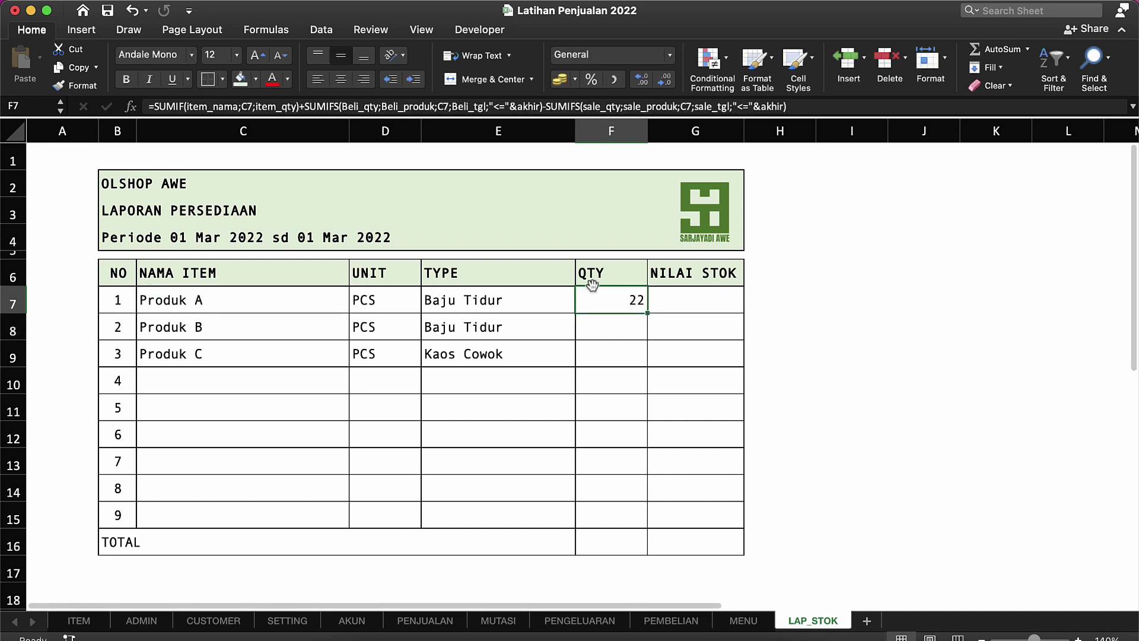
Set the product of the first sale row on the PENJUALAN sheet to Produk A and return to LAP_STOK to check its QTY.
left_click(425, 620)
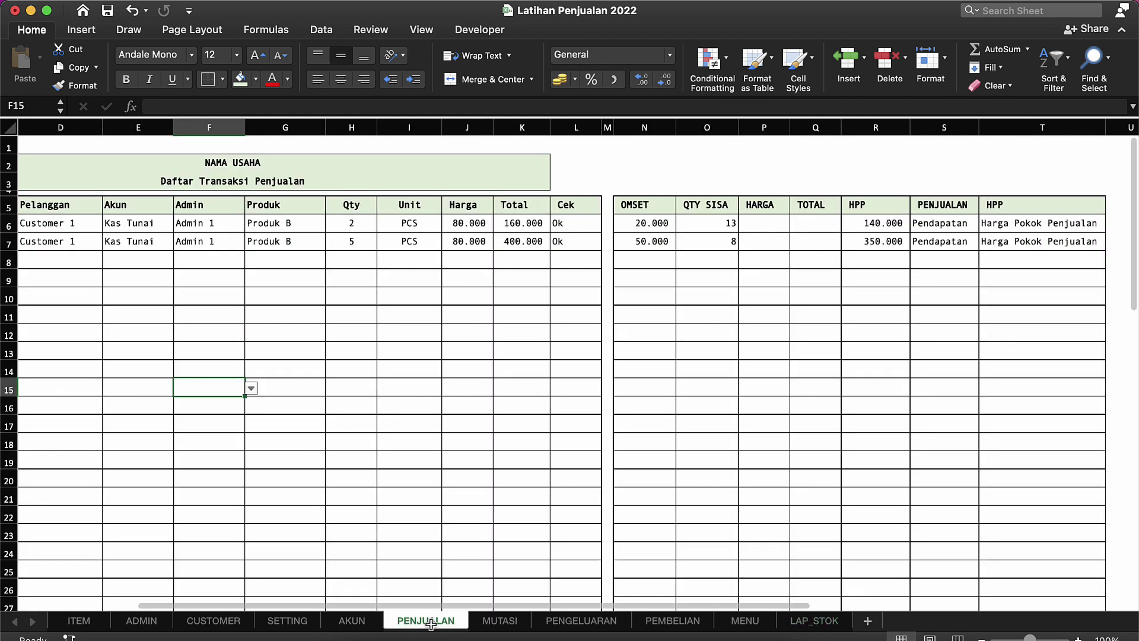
left_click(252, 242)
left_click(309, 222)
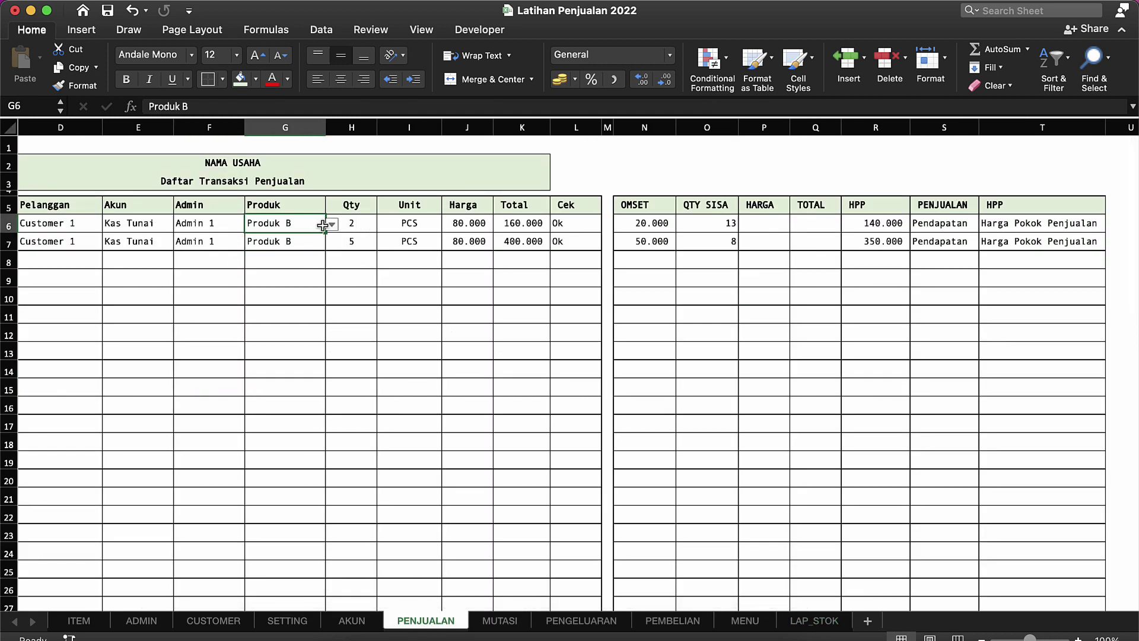
left_click(331, 224)
left_click(291, 239)
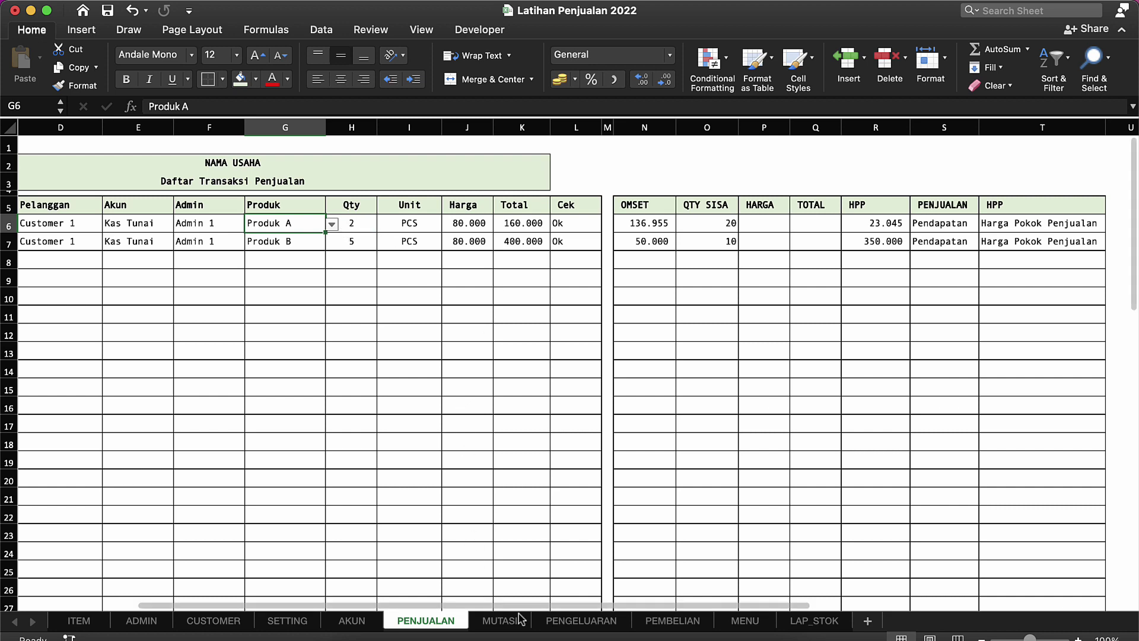
left_click(810, 621)
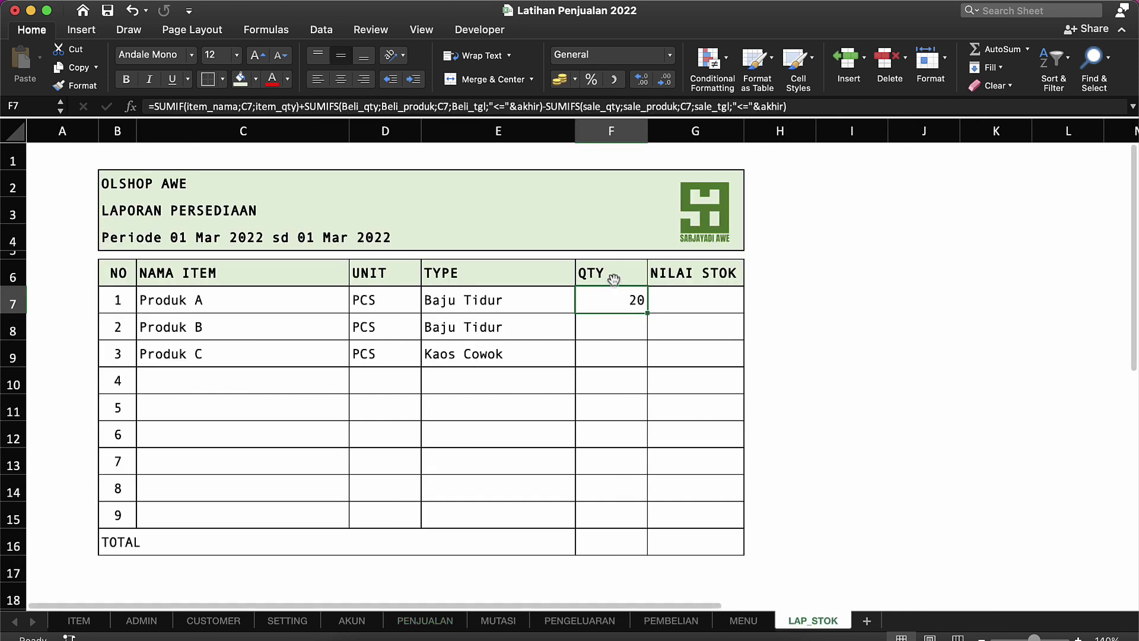
Center the contents of the QTY column in the inventory report and select the Produk A quantity in F7.
left_click(604, 139)
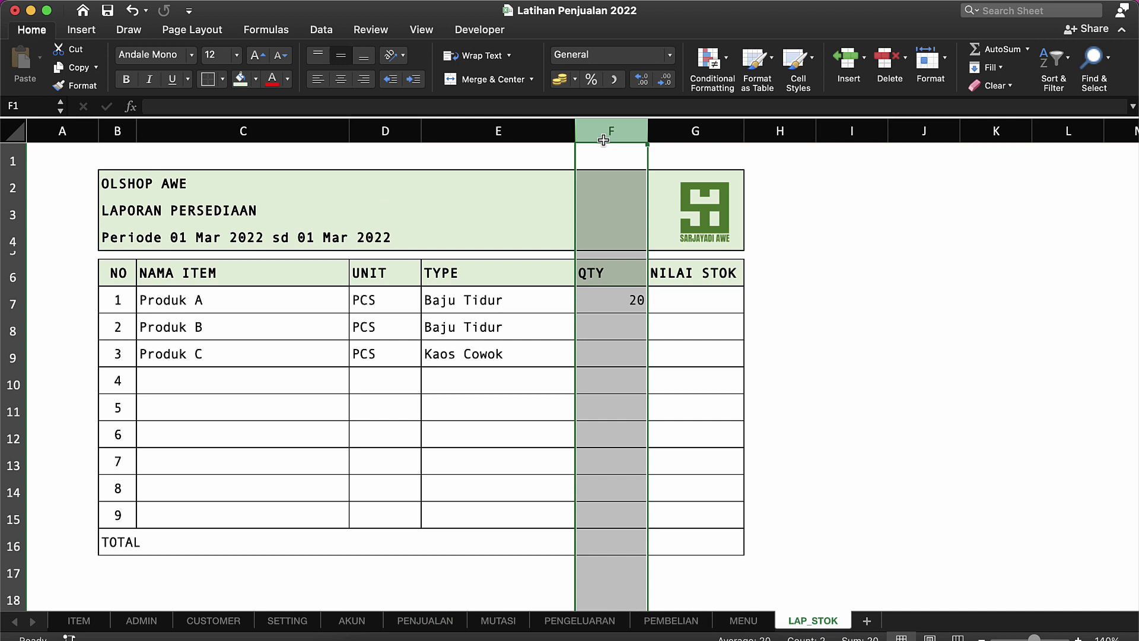
left_click(340, 79)
left_click(644, 383)
left_click(608, 272)
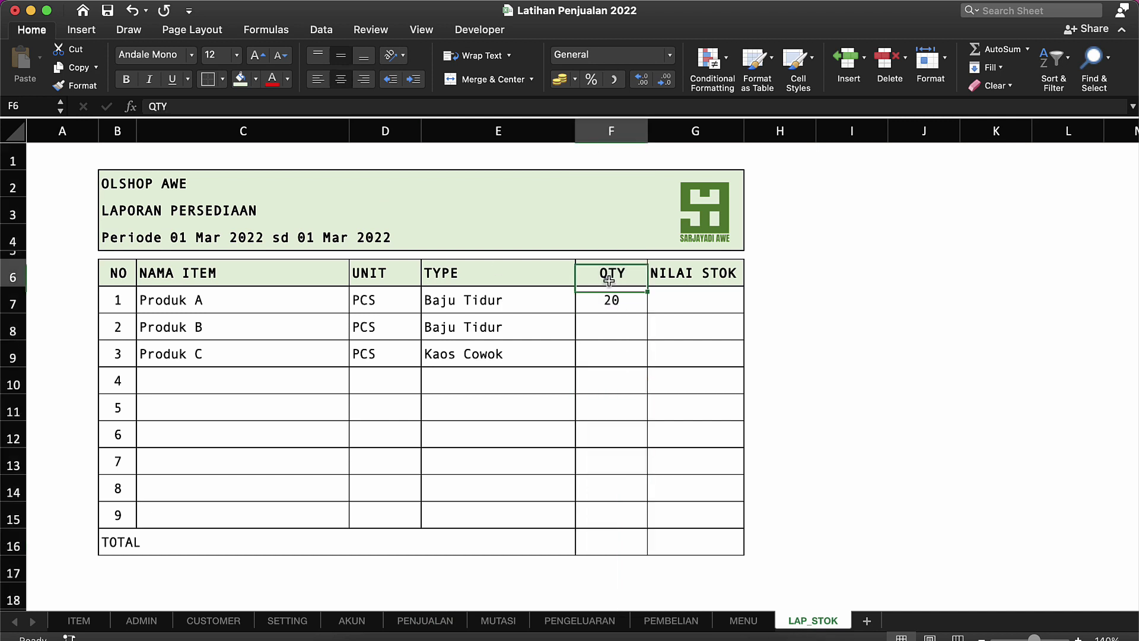
left_click(611, 300)
left_click(675, 303)
left_click(590, 301)
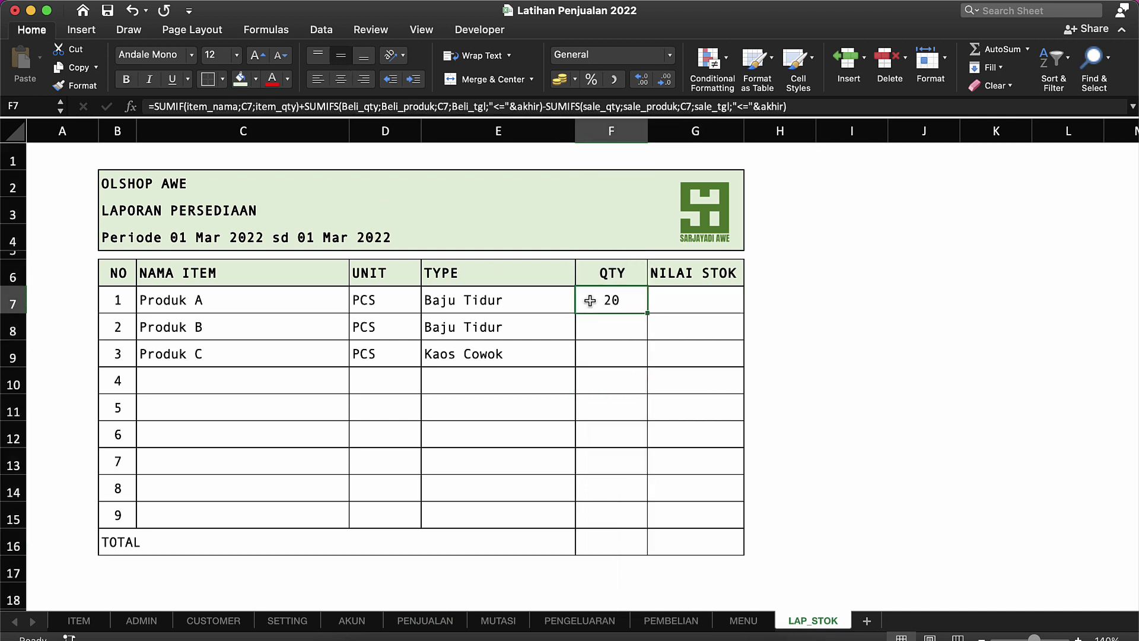
left_click(687, 291)
left_click(691, 272)
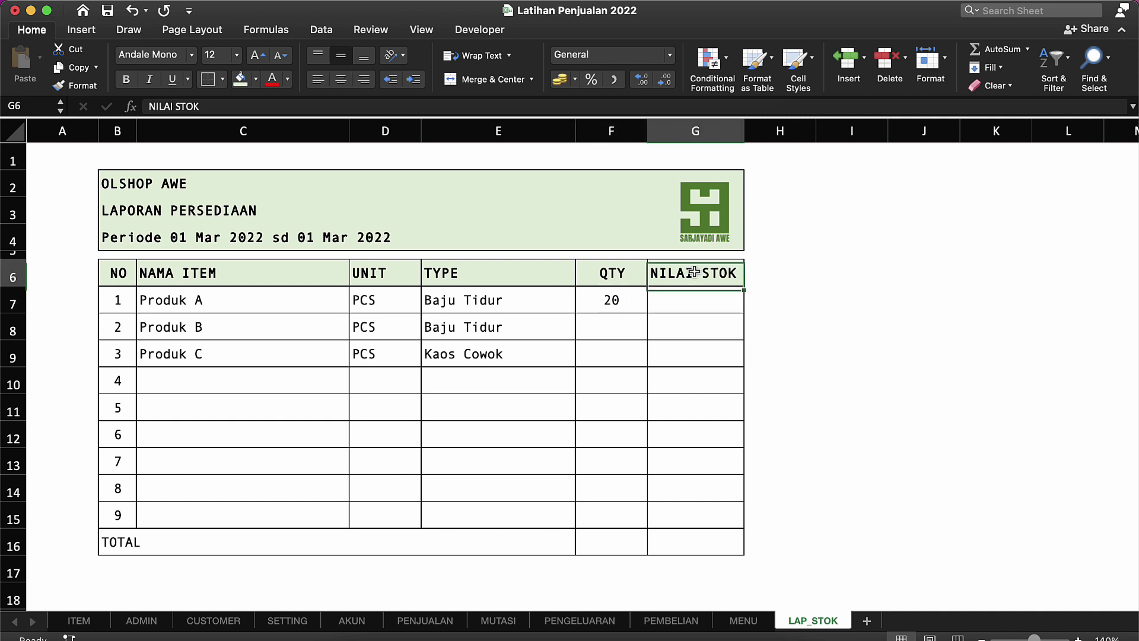
left_click(671, 302)
left_click(613, 300)
left_click(687, 301)
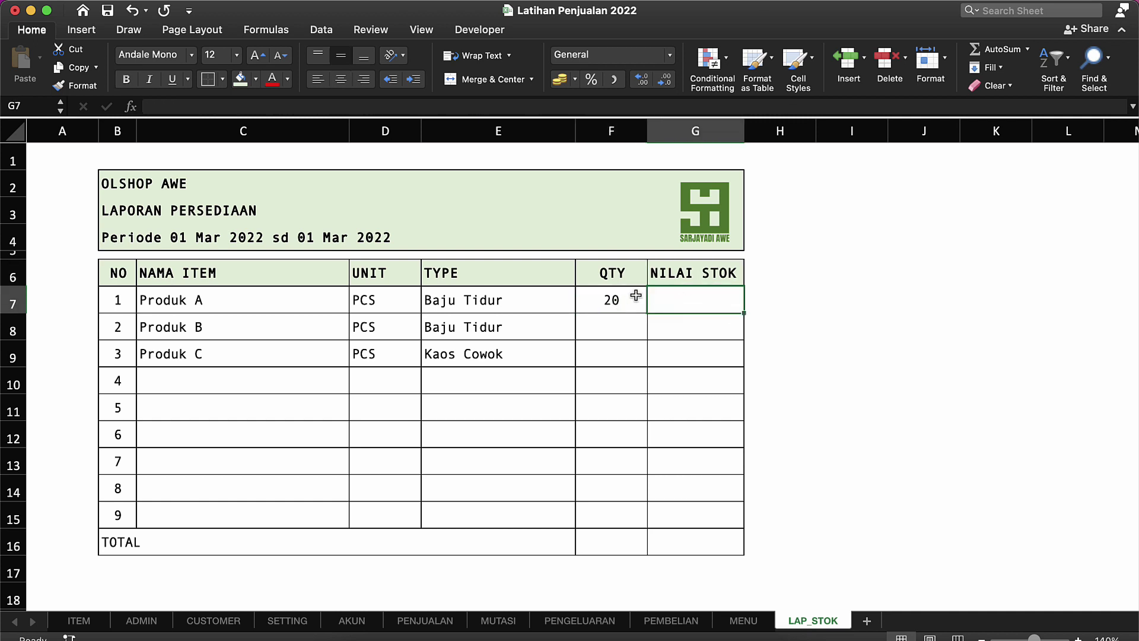
left_click(630, 299)
left_click(700, 298)
left_click(620, 298)
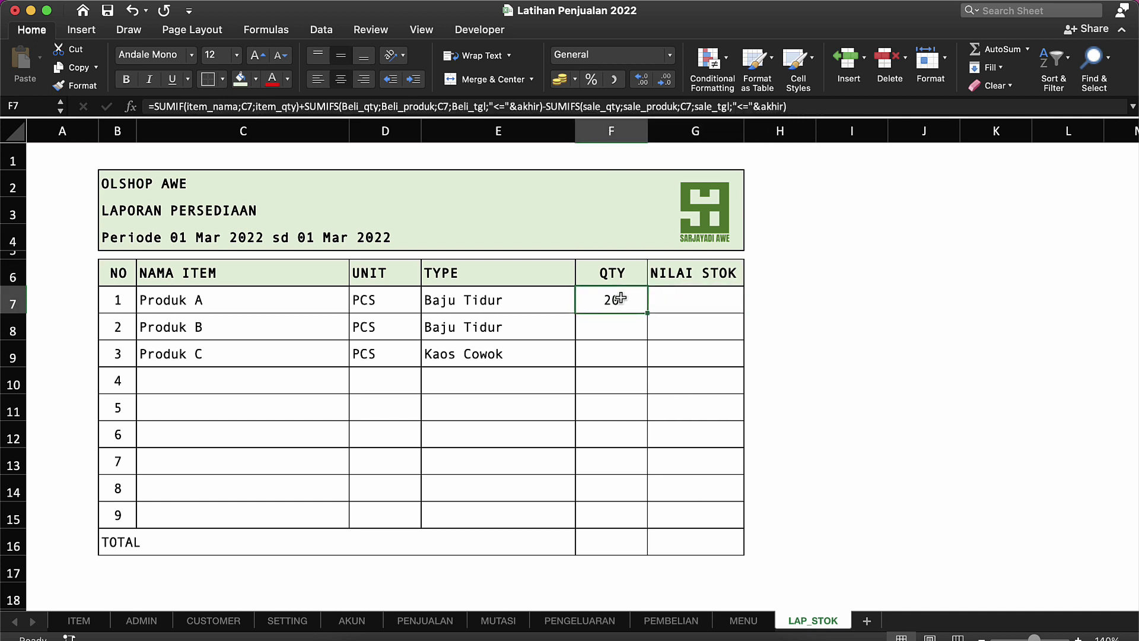
left_click(672, 299)
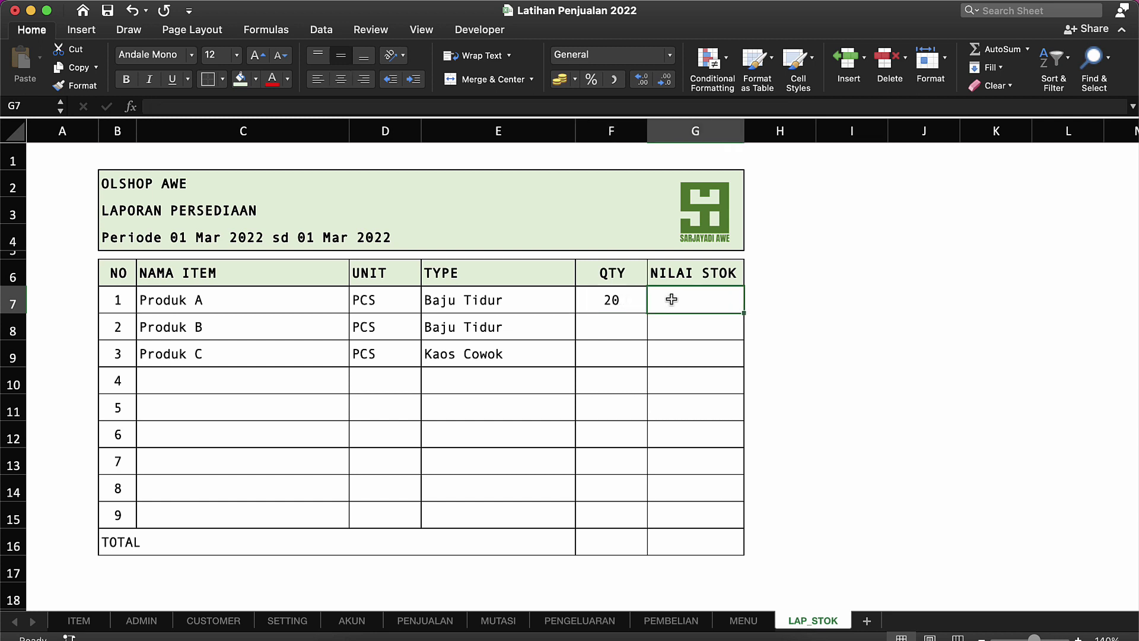
left_click(616, 295)
left_click(674, 300)
Copy the complete QTY formula text of Produk A from F7, leaving the cell itself unedited.
left_click(617, 300)
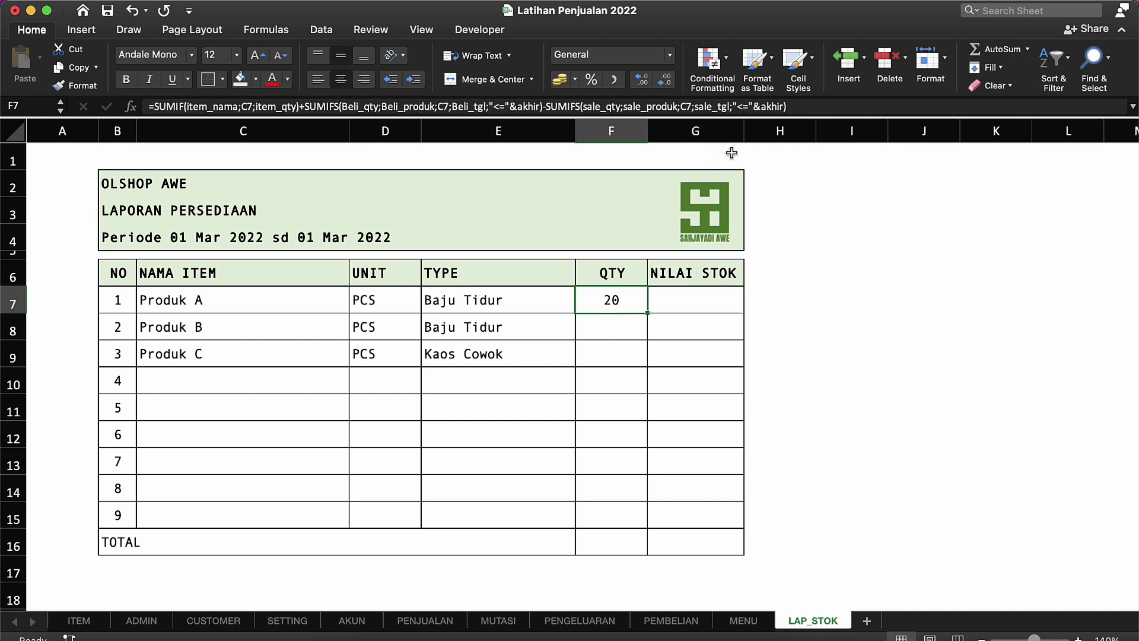
left_click(817, 106)
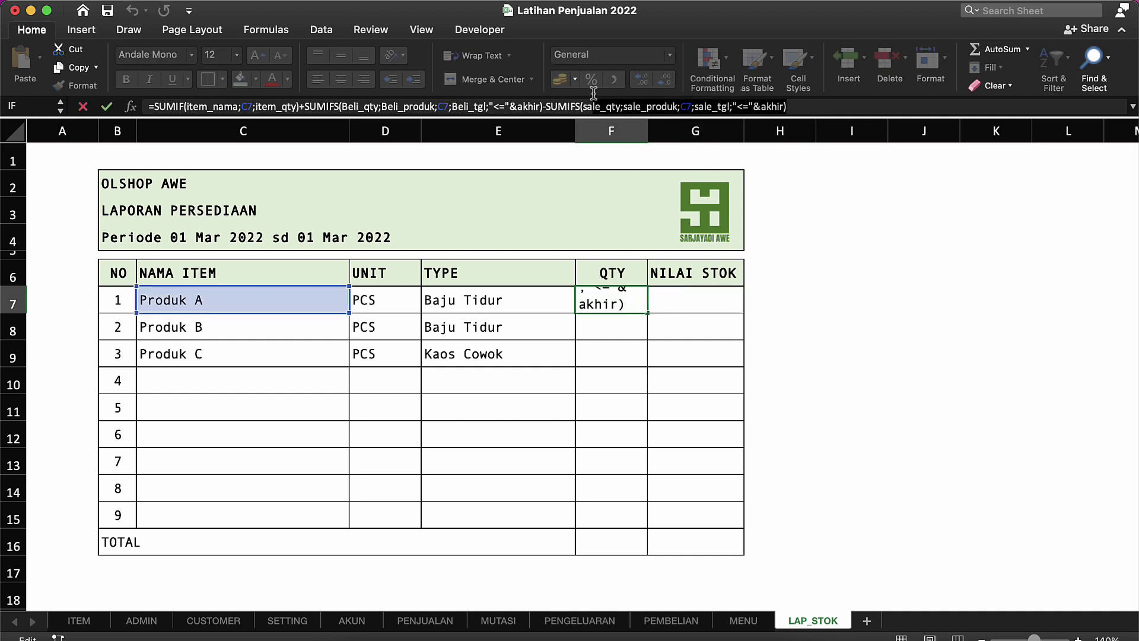
right_click(177, 109)
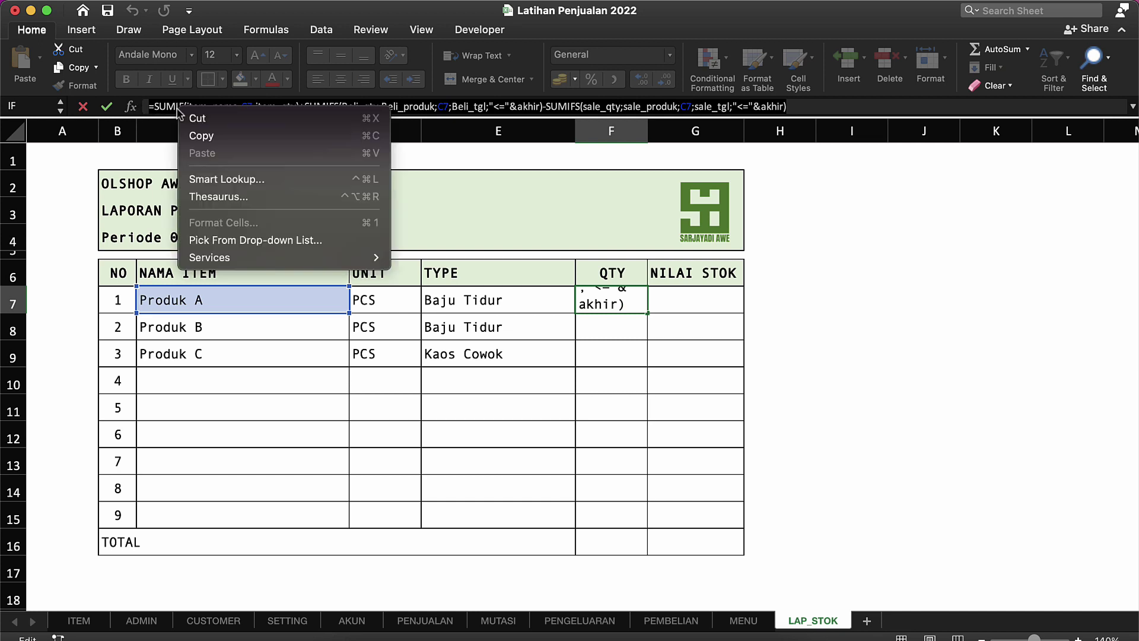
left_click(196, 134)
key("Escape")
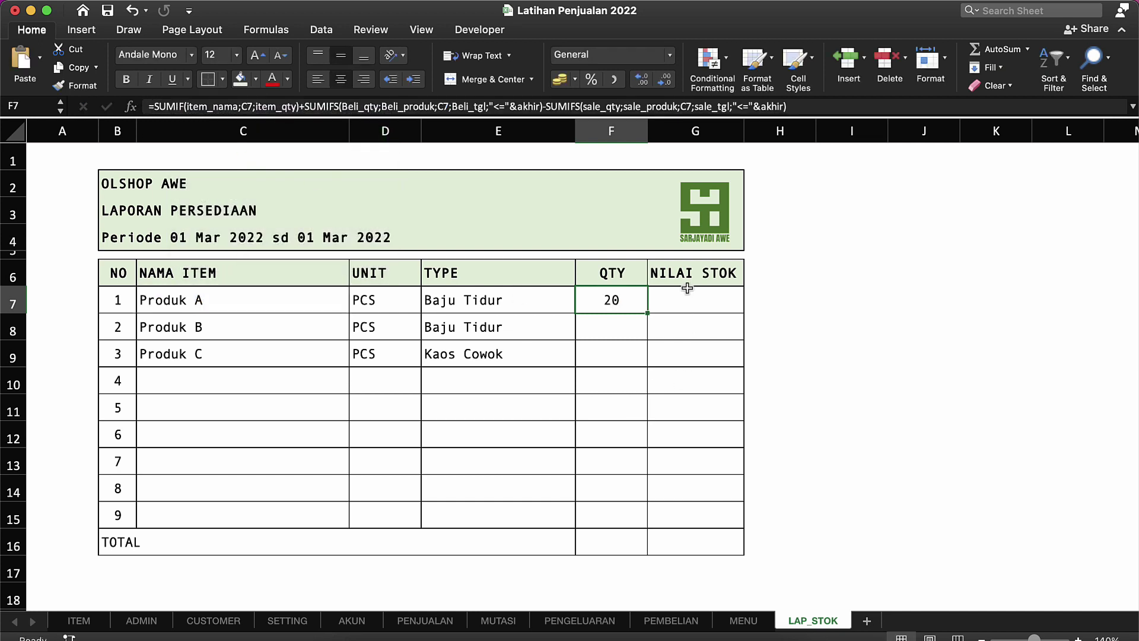
left_click(687, 288)
double_click(686, 297)
key("super+v")
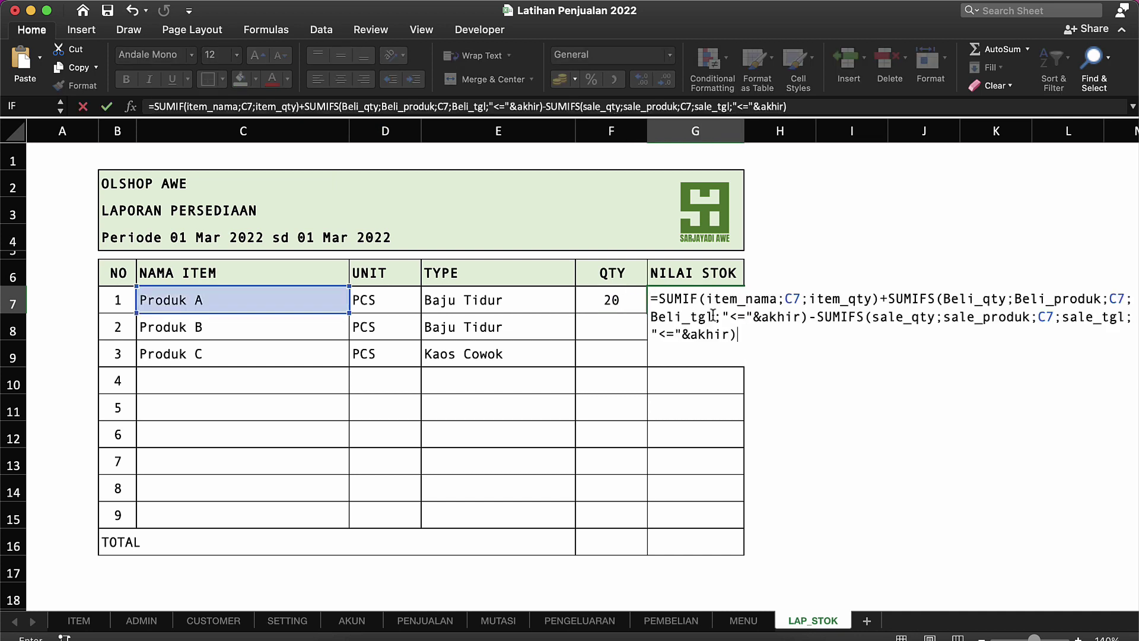
left_click(776, 299)
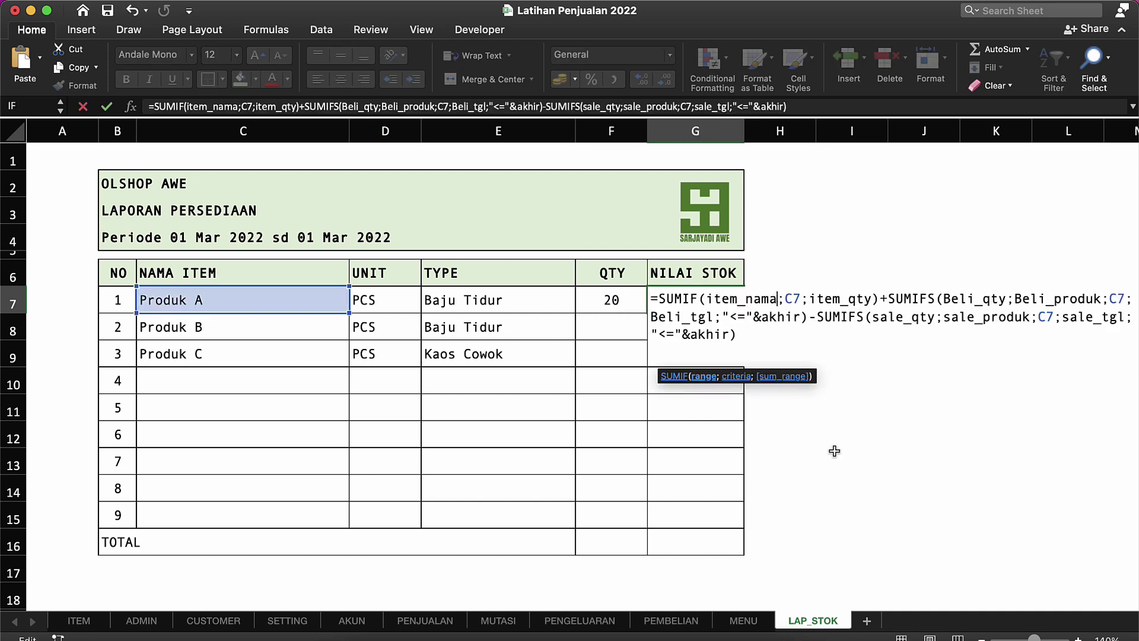
key("BackSpace")
key("BackSpace")
key("BackSpace")
key("BackSpace")
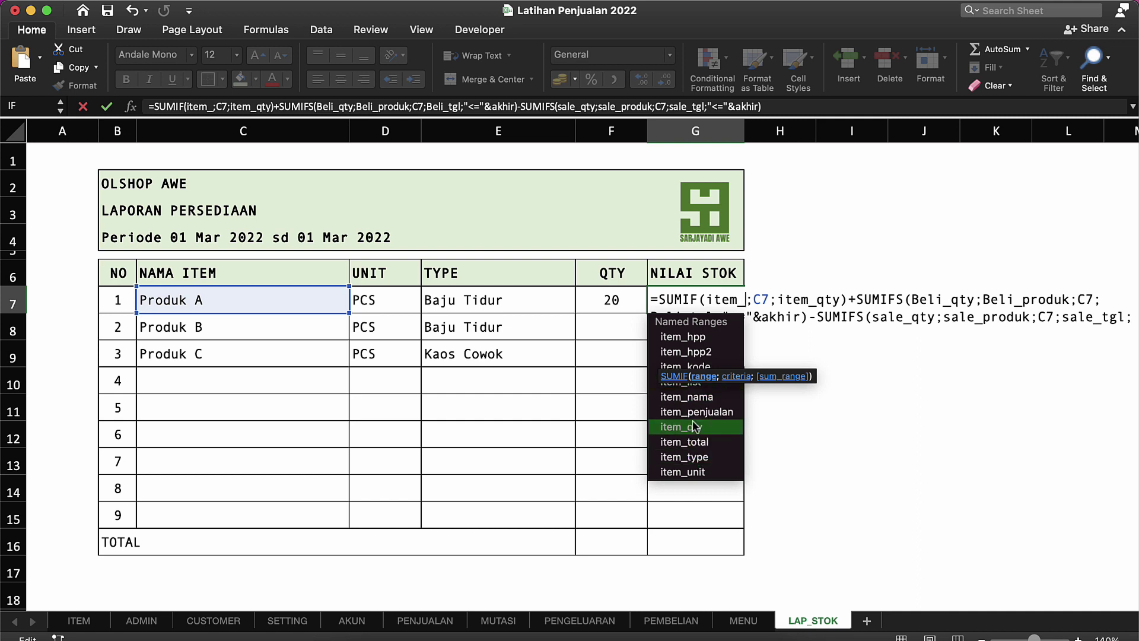
key("Escape")
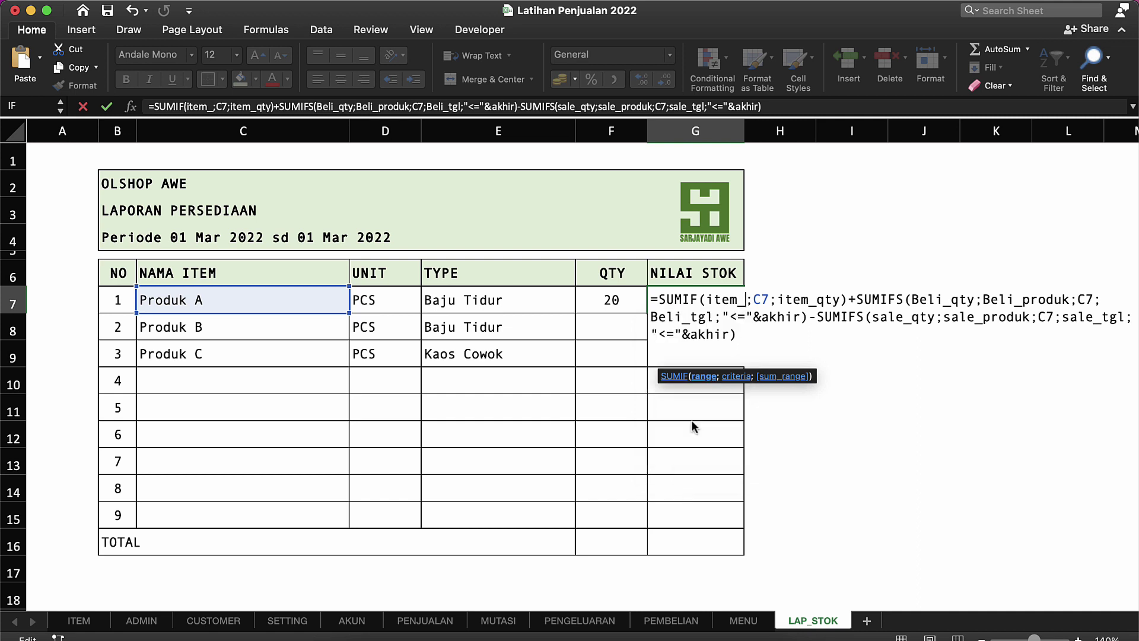
key("Escape")
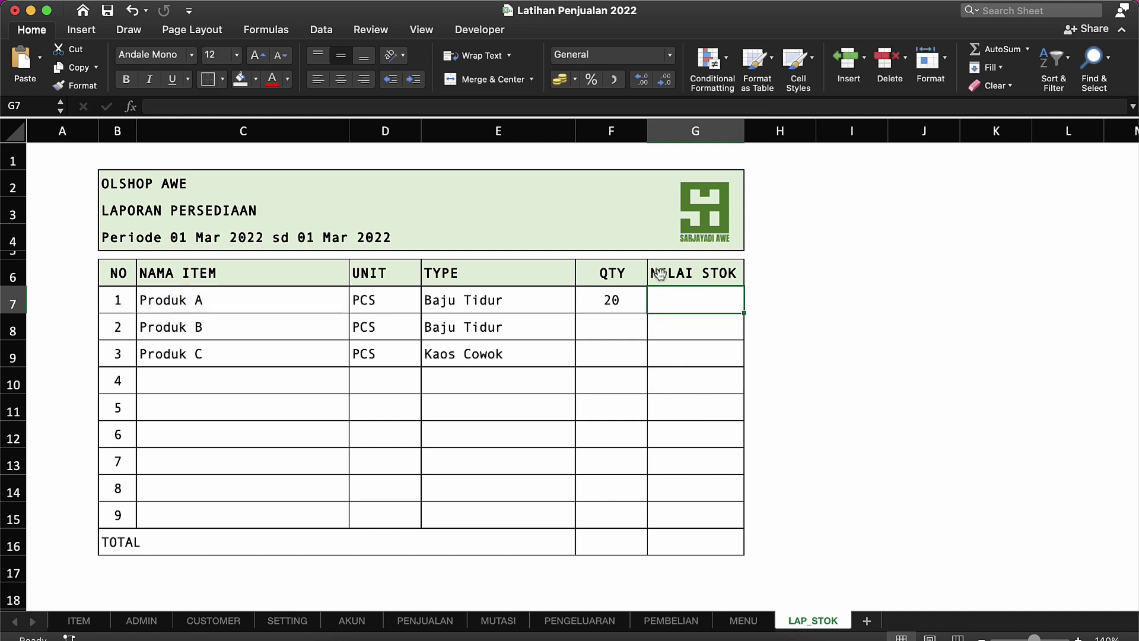
Paste the copied QTY formula into NILAI STOK cell G7 and replace item_qty with item_total in the SUMIF part.
double_click(694, 300)
key("super+v")
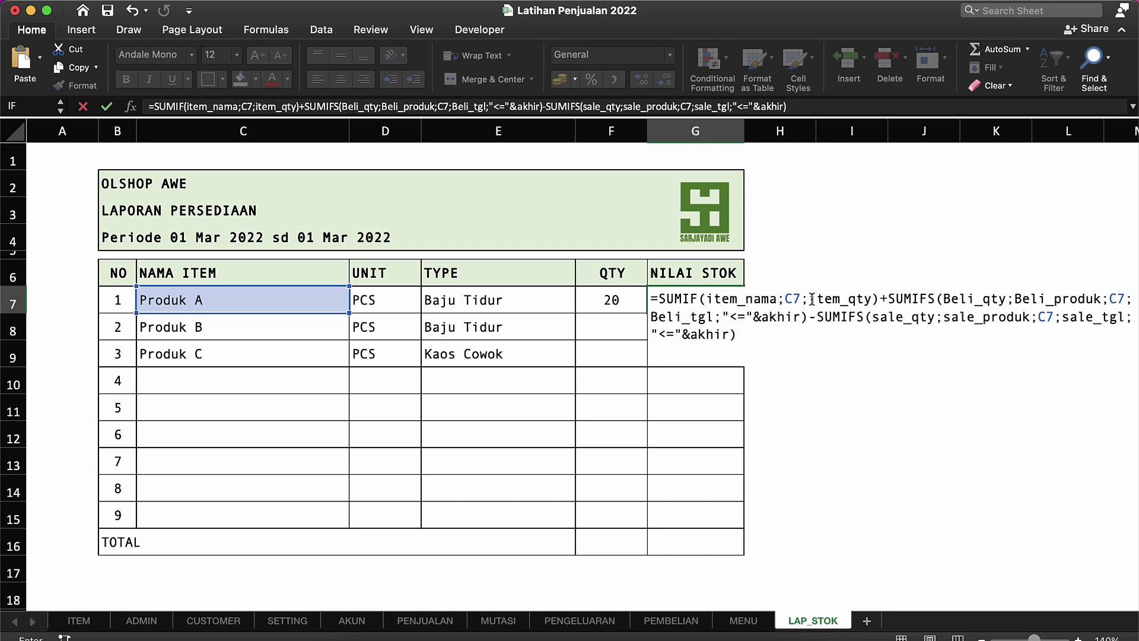
left_click(868, 298)
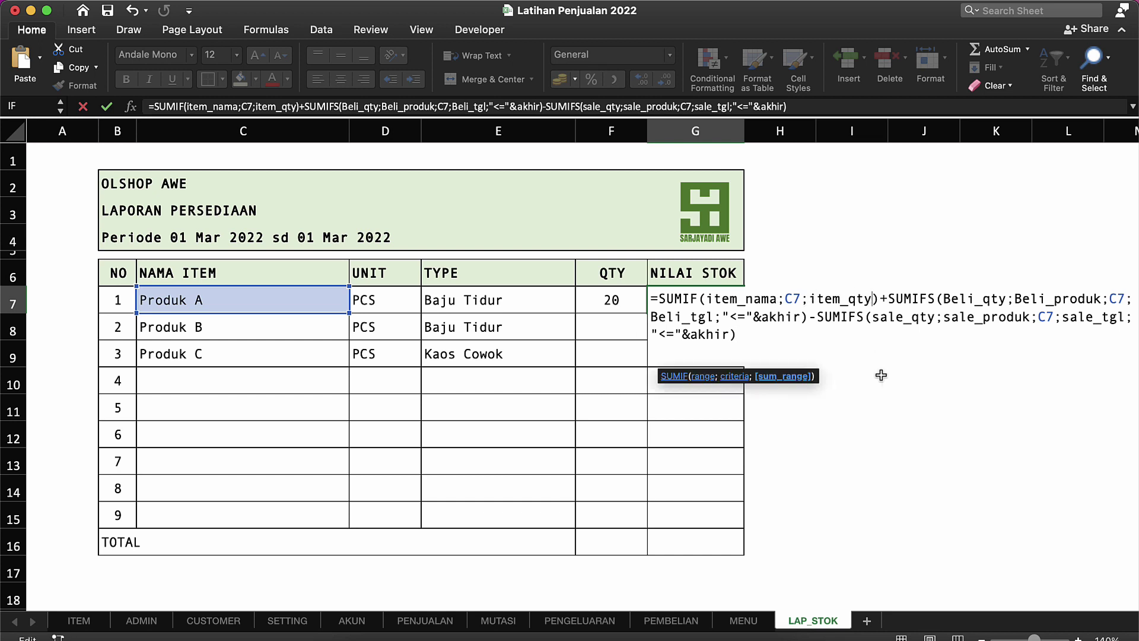
key("BackSpace")
key("BackSpace")
key("BackSpace")
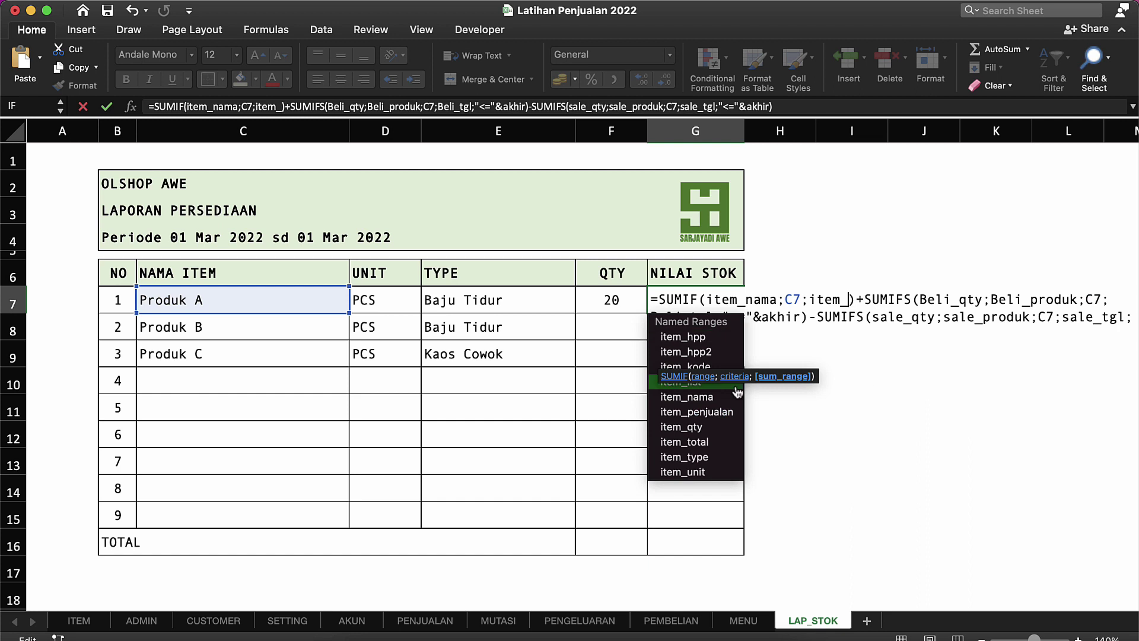
double_click(694, 442)
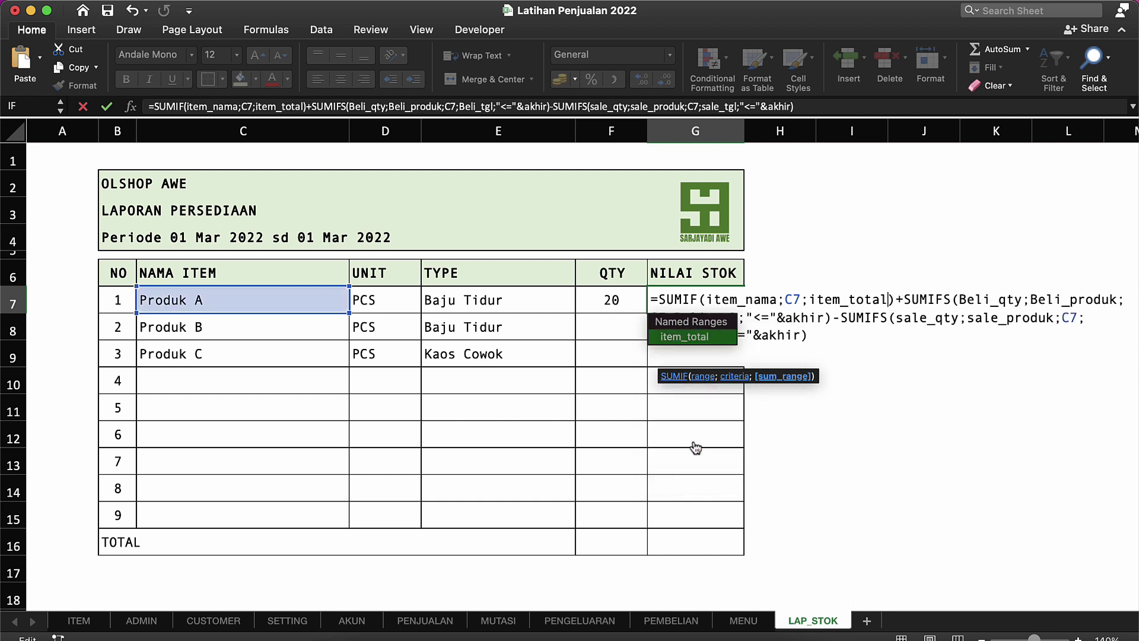
Replace Beli_qty with Beli_total as the sum range of the purchase SUMIFS in the G7 formula.
double_click(877, 298)
left_click(888, 298)
double_click(882, 298)
left_click(941, 299)
left_click(977, 301)
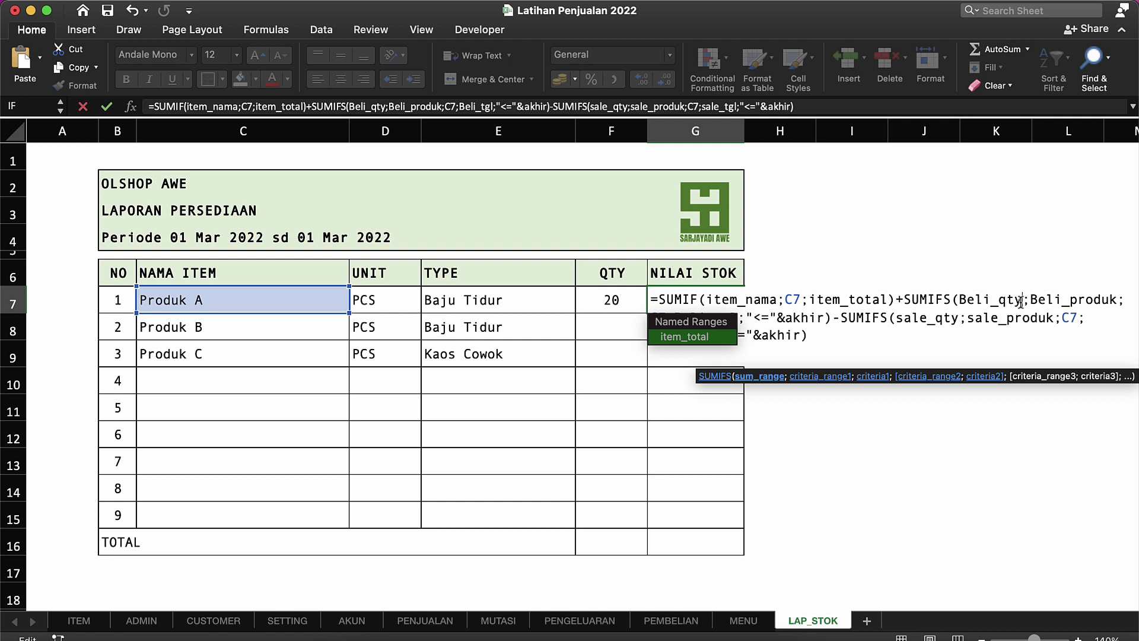
key("BackSpace")
key("BackSpace")
key("BackSpace")
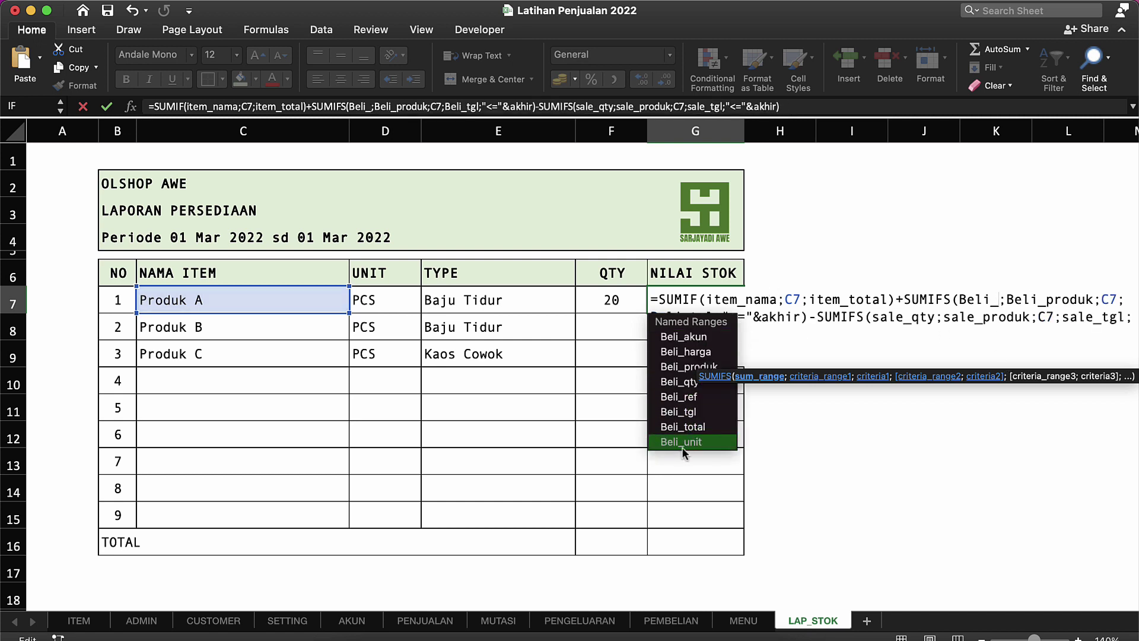
double_click(683, 427)
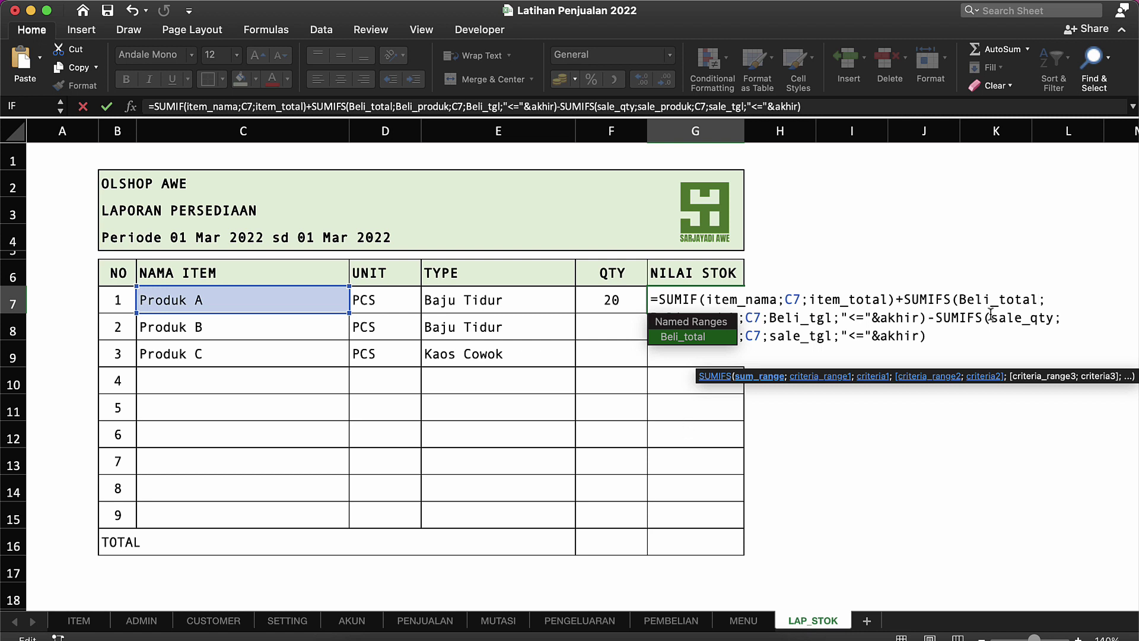
Remove sale_qty from the sales SUMIFS in the G7 formula, leaving its sum range empty.
left_click(766, 321)
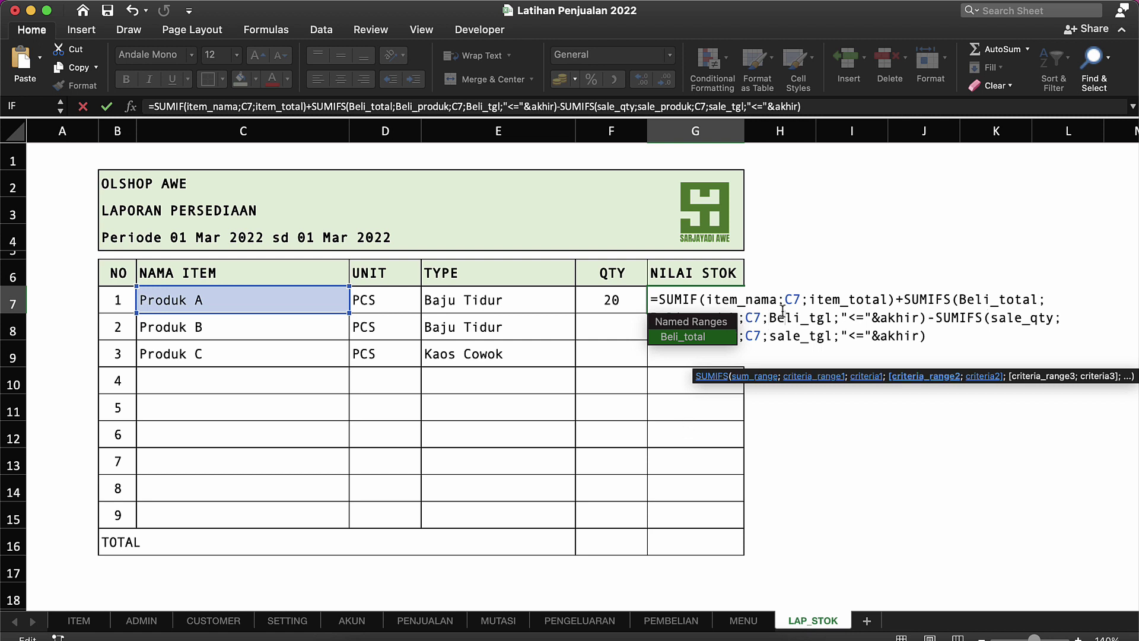
left_click(838, 319)
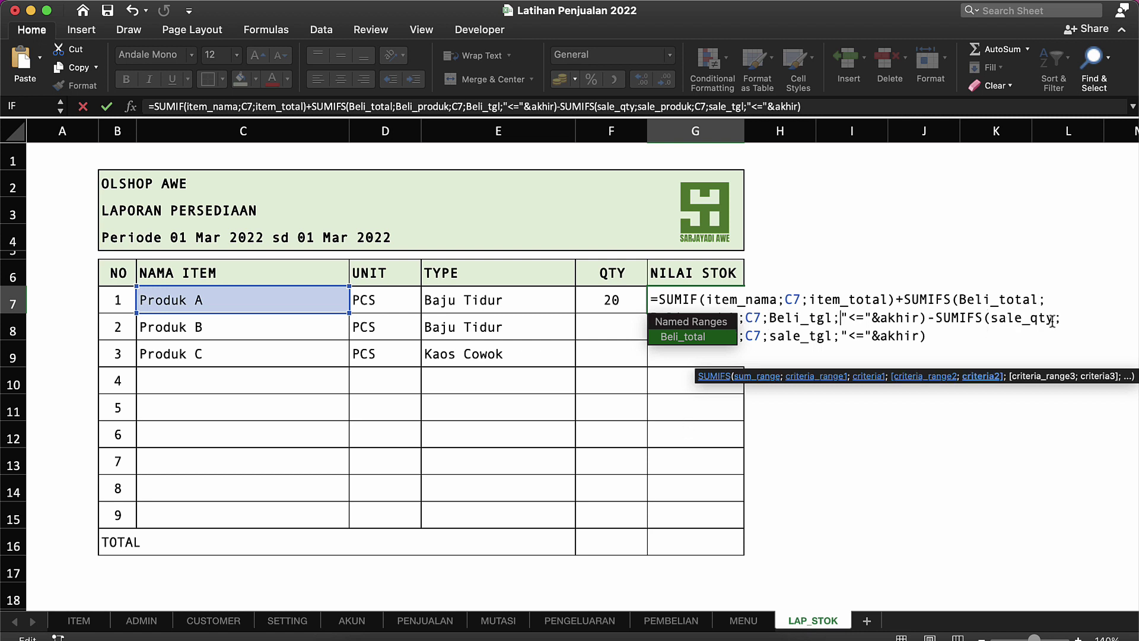
left_click(1053, 320)
key("BackSpace")
key("BackSpace")
key("BackSpace")
key("BackSpace")
key("BackSpace")
key("BackSpace")
key("BackSpace")
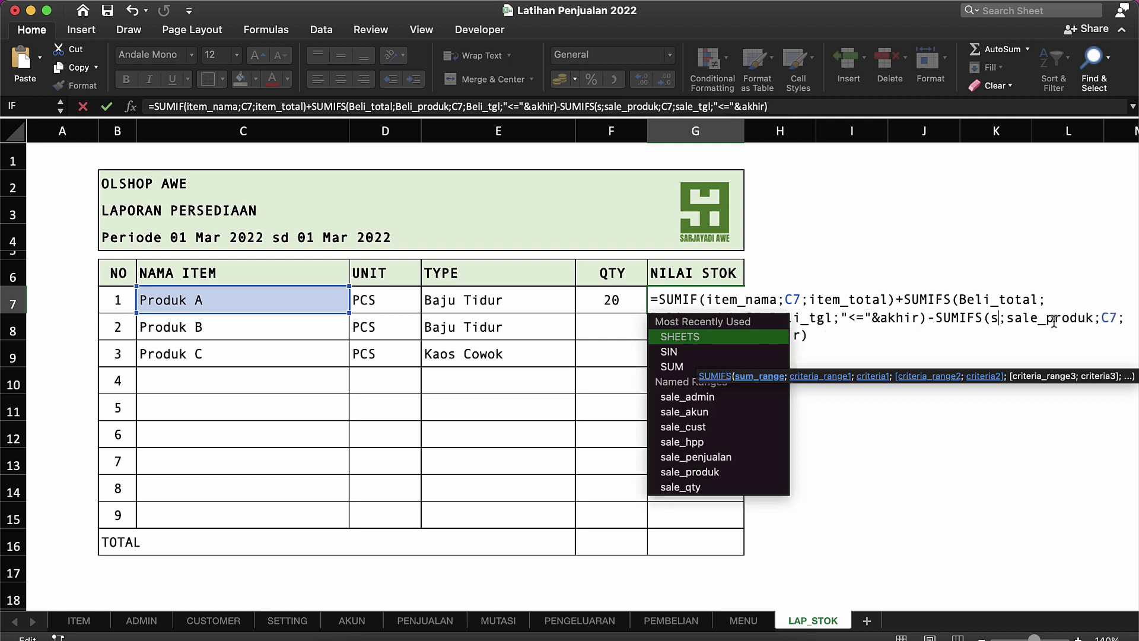
key("BackSpace")
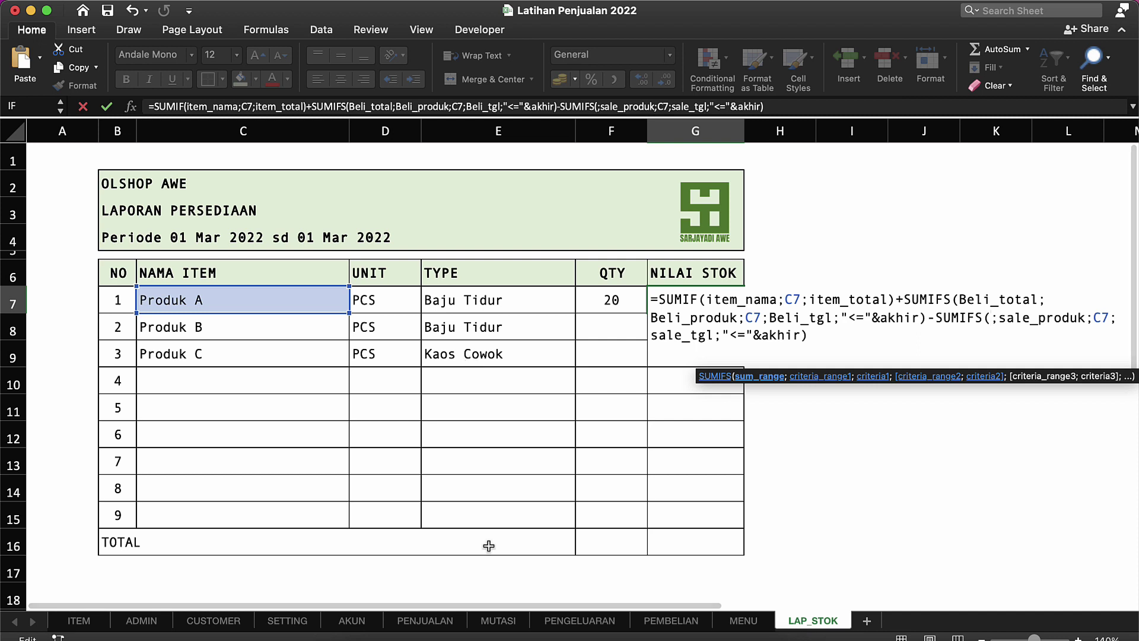
Use the Total column PENJUALAN!K:K as the sum range of the sales SUMIFS and complete the NILAI STOK formula.
left_click(442, 620)
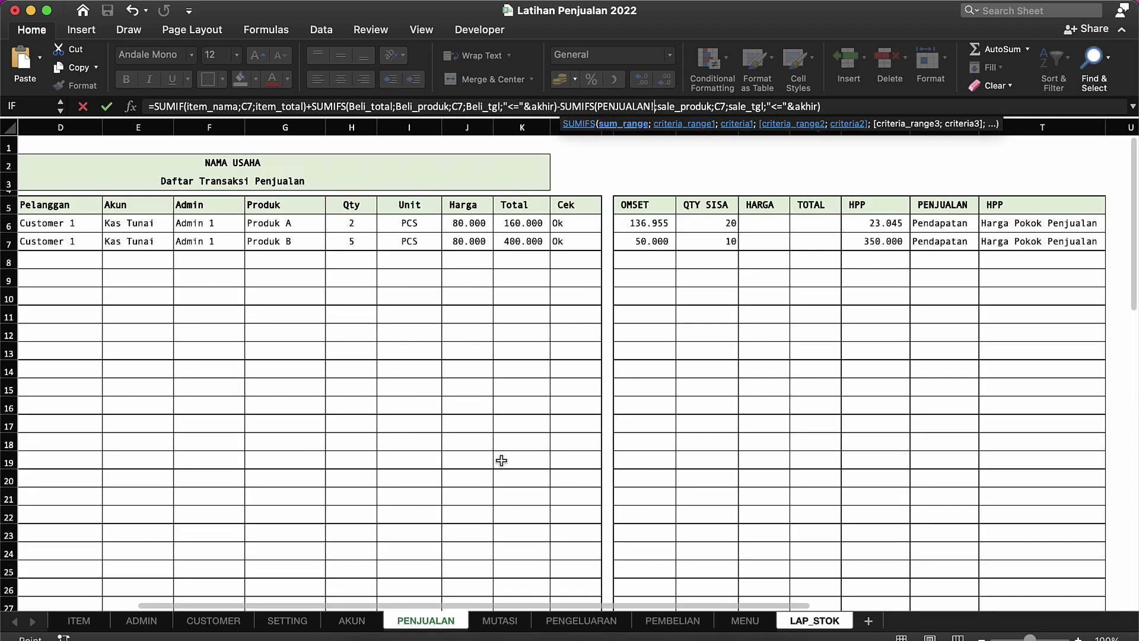
left_click(520, 128)
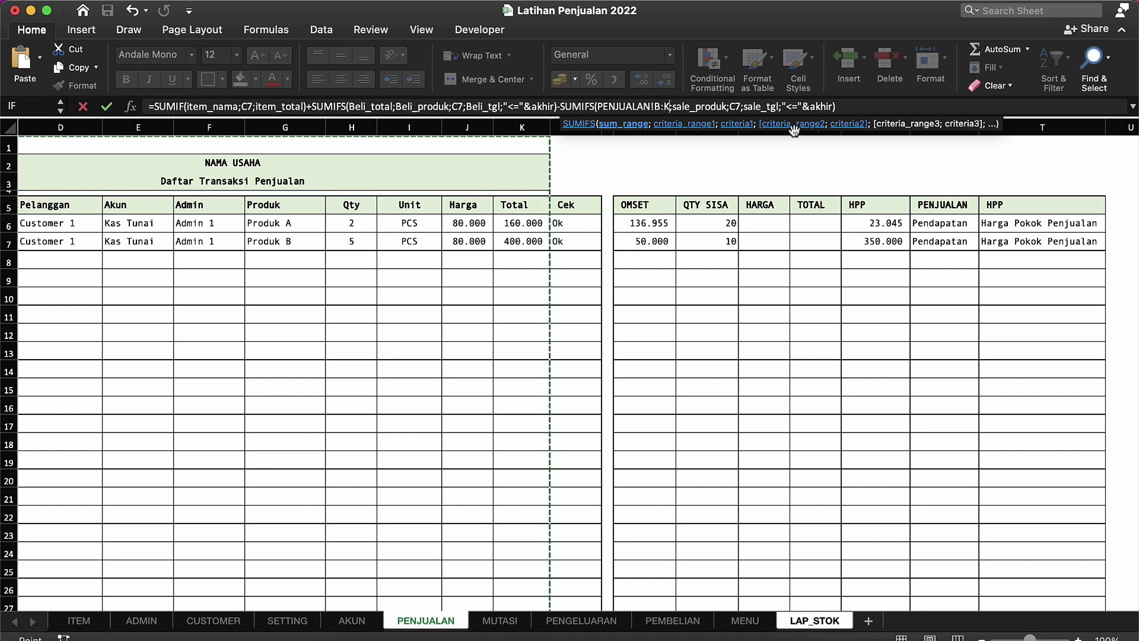
left_click(670, 107)
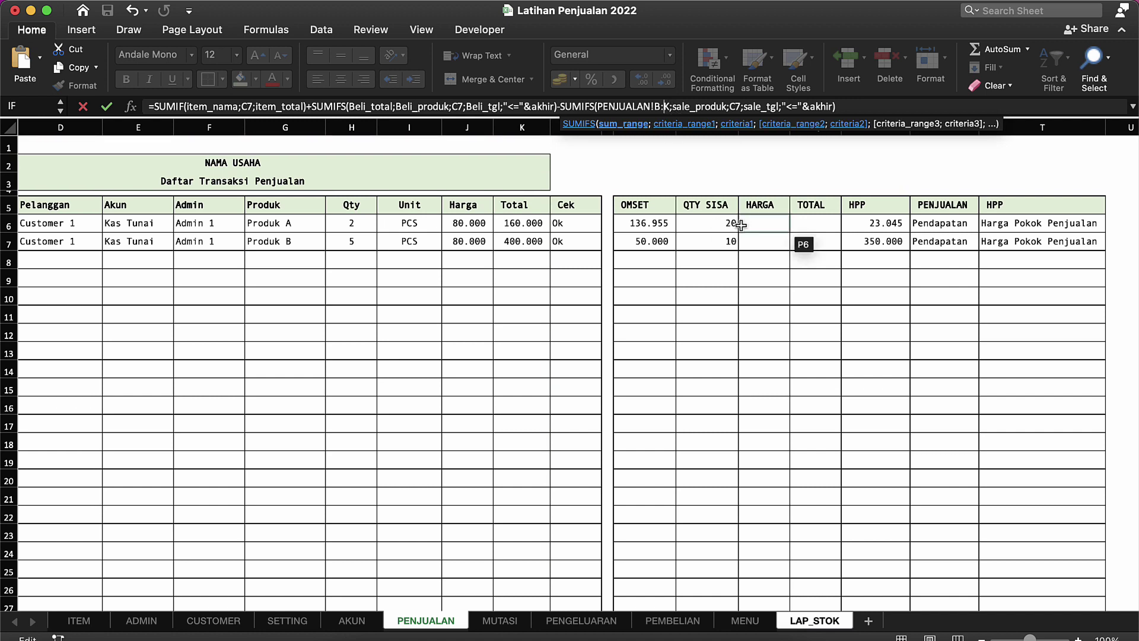
key("BackSpace")
type("K")
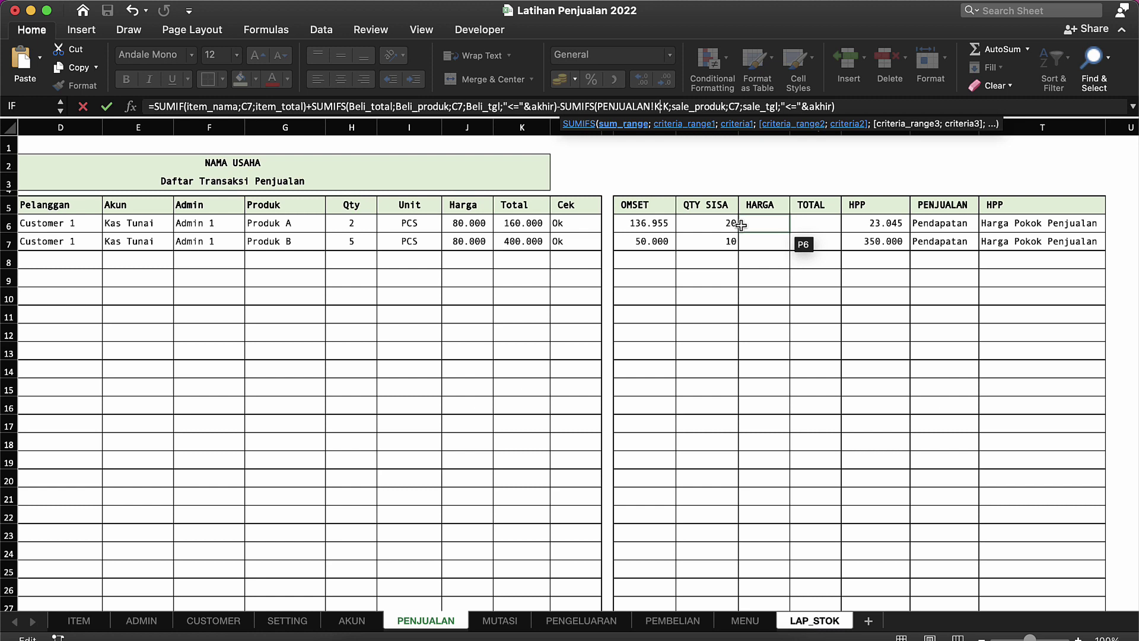
left_click(863, 106)
key("Return")
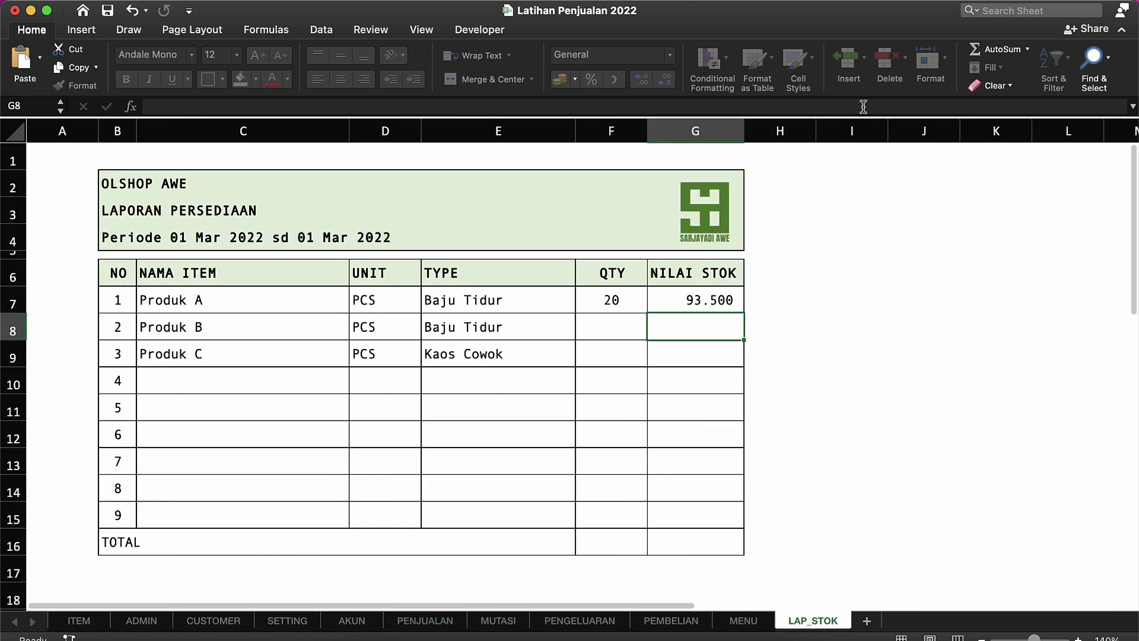
Define the name sale_total for the Total column K on the PENJUALAN sheet.
key("Up")
left_click(497, 298)
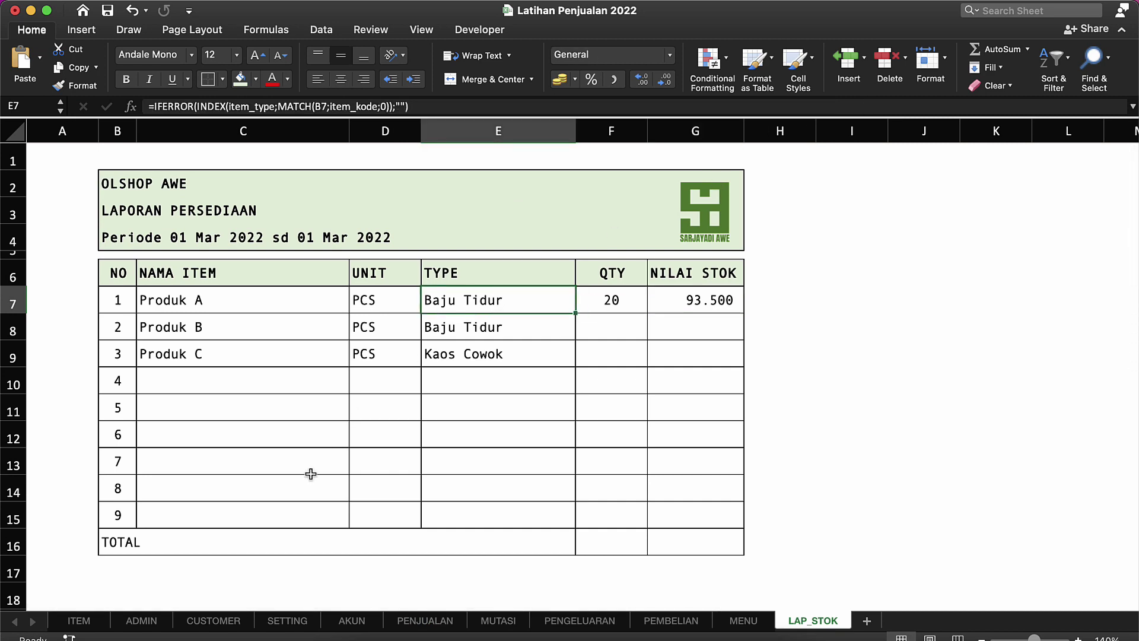
left_click(218, 620)
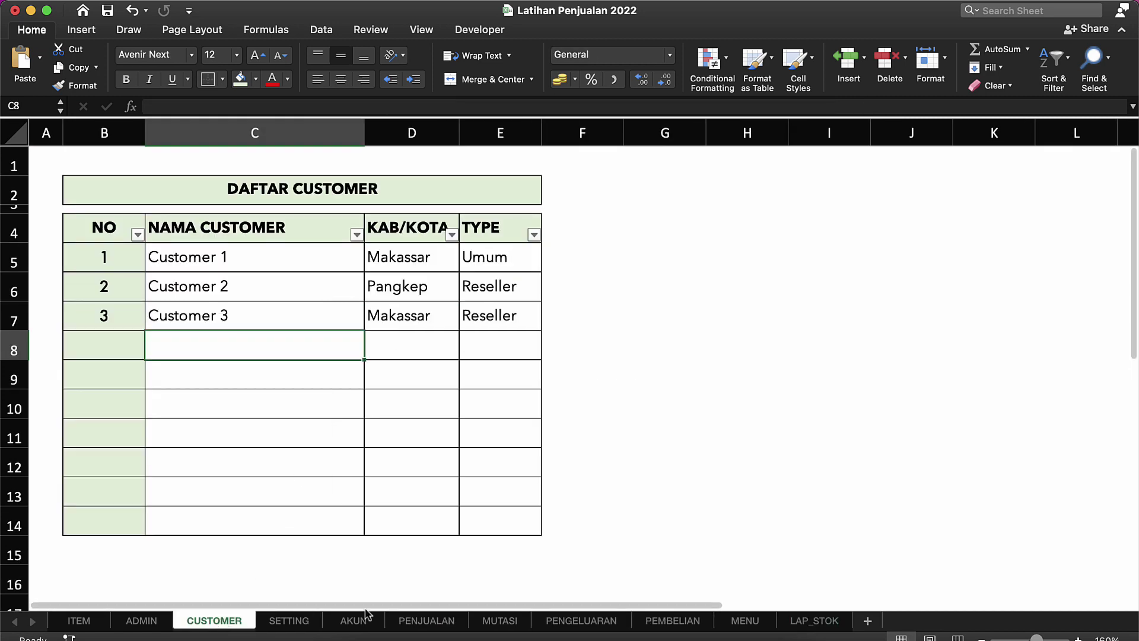
left_click(569, 621)
left_click(660, 621)
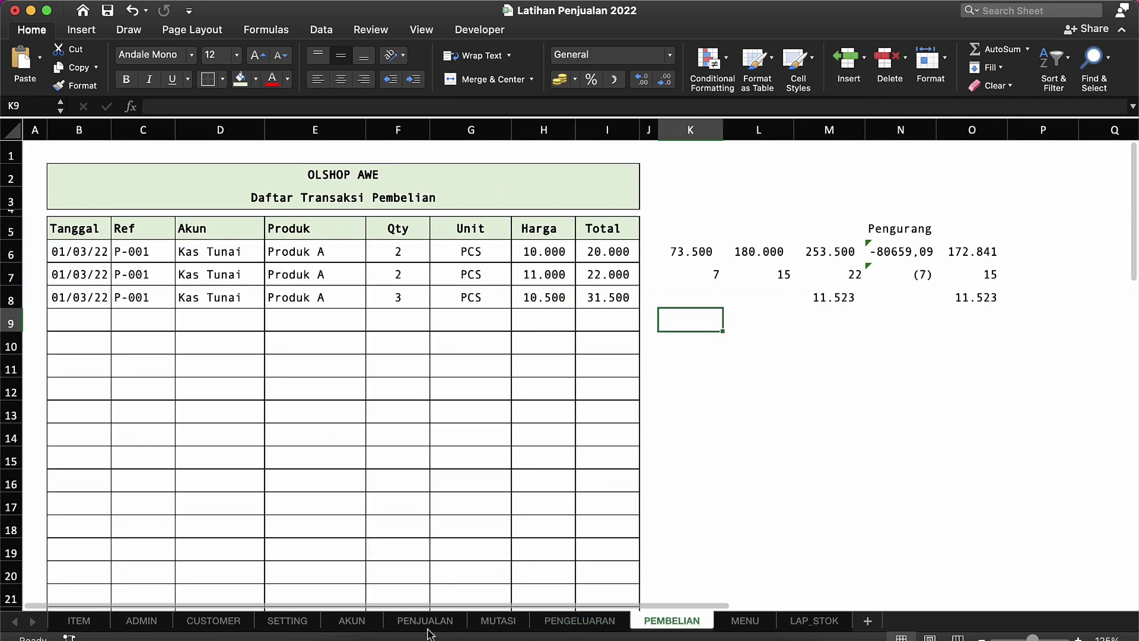
left_click(424, 621)
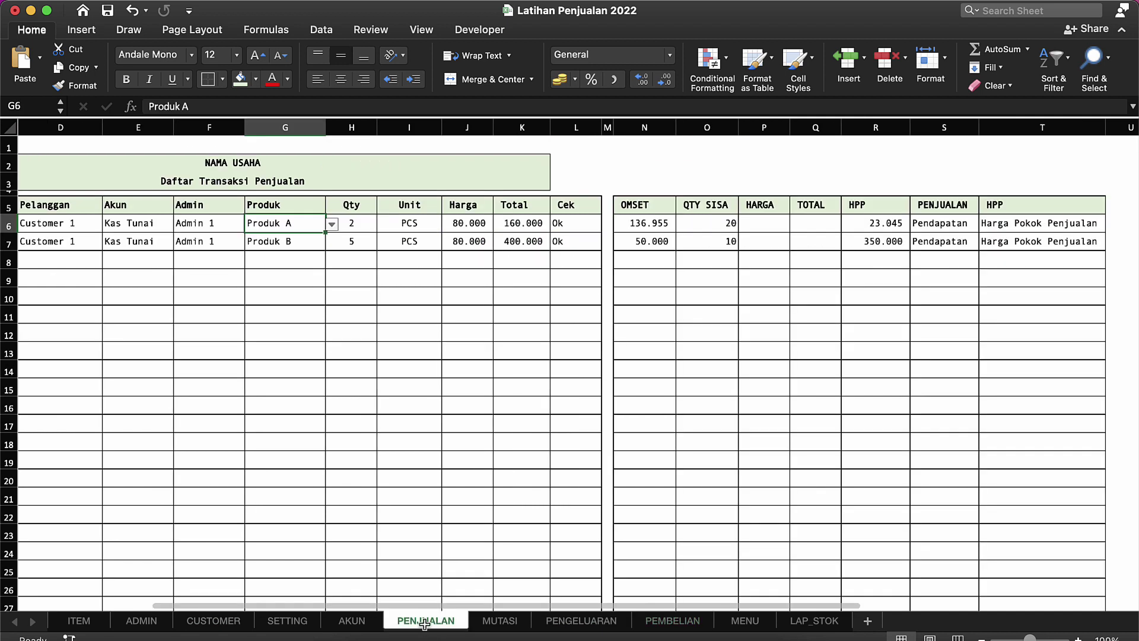
left_click(526, 129)
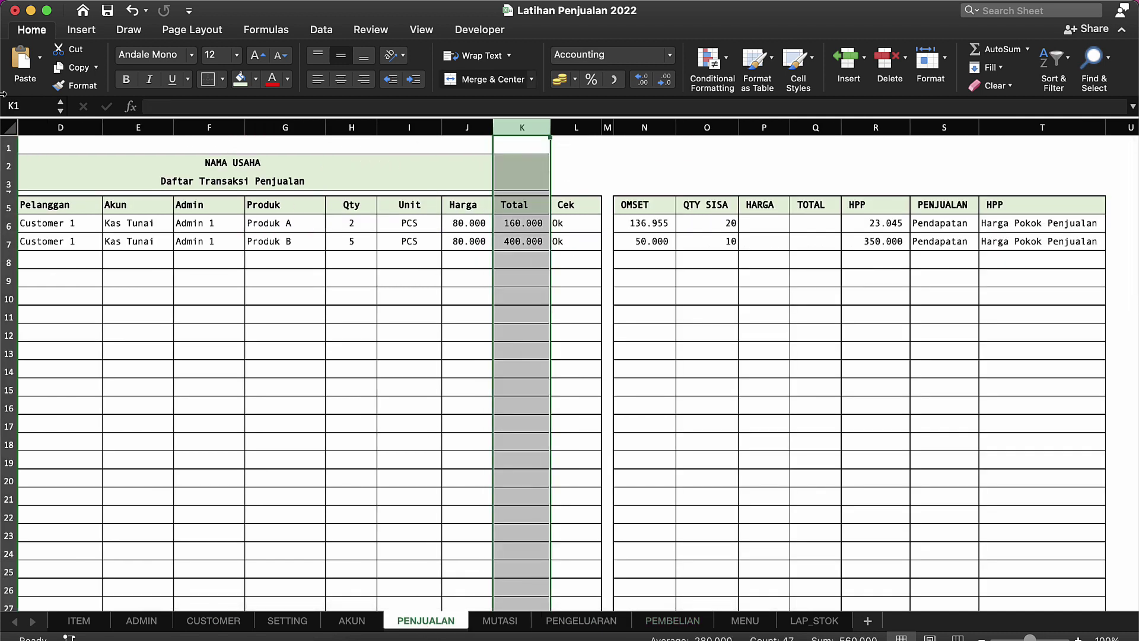
left_click(40, 105)
type("sale")
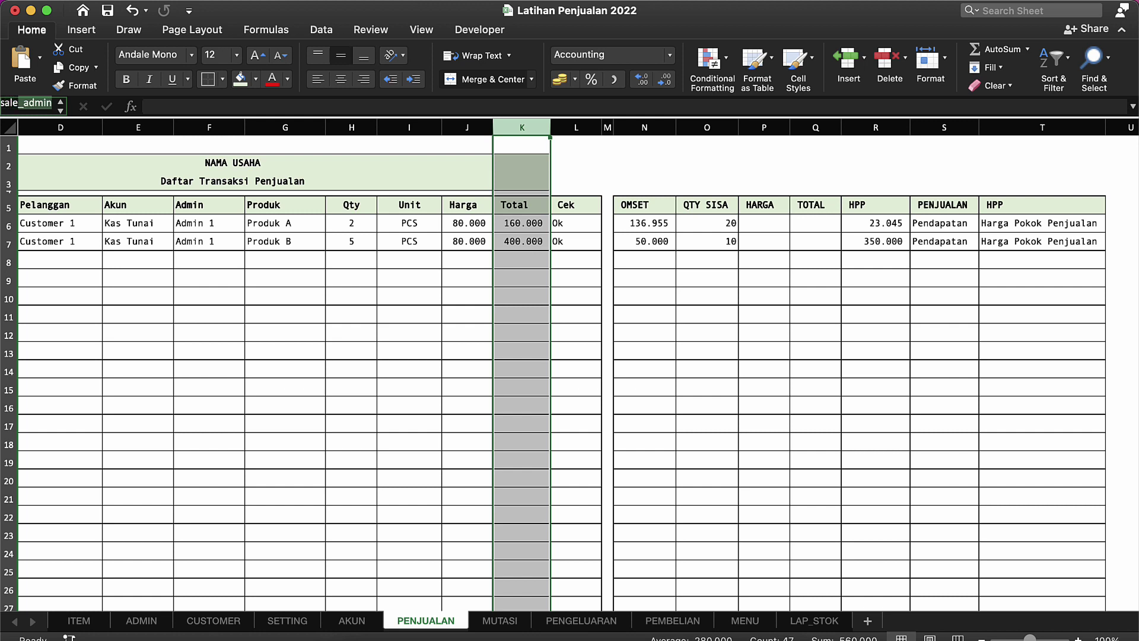
type("_total")
key("Return")
left_click(253, 386)
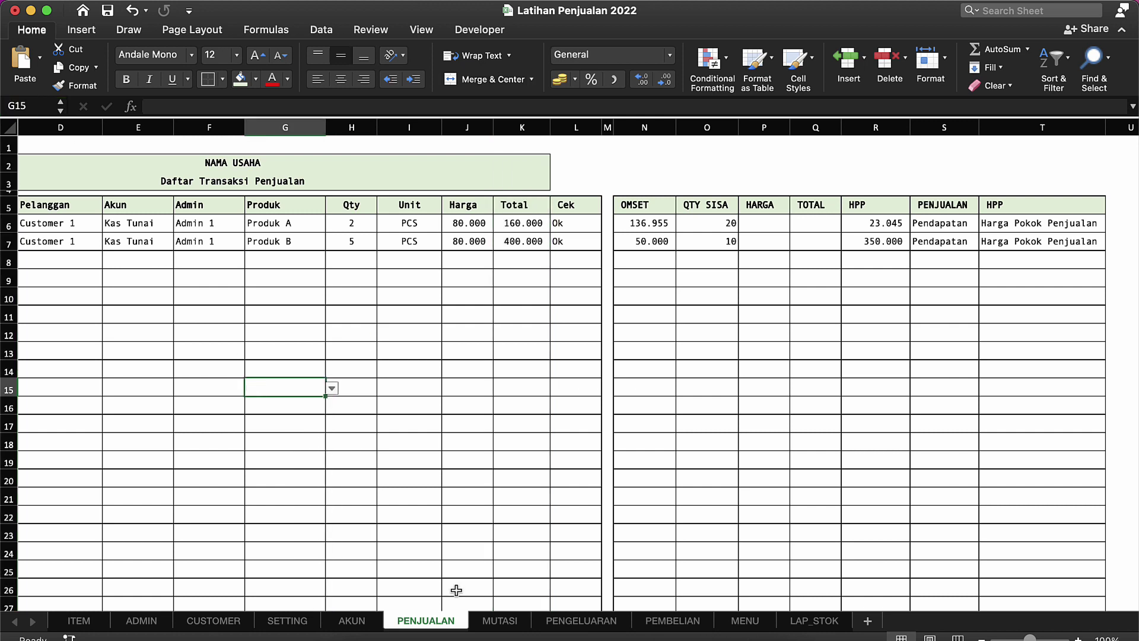
Replace PENJUALAN!K:K with sale_total as the sum range of the sales SUMIFS in LAP_STOK cell G7.
left_click(812, 621)
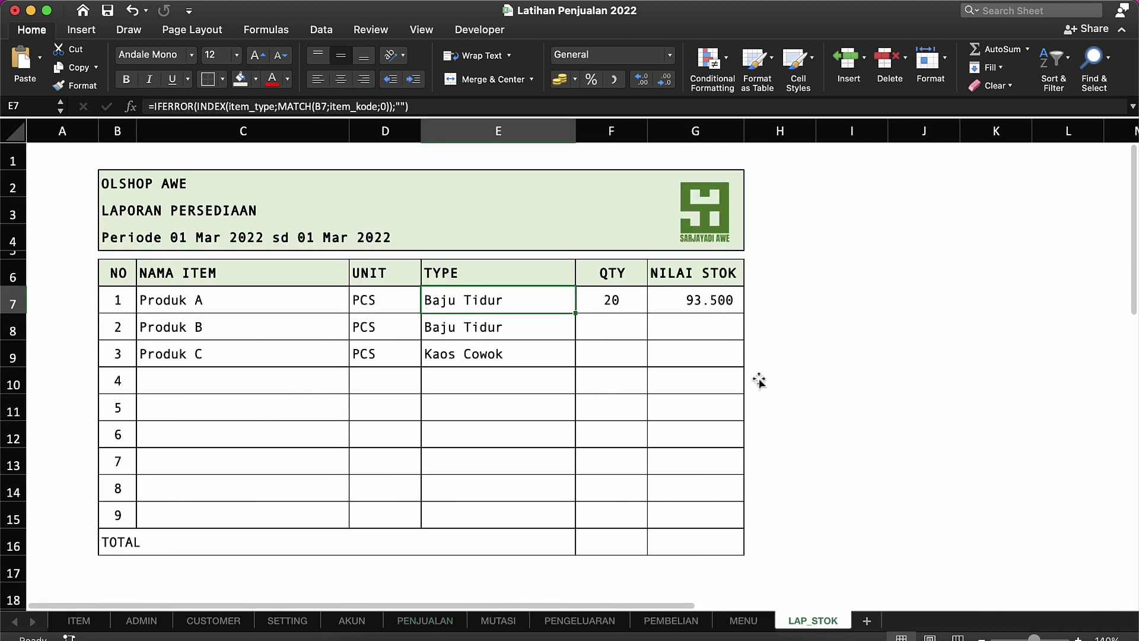
double_click(686, 295)
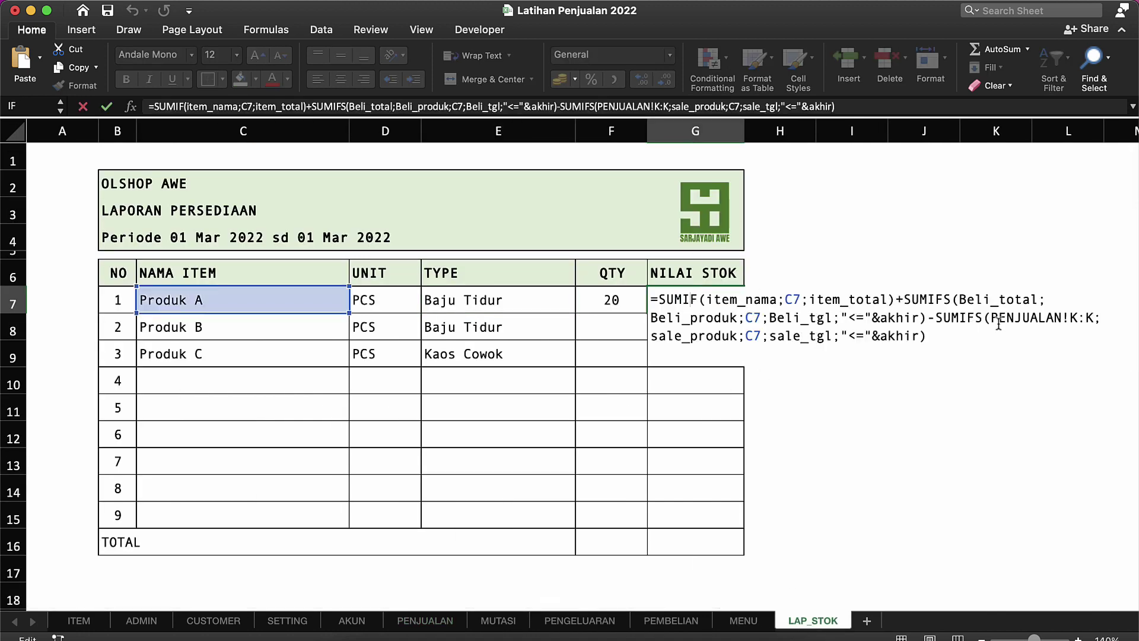
left_click(1089, 319)
key("BackSpace")
key("BackSpace")
key("BackSpace")
key("BackSpace")
key("BackSpace")
key("BackSpace")
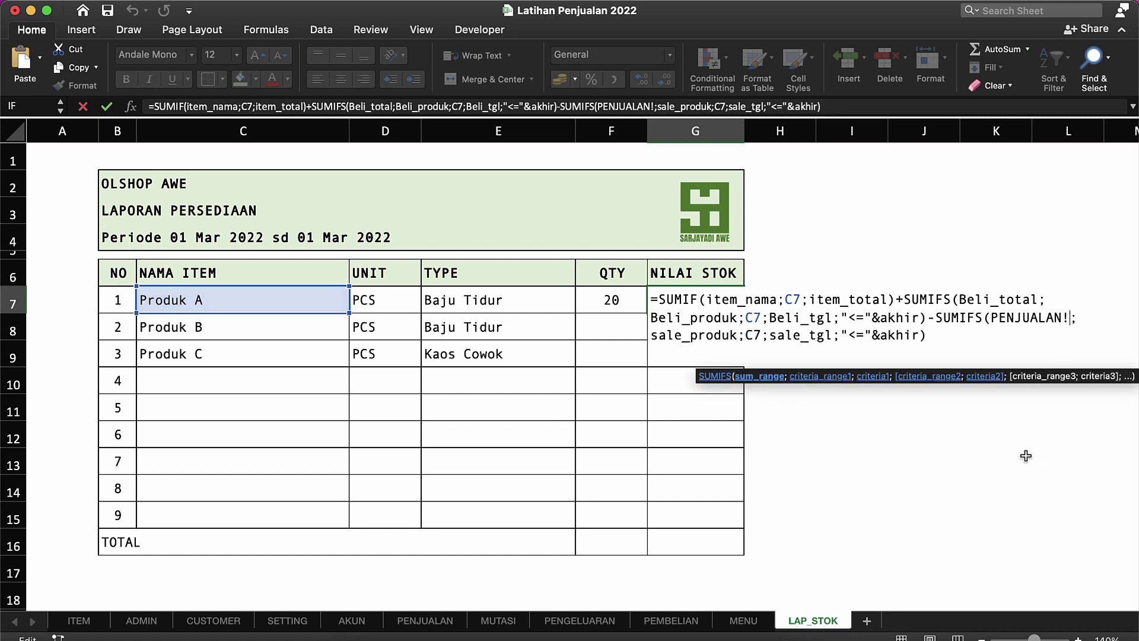
key("BackSpace")
key("BackSpace")
key("BackSpace")
key("BackSpace")
key("BackSpace")
key("BackSpace")
key("BackSpace")
type("sale")
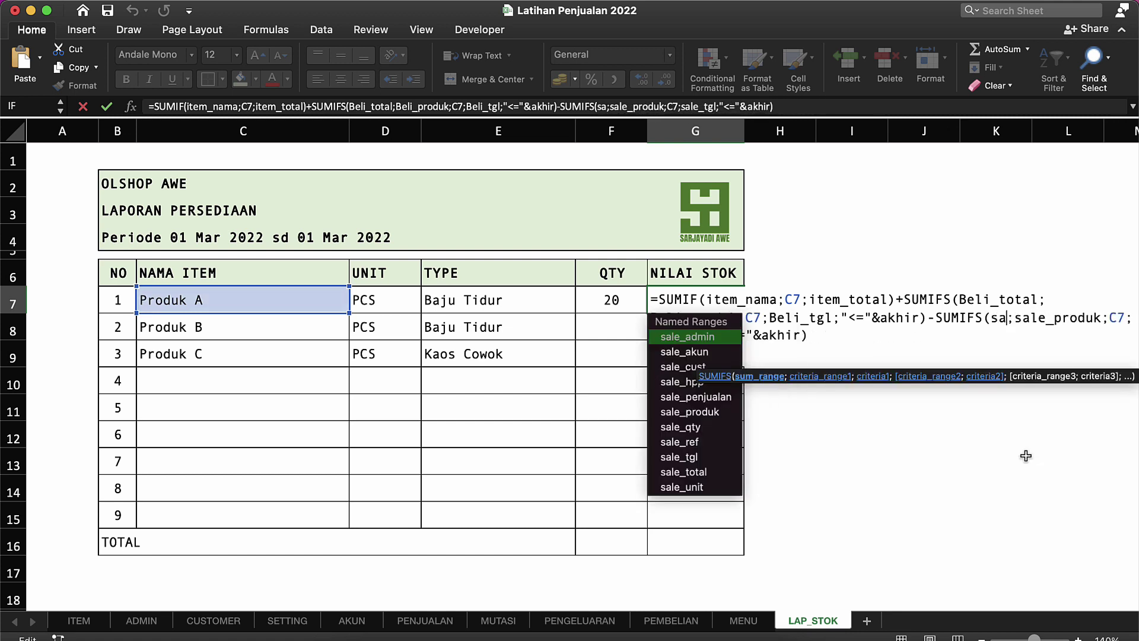
type("_to")
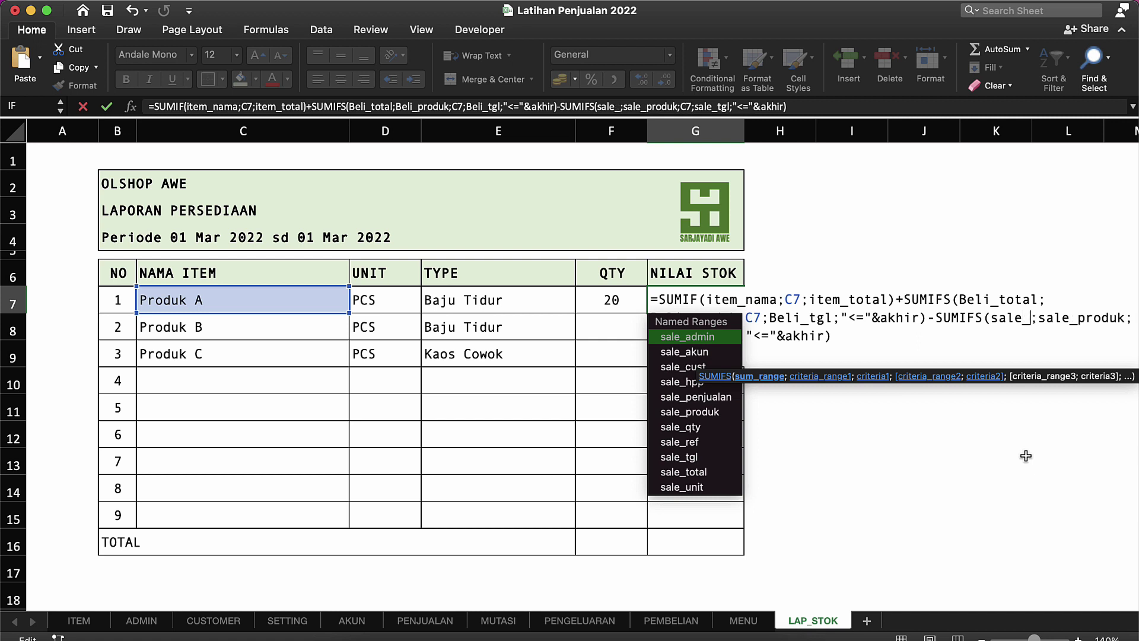
type("tal")
key("Return")
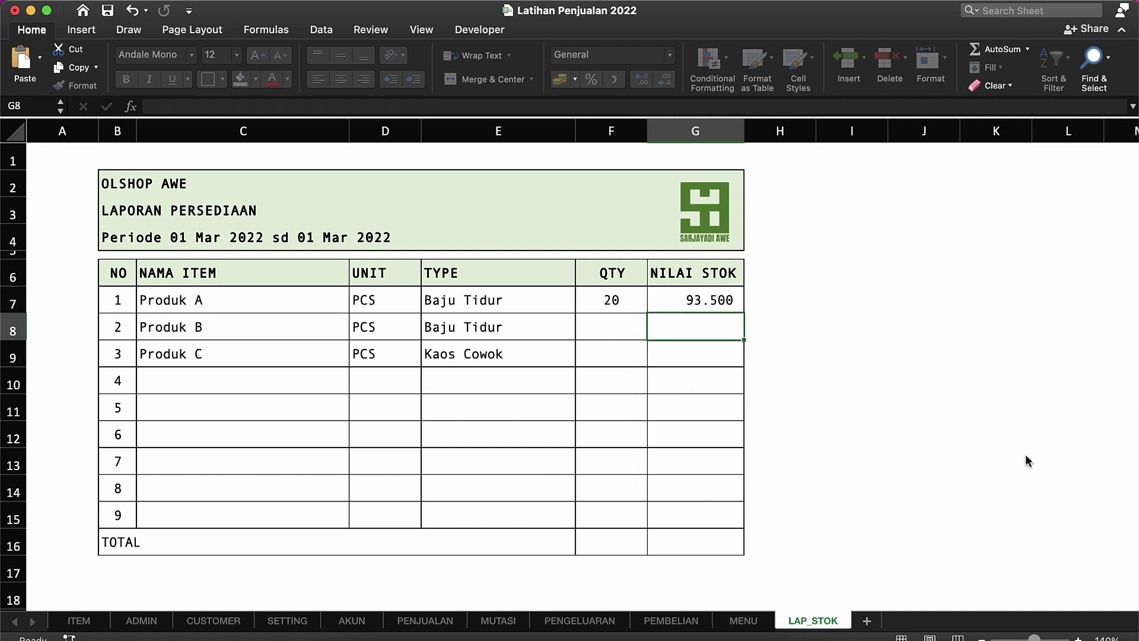
Calculate the stock value per unit of Produk A in cell I7 with =G7/F7.
left_click(671, 291)
left_click(820, 300)
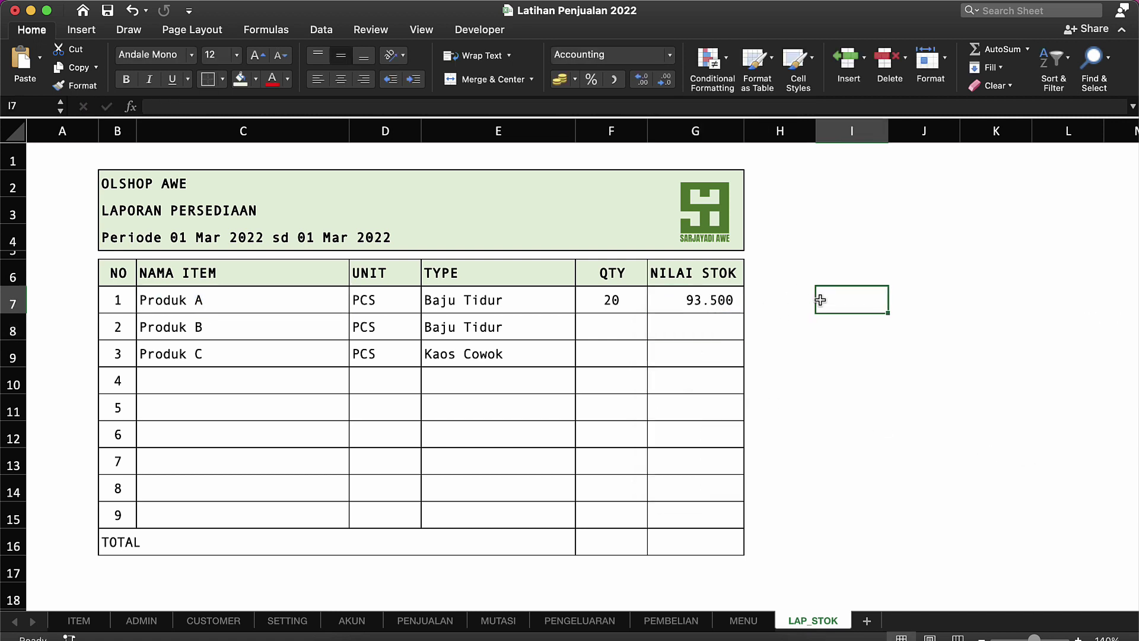
type("=")
key("Left")
key("Left")
type("/")
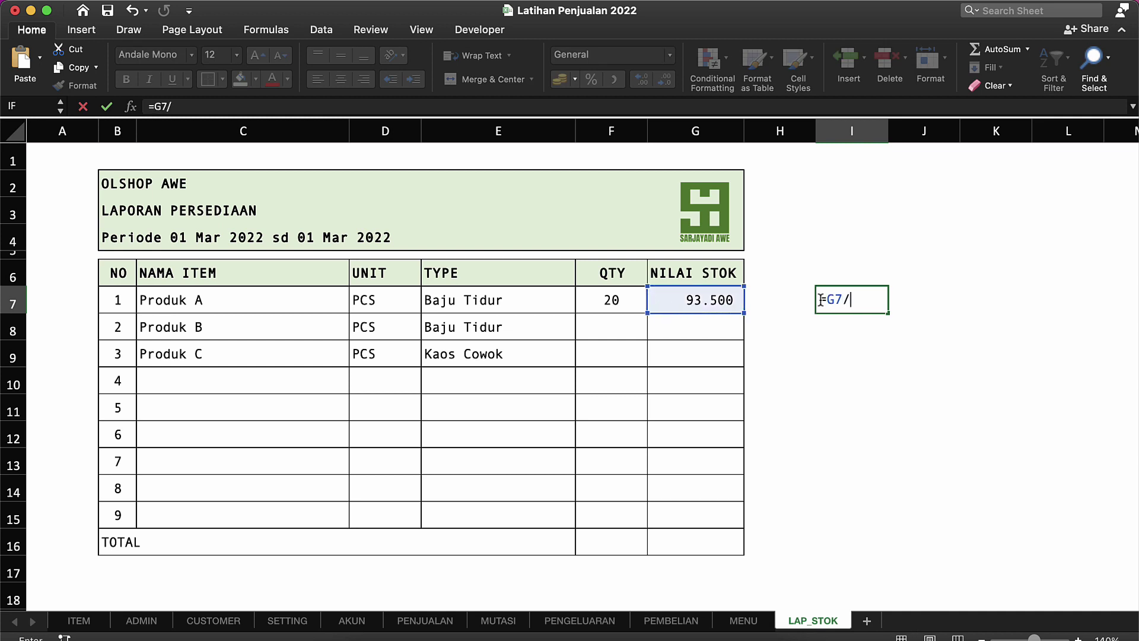
key("Left")
key("Left")
key("Left")
key("Return")
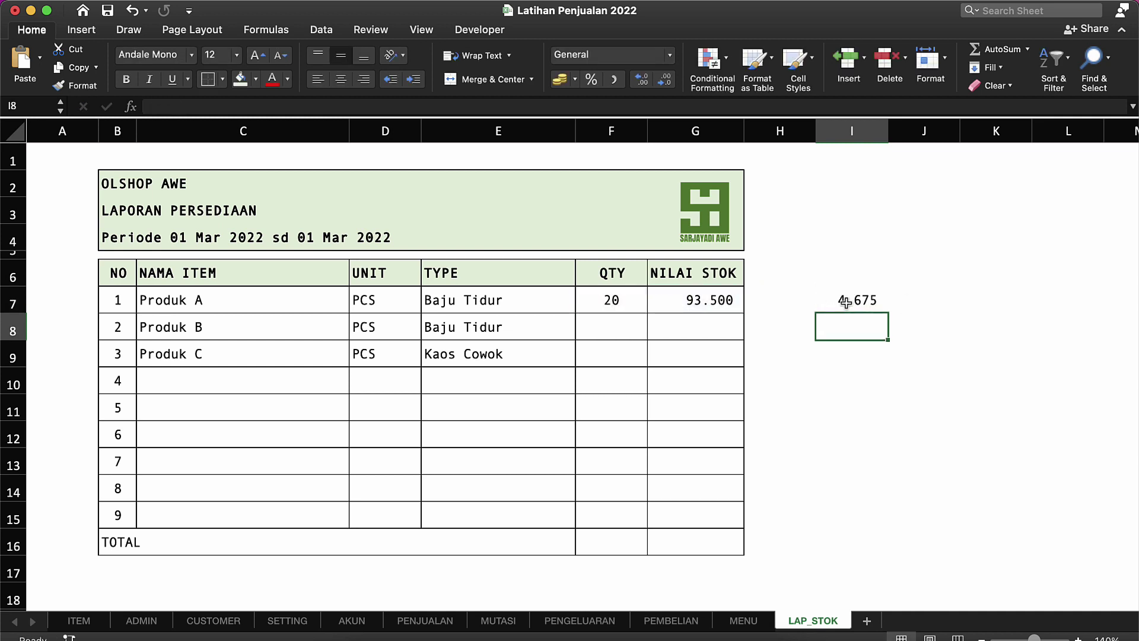
left_click(833, 306)
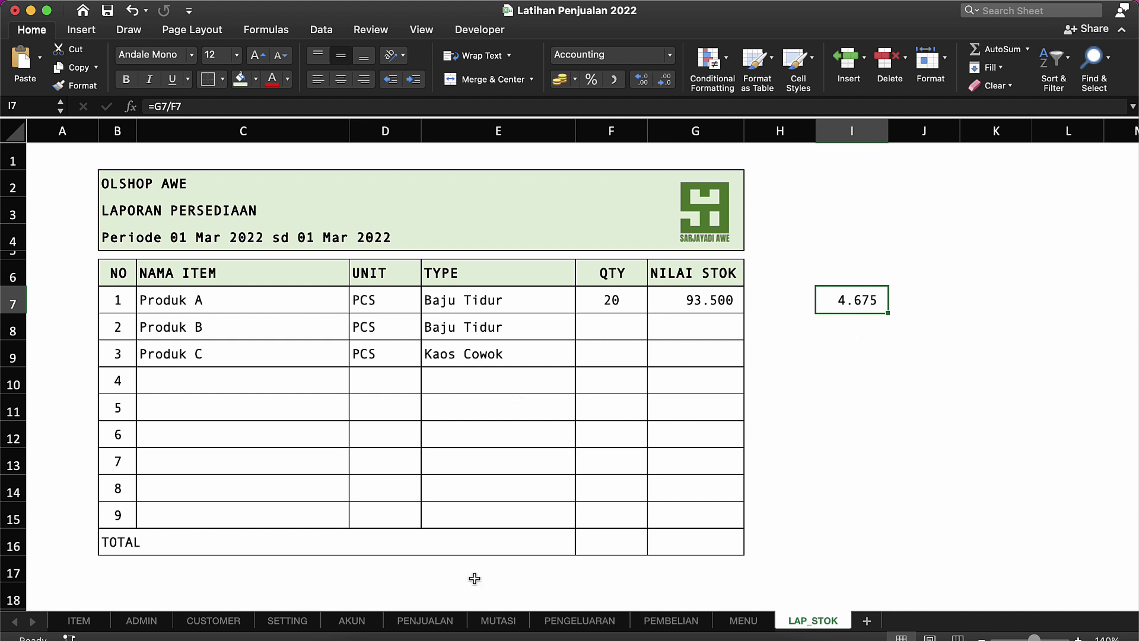
Examine the Produk A sale in PENJUALAN row 6, checking its Cek, OMSET, Qty, Total and HPP cells.
left_click(446, 605)
left_click(425, 619)
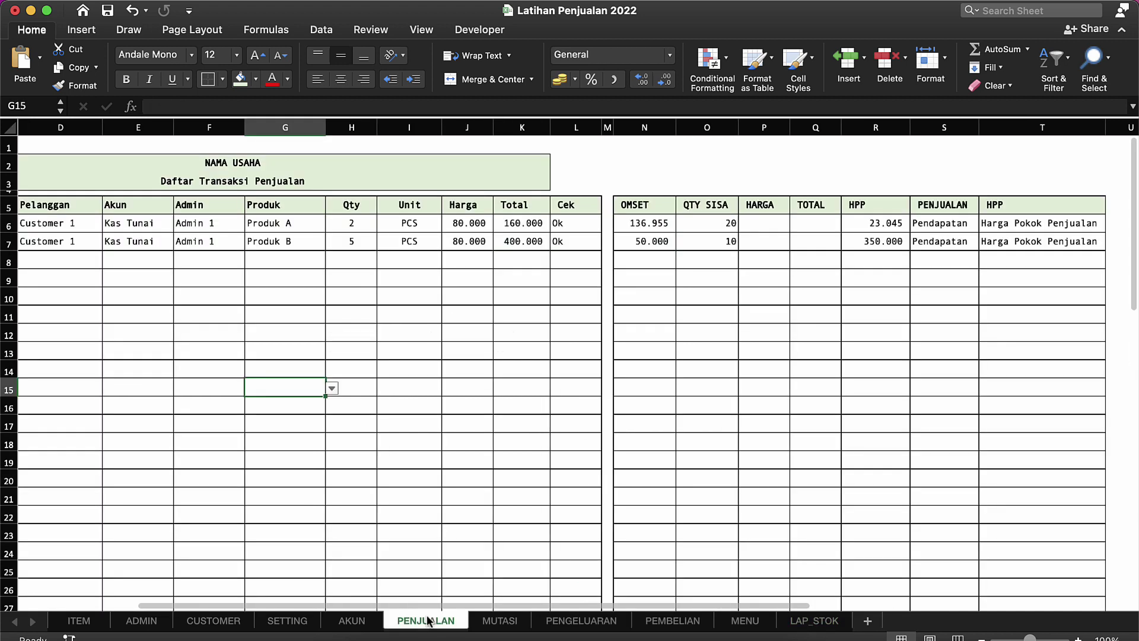
left_click(523, 277)
left_click(484, 245)
left_click(574, 223)
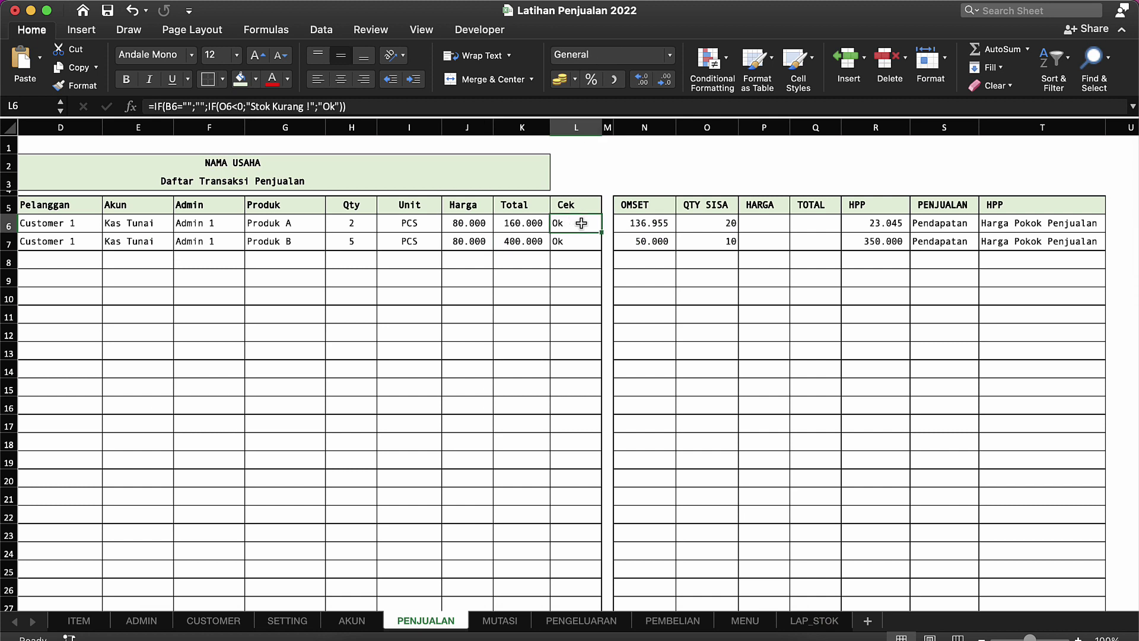
left_click(665, 222)
left_click(340, 226)
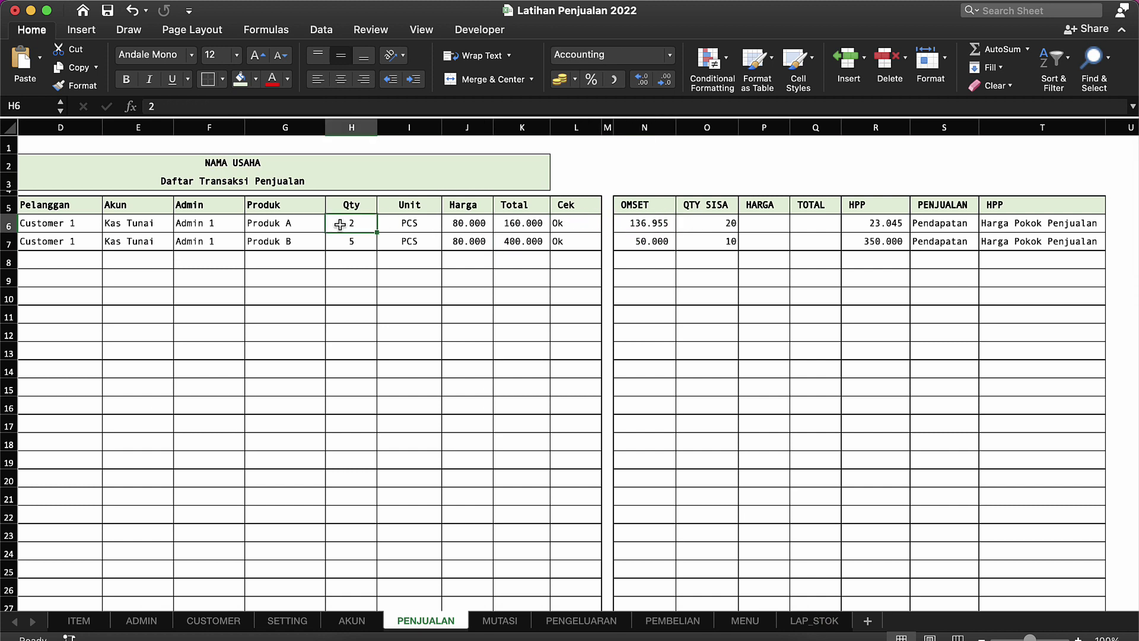
left_click(537, 211)
left_click(868, 226)
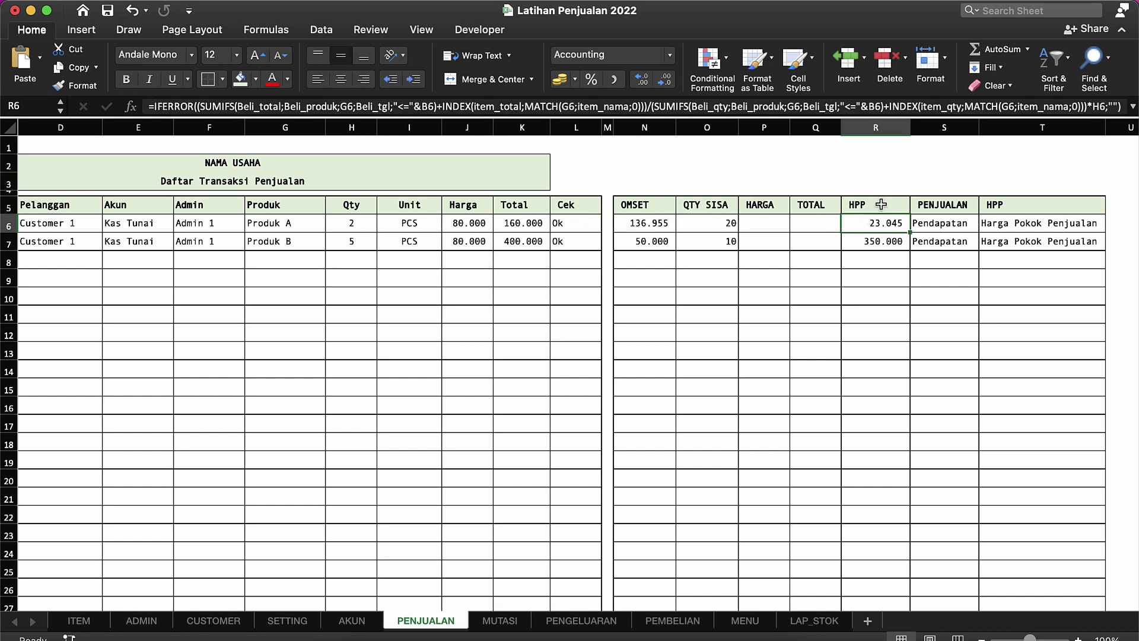
Try calculating the HPP per unit of the Produk A sale in PENJUALAN cell R3 with =R6/H6, and undo the entry.
left_click(886, 165)
key("Return")
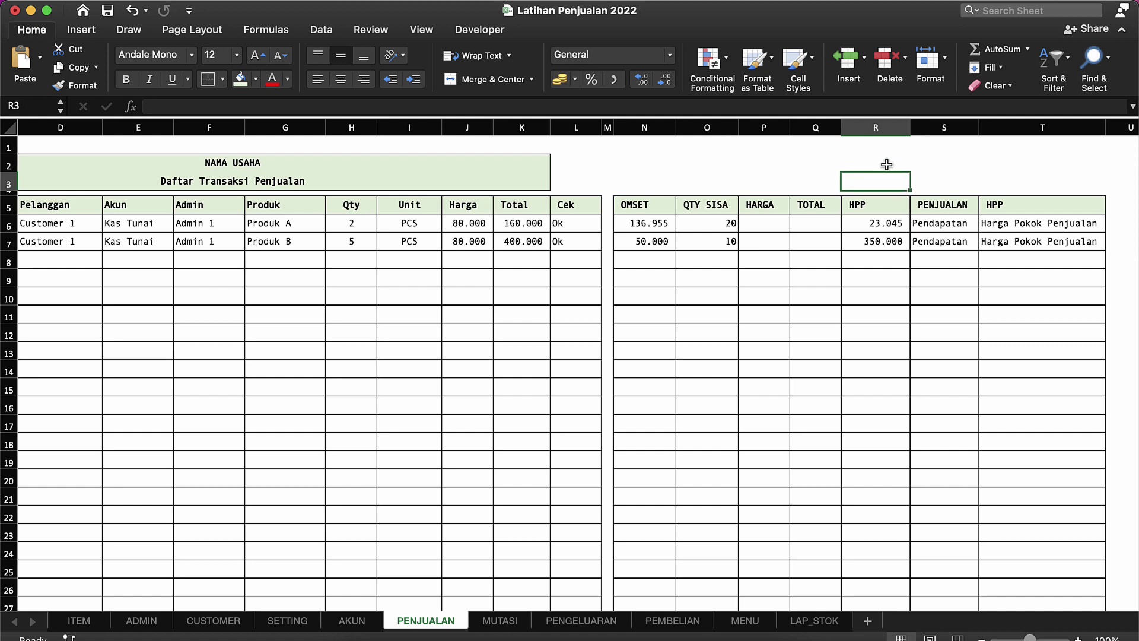
type("=")
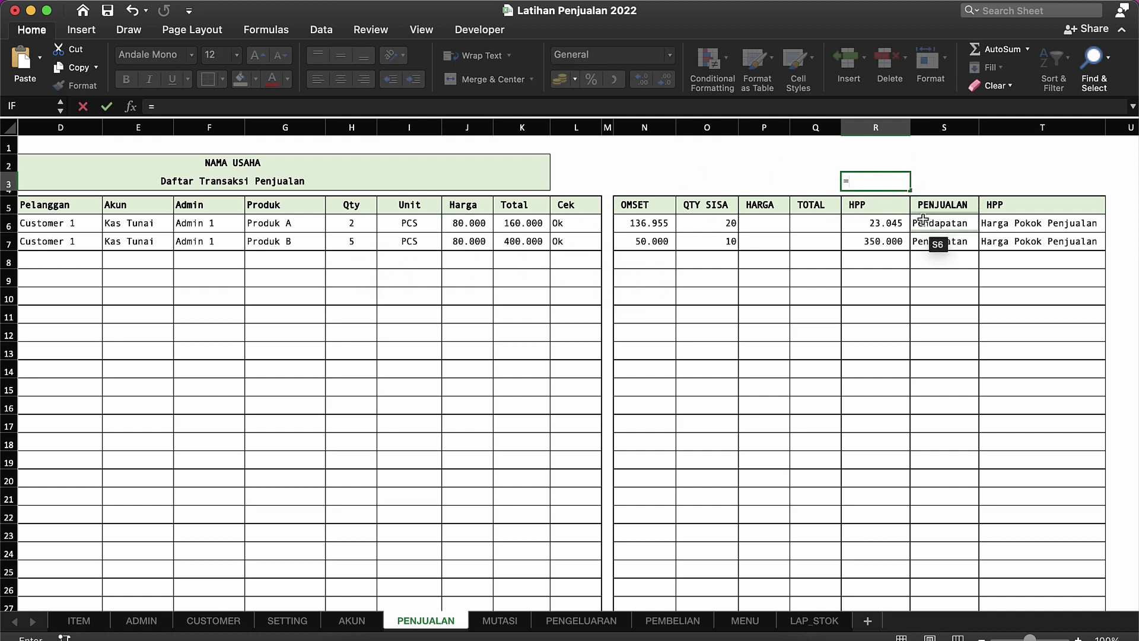
left_click(890, 227)
type("/")
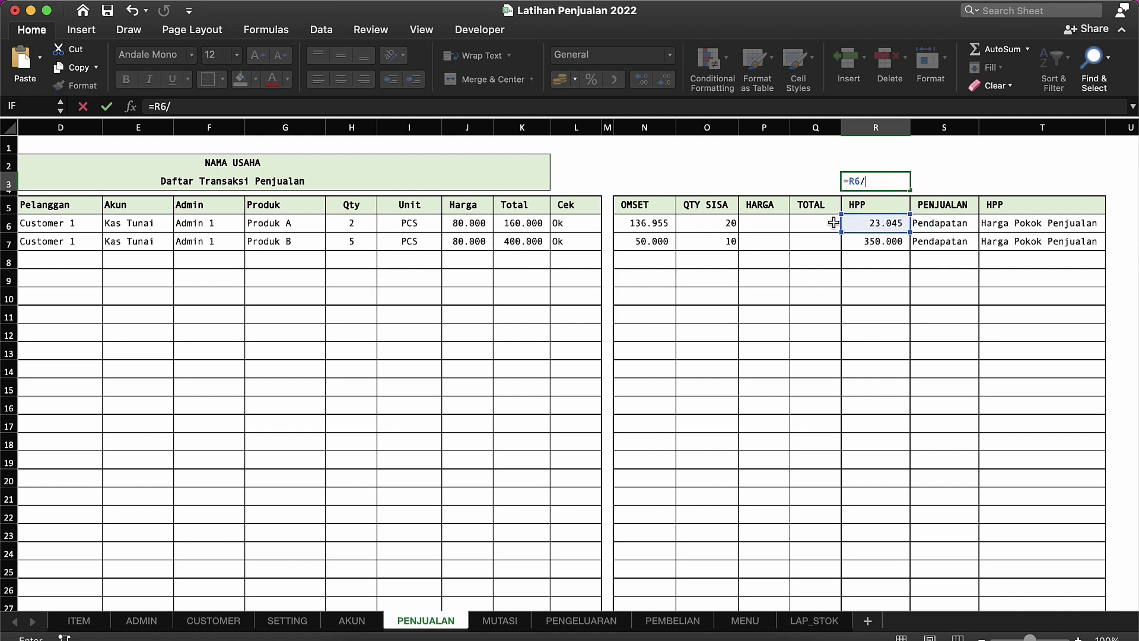
left_click(367, 224)
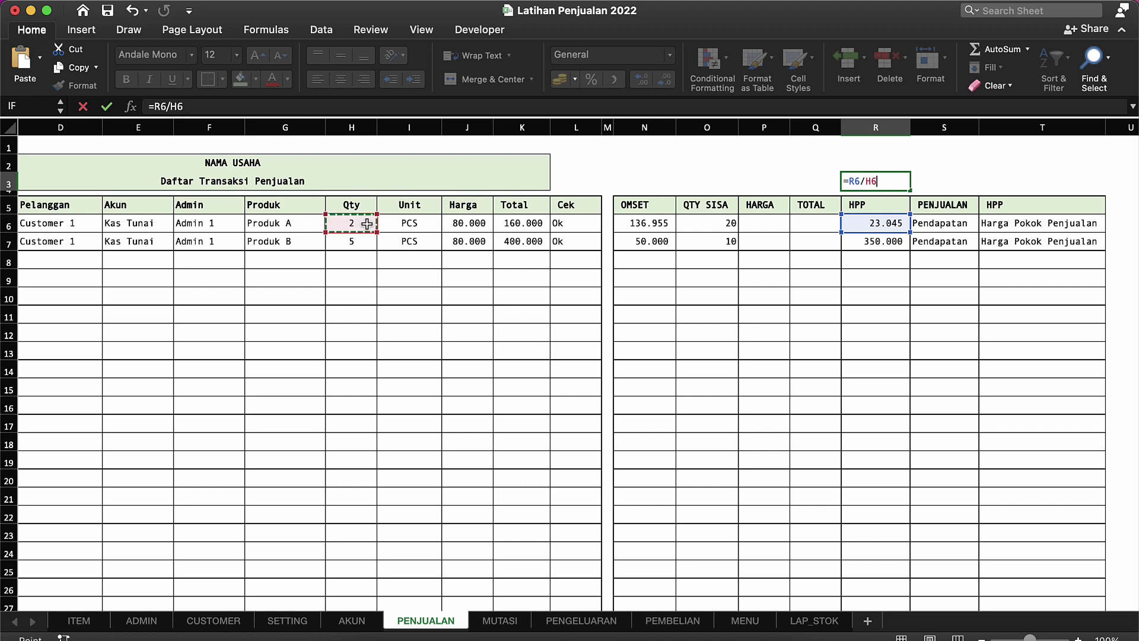
key("ctrl+Return")
key("super+z")
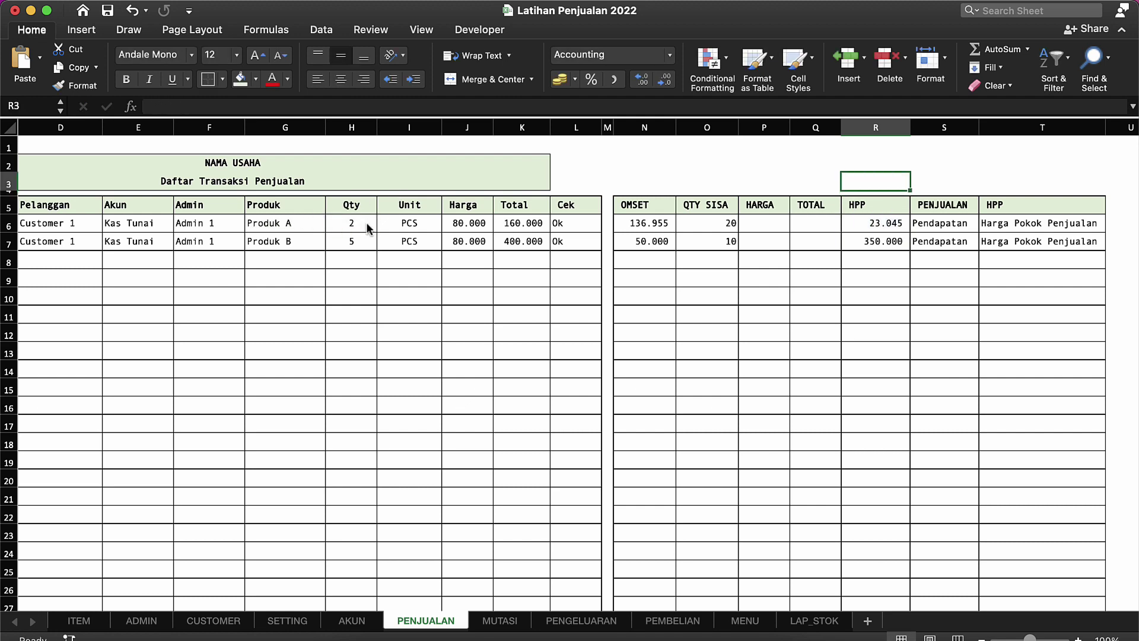
Compare the QTY SISA, Qty, Unit, Harga and Total cells of the Produk A sale, the sale_total column and the HPP formula.
left_click(707, 244)
left_click(730, 223)
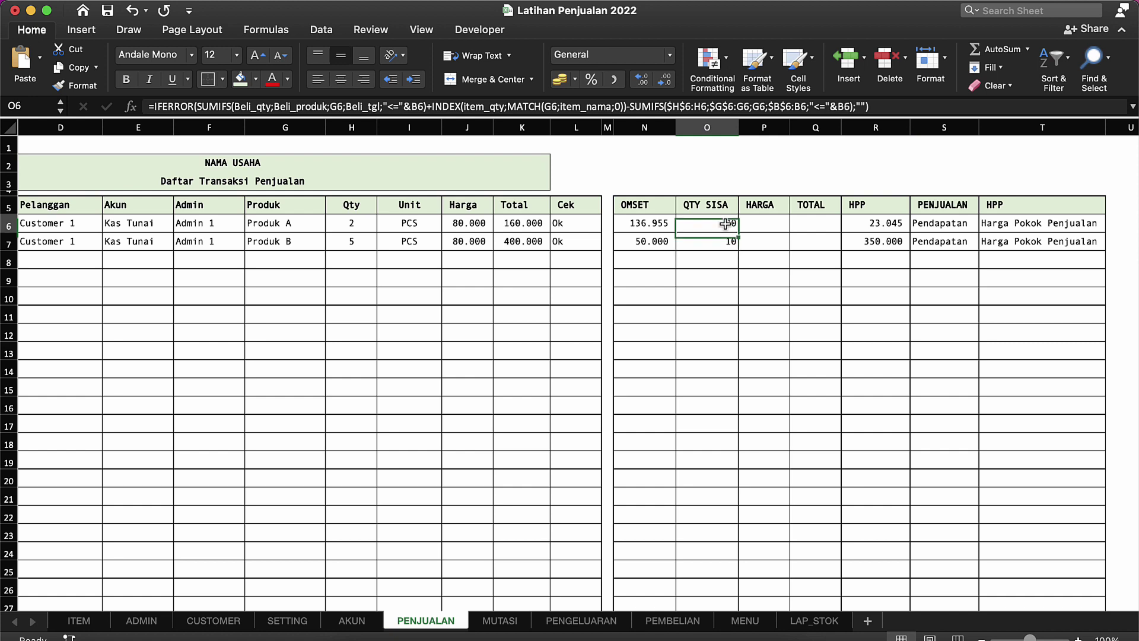
left_click(471, 226)
left_click(386, 231)
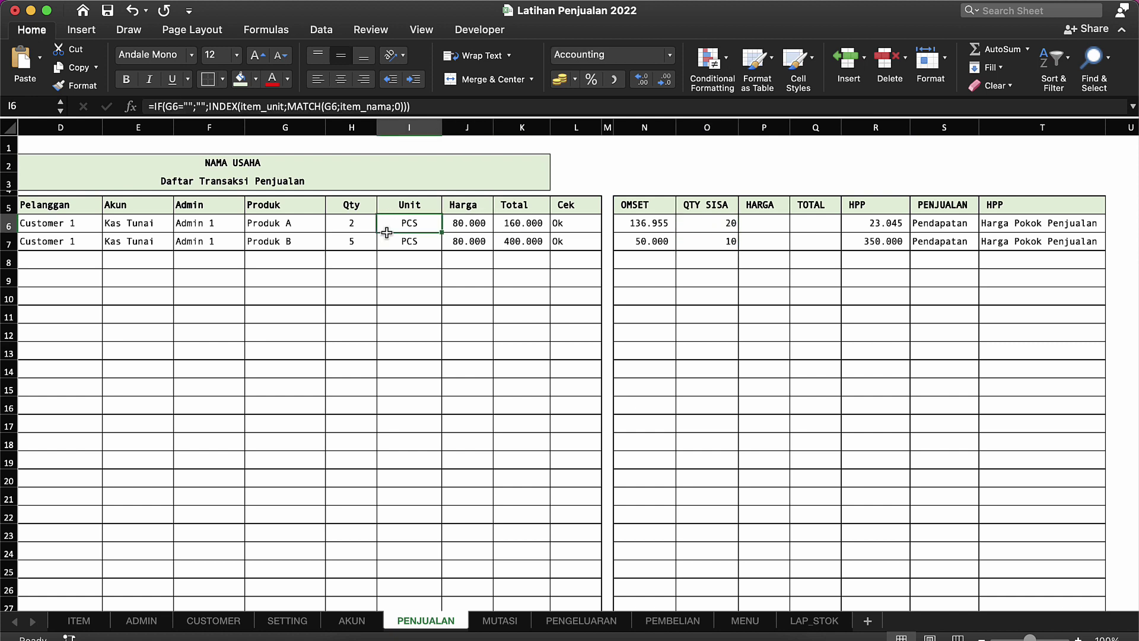
left_click(355, 228)
left_click(431, 224)
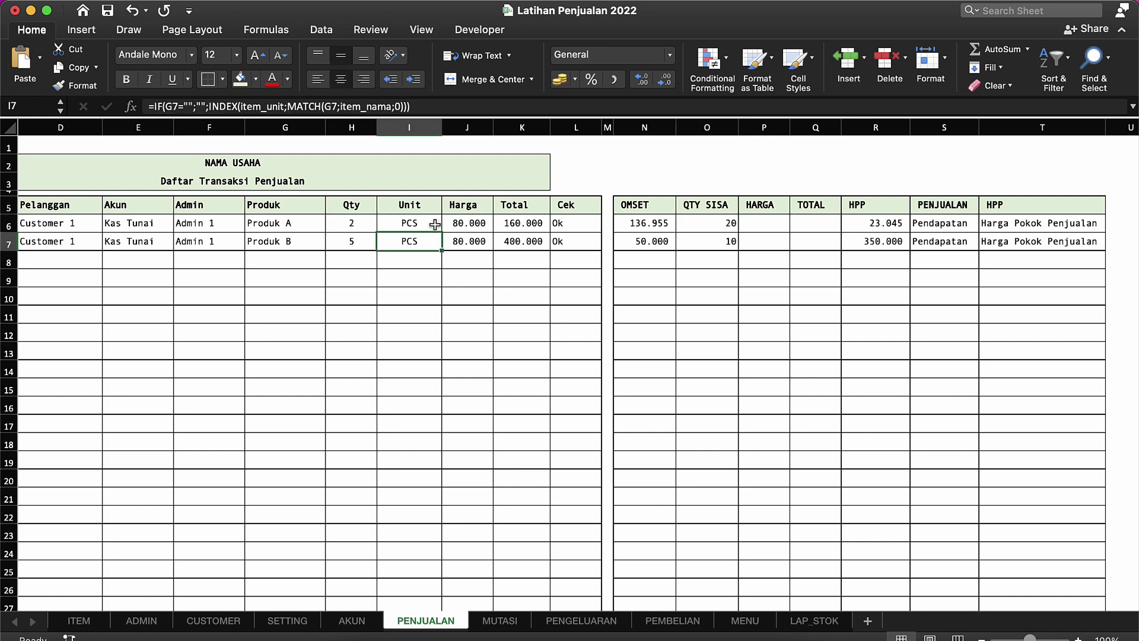
left_click(483, 226)
left_click(520, 227)
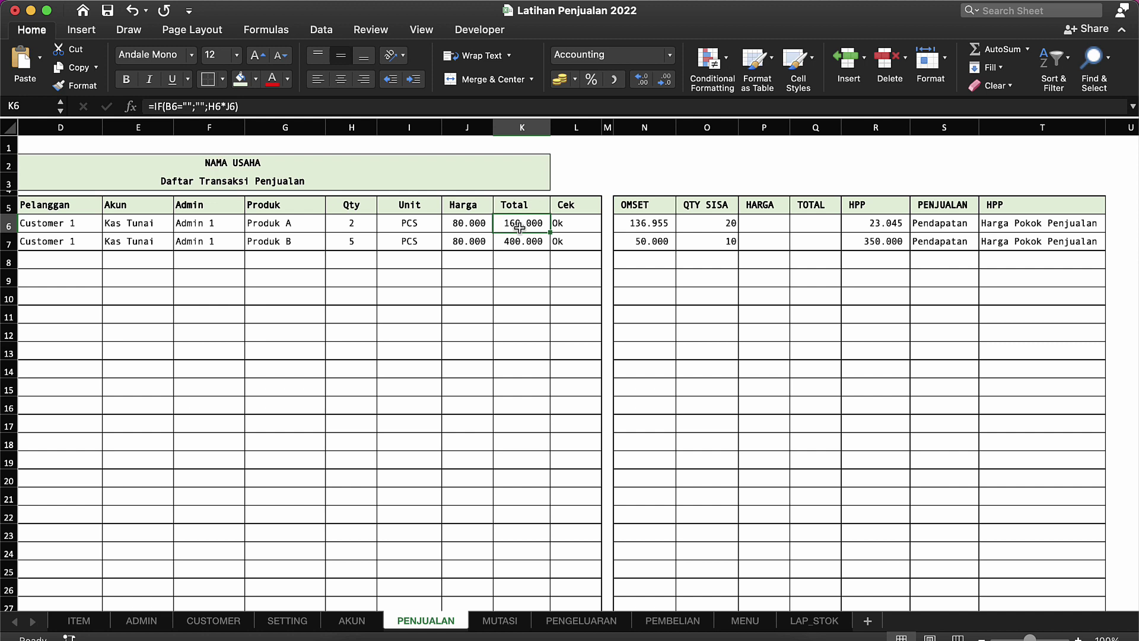
left_click(530, 128)
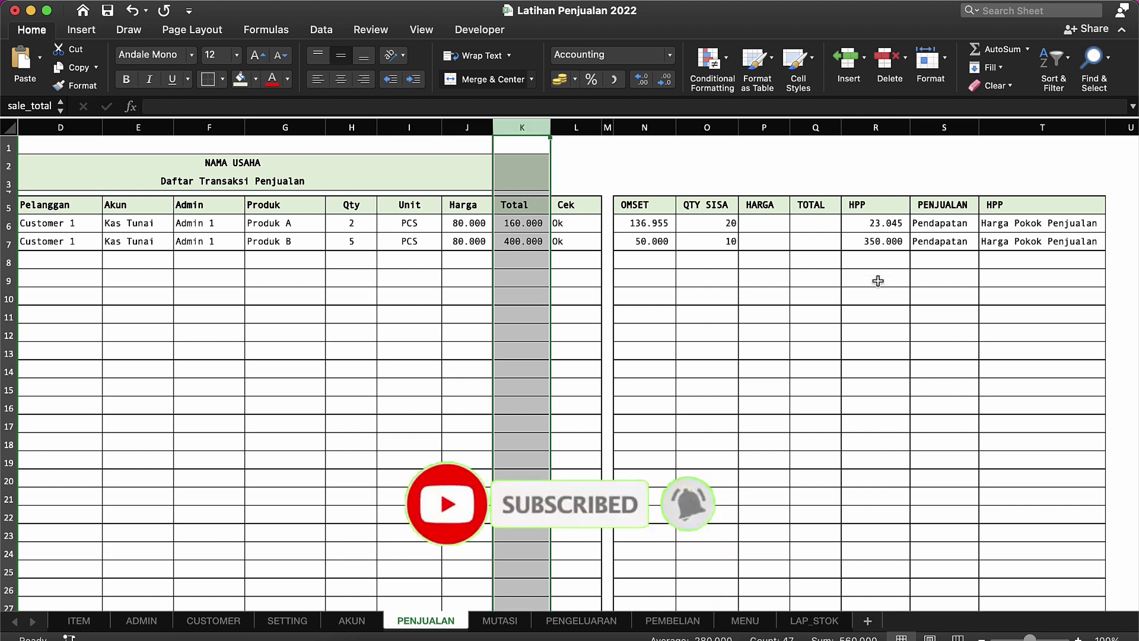
left_click(875, 255)
left_click(873, 223)
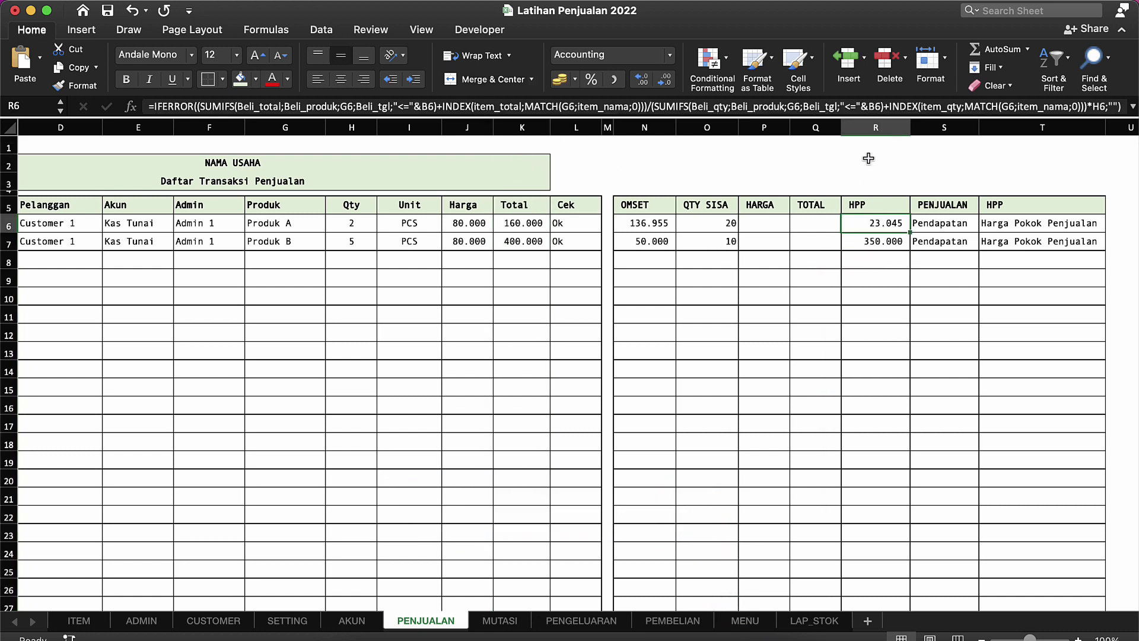
Assign the range name sale_modal to the entire HPP cost column R on the PENJUALAN sheet.
left_click(876, 127)
left_click(884, 311)
left_click(880, 241)
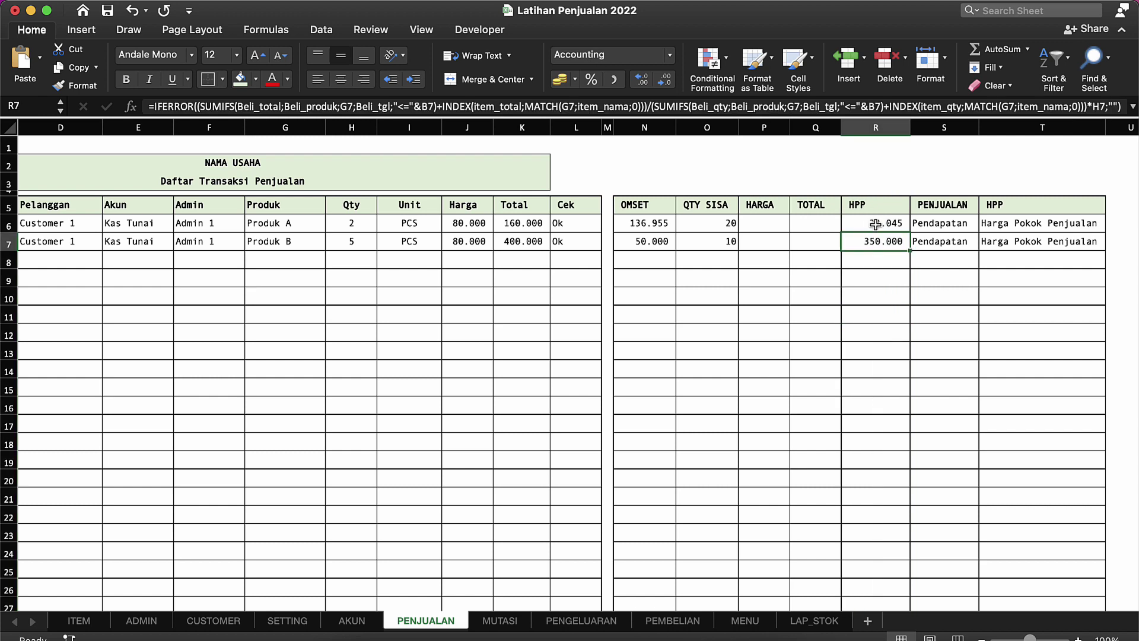
left_click(878, 222)
left_click(879, 248)
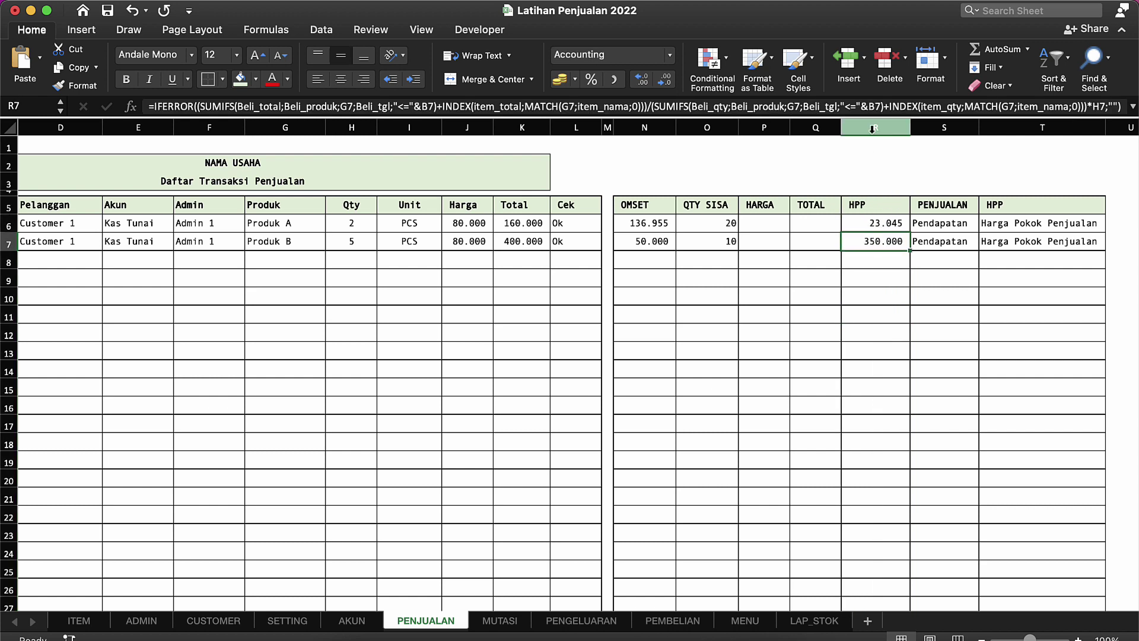
left_click(883, 224)
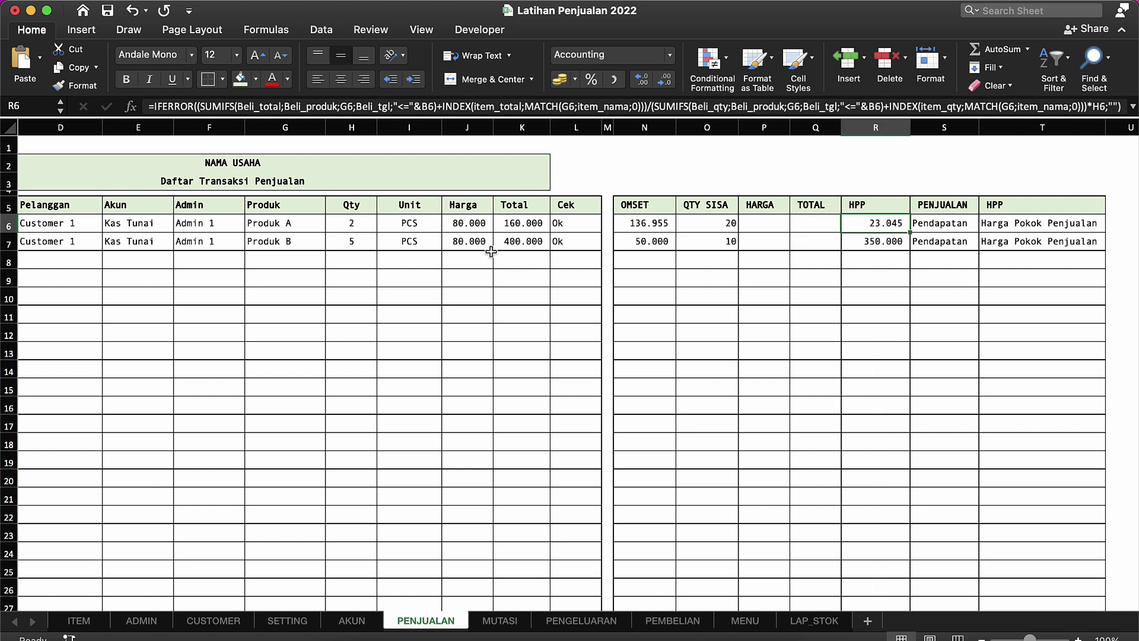
left_click(876, 127)
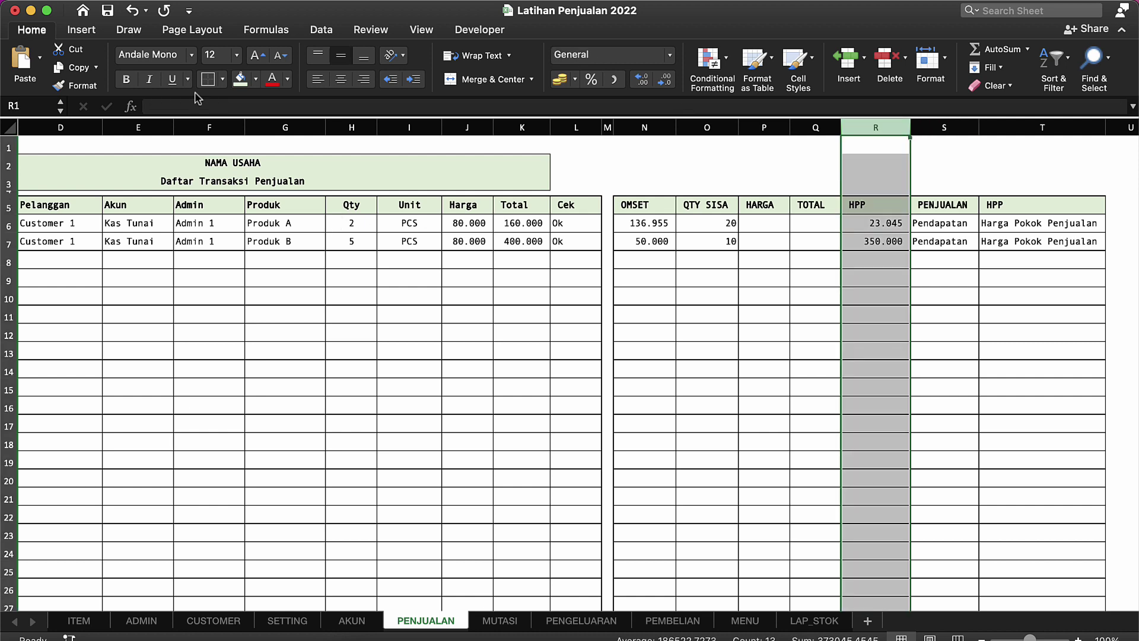
left_click(32, 106)
type("sale_admin")
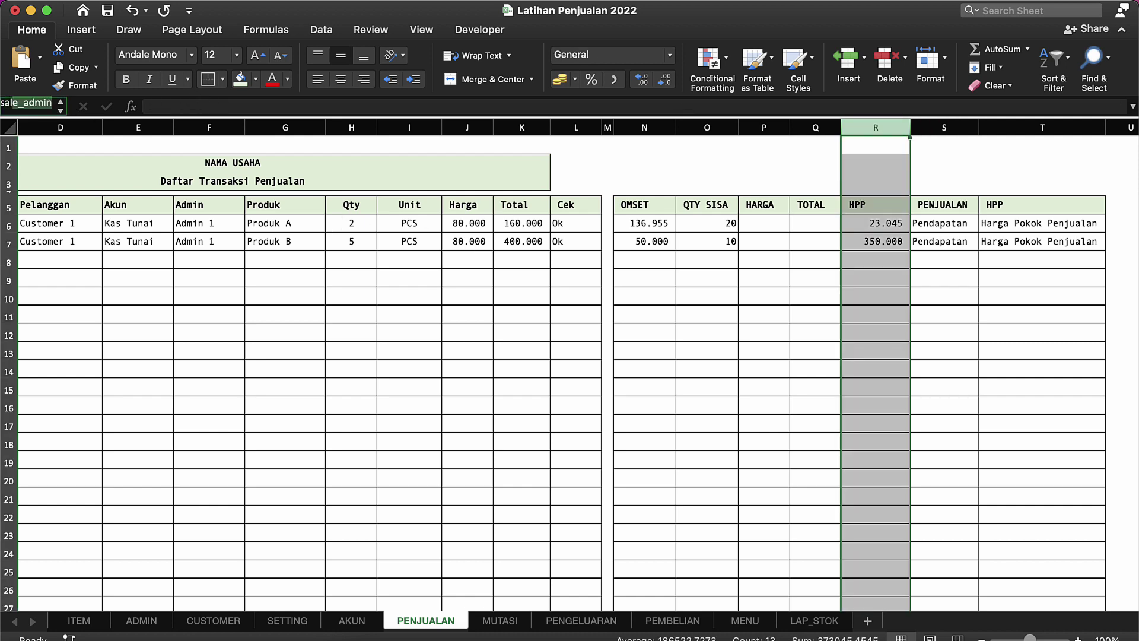
type("modal")
key("Return")
left_click(725, 277)
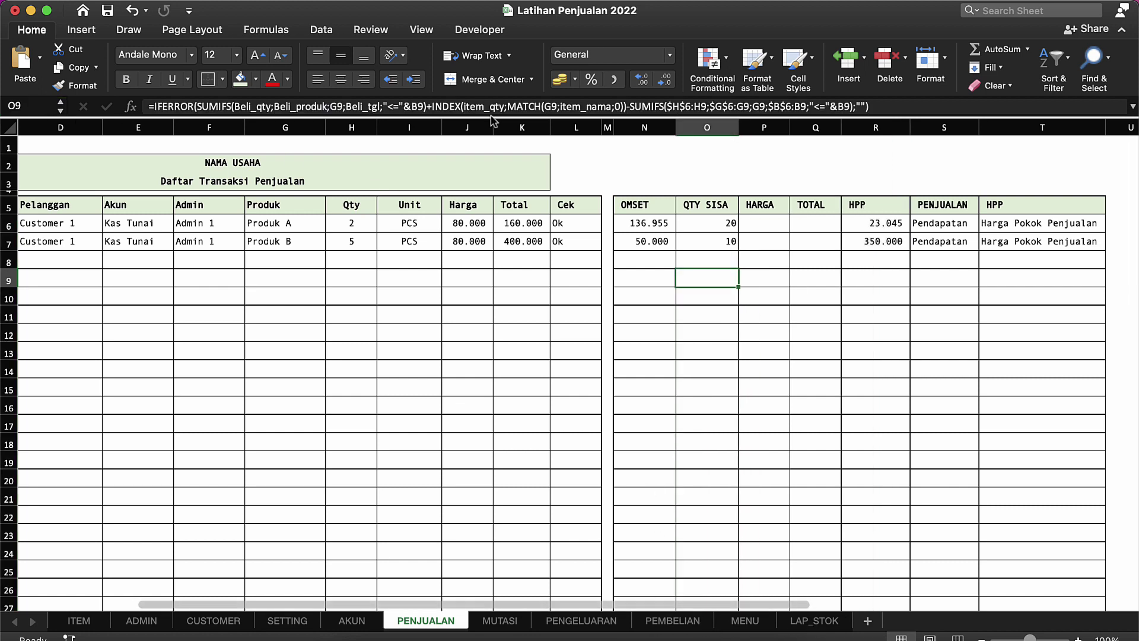
On LAP_STOK, replace sale_total with sale_modal in Produk A's NILAI STOK formula and clear the unit cost calculation in I7.
left_click(517, 224)
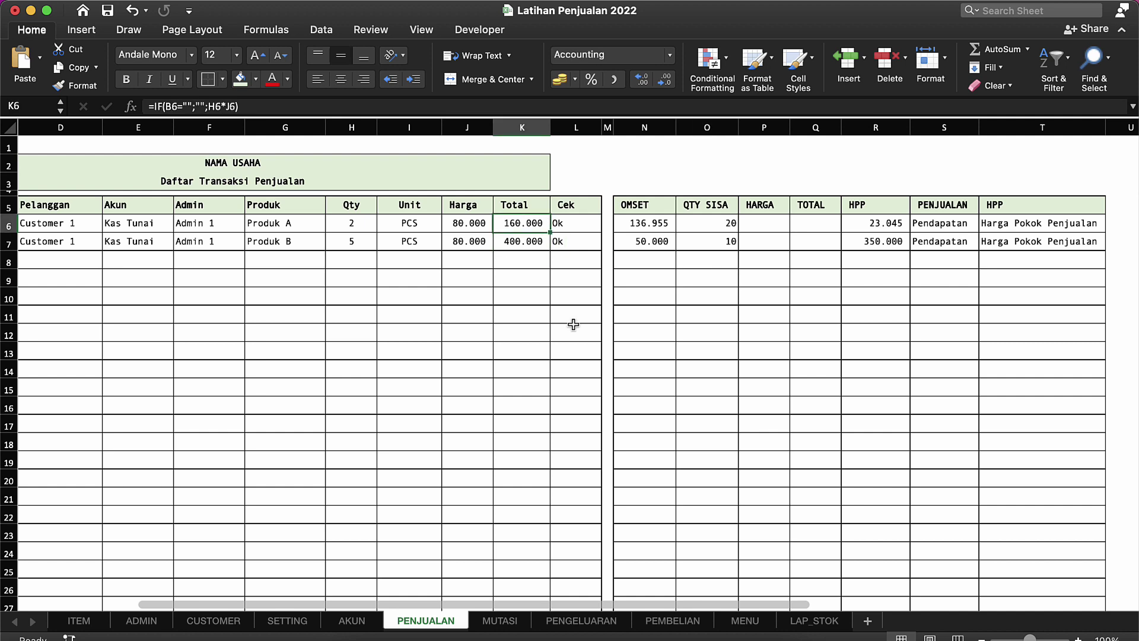
left_click(810, 621)
double_click(703, 300)
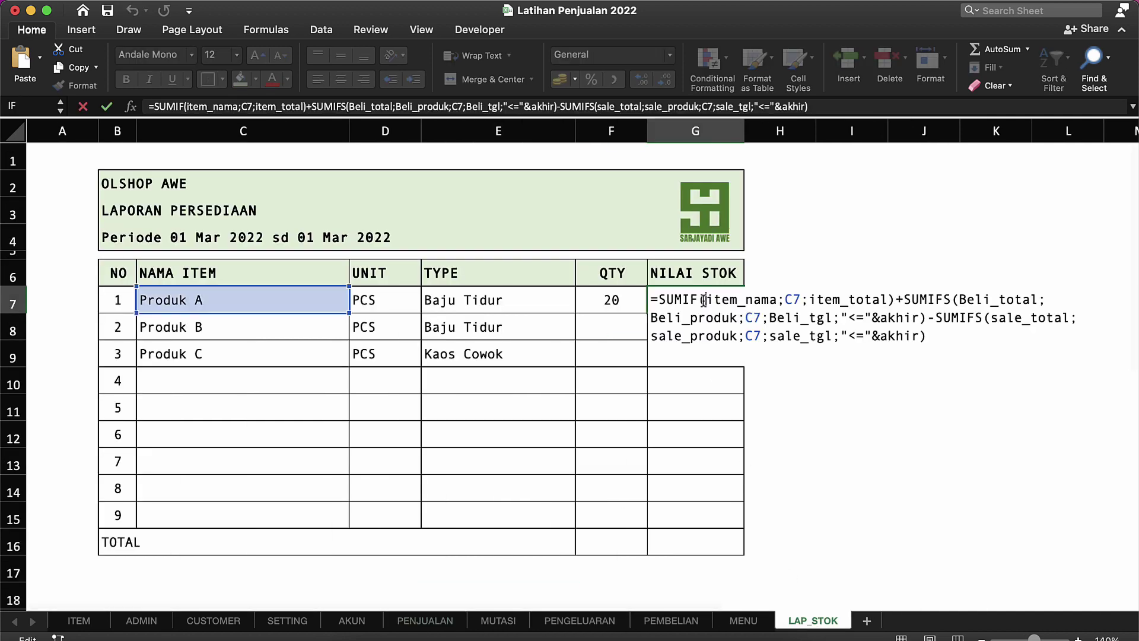
left_click(832, 334)
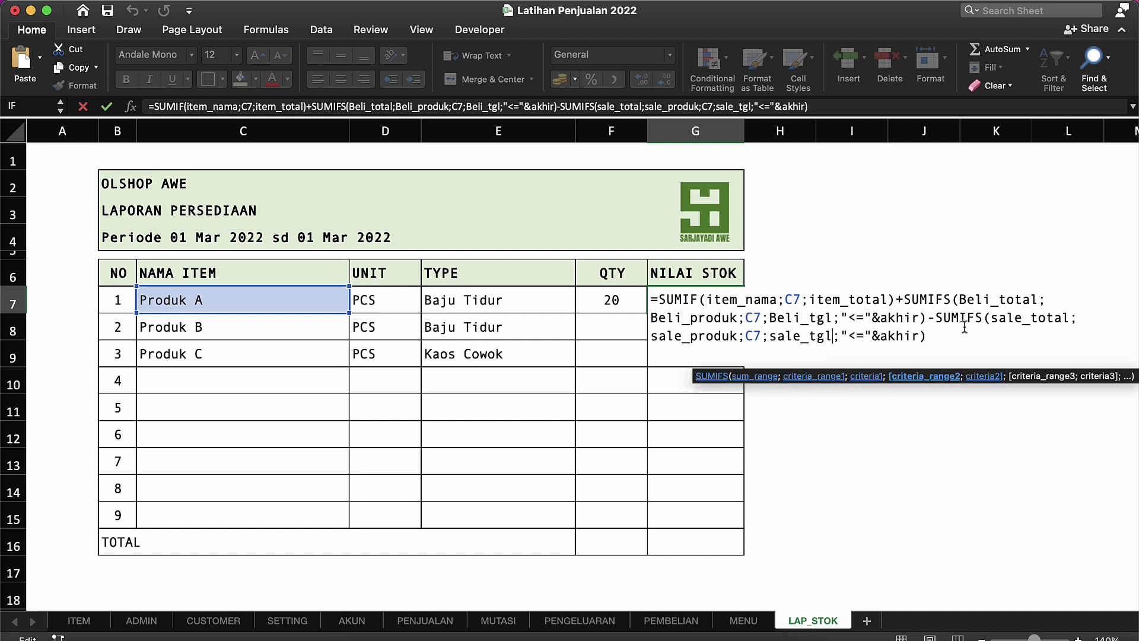
left_click(1072, 318)
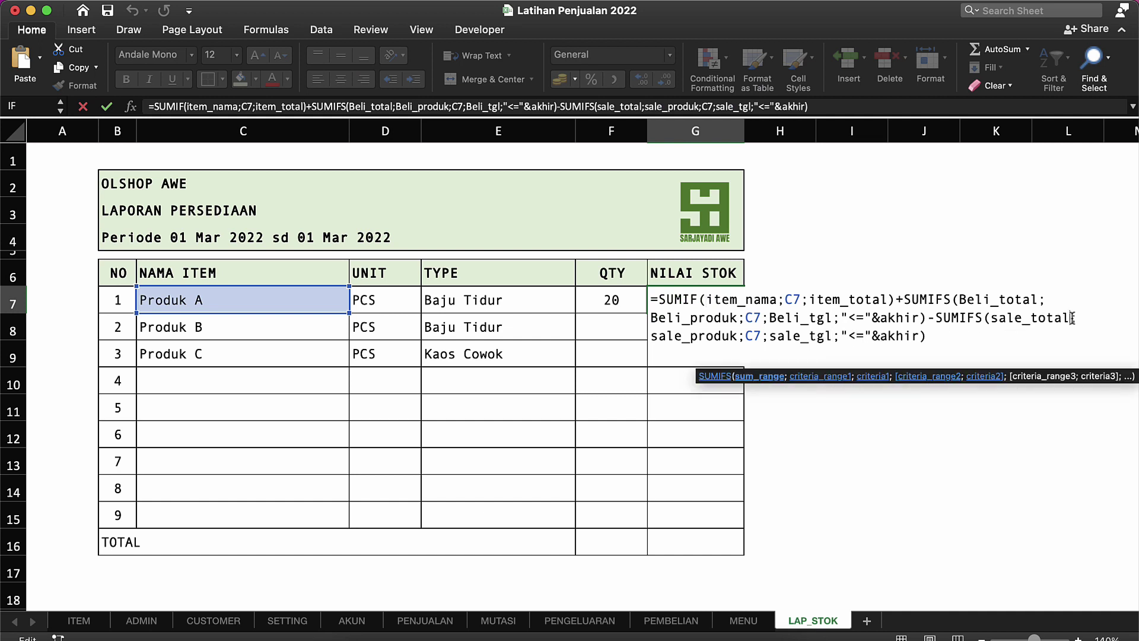
key("BackSpace")
key("BackSpace")
key("BackSpace")
key("BackSpace")
key("BackSpace")
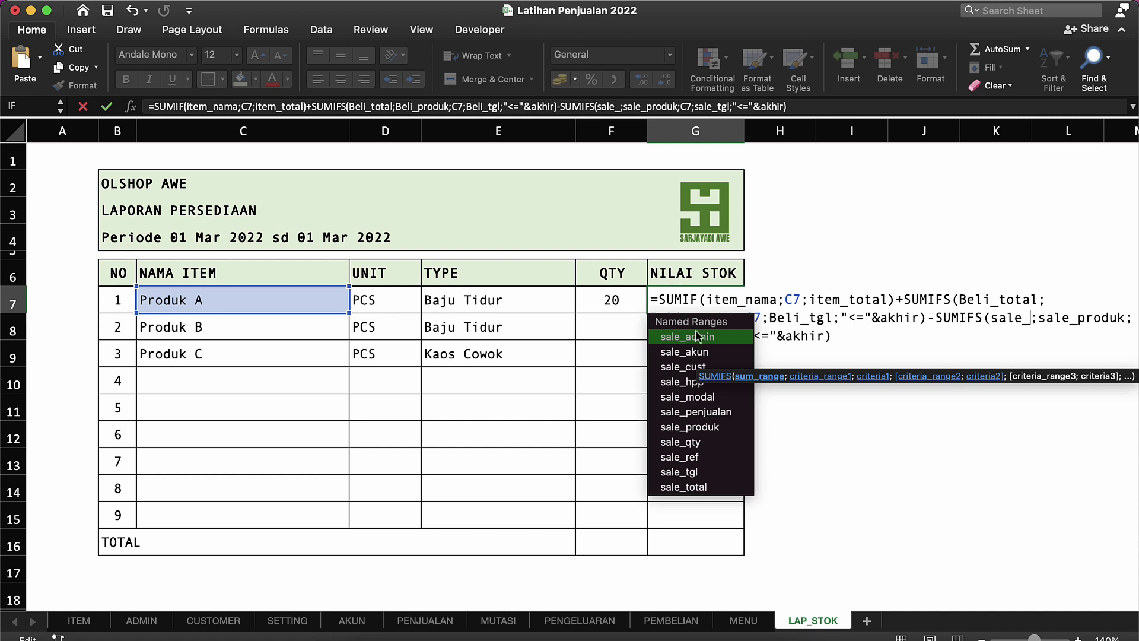
double_click(692, 396)
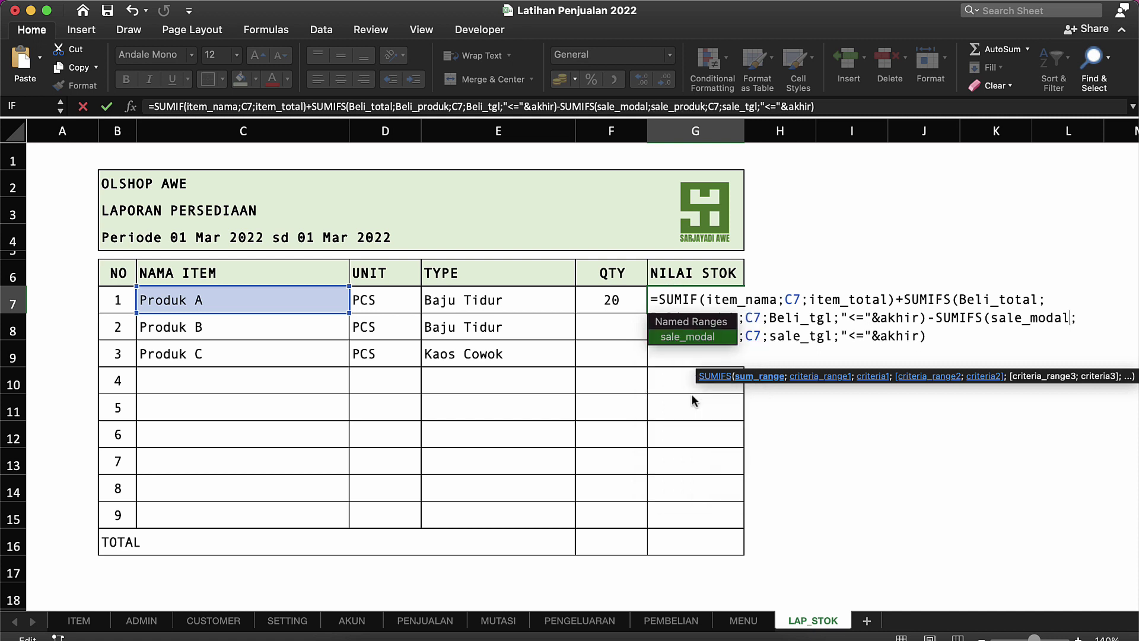
key("Return")
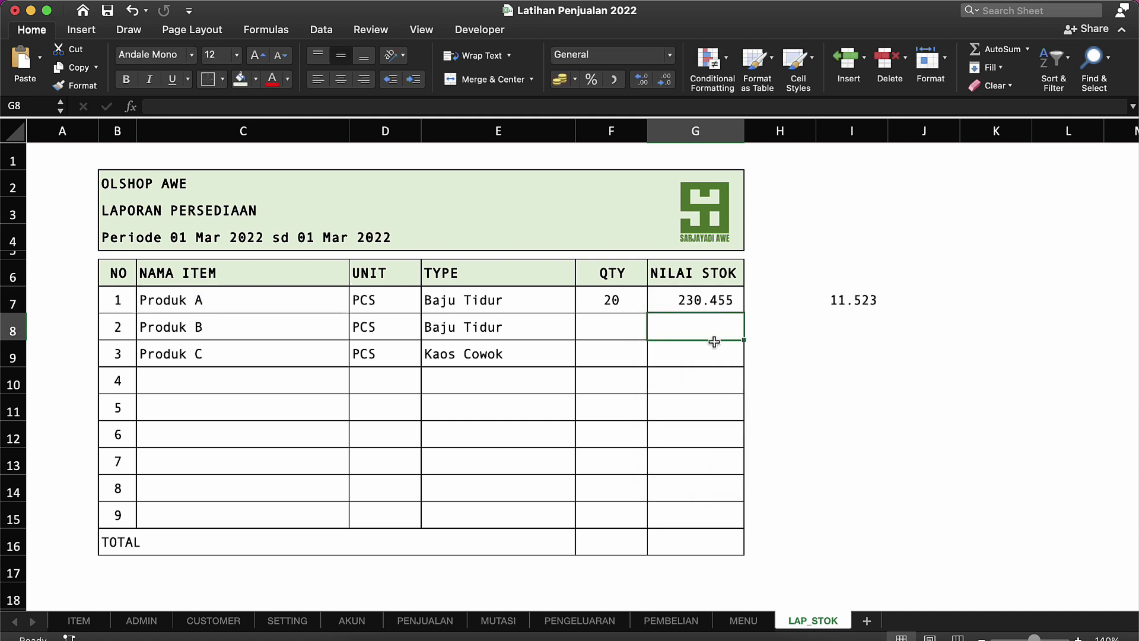
left_click(824, 300)
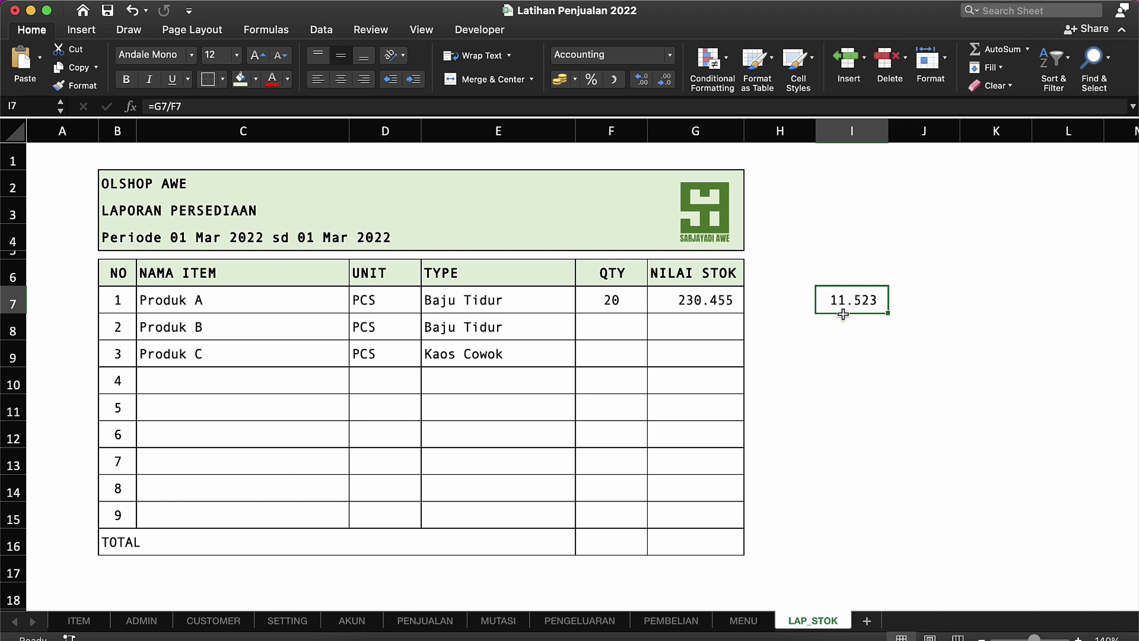
key("Delete")
Copy the QTY and NILAI STOK formulas from F7:G7 down to rows 8 through 15.
key("Left")
key("Left")
key("Left")
key("shift+Right")
key("super+c")
key("Down")
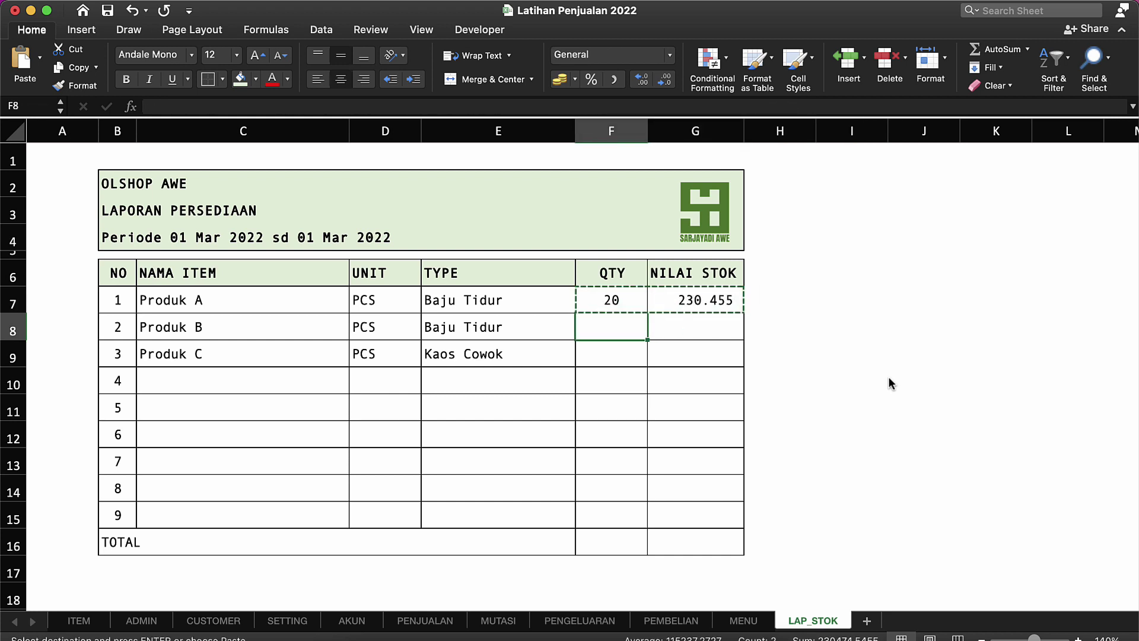
key("shift+Down")
key("shift+Down")
key("shift+Down")
key("shift+Down")
key("shift+Down")
key("shift+Down")
key("shift+Down")
key("Return")
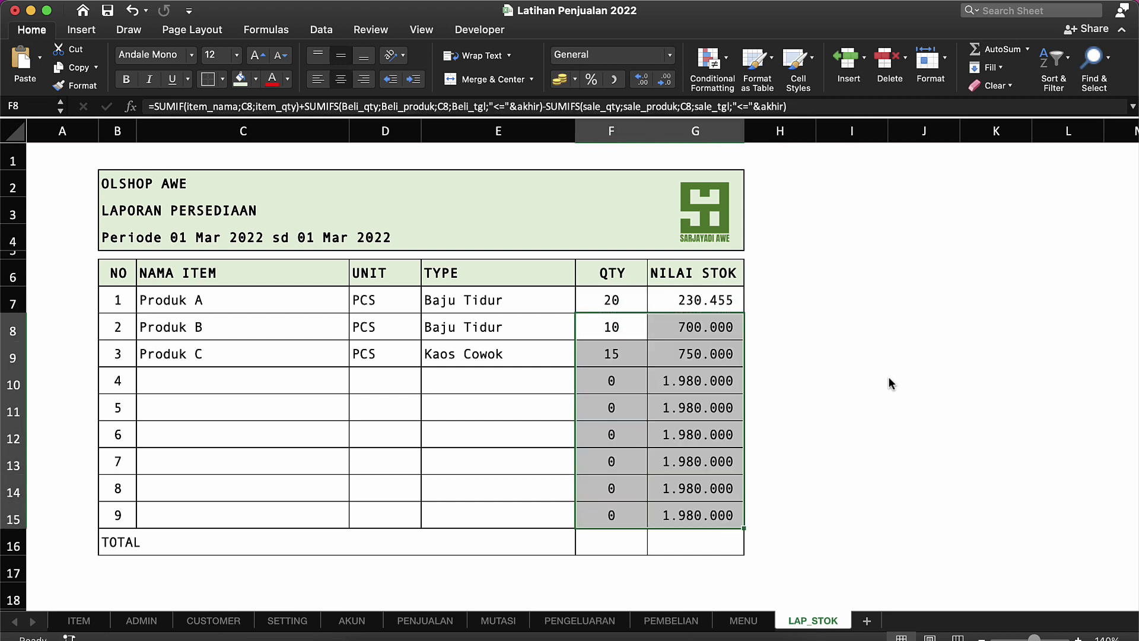
Check the QTY and NILAI STOK formulas in the rows without an item against Produk A's QTY formula in F7.
left_click(702, 386)
left_click(611, 385)
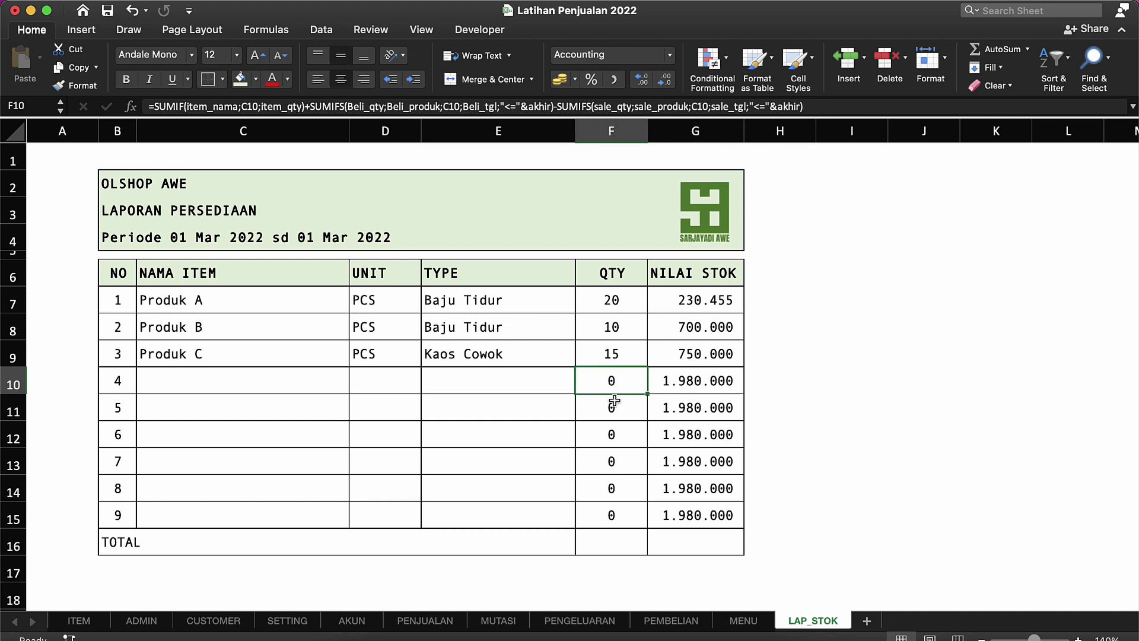
left_click(611, 407)
left_click(614, 380)
left_click(667, 380)
left_click(616, 296)
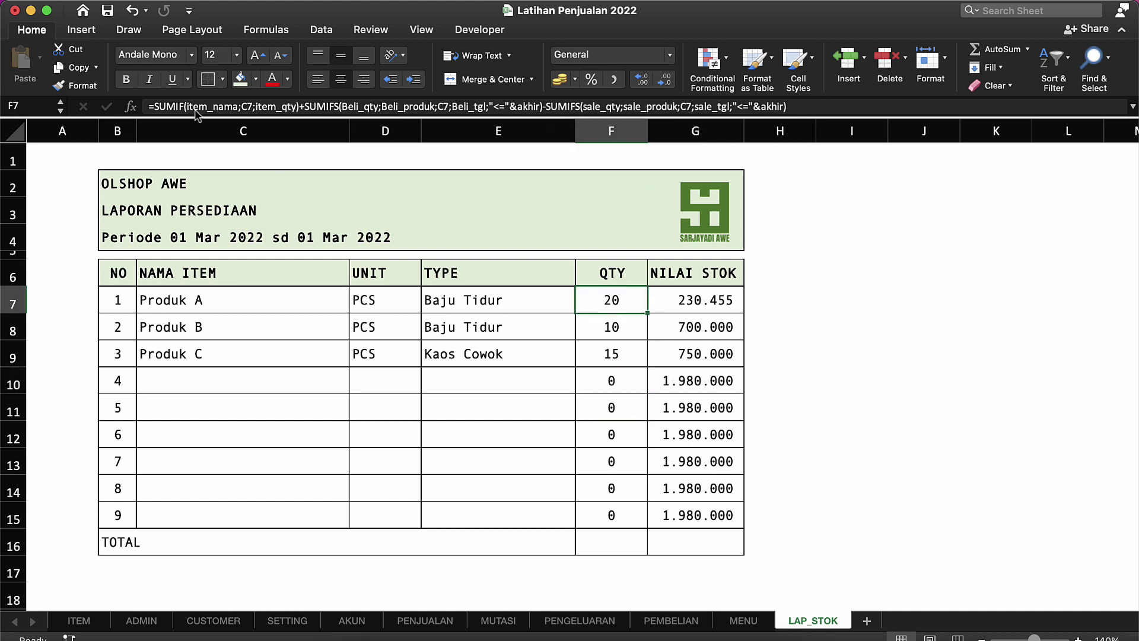
left_click(157, 106)
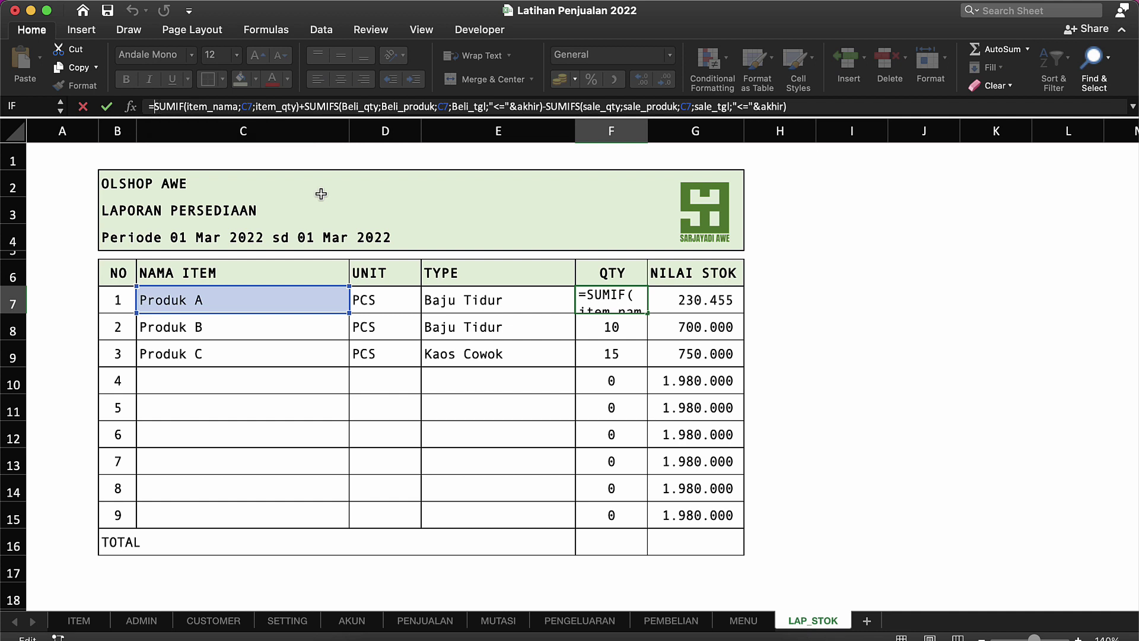
type("if")
key("Tab")
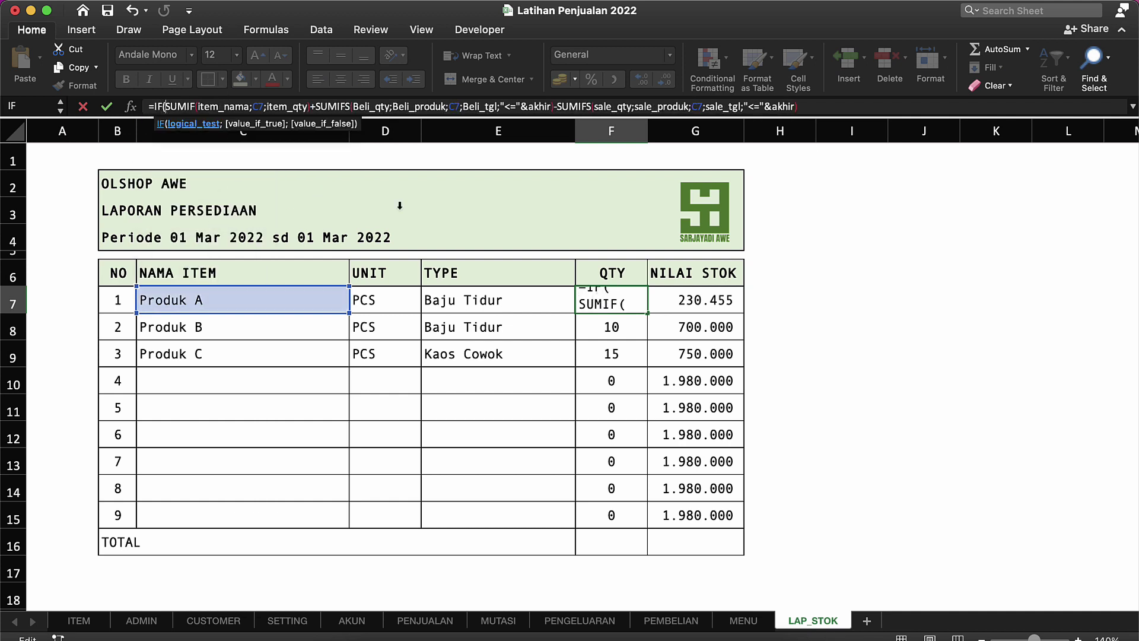
key("Escape")
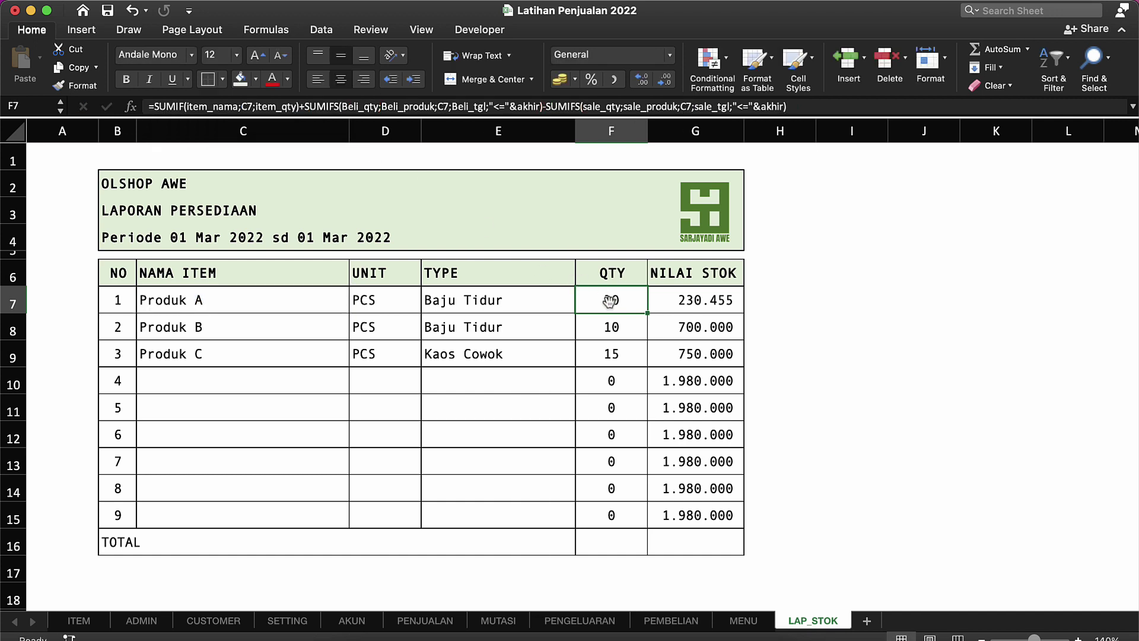
double_click(582, 303)
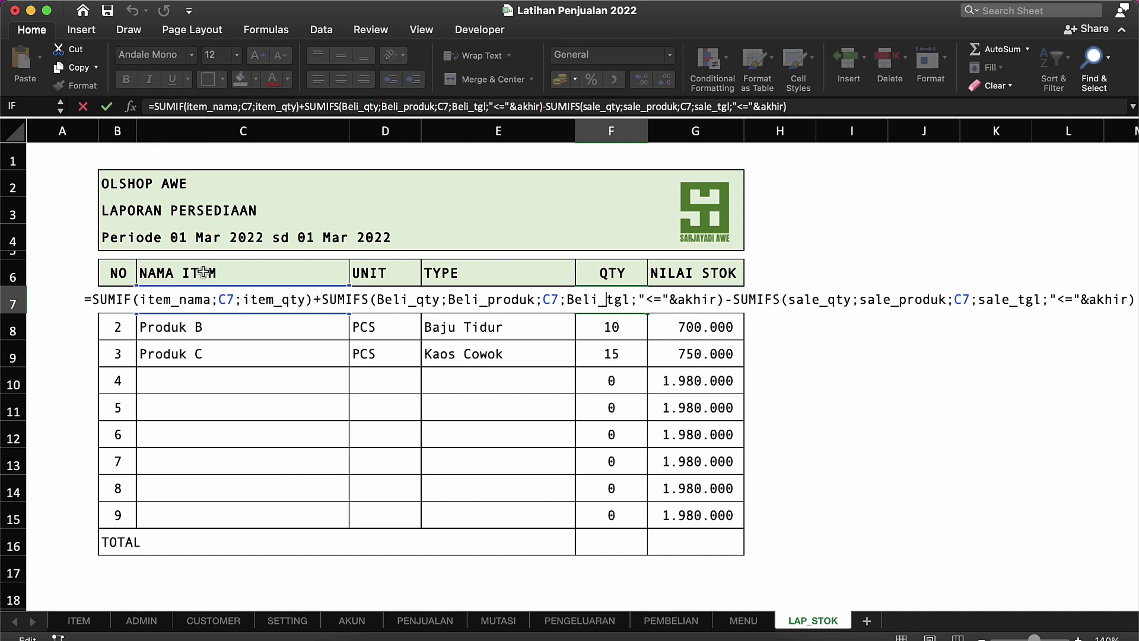
key("Escape")
Wrap Produk A's QTY formula in F7 in IF(C7="";"";…) so it returns blank when the item name is empty.
left_click(155, 108)
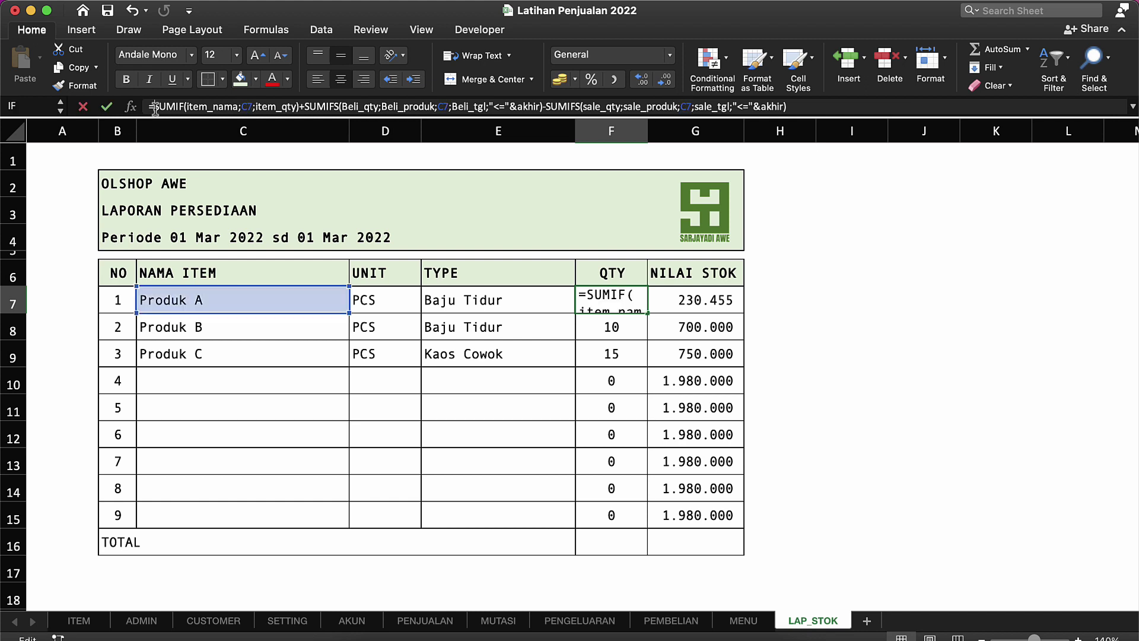
type("if(")
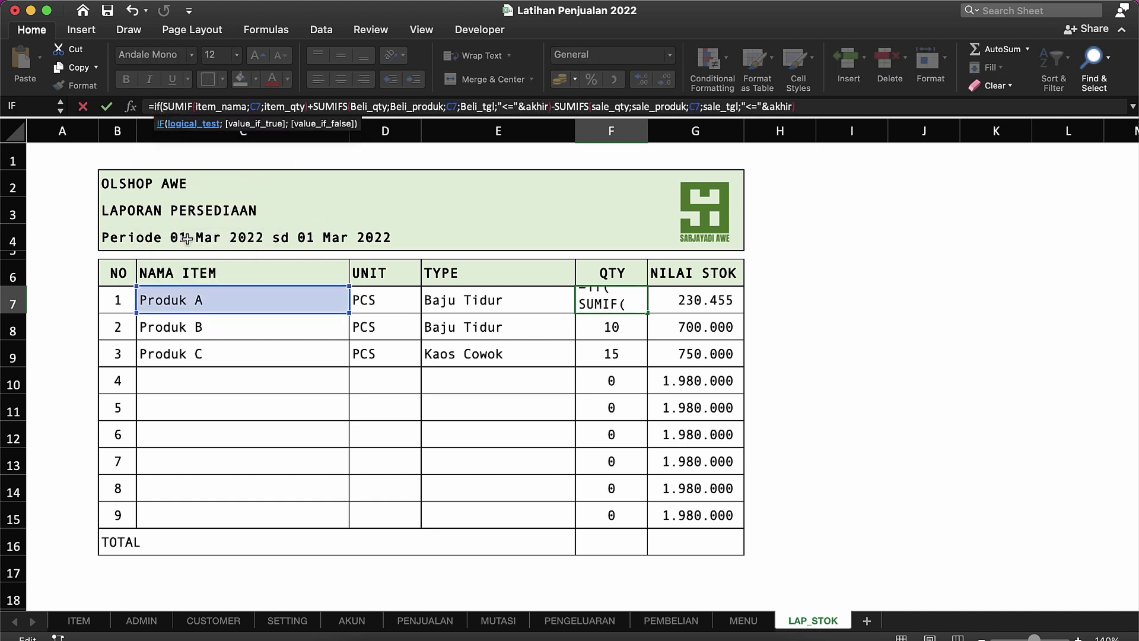
left_click(185, 298)
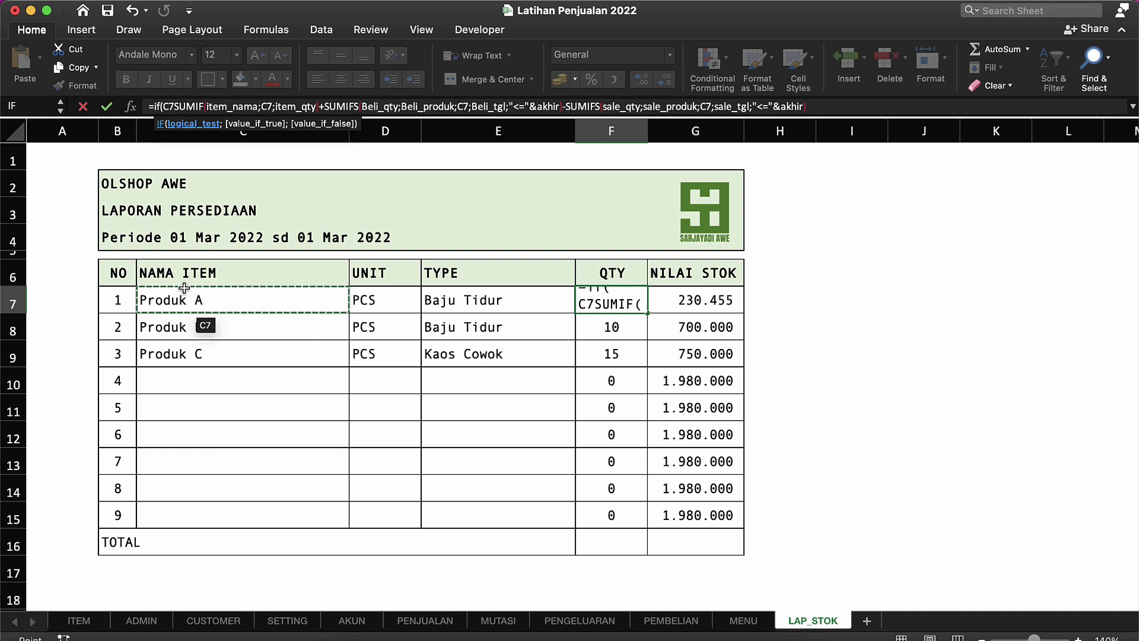
type("=\"\";\"\";")
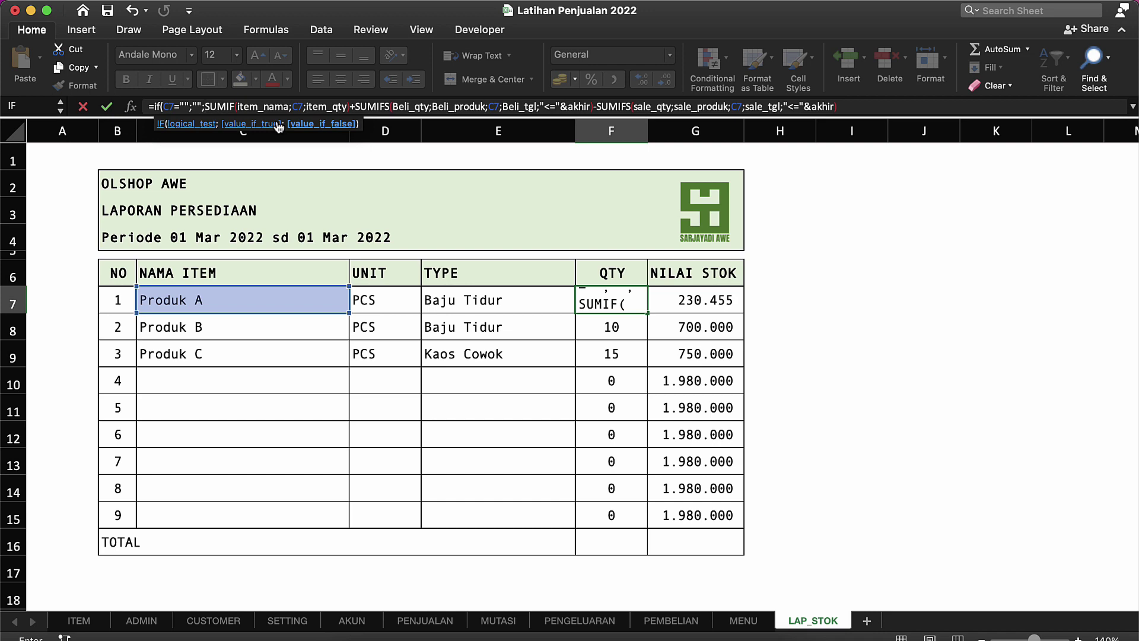
key("Return")
key("Return")
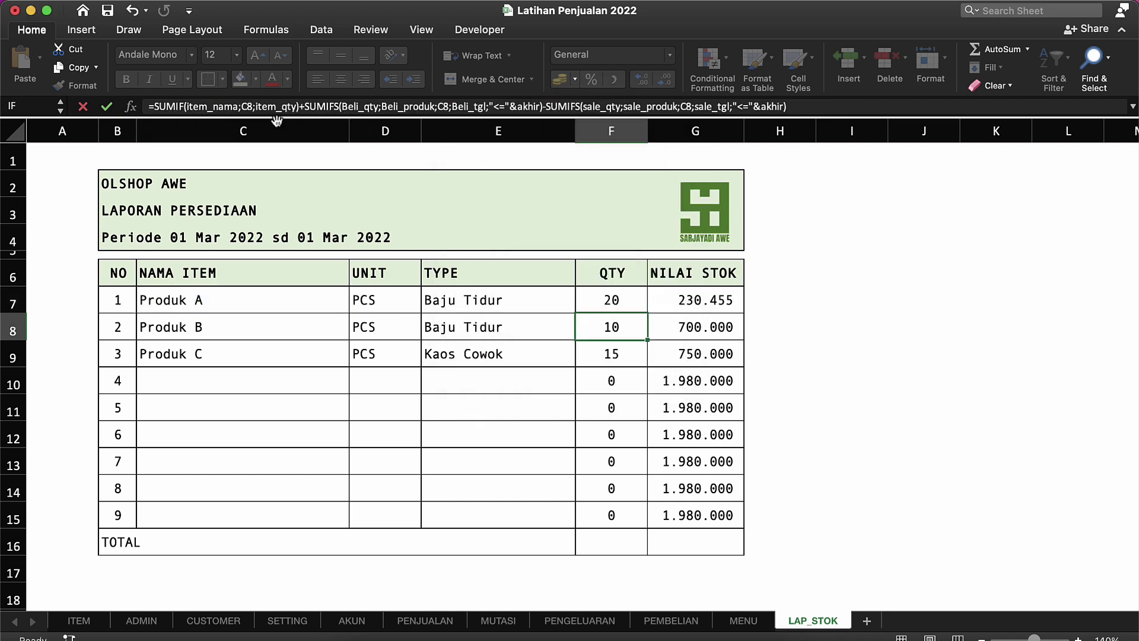
Wrap Produk A's NILAI STOK formula in G7 in the same IF(C7="";"";…) blank-name test.
key("Up")
key("Right")
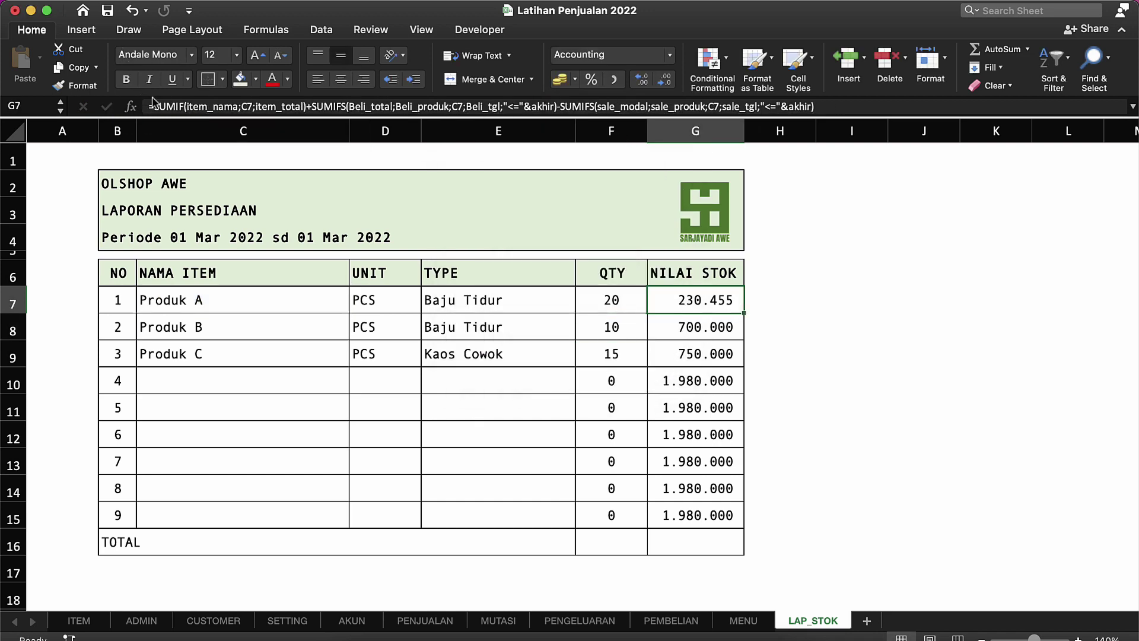
left_click(159, 98)
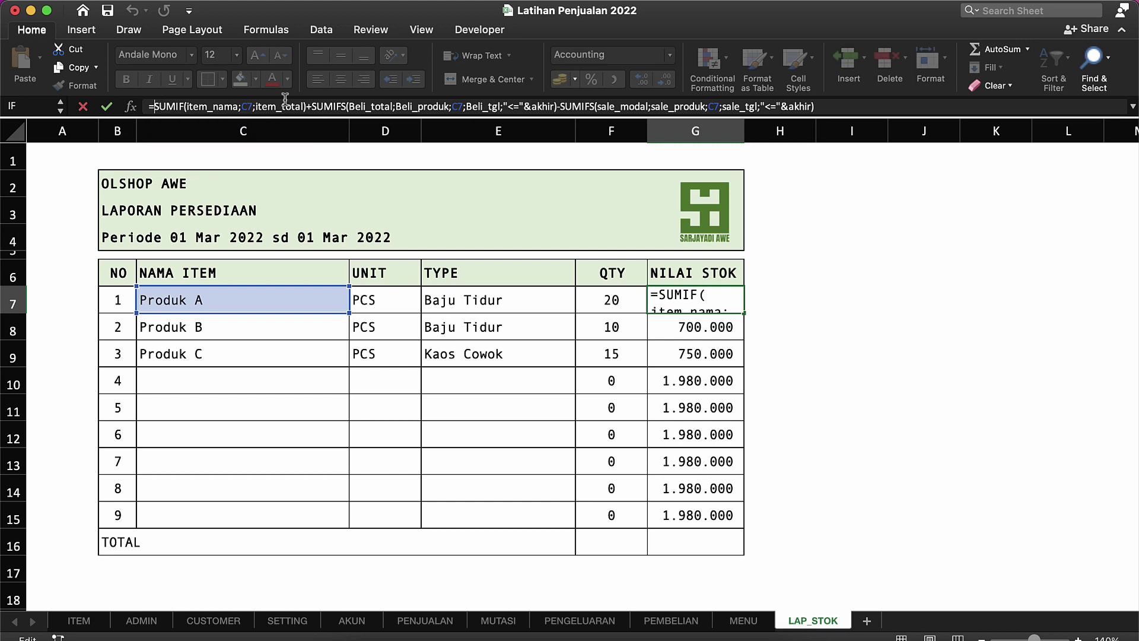
type("if(")
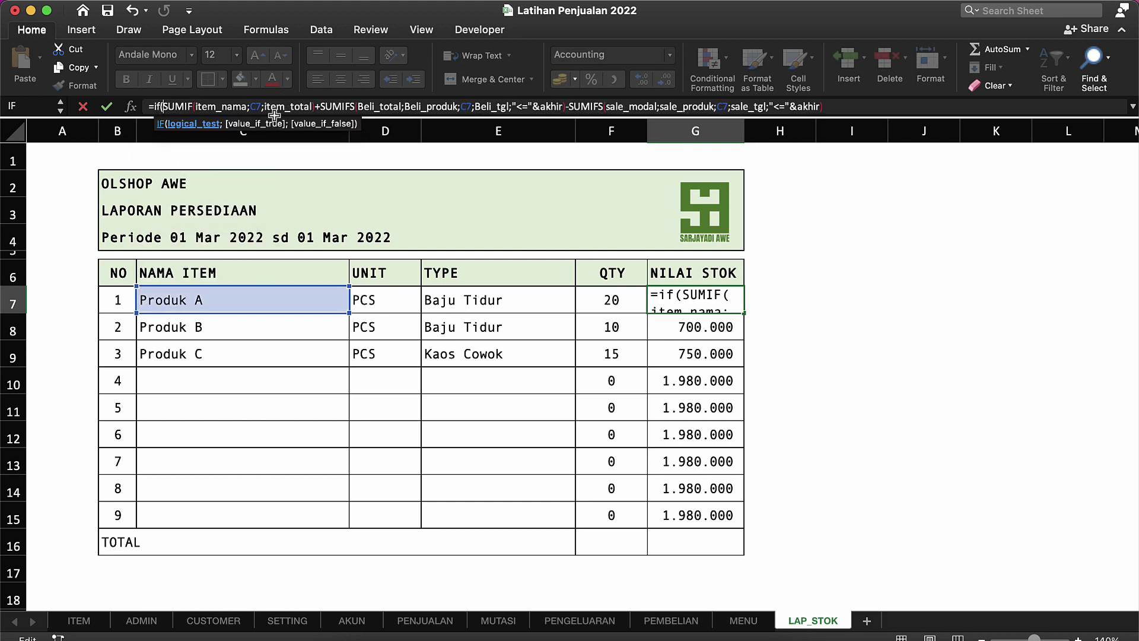
left_click(202, 300)
type("=\"\";")
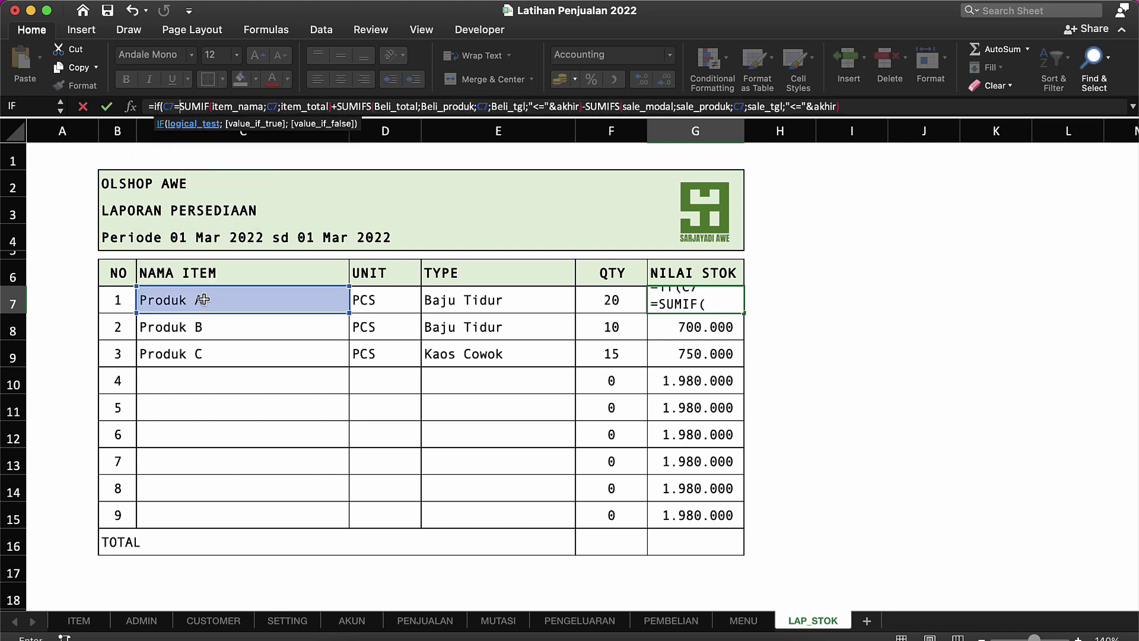
type("\"\";")
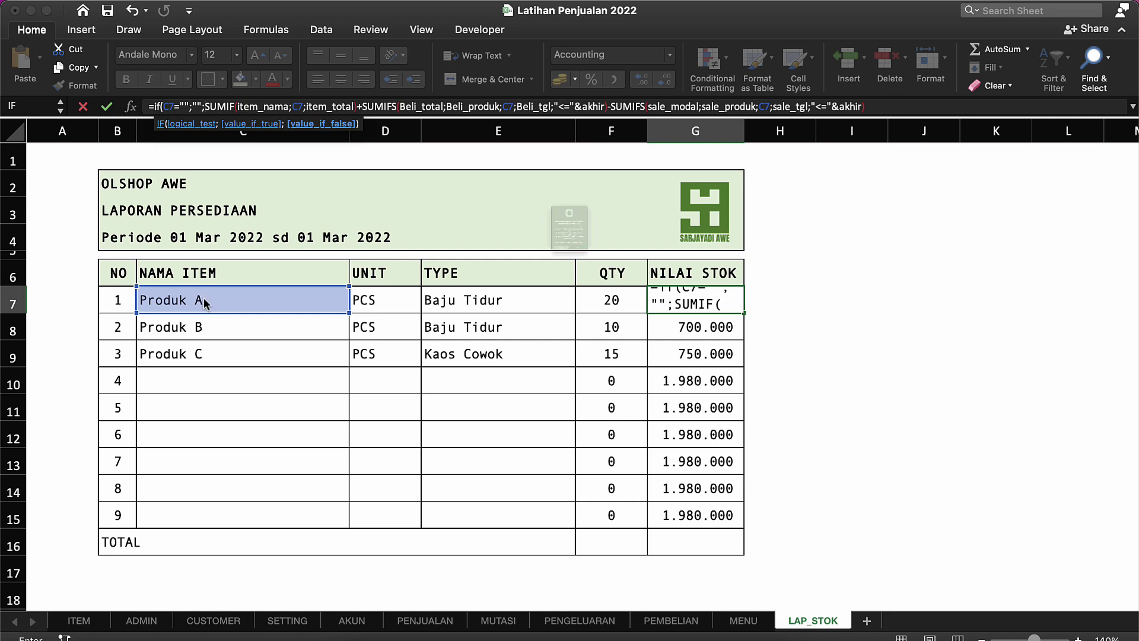
key("Return")
key("Return")
Copy the IF-wrapped QTY and NILAI STOK formulas from F7:G7 into rows 8 through 15 of the stock report.
key("Left")
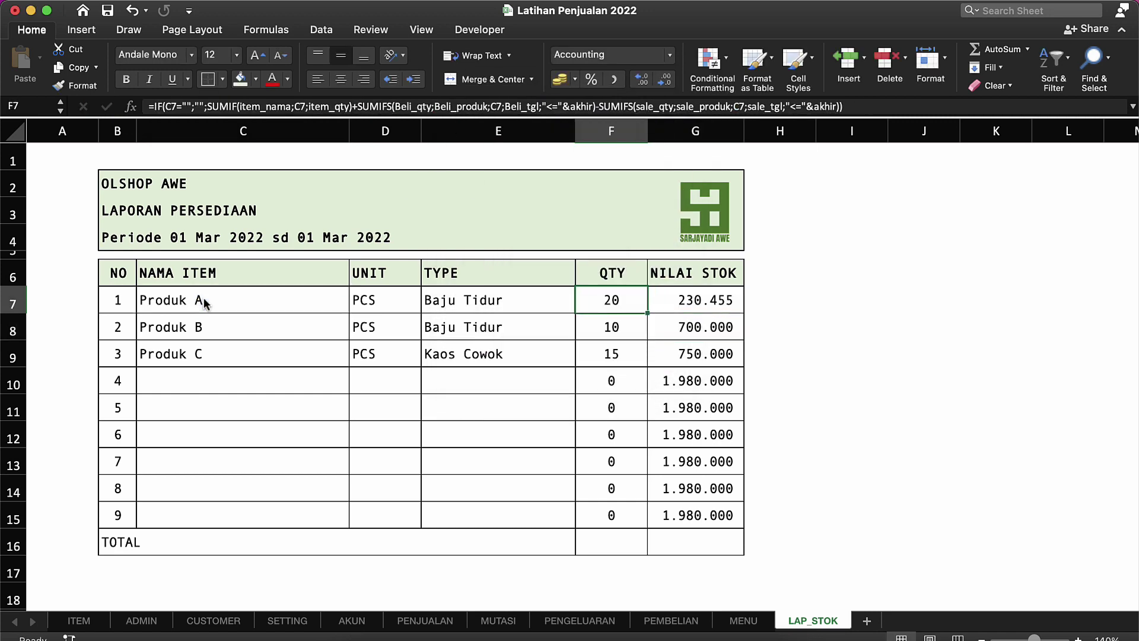
key("shift+Right")
key("super+c")
key("Down")
key("shift+Down")
key("super+shift+Down")
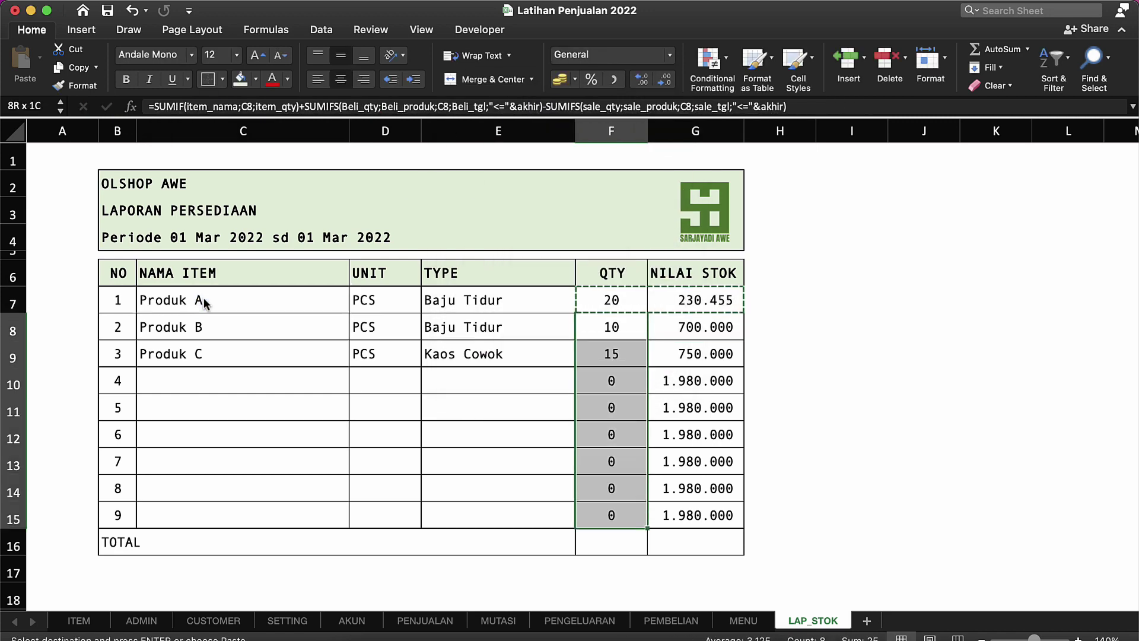
key("super+v")
left_click(564, 412)
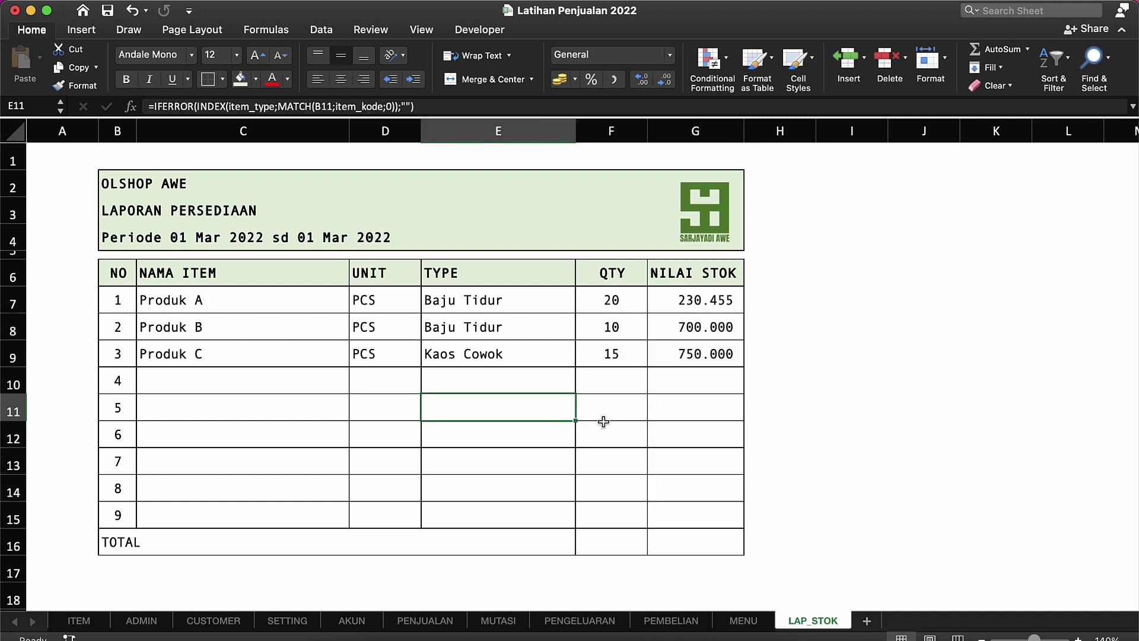
Total the QTY column in F16 with =SUBTOTAL(9;F7:F15).
left_click(653, 449)
left_click(599, 521)
left_click(528, 548)
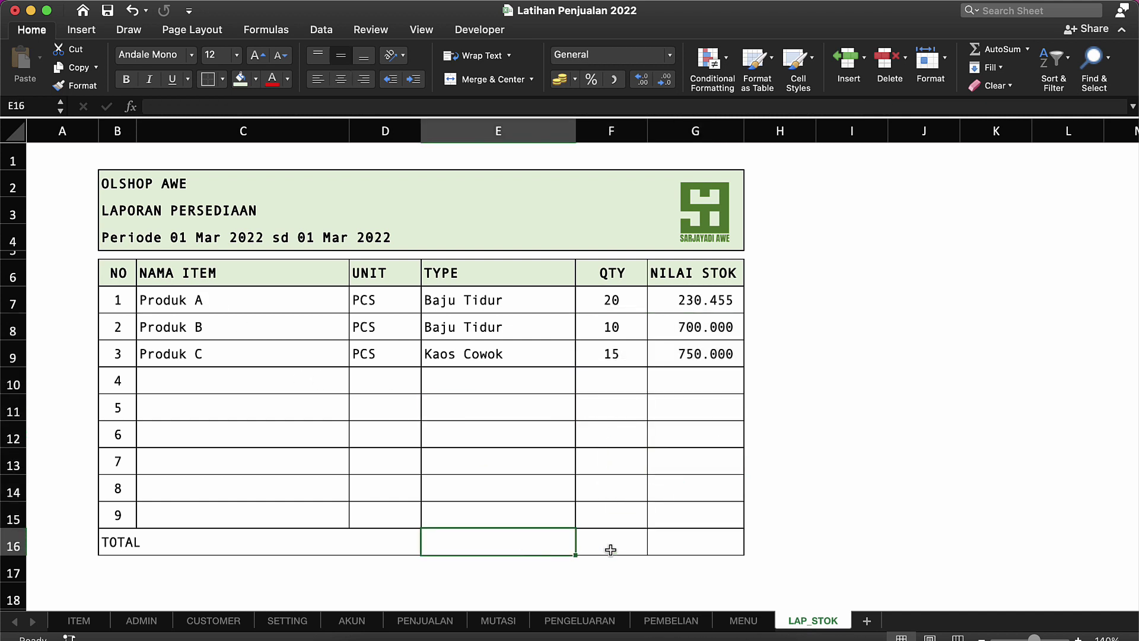
left_click(610, 546)
left_click(614, 310)
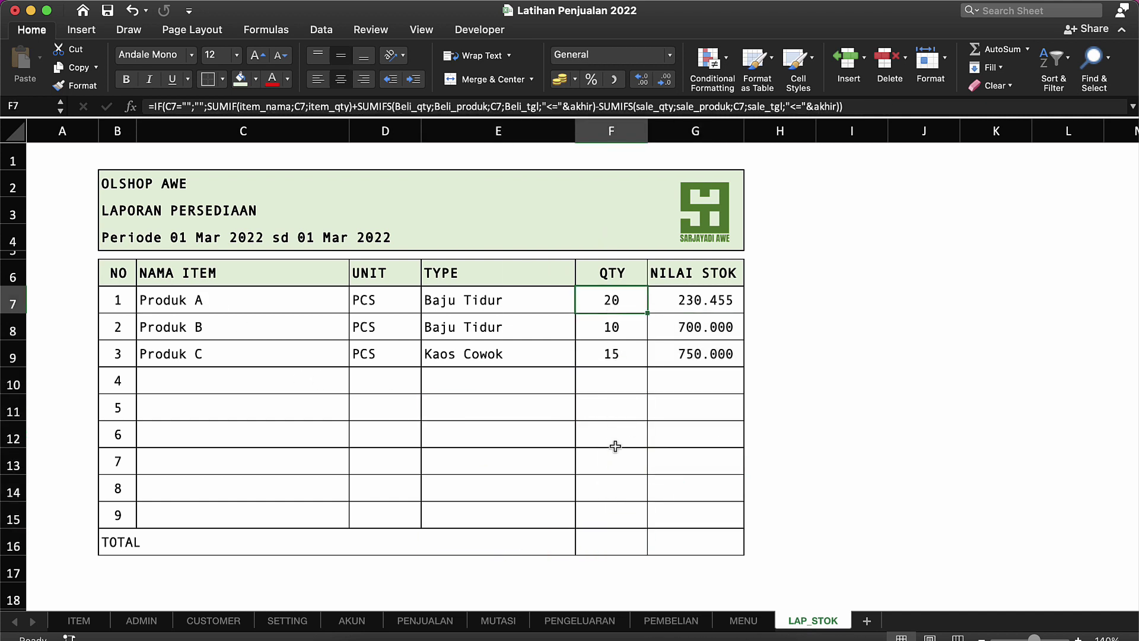
left_click(621, 545)
type("=sub")
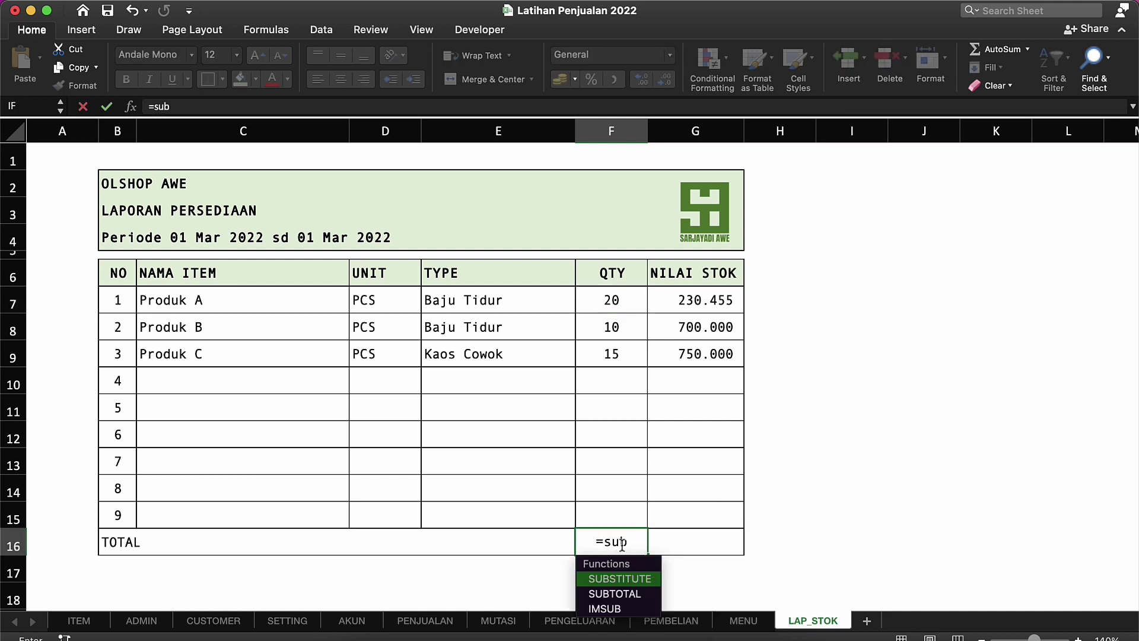
key("Down")
key("Tab")
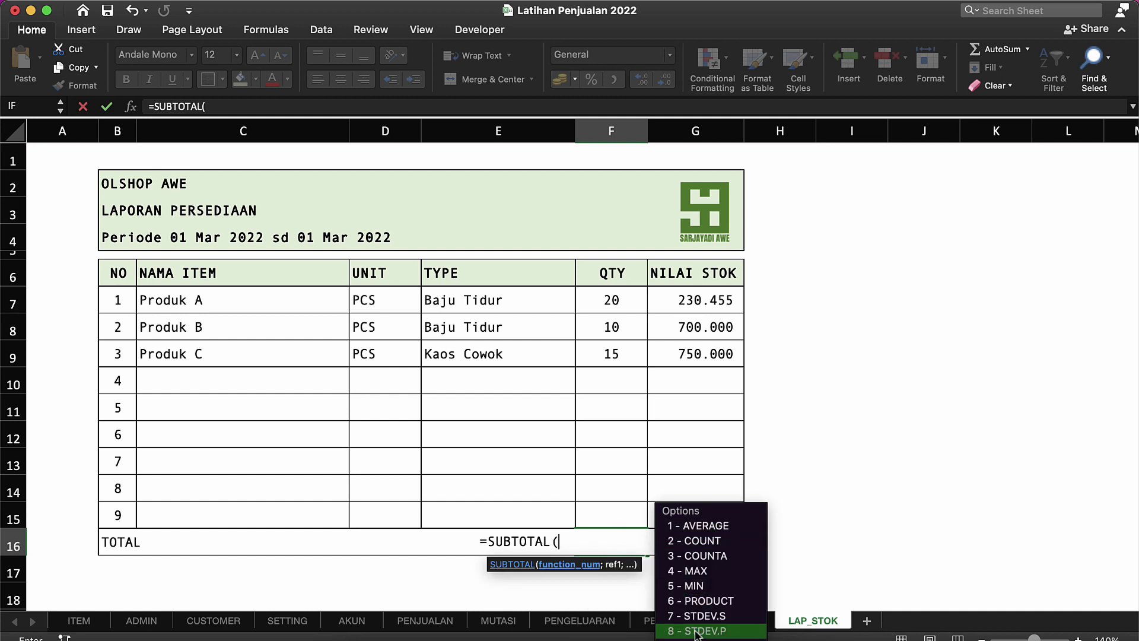
type("9")
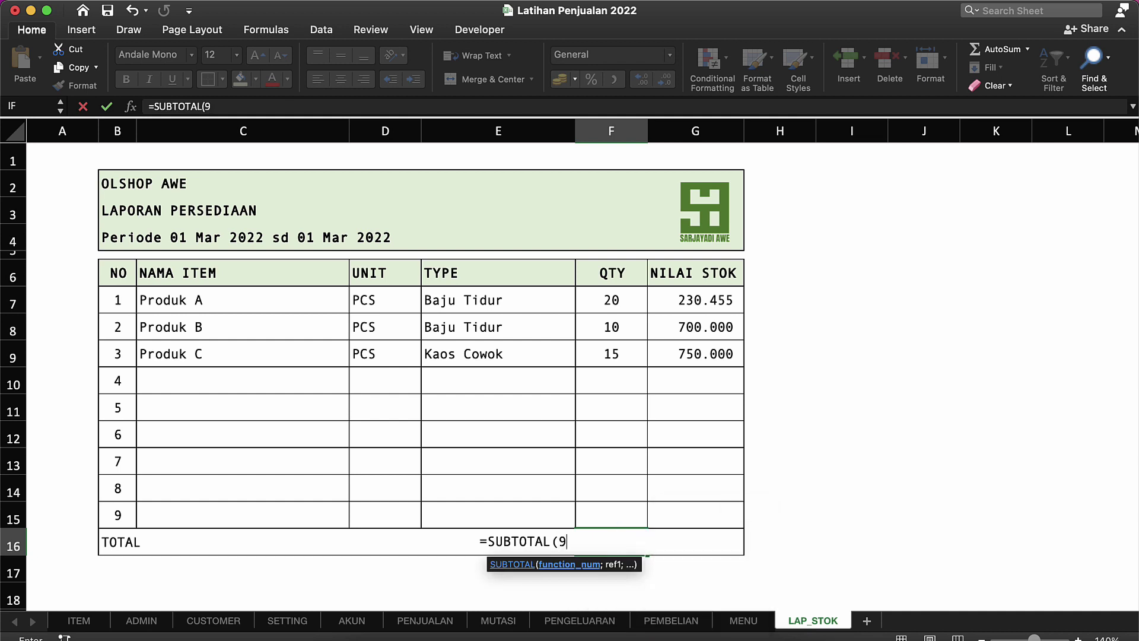
type(";")
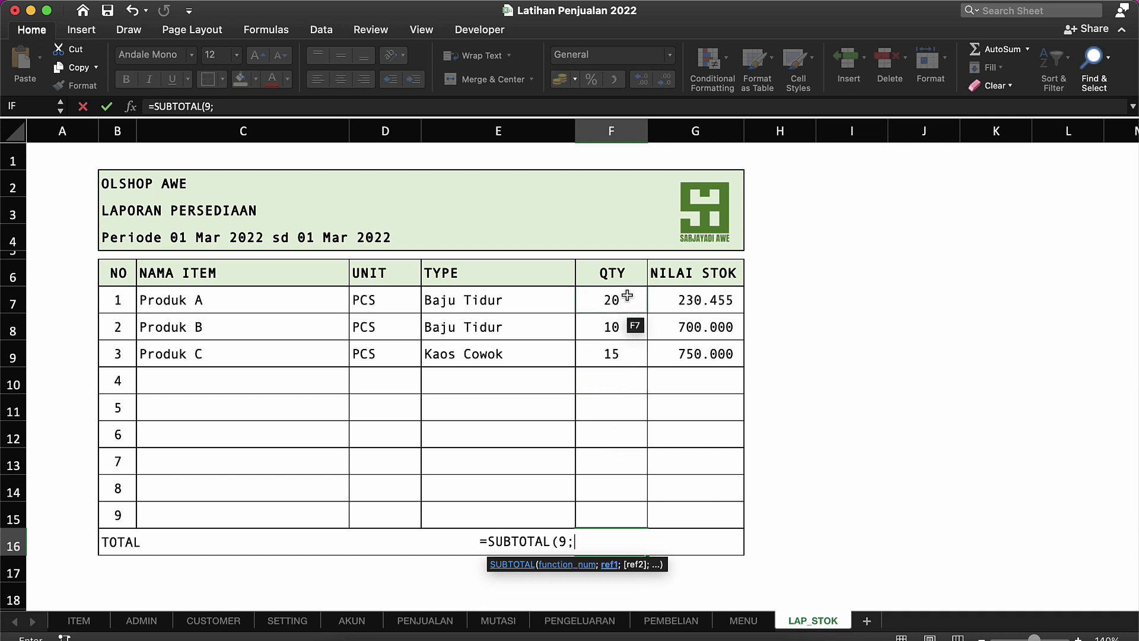
left_click_drag(626, 296, 632, 525)
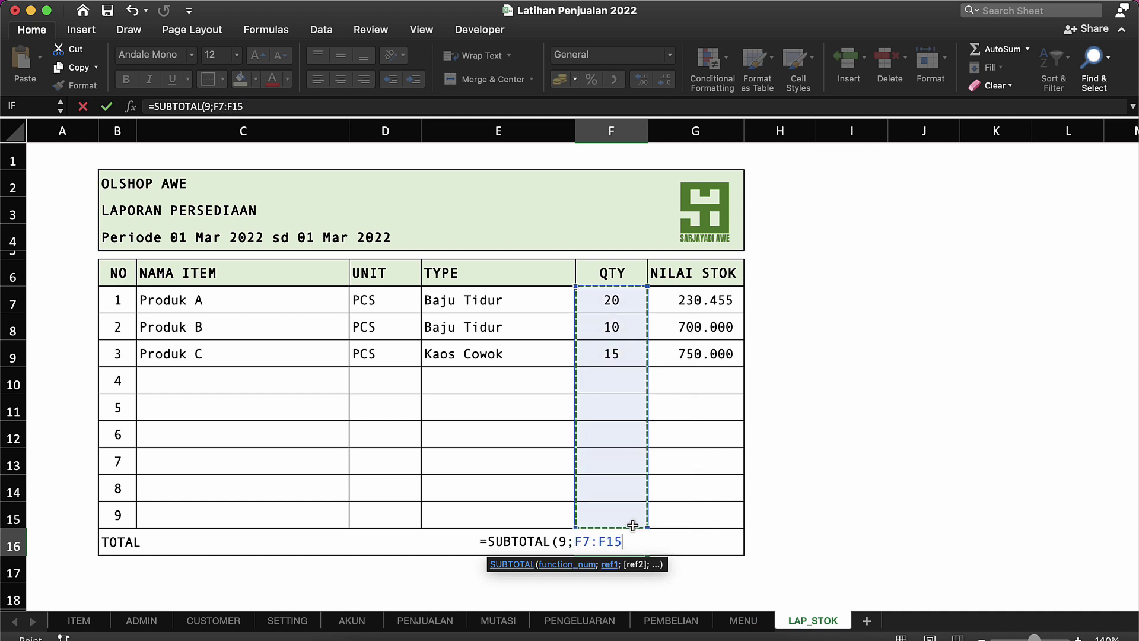
key("Return")
key("Up")
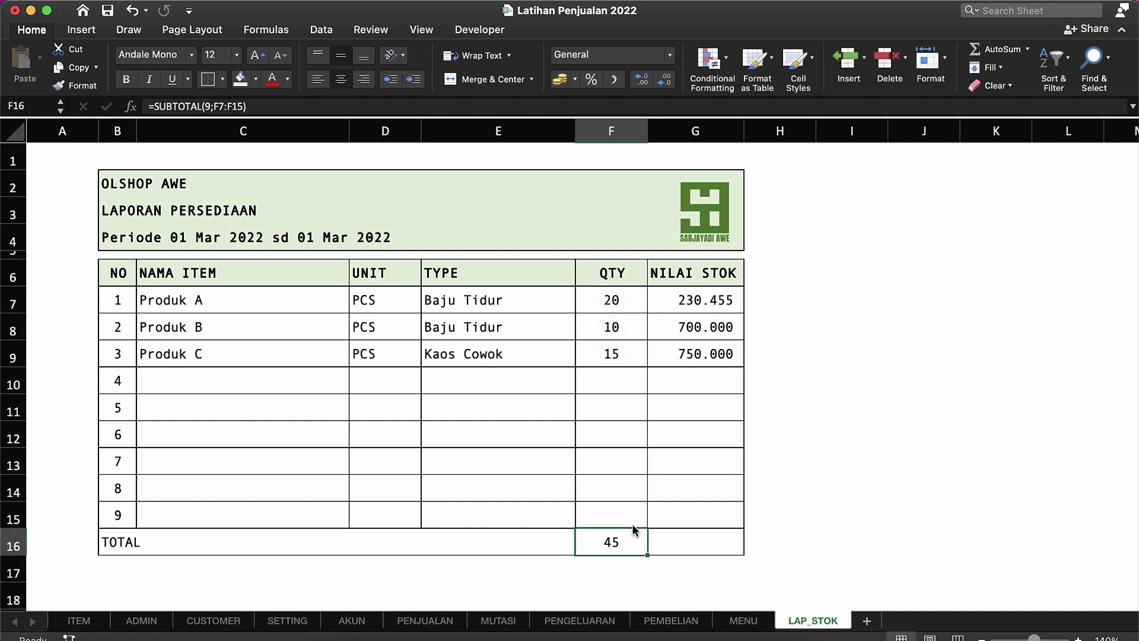
Copy the QTY total formula to the NILAI STOK total in G16 and apply the comma number format there.
key("super+c")
key("Right")
key("Return")
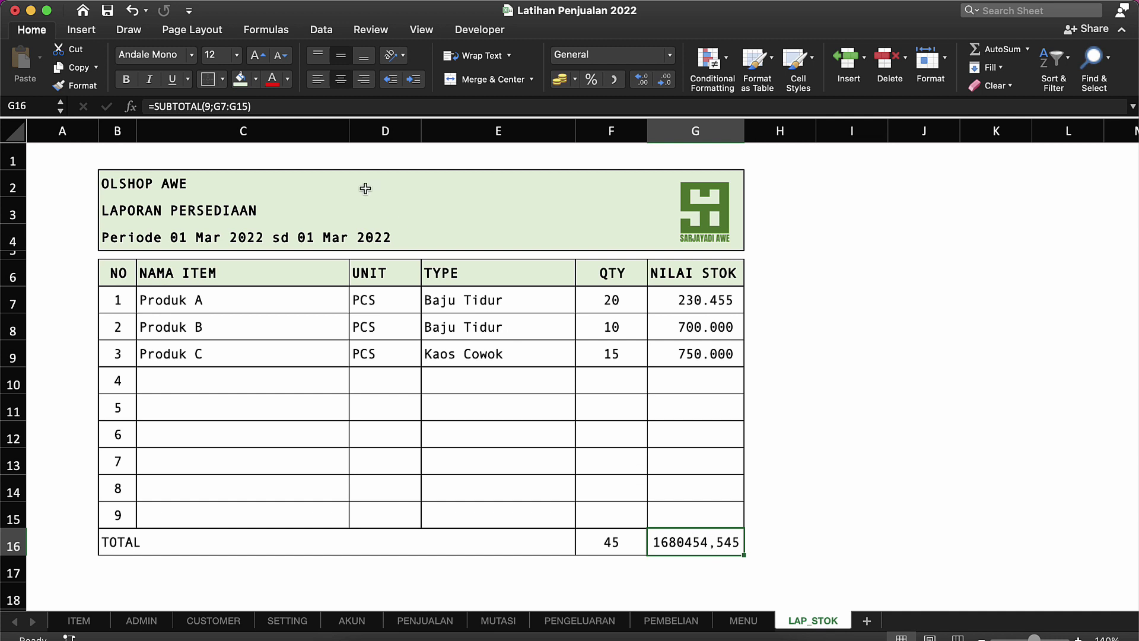
left_click(613, 78)
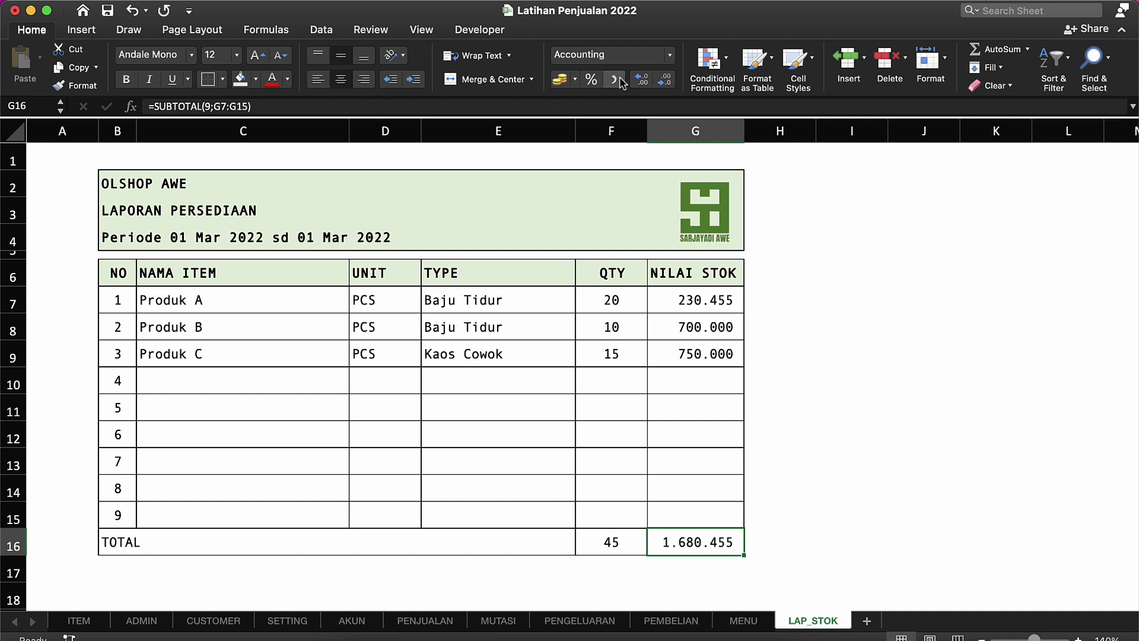
left_click(654, 350)
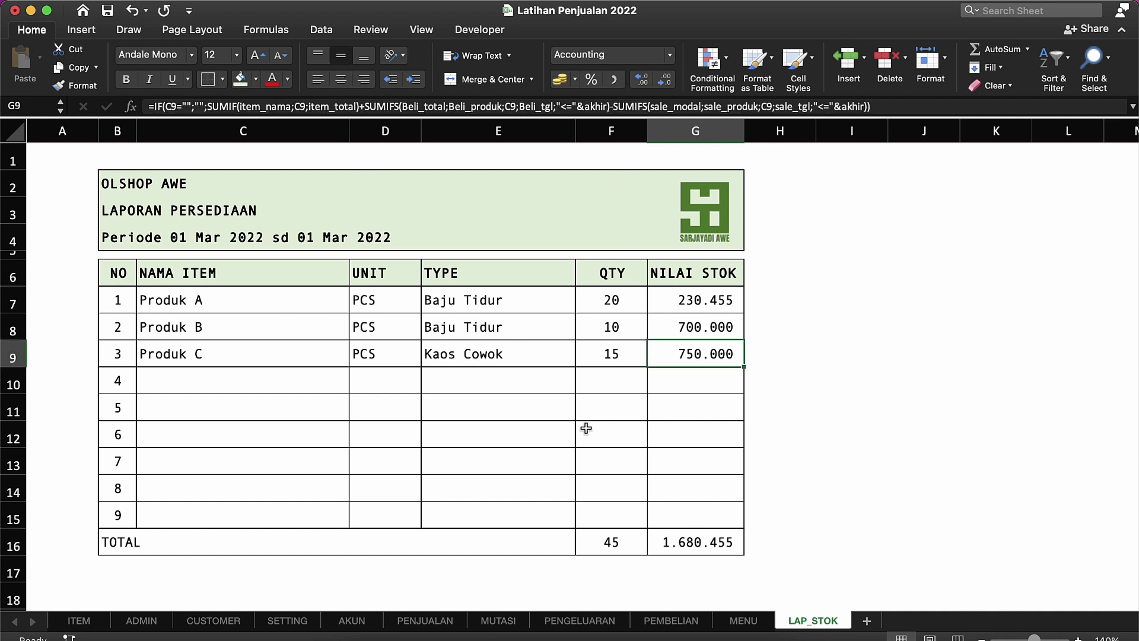
Add filters to the stock table's header row over B6:G15, leaving the TOTAL row out of the range.
left_click(363, 328)
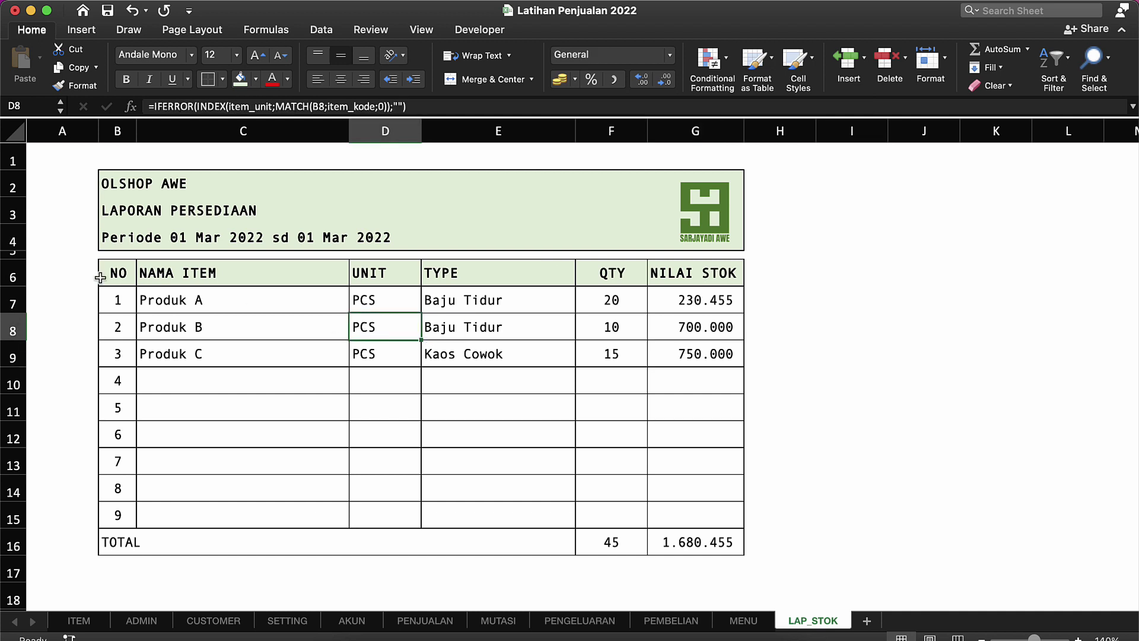
left_click(122, 272)
key("shift+Right")
key("shift+Right")
key("shift+Right")
key("shift+Right")
key("shift+Right")
key("shift+Down")
key("shift+Down")
key("shift+Down")
key("shift+Down")
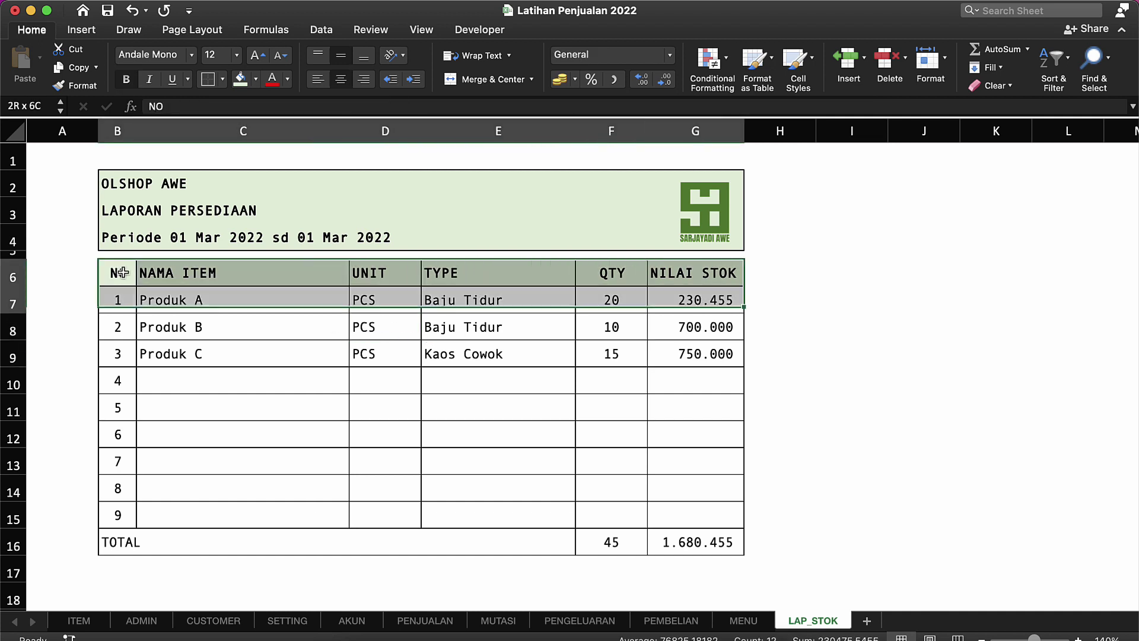
key("shift+Down")
key("shift+Down")
key("shift+Down")
key("shift+Down")
key("shift+Down")
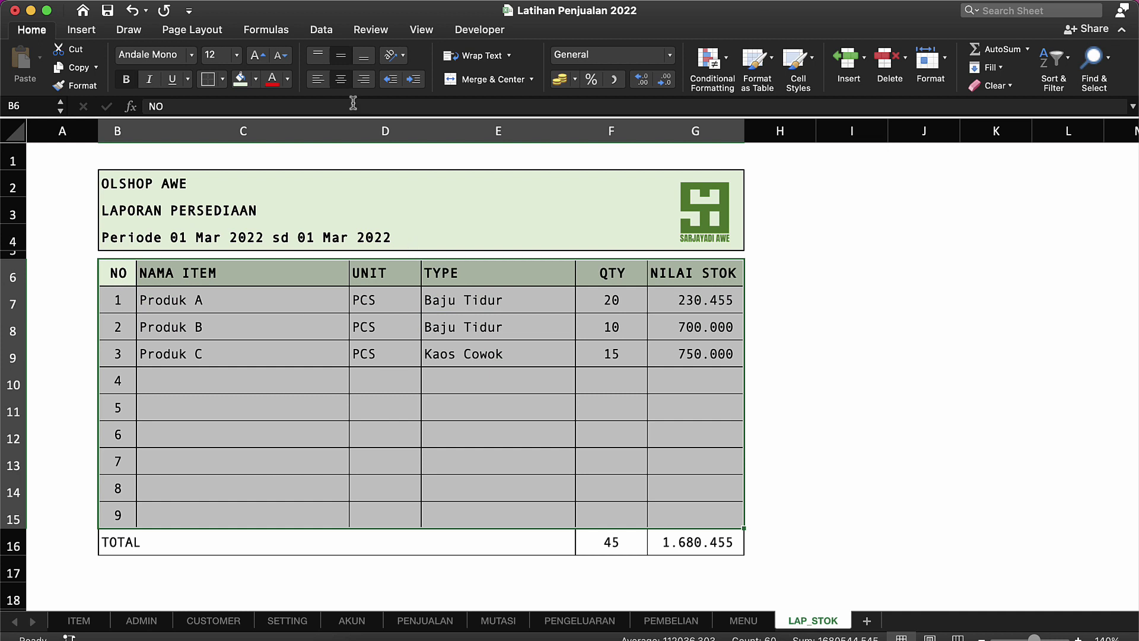
left_click(320, 31)
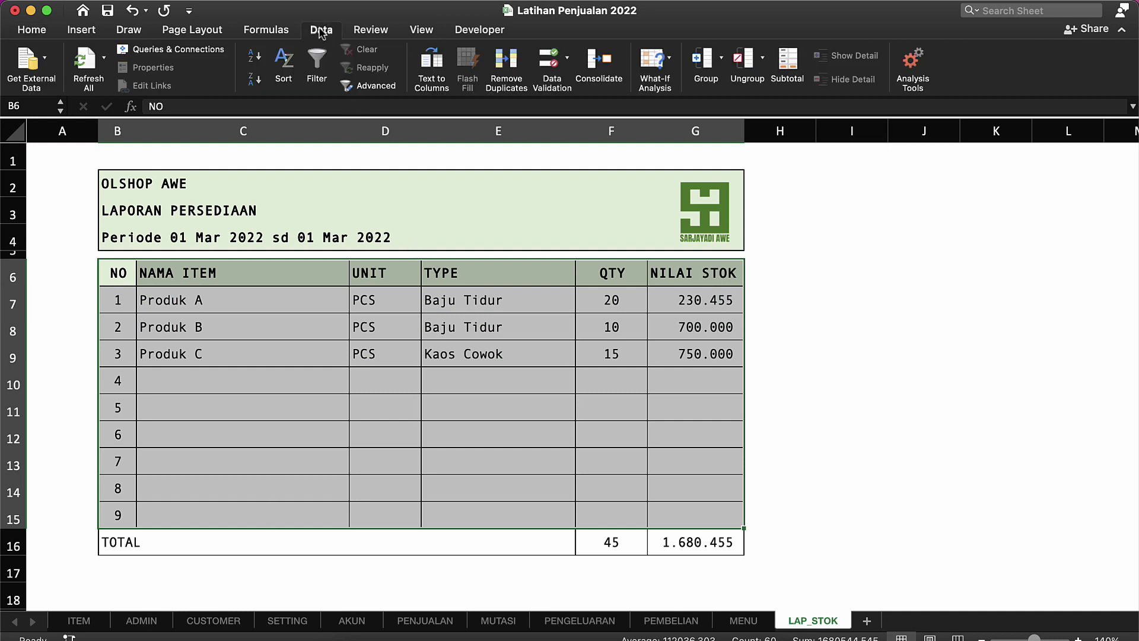
left_click(317, 62)
left_click(391, 323)
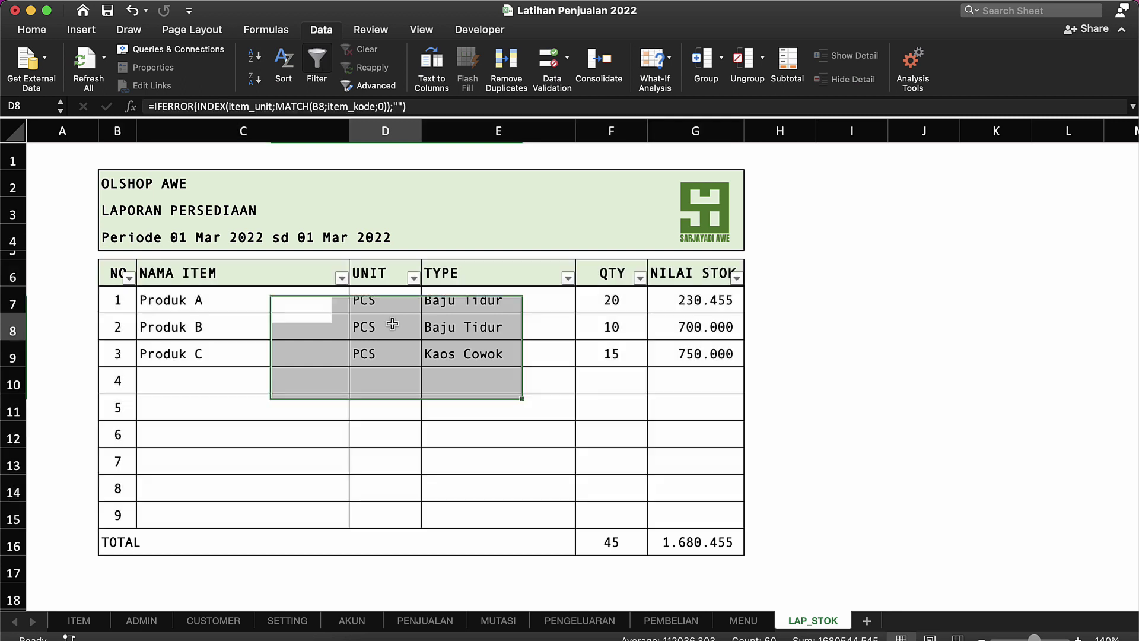
Filter the TYPE column to Baju Tidur only, excluding Kaos Cowok and blanks, and check the QTY total against the remaining rows.
left_click(568, 278)
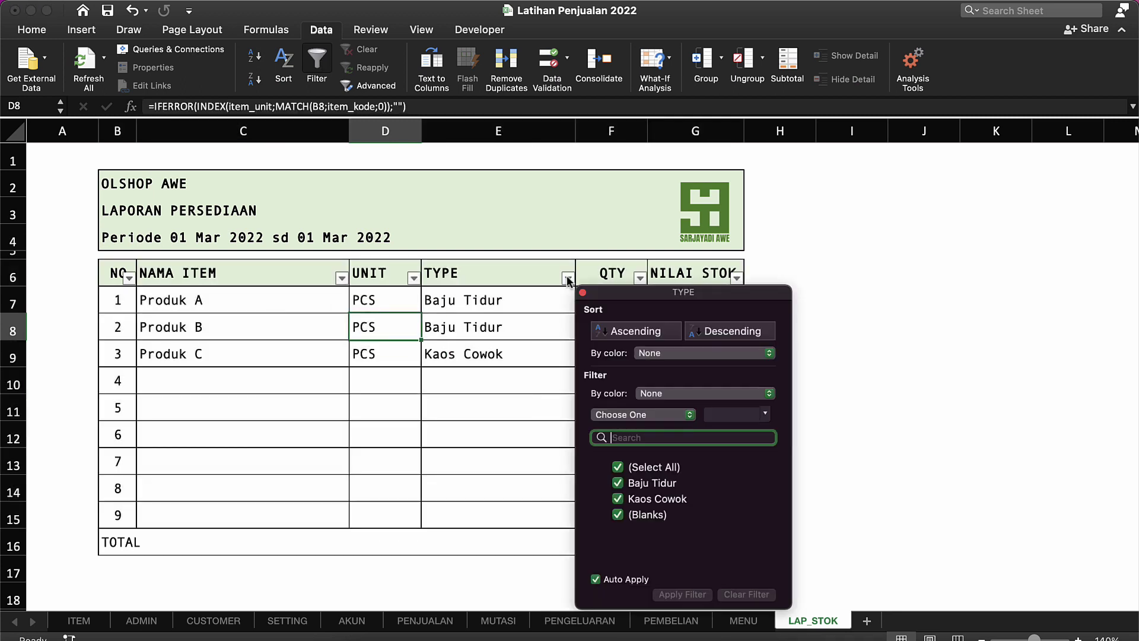
left_click(617, 498)
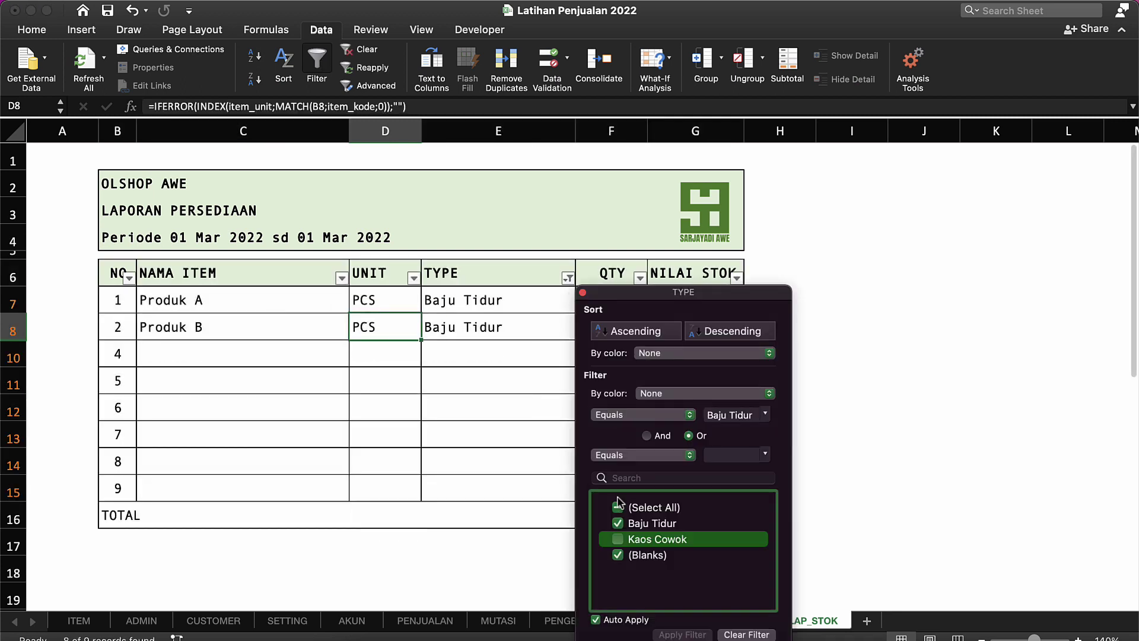
left_click(617, 555)
left_click(479, 363)
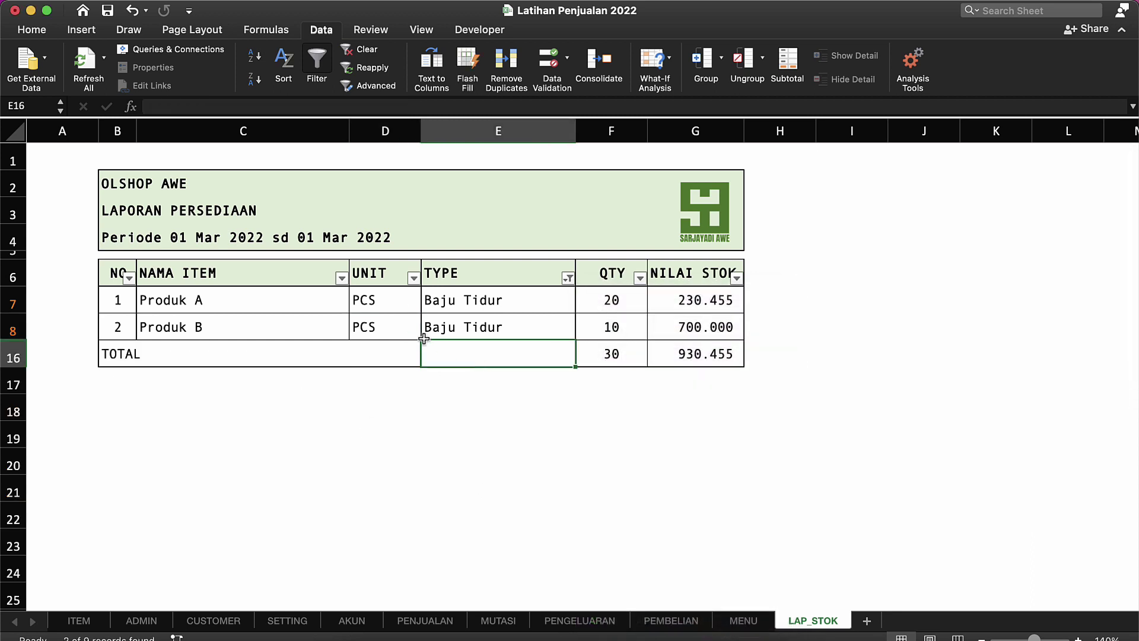
left_click(470, 328)
left_click(614, 355)
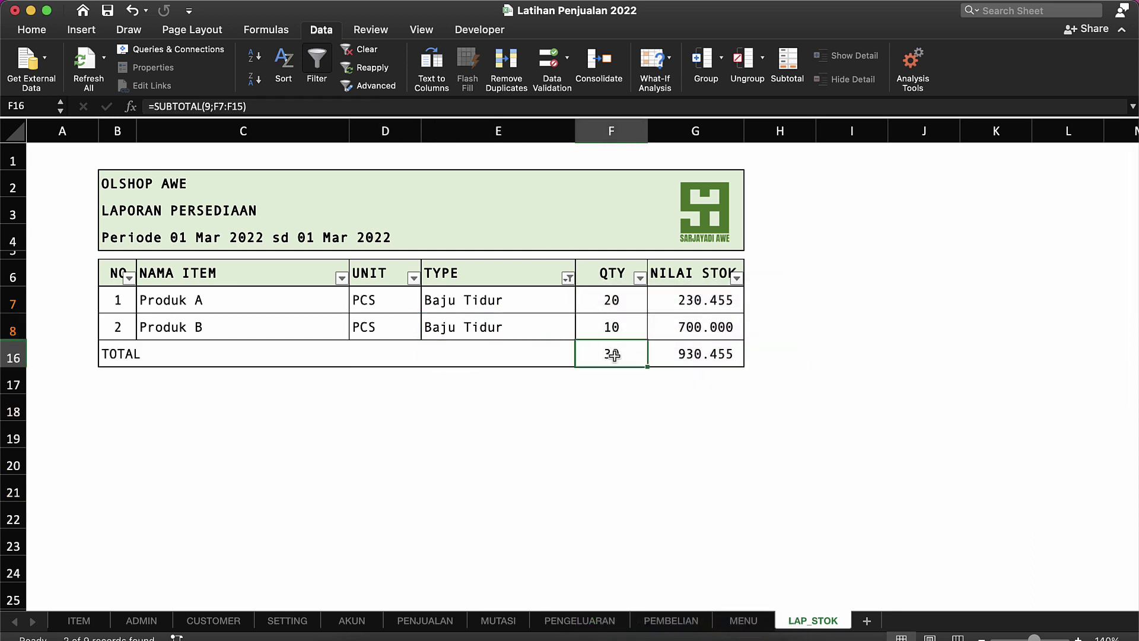
left_click(614, 301)
left_click(614, 327)
left_click(618, 363)
Reselect all entries in the TYPE filter and close it.
left_click(567, 278)
left_click(617, 507)
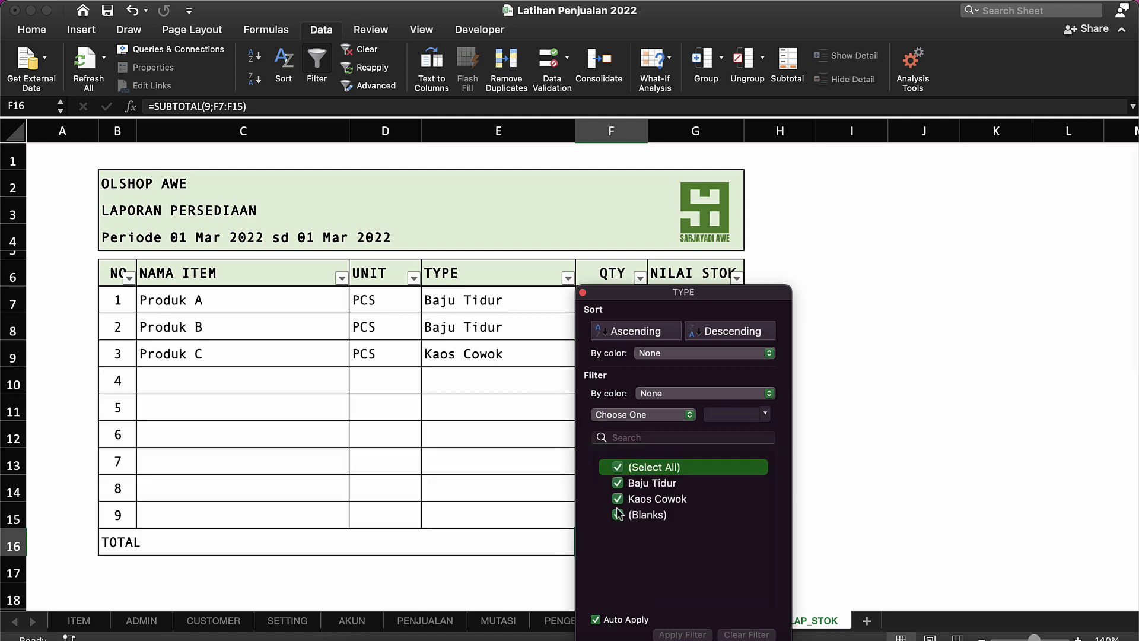
left_click(408, 441)
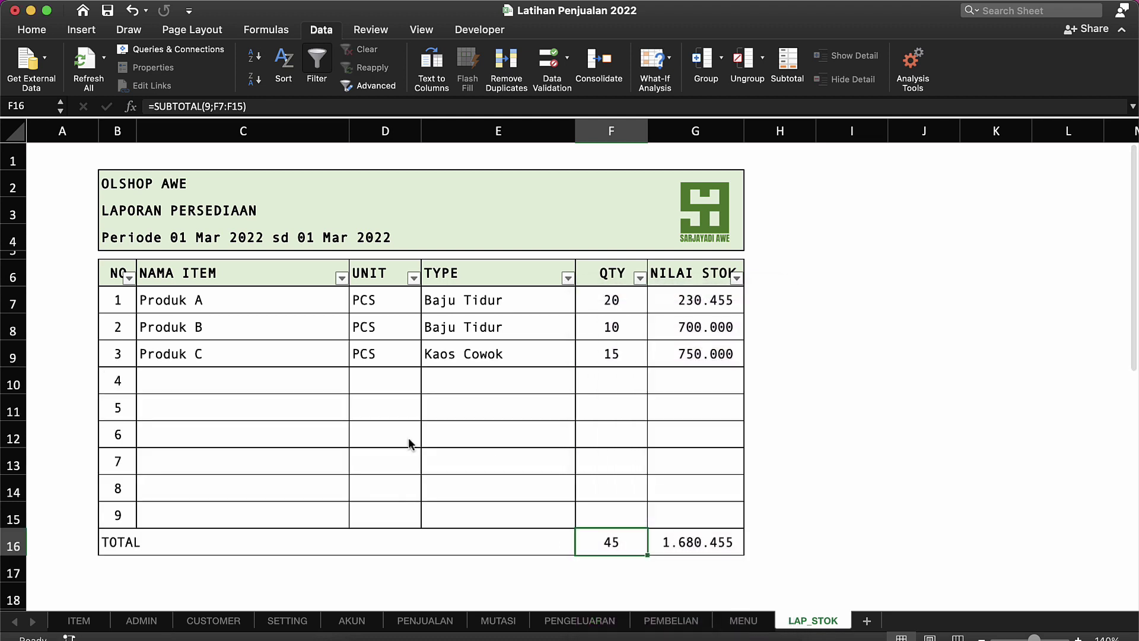
Make the TOTAL row B16:G16 bold and fill it with the header's light green.
left_click(118, 552)
key("shift+Right")
key("shift+Right")
key("shift+Right")
key("shift+Right")
key("shift+Right")
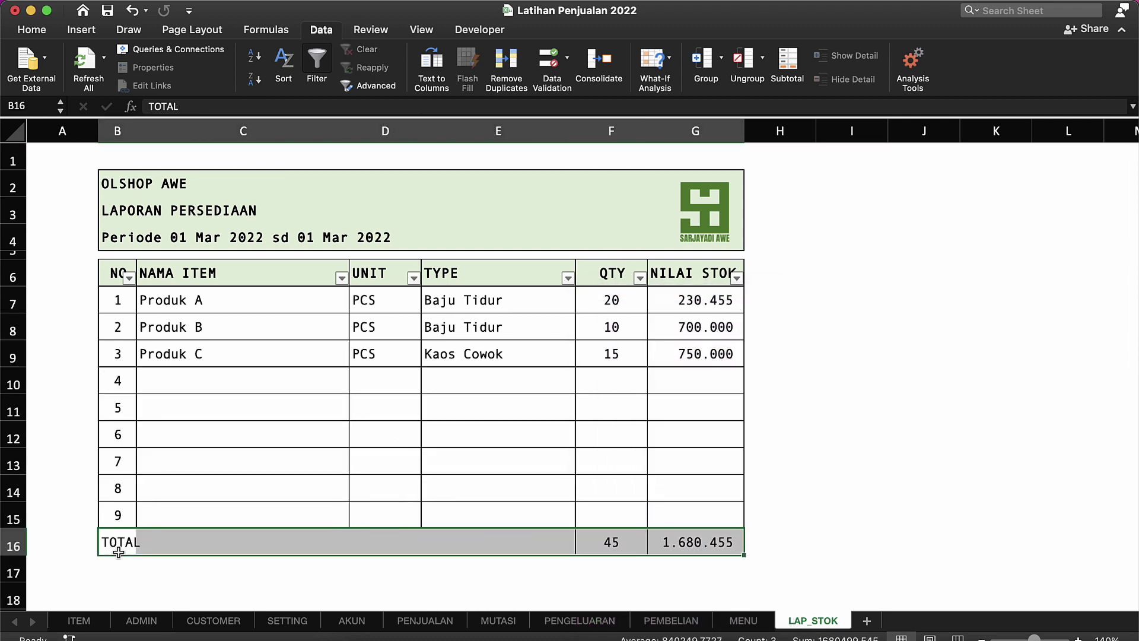
left_click(33, 31)
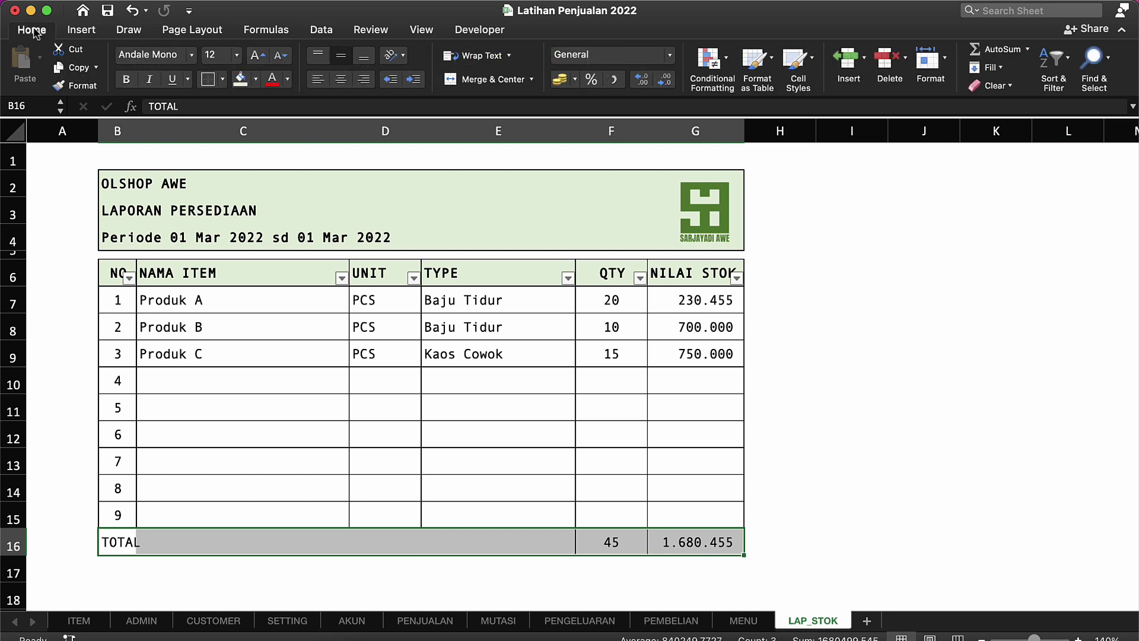
left_click(127, 81)
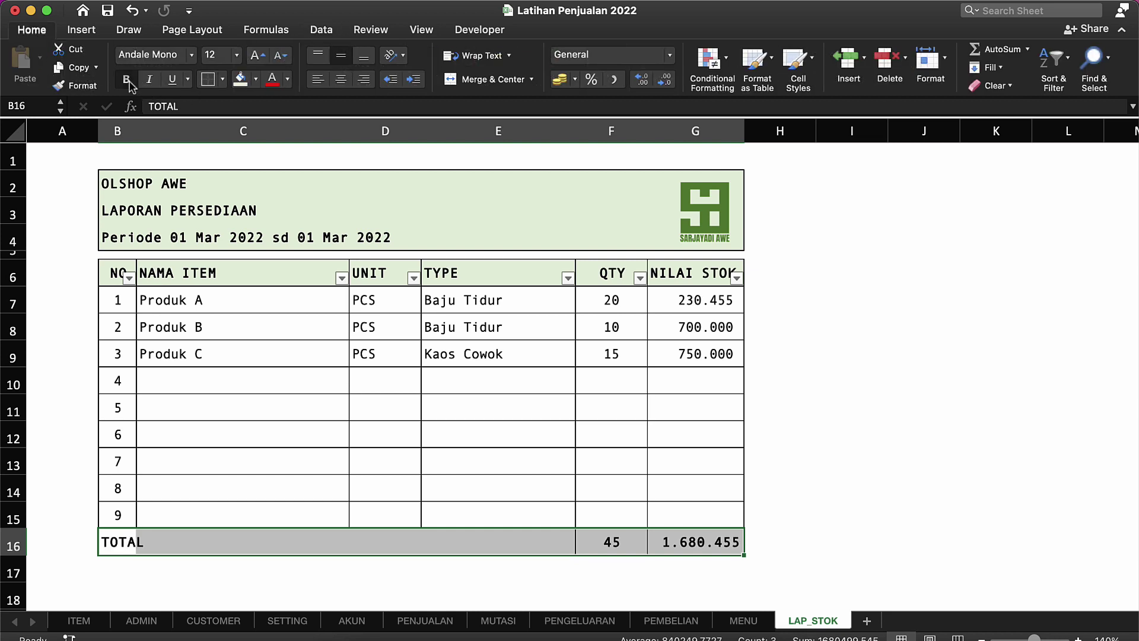
left_click(247, 84)
left_click(480, 339)
left_click(638, 411)
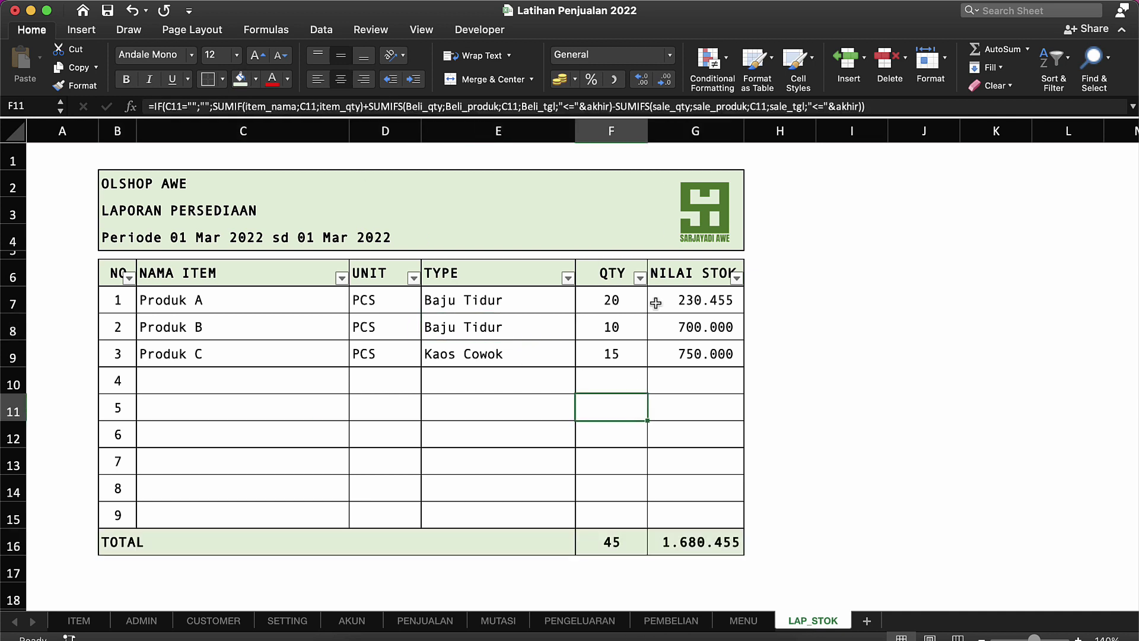
left_click(655, 299)
left_click(315, 239)
Set the whole stock report, B2:G16, as the sheet's print area.
left_click(103, 185)
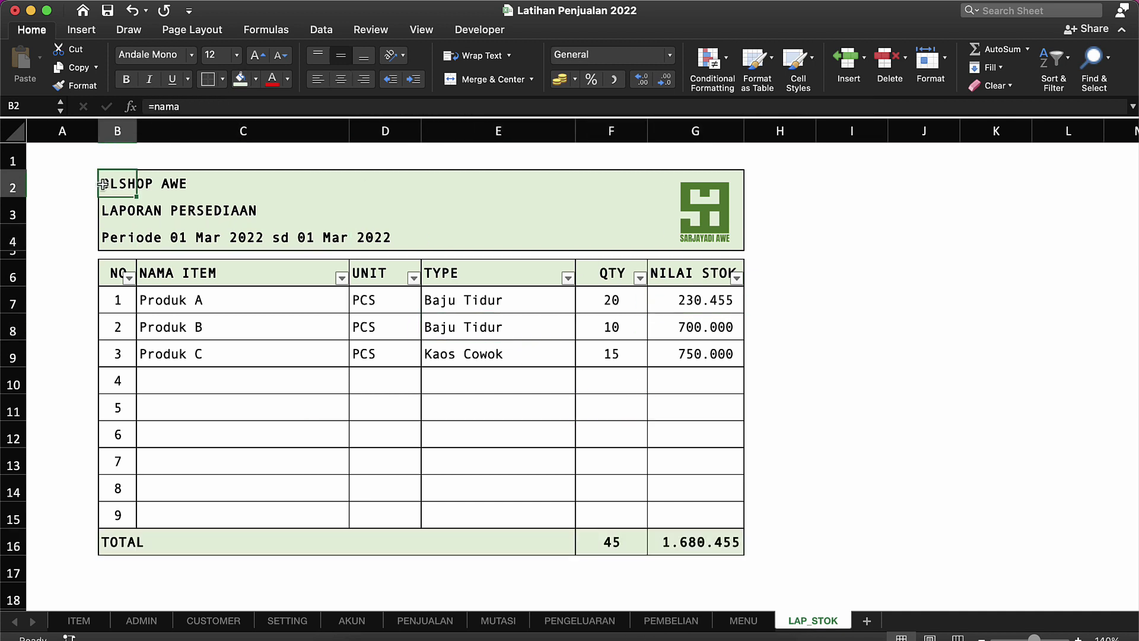
key("shift+Right")
key("shift+Right")
key("shift+Right")
key("shift+Right")
key("shift+Right")
key("shift+Right")
key("shift+Left")
key("shift+Down")
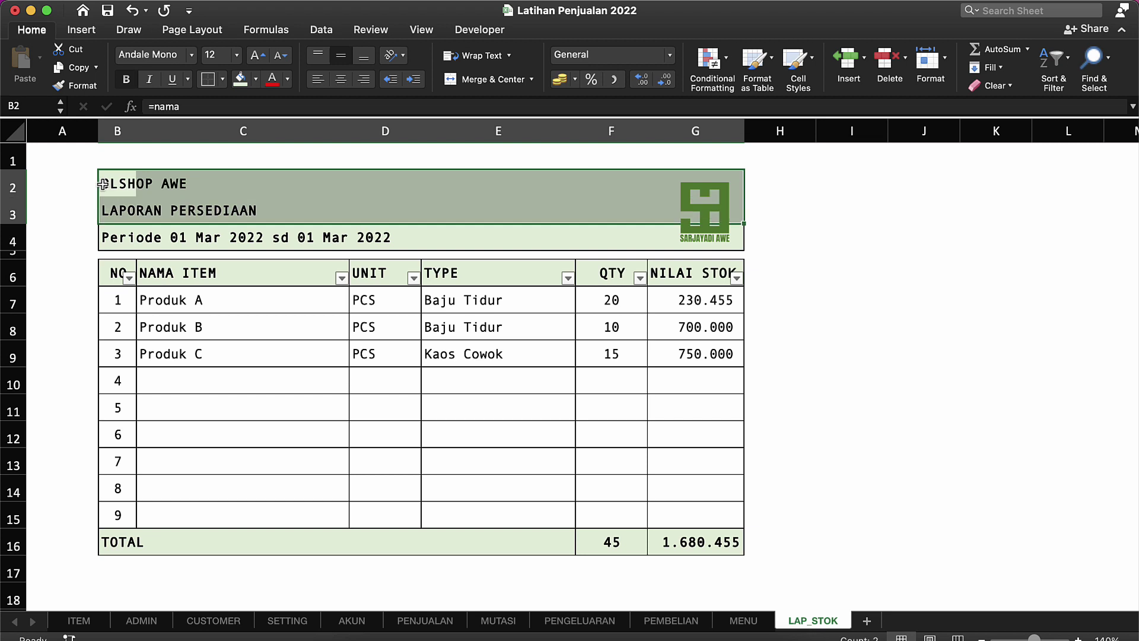
key("shift+Down")
key("shift+Down")
key("shift+Down")
key("shift+Down")
key("shift+Down")
key("shift+Down")
key("shift+Down")
key("shift+Down")
key("shift+Down")
key("shift+Down")
key("shift+Down")
key("shift+Down")
key("shift+Down")
key("shift+Down")
key("shift+Up")
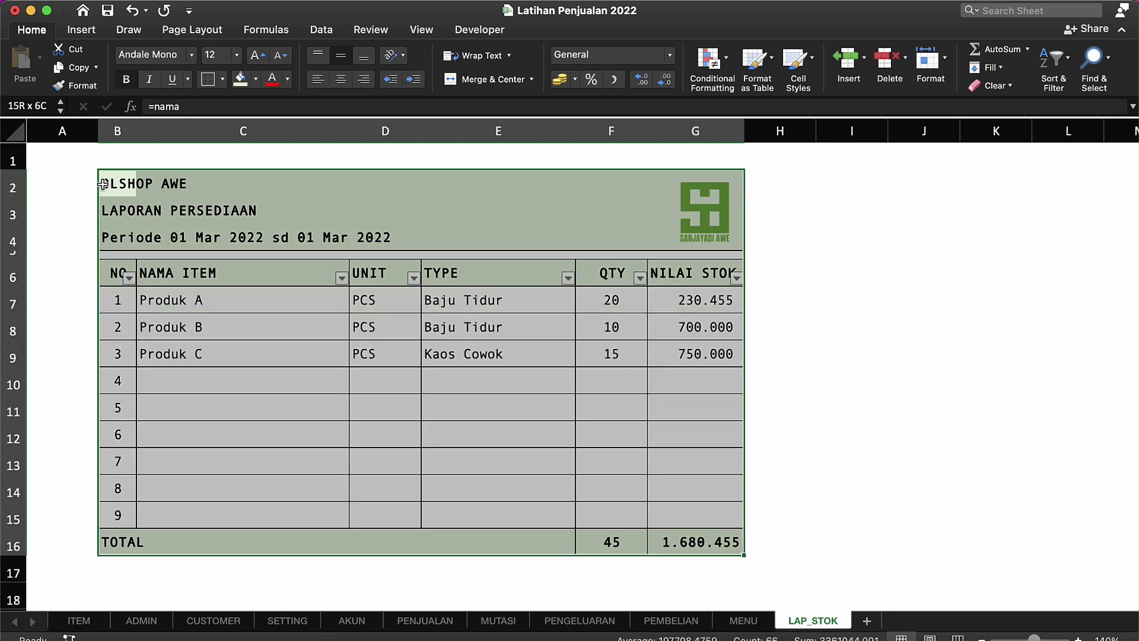
left_click(207, 30)
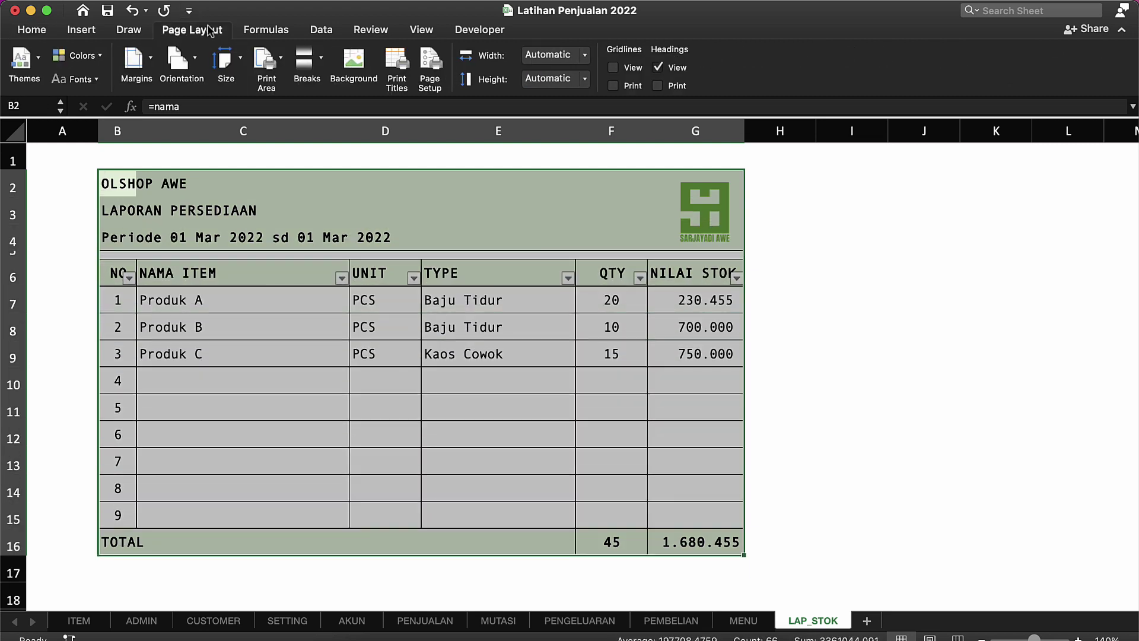
left_click(270, 66)
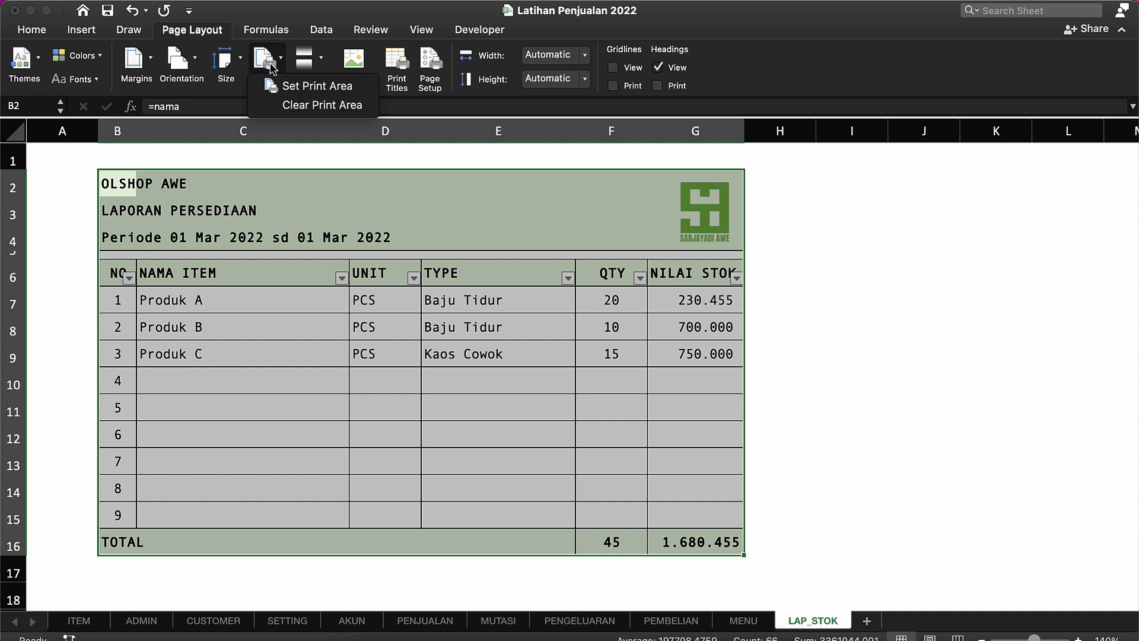
left_click(315, 87)
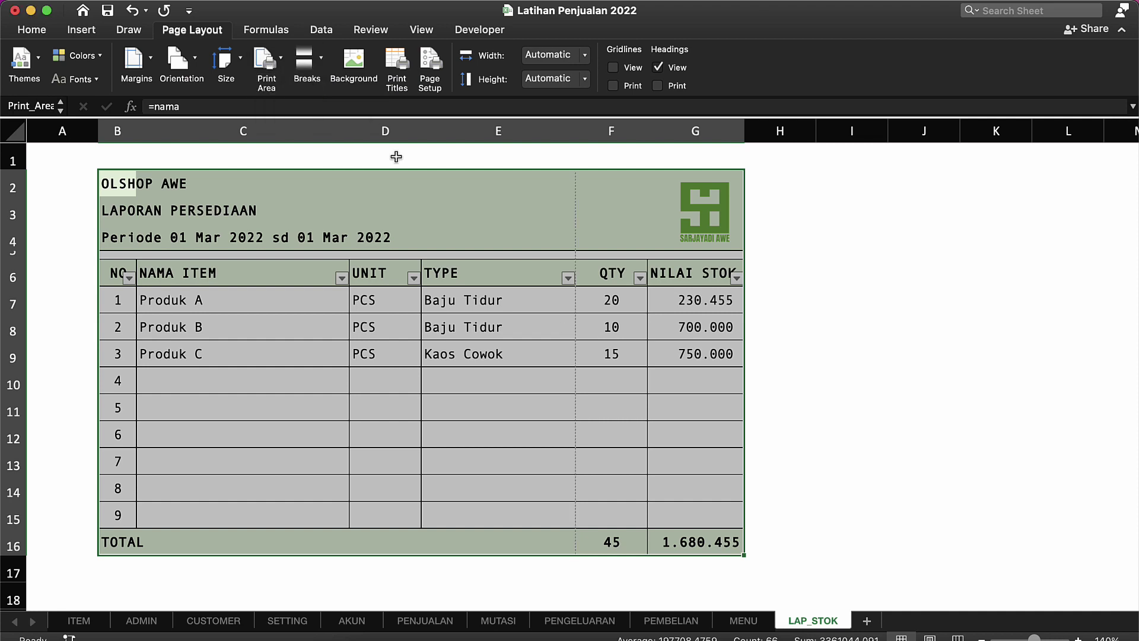
Open the print settings for the stock report and scale it to fit 1 page wide by 1 page tall.
left_click(470, 327)
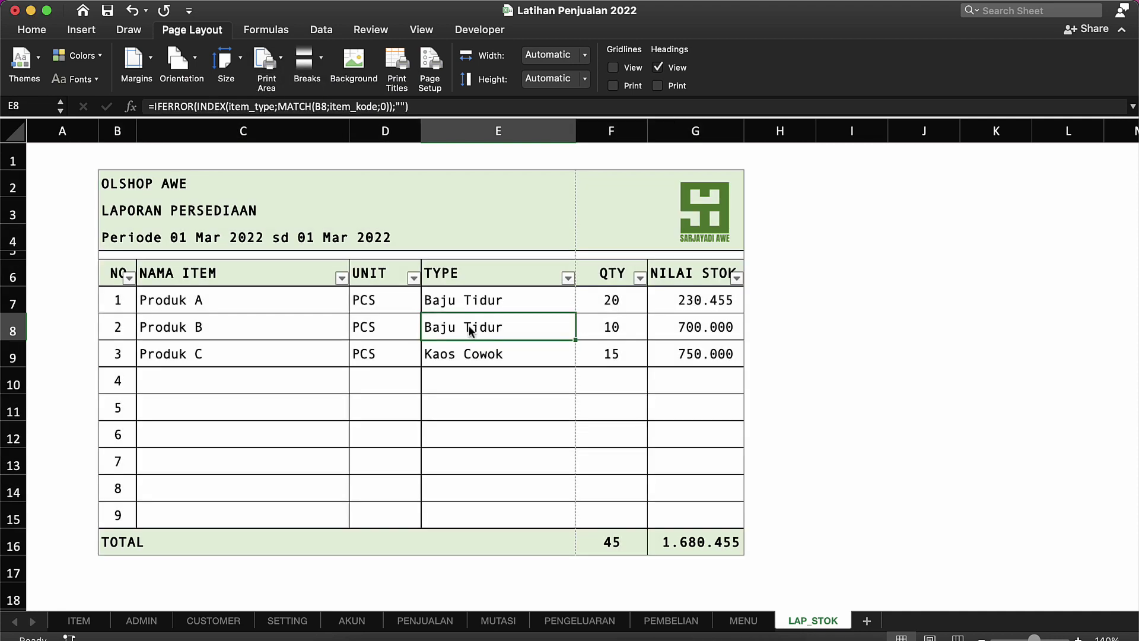
key("super+p")
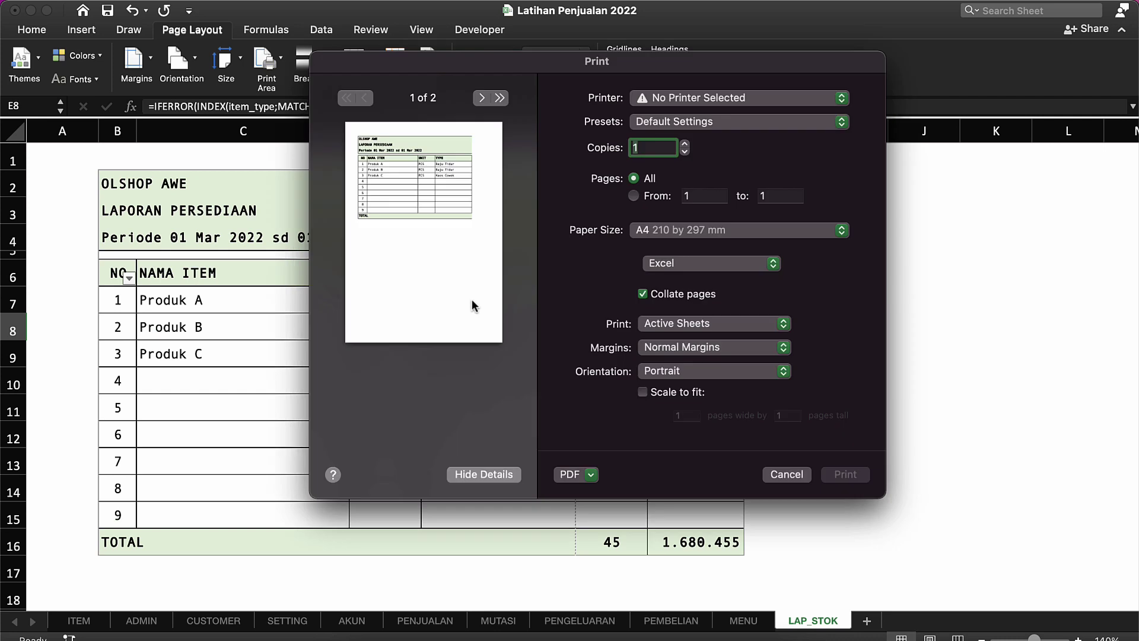
left_click(643, 392)
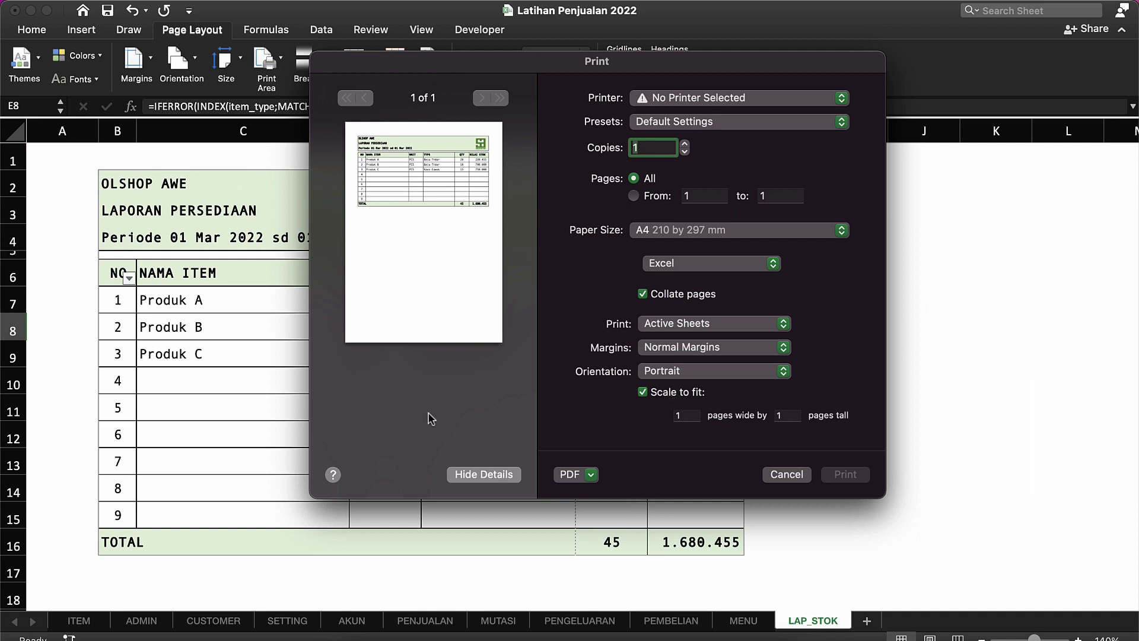
Dismiss the print settings without printing and switch to the APLIKASI PENJUALAN 2022 workbook.
left_click(787, 474)
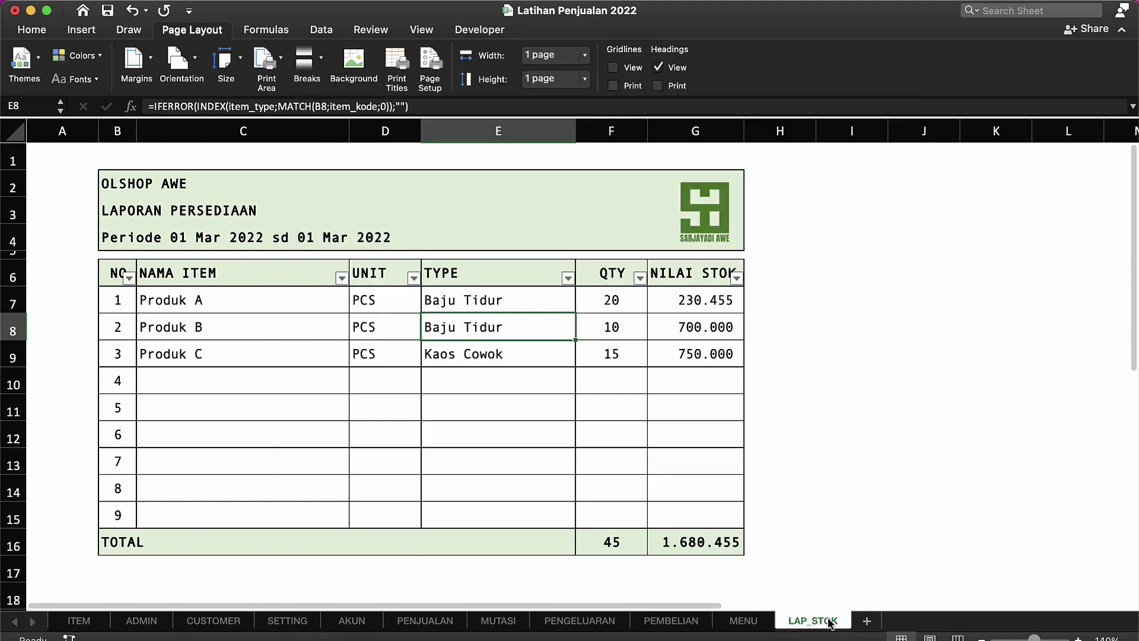
key("ctrl+Up")
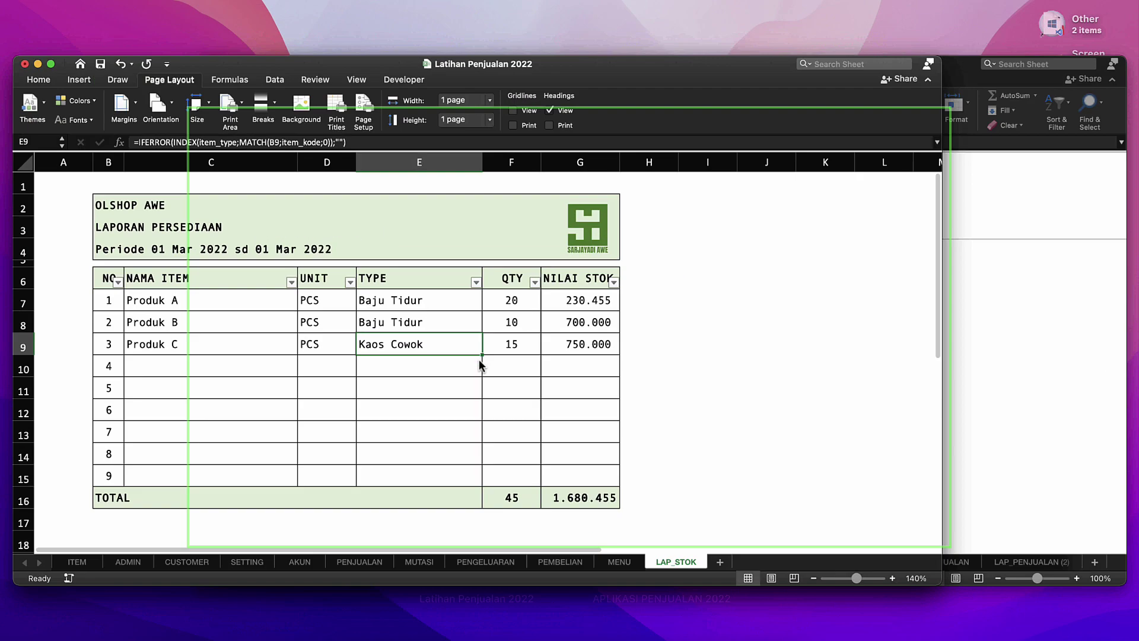
left_click(717, 298)
left_click(483, 313)
left_click(452, 546)
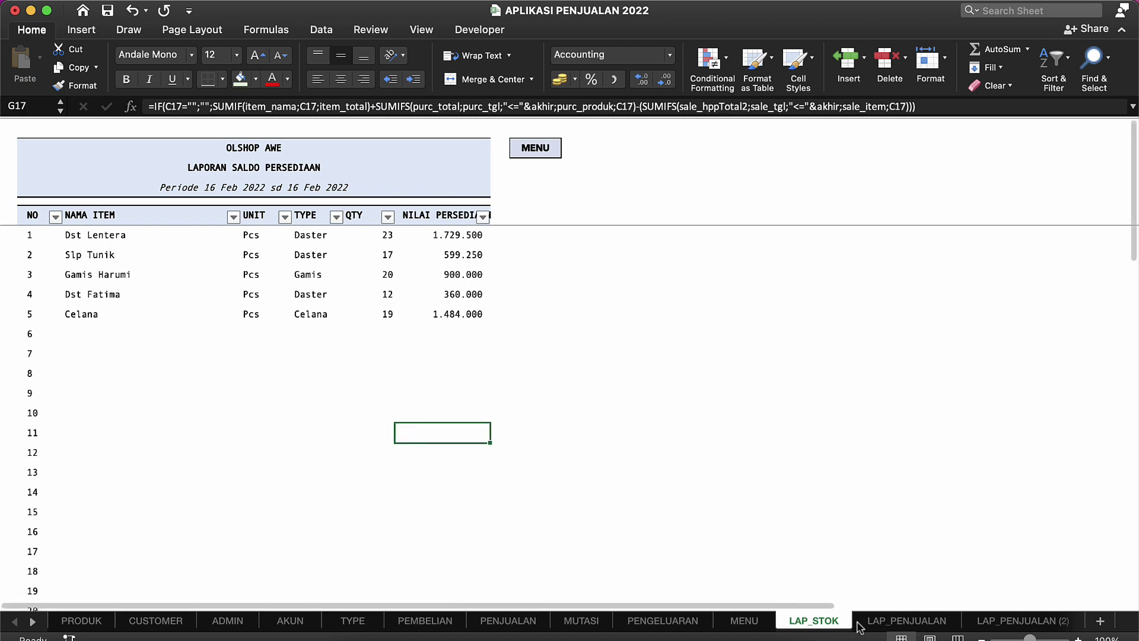
On the LAP_PENJUALAN sheet, examine how the customer name and address columns of the per-customer sales report are built.
left_click(885, 622)
left_click(324, 339)
left_click(335, 293)
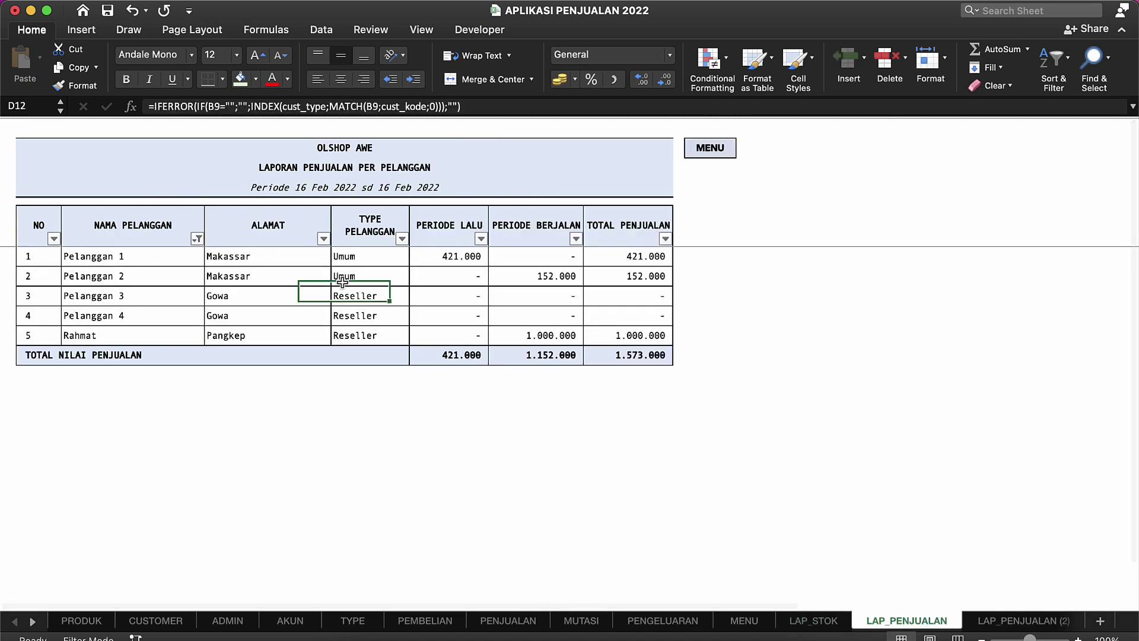
left_click(175, 243)
left_click(166, 285)
left_click_drag(156, 250, 155, 246)
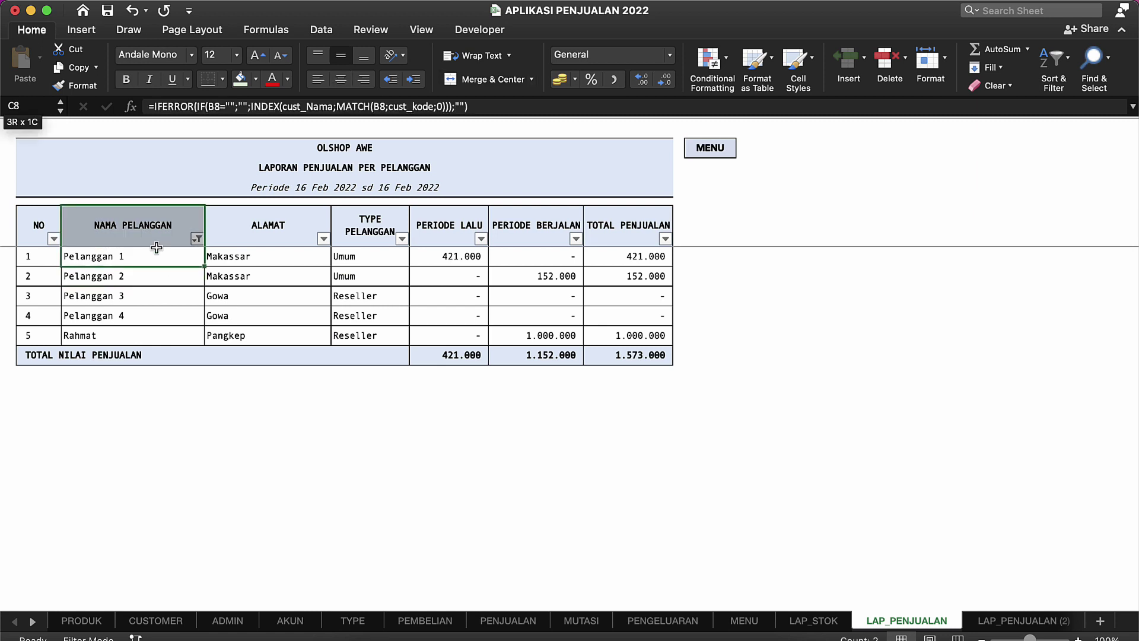
left_click(161, 259)
left_click(162, 295)
left_click(164, 261)
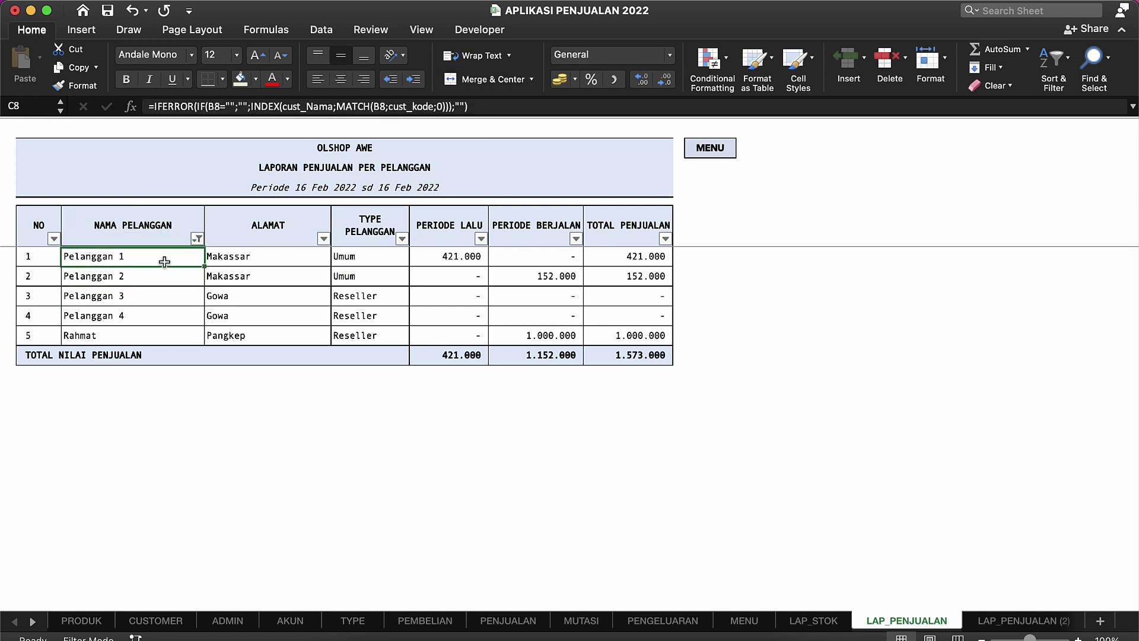
left_click(245, 270)
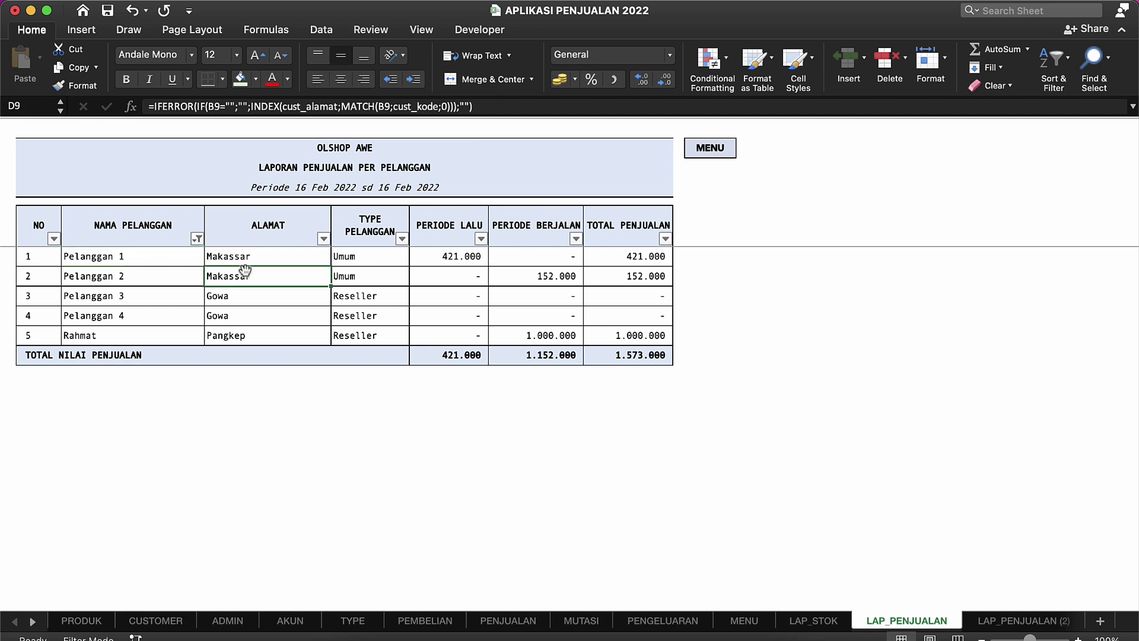
Examine the TYPE PELANGGAN, PERIODE LALU, PERIODE BERJALAN and TOTAL PENJUALAN columns of the reference sales report.
left_click(285, 240)
left_click(369, 239)
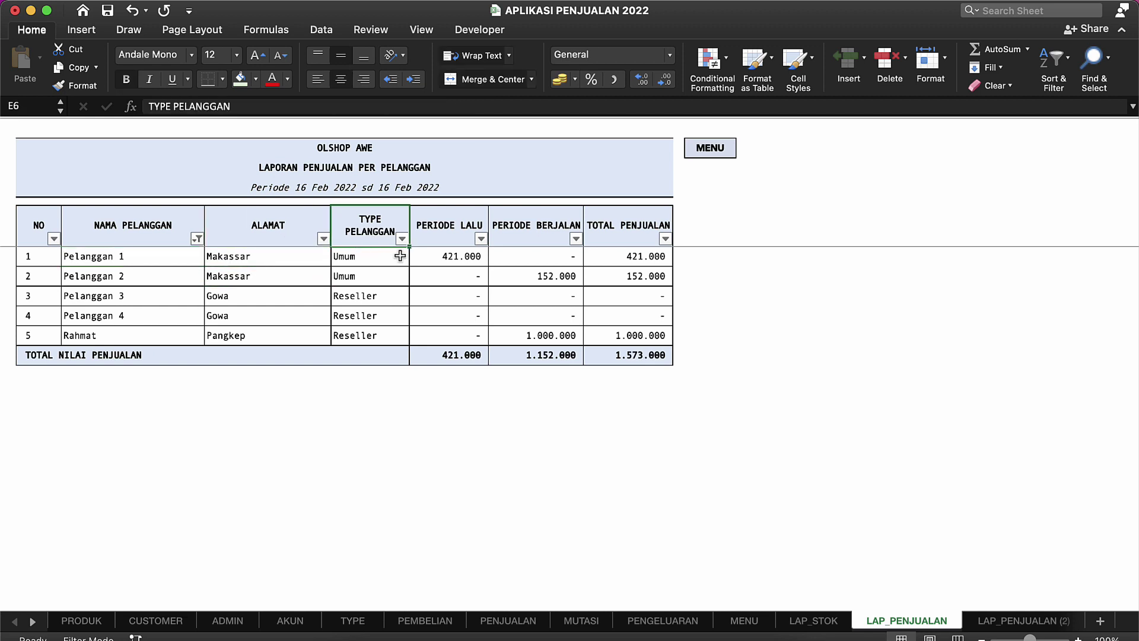
left_click(458, 257)
left_click(455, 228)
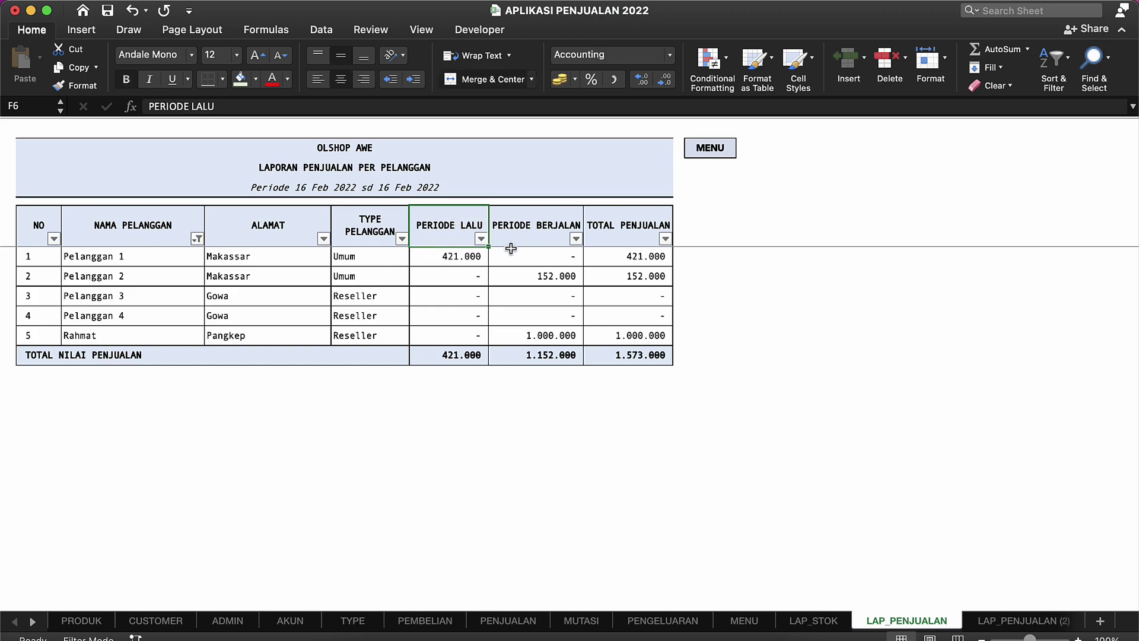
left_click(467, 261)
left_click(542, 254)
left_click(552, 234)
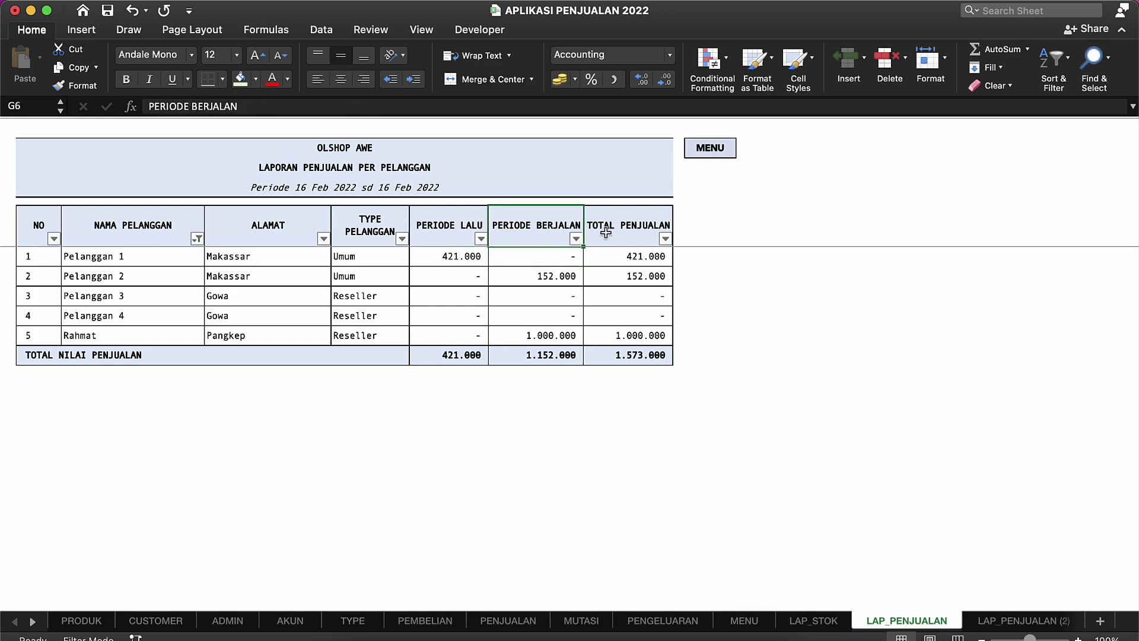
left_click(596, 243)
left_click(560, 256)
Switch back to the Latihan Penjualan 2022 workbook and create a copy of the LAP_STOK sheet at the end.
key("ctrl+Down")
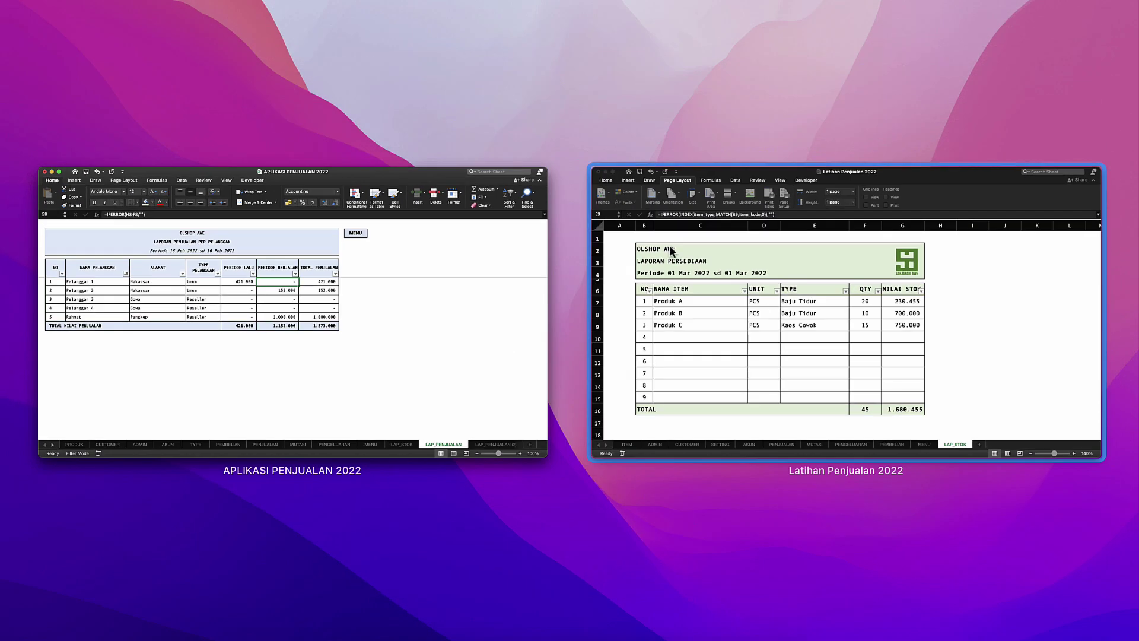
left_click(823, 254)
left_click(546, 376)
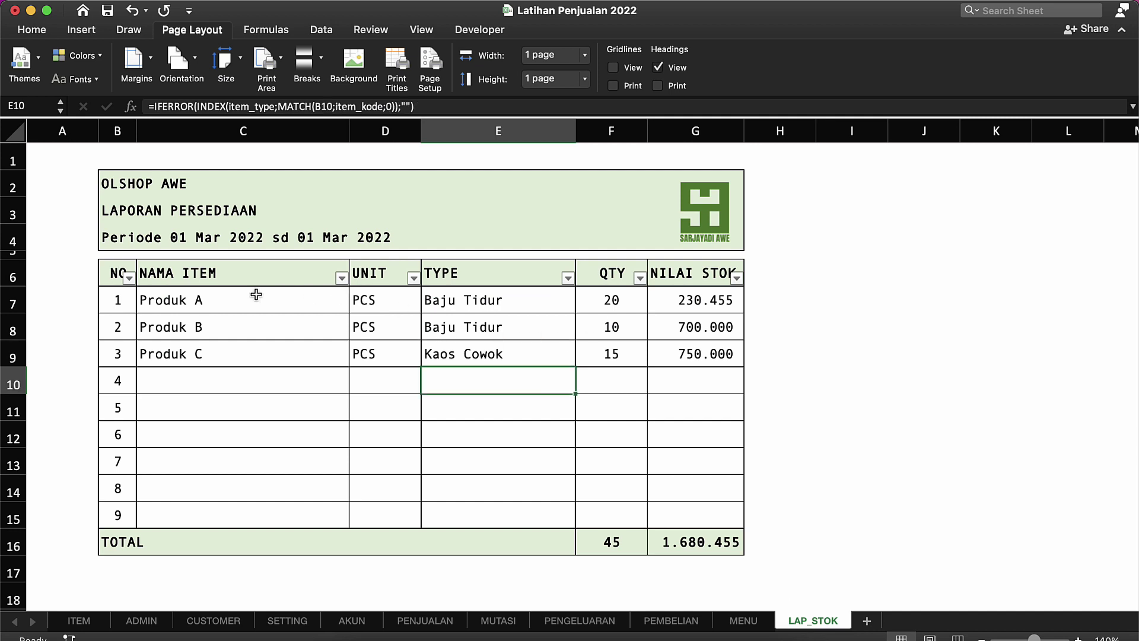
left_click(237, 294)
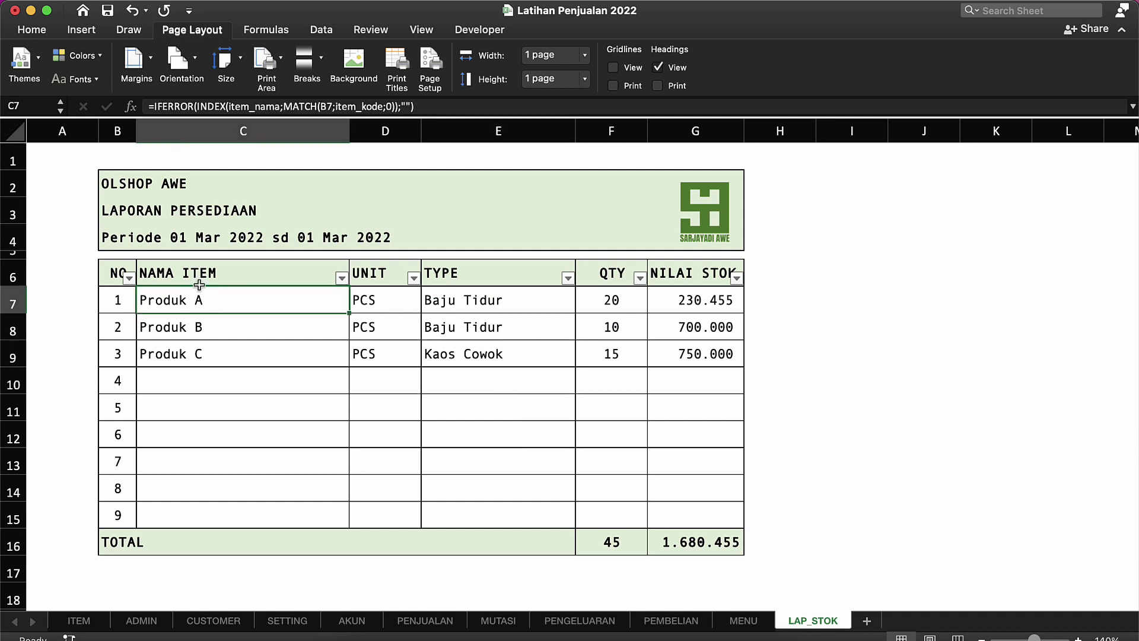
right_click(816, 623)
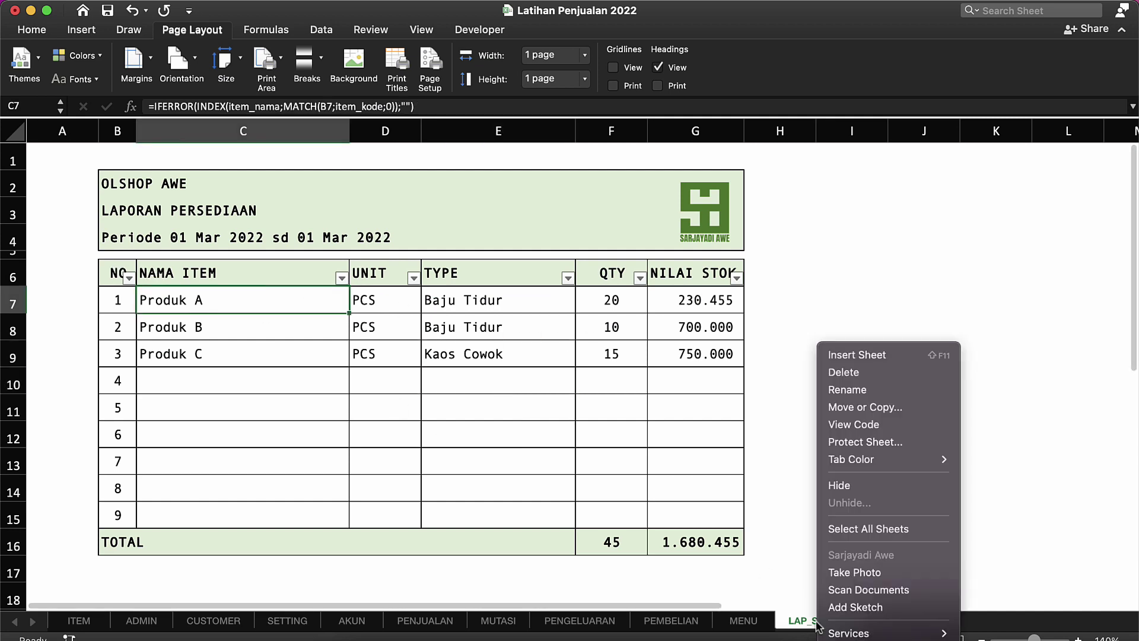
left_click(856, 410)
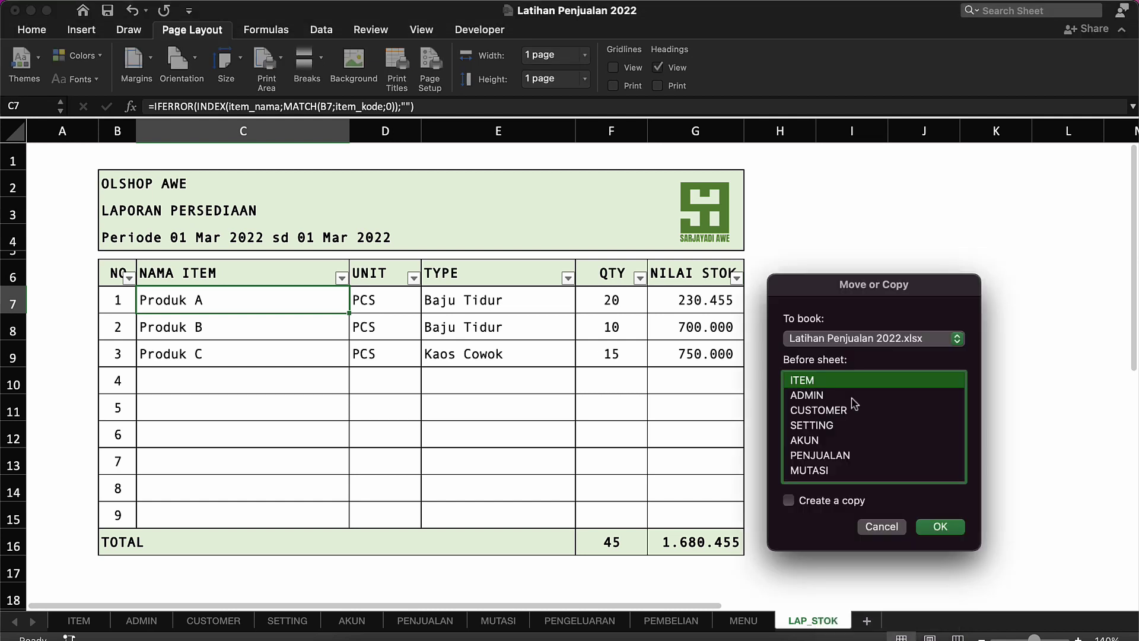
scroll(814, 476, "down", 3)
left_click(824, 463)
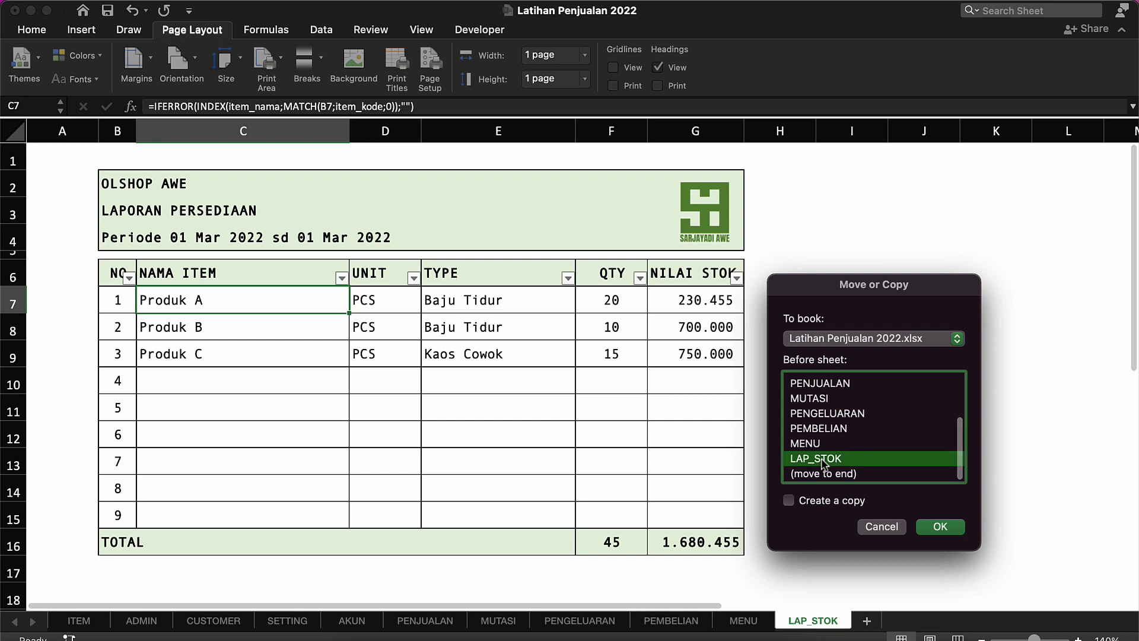
left_click(823, 478)
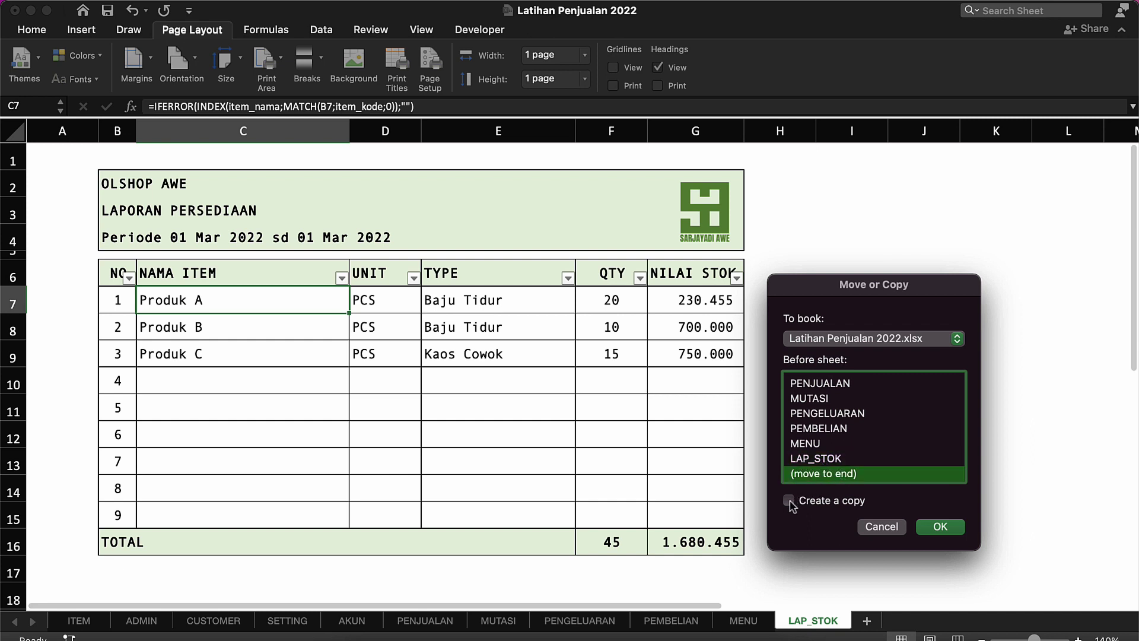
left_click(939, 528)
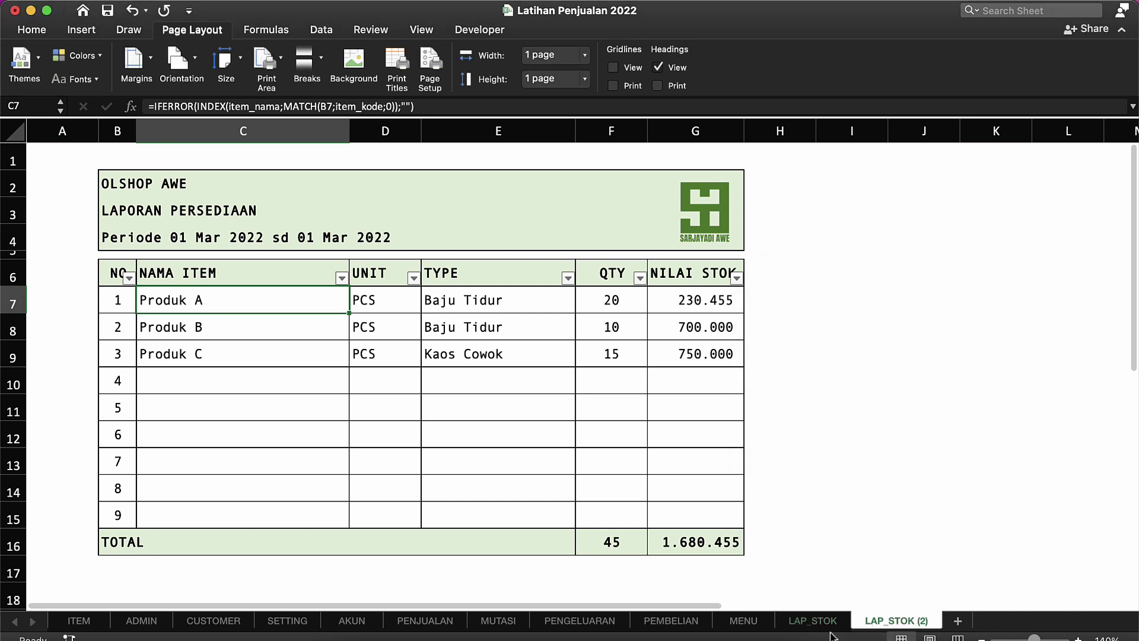
Rename the copied LAP_STOK sheet as PENJUALAN1.
right_click(889, 622)
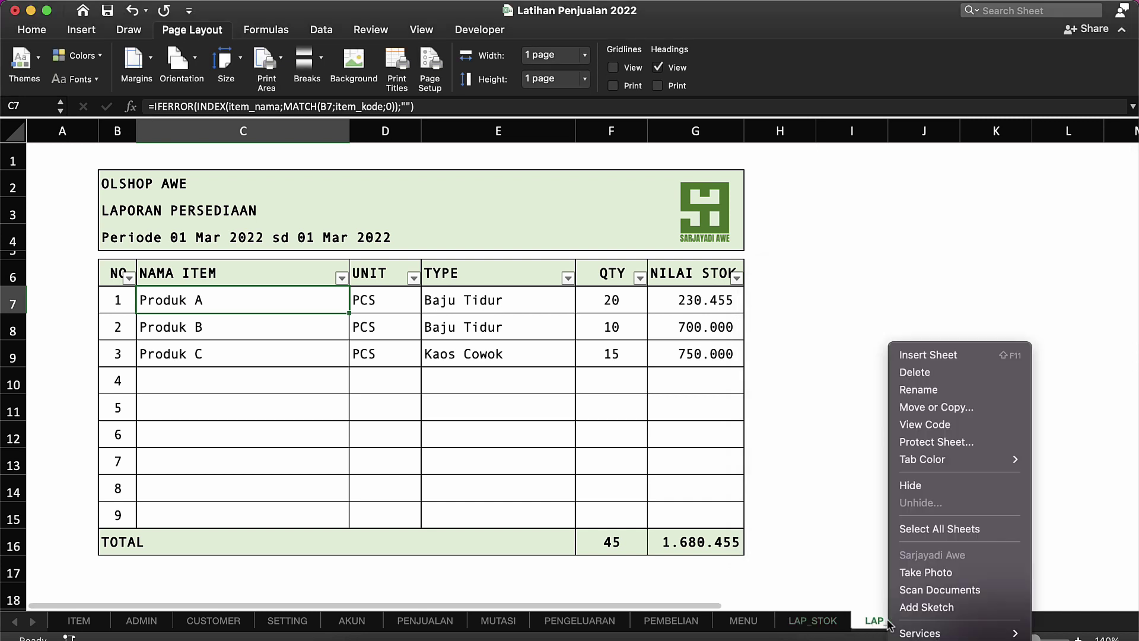
left_click(919, 391)
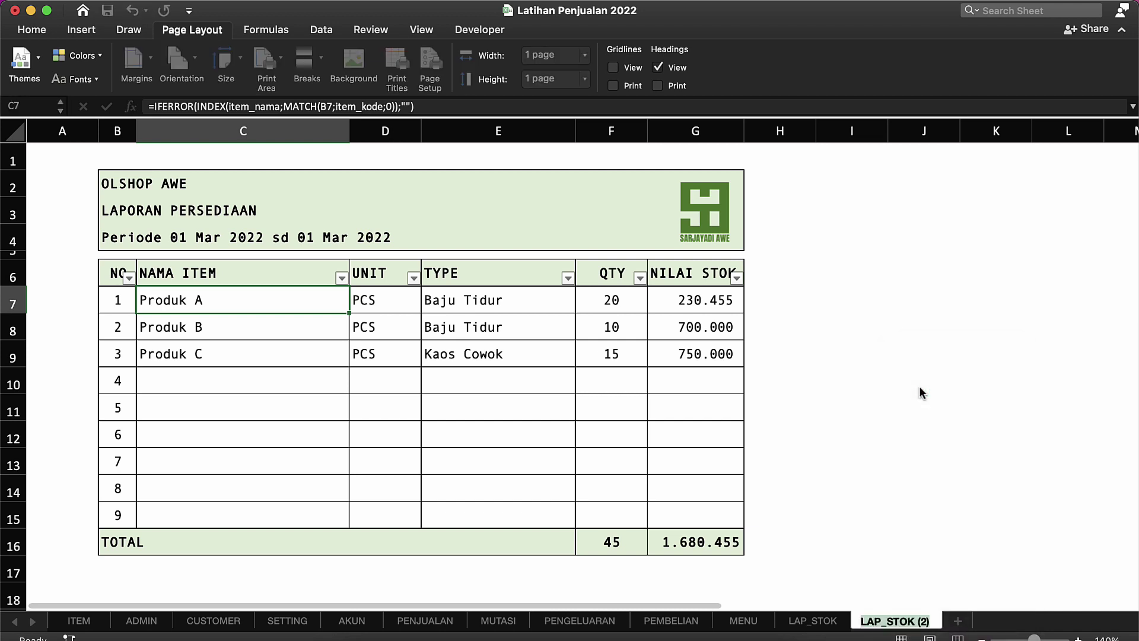
type("PENJUALAN1")
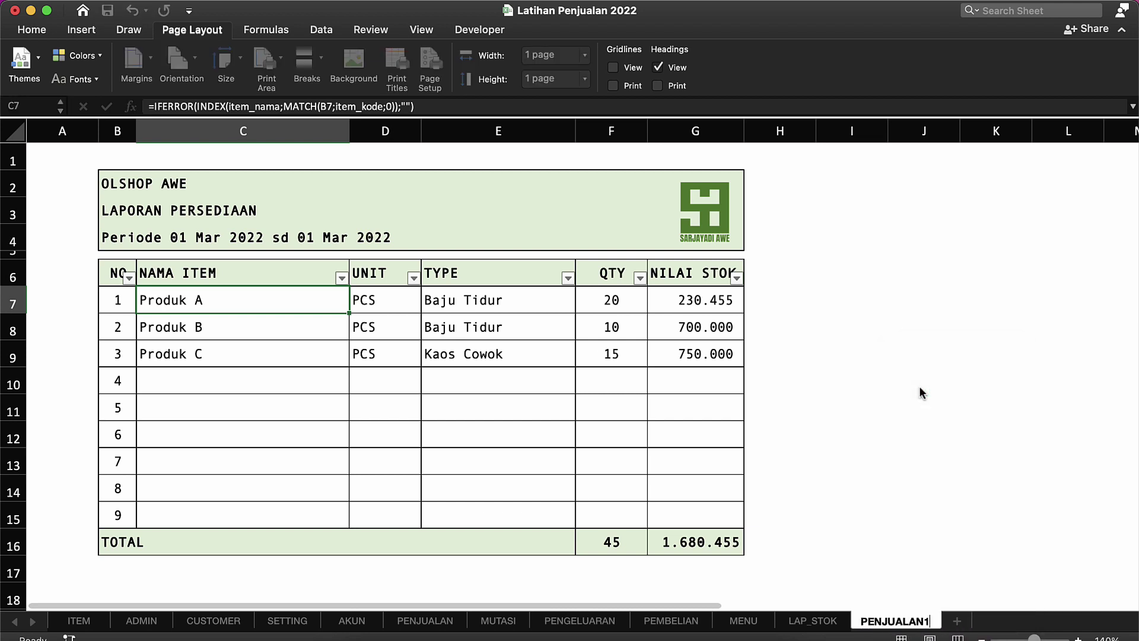
key("Return")
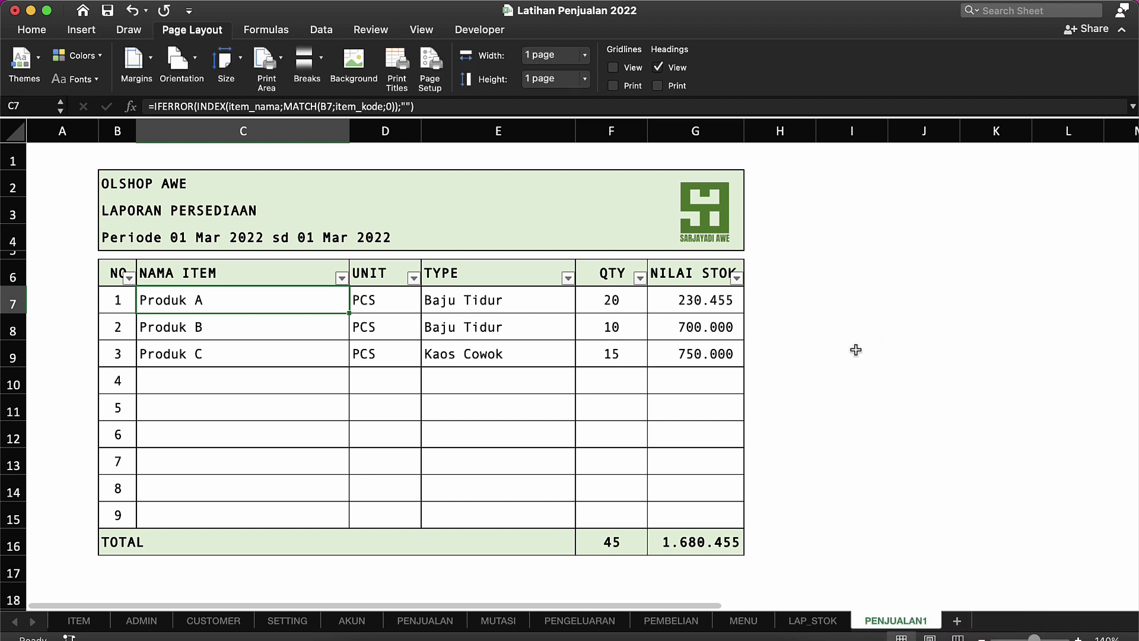
Change the report title in B3 to LAPORAN PENJUALAN PER CUSTOMER.
left_click(149, 212)
left_click(122, 212)
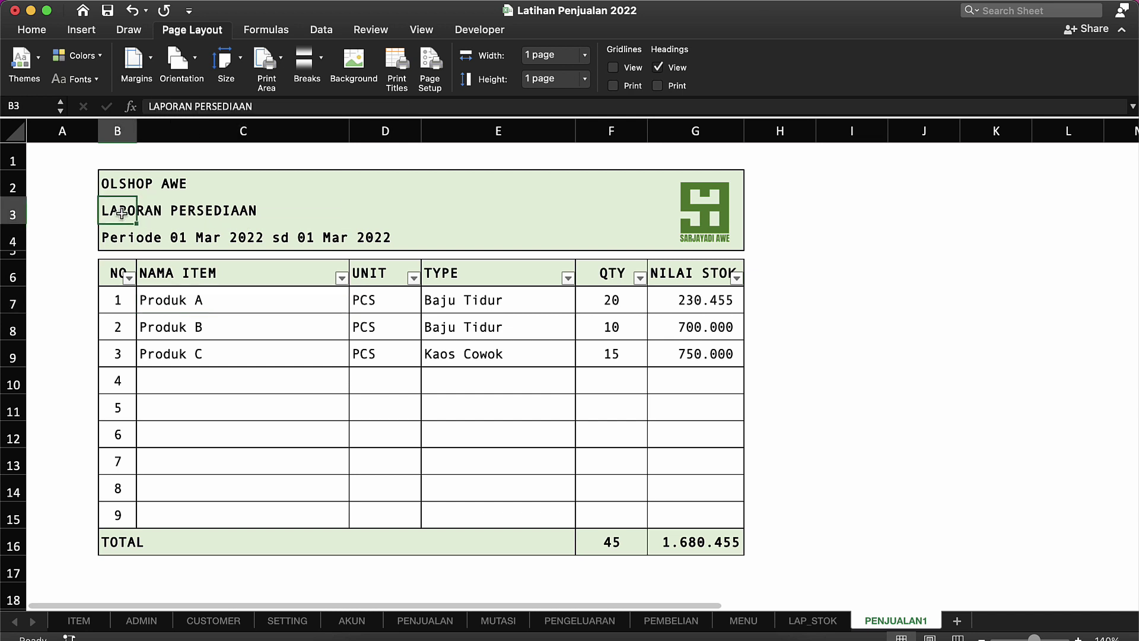
type("LAPORAN ")
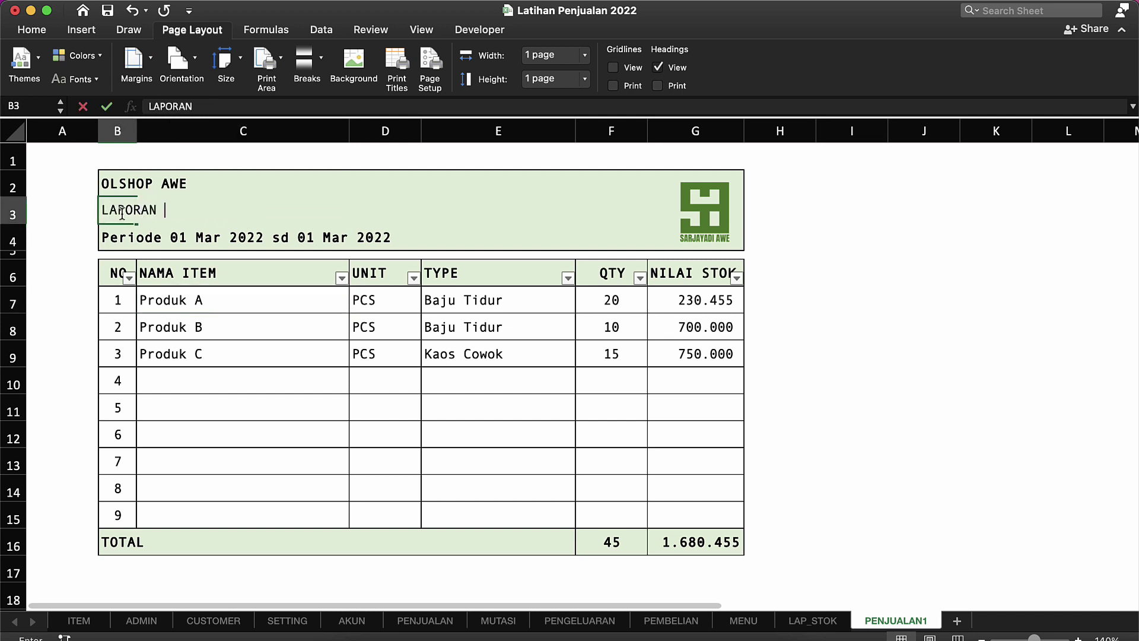
type("PENJUALAN")
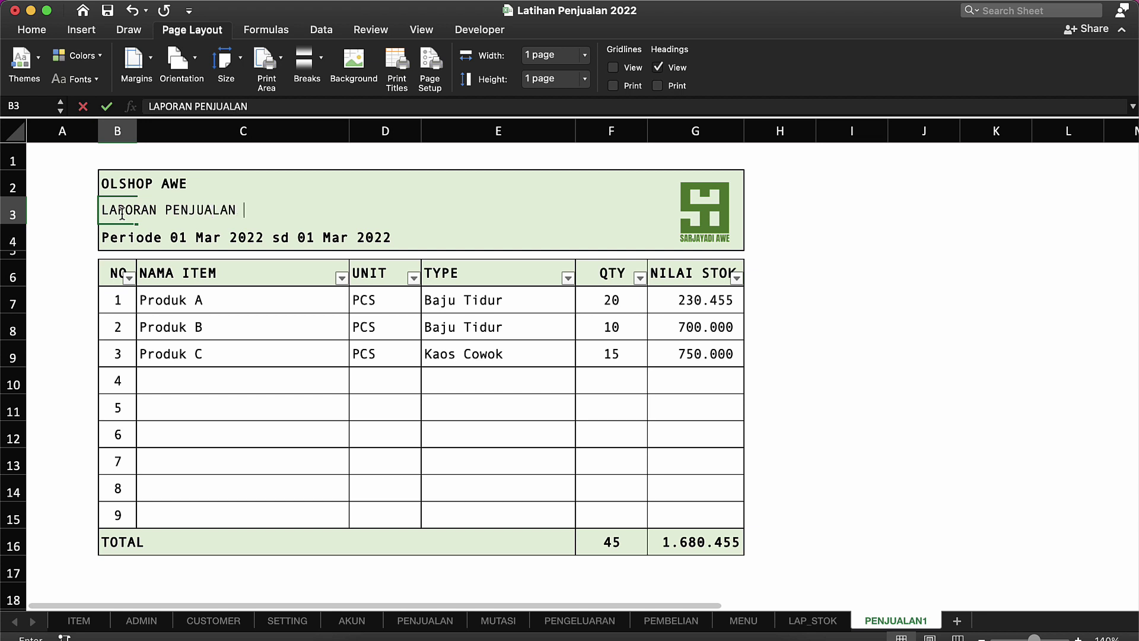
type(" PER CUSTO")
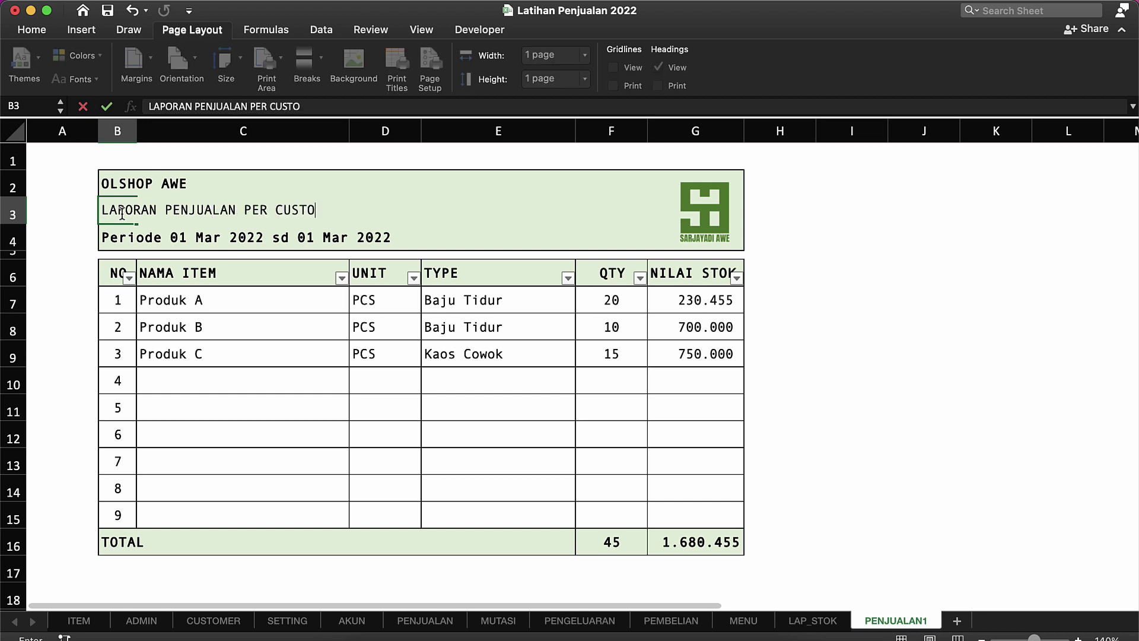
type("MER")
key("Return")
Change the NAMA ITEM header in C6 to NAMA CUSTOMER.
left_click(164, 282)
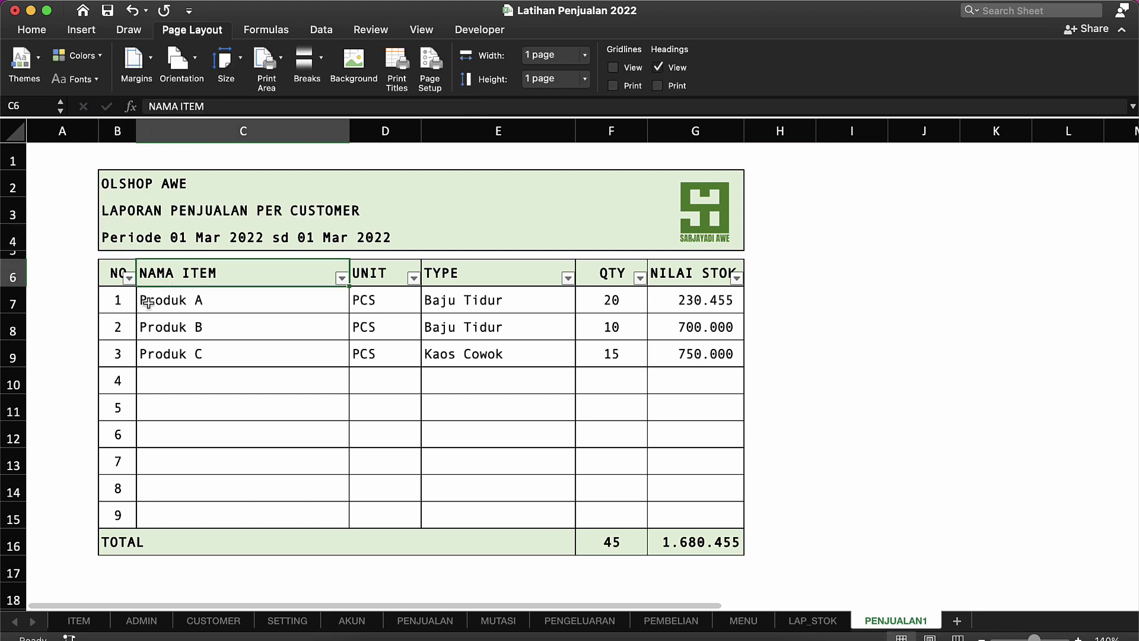
left_click(147, 303)
left_click(194, 276)
type("NAMA CUSTO")
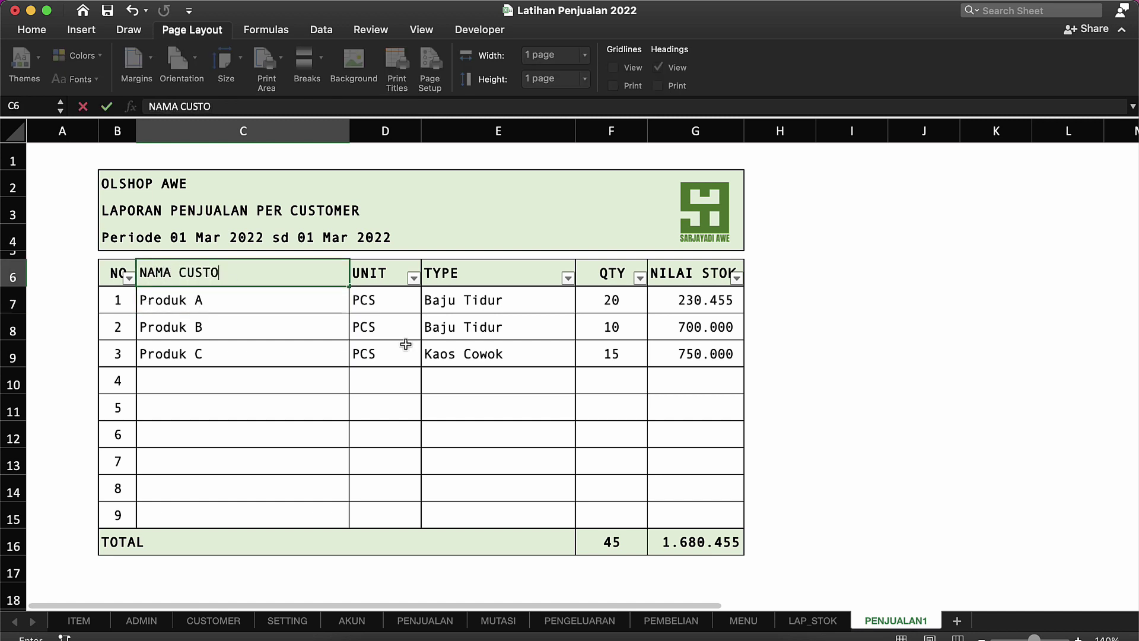
type("MER")
key("Return")
Check the city and type columns on the CUSTOMER sheet and look through the AKUN and PENJUALAN sheets.
left_click(397, 270)
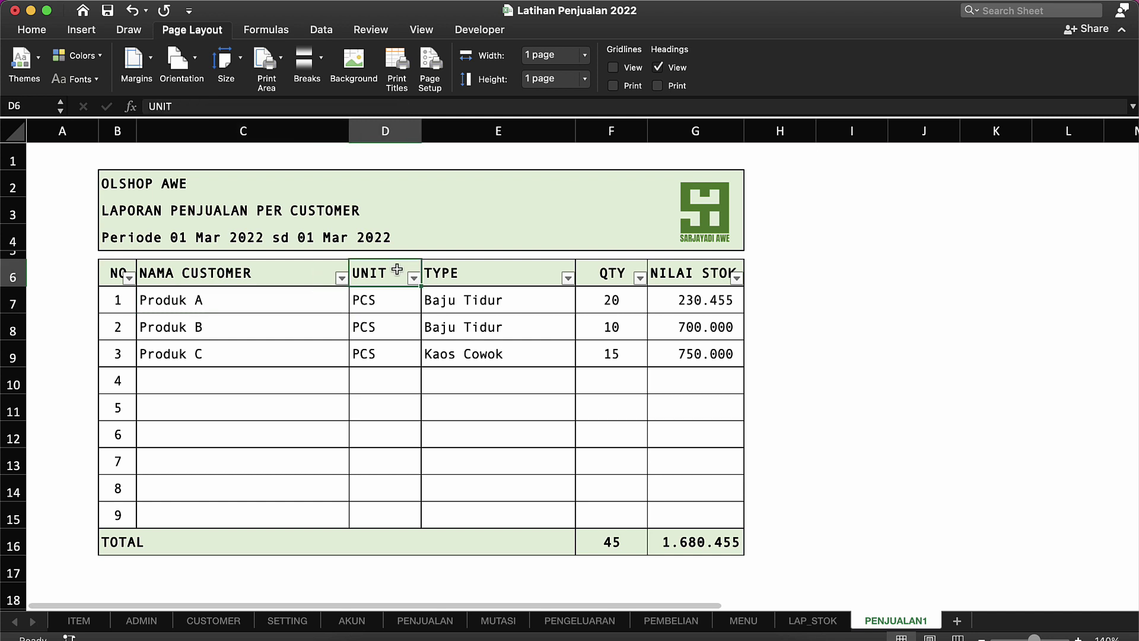
left_click(228, 624)
left_click(407, 230)
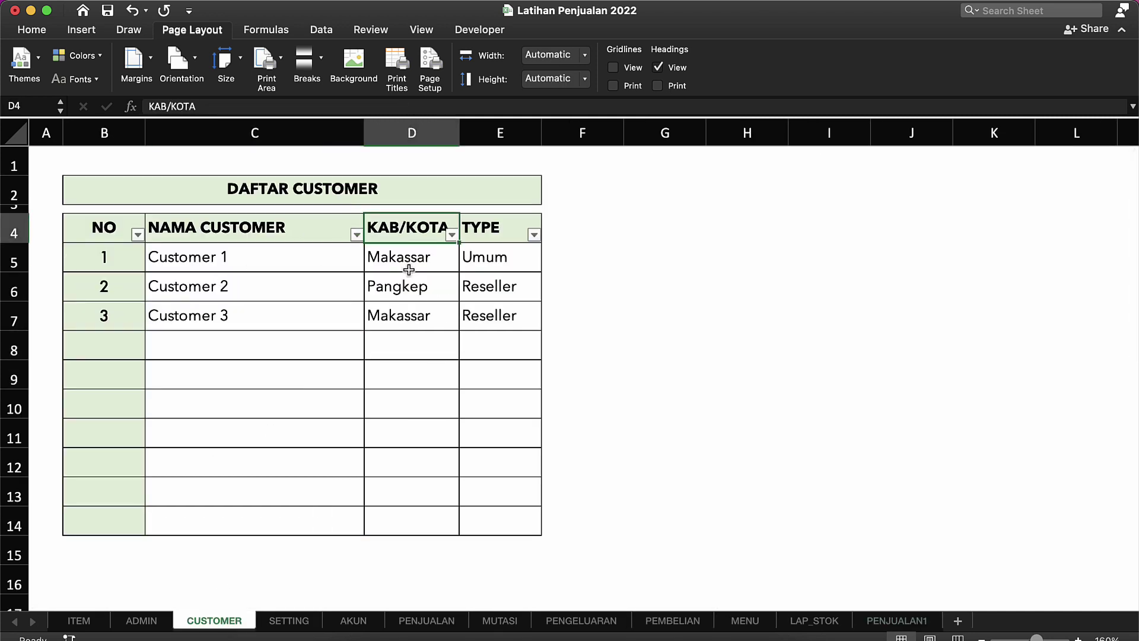
left_click(408, 270)
left_click(422, 239)
left_click(504, 262)
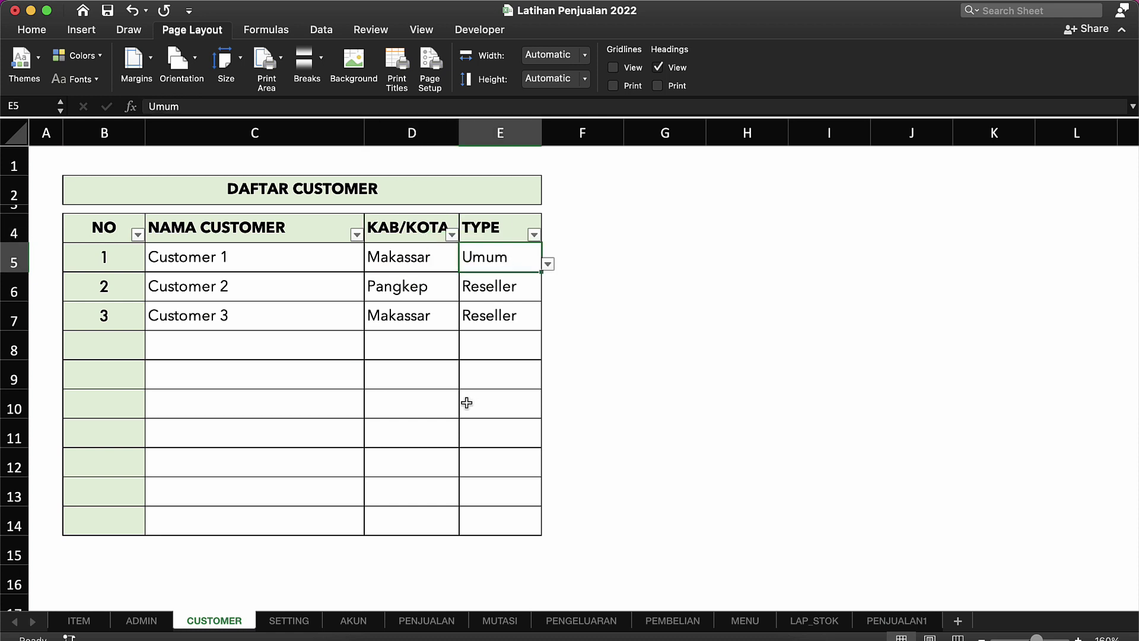
left_click(421, 406)
left_click(357, 626)
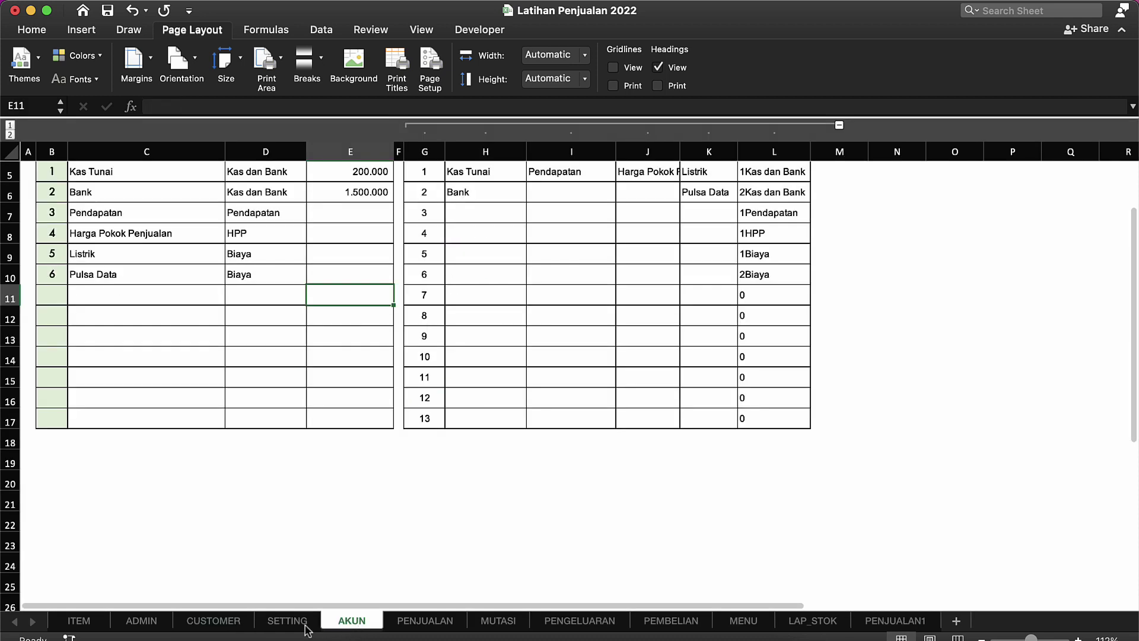
left_click(424, 621)
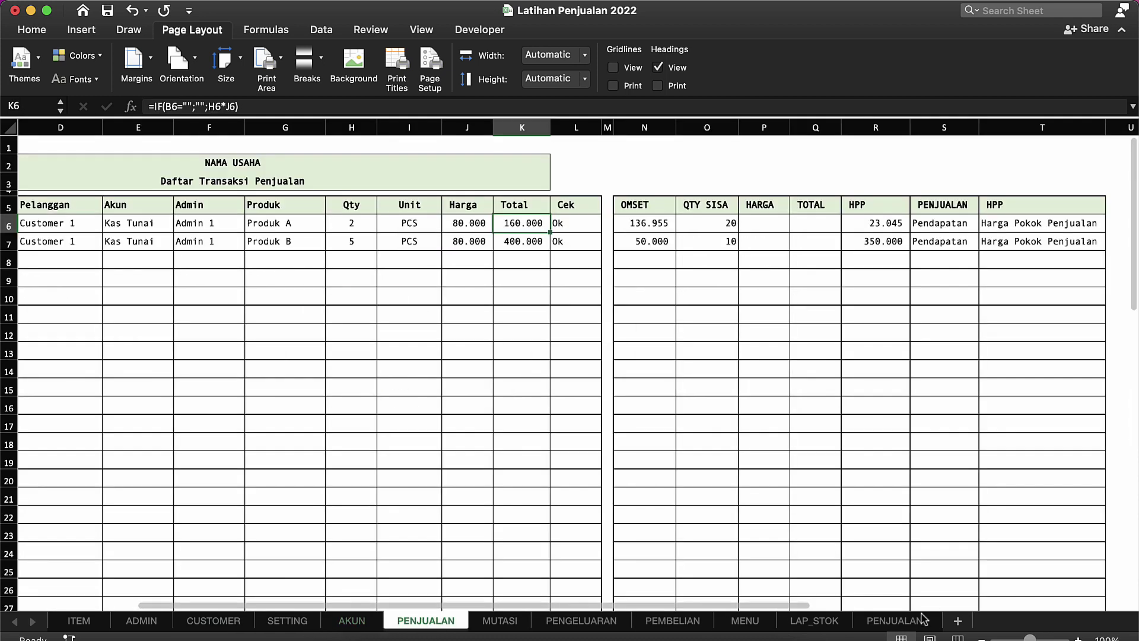
On the PENJUALAN1 sheet, change the UNIT header in D6 to KAB/KOTA and widen column D to fit it.
left_click(896, 620)
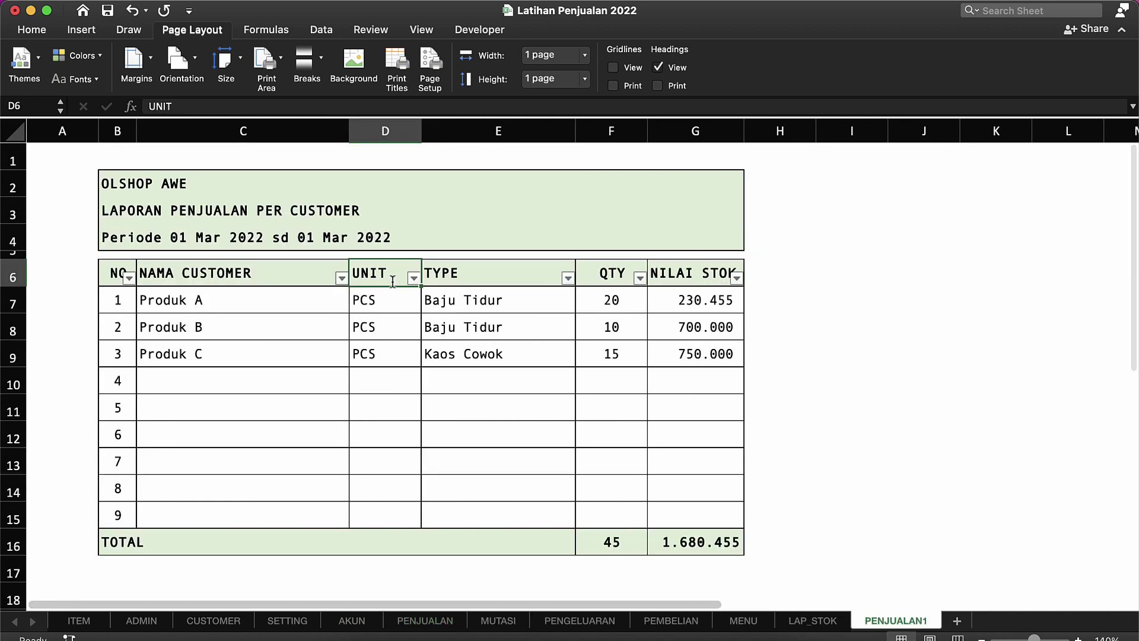
type("KAB")
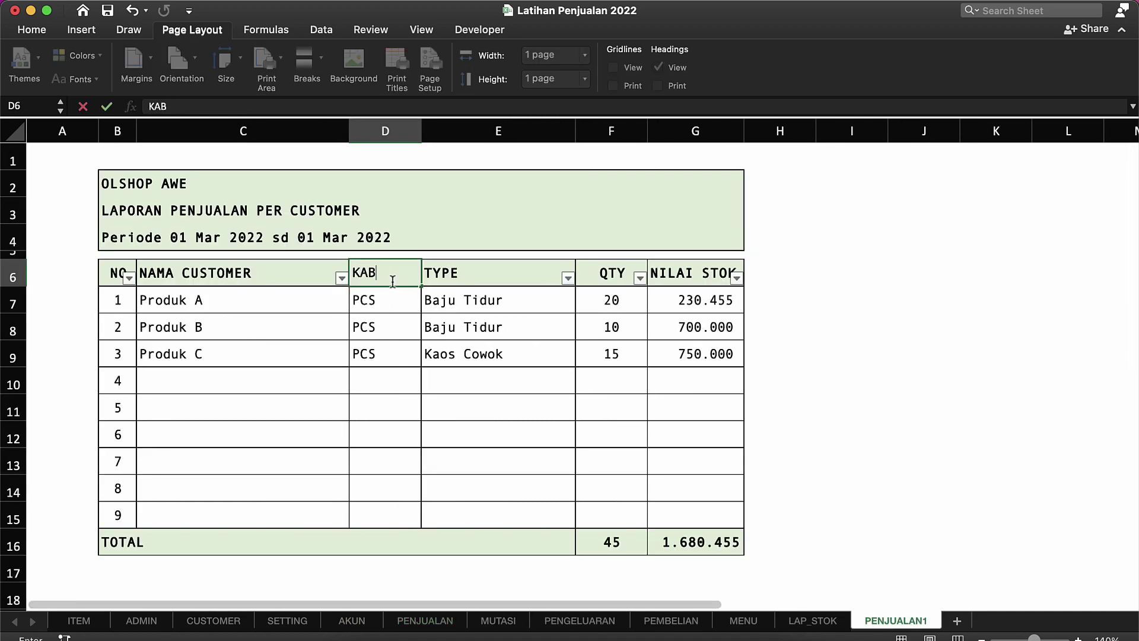
type("/KOTA")
key("Return")
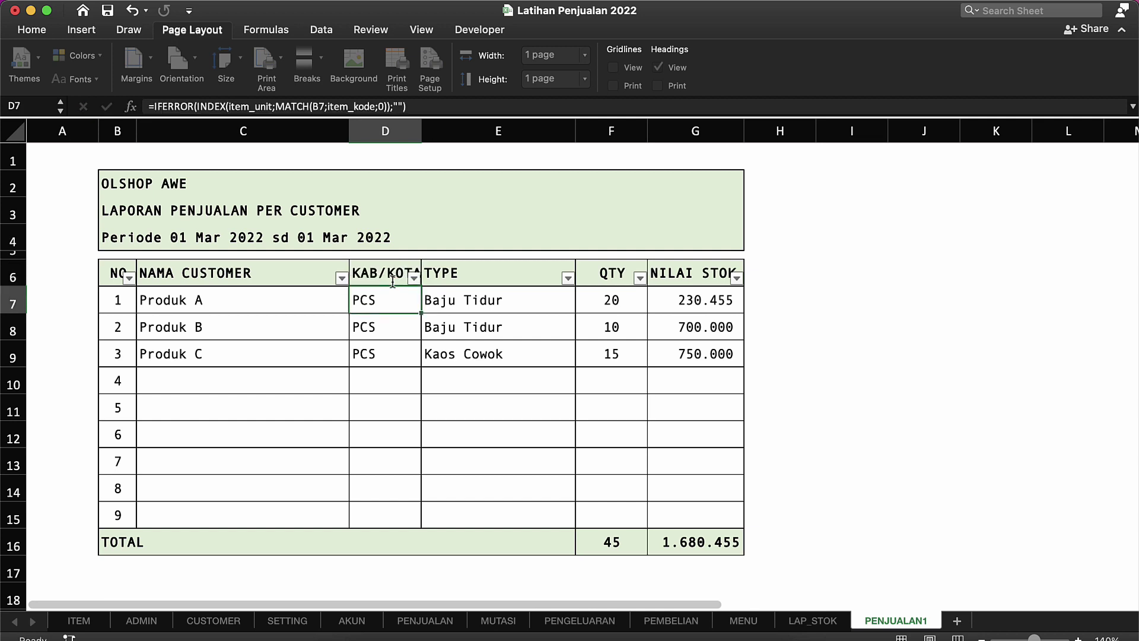
key("Up")
key("Right")
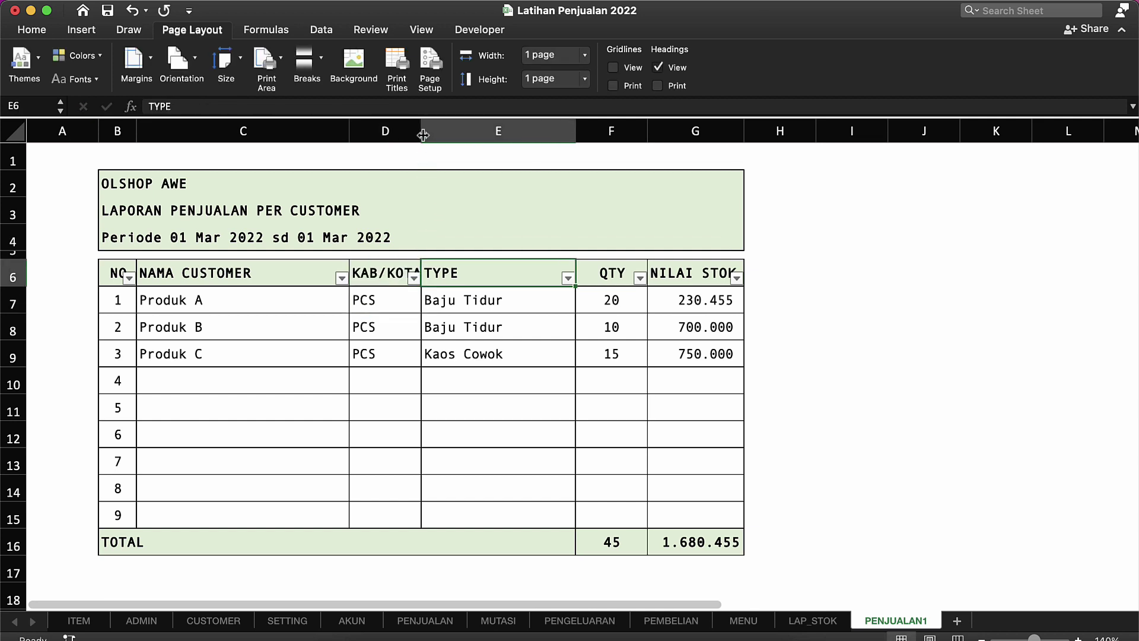
left_click_drag(423, 135, 455, 135)
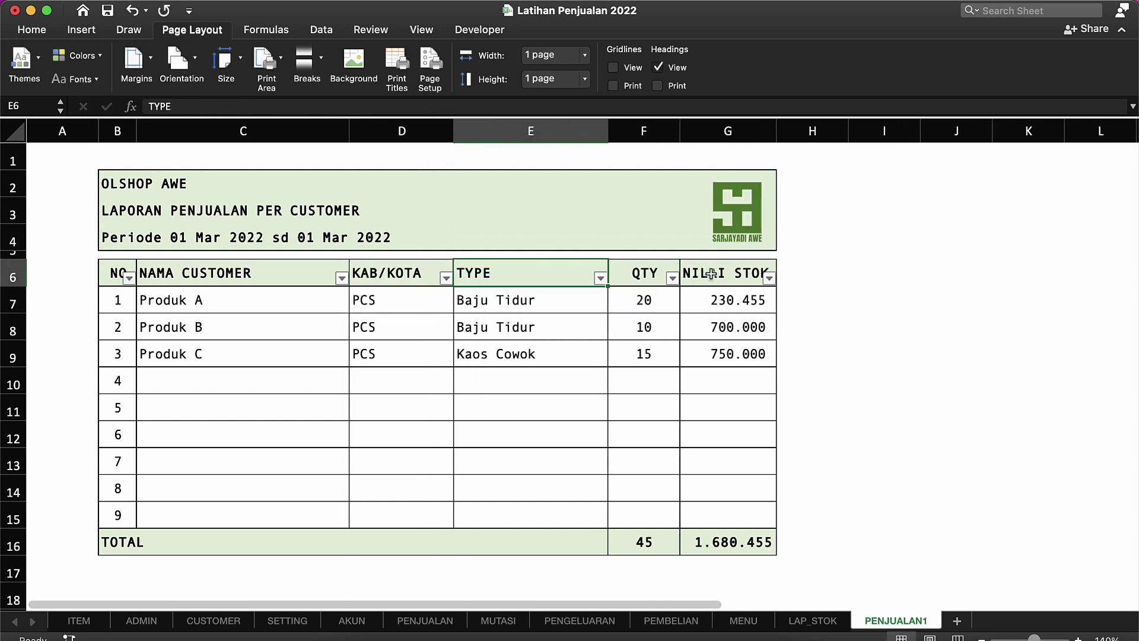
Insert an entire new column before the NILAI STOK column in the PENJUALAN1 report.
left_click(711, 274)
right_click(711, 273)
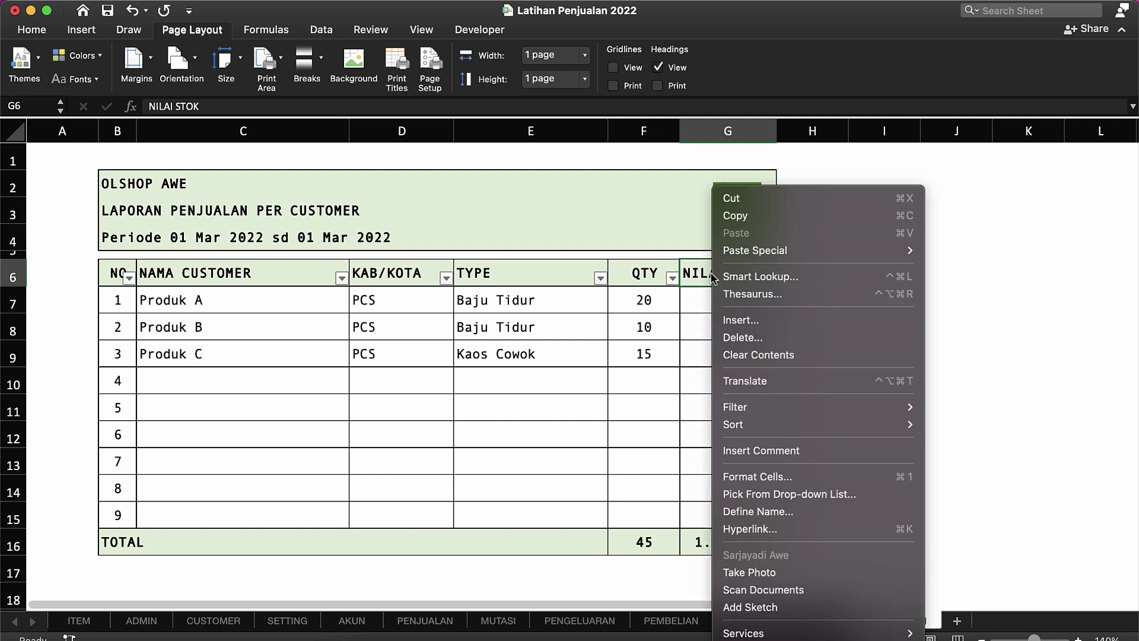
left_click(733, 321)
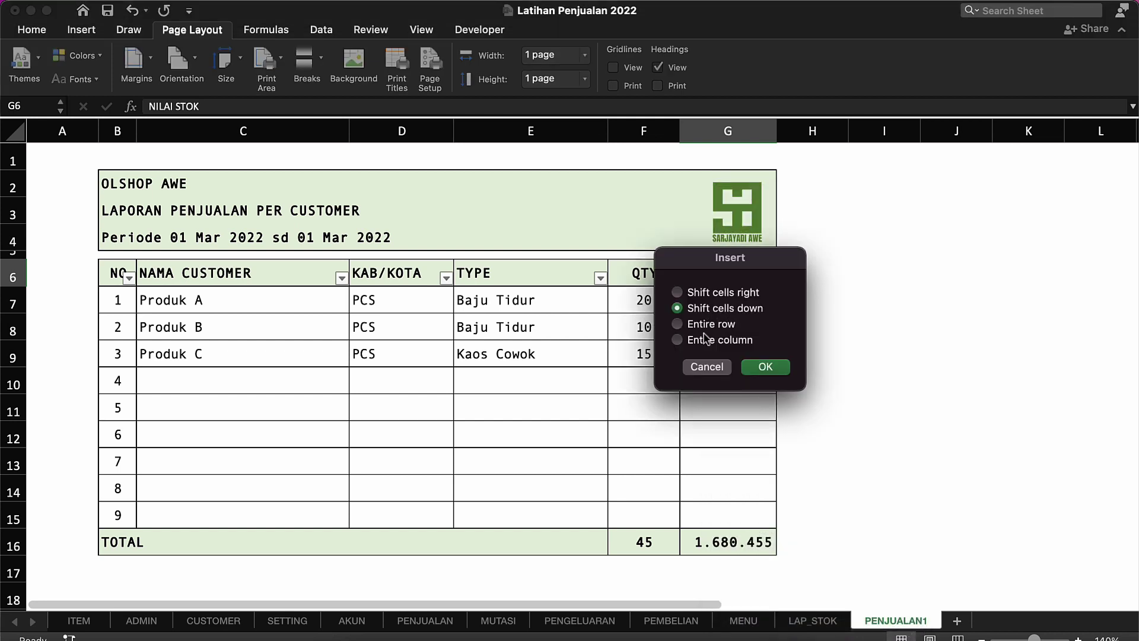
left_click(753, 367)
Try PENJUALAN AWAL as the header in F6.
left_click(650, 274)
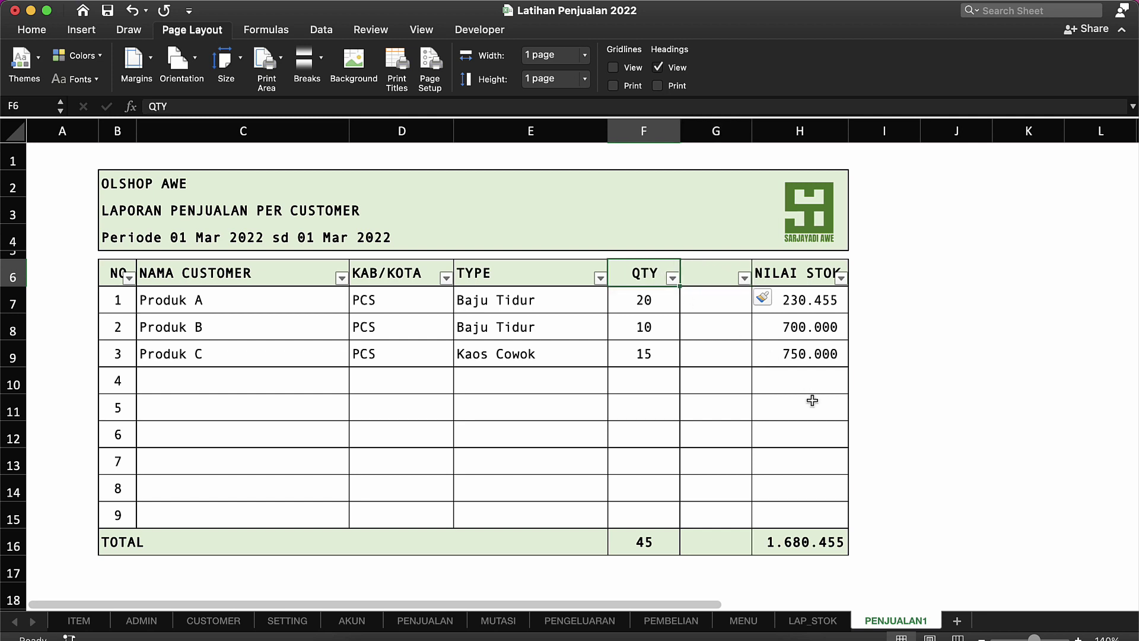
type("PENJUALAN")
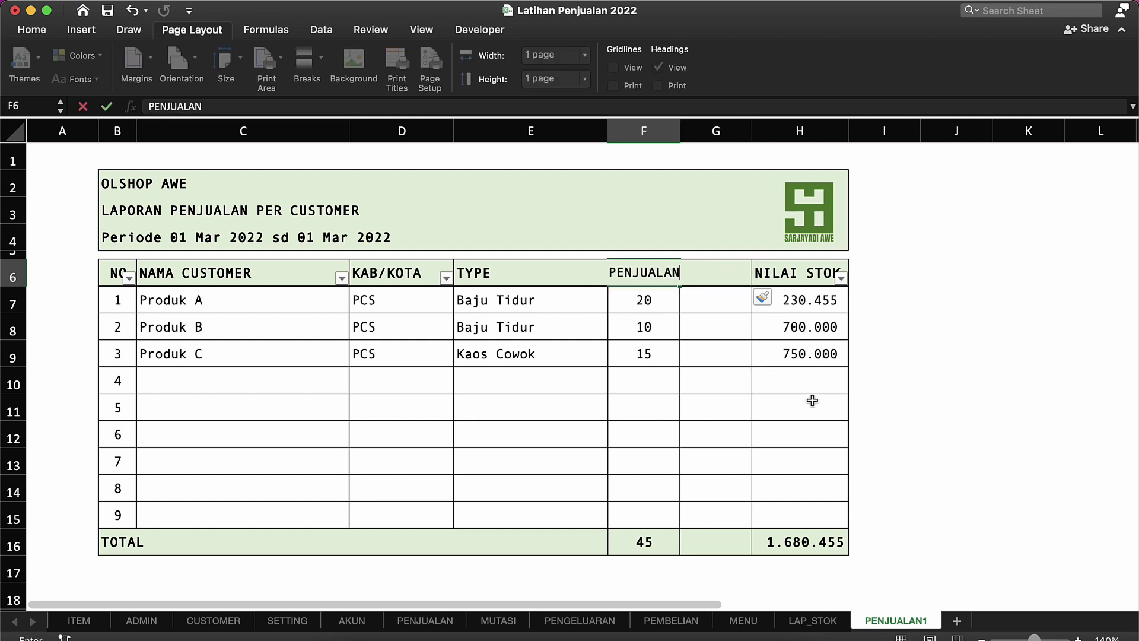
type(" AWAL")
key("Tab")
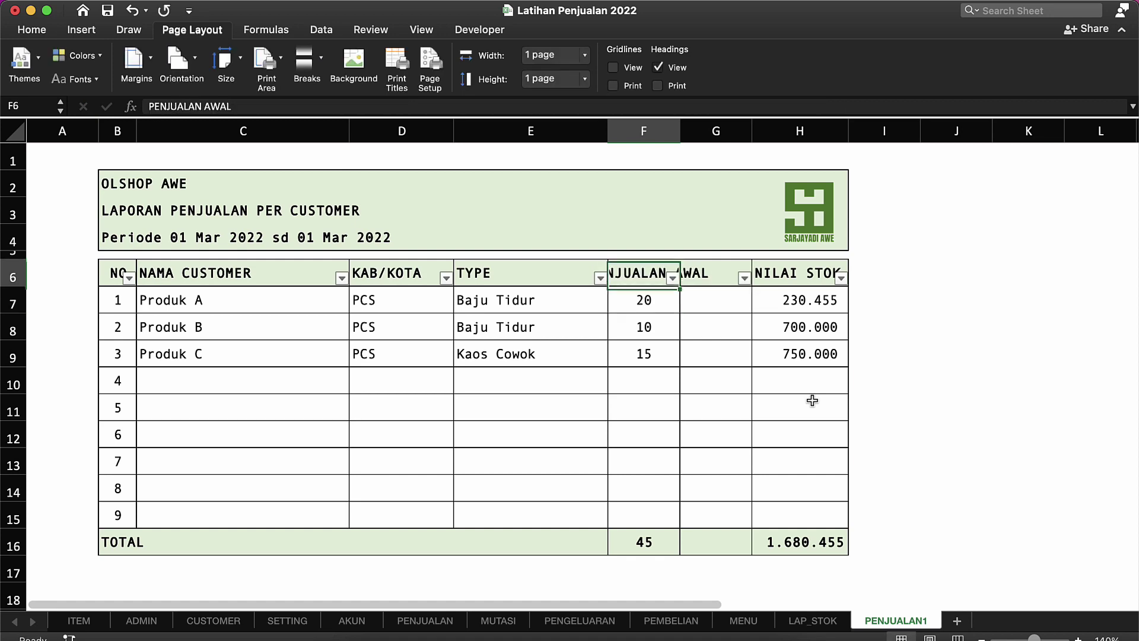
key("Left")
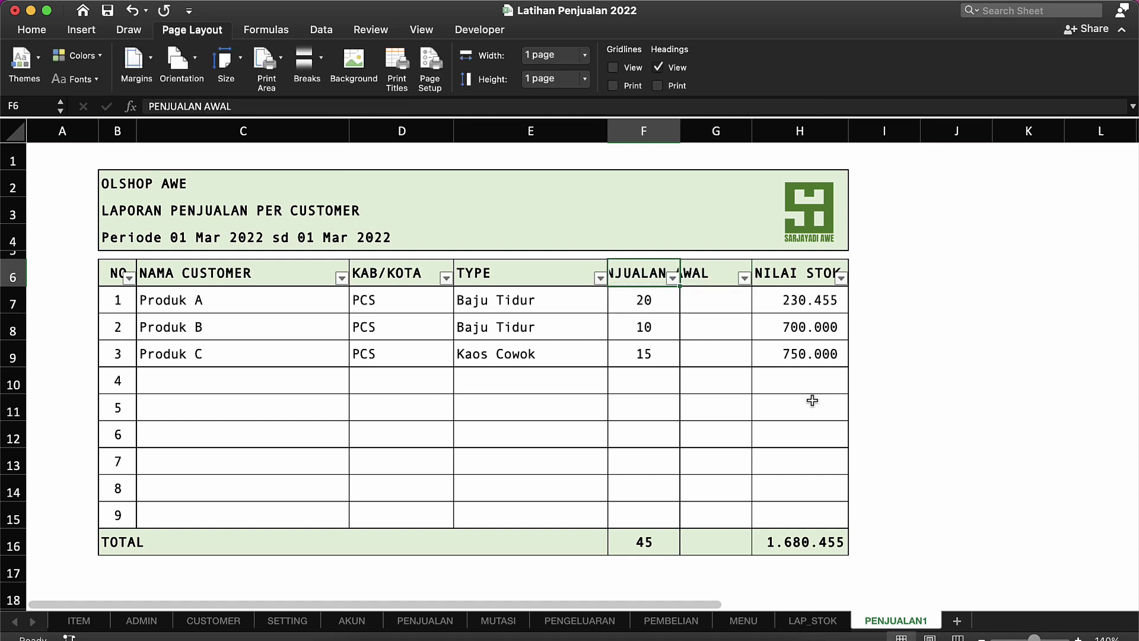
Following the reference report's headers, set F6 to PERIODE LALU, G6 to PERIODE BERJALAN and H6 to TOTAL PENJUALAN.
key("ctrl+Up")
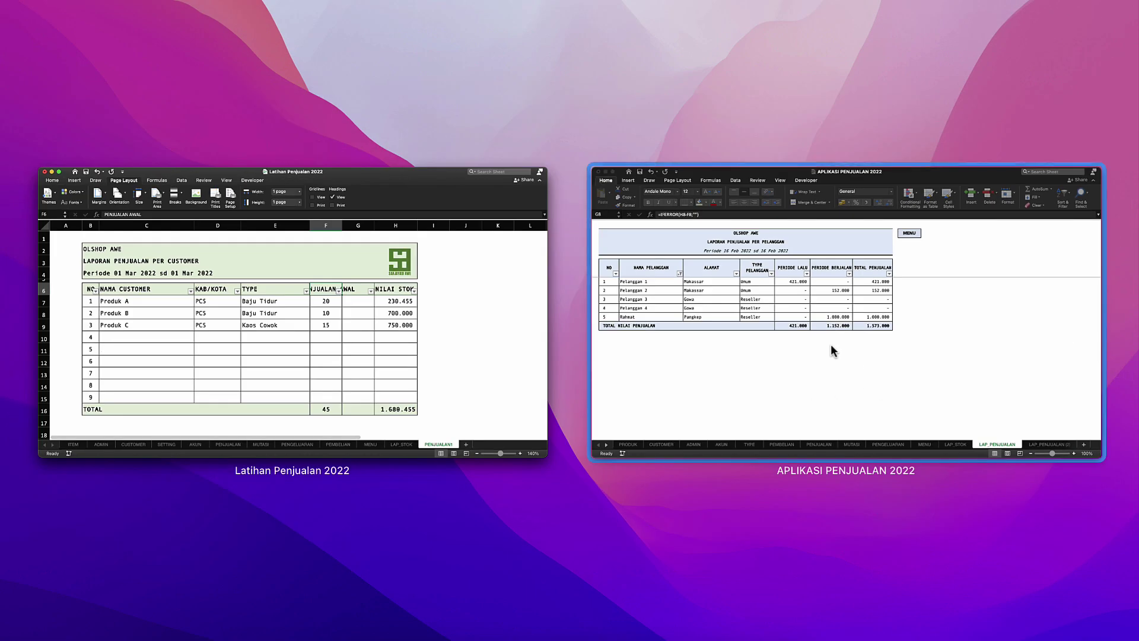
left_click(379, 270)
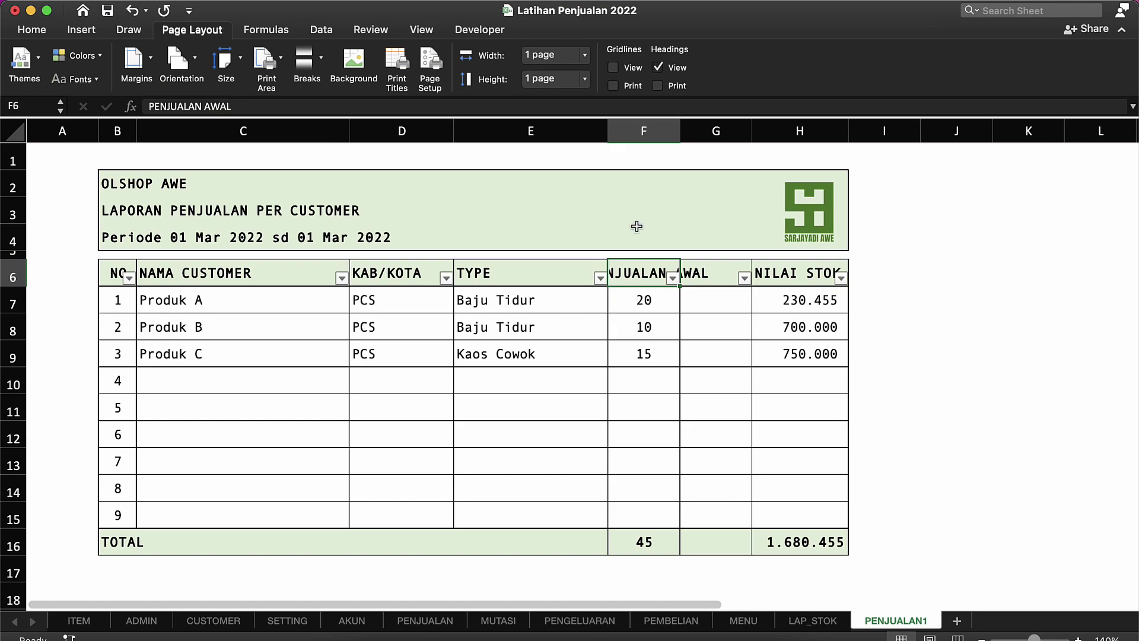
type("PERIODE")
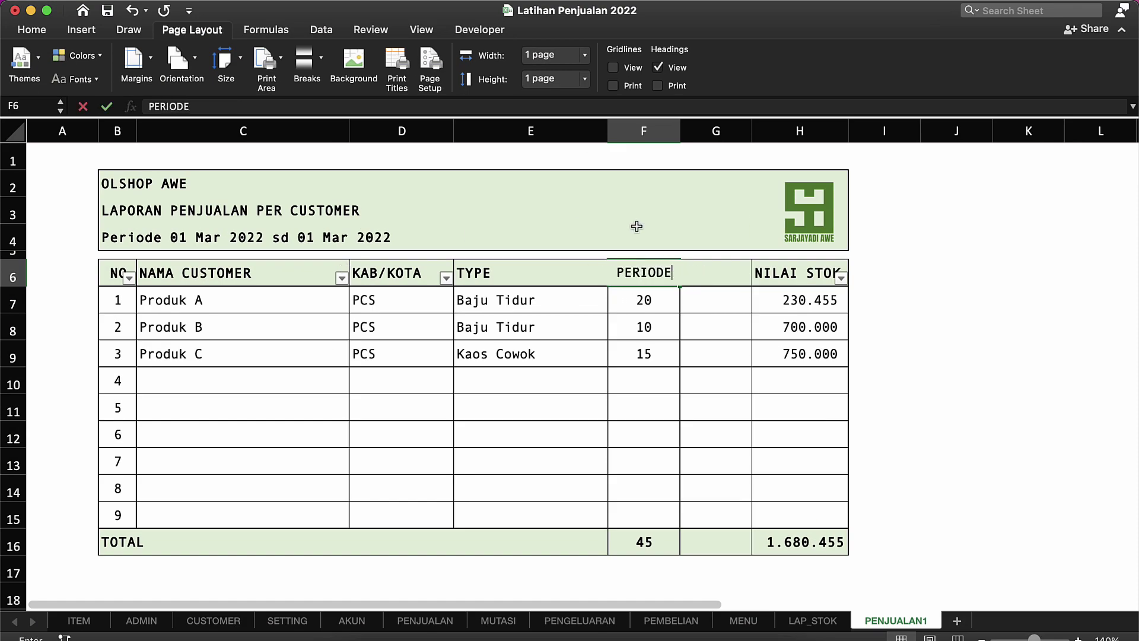
type(" LALU")
key("Tab")
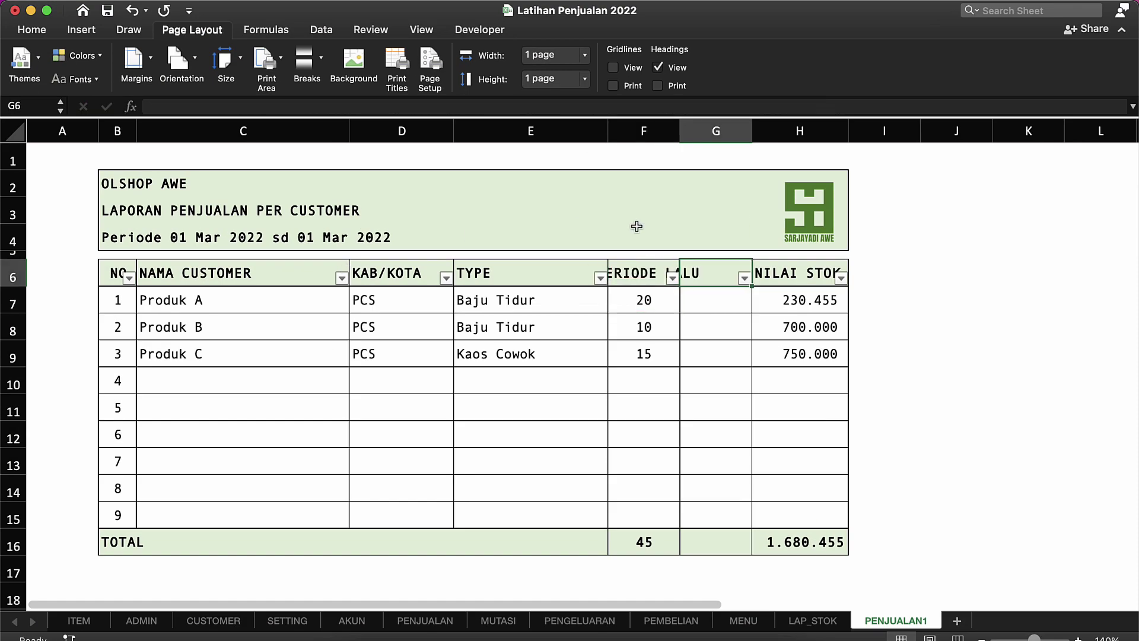
type("PERIODE BERJALAN")
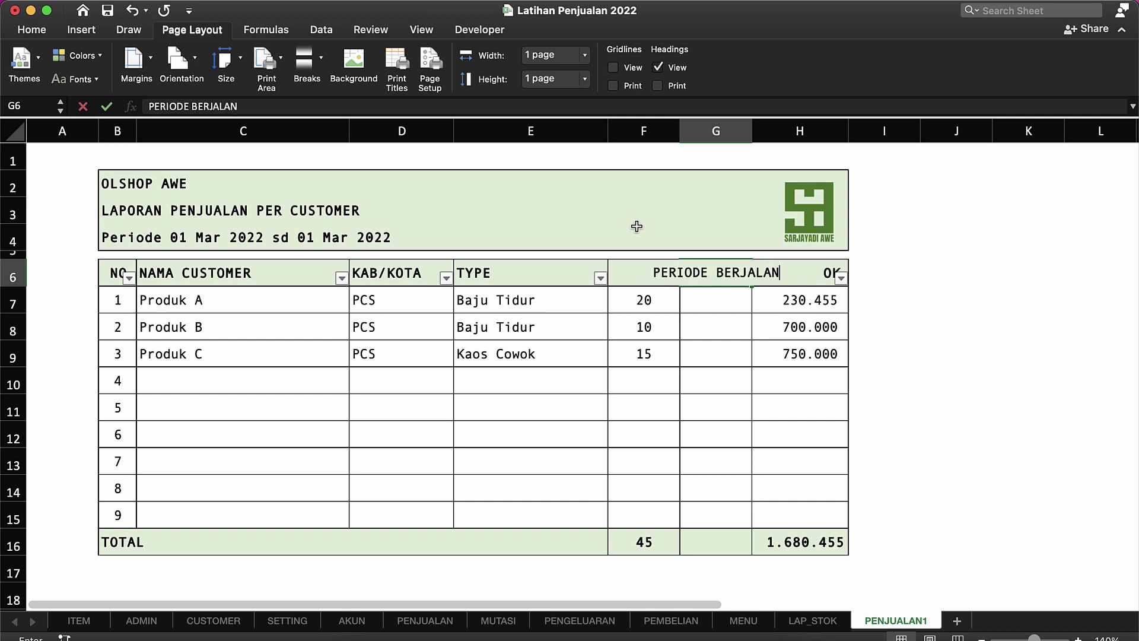
key("Tab")
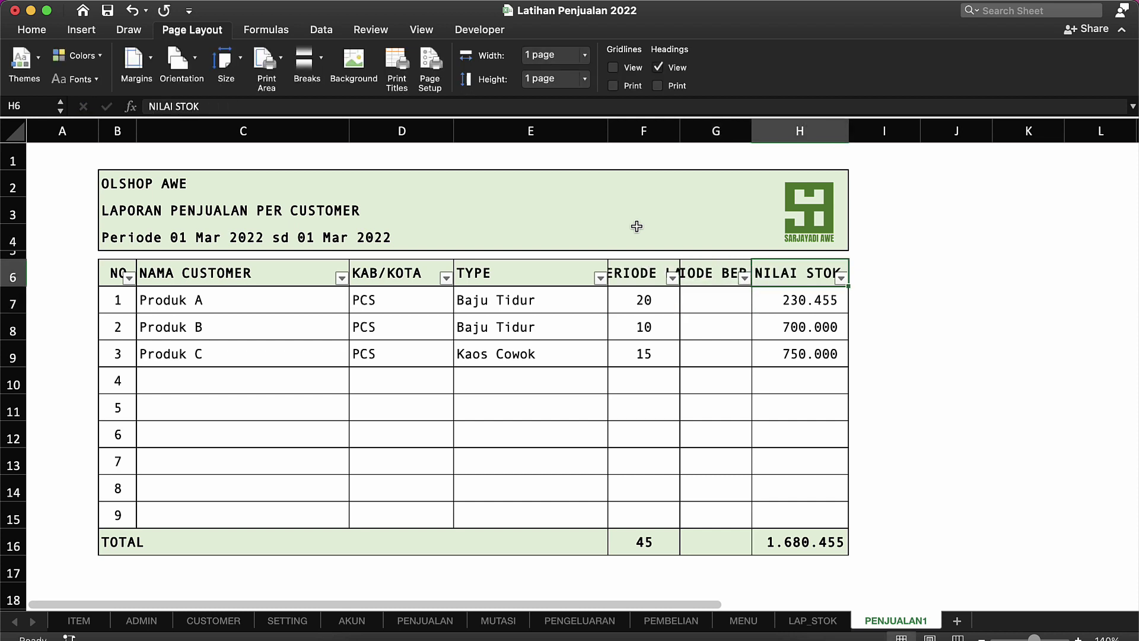
type("T")
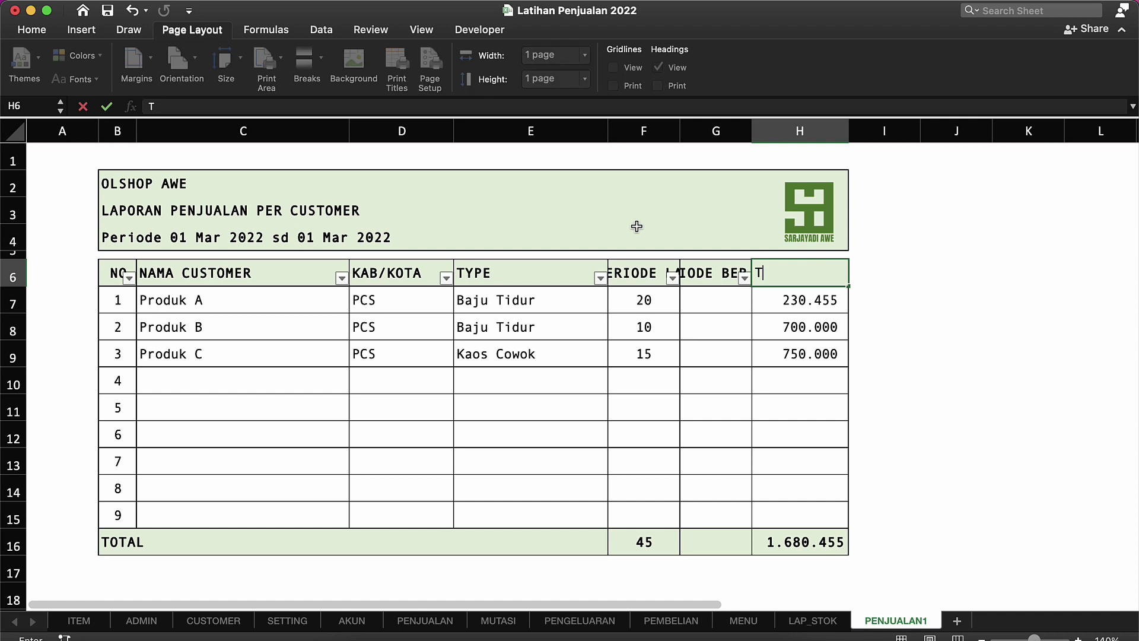
type("OTAL PENJUALAN")
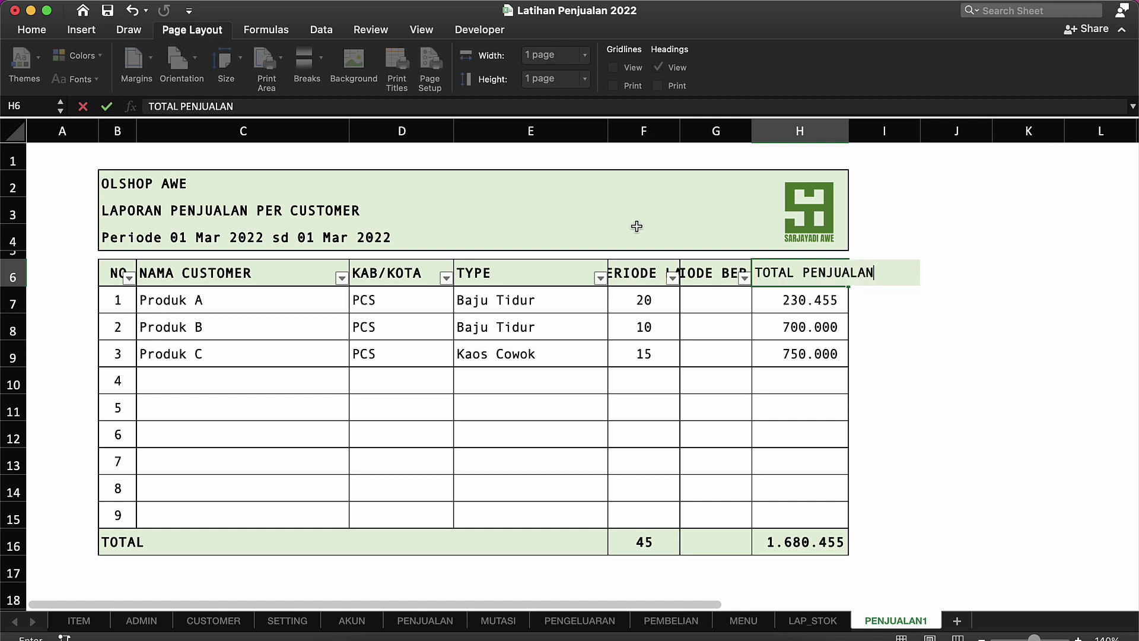
key("Return")
Widen columns F, G and H so the three period and total headers fit.
left_click(739, 305)
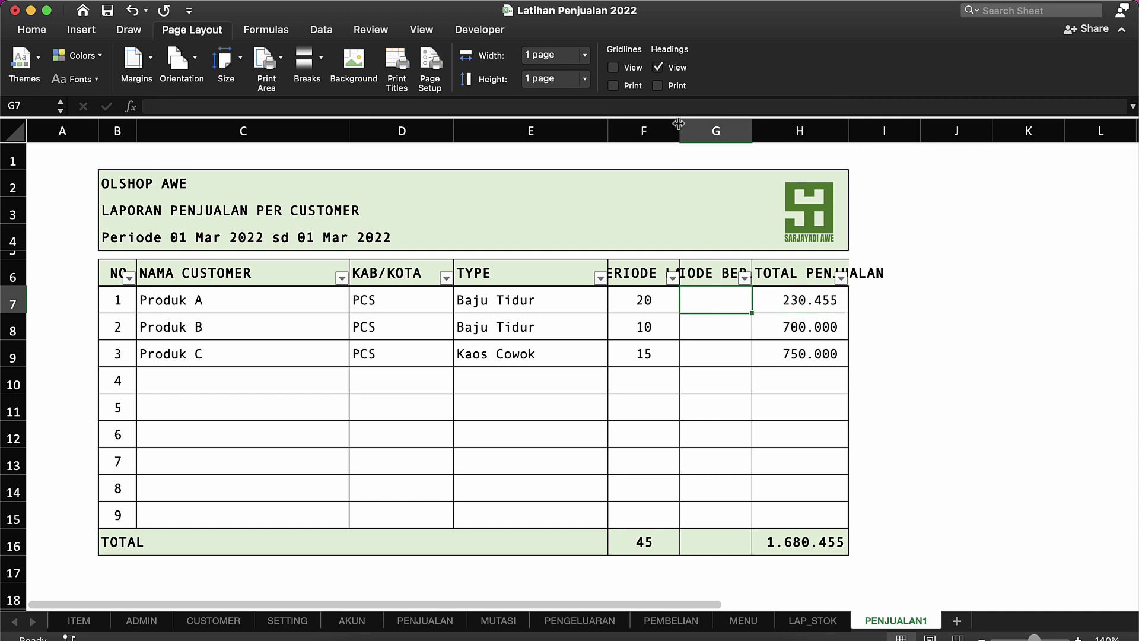
left_click_drag(678, 124, 742, 125)
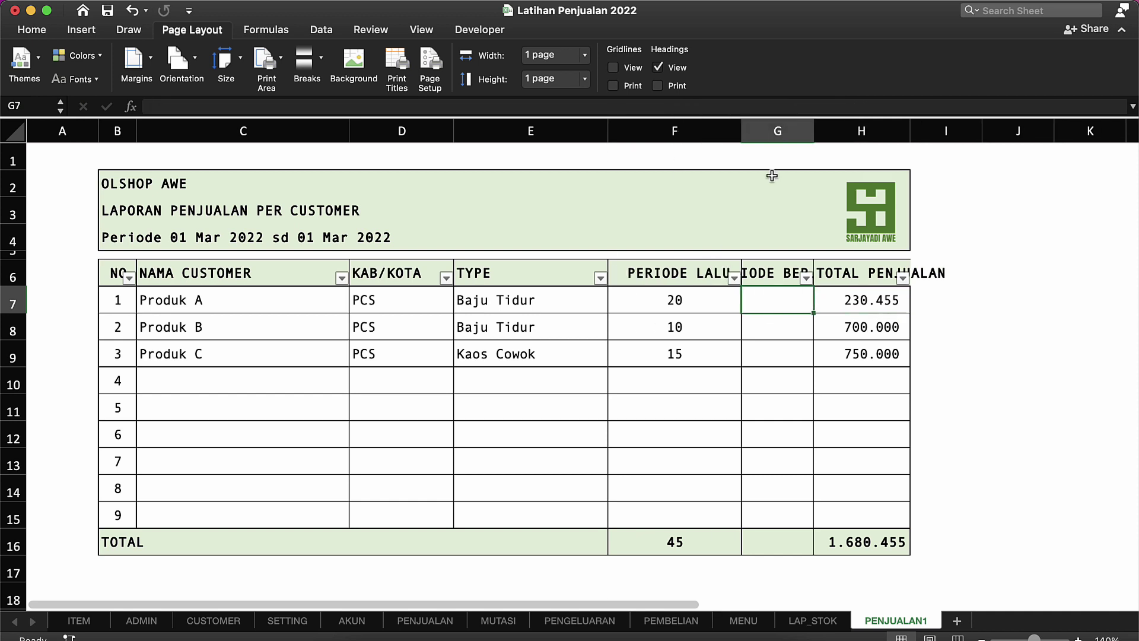
double_click(812, 131)
double_click(1004, 129)
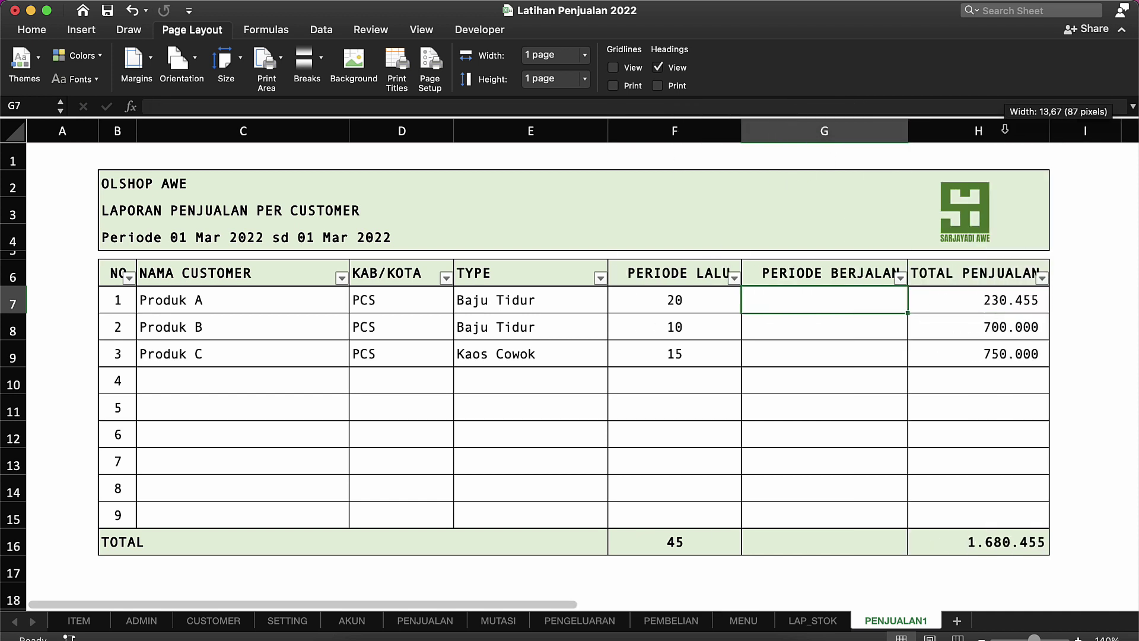
Examine the formulas copied from the stock report in F8 and C7 and the named ranges they use.
left_click(882, 399)
left_click(724, 319)
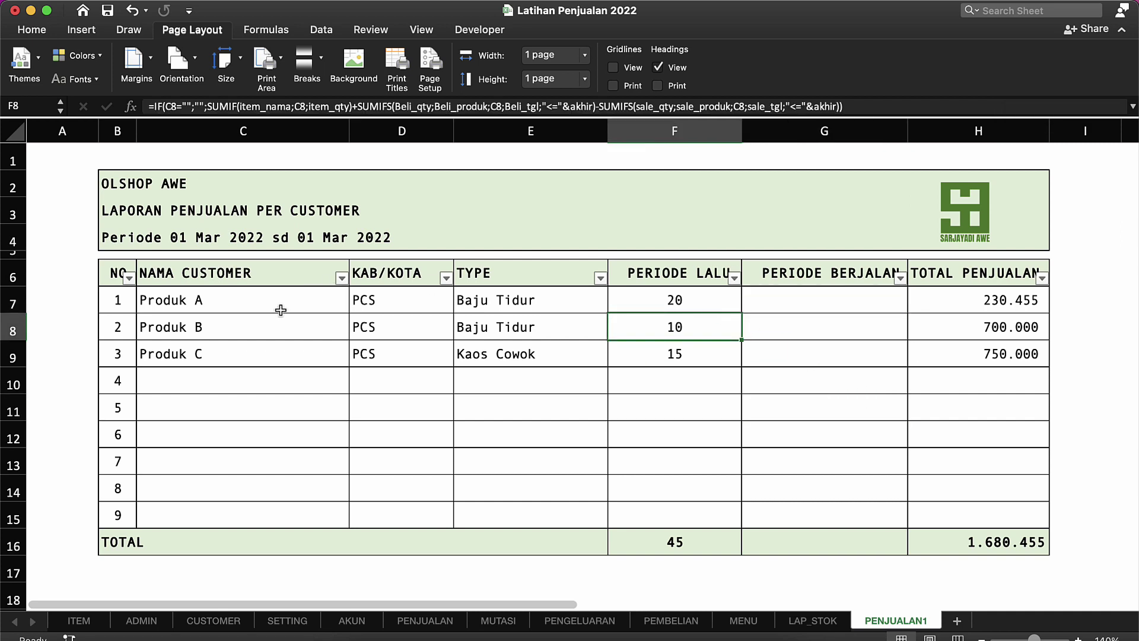
left_click(203, 304)
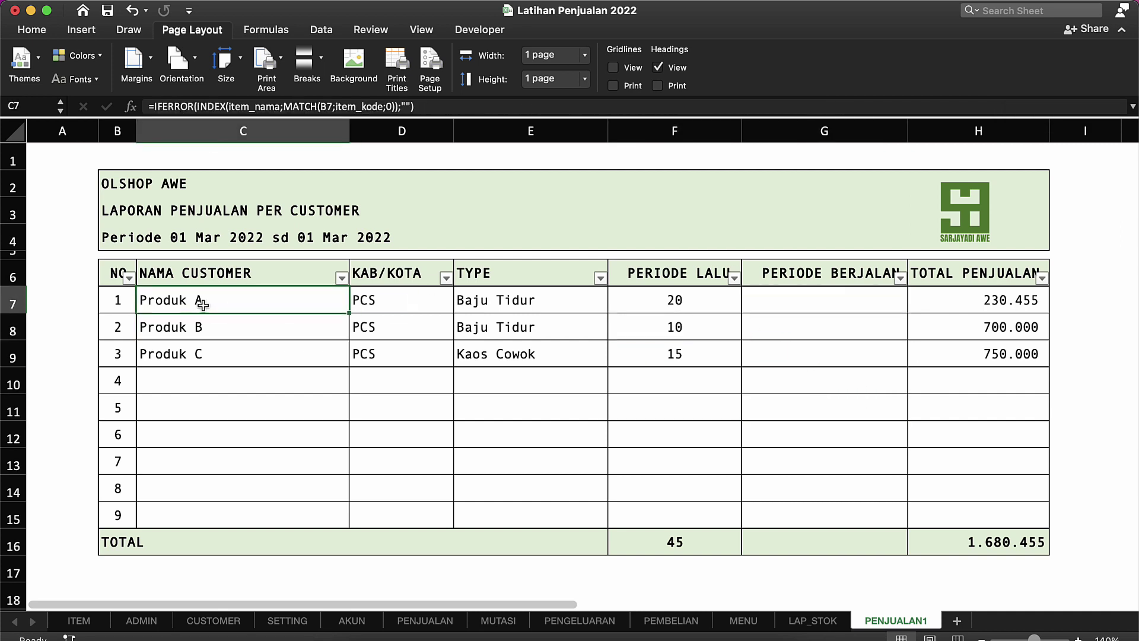
double_click(203, 304)
left_click(255, 305)
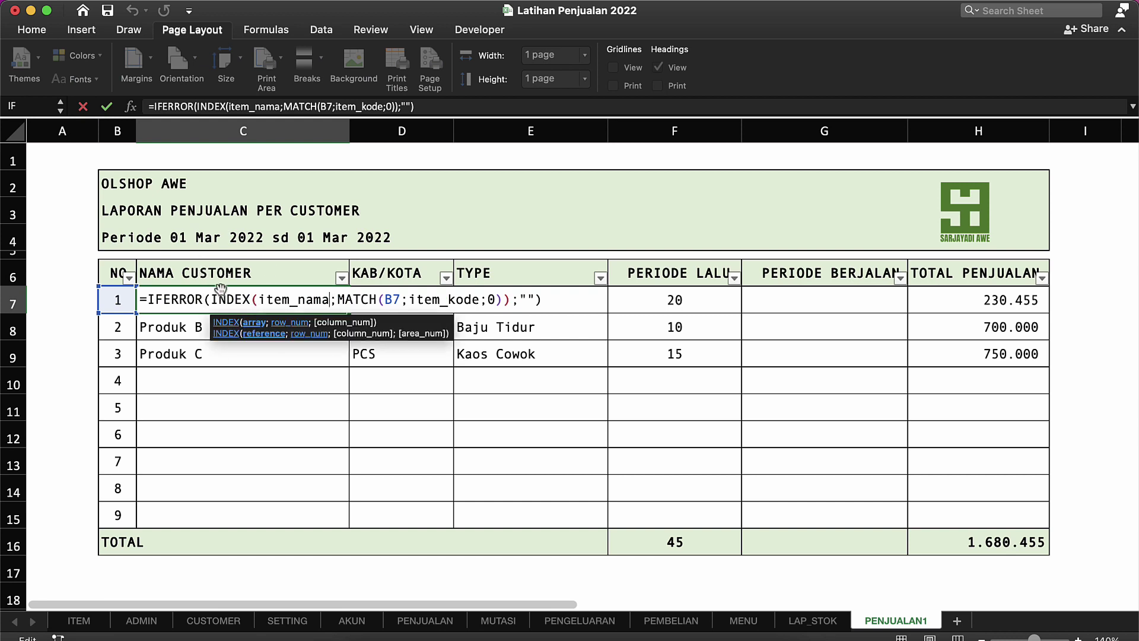
key("Escape")
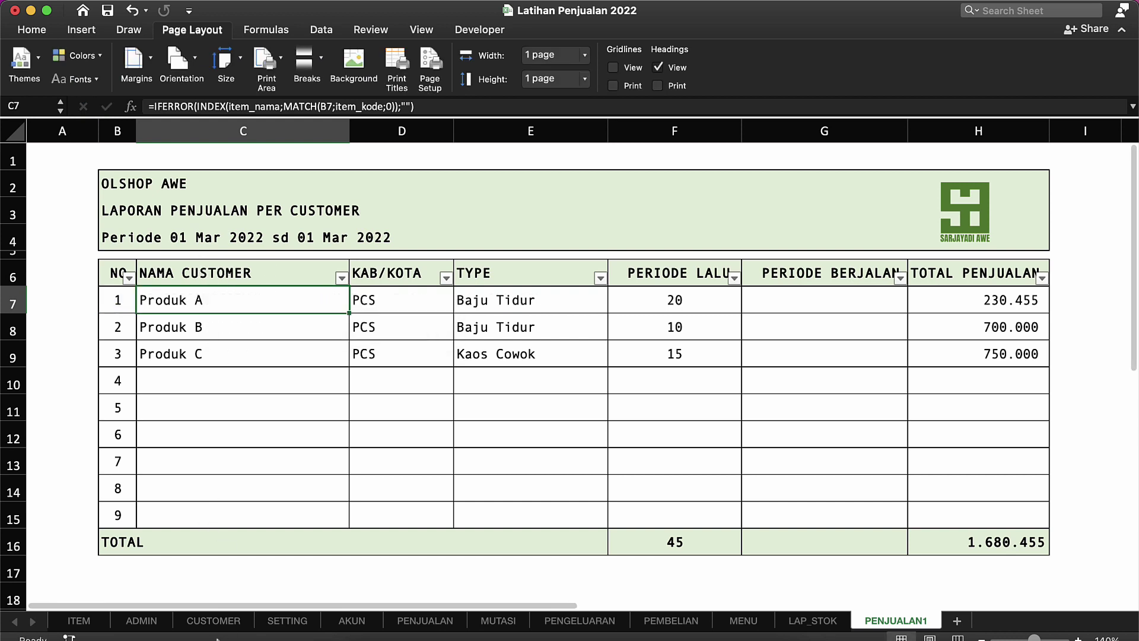
On the CUSTOMER sheet, name the whole NO column B as the range cust_kode.
left_click(213, 621)
left_click(103, 132)
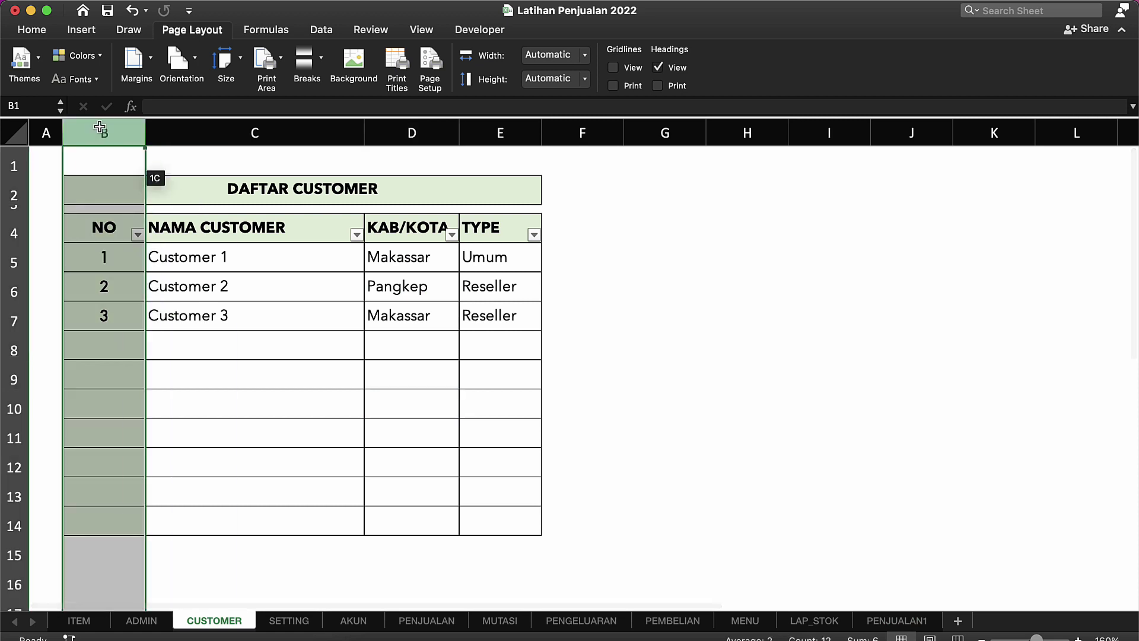
left_click(208, 140)
left_click(104, 130)
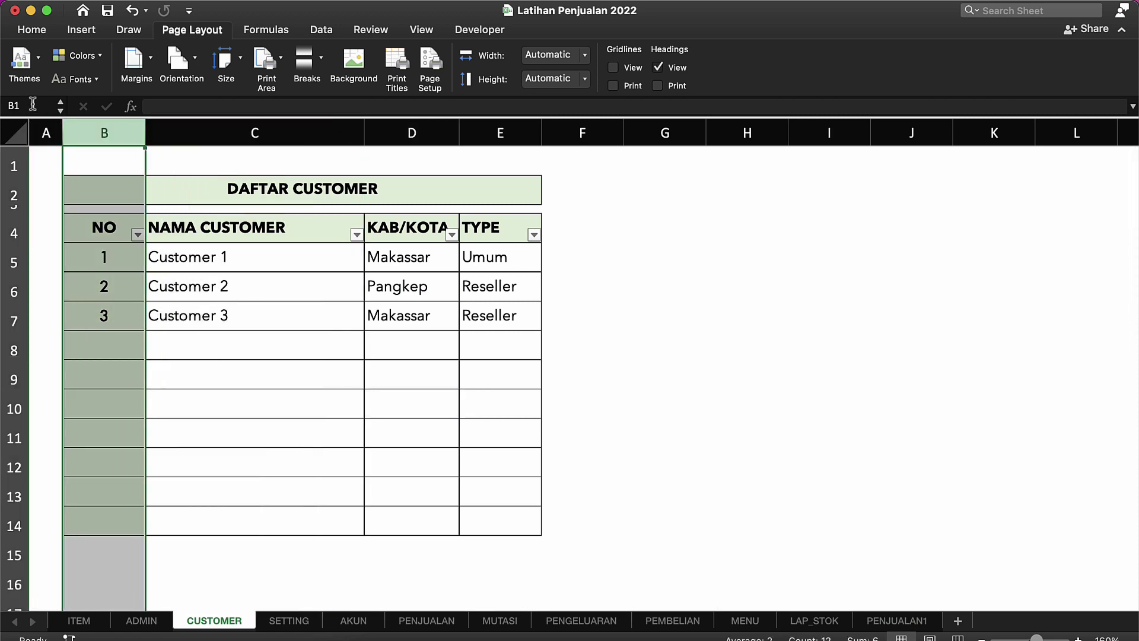
type("customer")
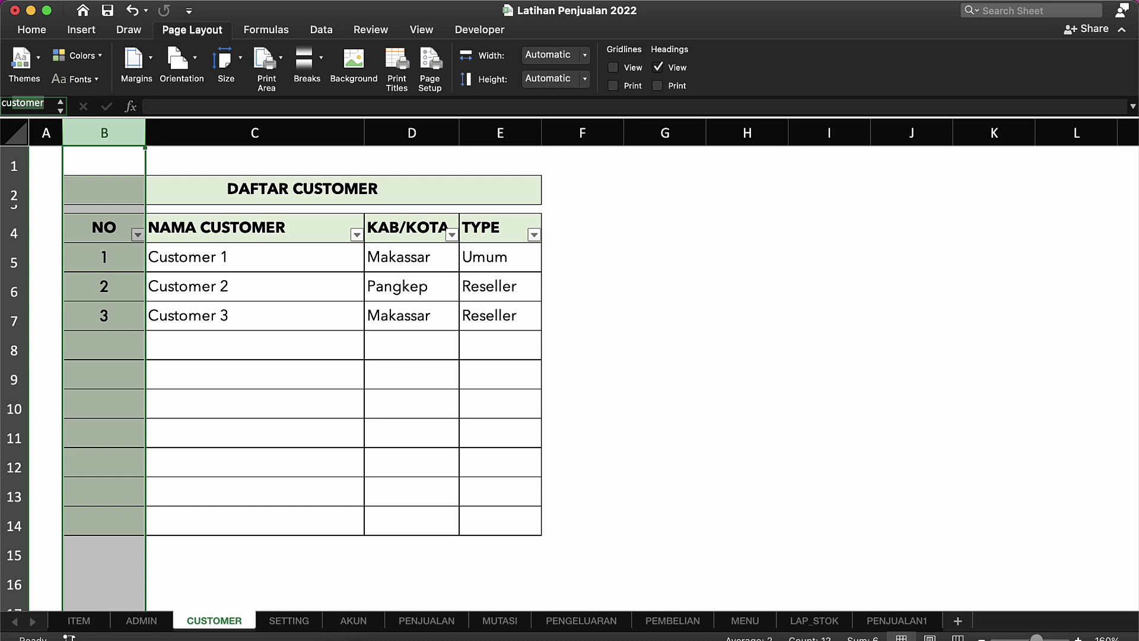
type("T")
key("BackSpace")
type("s")
type("t")
key("Return")
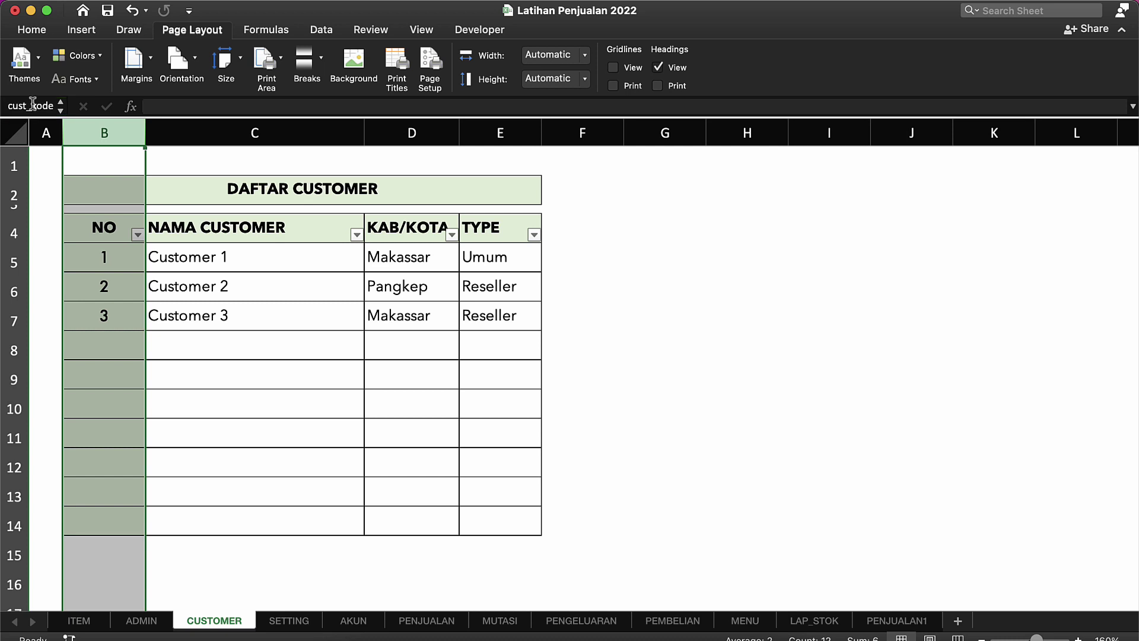
Name the whole NAMA CUSTOMER column C as the range cust_nama.
left_click(240, 136)
left_click(39, 108)
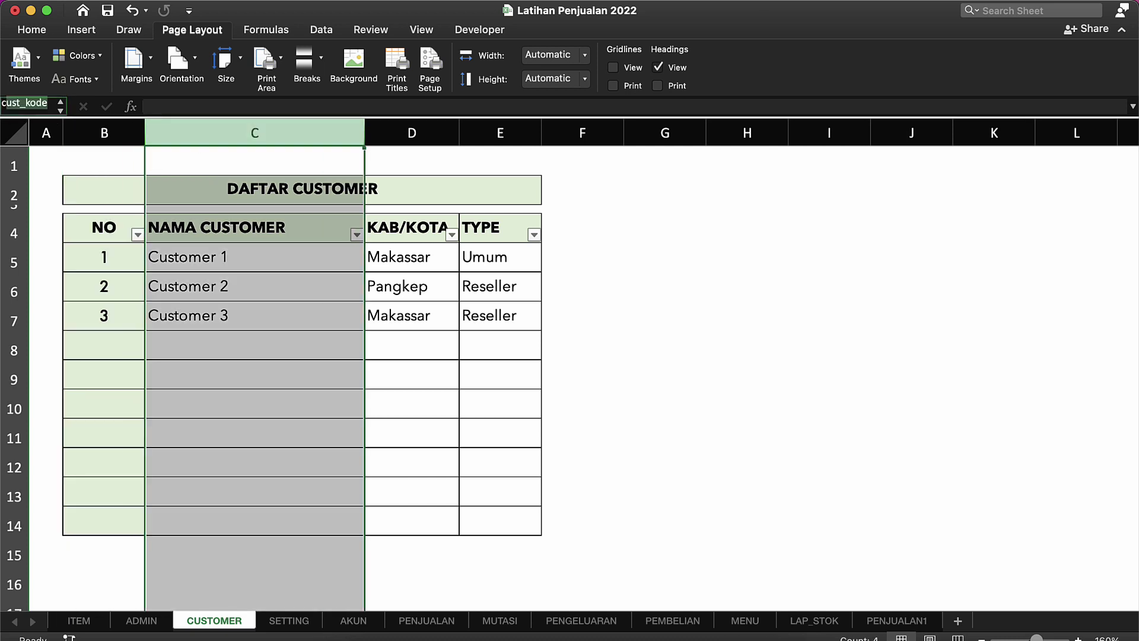
type("nama")
key("Return")
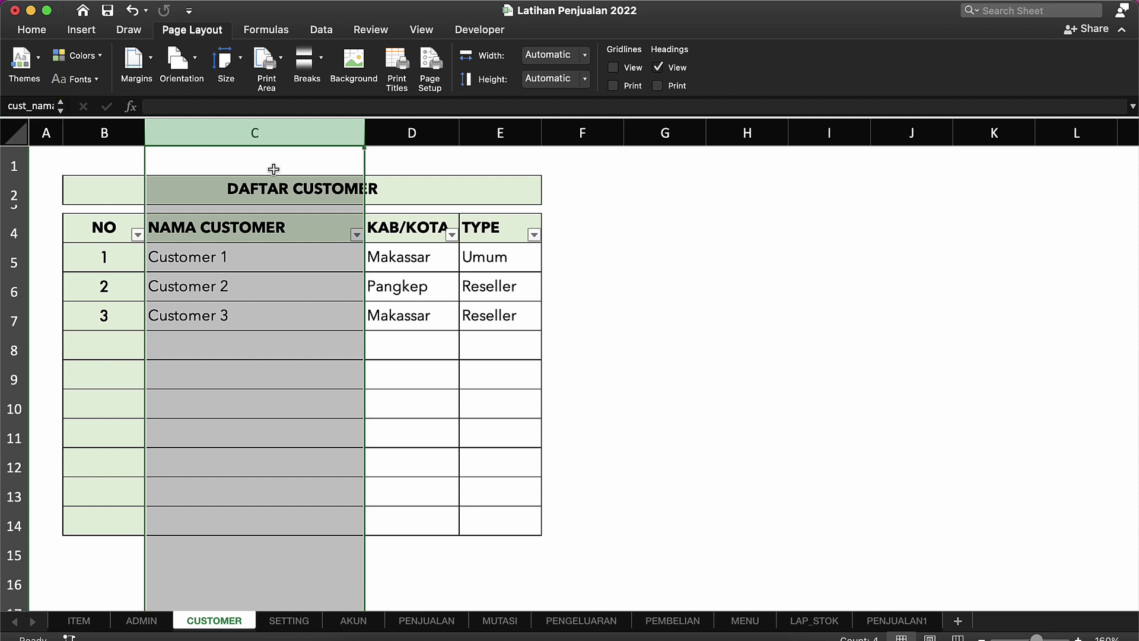
Name the whole KAB/KOTA column D as the range cust_kota.
left_click(414, 132)
left_click(19, 106)
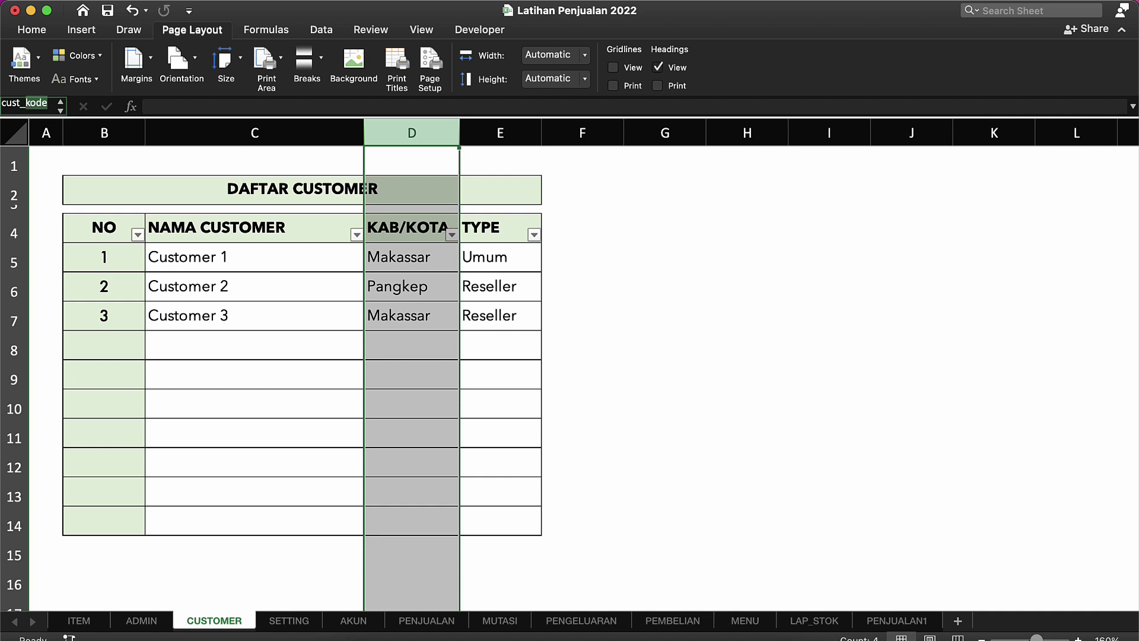
type("cust_k")
type("io")
type("ota")
key("Return")
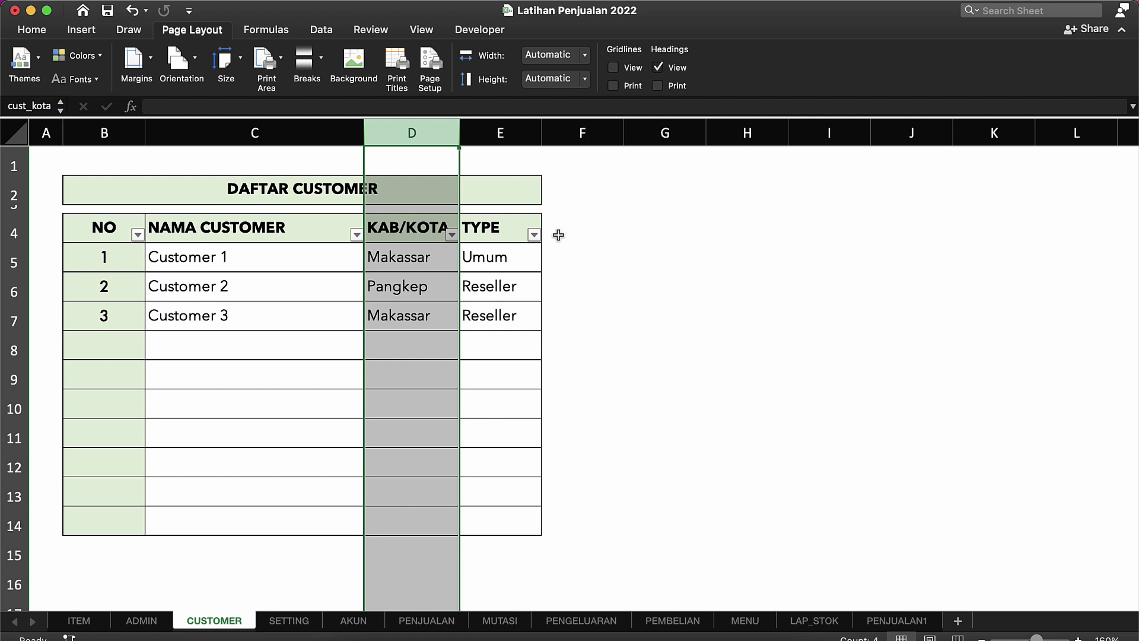
Name the whole TYPE column E on the CUSTOMER sheet as the range cust_type.
left_click(499, 132)
left_click(18, 103)
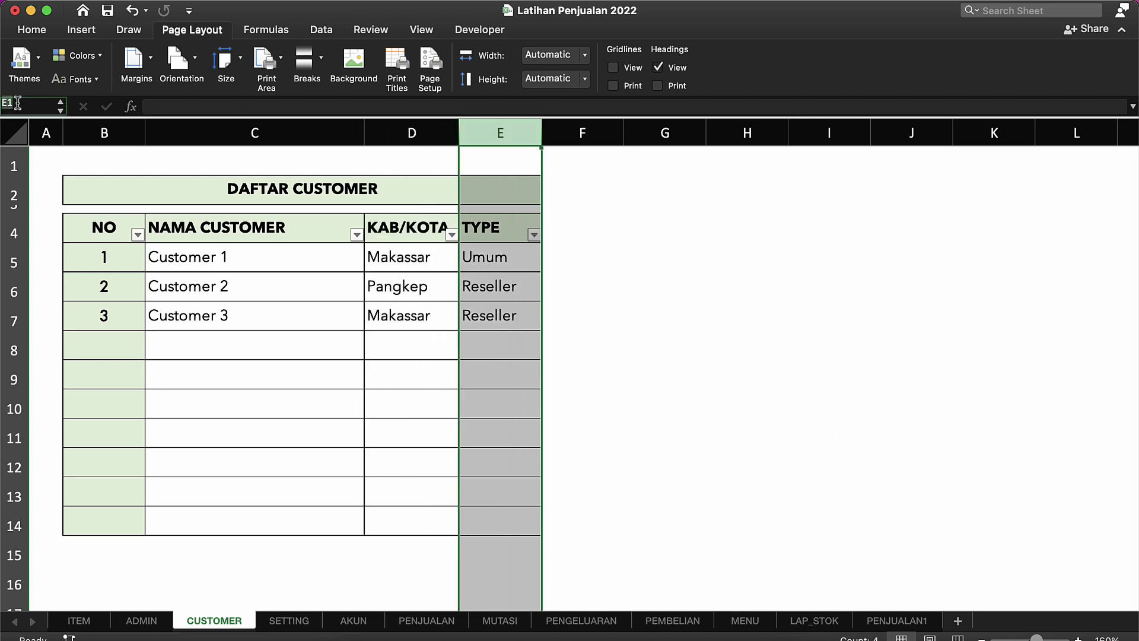
type("cust_type")
key("Return")
left_click(429, 386)
left_click(368, 423)
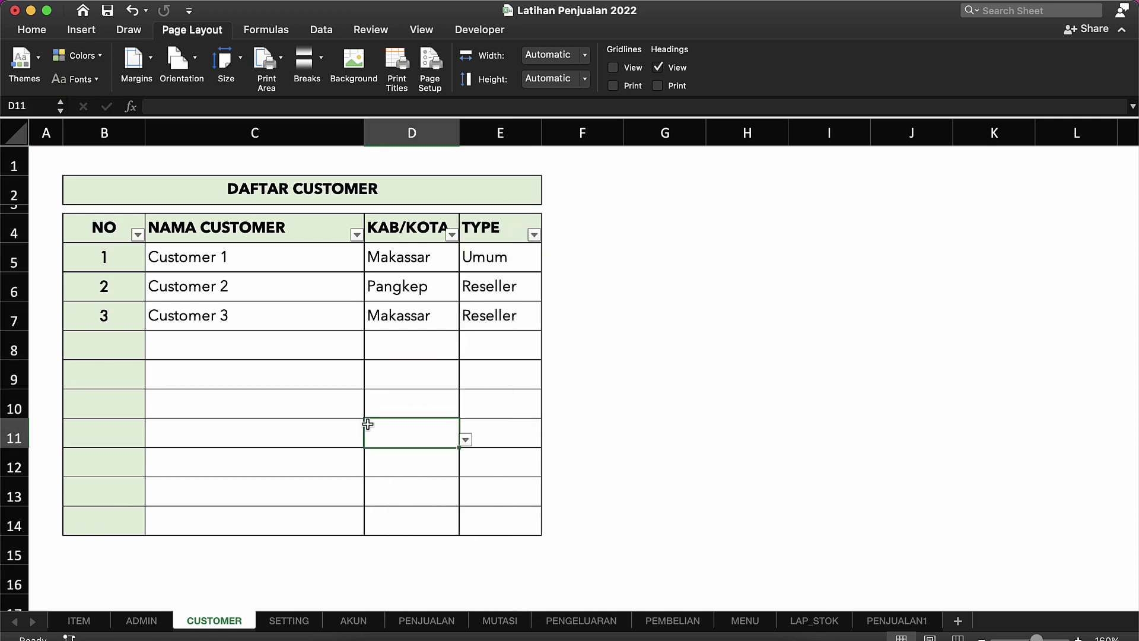
Compare the PENJUALAN1 report's columns and formulas with the LAP_PENJUALAN sheet in the reference workbook.
left_click(888, 621)
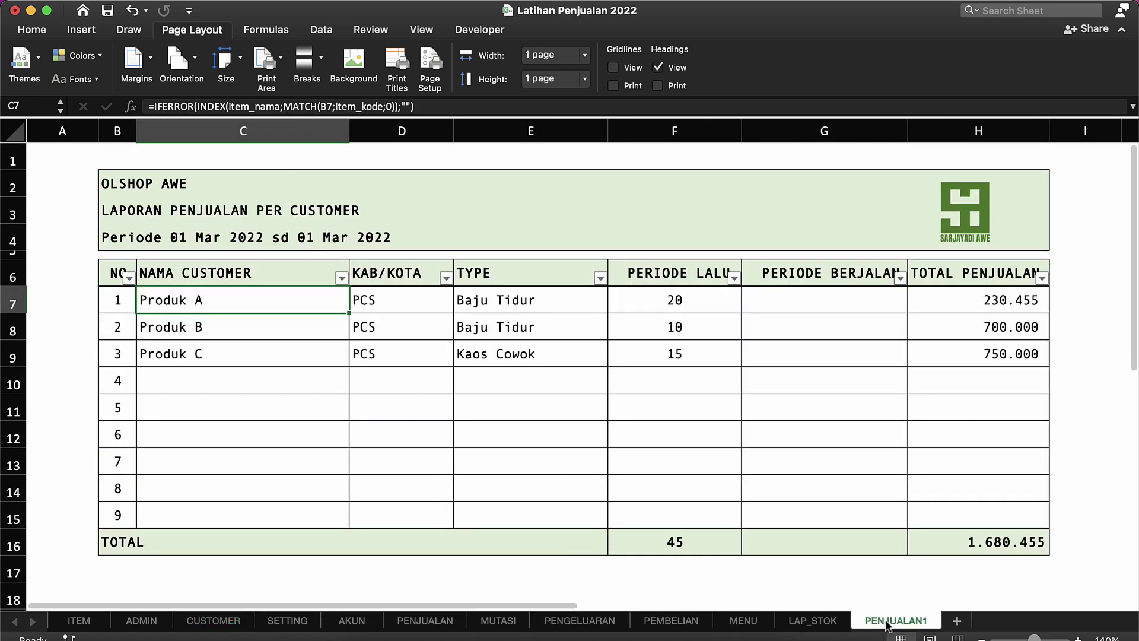
left_click(467, 505)
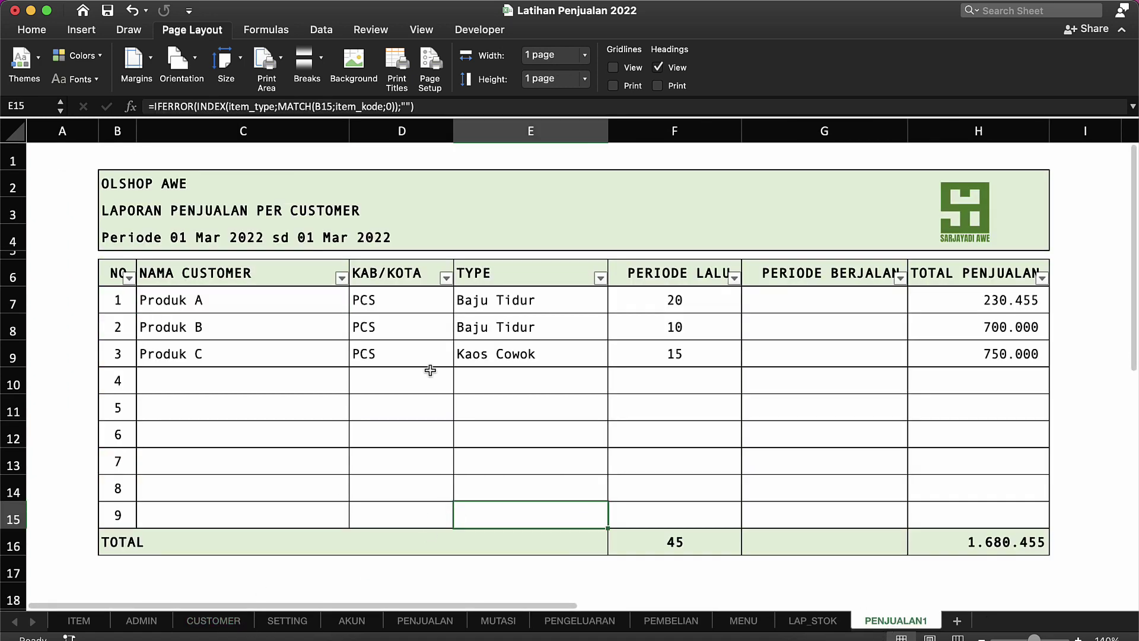
key("ctrl+Up")
left_click(714, 336)
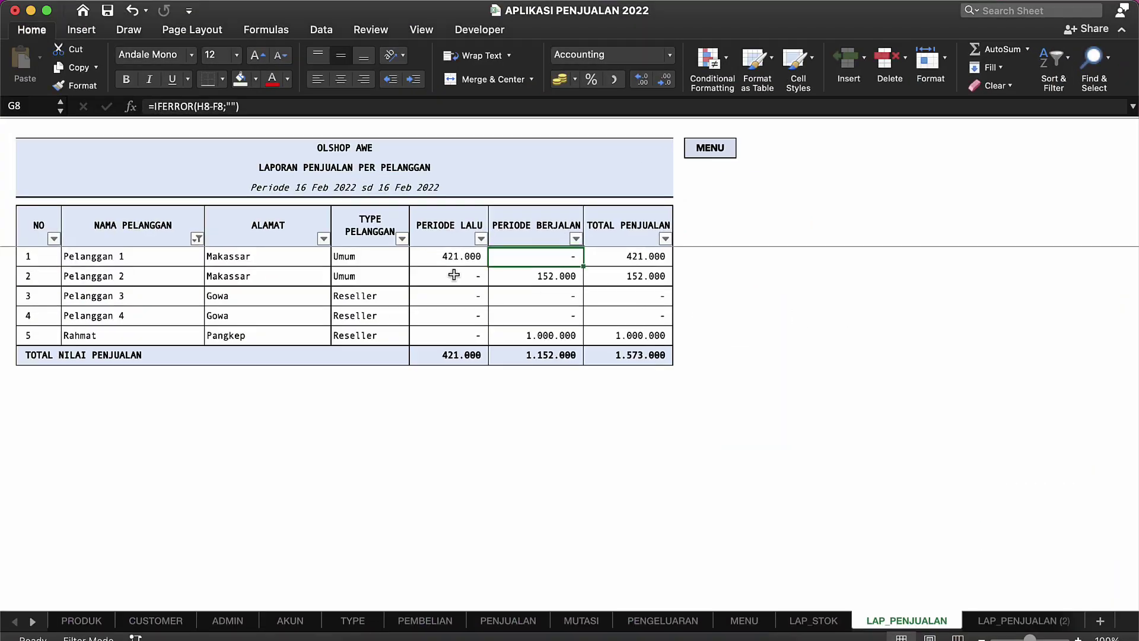
left_click(320, 276)
left_click(432, 296)
key("ctrl+Up")
left_click(873, 326)
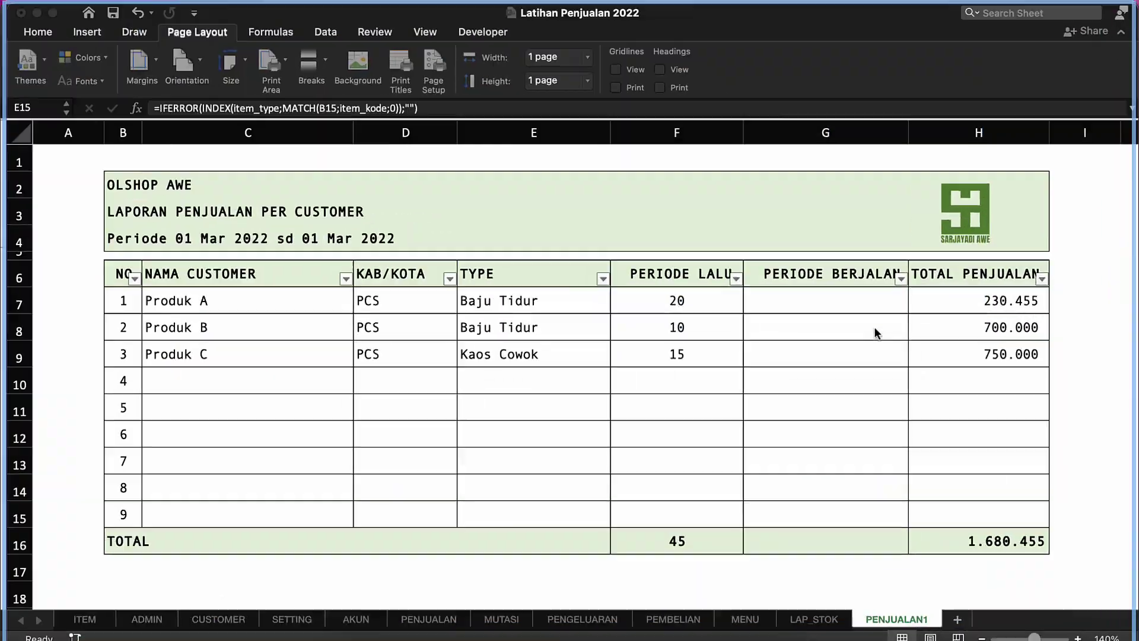
left_click(664, 296)
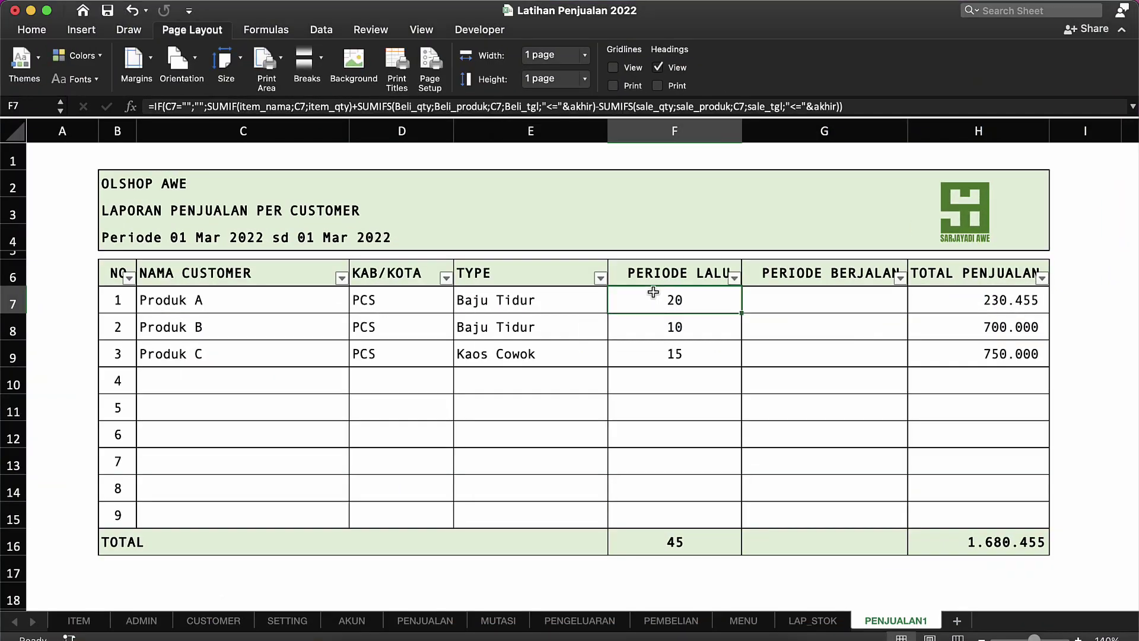
In the C7 formula on PENJUALAN1, replace the INDEX range item_nama with cust_kode.
double_click(223, 297)
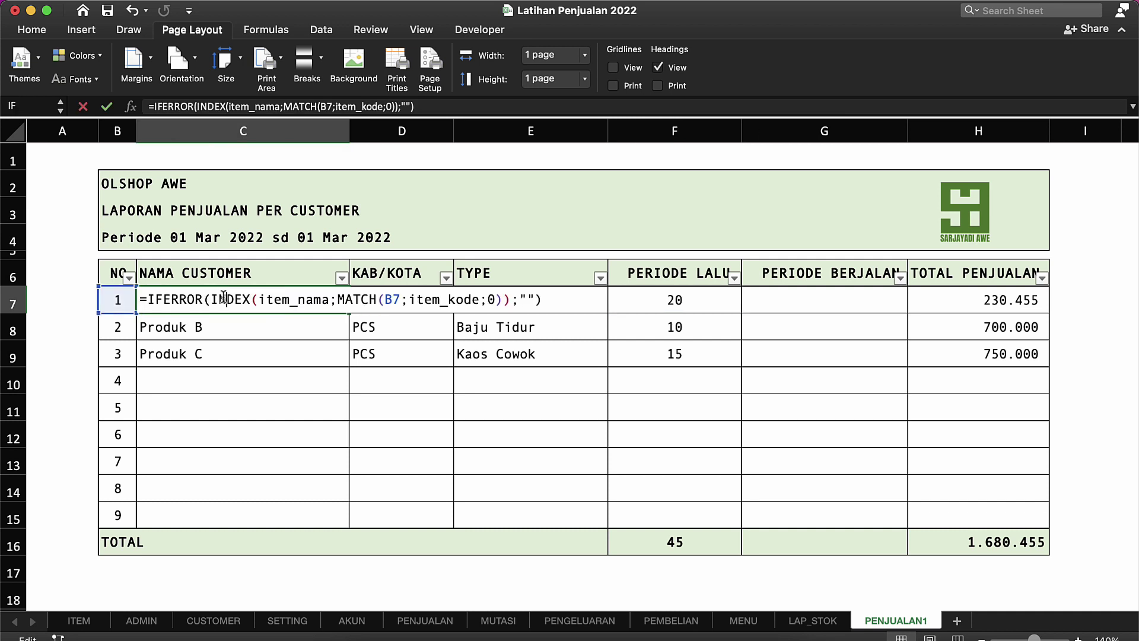
left_click(334, 299)
key("BackSpace")
key("BackSpace")
key("BackSpace")
key("BackSpace")
key("BackSpace")
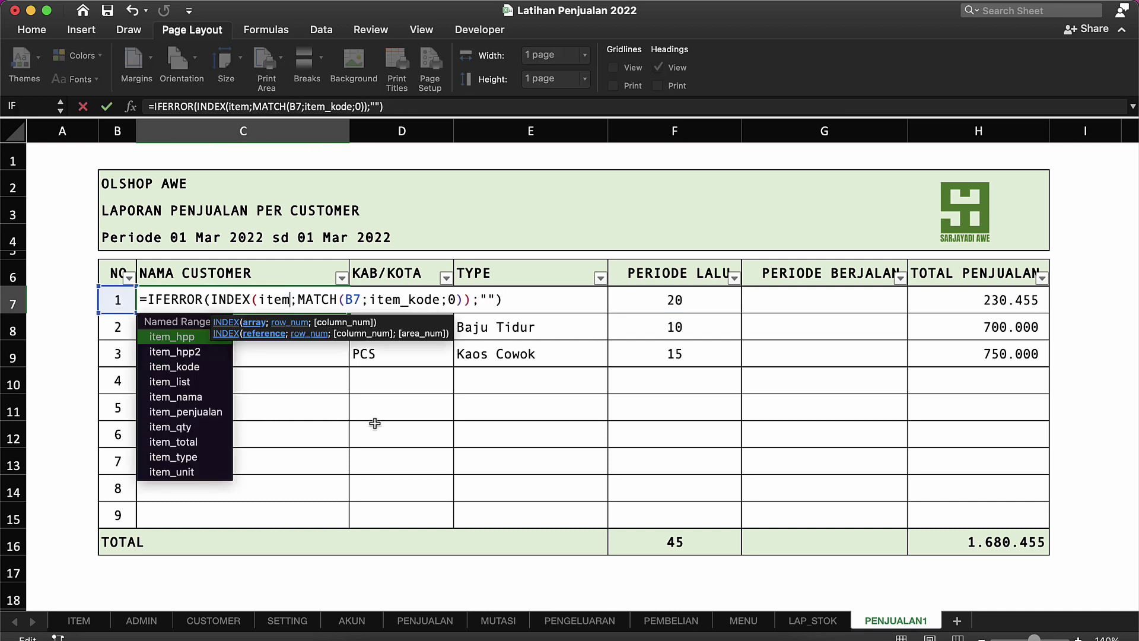
key("BackSpace")
key("BackSpace")
key("BackSpace")
key("BackSpace")
type("cust")
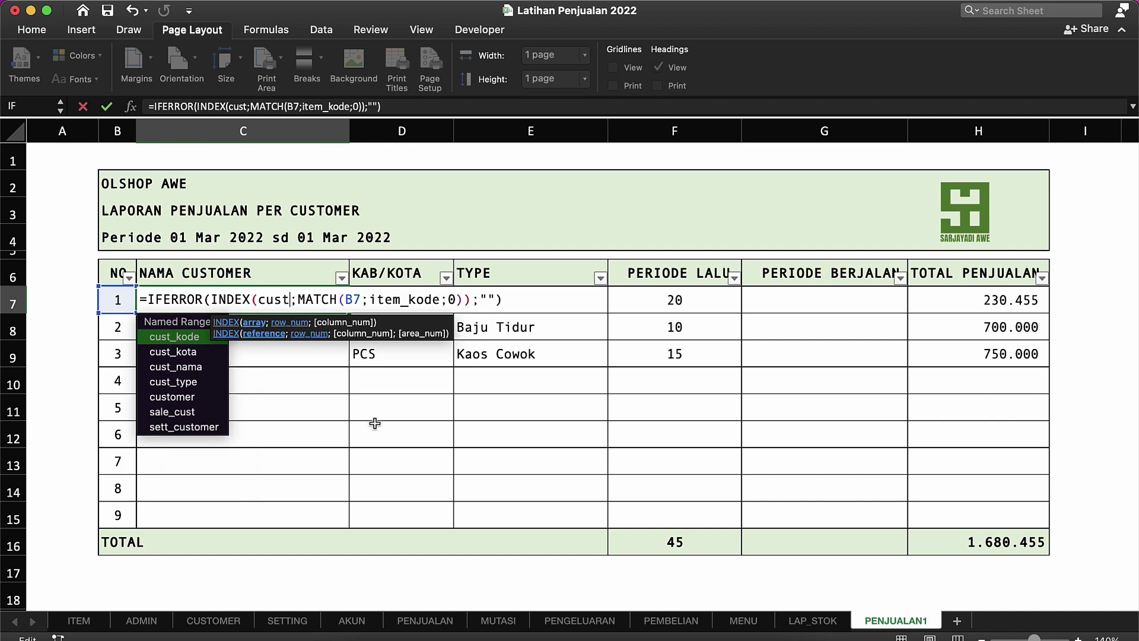
double_click(193, 337)
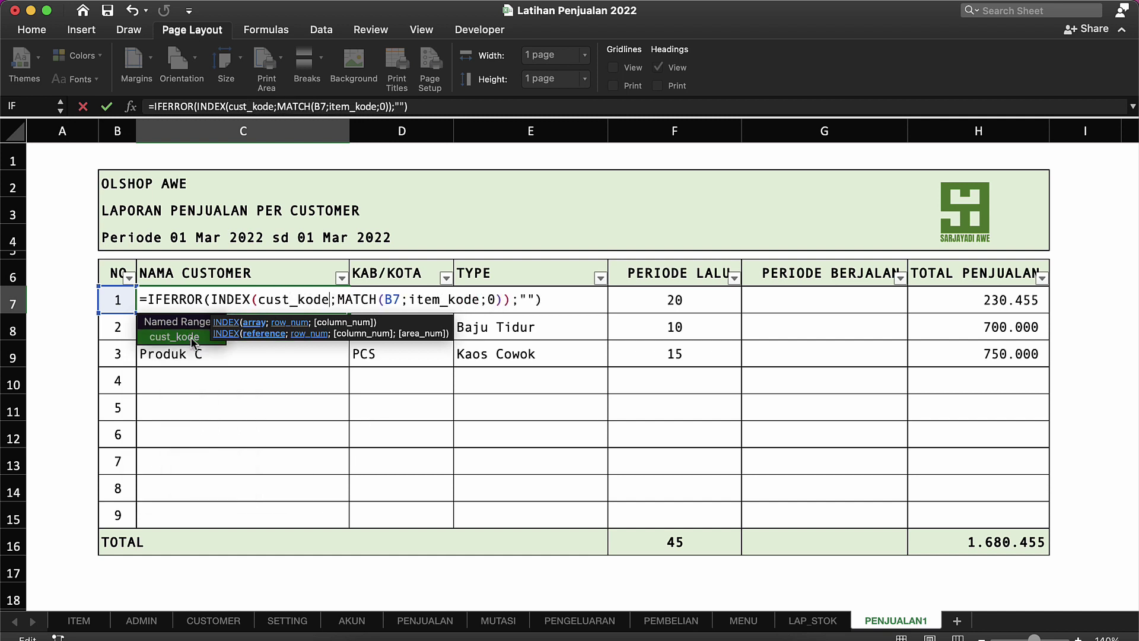
Replace the MATCH lookup range item_kode in the C7 formula with cust_kode.
left_click(480, 299)
key("BackSpace")
key("BackSpace")
key("BackSpace")
key("BackSpace")
key("BackSpace")
key("BackSpace")
key("BackSpace")
key("BackSpace")
key("BackSpace")
key("BackSpace")
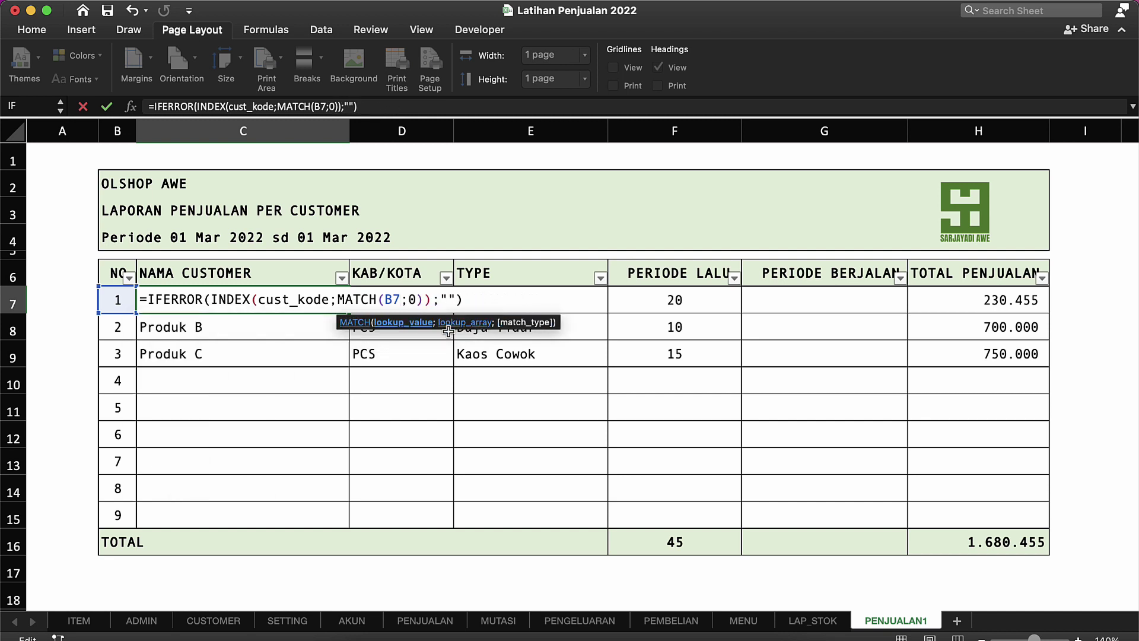
type(";cu")
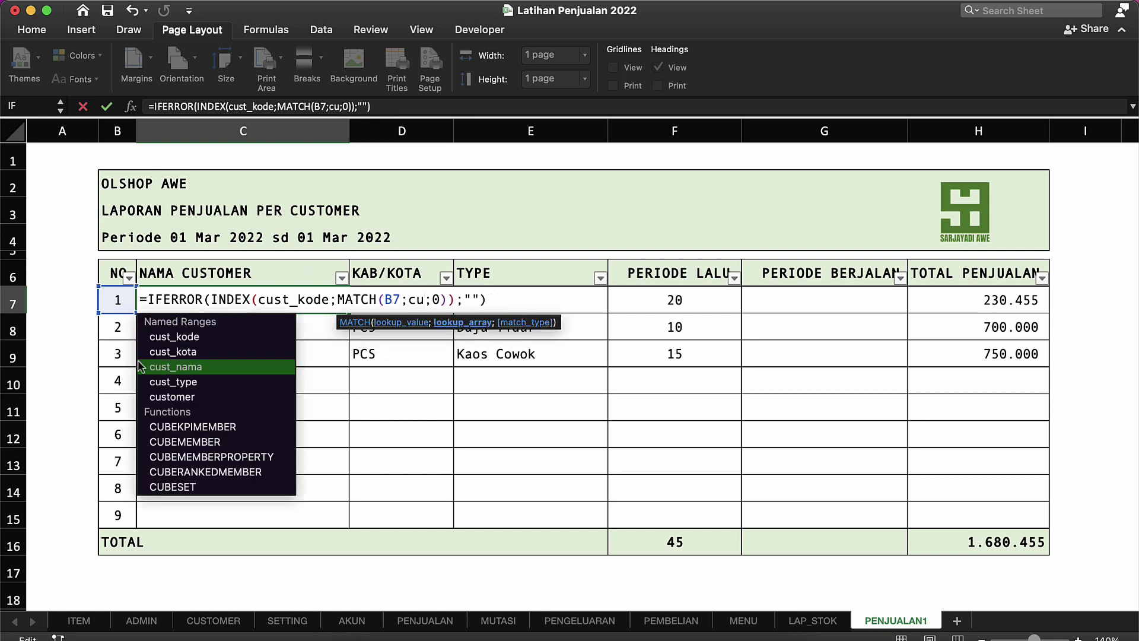
left_click(170, 336)
Change the INDEX range in the C7 formula to cust_nama and commit the formula.
left_click(329, 299)
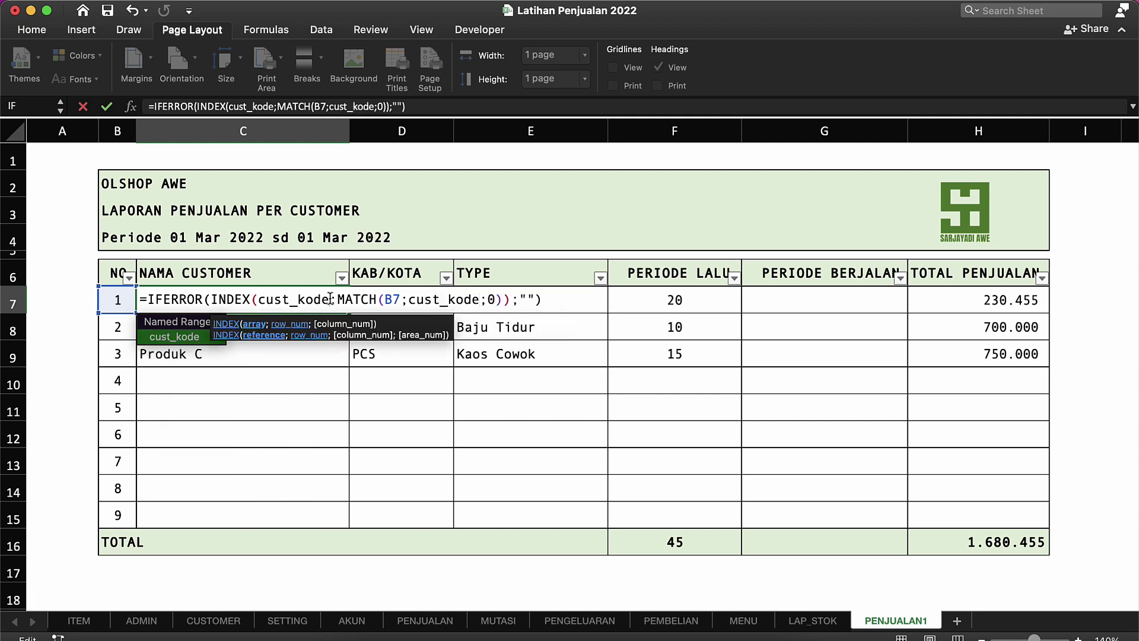
key("BackSpace")
key("BackSpace")
key("BackSpace")
key("BackSpace")
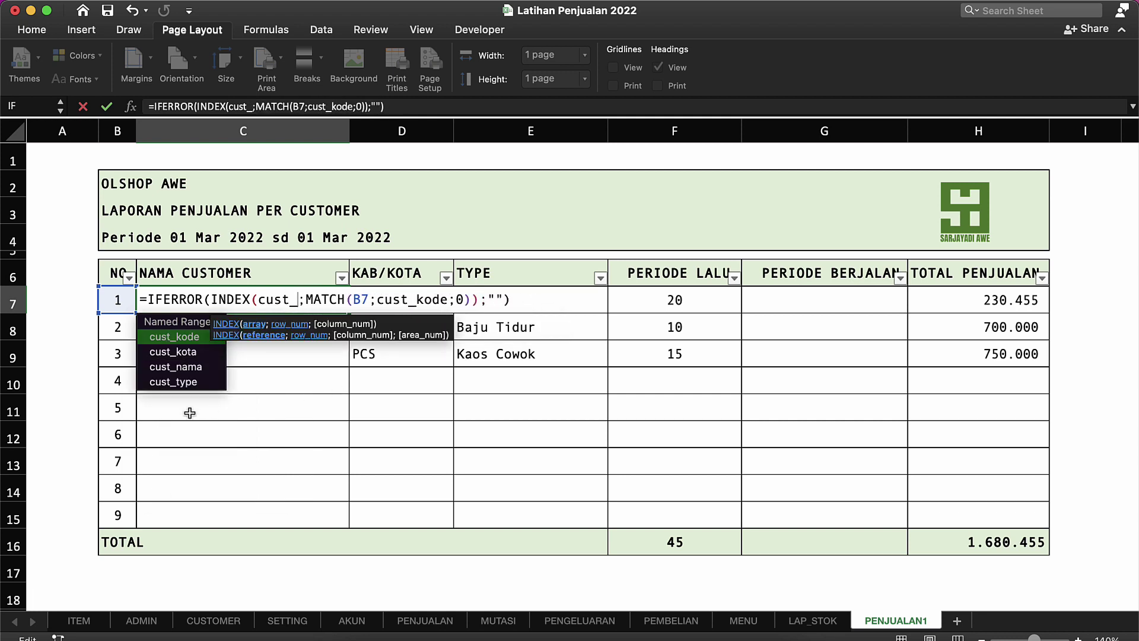
left_click(184, 366)
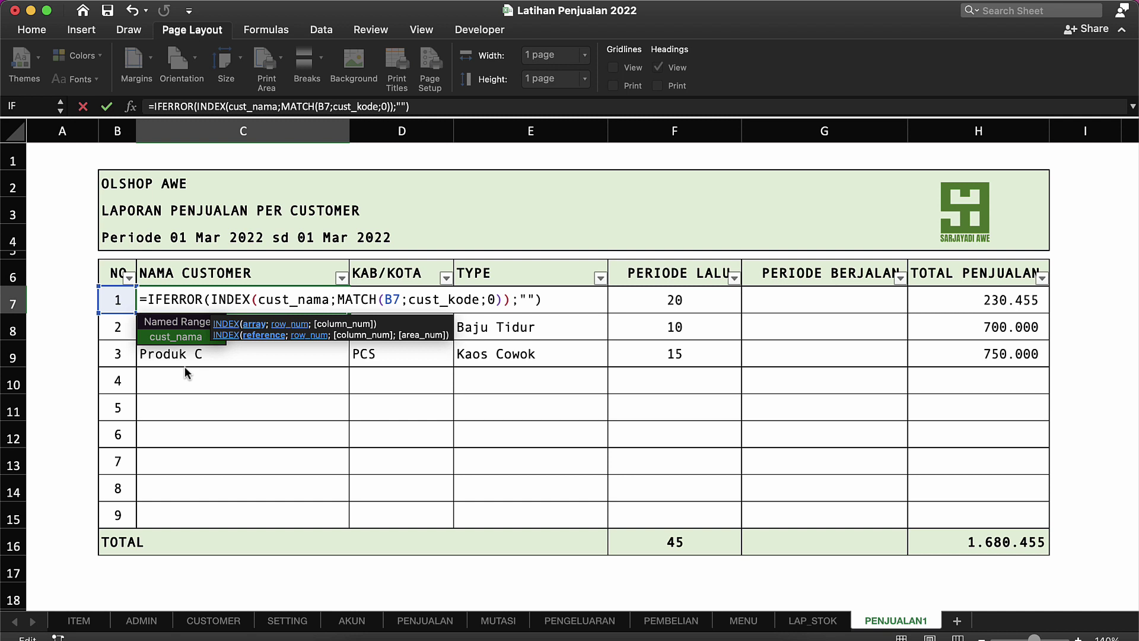
key("ctrl+Return")
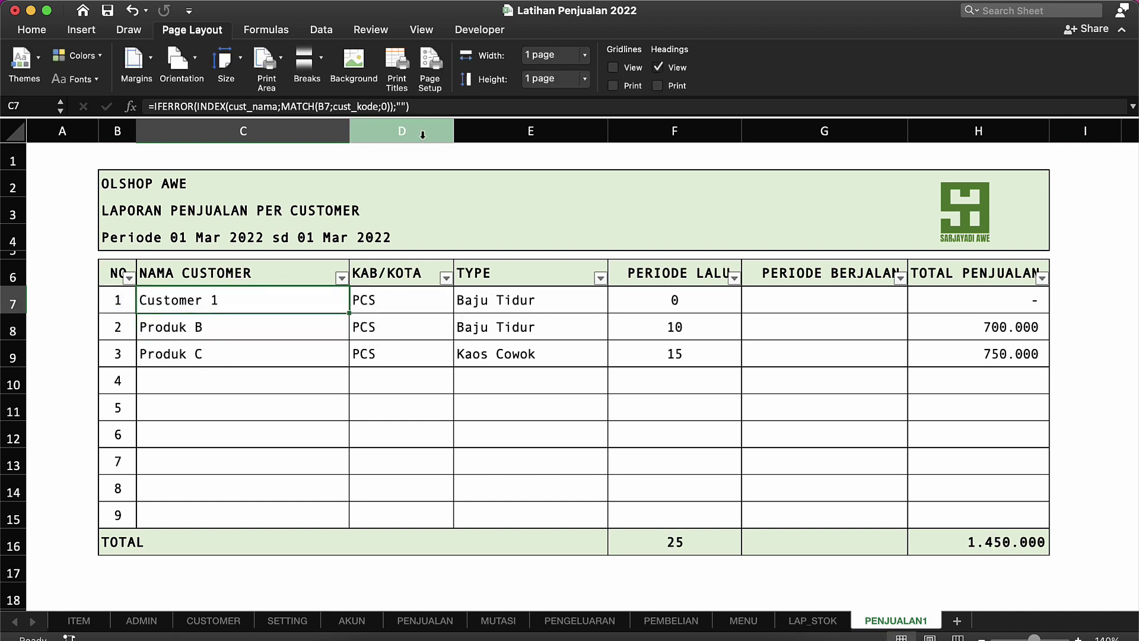
Copy the C7 formula as text and paste it unchanged into D7 under KAB/KOTA.
left_click_drag(418, 106, 148, 97)
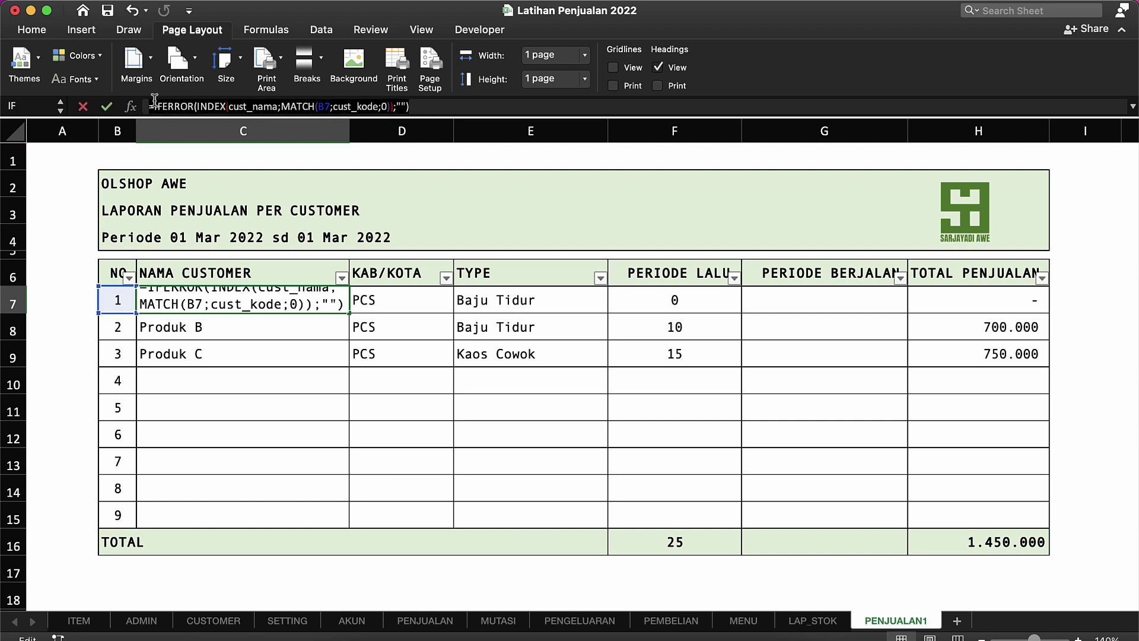
right_click(161, 105)
left_click(204, 133)
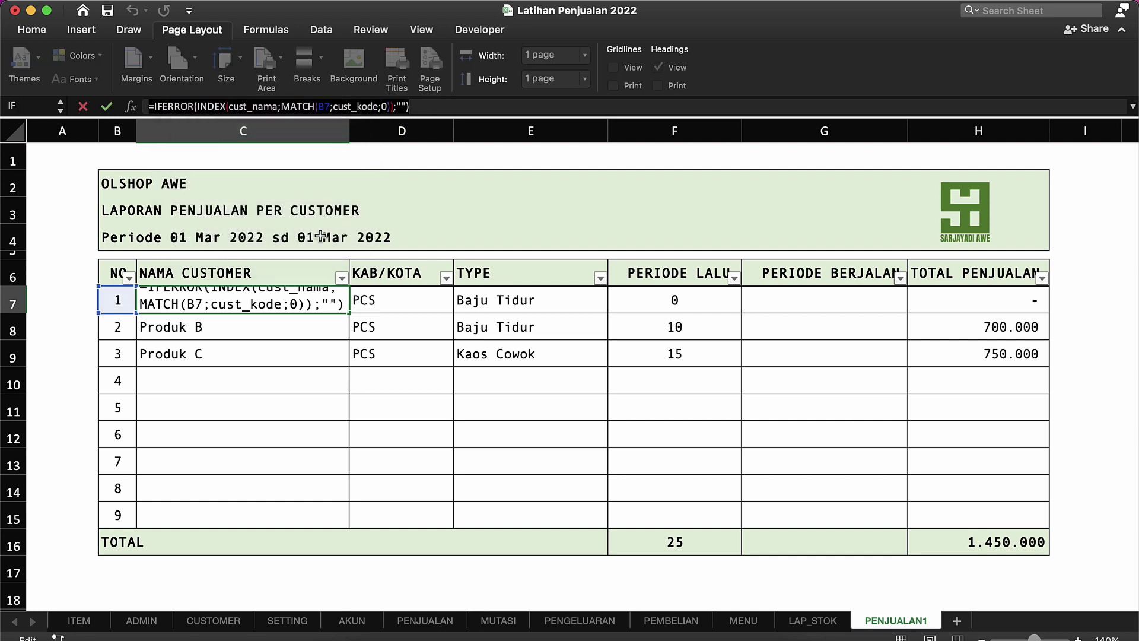
key("Return")
key("Up")
key("Right")
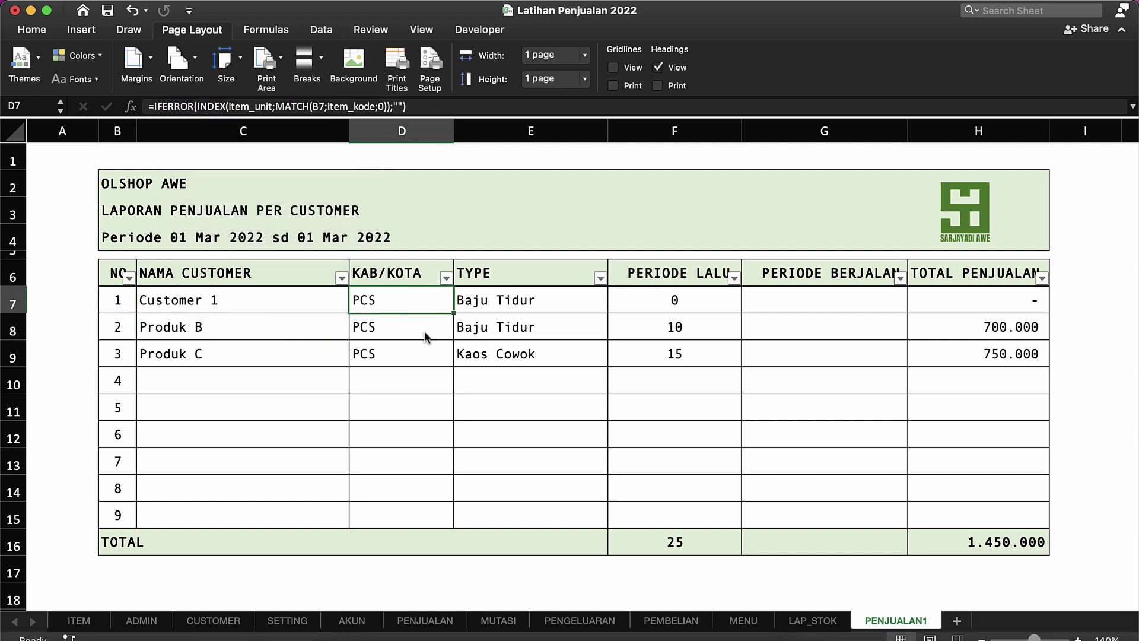
double_click(419, 299)
key("Return")
left_click(388, 301)
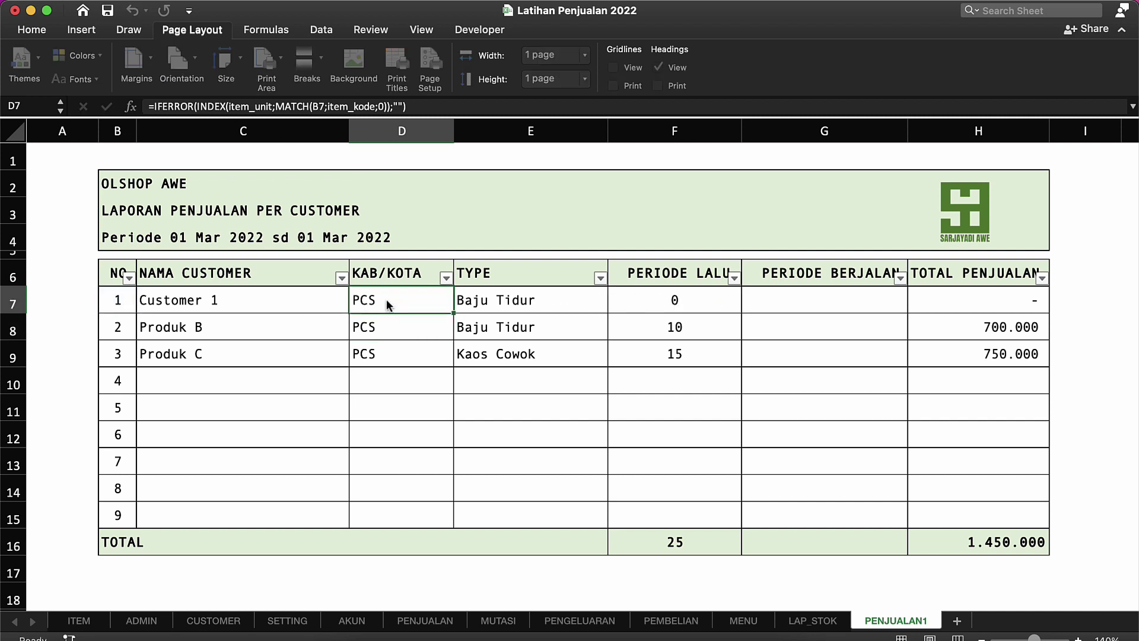
key("super+v")
Change the INDEX range in the D7 formula from cust_nama to cust_kota.
double_click(406, 298)
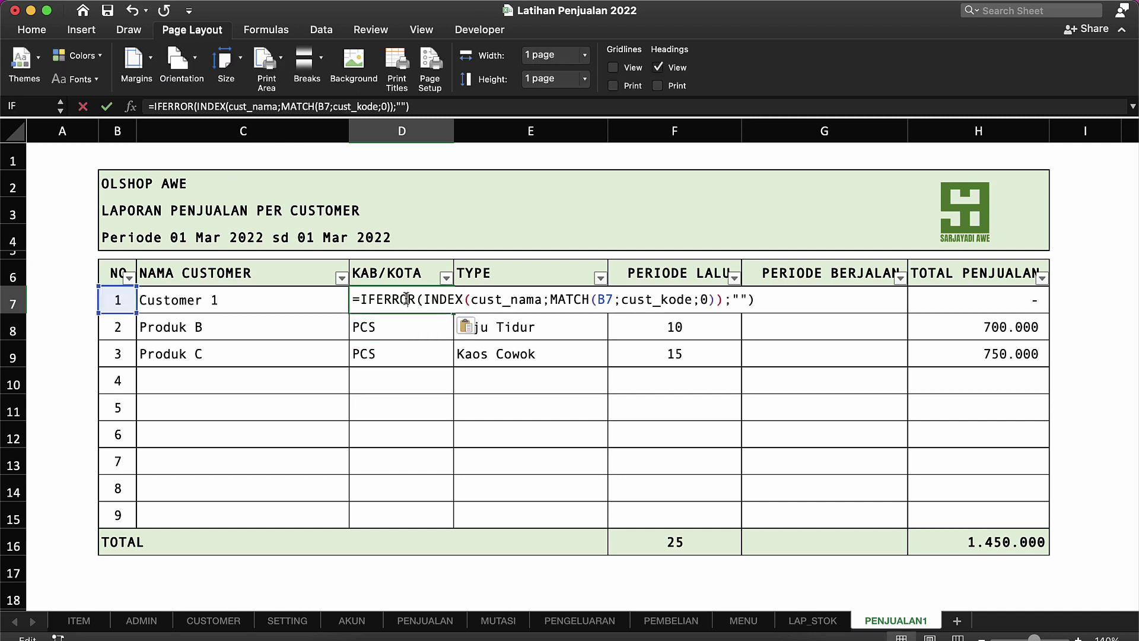
left_click(541, 301)
key("BackSpace")
key("BackSpace")
key("BackSpace")
key("BackSpace")
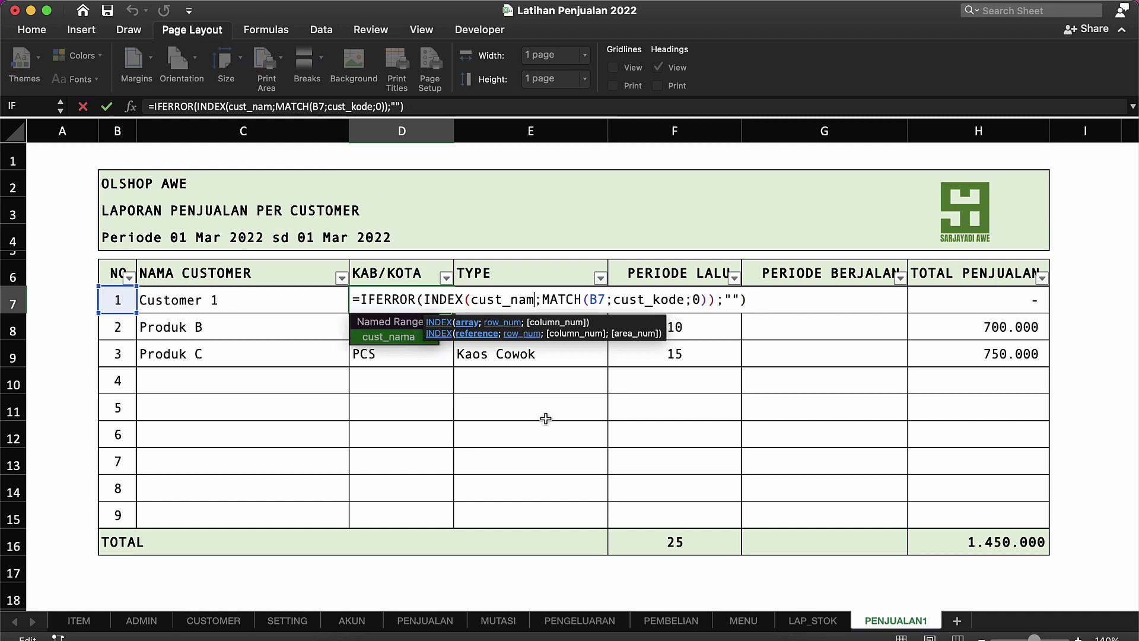
type("ko")
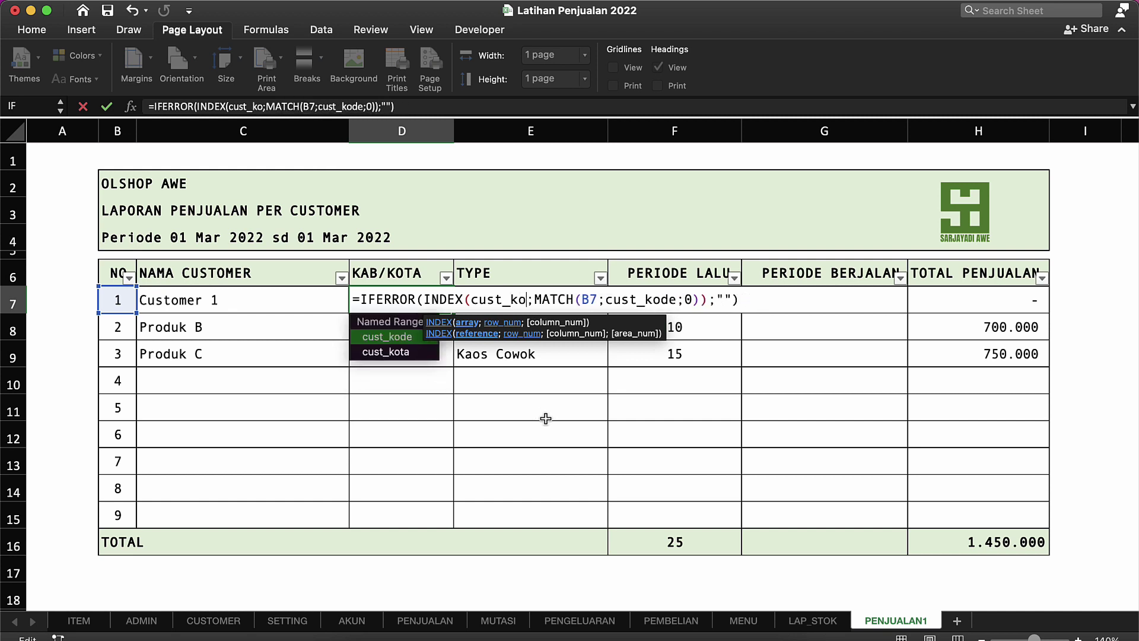
type("de")
key("BackSpace")
key("BackSpace")
type("ta")
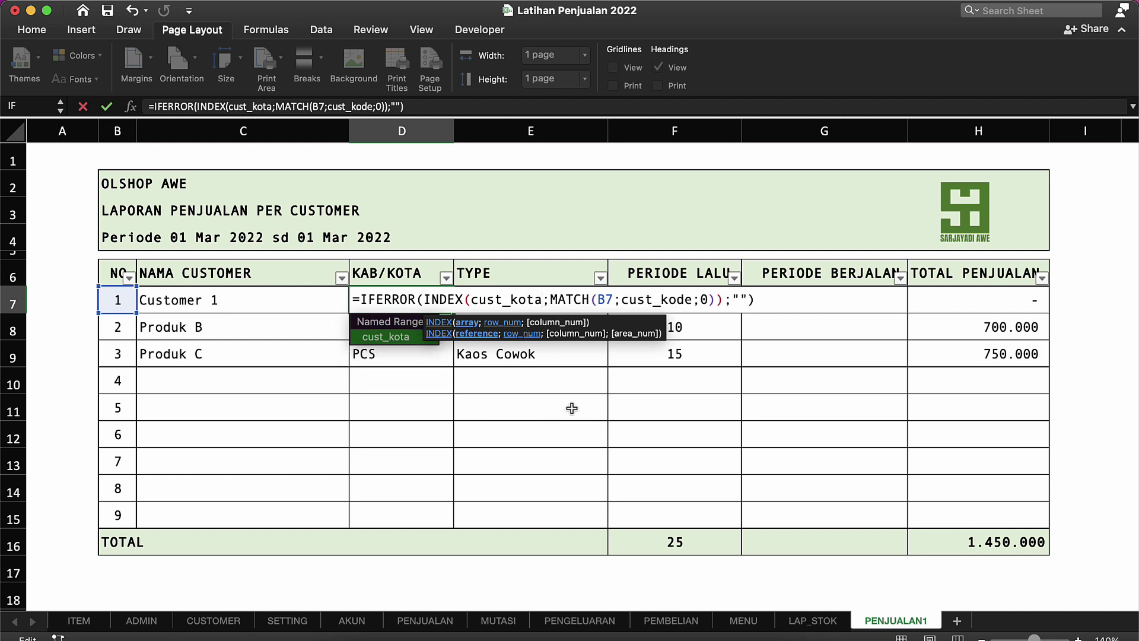
left_click(404, 341)
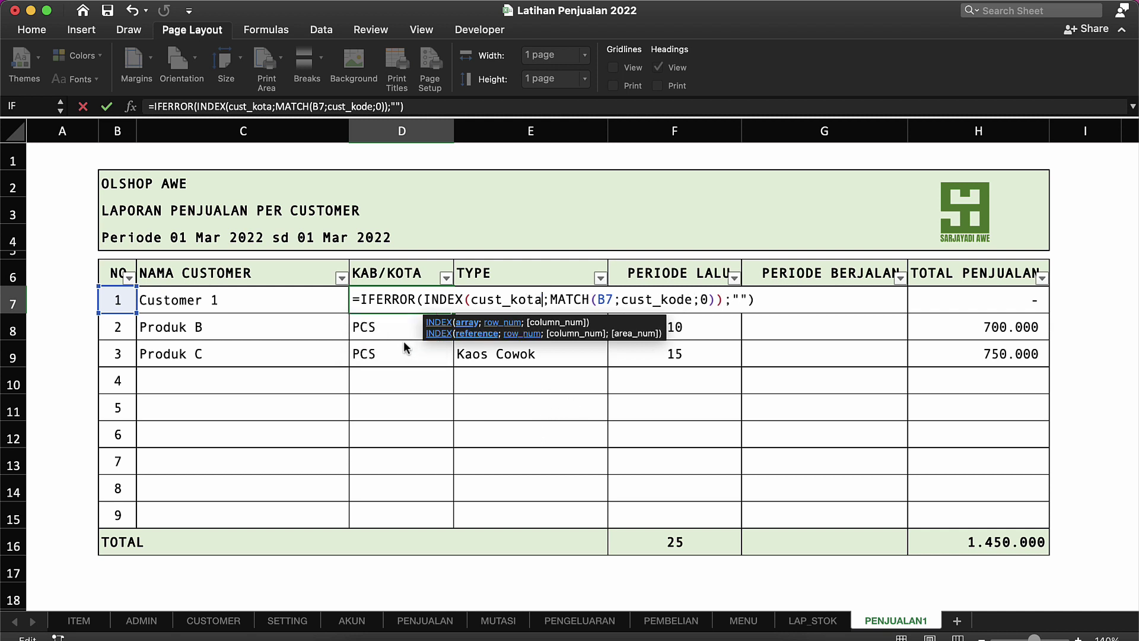
key("Return")
Paste the same lookup formula into E7 under TYPE and change its INDEX range to cust_type.
key("Up")
key("Right")
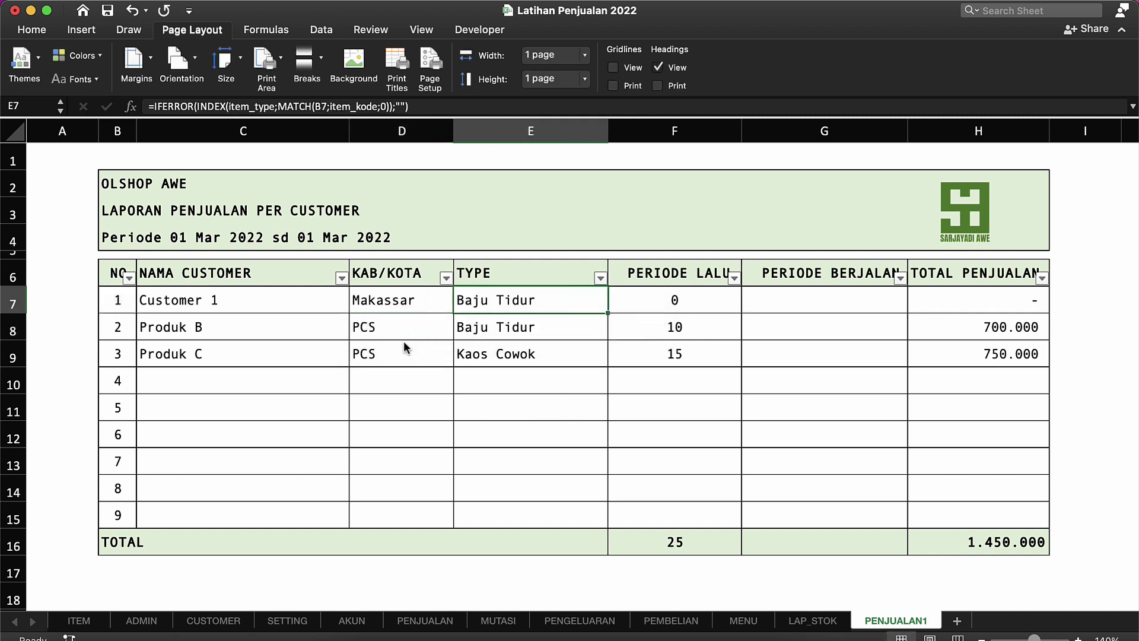
key("super+v")
double_click(528, 299)
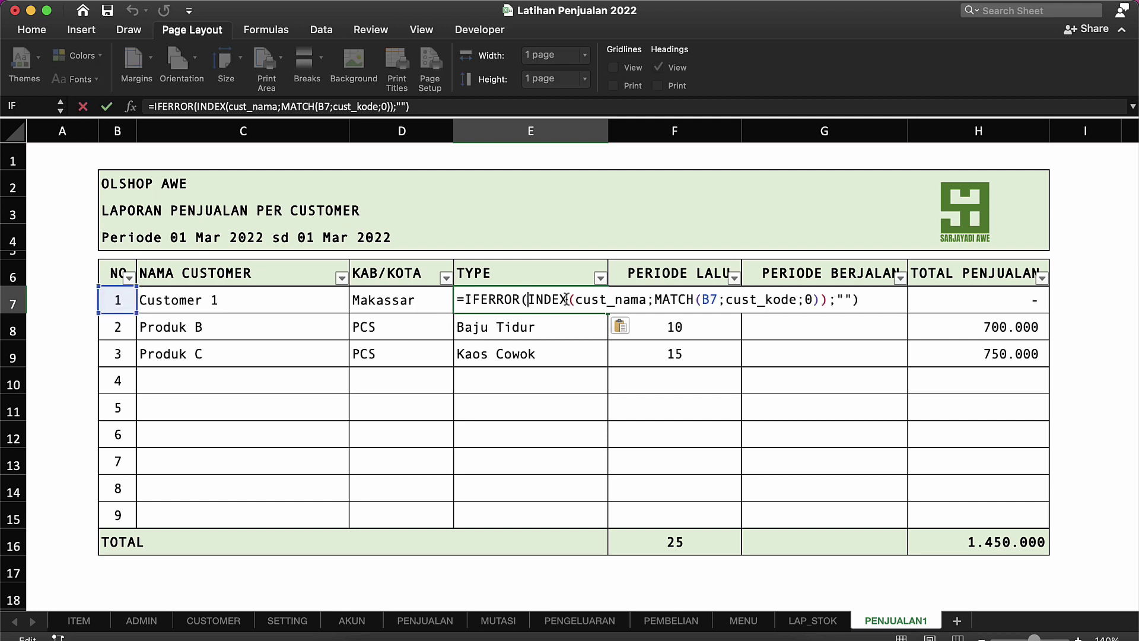
left_click(645, 298)
key("BackSpace")
key("BackSpace")
key("BackSpace")
key("BackSpace")
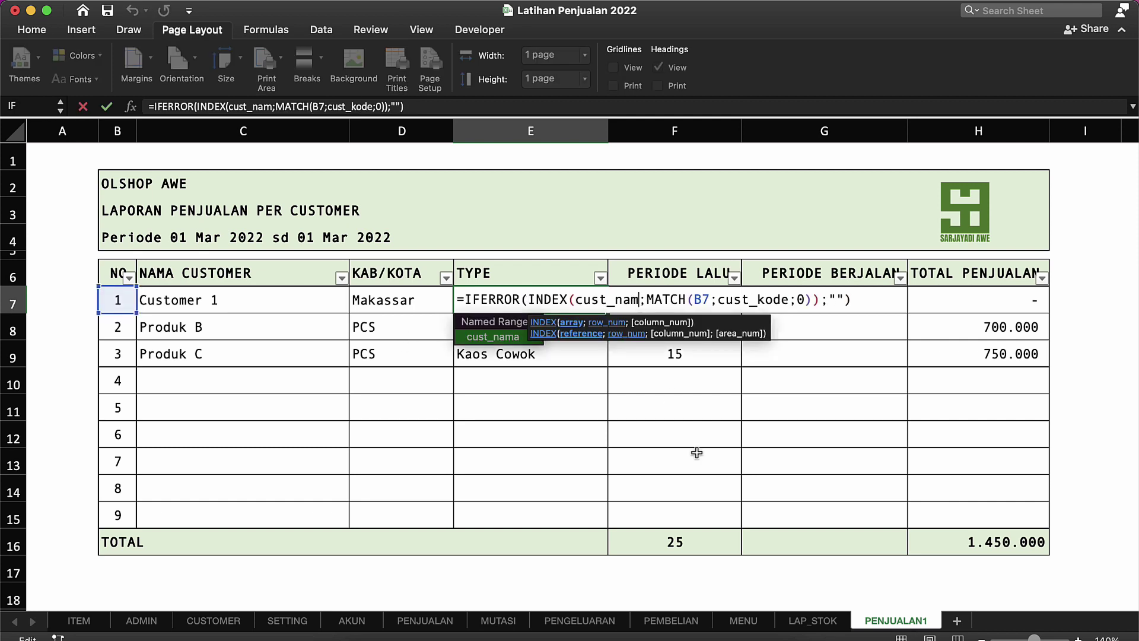
type("ty")
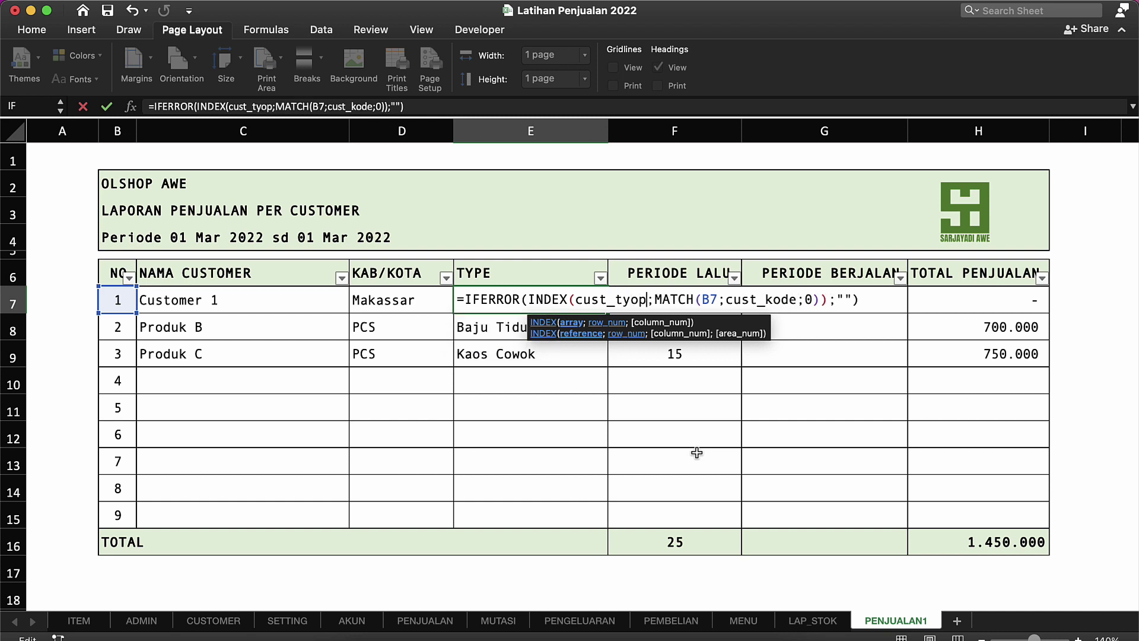
type("pe")
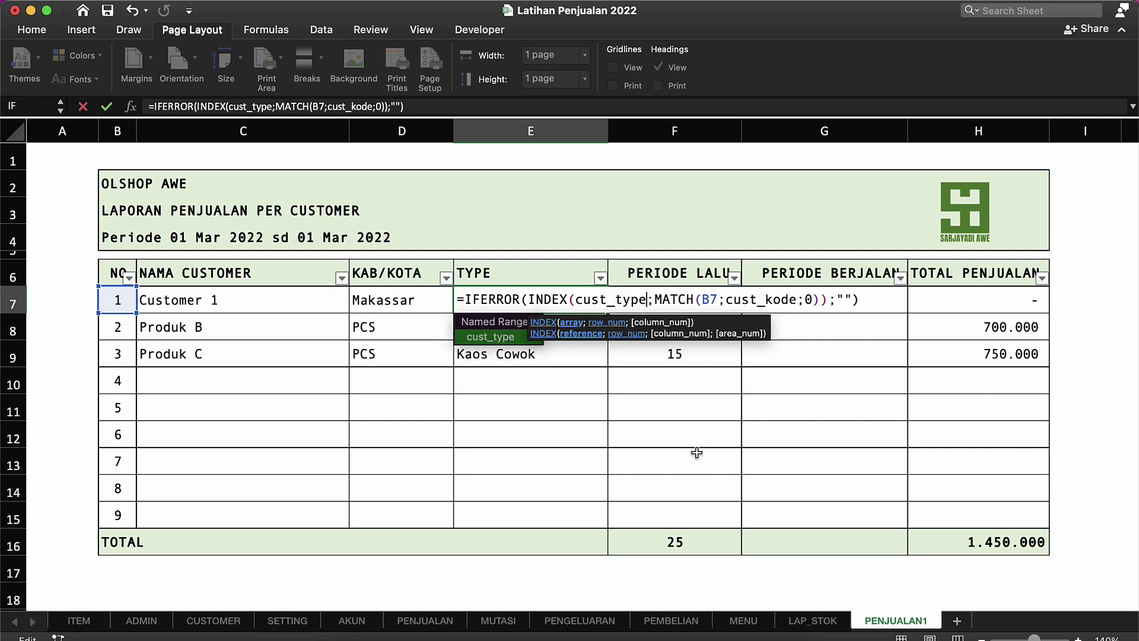
key("Return")
Commit the E7 formula and copy the three customer lookup formulas in C7:E7.
key("Up")
key("Left")
key("shift+Right")
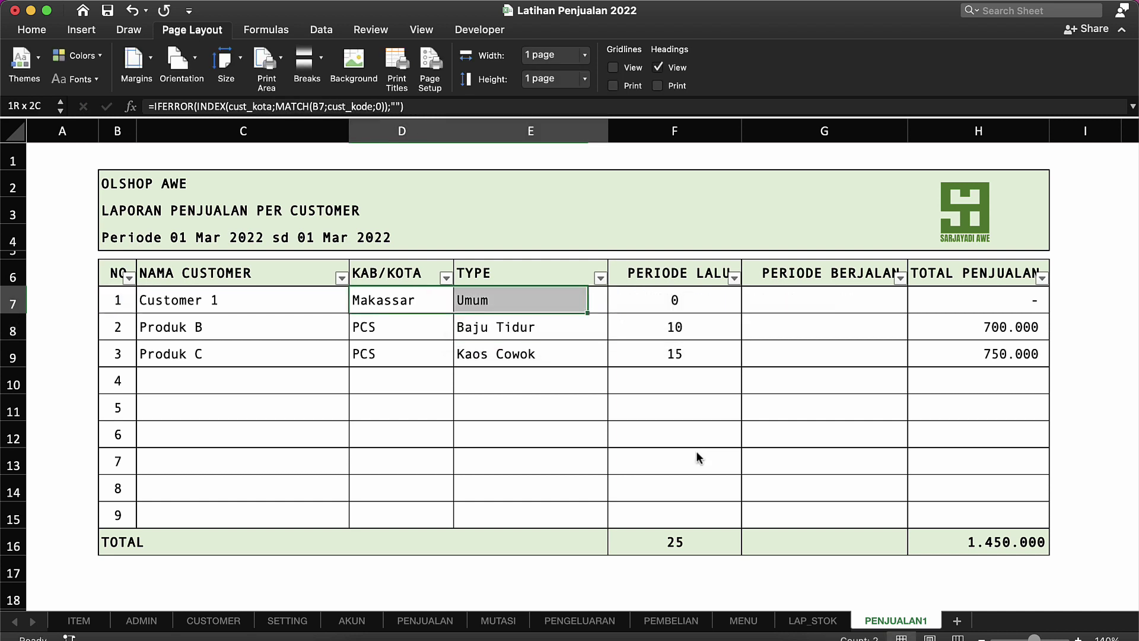
key("Left")
key("shift+Right")
key("shift+Right")
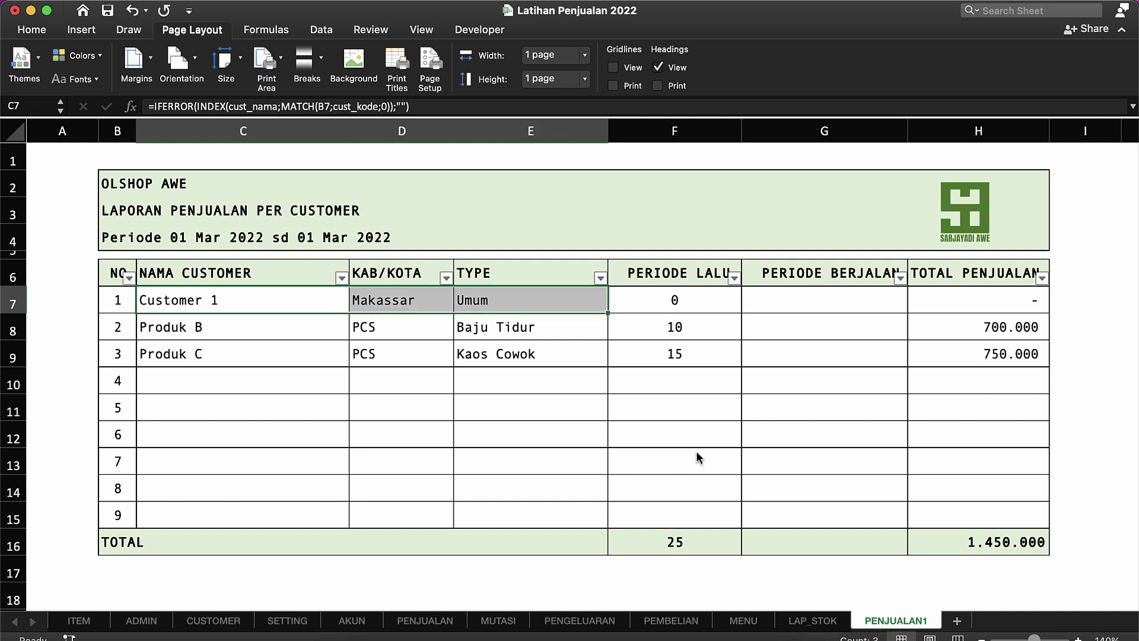
key("super+c")
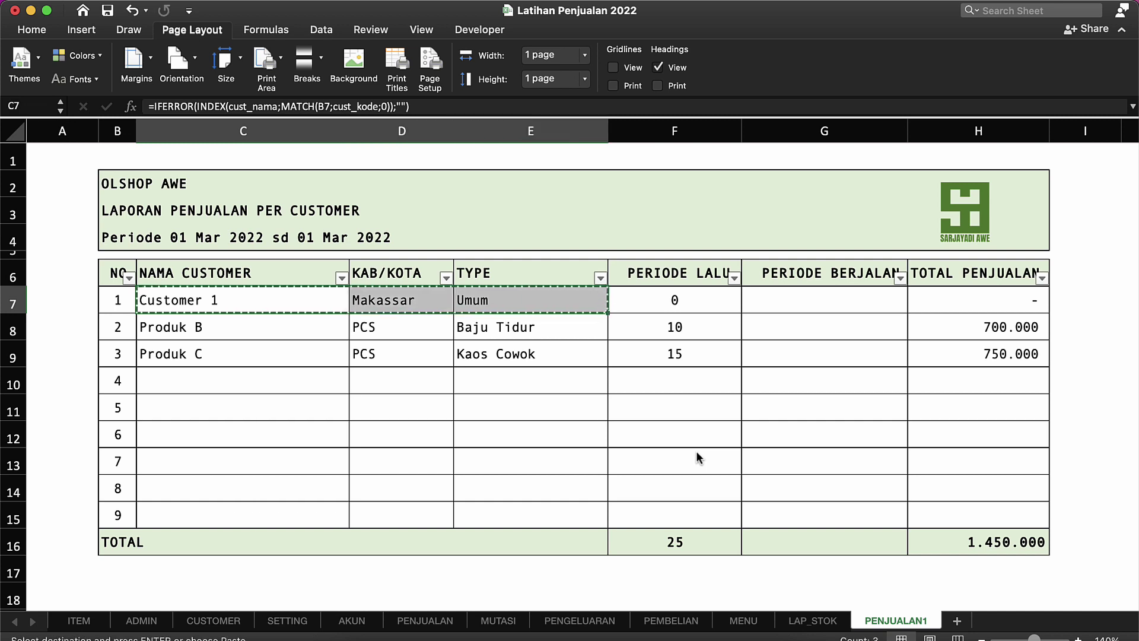
Paste the copied lookup formulas into rows 8 to 15 of the NAMA CUSTOMER, KAB/KOTA and TYPE columns.
key("Down")
key("shift+Down")
key("shift+Down")
key("shift+Down")
key("shift+Down")
key("shift+Down")
key("shift+Down")
key("shift+Down")
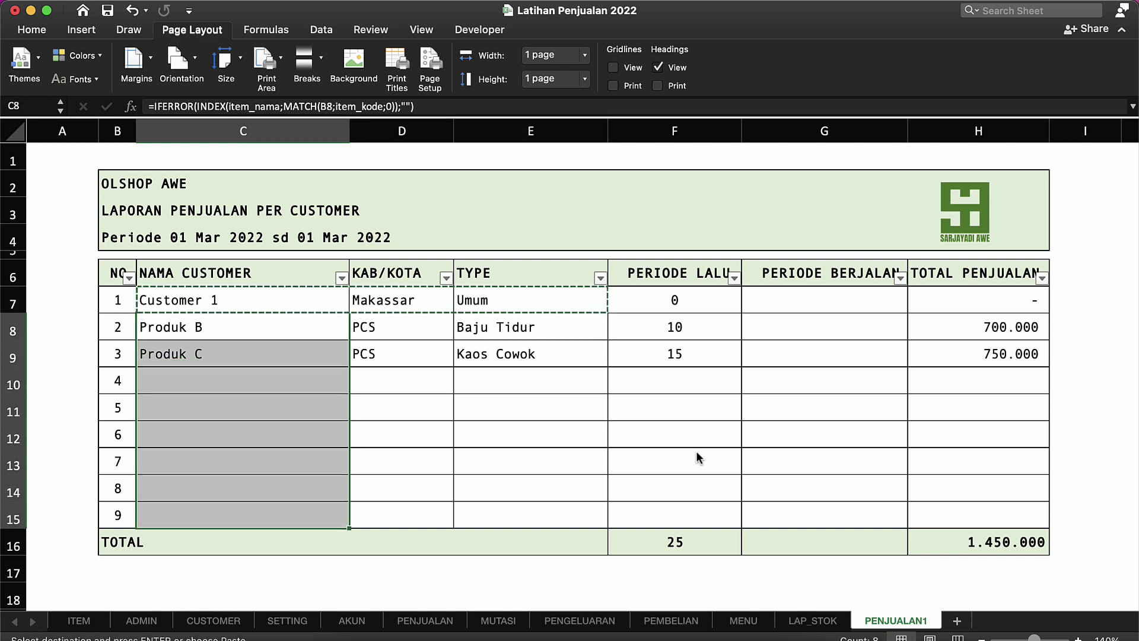
key("super+v")
left_click(531, 383)
key("Escape")
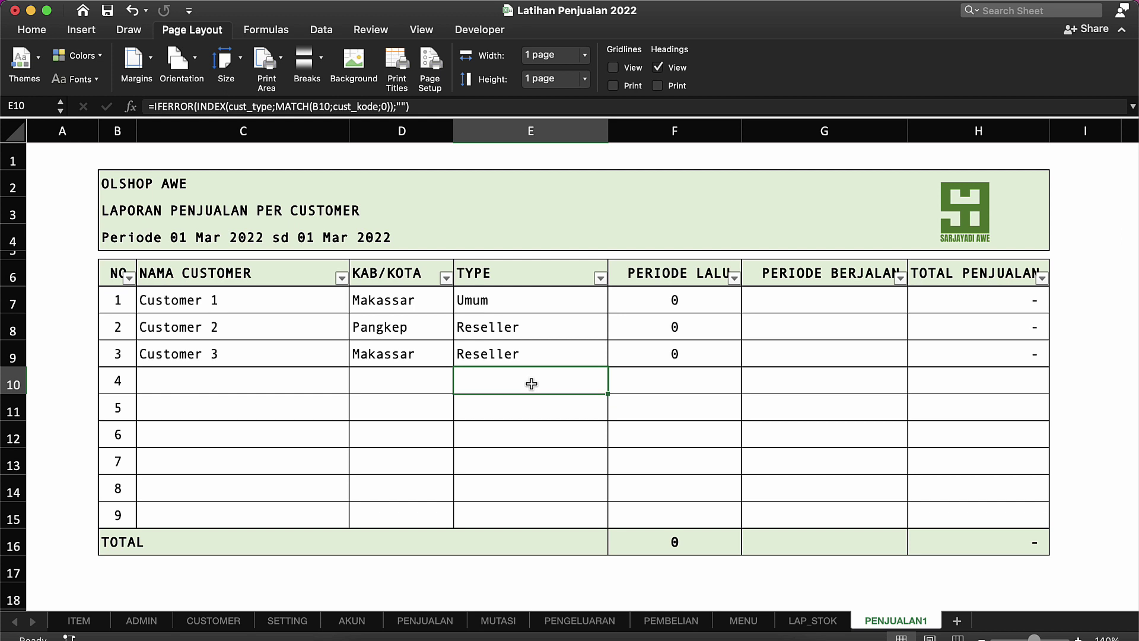
Examine the PERIODE LALU cell F7 and the report's period line in row 4.
left_click(641, 291)
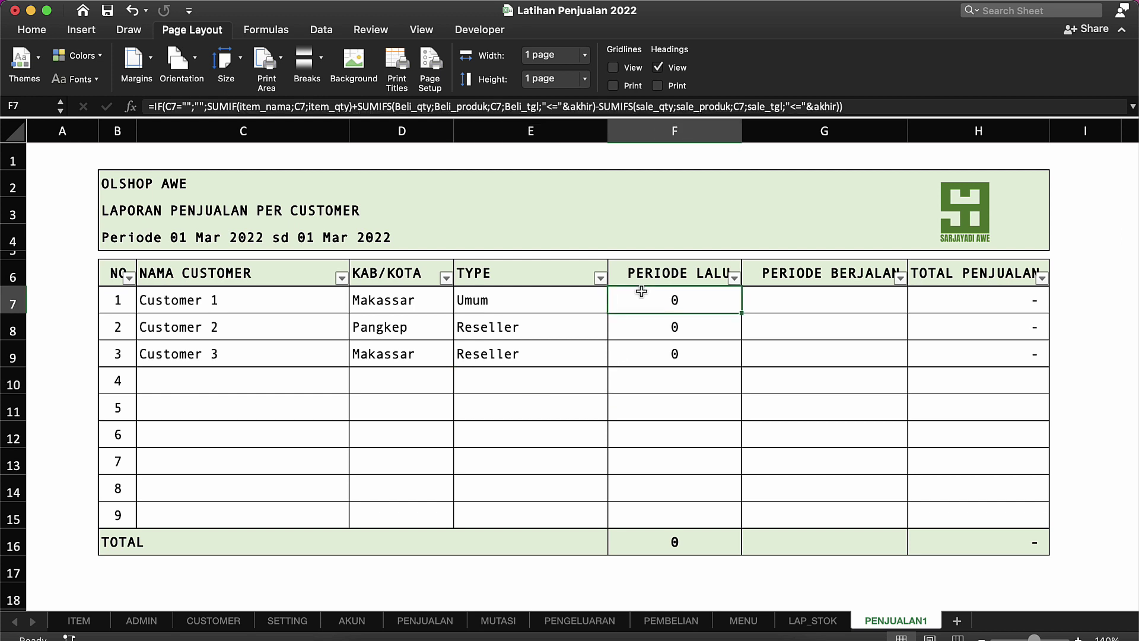
left_click(674, 274)
left_click(675, 299)
left_click(176, 242)
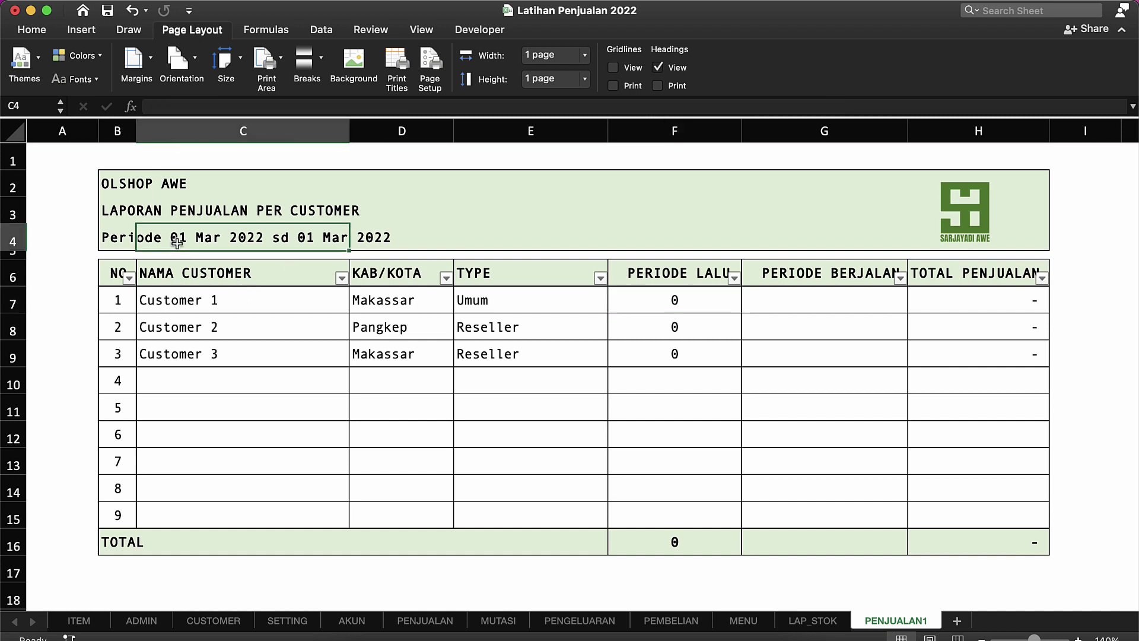
left_click(120, 238)
left_click(189, 233)
left_click(125, 240)
left_click(176, 238)
left_click(659, 284)
left_click(660, 297)
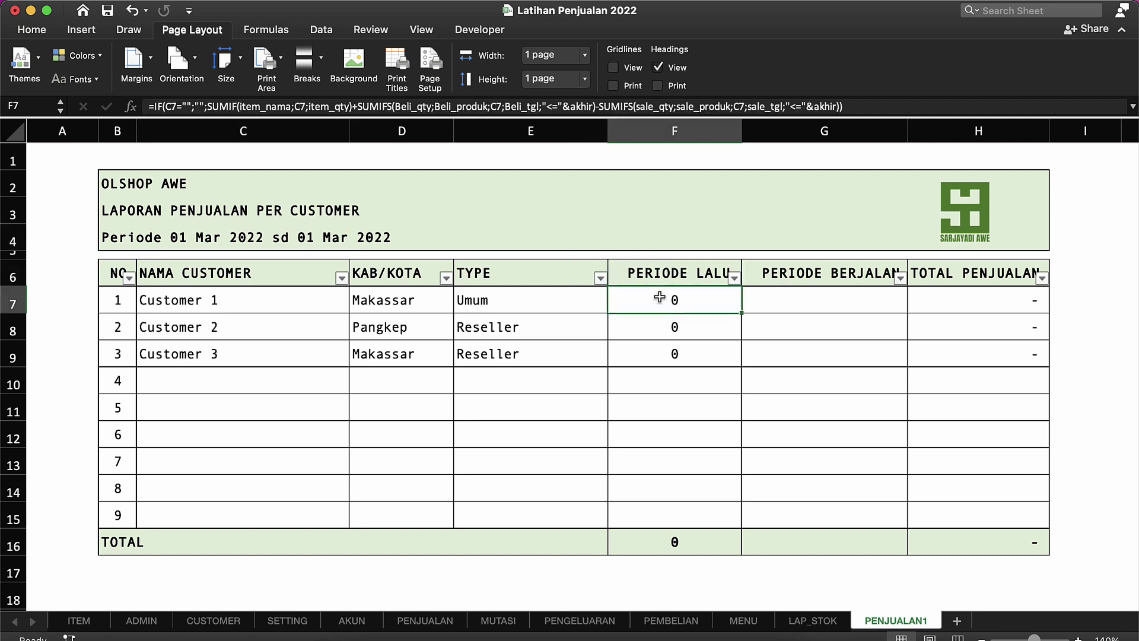
type("=")
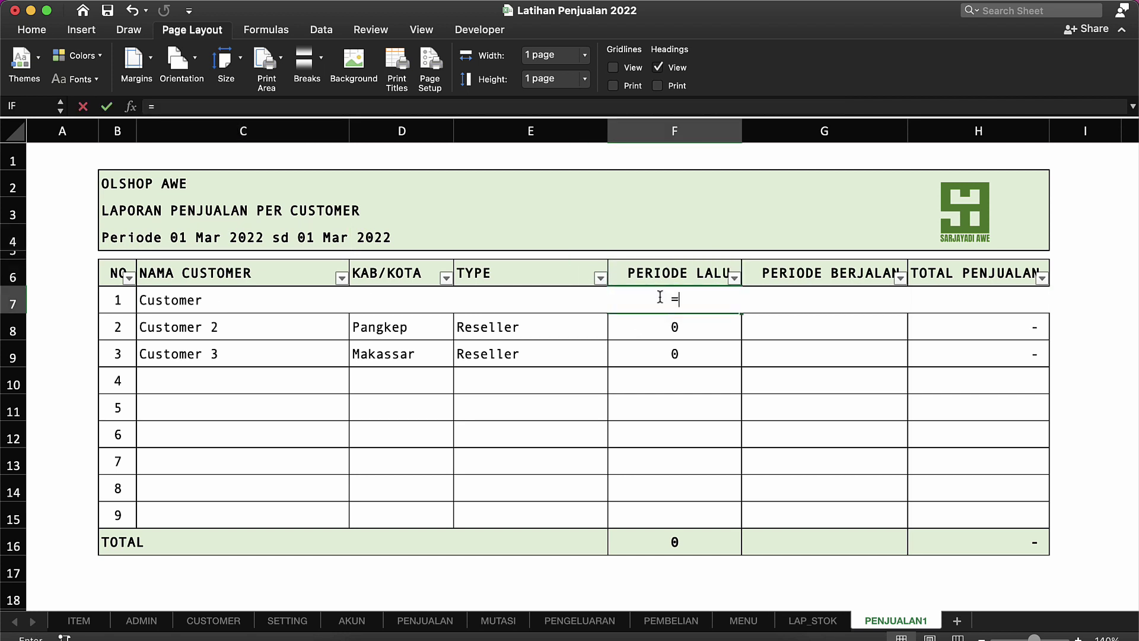
type("sumif")
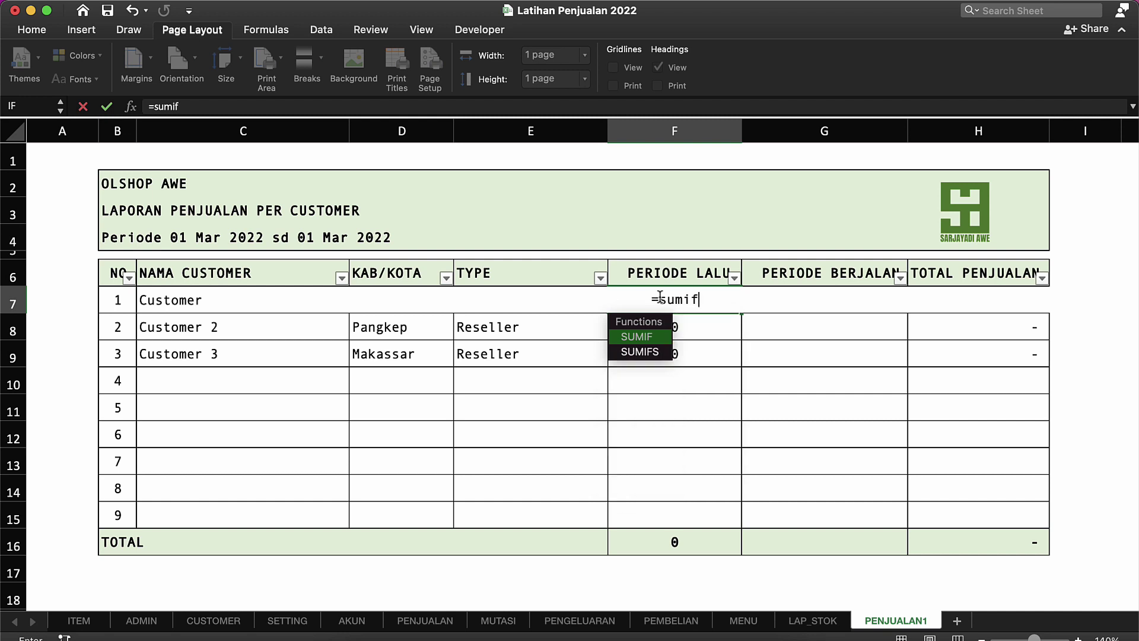
key("Tab")
key("BackSpace")
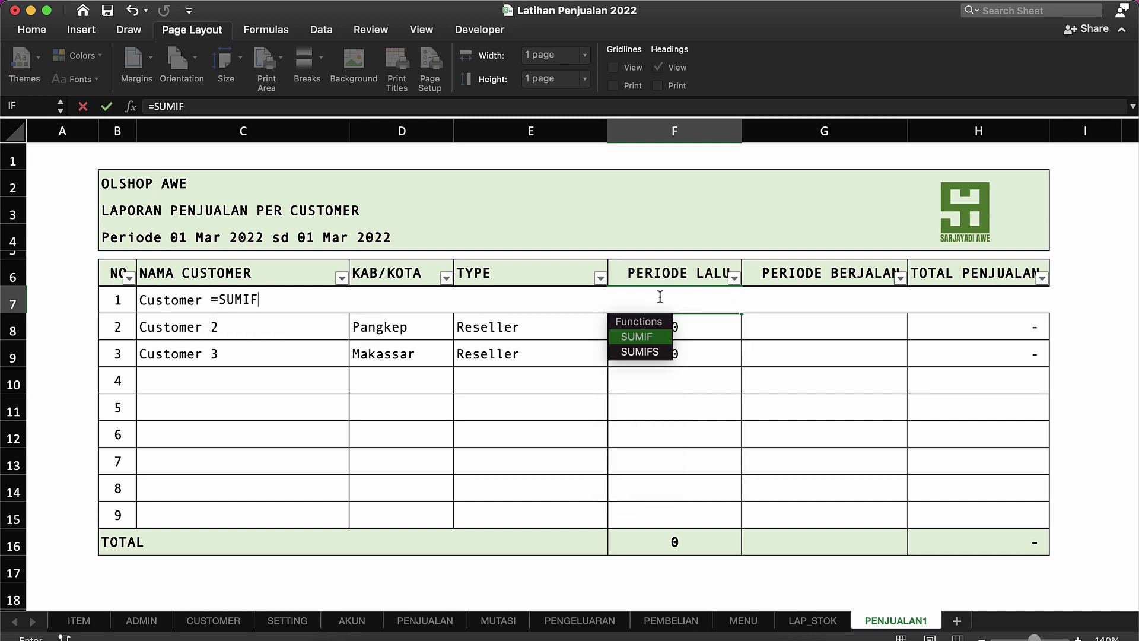
type("s")
key("Tab")
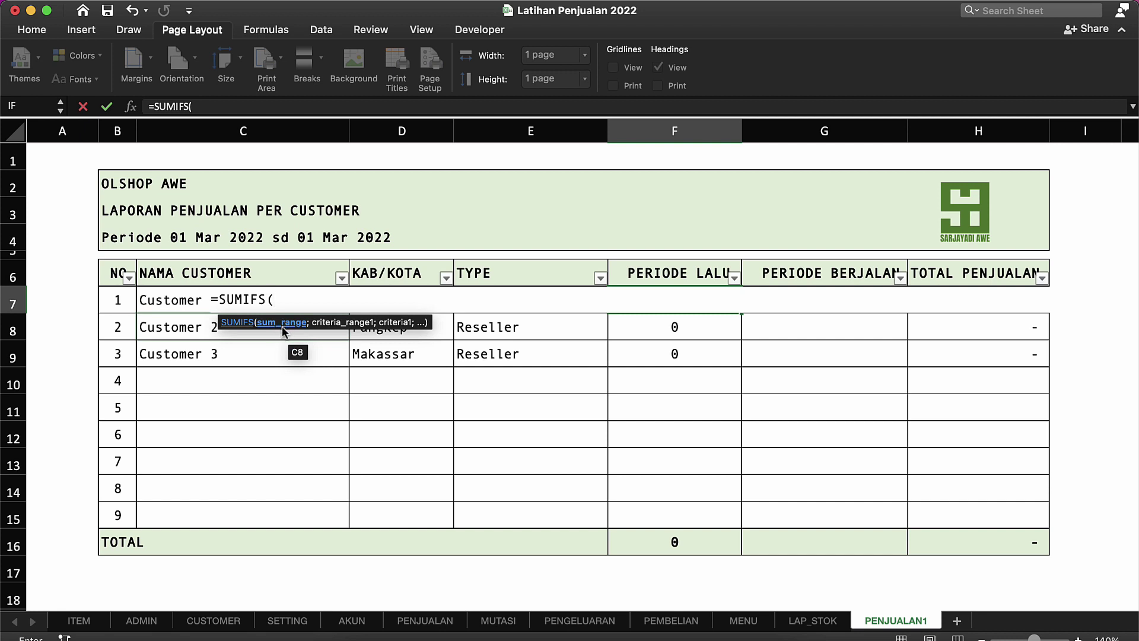
key("Escape")
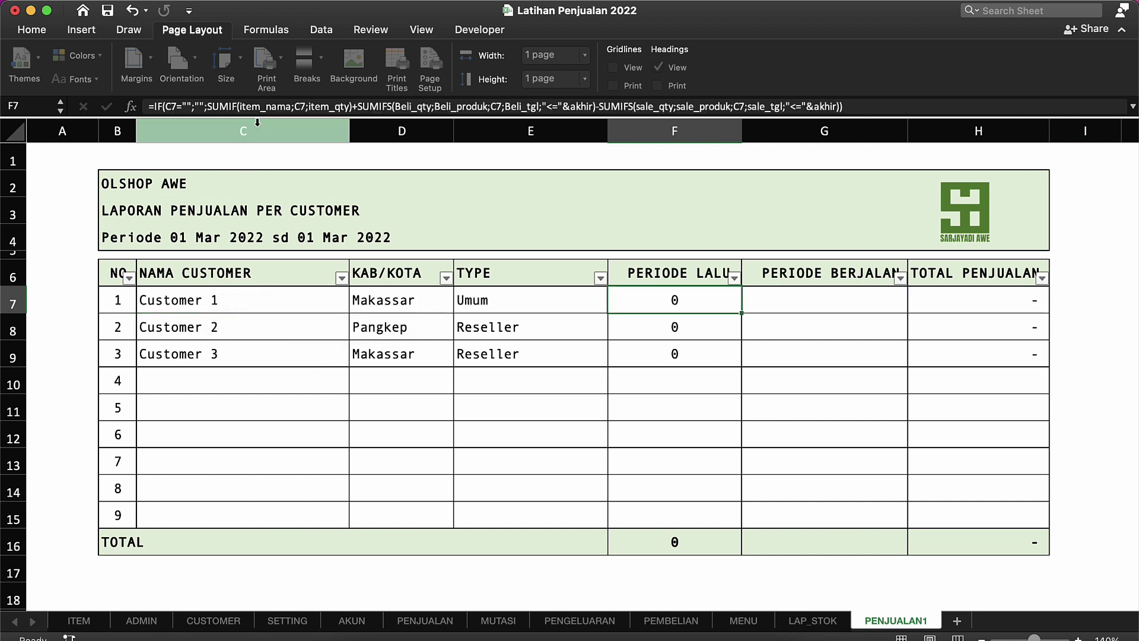
Left-align cell F7 under PERIODE LALU and review its existing formula.
left_click(32, 29)
left_click(318, 79)
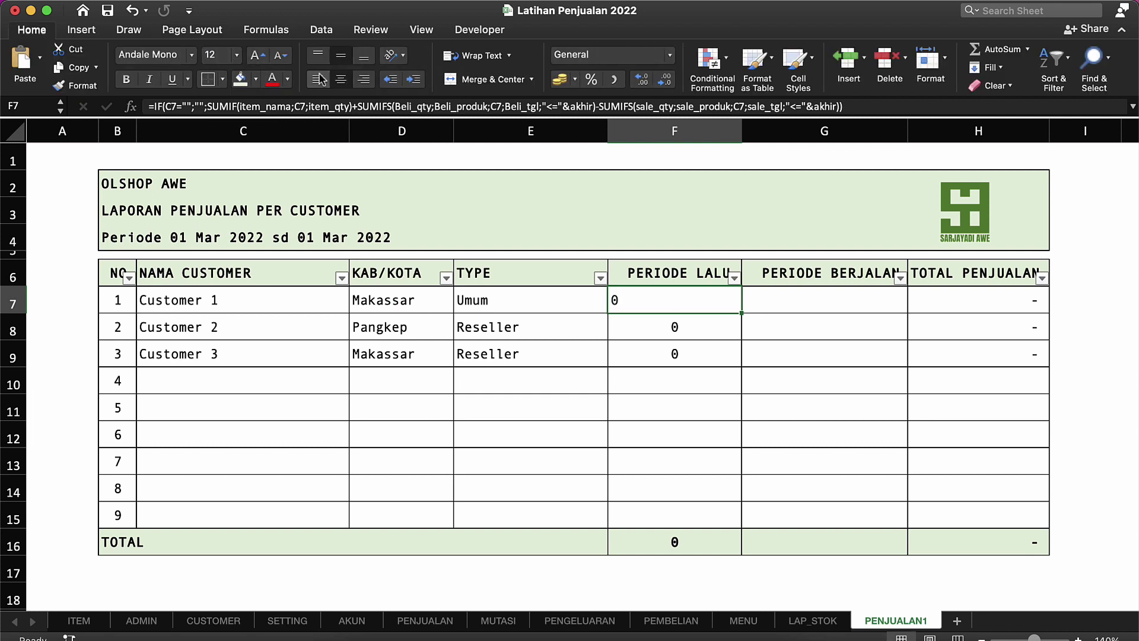
double_click(677, 304)
left_click(653, 298)
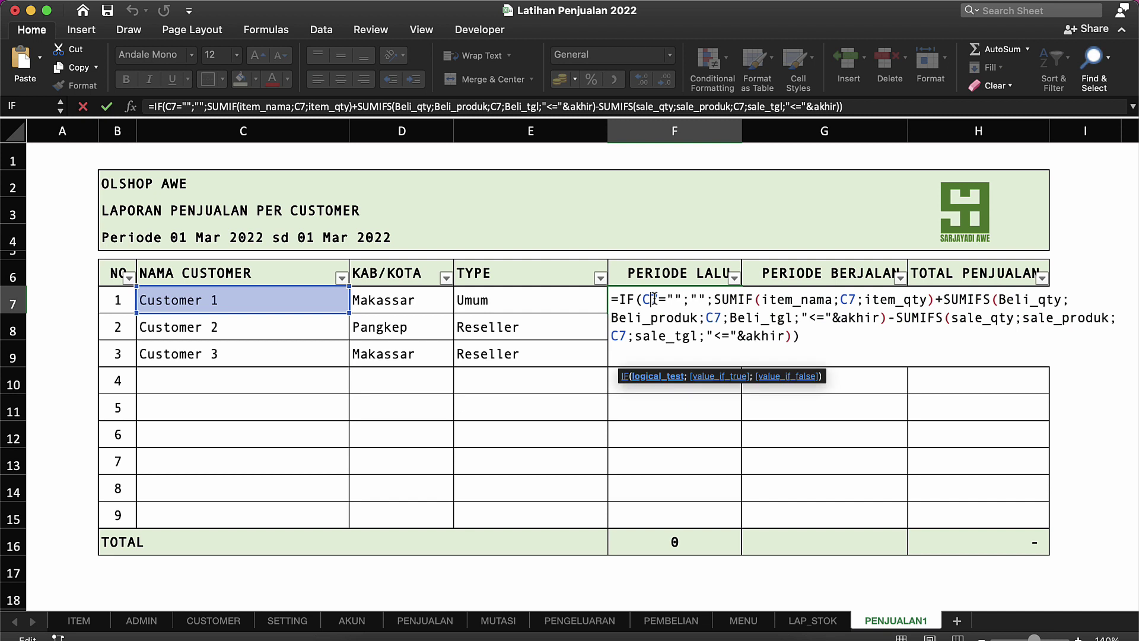
key("ctrl+u")
left_click(690, 330)
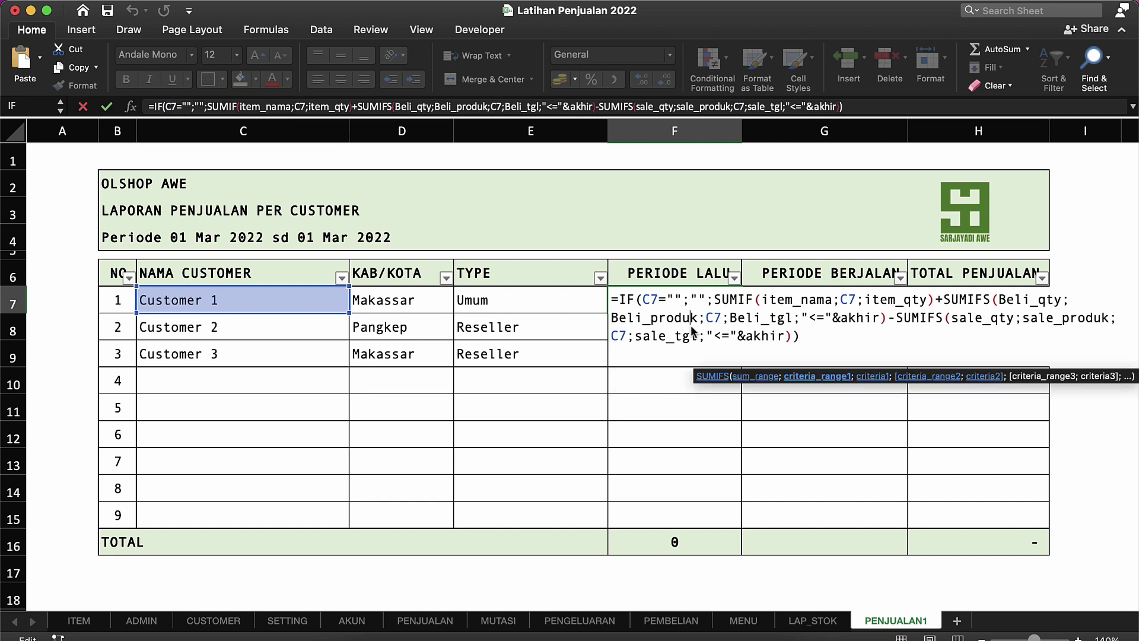
key("Escape")
Replace the F7 formula with the start of a SUMIFS that uses sale_total as its sum range.
type("=sumi")
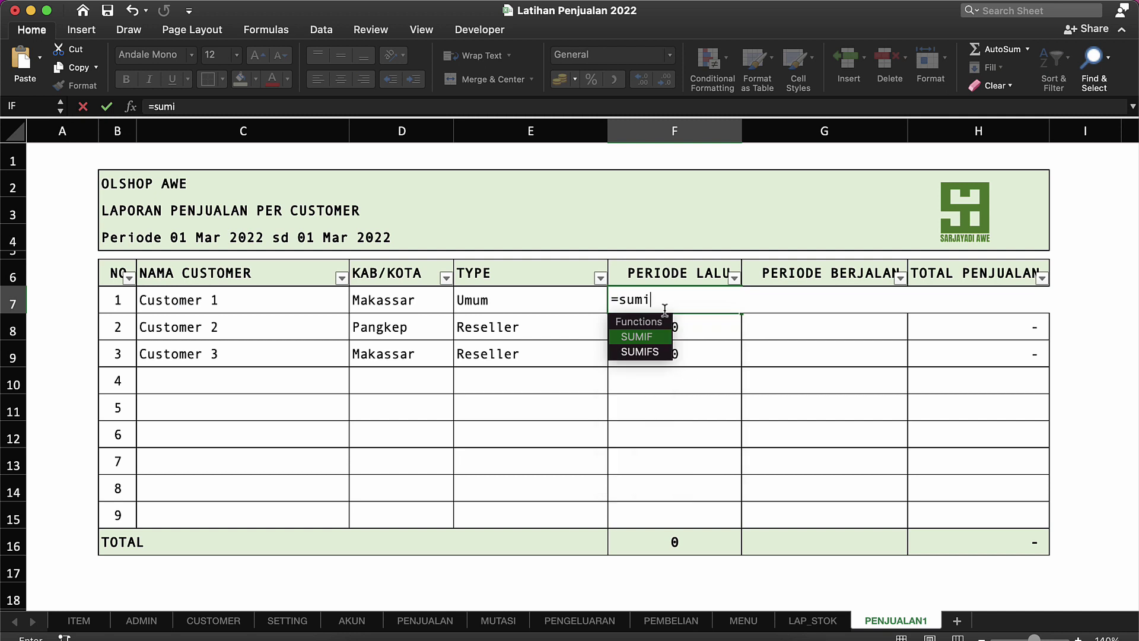
key("Down")
key("Tab")
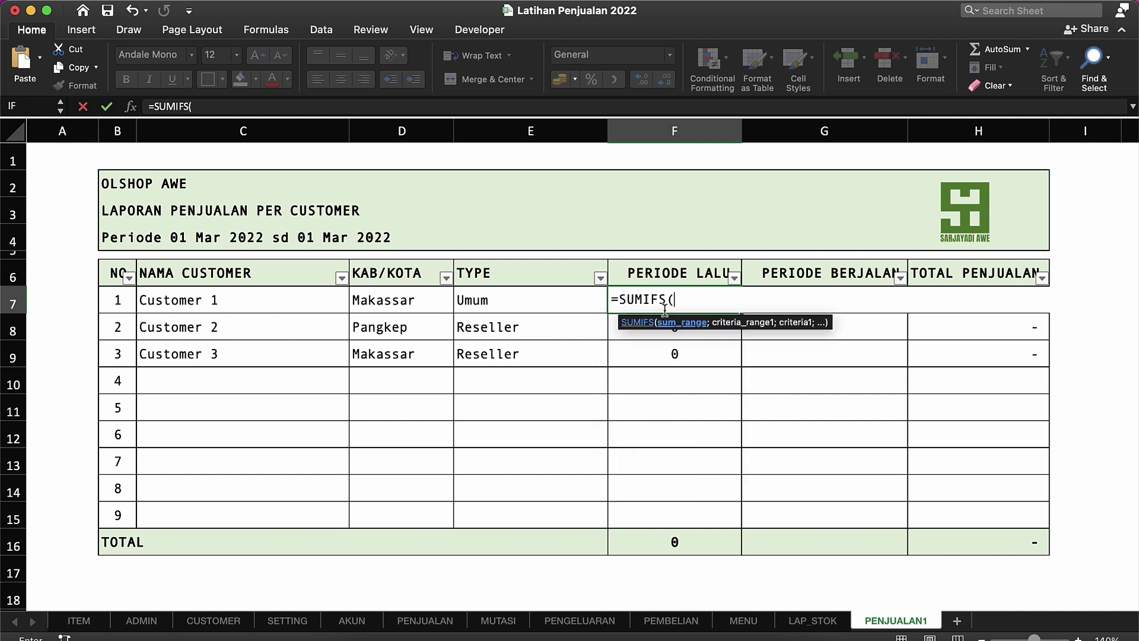
key("F6")
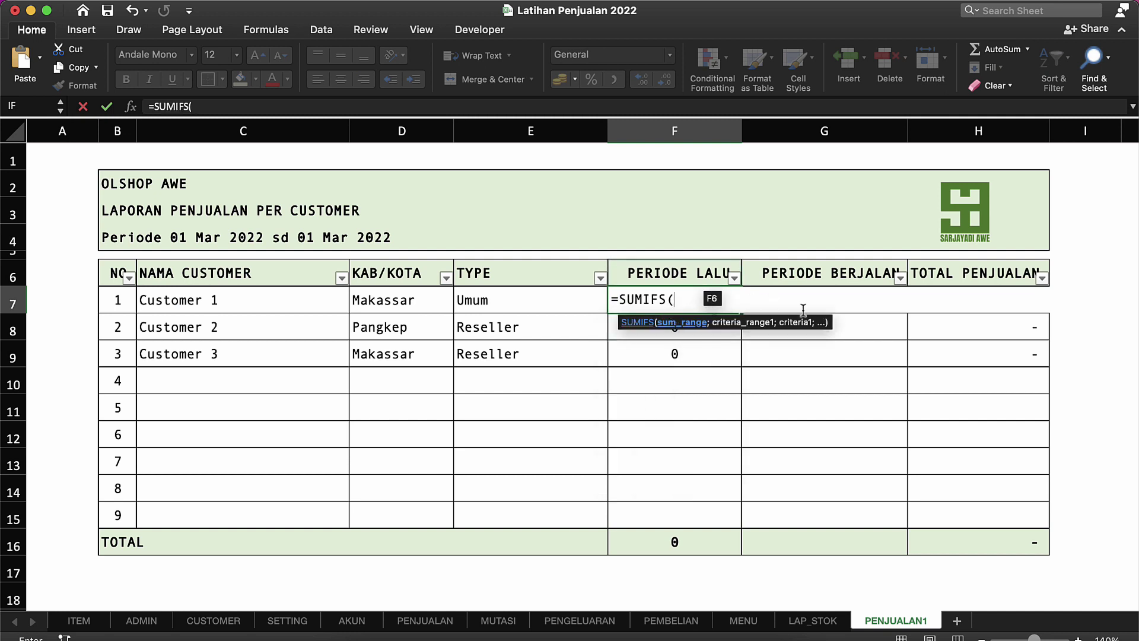
type("sum")
key("BackSpace")
key("BackSpace")
key("BackSpace")
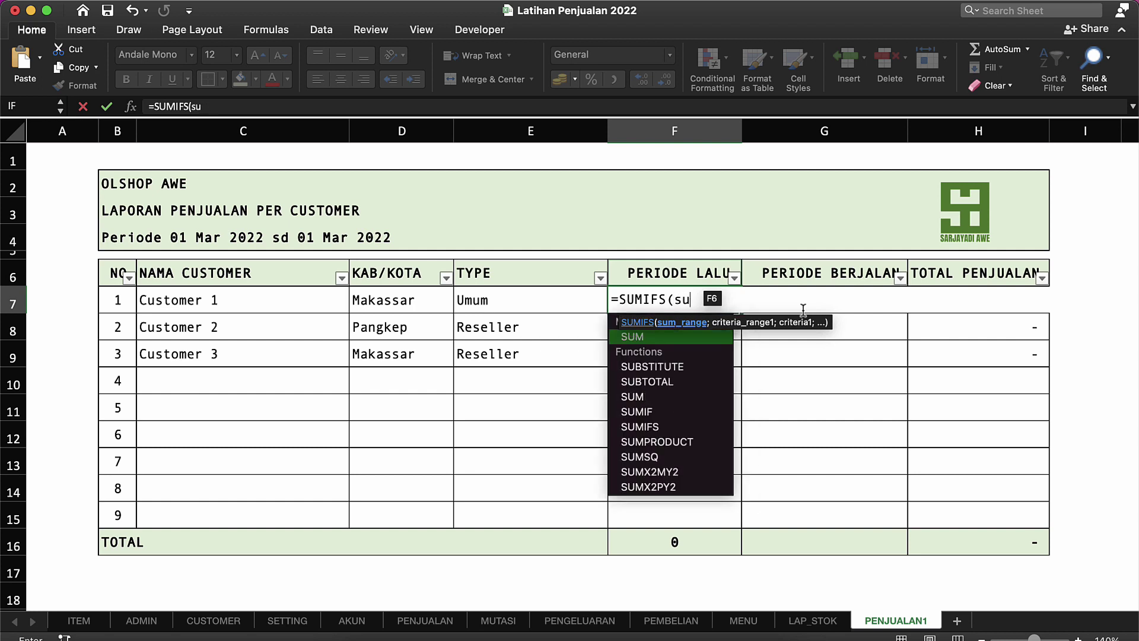
type("sal")
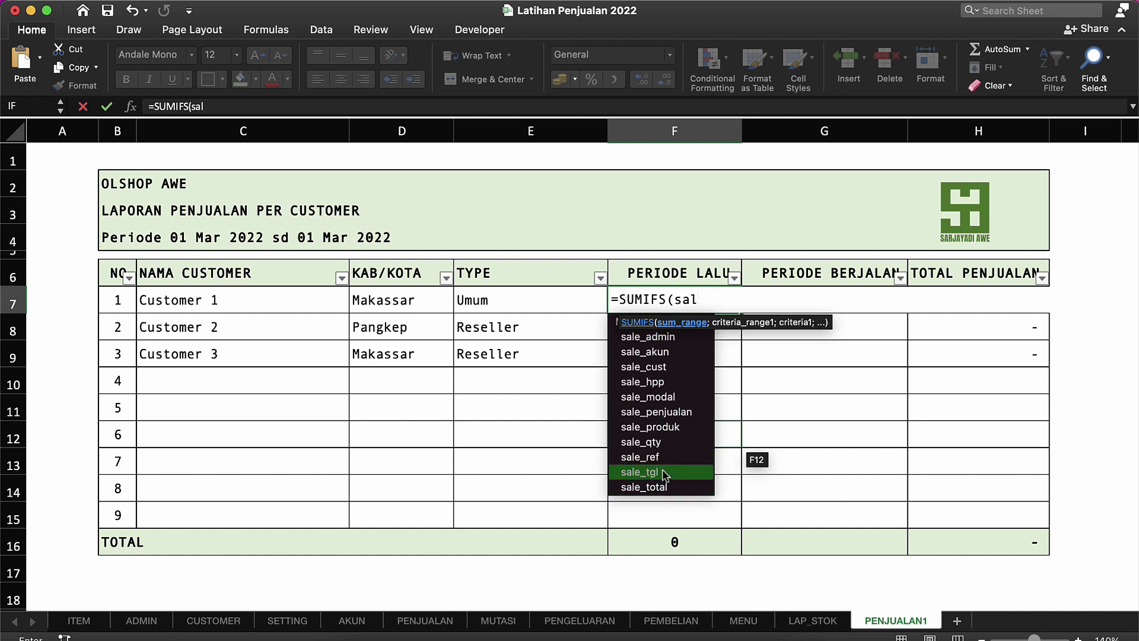
double_click(653, 487)
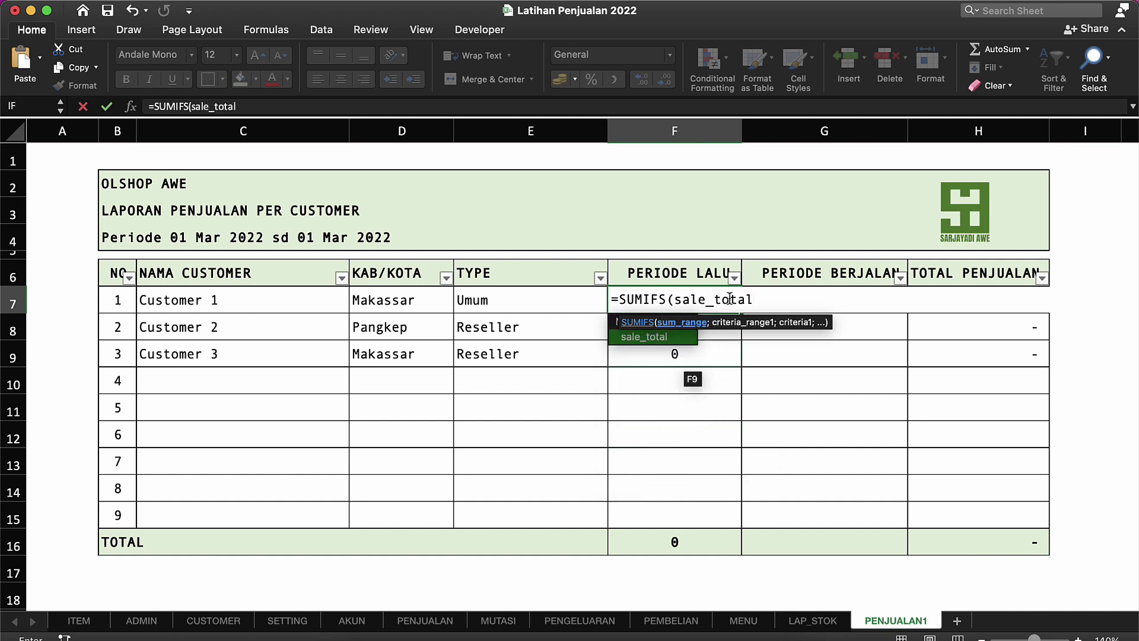
type(";")
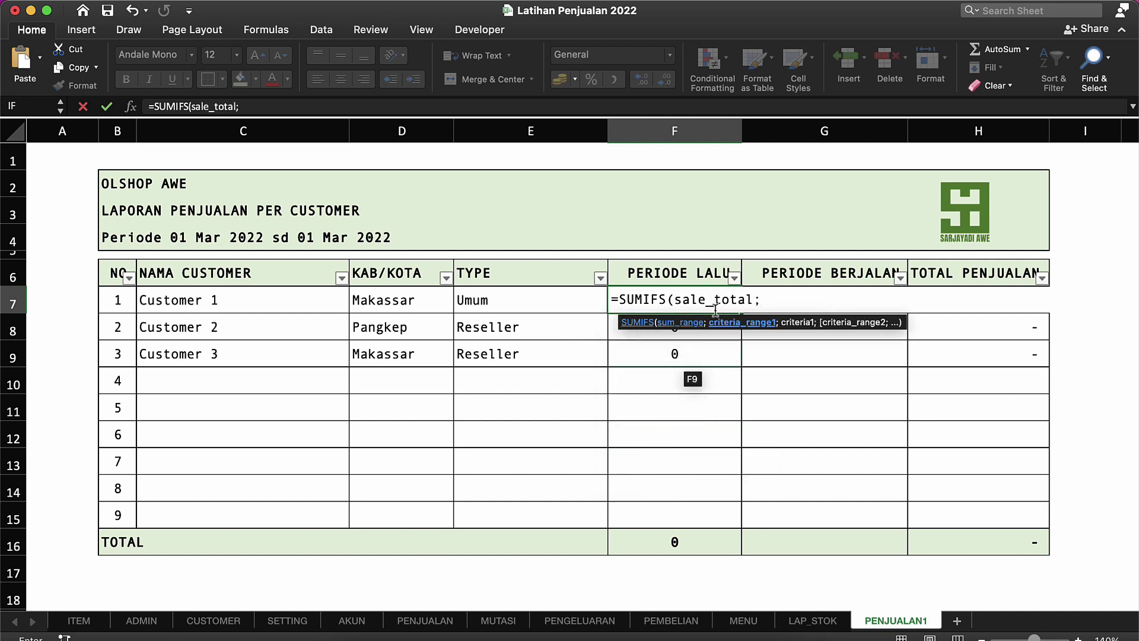
Add sale_cust as the first criteria range of the F7 SUMIFS, with customer cell C7 as its criterion.
type("sal")
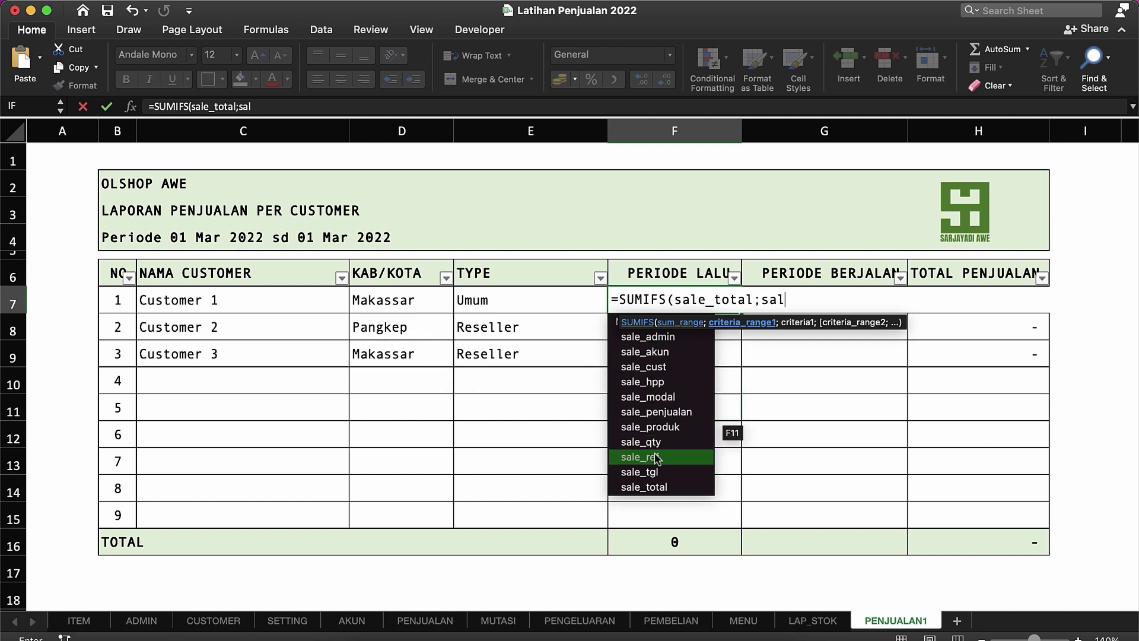
scroll(668, 485, "down", 1)
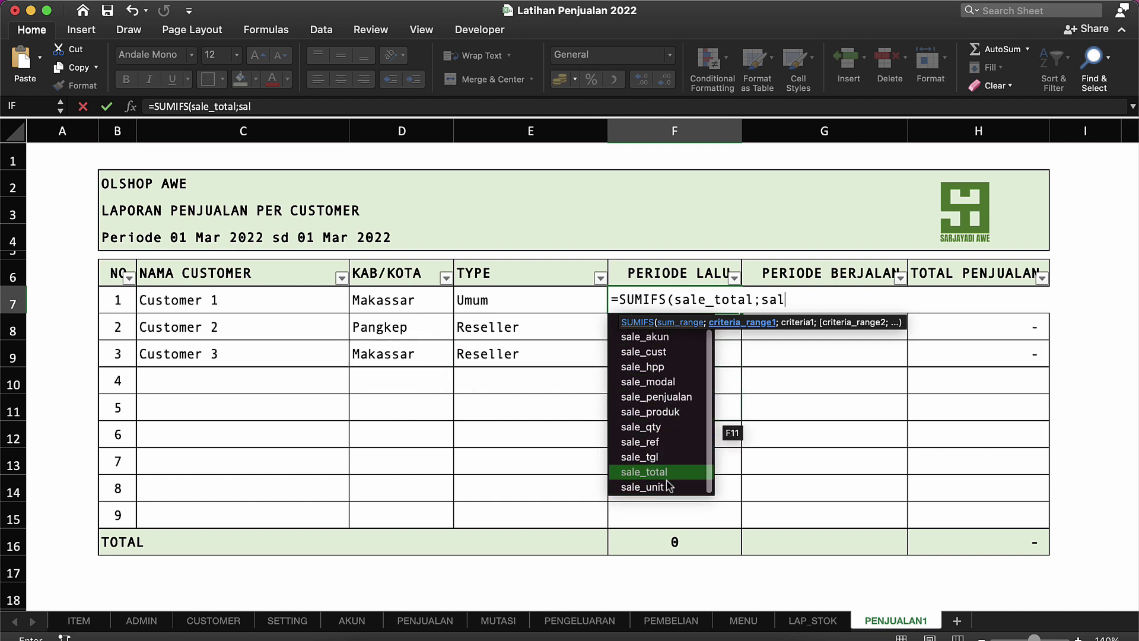
scroll(667, 479, "up", 1)
scroll(666, 477, "down", 1)
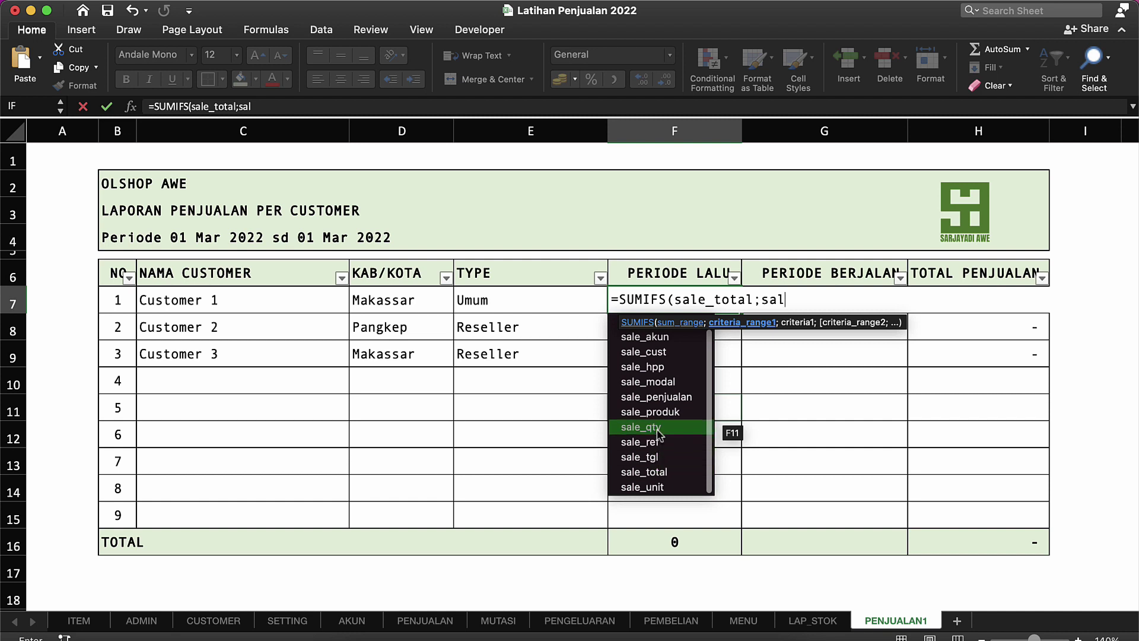
double_click(656, 353)
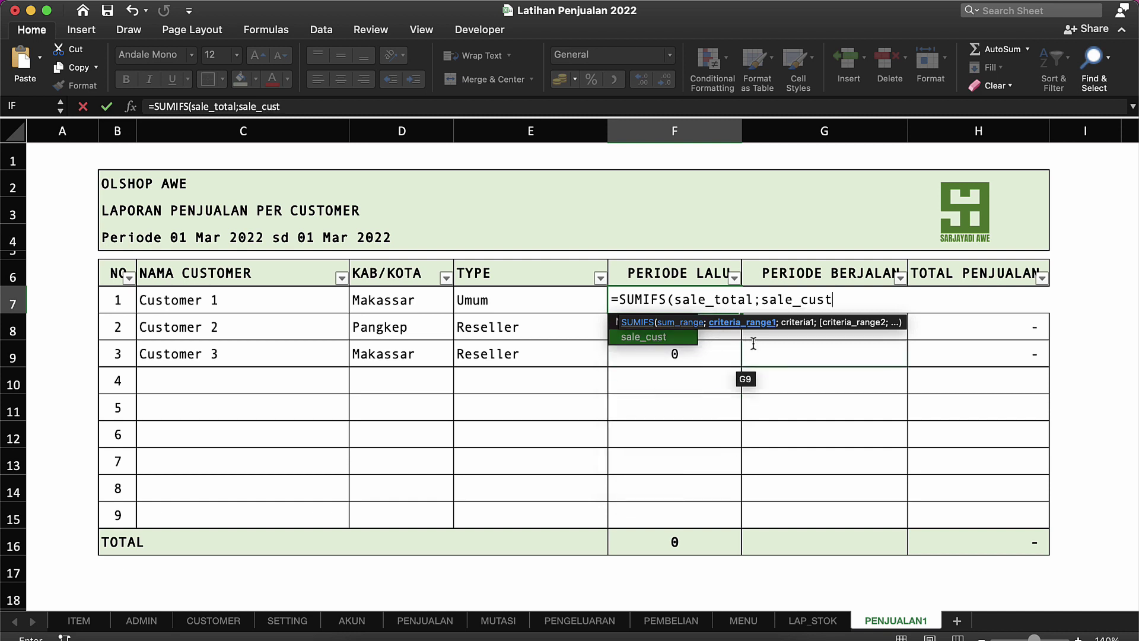
type(";")
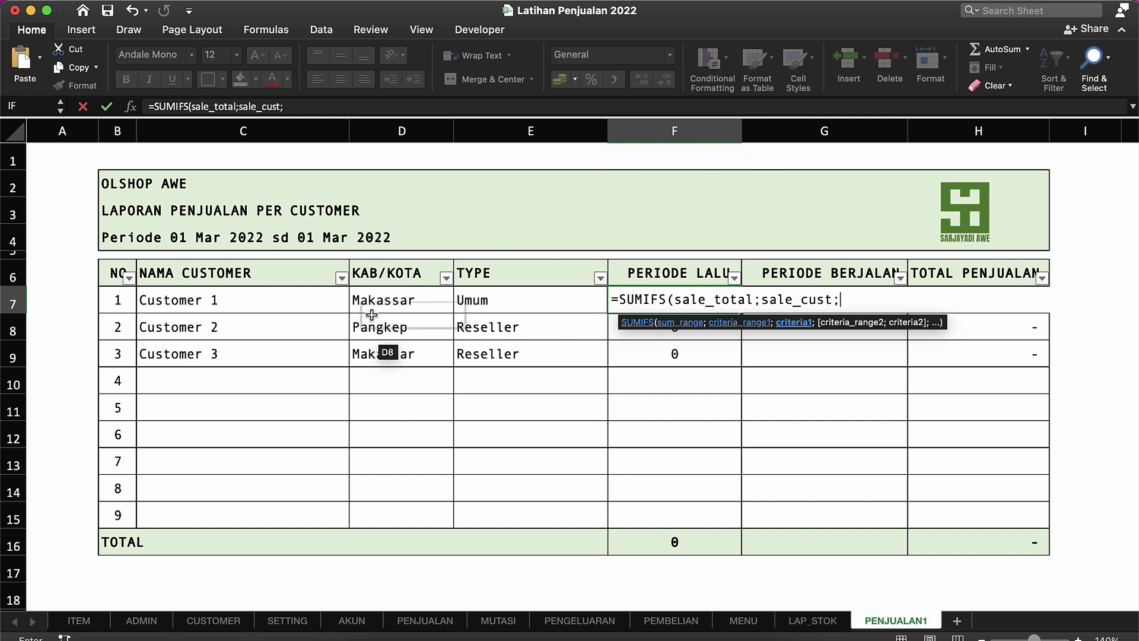
left_click(197, 305)
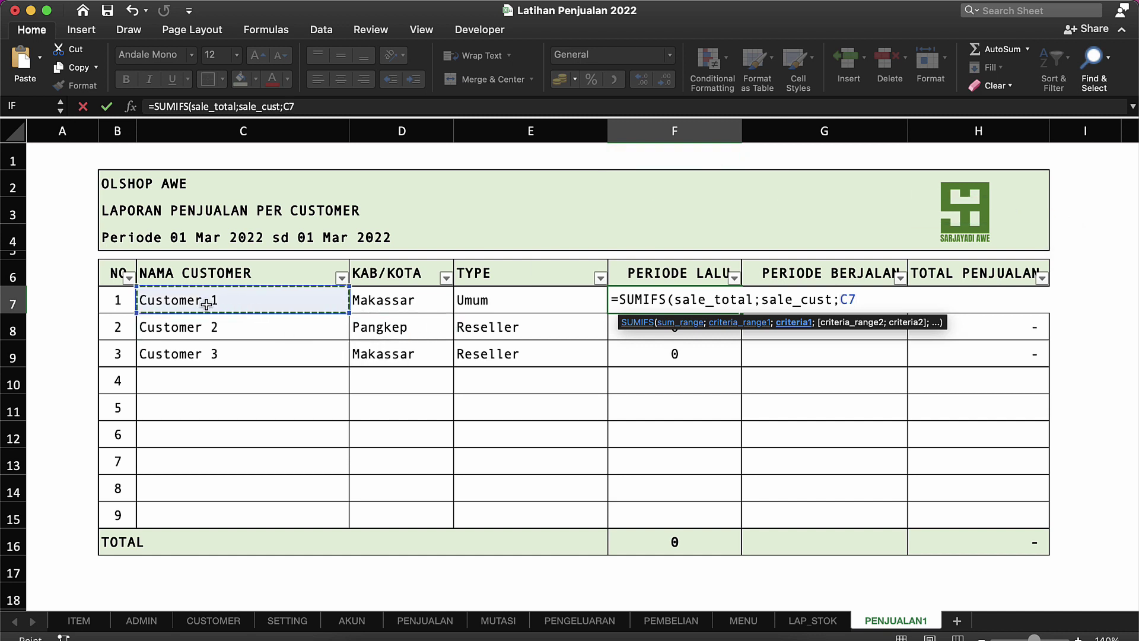
type(";")
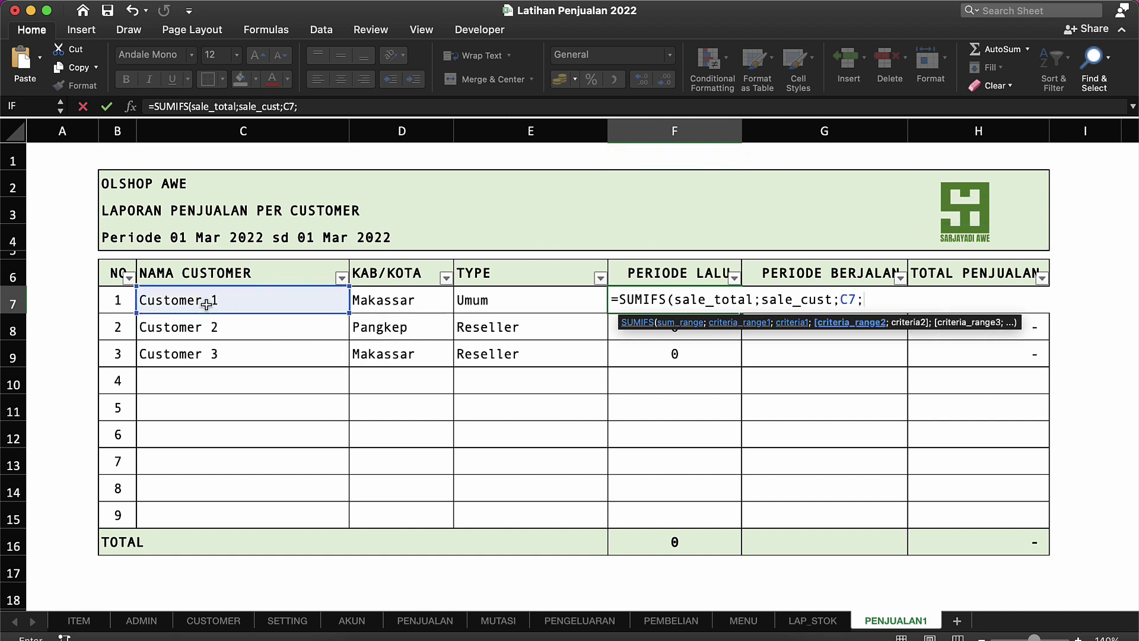
Complete the F7 SUMIFS with sale_tgl as the second criteria range and "<"&awal as its criterion.
type("sa")
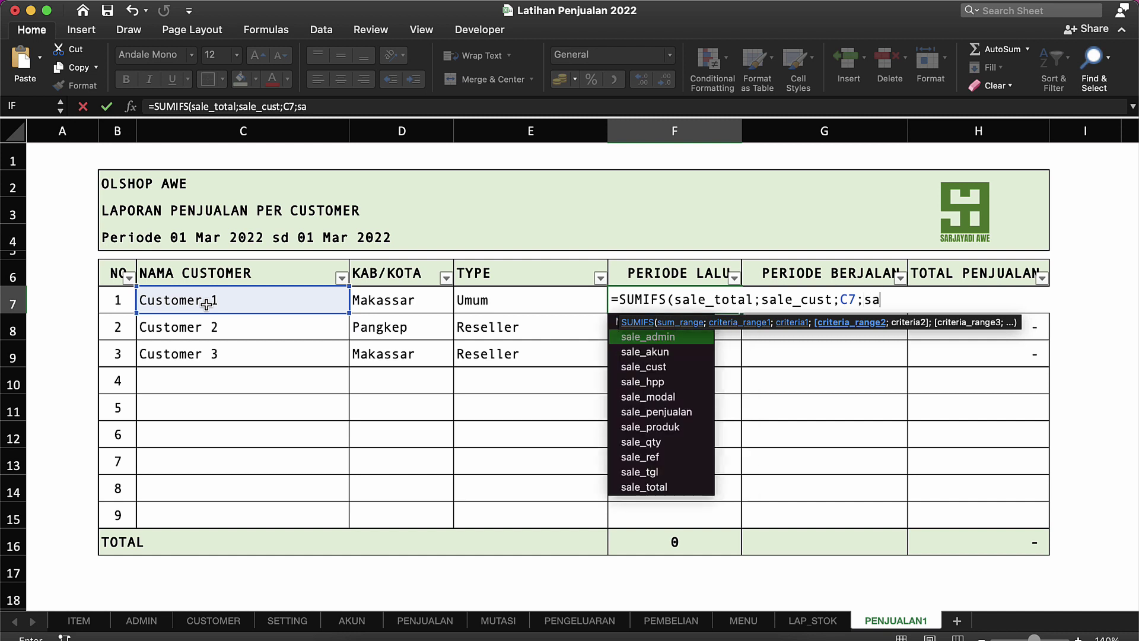
type("le")
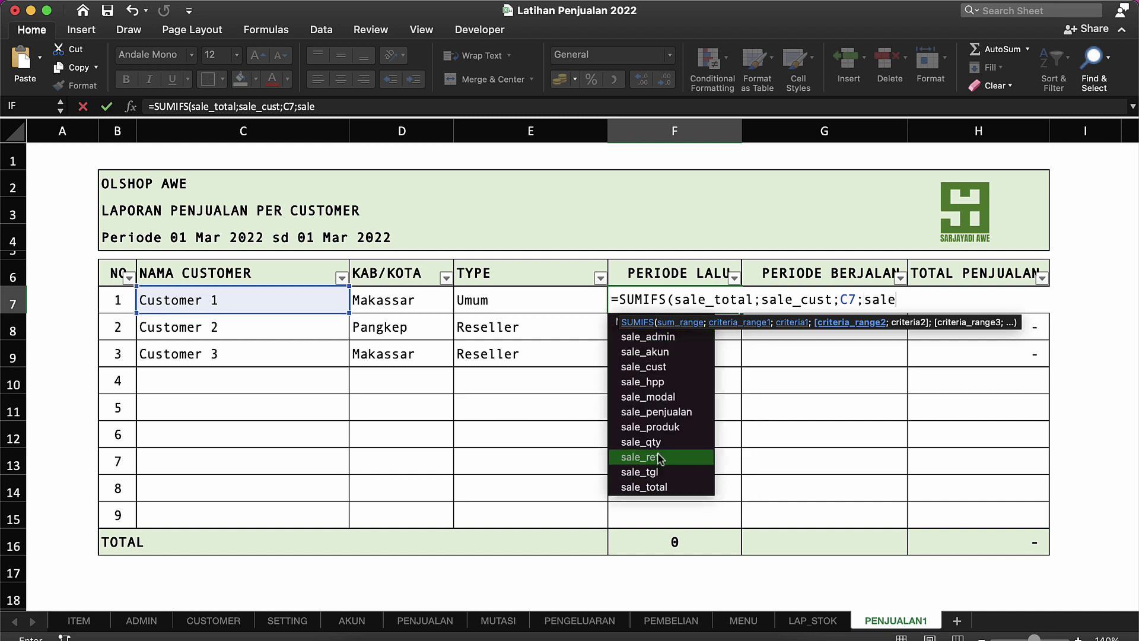
type("_tgl")
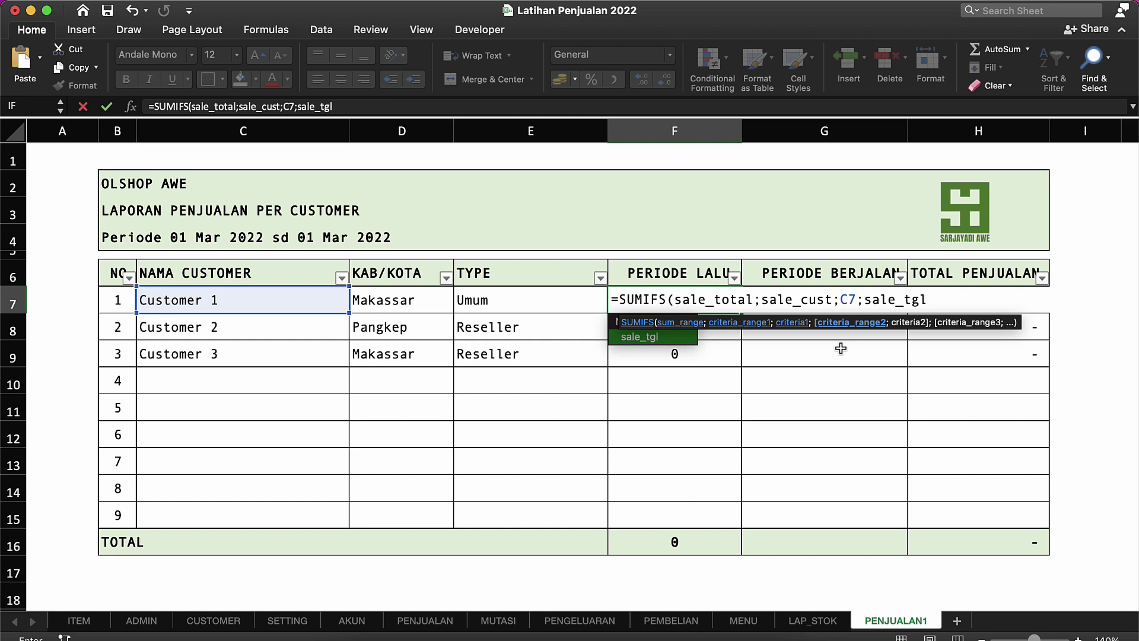
type(";\"<\"&")
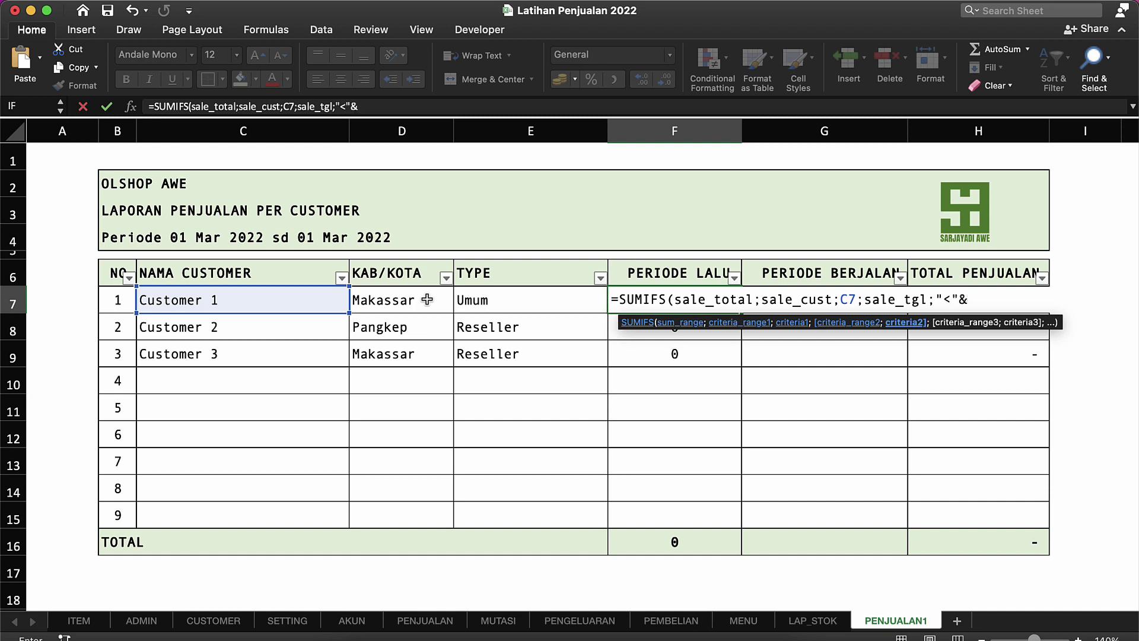
type("awal")
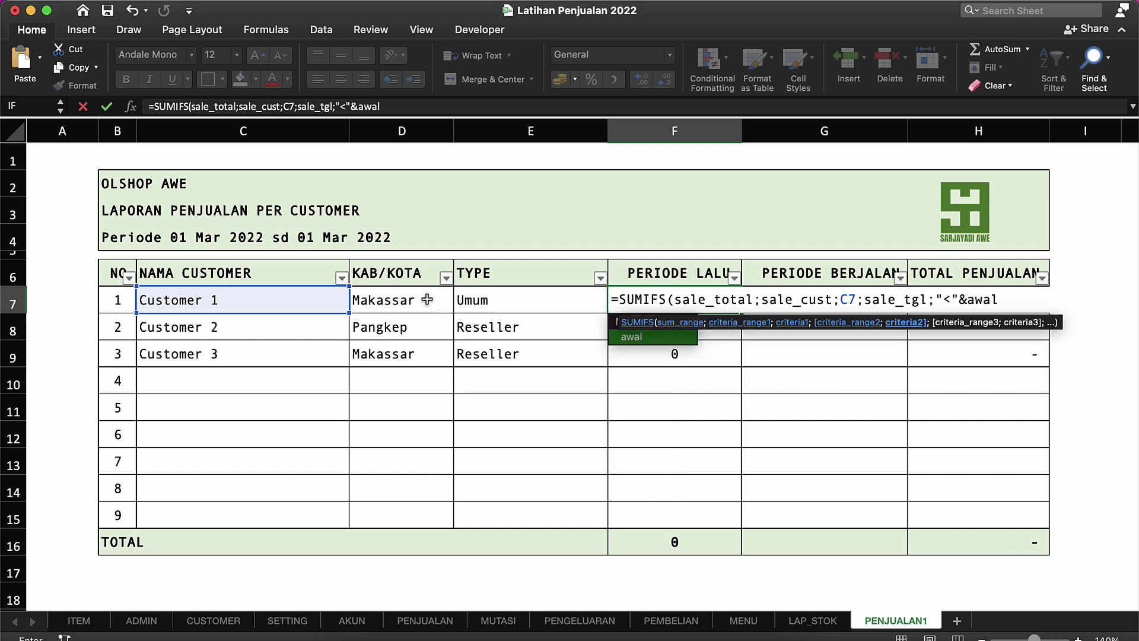
type(";")
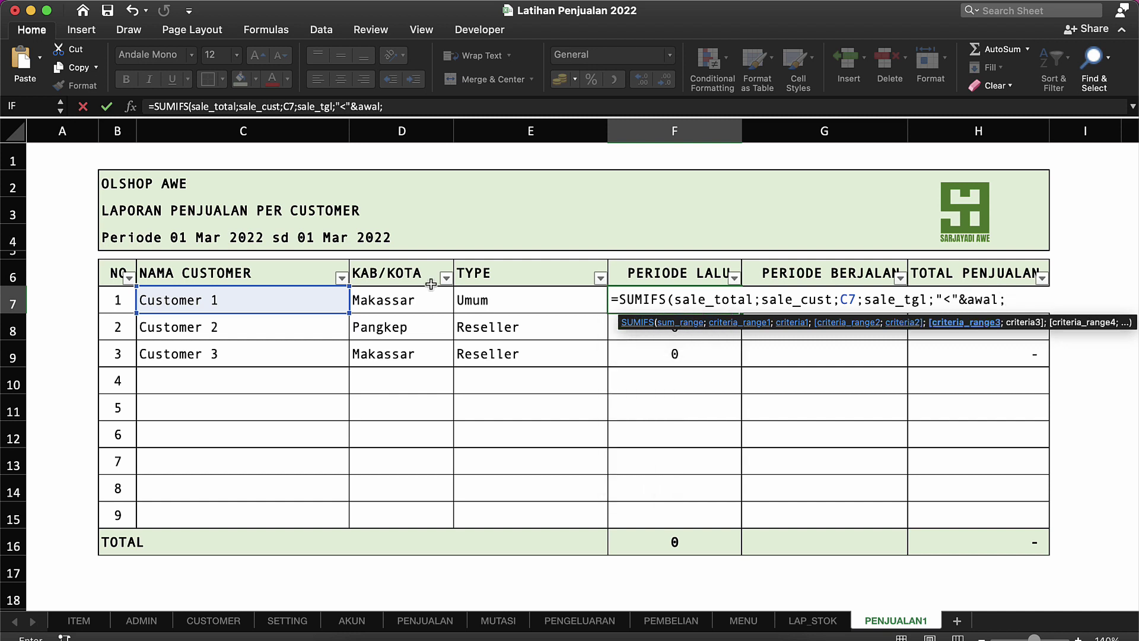
type("sal")
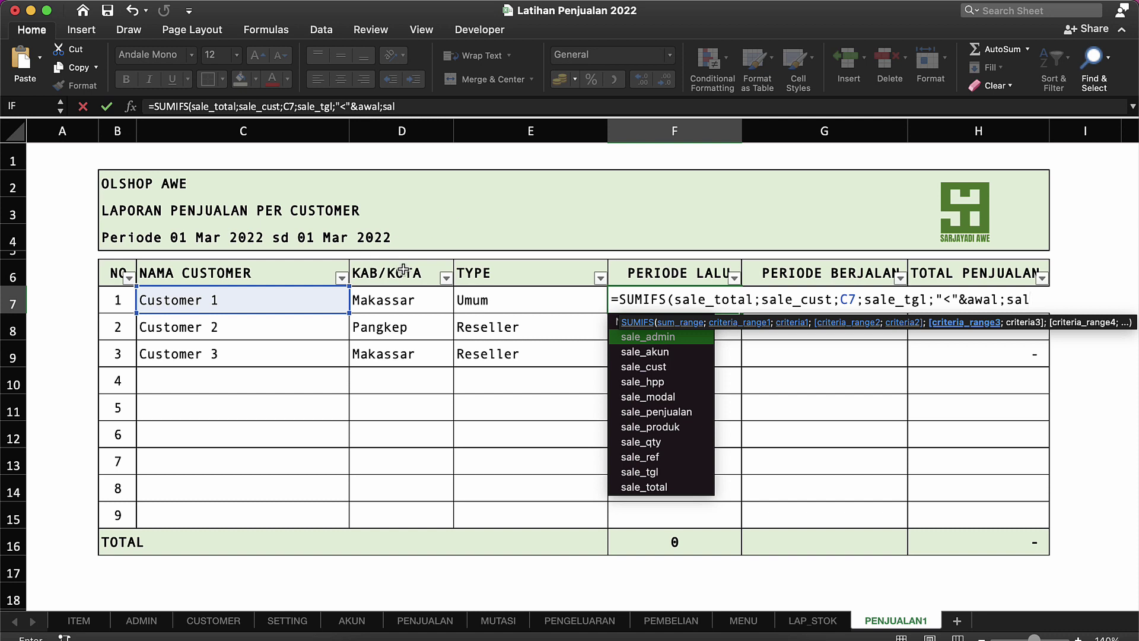
key("BackSpace")
key("BackSpace")
key("BackSpace")
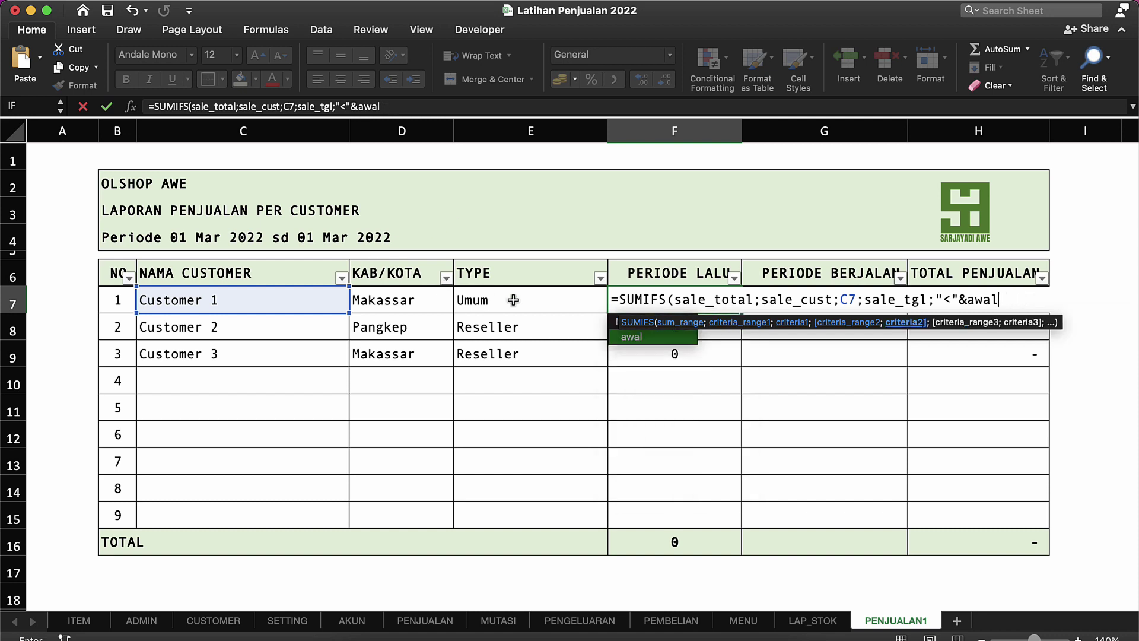
type(")")
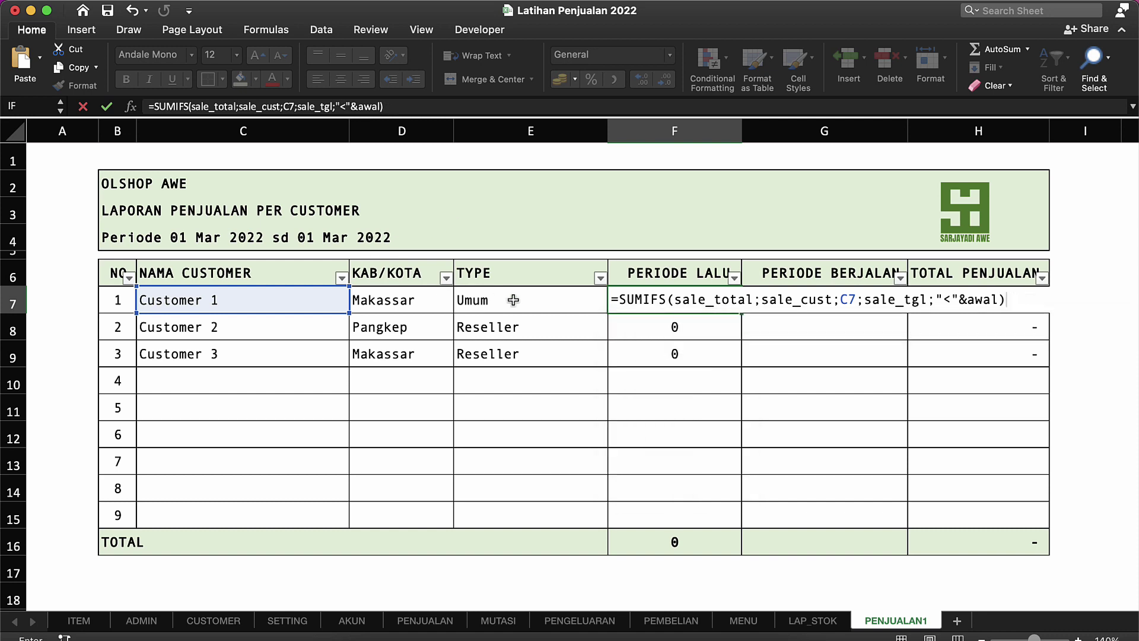
key("Return")
Copy the PERIODE LALU formula from F7 into F8:F15.
key("Up")
key("super+c")
key("Down")
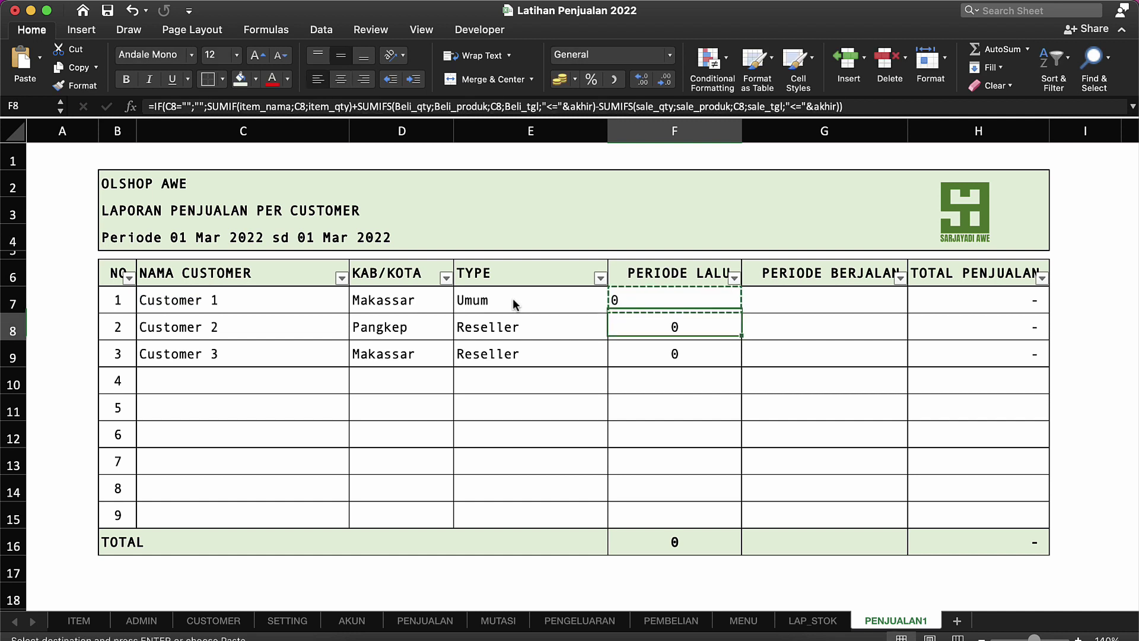
key("shift+Down")
key("shift+Down")
key("shift+Down")
key("shift+Down")
key("shift+Down")
key("shift+Down")
key("shift+Down")
key("super+v")
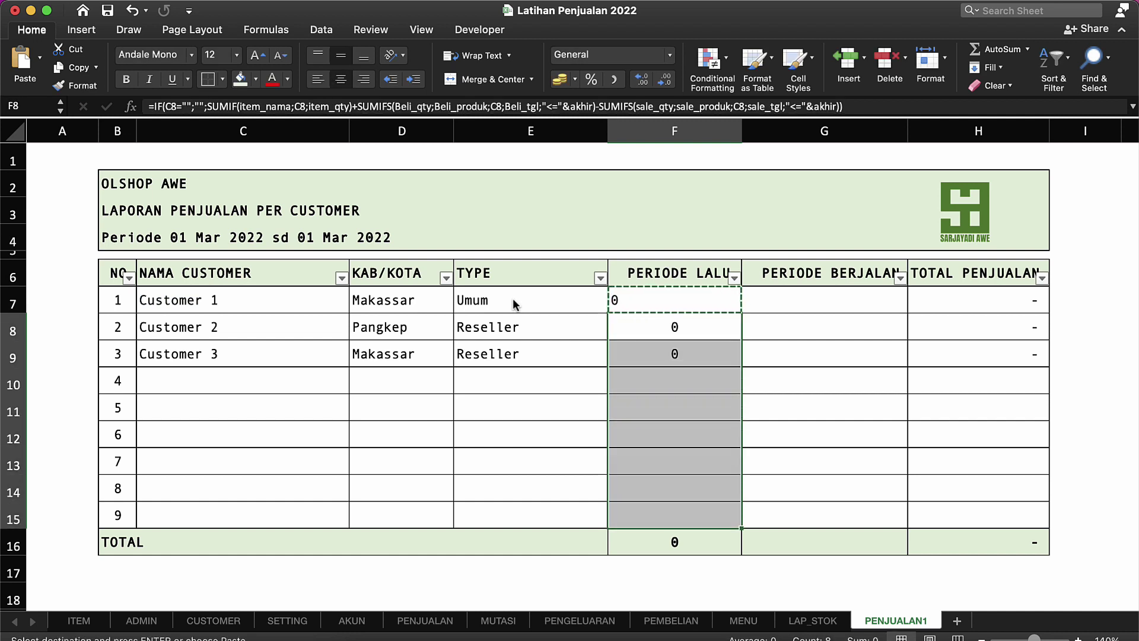
Examine the copied SUMIFS formulas in the PERIODE LALU column and the report's period line.
left_click(590, 315)
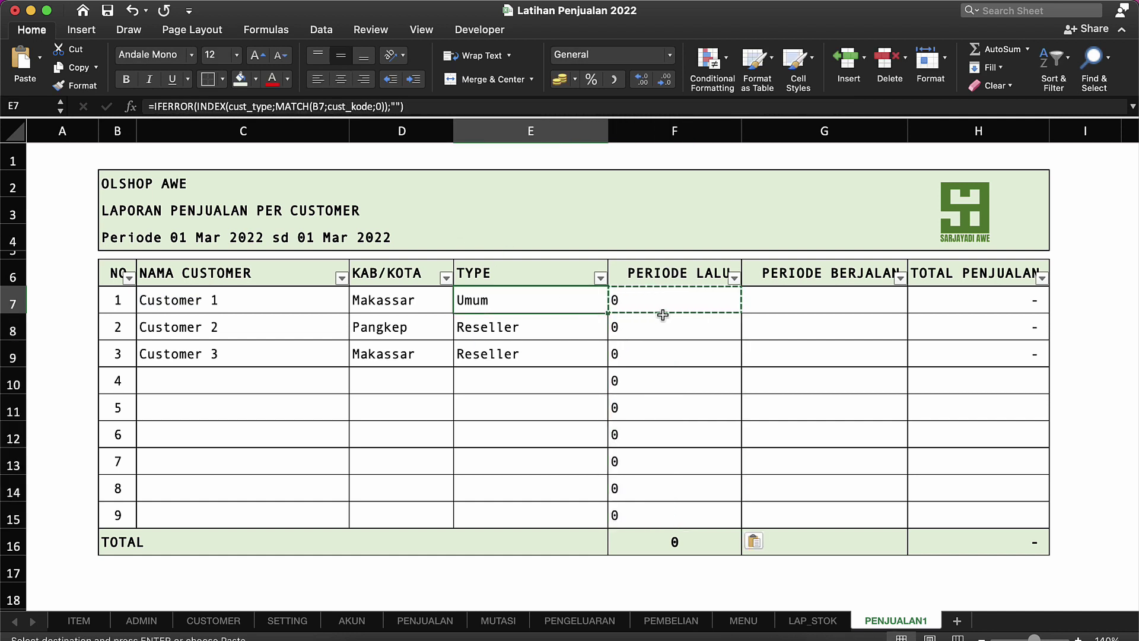
left_click(661, 314)
key("Escape")
left_click(660, 293)
left_click(663, 349)
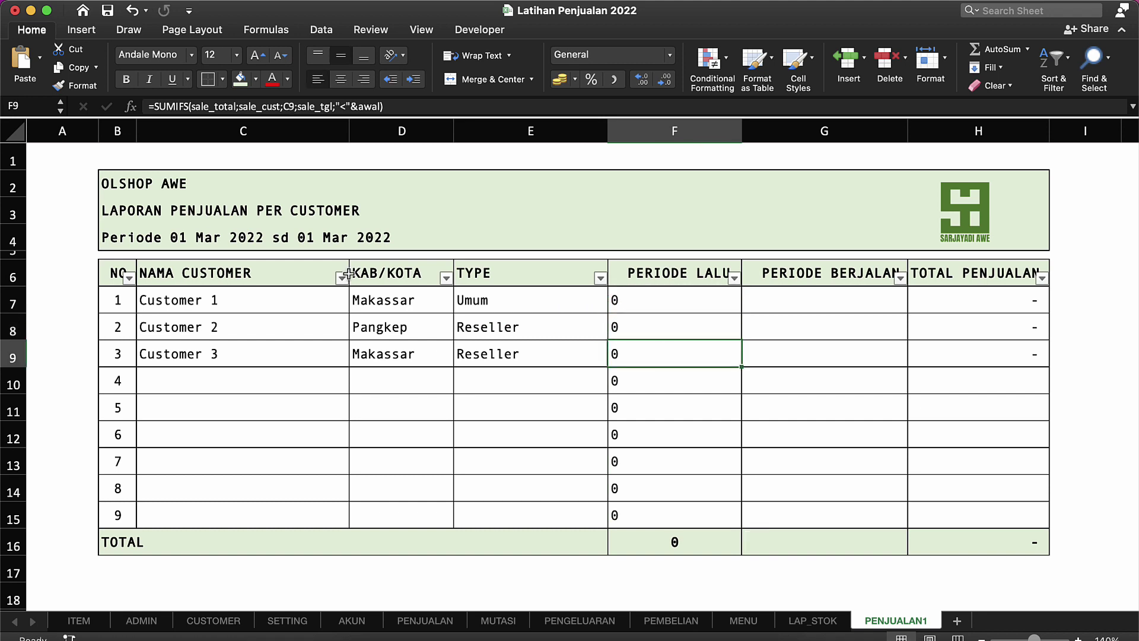
left_click(191, 244)
left_click(575, 379)
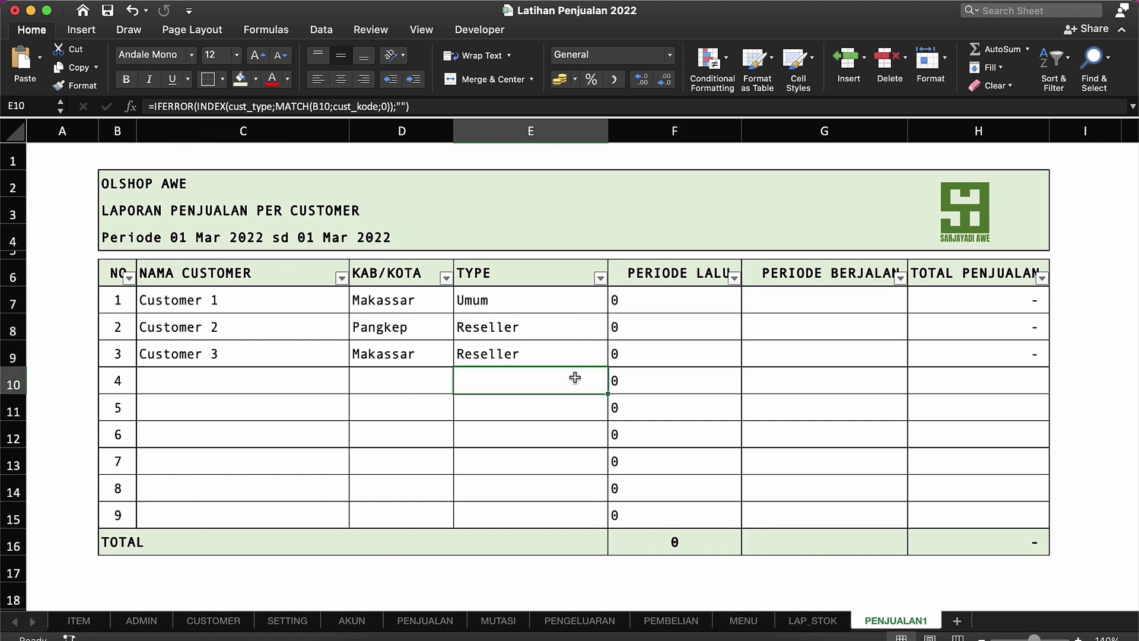
left_click(652, 322)
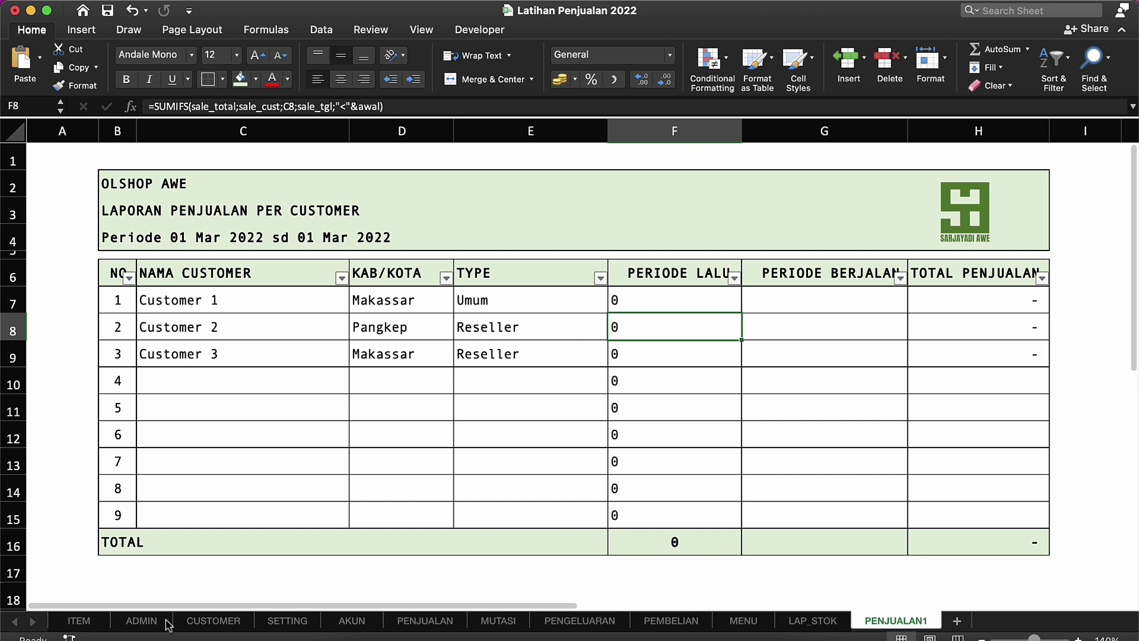
On the PENJUALAN sheet, set the date of the first sales transaction in B6 to 01/02/2022.
left_click(425, 620)
scroll(93, 261, "left", 5)
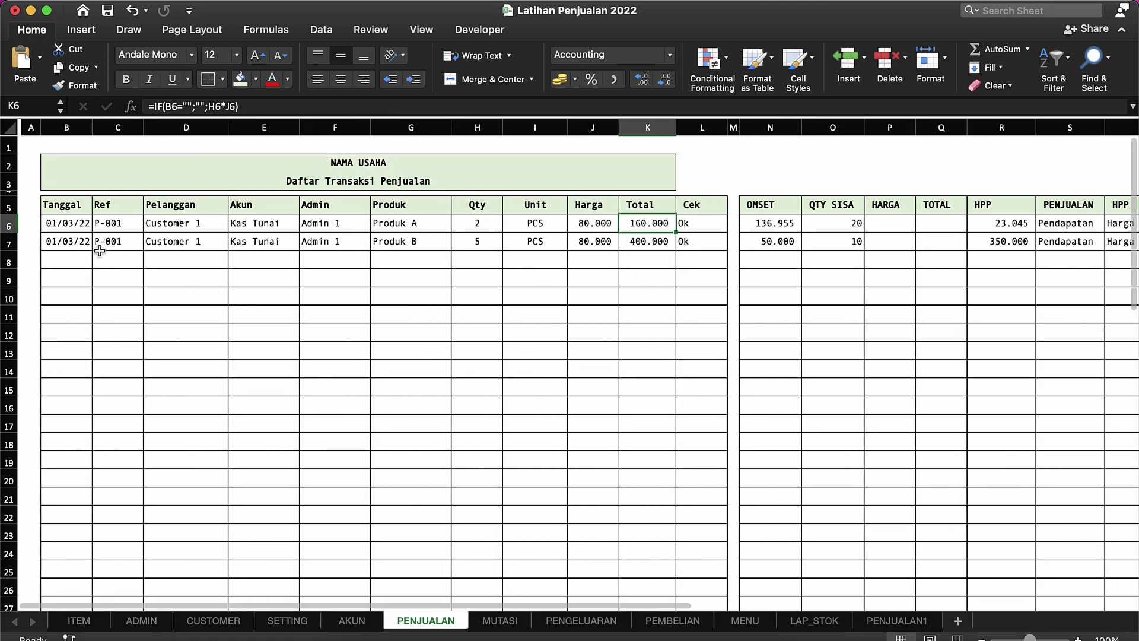
double_click(72, 223)
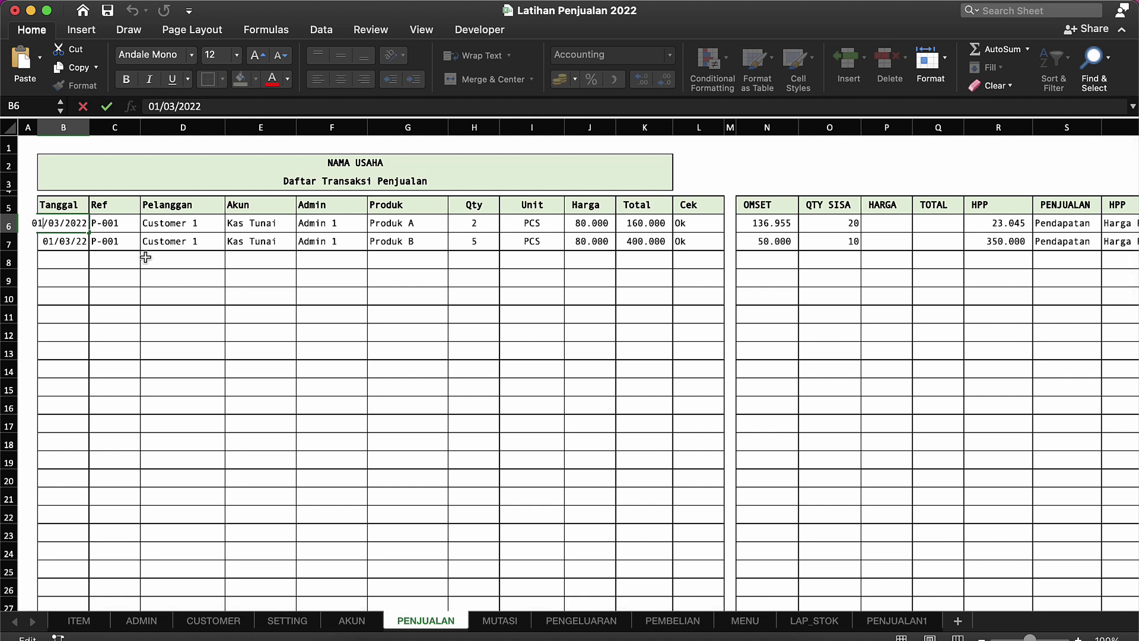
key("BackSpace")
key("BackSpace")
type("2")
key("Return")
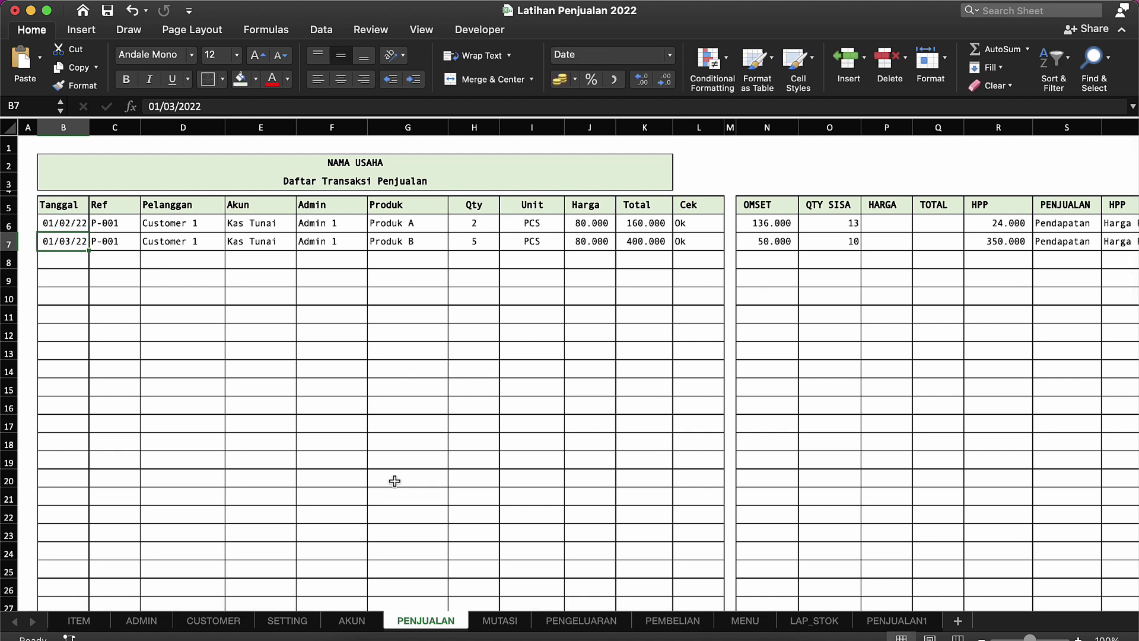
Return to the PENJUALAN1 report and apply the comma number style to F7:F15.
left_click(890, 620)
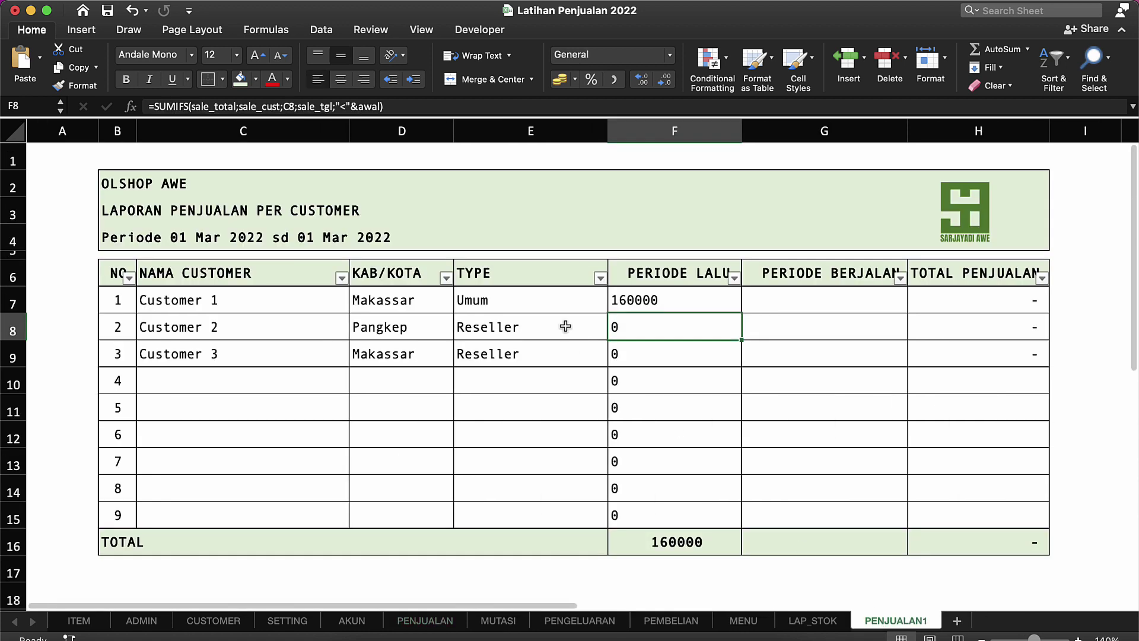
left_click(618, 297)
key("shift+Down")
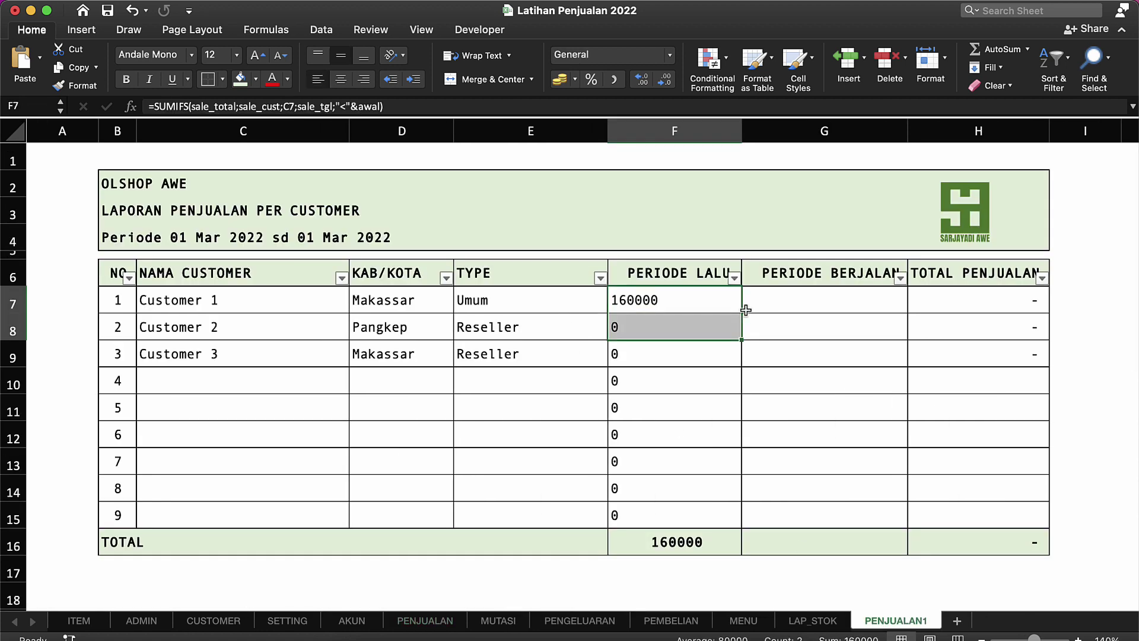
key("shift+Down")
key("shift+Down")
key("shift+Down")
key("shift+Down")
key("shift+Down")
key("shift+Down")
key("shift+Down")
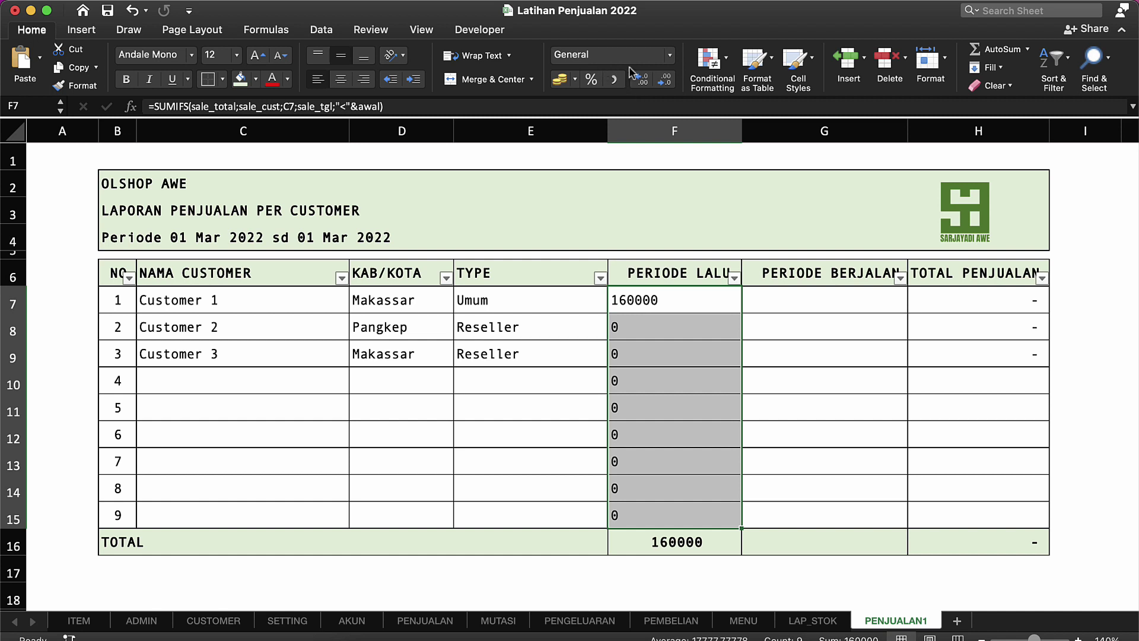
left_click(614, 79)
left_click(719, 343)
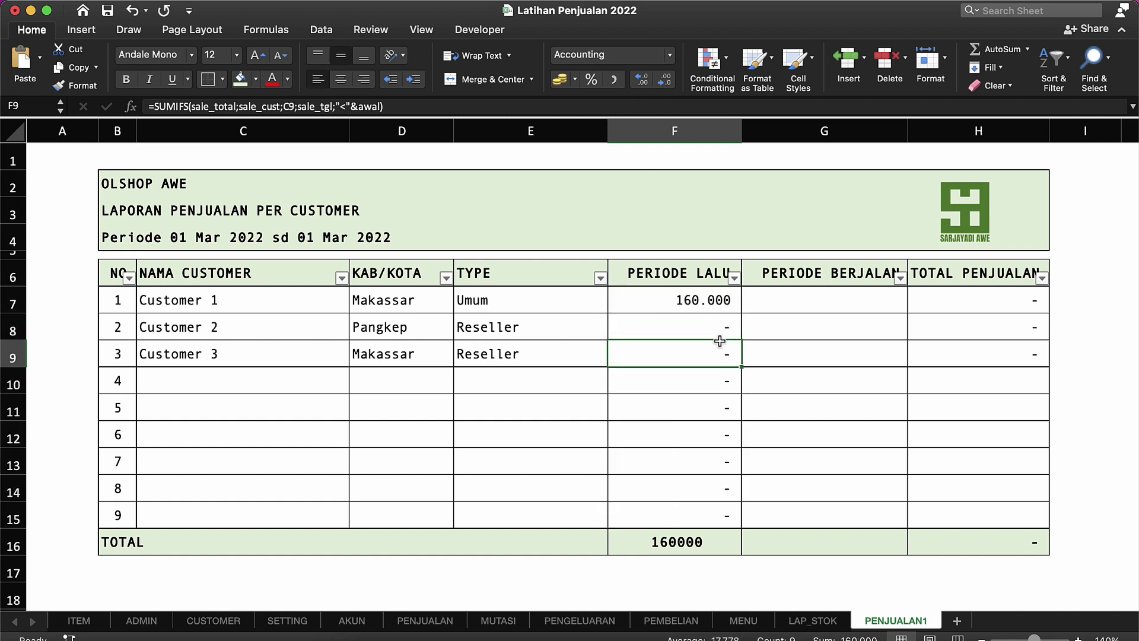
Review the SUMIFS formula in F7.
mouse_move(711, 295)
left_mouse_down()
mouse_move(717, 325)
mouse_move(714, 299)
left_mouse_up()
double_click(715, 302)
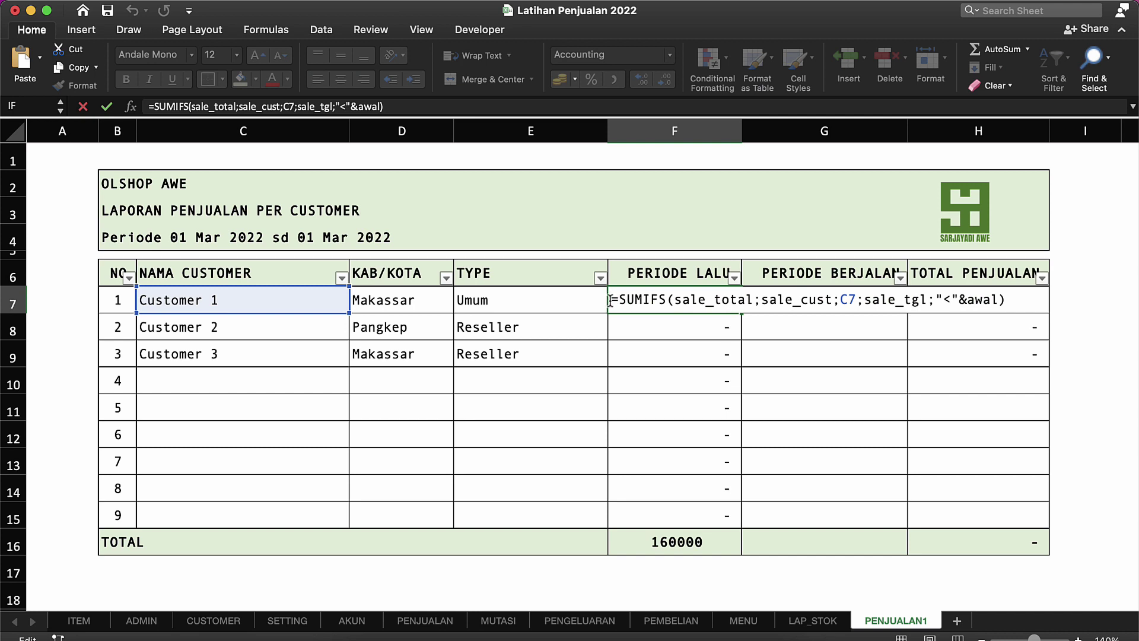
key("Return")
Insert an entire column before the PERIODE LALU column.
left_click(629, 276)
right_click(630, 277)
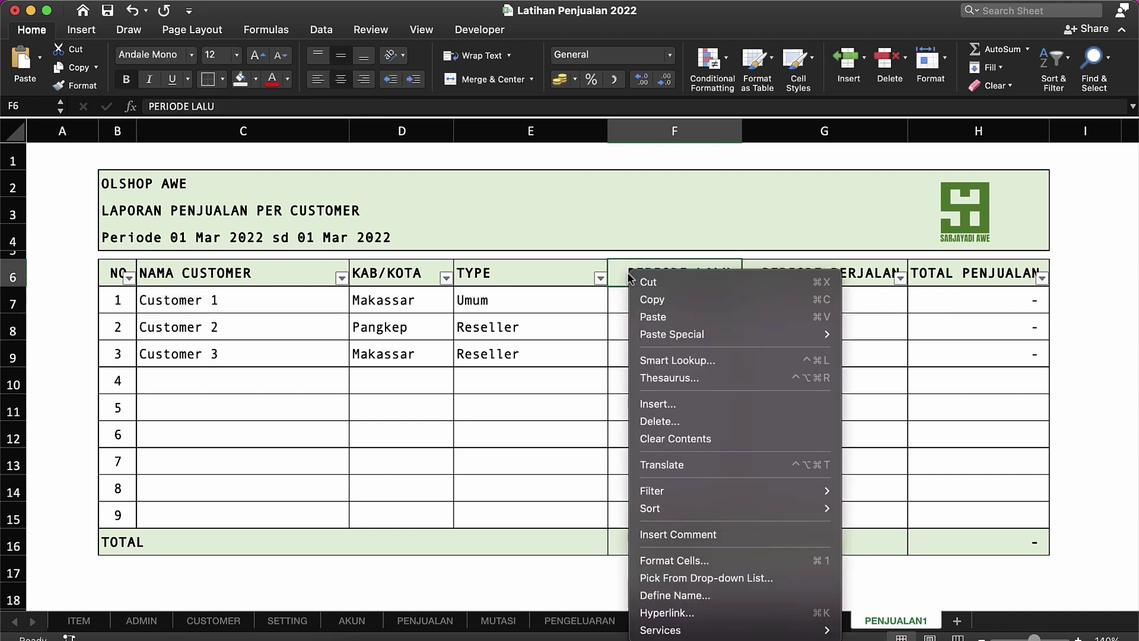
left_click(655, 402)
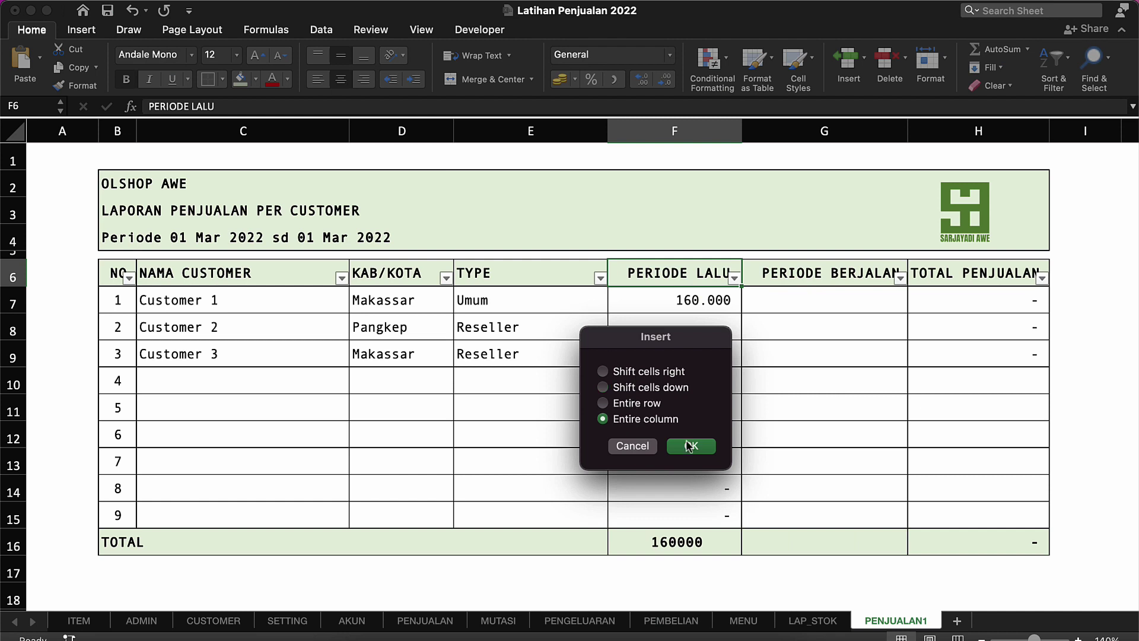
left_click(690, 446)
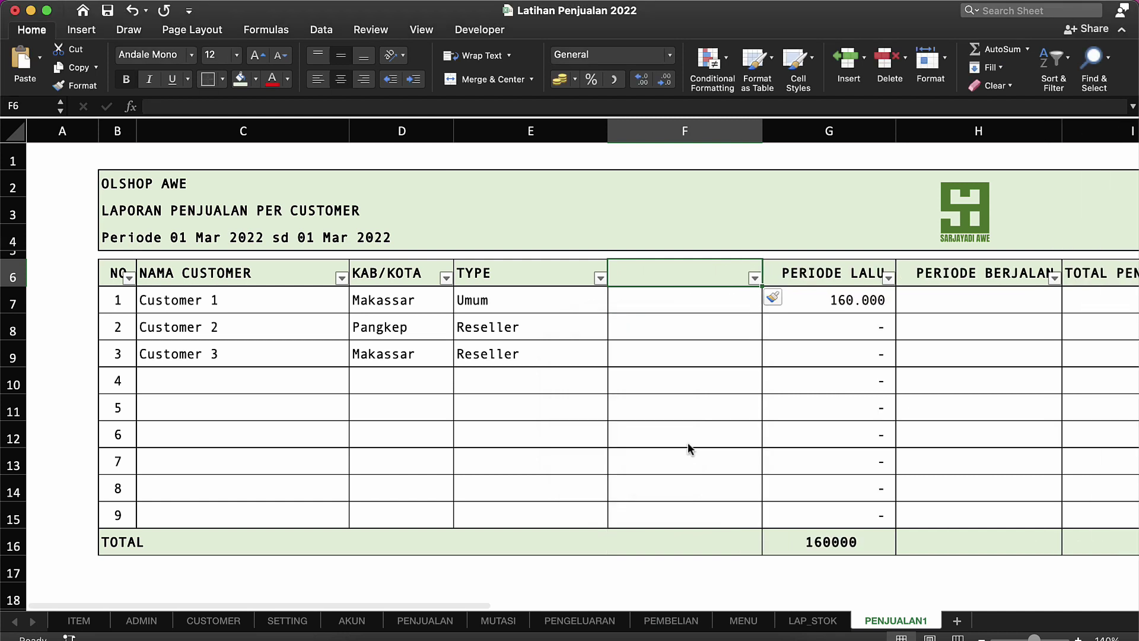
Check the KAB/KOTA, TYPE and blank header cells around the new column F, and undo its insertion.
left_click(487, 283)
left_click(524, 292)
left_click(530, 265)
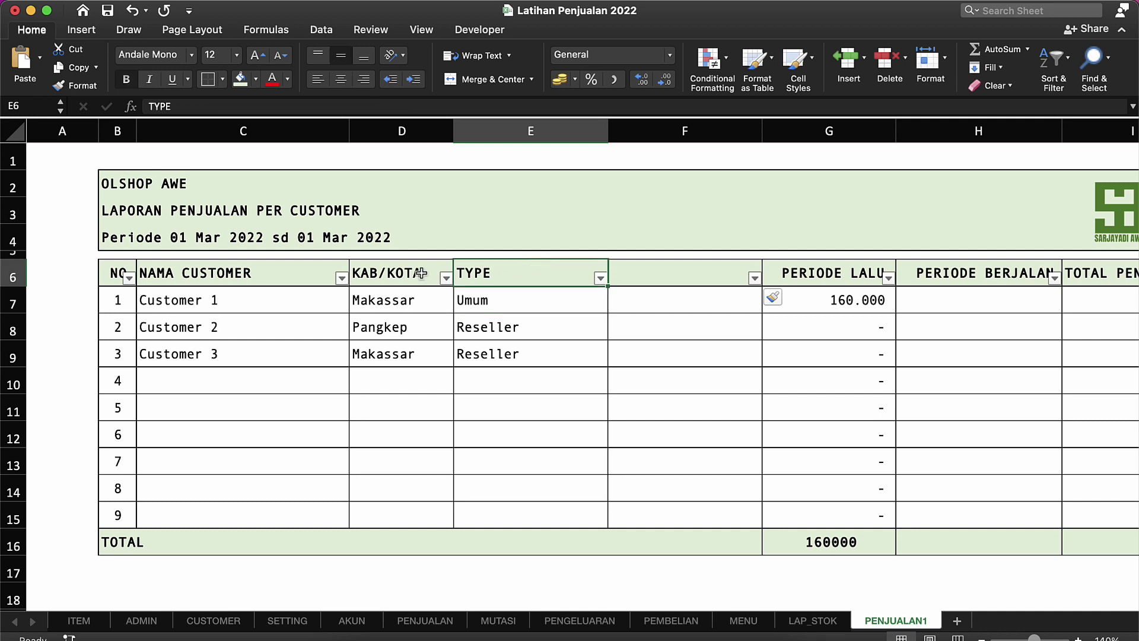
left_click(420, 273)
left_click(495, 275)
left_click(445, 273)
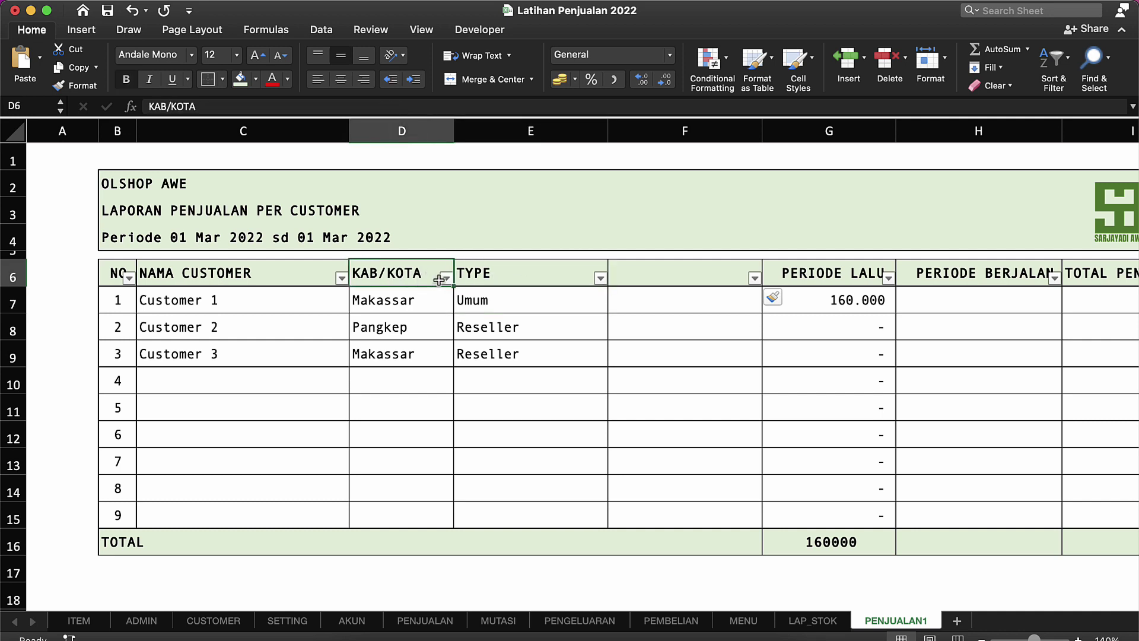
left_click(489, 276)
left_click(663, 267)
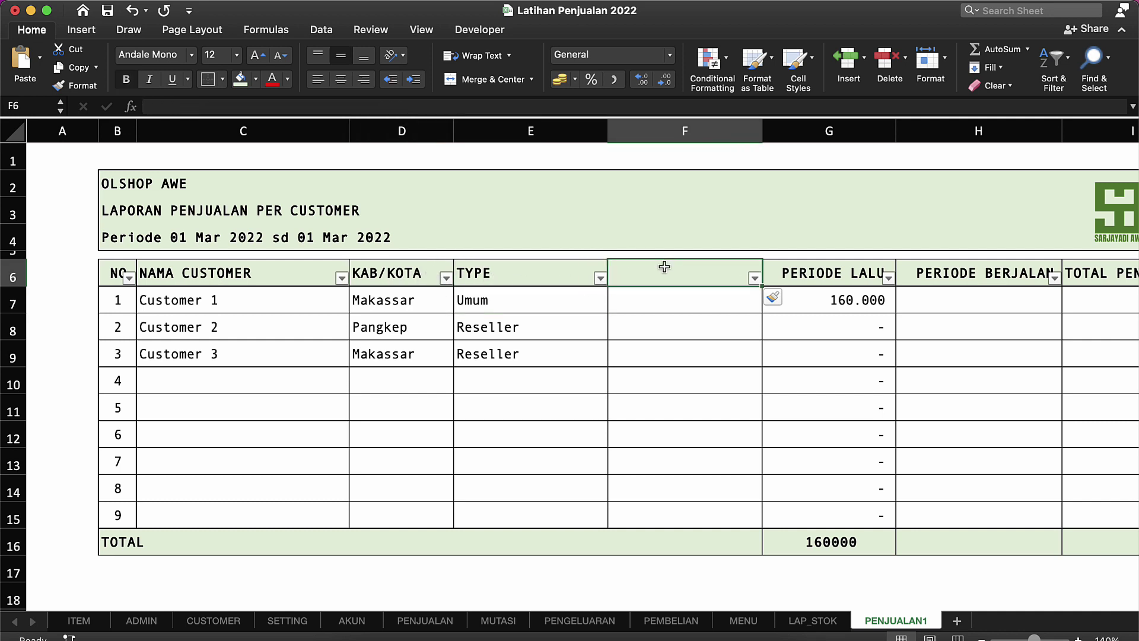
left_click(532, 274)
left_click(674, 277)
left_click(671, 128)
key("ctrl+minus")
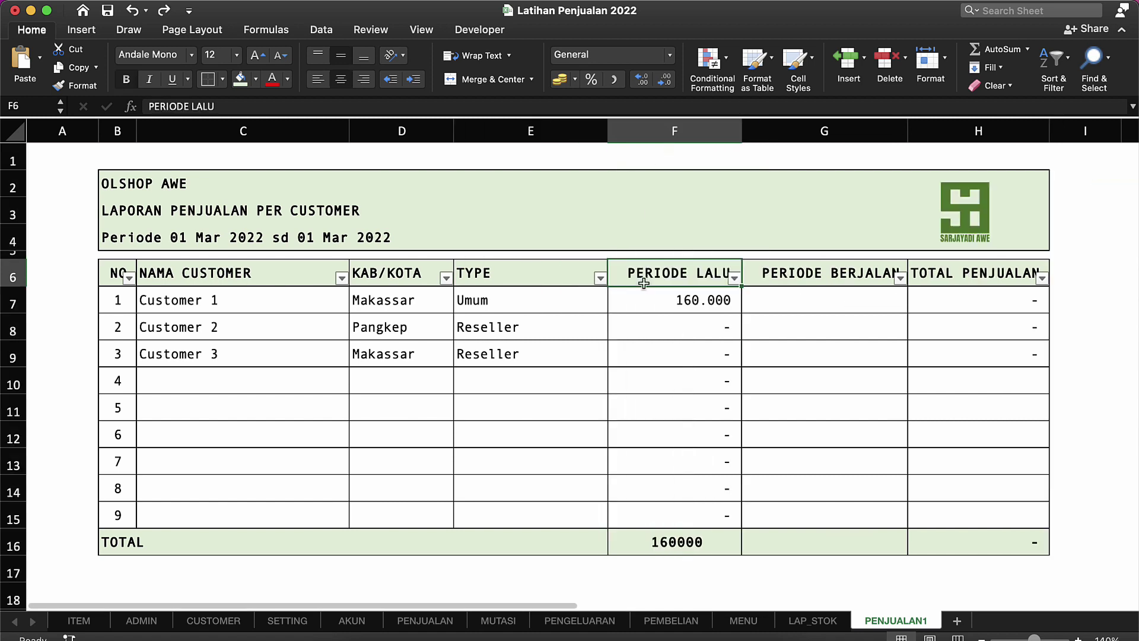
Copy the full formula text of F7 and paste it into G7 under PERIODE BERJALAN.
left_click(658, 292)
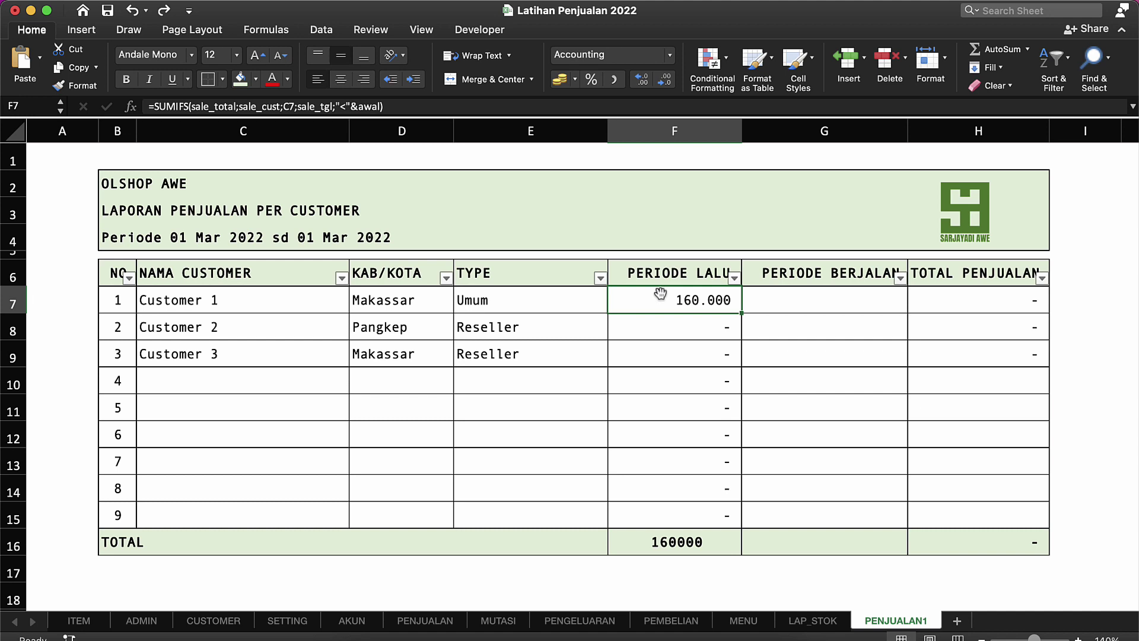
double_click(694, 328)
left_click(695, 302)
double_click(695, 302)
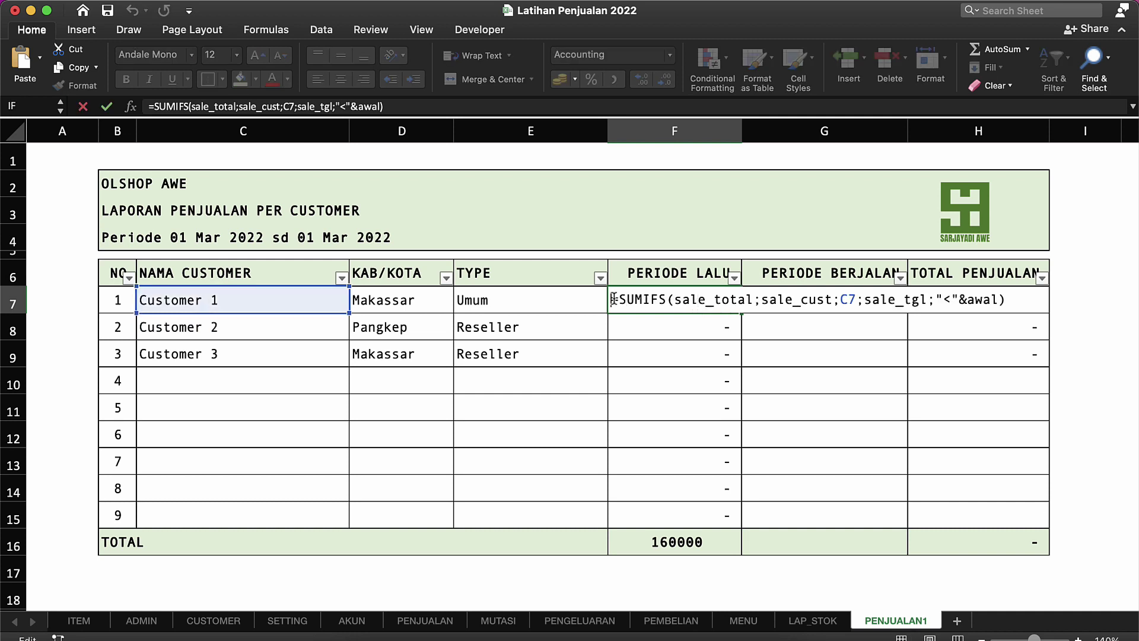
left_click_drag(613, 299, 1006, 299)
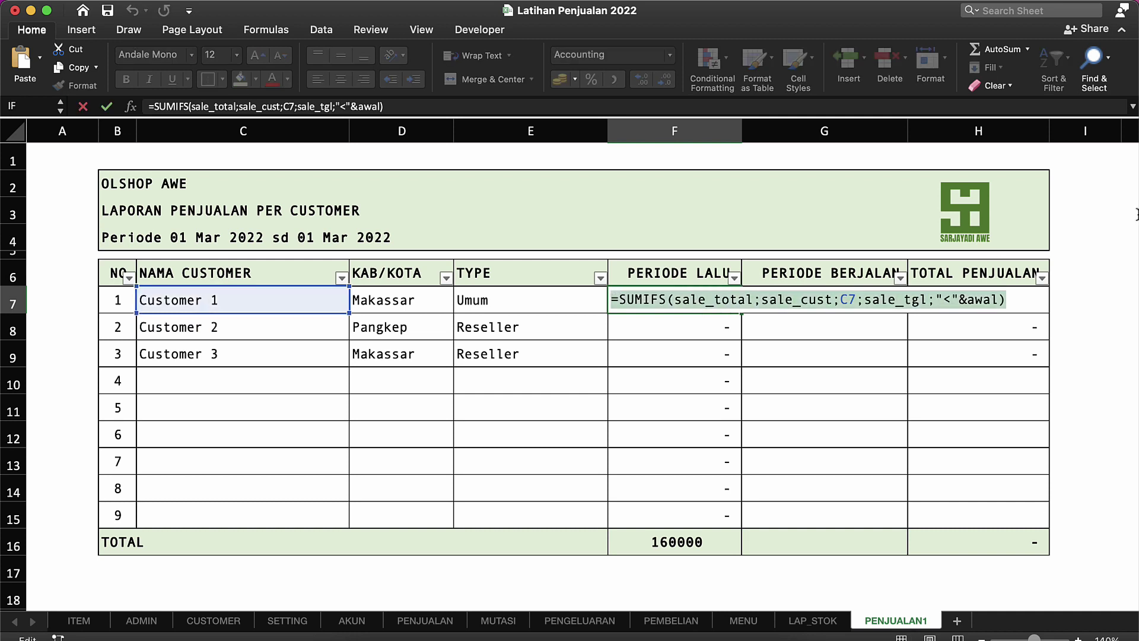
right_click(888, 305)
left_click(898, 325)
key("Return")
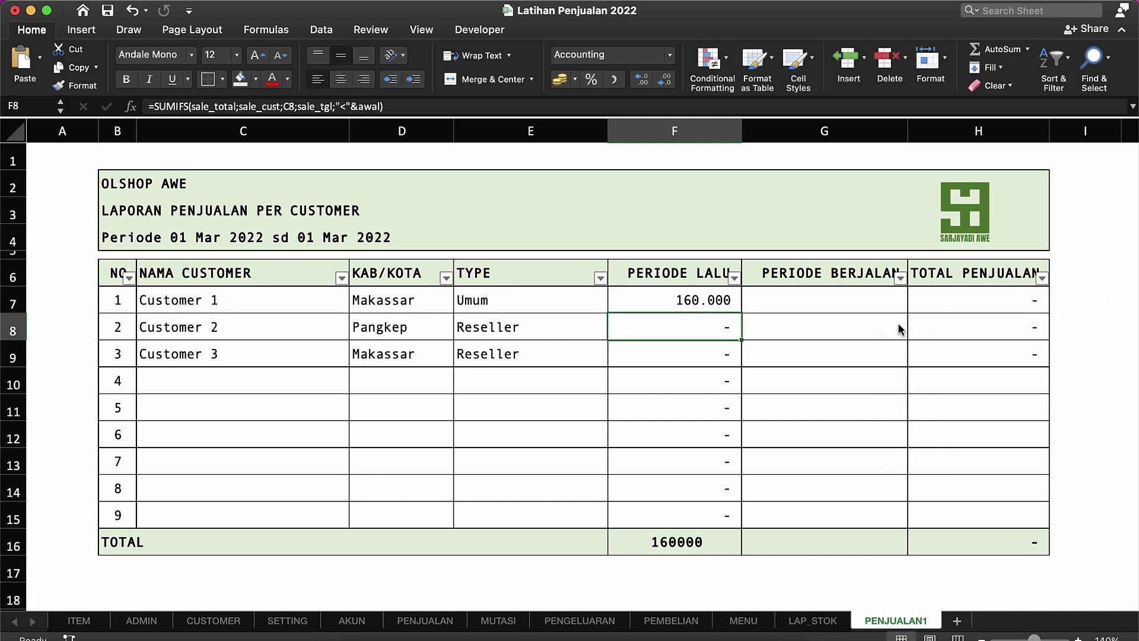
key("Up")
key("Right")
key("super+v")
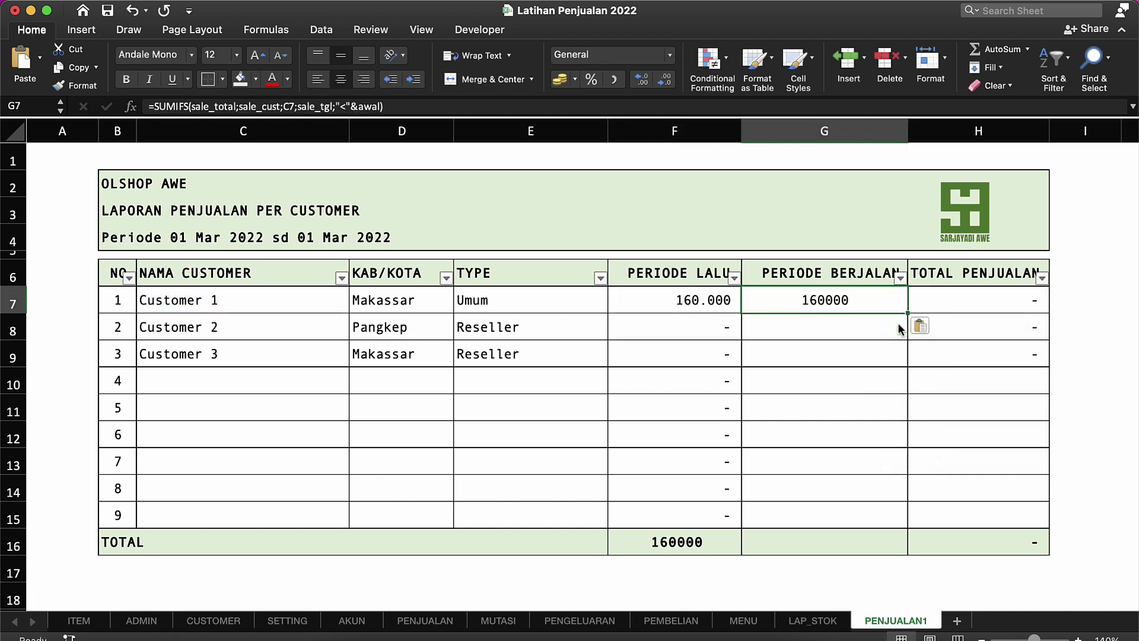
Change the date criterion operator in the G7 SUMIFS formula to ">=" so it reads ">="&awal.
double_click(832, 300)
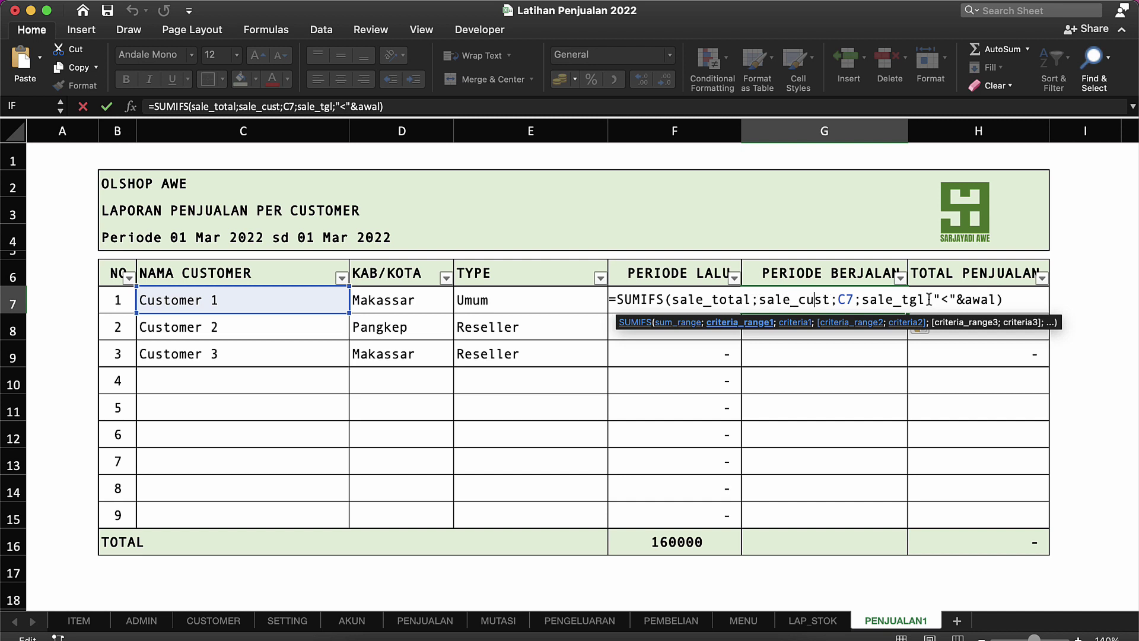
left_click(950, 300)
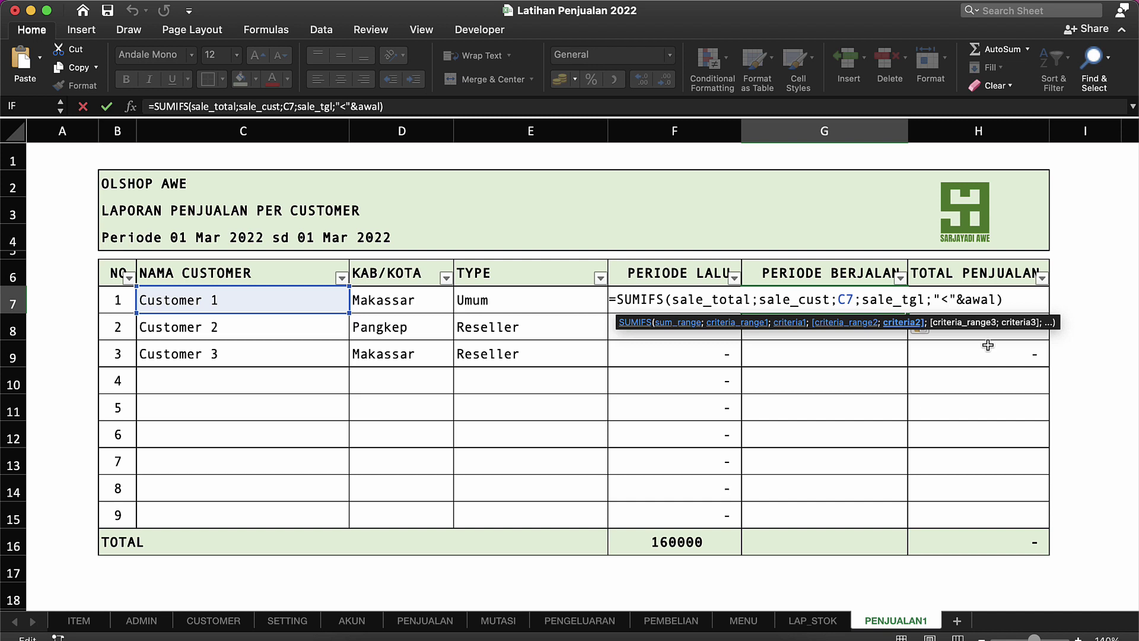
key("BackSpace")
type(">")
key("BackSpace")
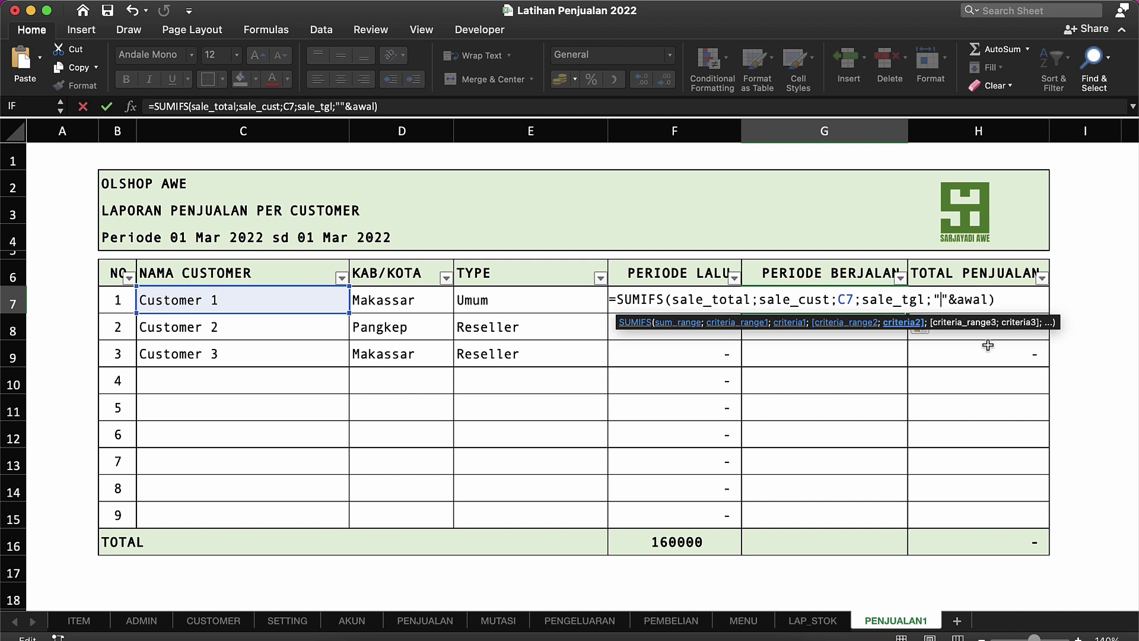
type(">")
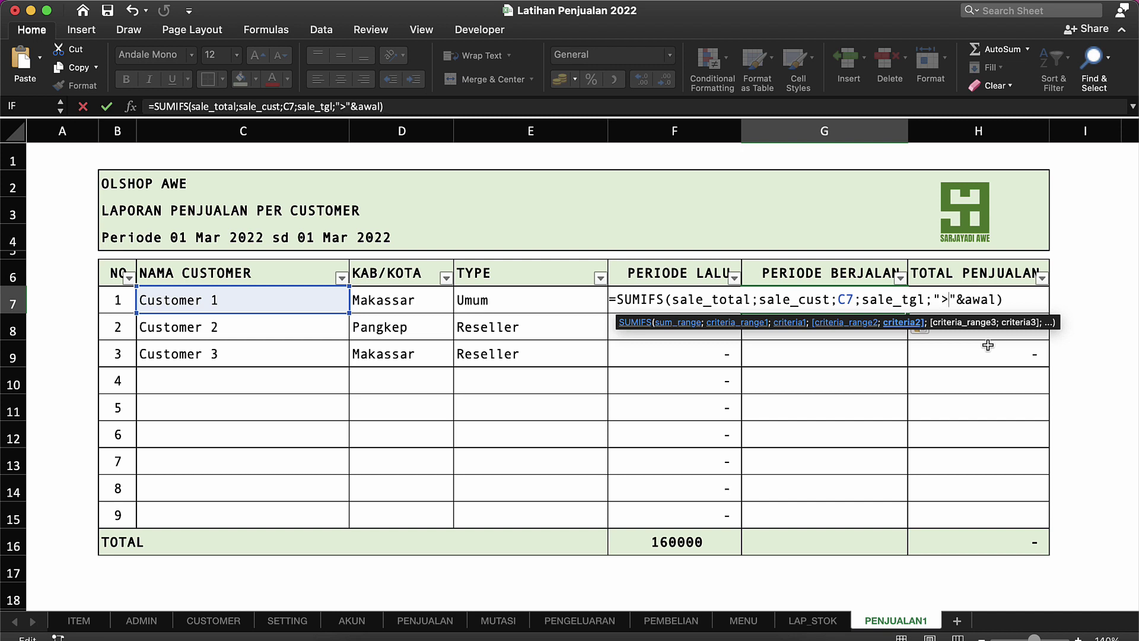
triple_click(943, 298)
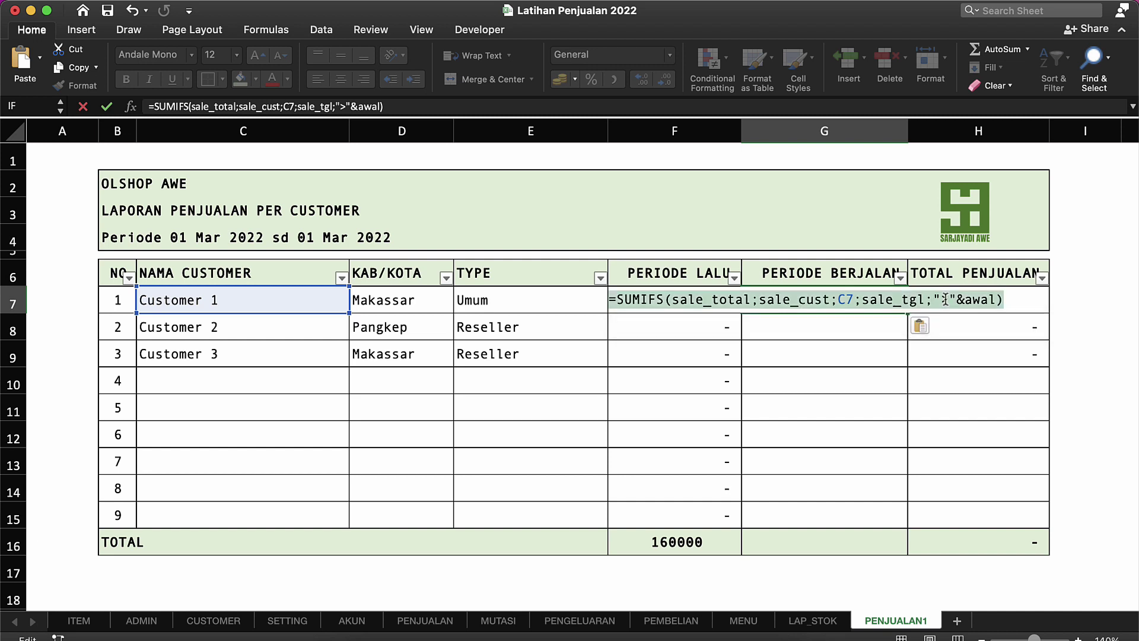
left_click(945, 299)
type("=")
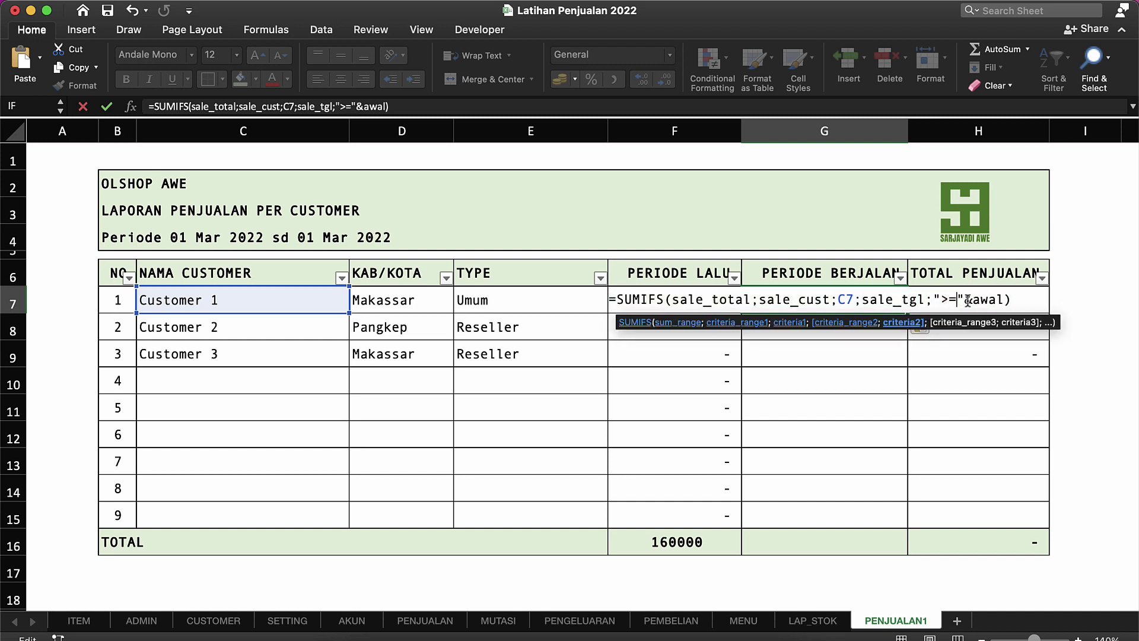
Add a second date condition, sale_tgl;"<="&akhir, to the G7 SUMIFS formula and commit it.
left_click(1013, 300)
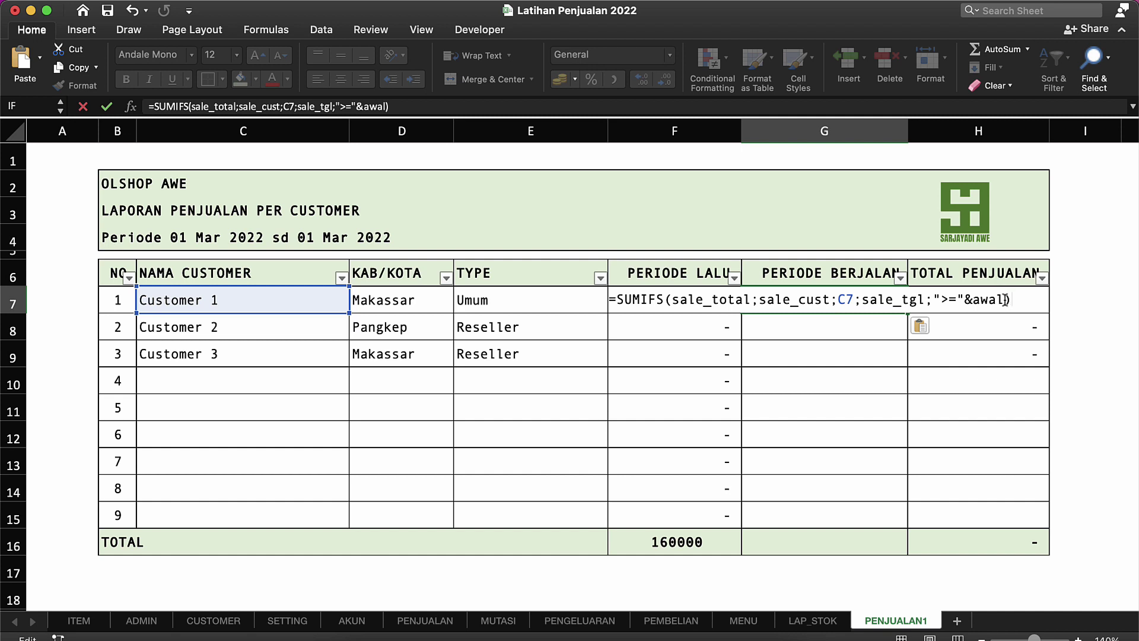
left_click(1005, 300)
type(";sa")
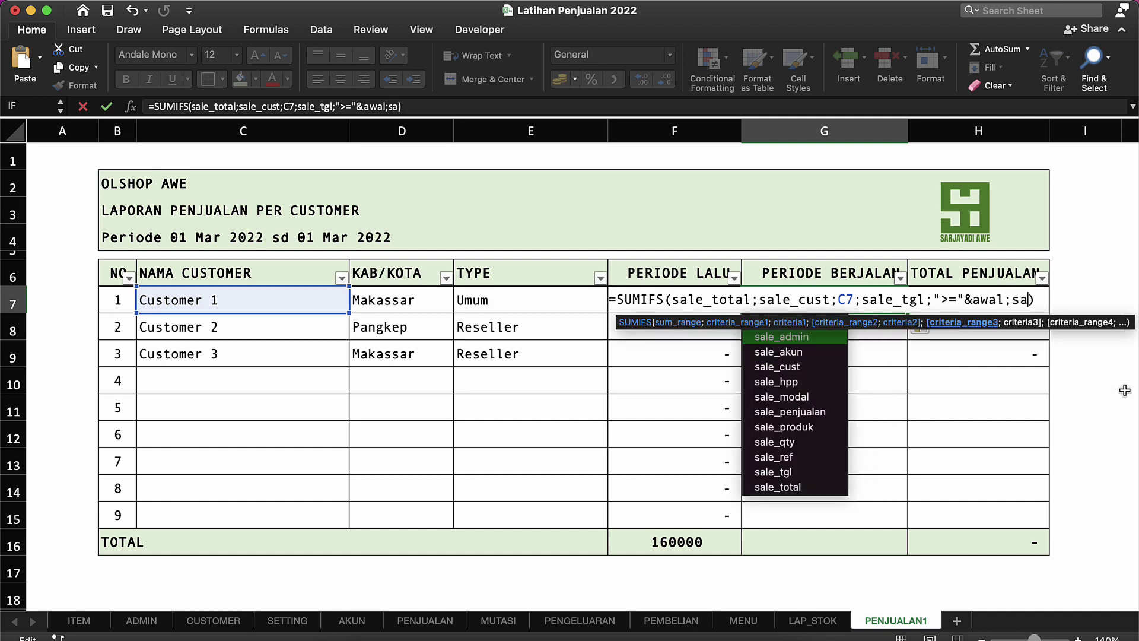
type("le")
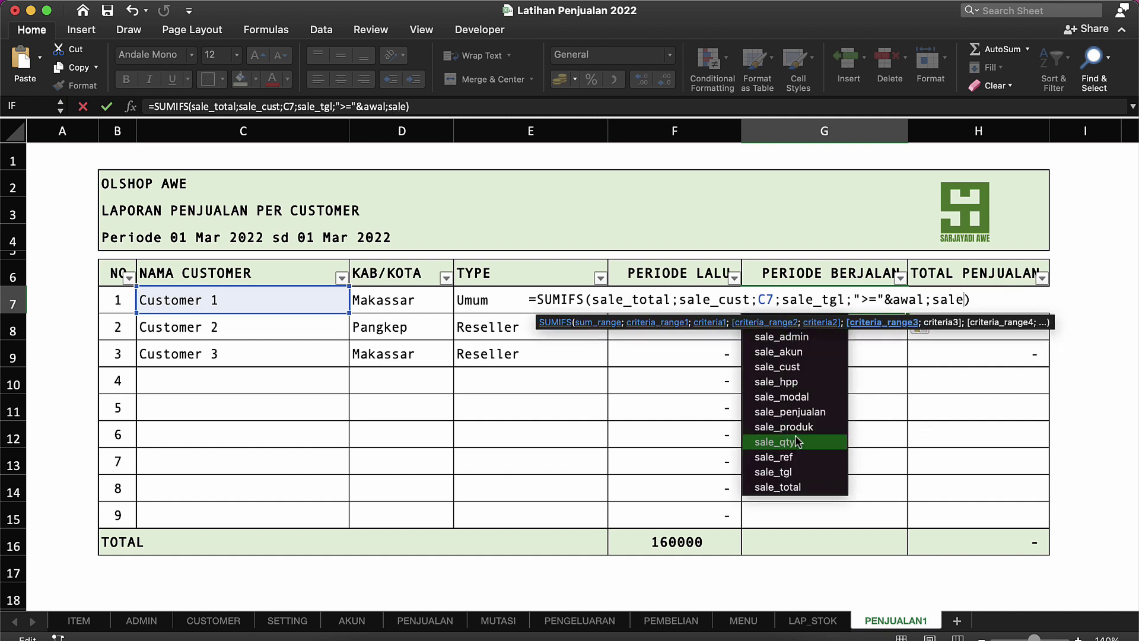
type("_tgl")
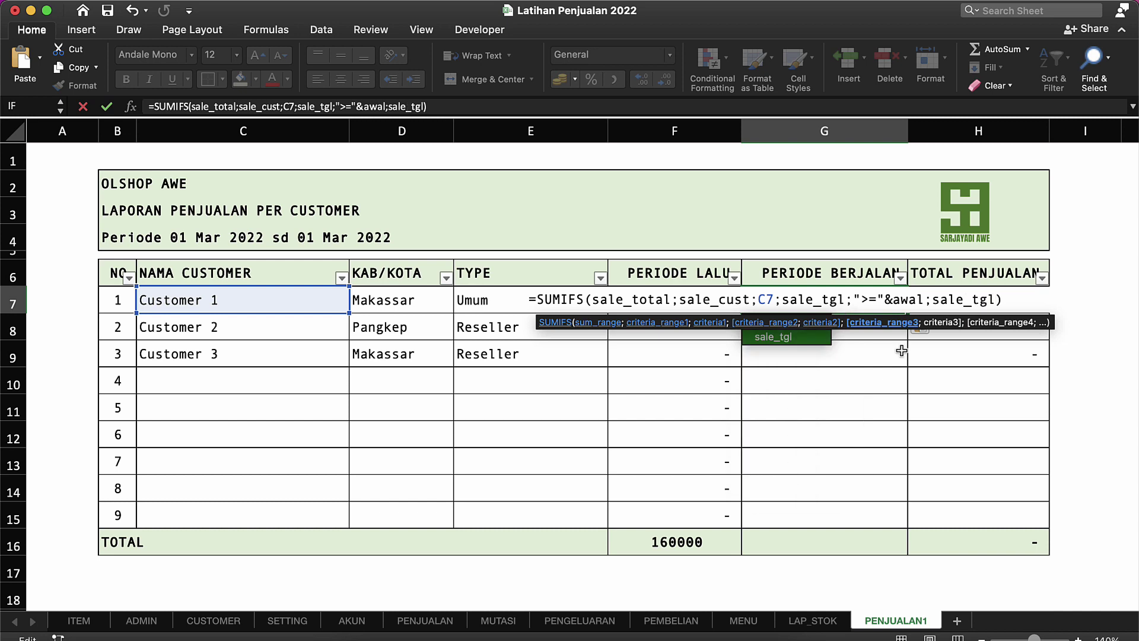
type(";\"<=")
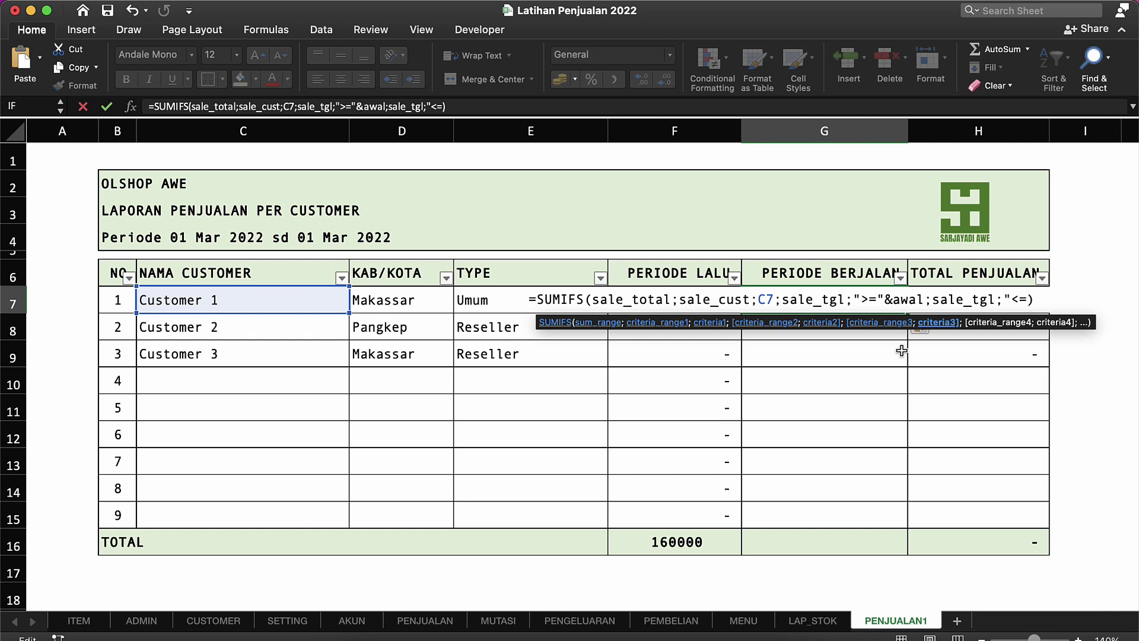
type("A")
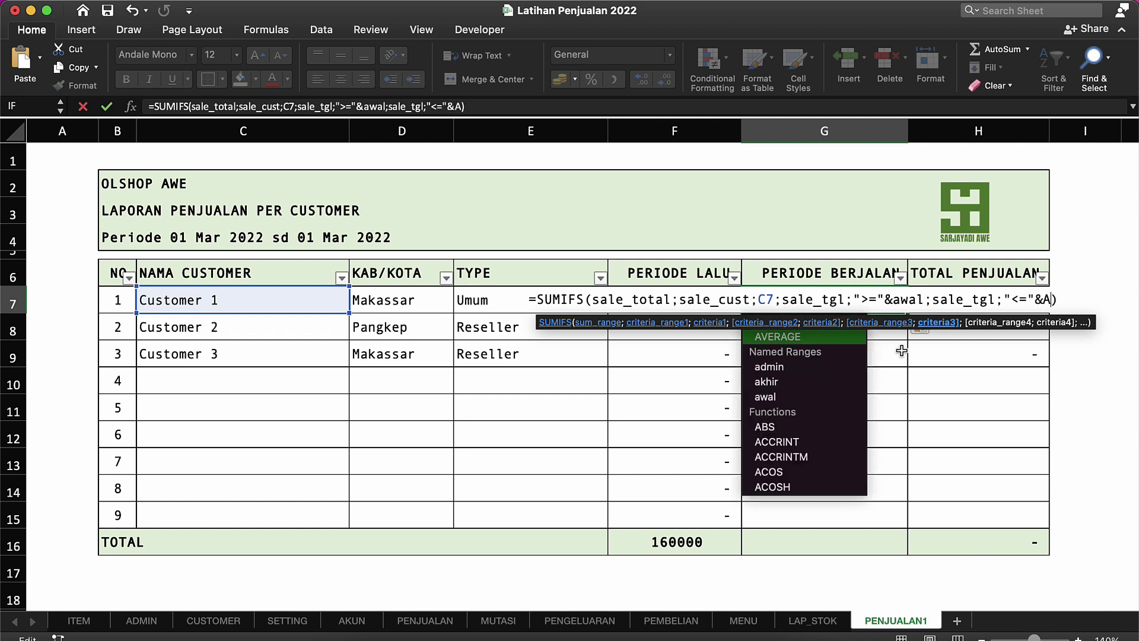
key("Down")
key("Down")
key("Down")
key("Up")
key("Tab")
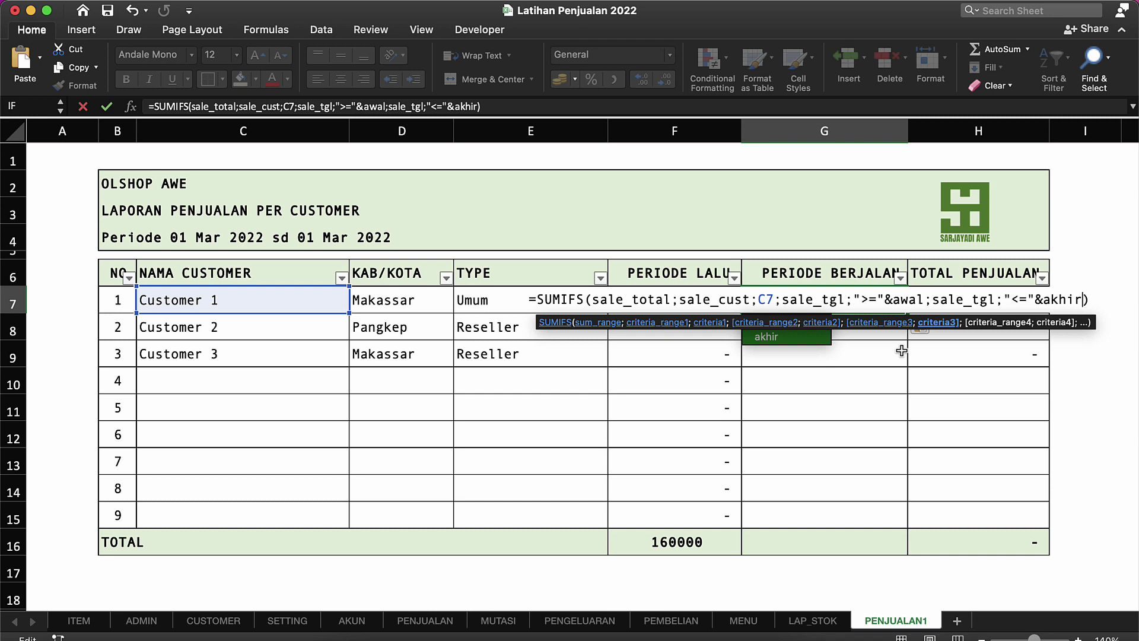
key("Return")
key("Up")
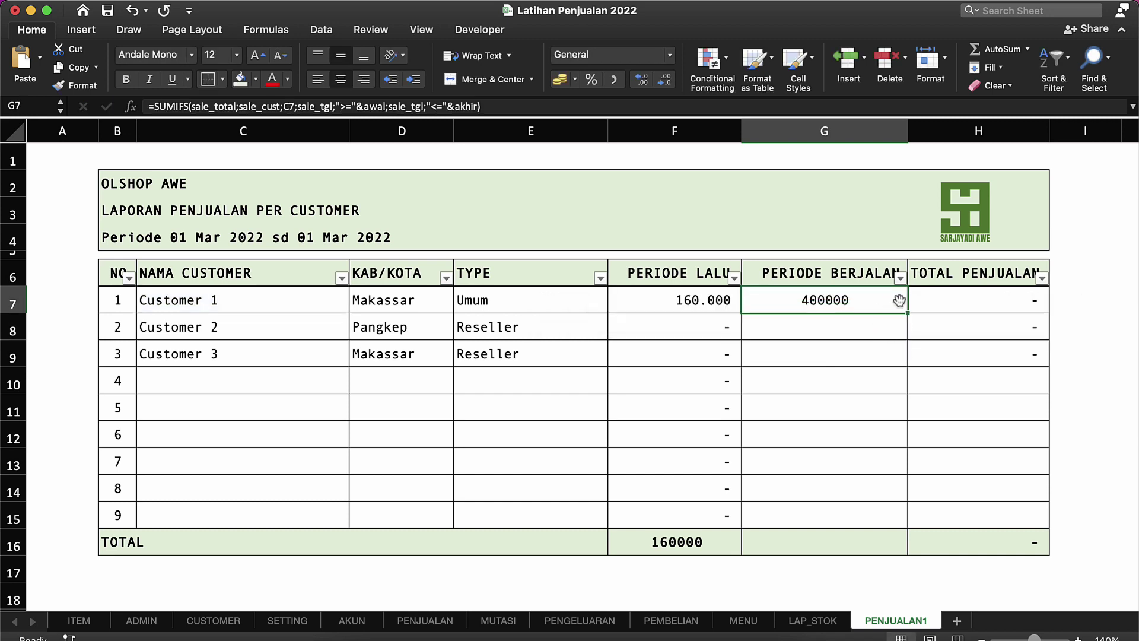
Fill the G7 formula down through G15 and apply the comma-style Accounting number format.
left_click_drag(907, 314, 902, 523)
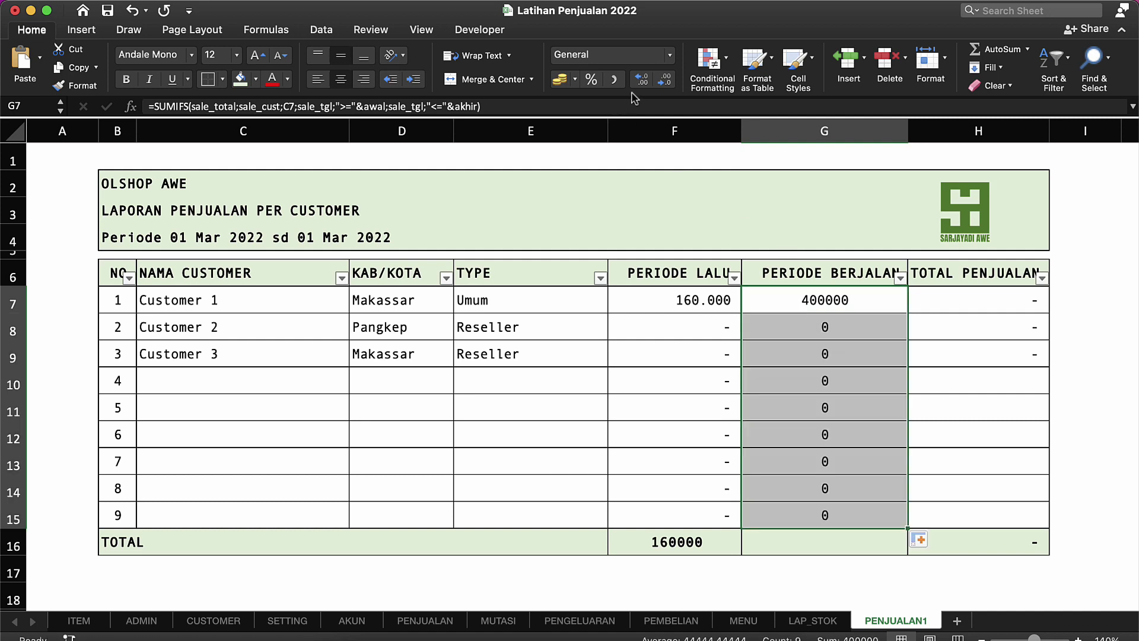
left_click(614, 79)
left_click(792, 359)
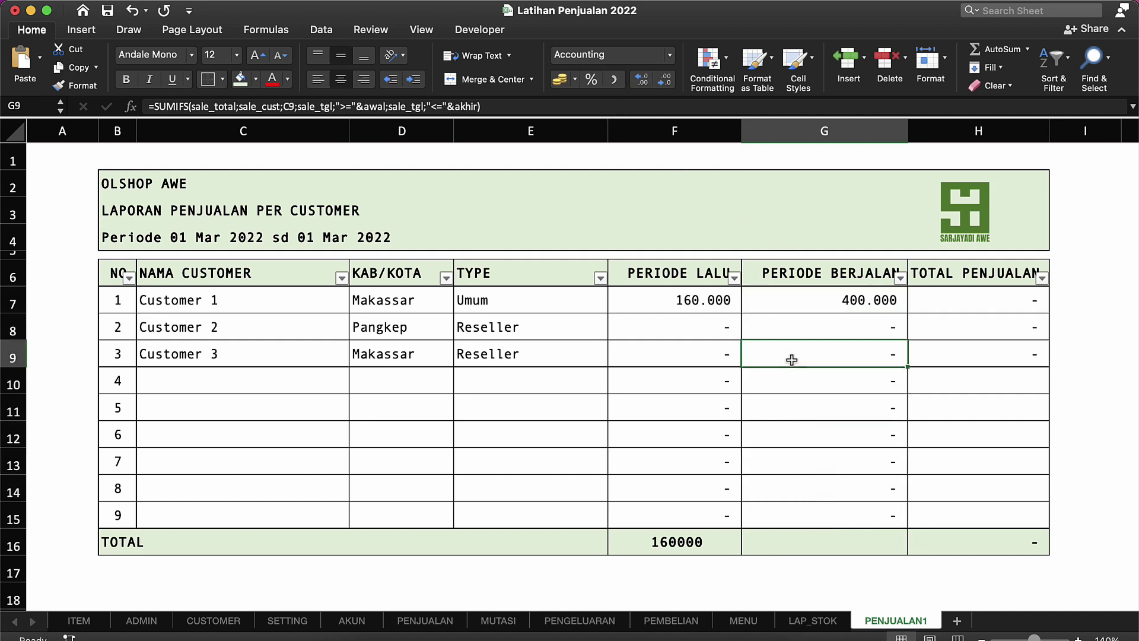
left_click(832, 301)
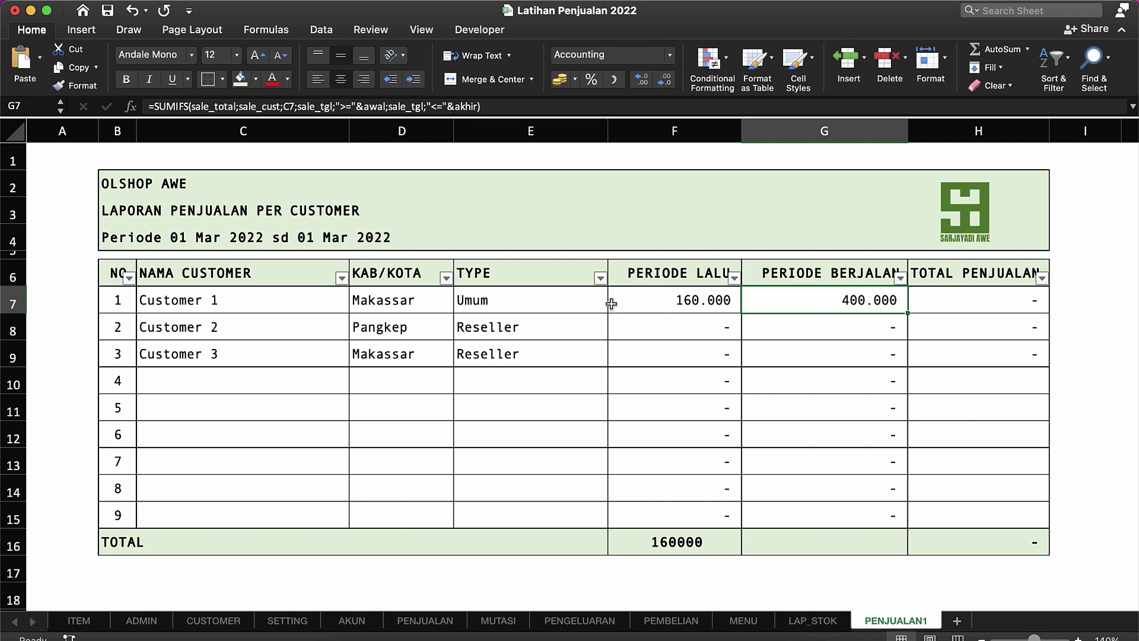
Increase the height of header row 6 to fit two lines and wrap its text.
left_click_drag(18, 285, 18, 313)
left_click(13, 290)
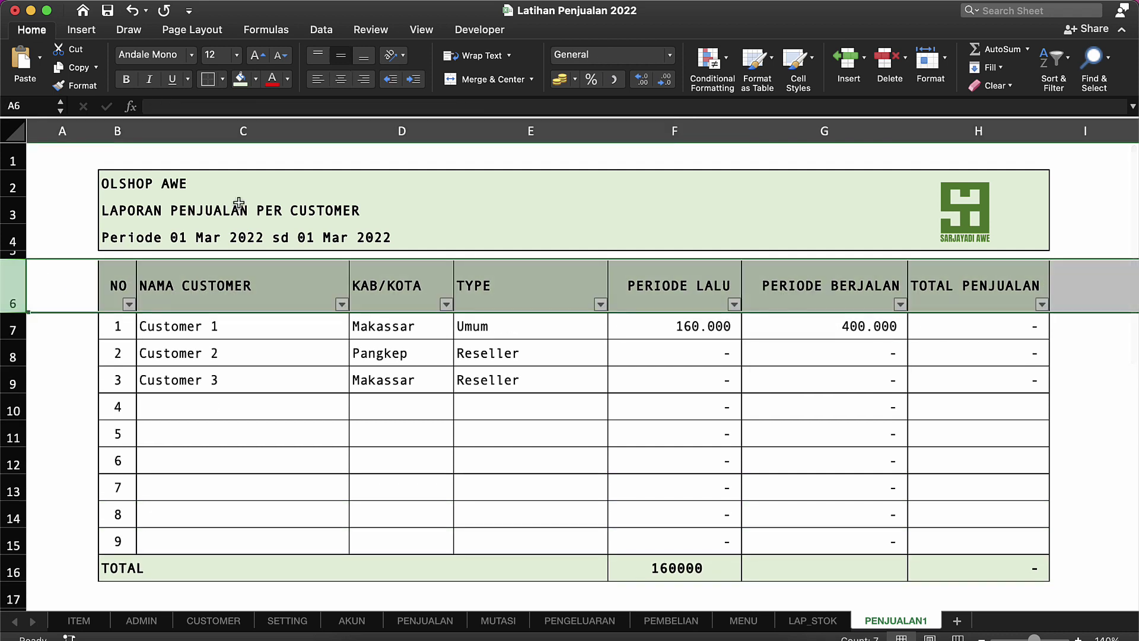
left_click(492, 57)
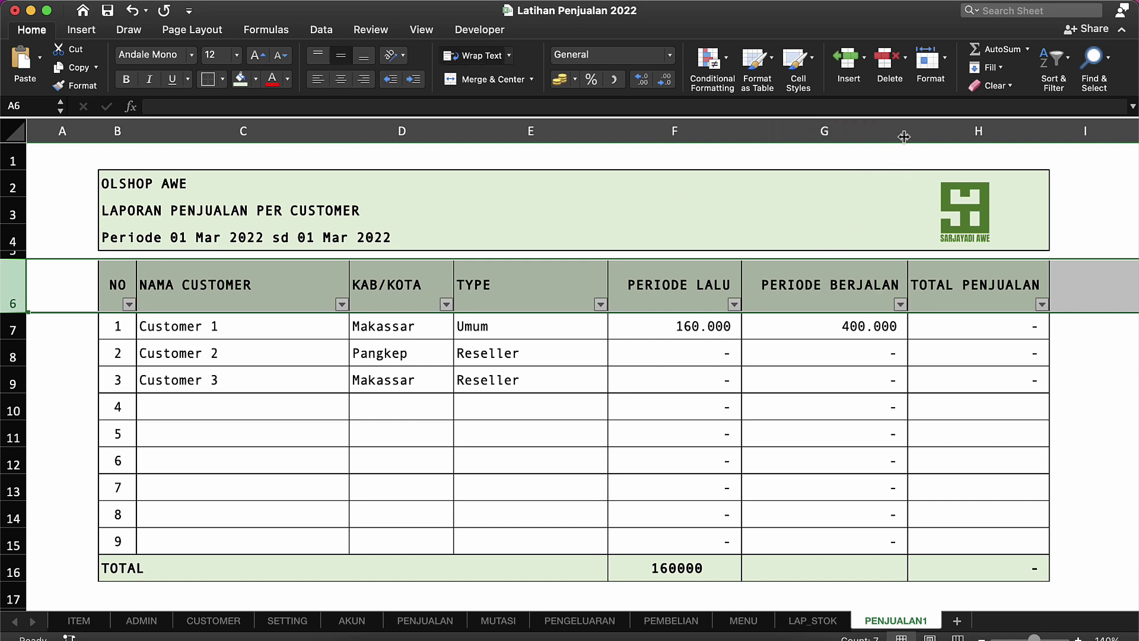
Narrow columns F, G and H so their headings wrap onto two lines, and center the TOTAL PENJUALAN heading.
left_click_drag(903, 137, 854, 135)
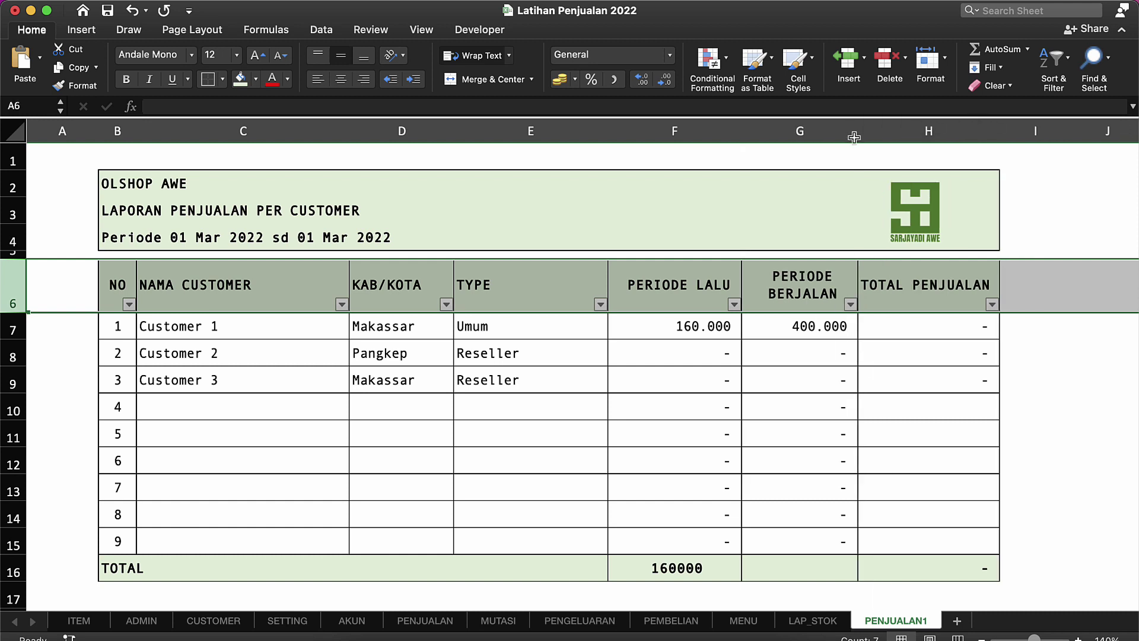
left_click_drag(742, 135, 701, 136)
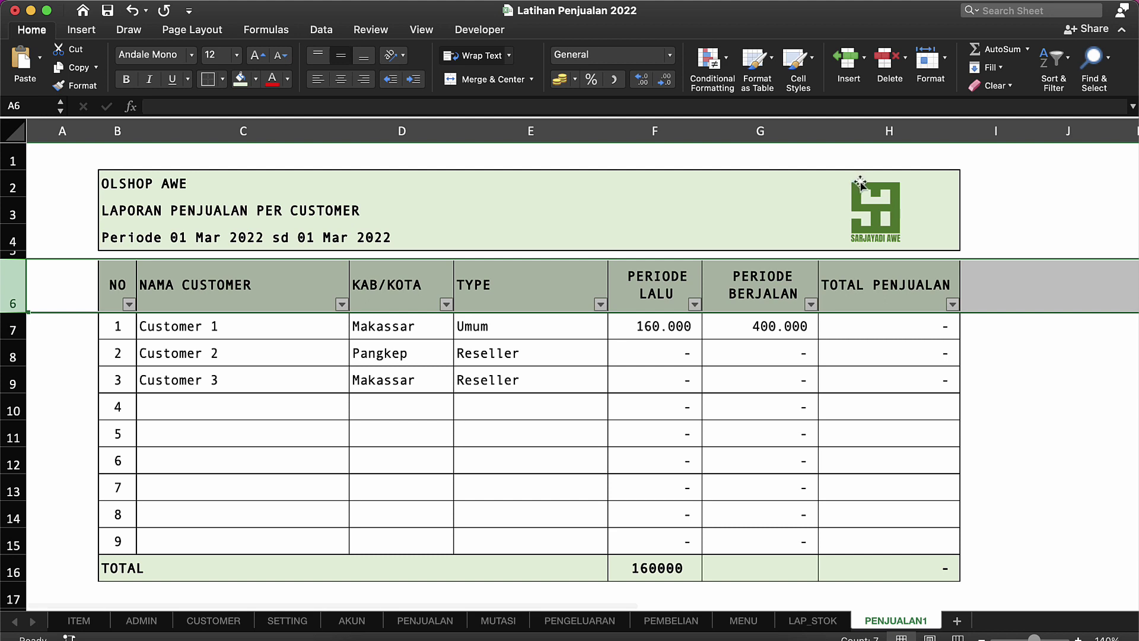
left_click_drag(959, 135, 917, 136)
left_click(862, 291)
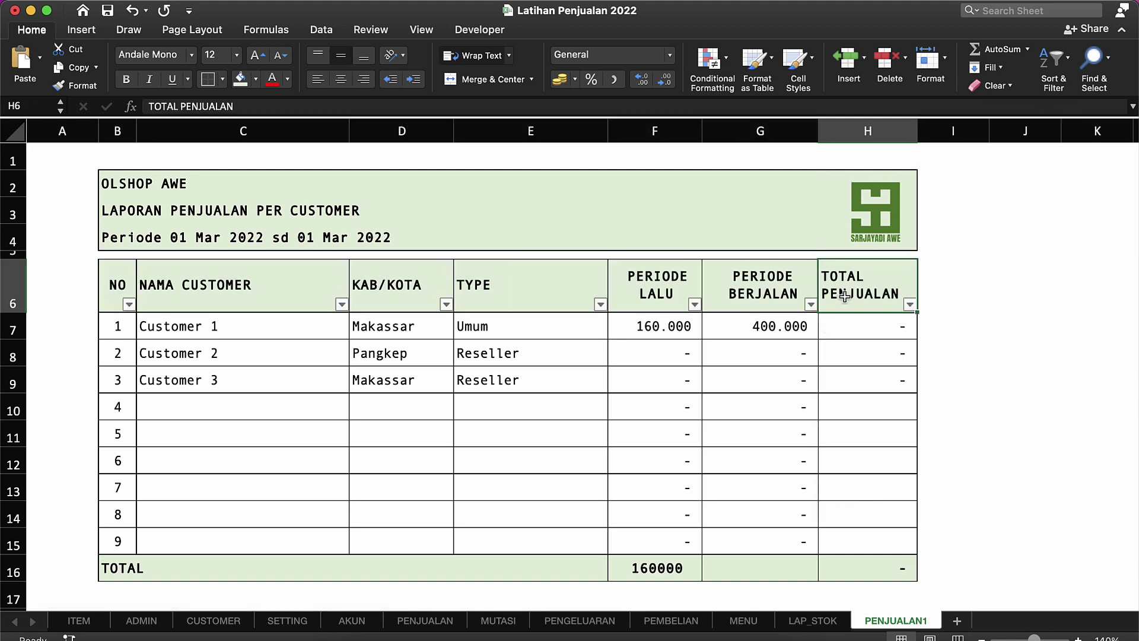
left_click(341, 80)
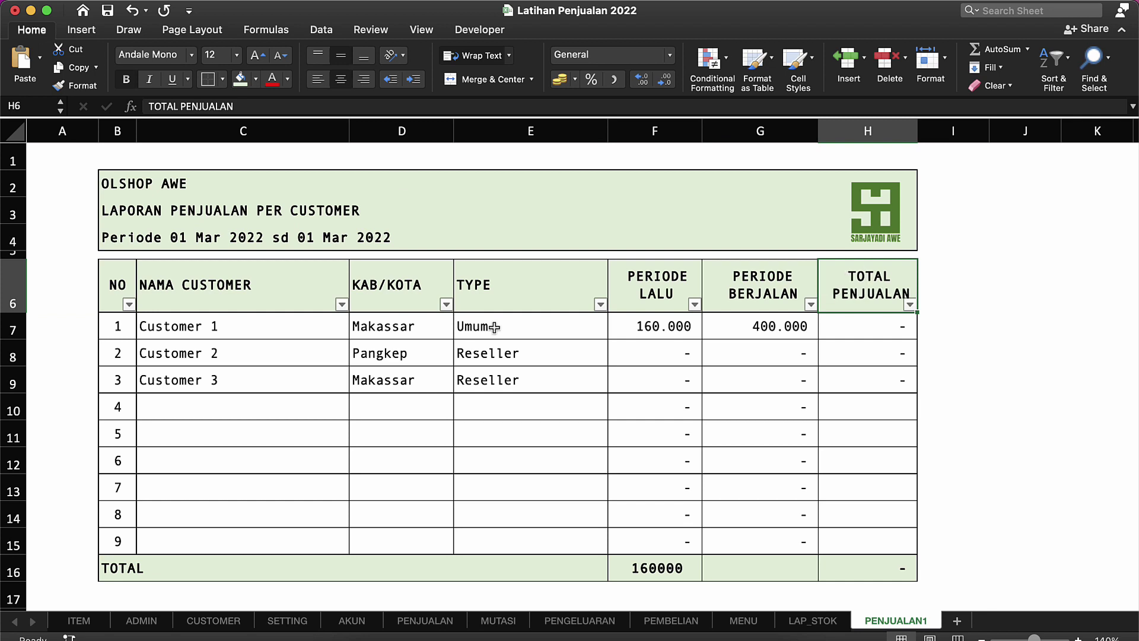
Review the SUMIFS formula in G7 without changing it.
left_click(546, 354)
left_click(750, 356)
left_click(767, 324)
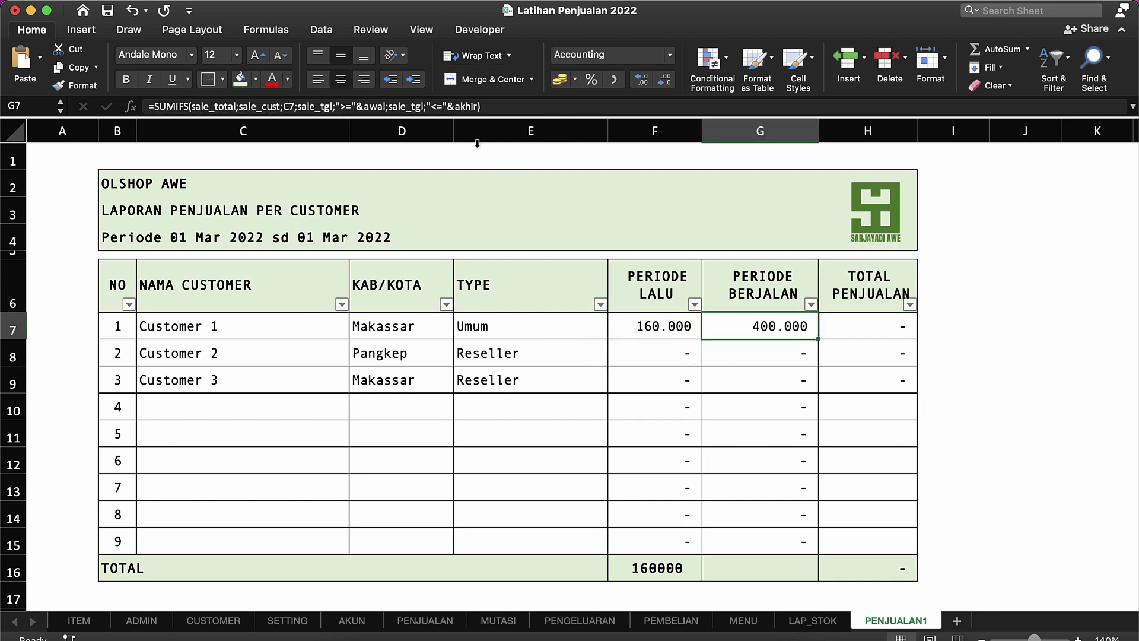
left_click(485, 106)
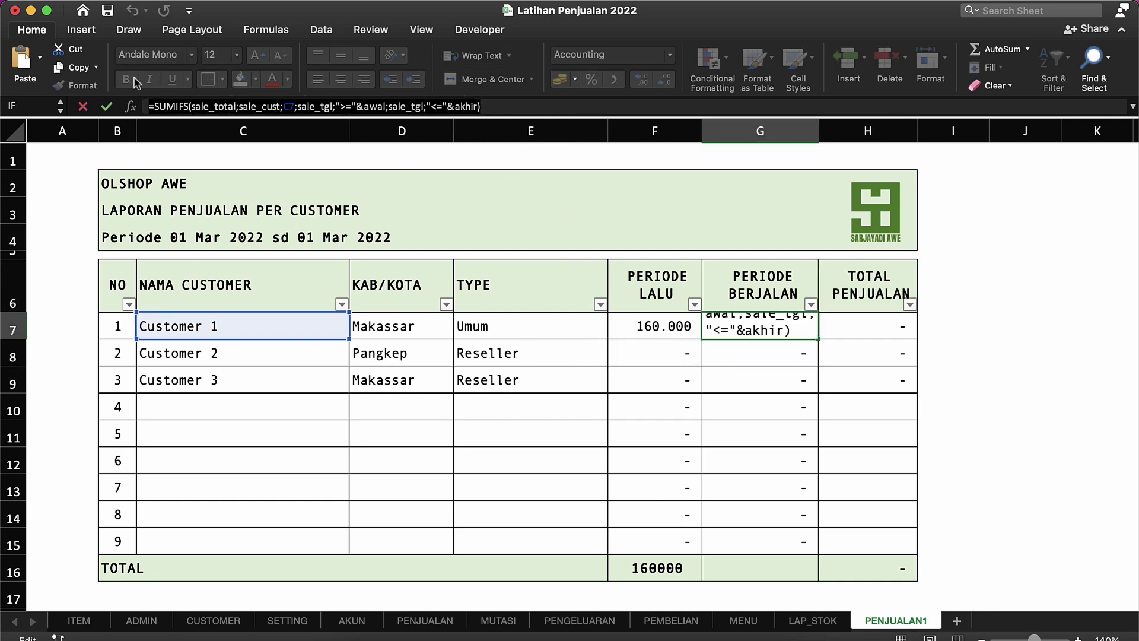
key("Escape")
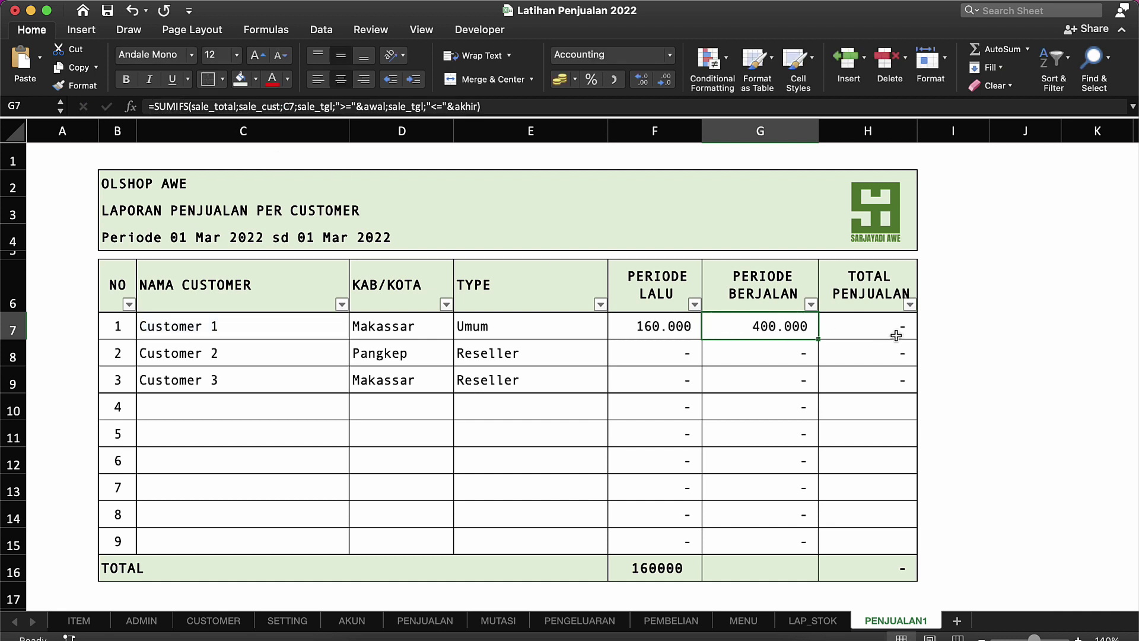
Enter the formula =F7+G7 in H7 under TOTAL PENJUALAN.
left_click(894, 325)
type("=")
key("Left")
key("Left")
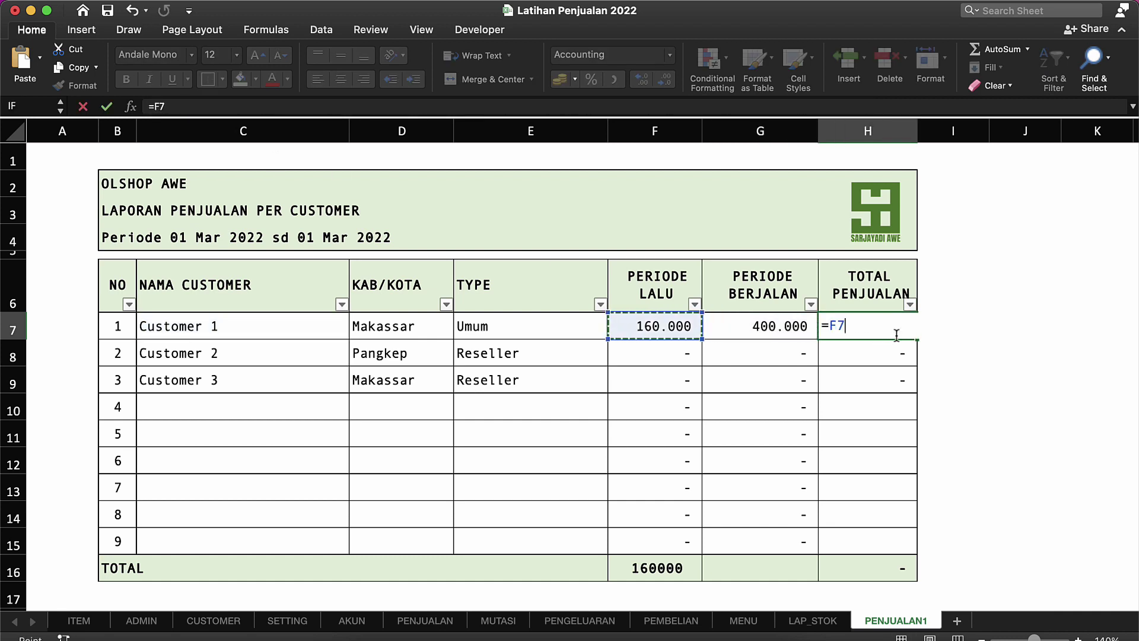
type("+")
key("Left")
key("Return")
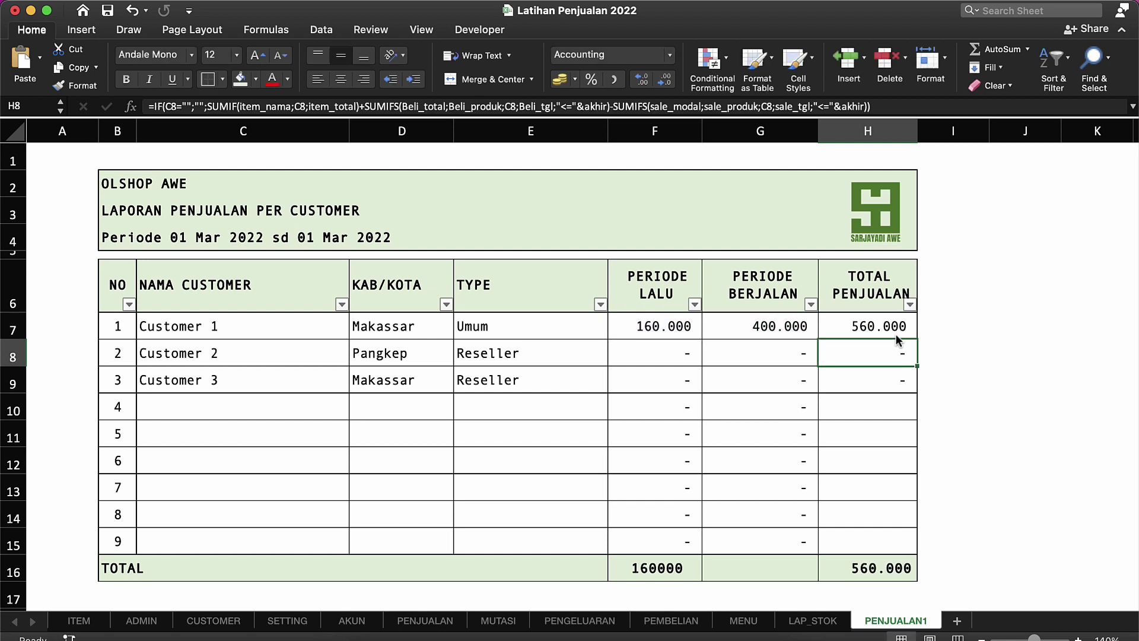
Copy the H7 total formula into H8:H15, replacing the old formulas there.
left_click(896, 337)
key("super+c")
key("Down")
key("shift+Down")
key("shift+Down")
key("shift+Down")
key("shift+Down")
key("shift+Down")
key("shift+Down")
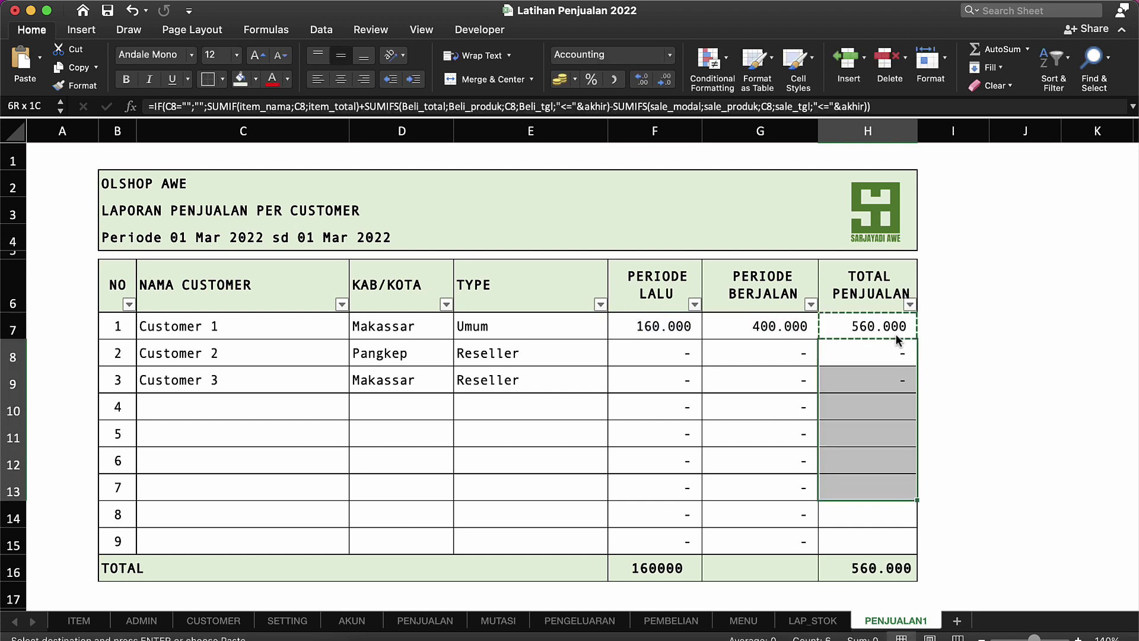
key("shift+Down")
key("Return")
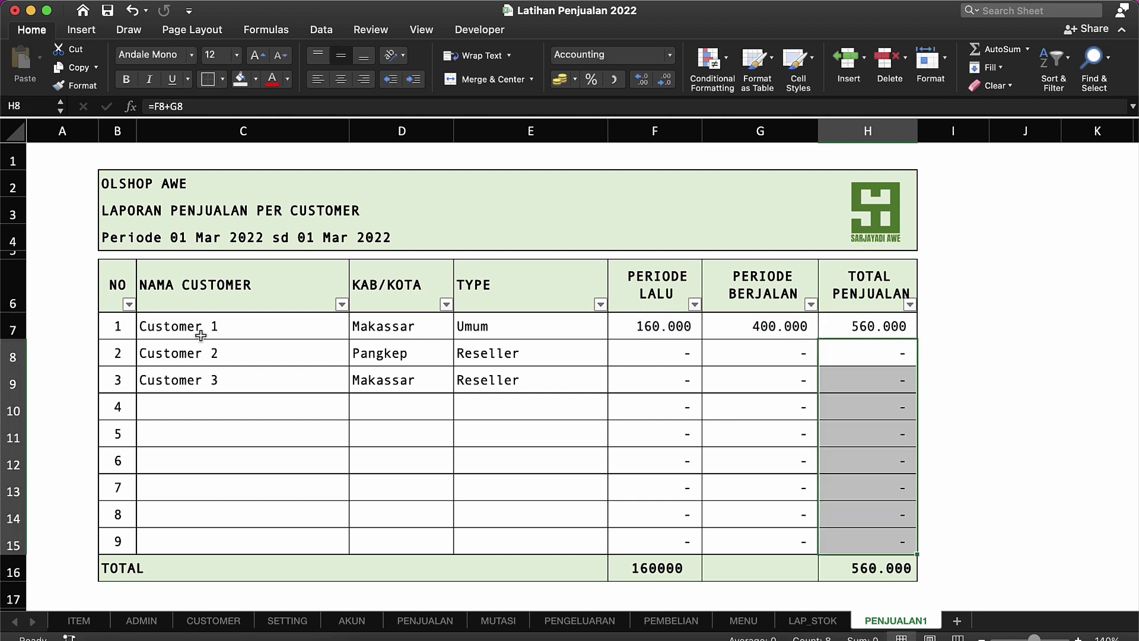
Check the copied formula in H8 and the period and total cells for Customer 1.
left_click(183, 335)
left_click(895, 345)
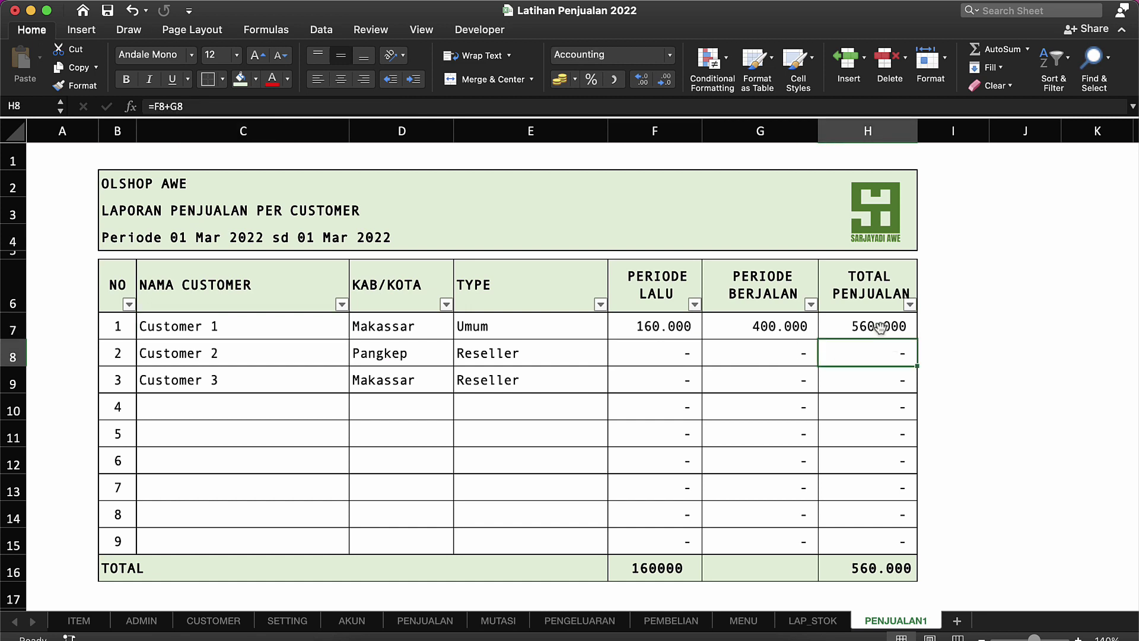
left_click(880, 327)
left_click(732, 330)
left_click(533, 358)
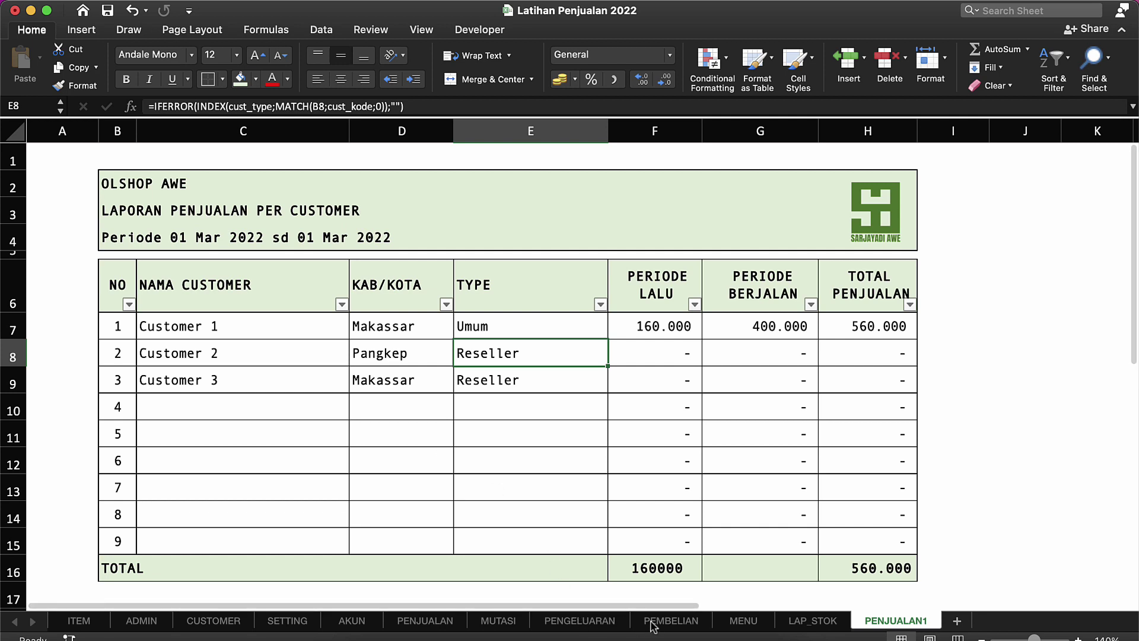
On the PENJUALAN sheet, set the date of the Produk B sale in row 7 to 02/03/2022.
left_click(420, 620)
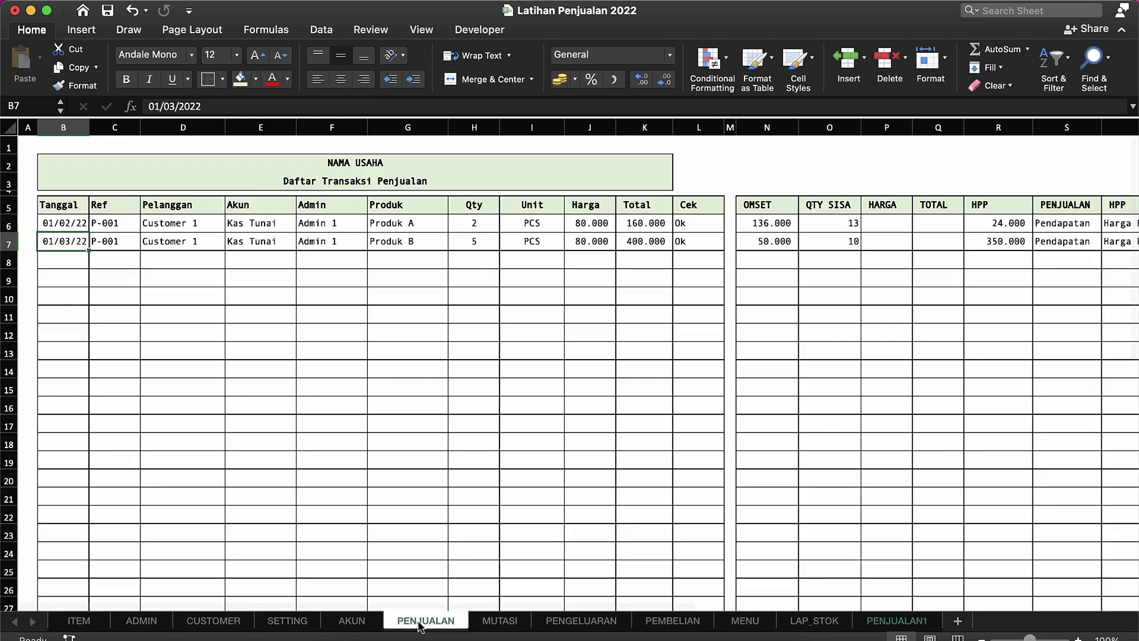
double_click(61, 241)
key("BackSpace")
type("2")
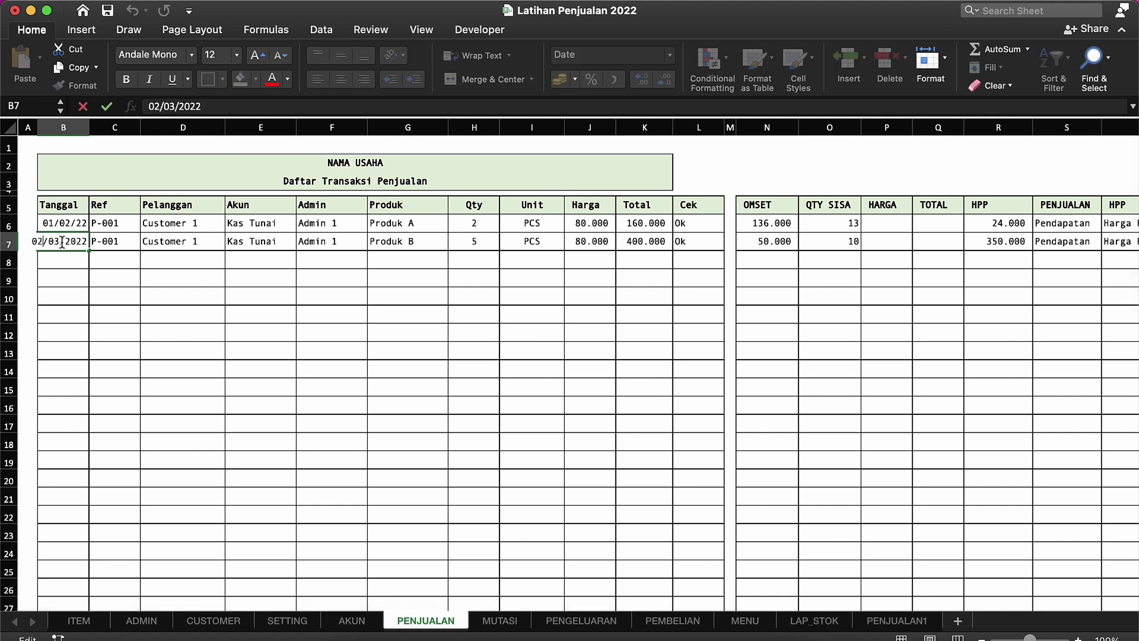
key("Return")
left_click(151, 243)
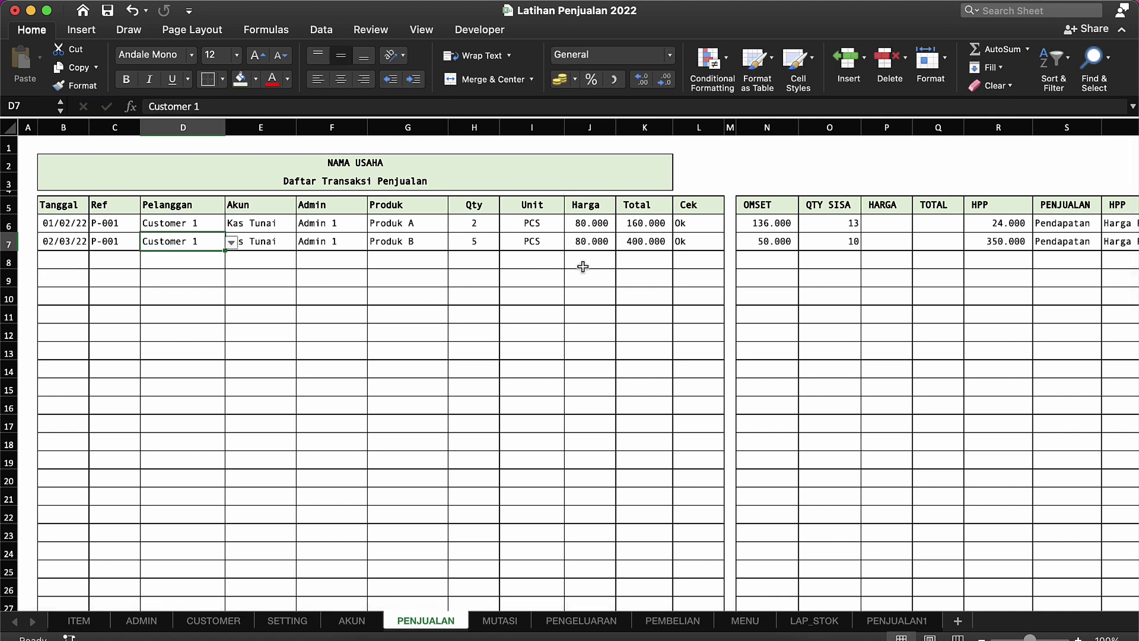
Check the total of the Produk B sale in row 7 and the PERIODE BERJALAN cell for Customer 1 on PENJUALAN1.
left_click(656, 242)
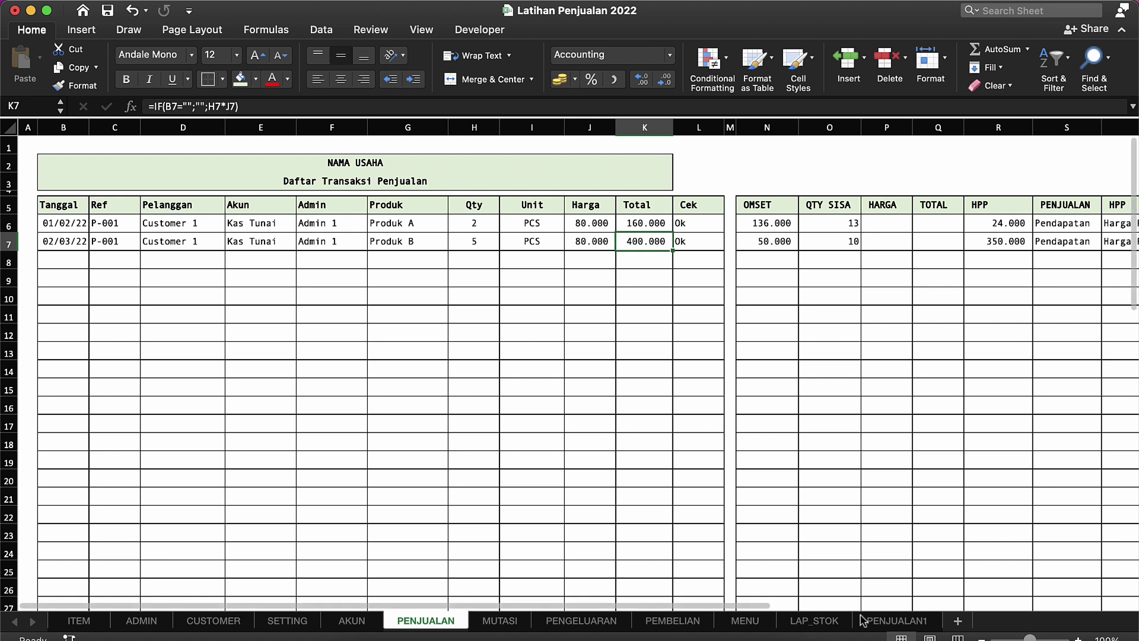
left_click(882, 620)
left_click(760, 330)
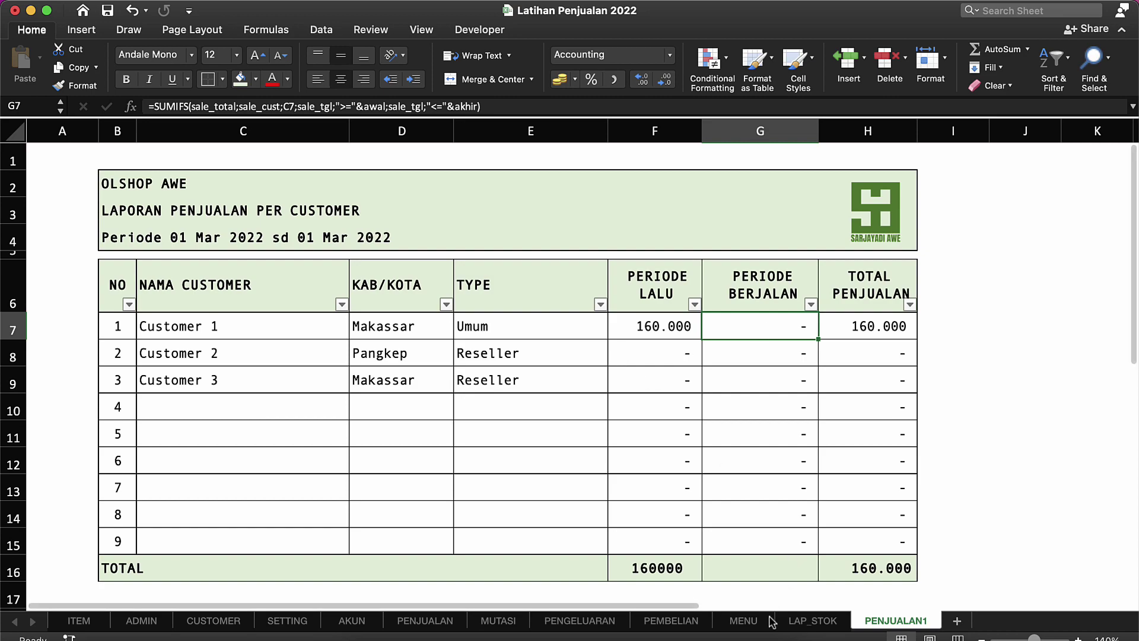
Switch to the APLIKASI PENJUALAN 2022 workbook and examine the columns and PERIODE LALU formula of the per-admin report on LAP_PENJUALAN (2).
key("ctrl+Down")
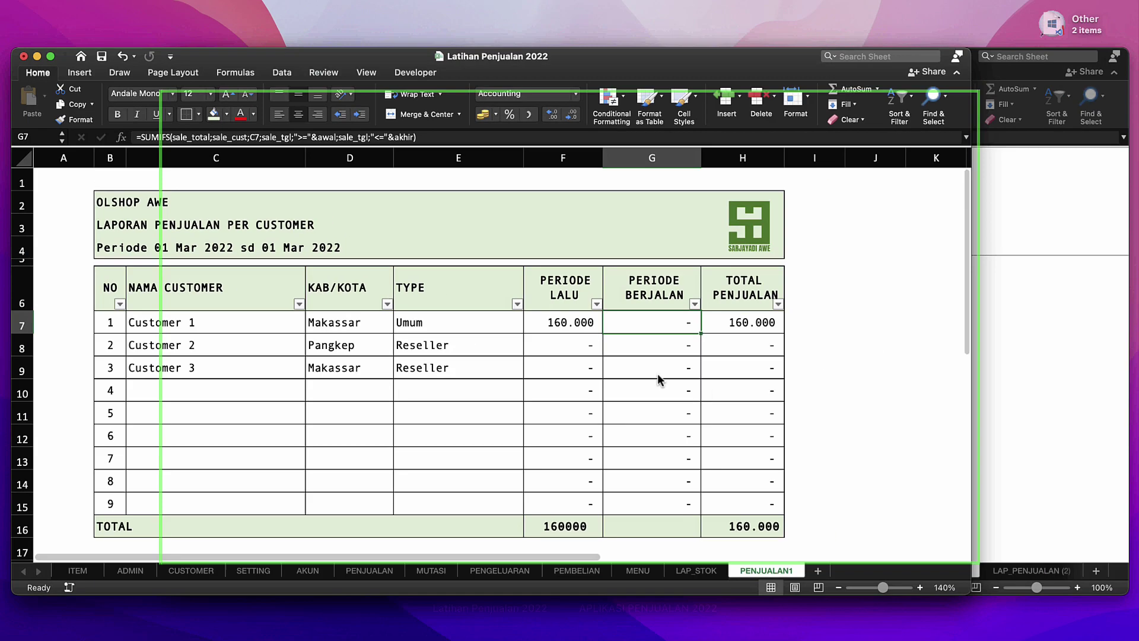
left_click(774, 316)
key("ctrl+Page_Down")
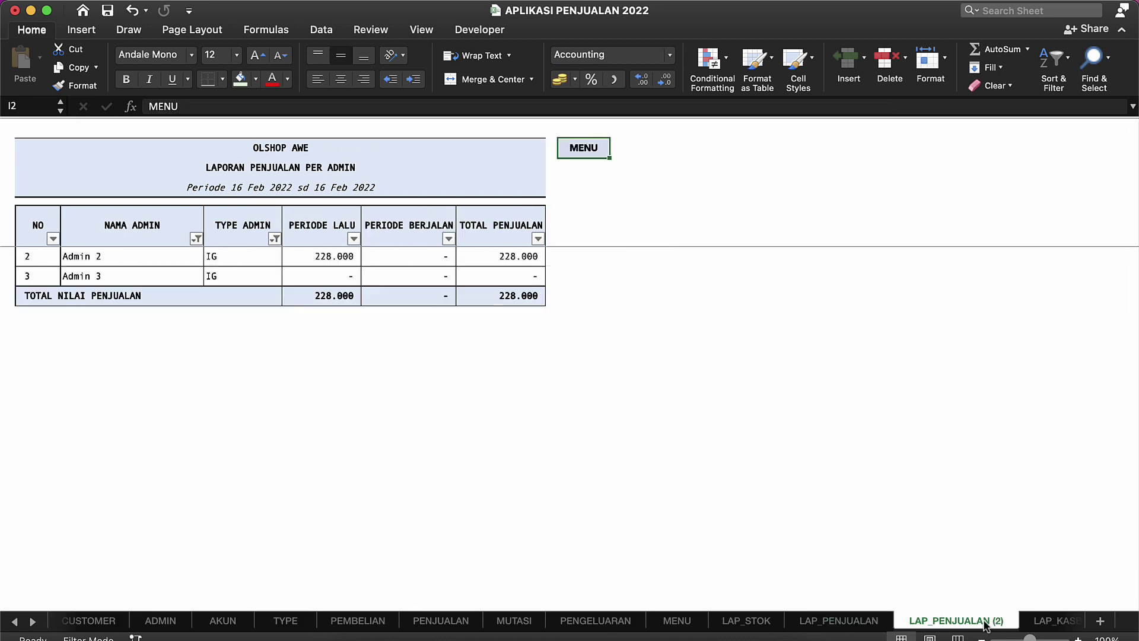
left_click(306, 268)
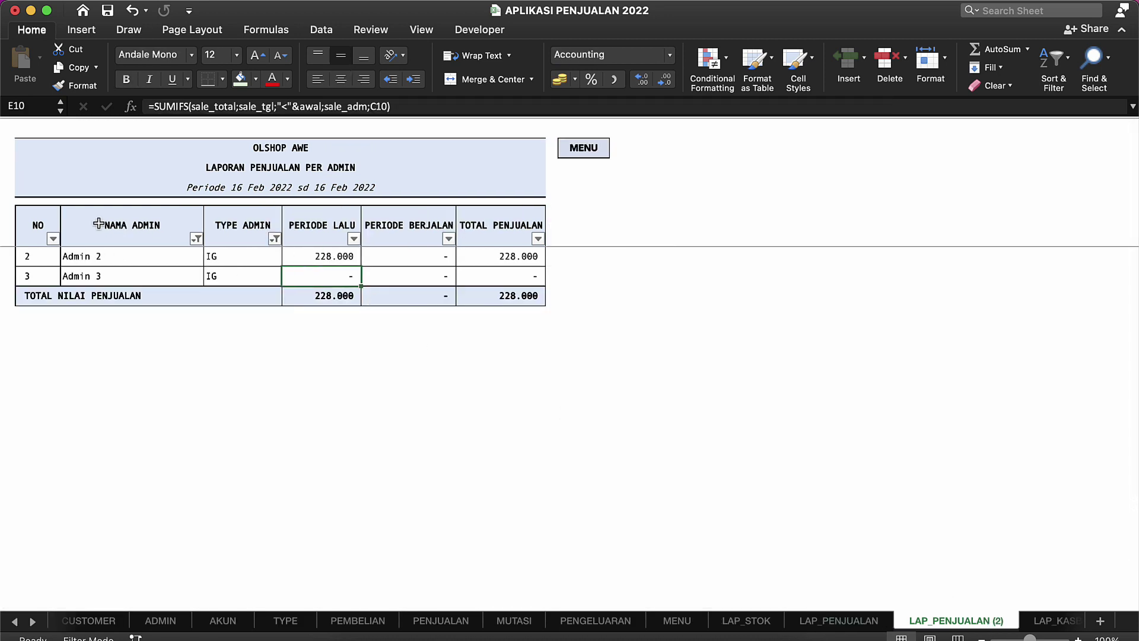
left_click(138, 260)
left_click(135, 231)
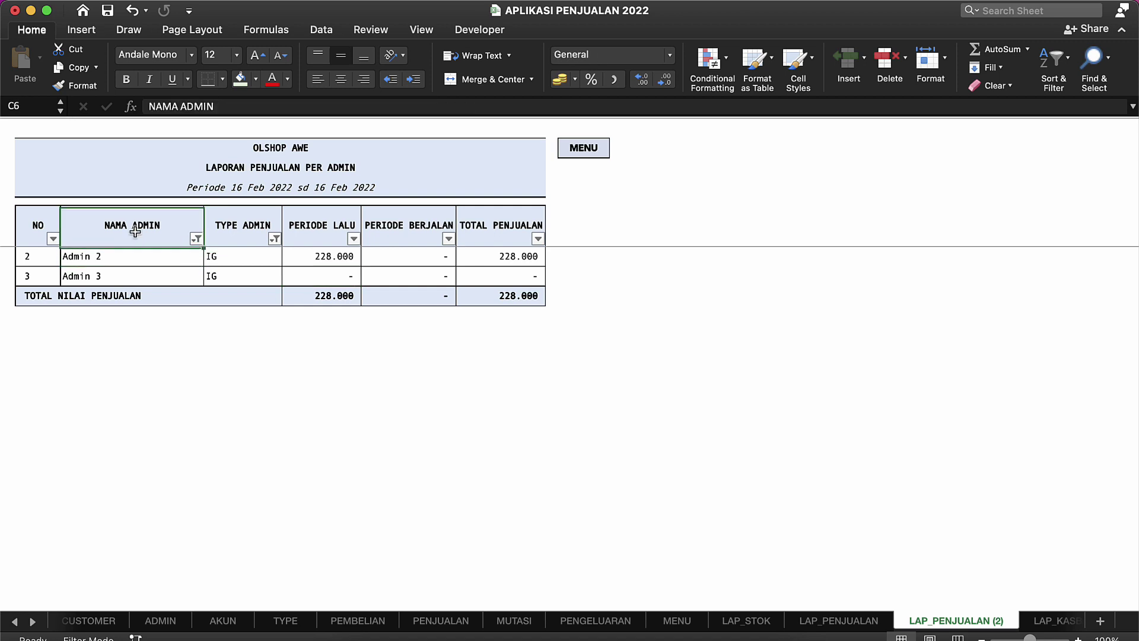
left_click(228, 274)
left_click(235, 241)
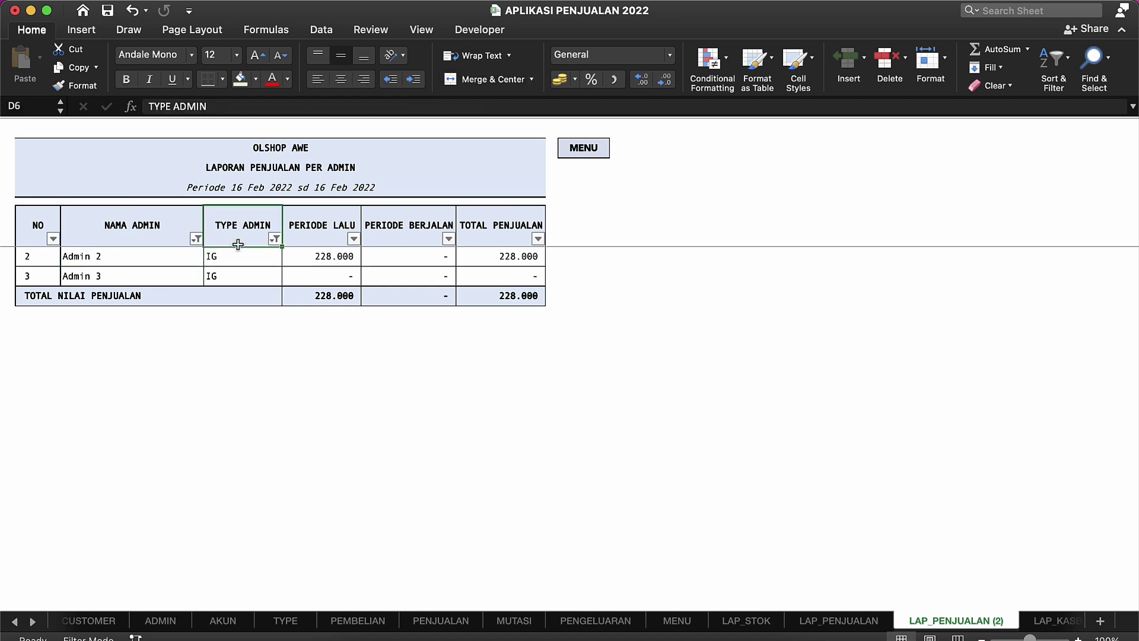
Examine the TYPE ADMIN filter options and the NAMA ADMIN formula for Admin 3 in the per-admin report.
left_click(275, 239)
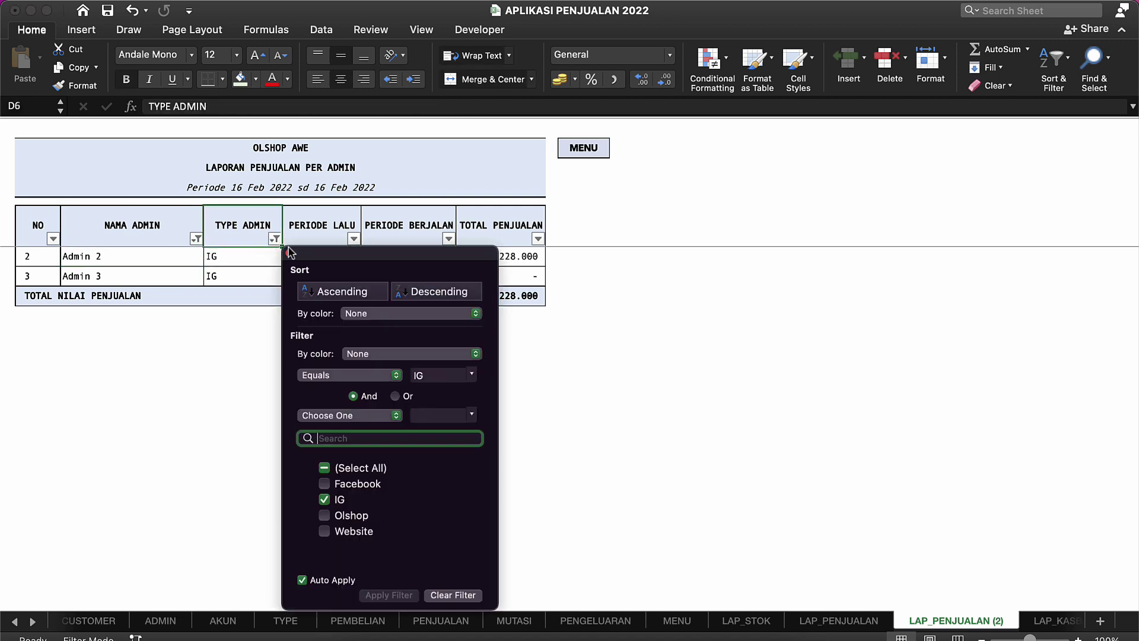
left_click(306, 223)
left_click(132, 217)
key("ctrl+Down")
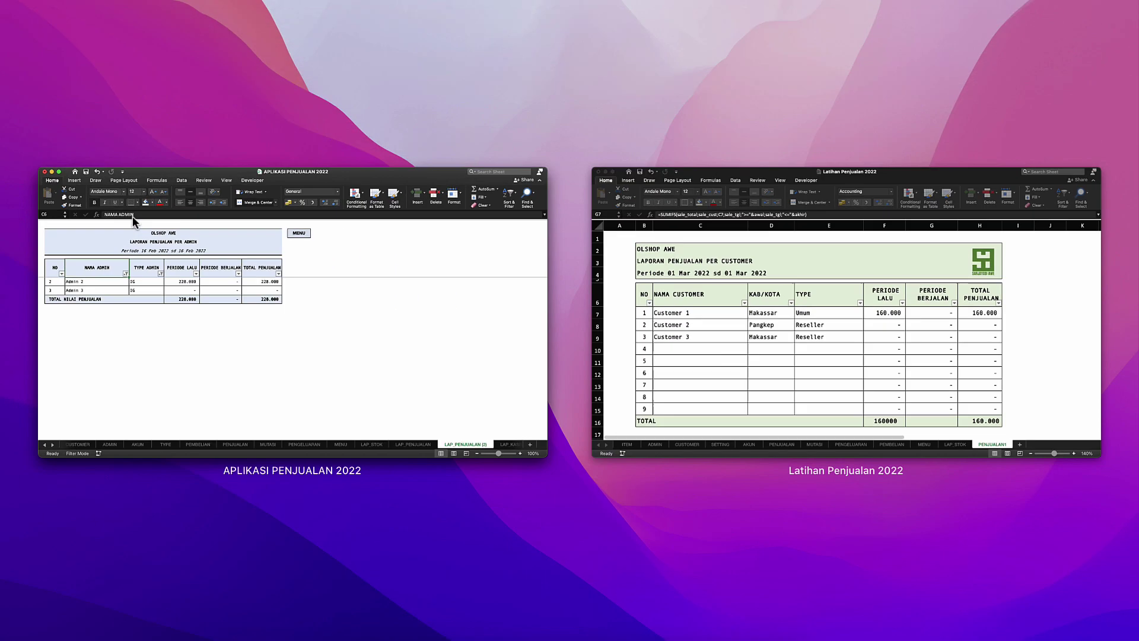
left_click(288, 309)
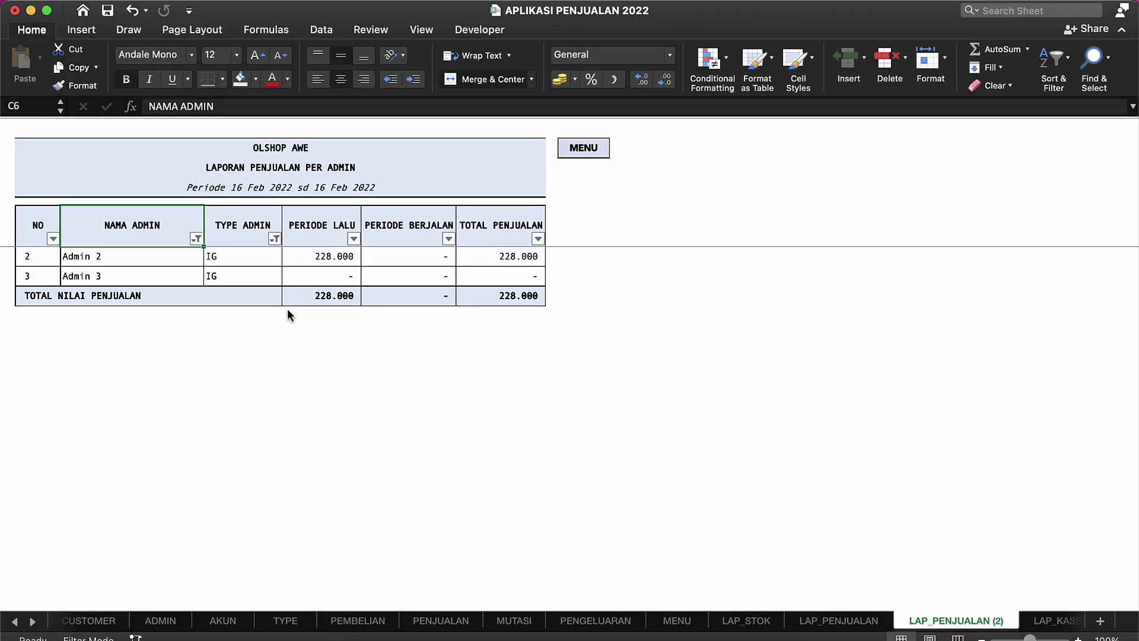
left_click(106, 276)
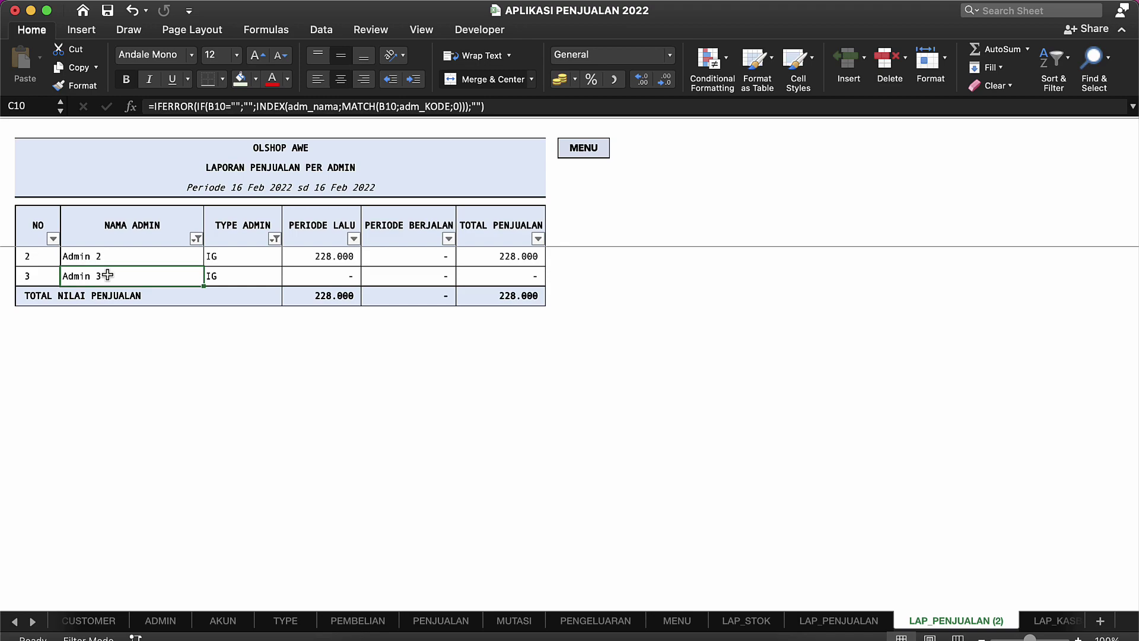
left_click(116, 231)
Return to the Latihan Penjualan 2022 workbook and create a copy of the PENJUALAN1 sheet at the end of the workbook.
key("ctrl+Down")
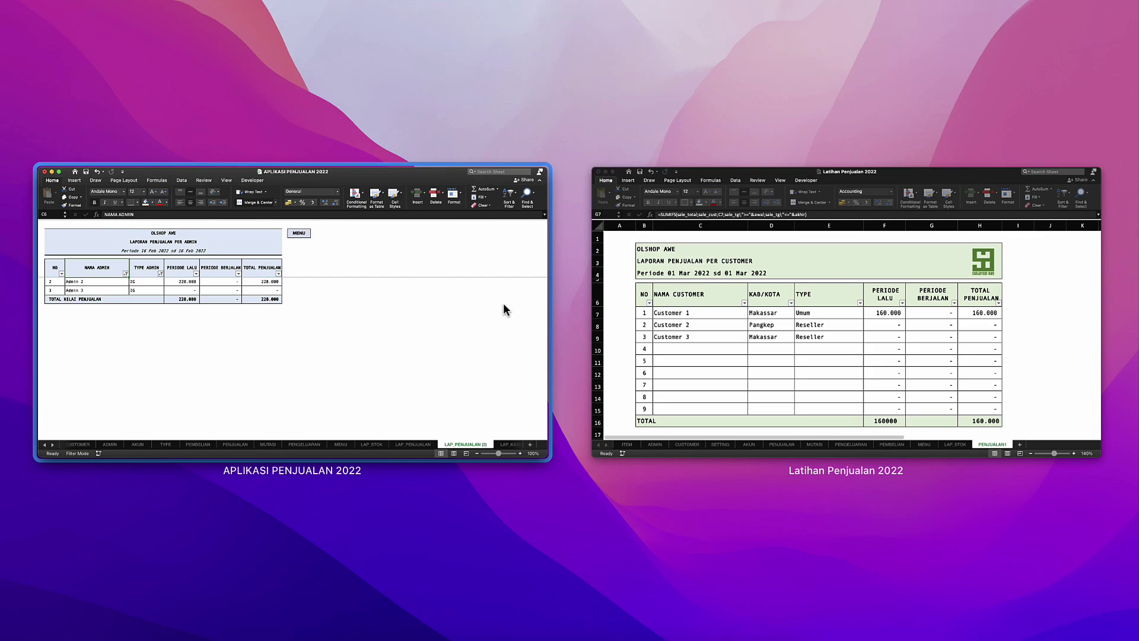
left_click(724, 276)
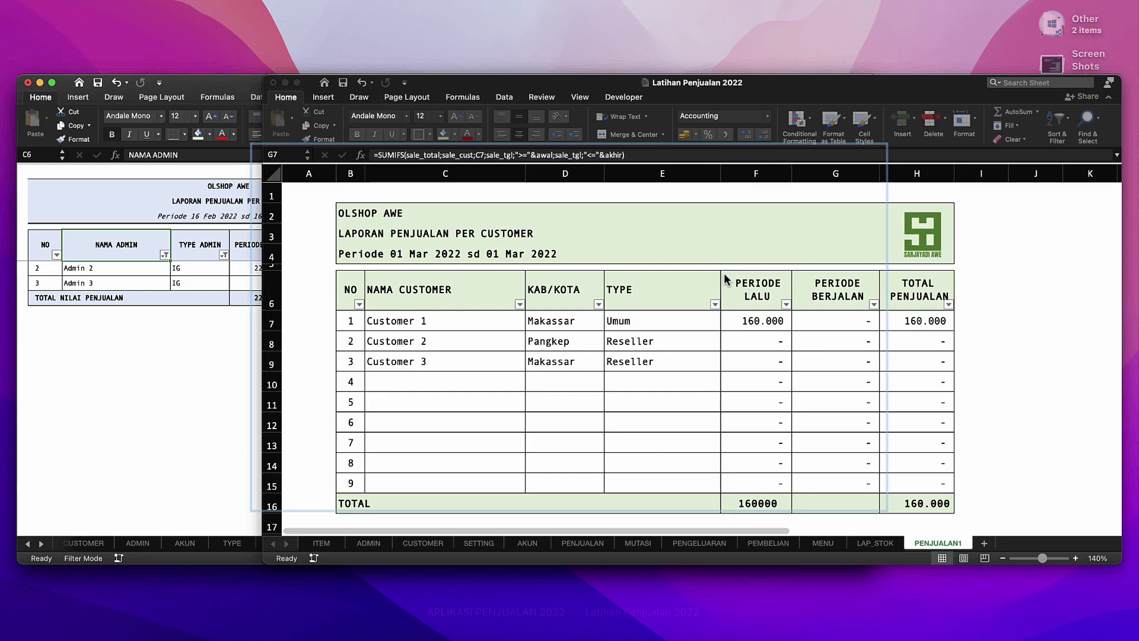
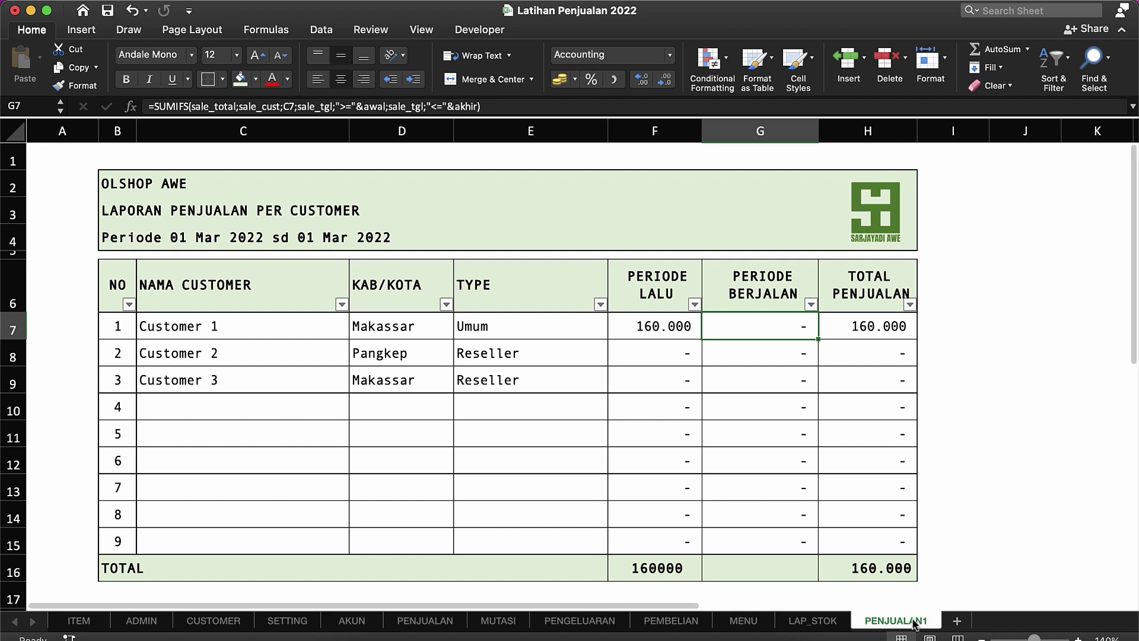
right_click(914, 622)
left_click(956, 497)
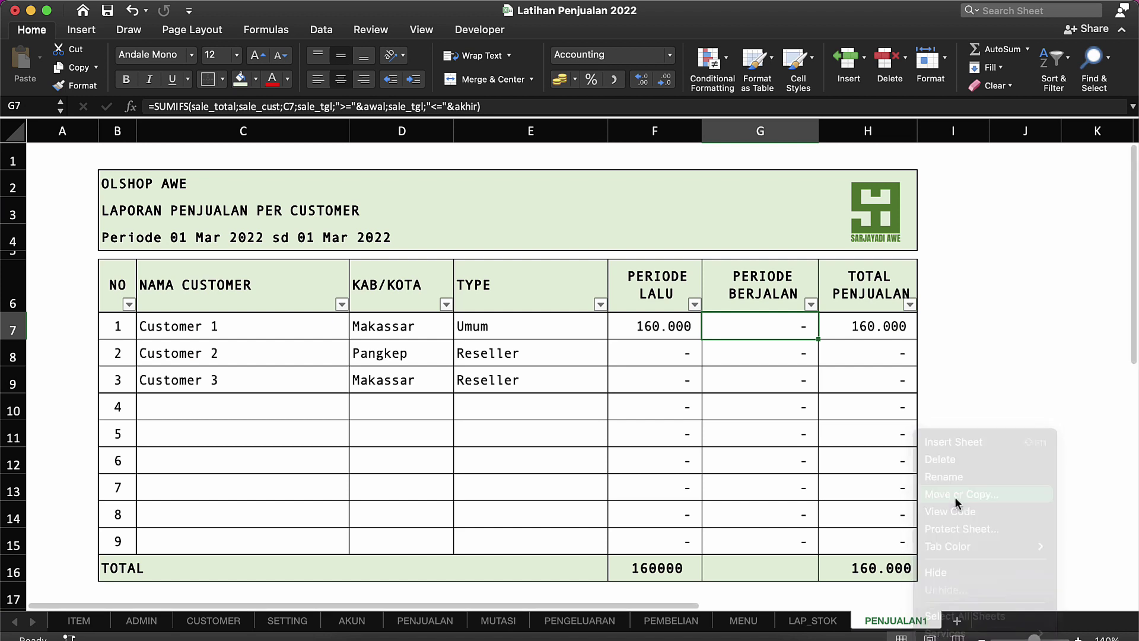
scroll(911, 543, "down", 5)
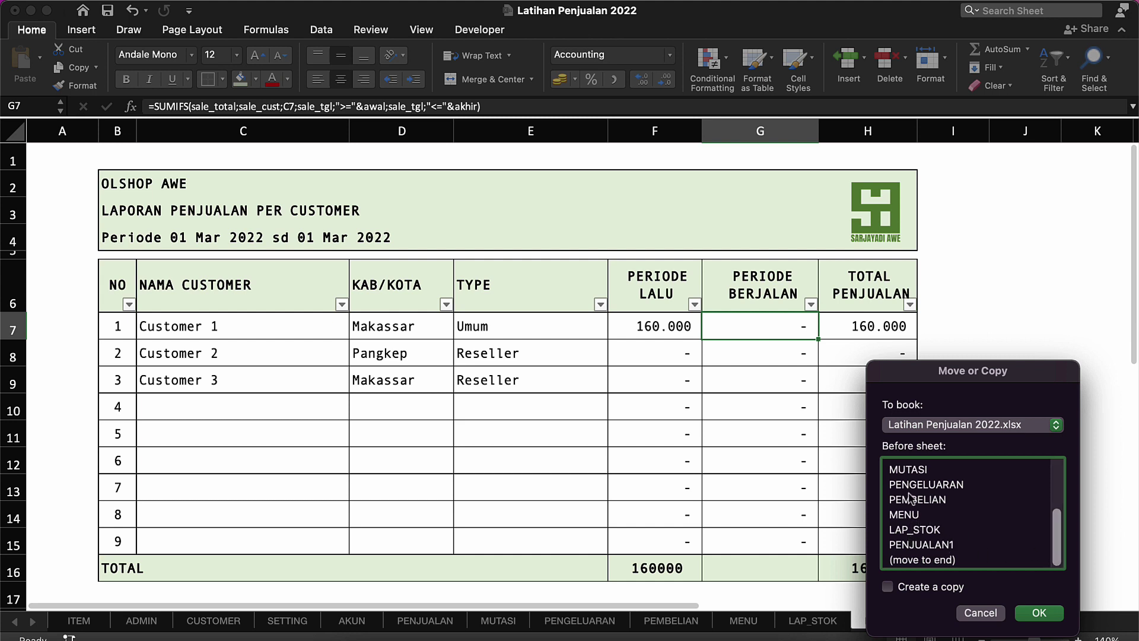
scroll(914, 504, "up", 3)
scroll(919, 546, "down", 3)
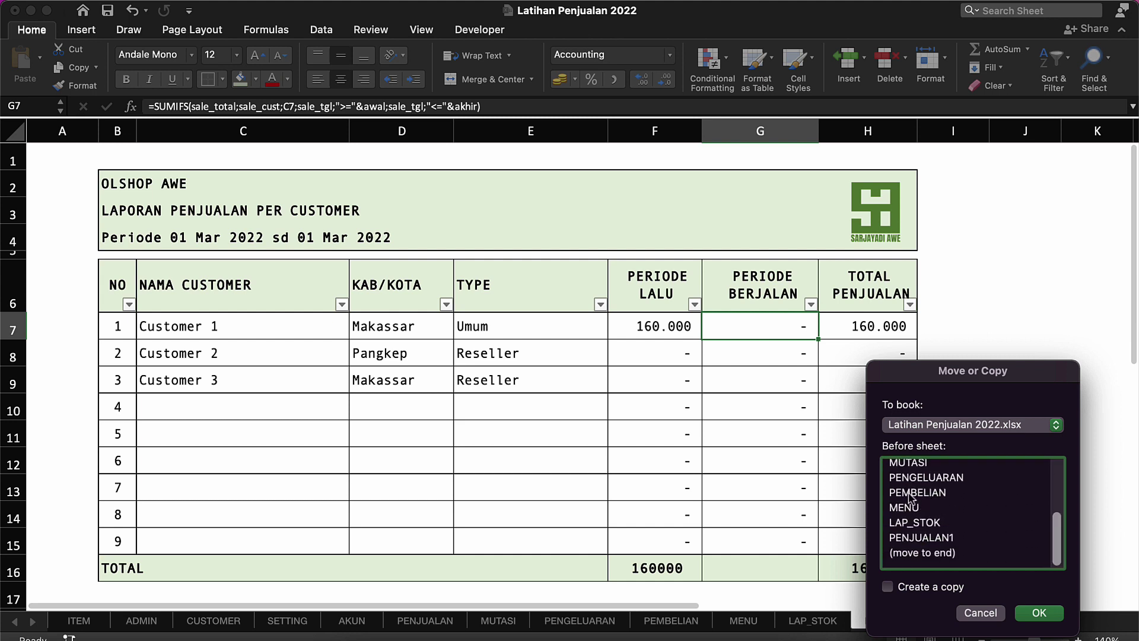
left_click(923, 559)
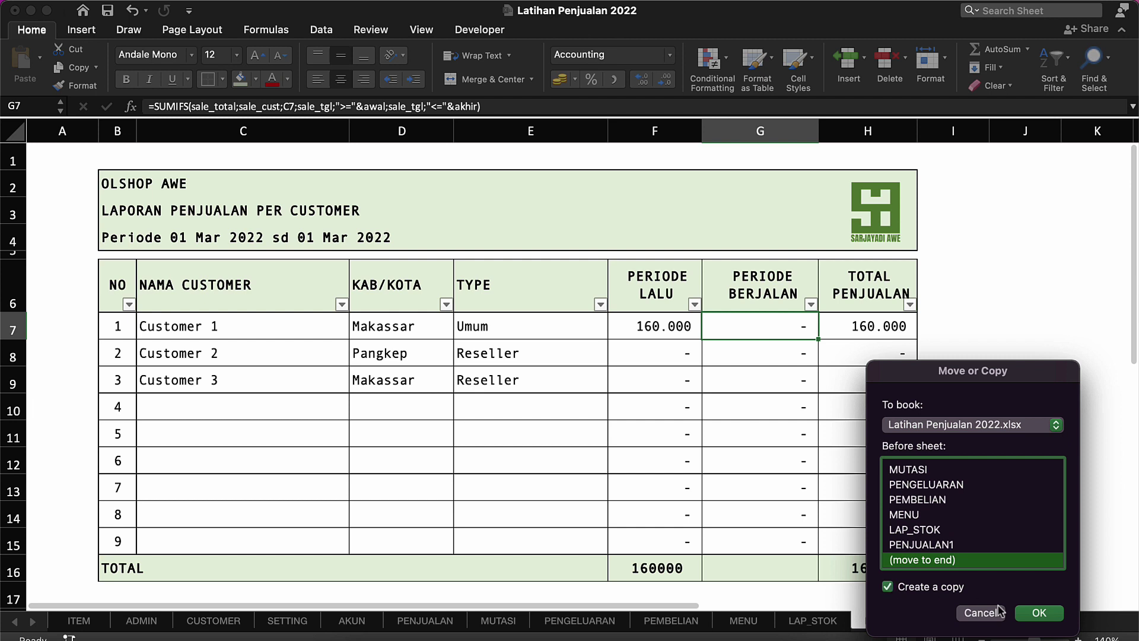
left_click(1039, 613)
left_click(682, 430)
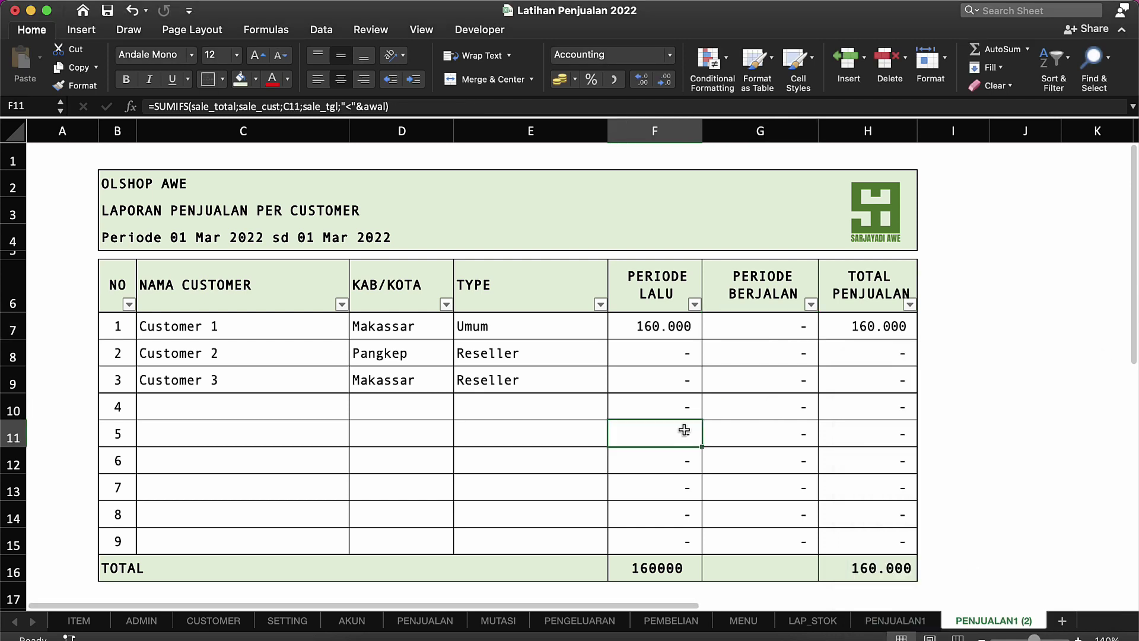
Rename the copied sheet as PENJUALAN2.
right_click(981, 626)
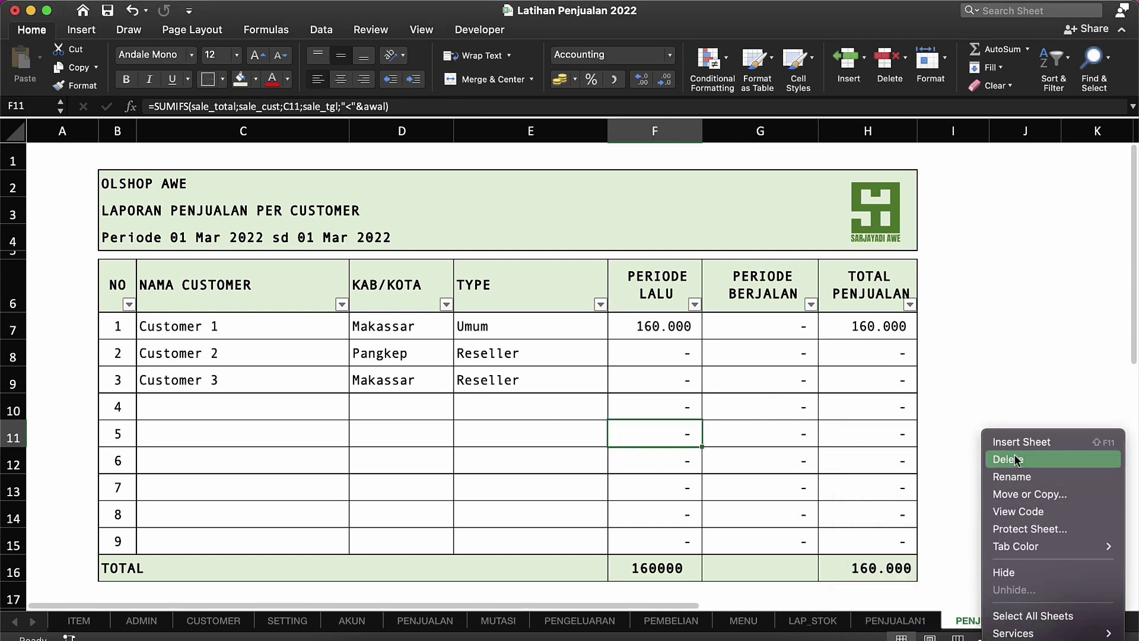
left_click(1013, 478)
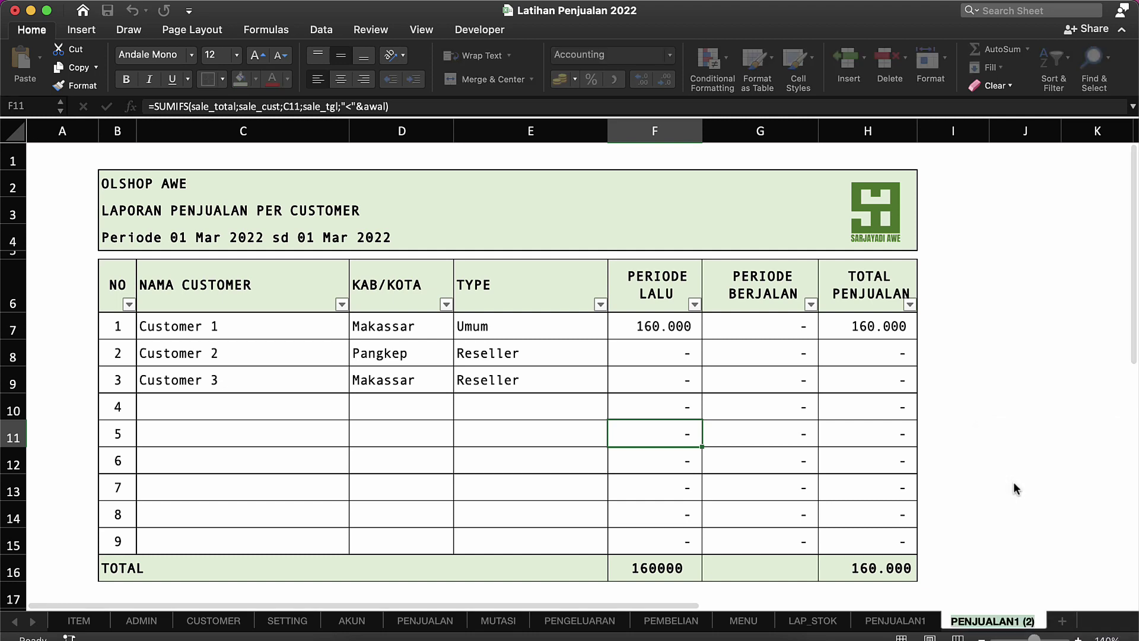
key("BackSpace")
key("BackSpace")
key("BackSpace")
key("BackSpace")
key("BackSpace")
type("2")
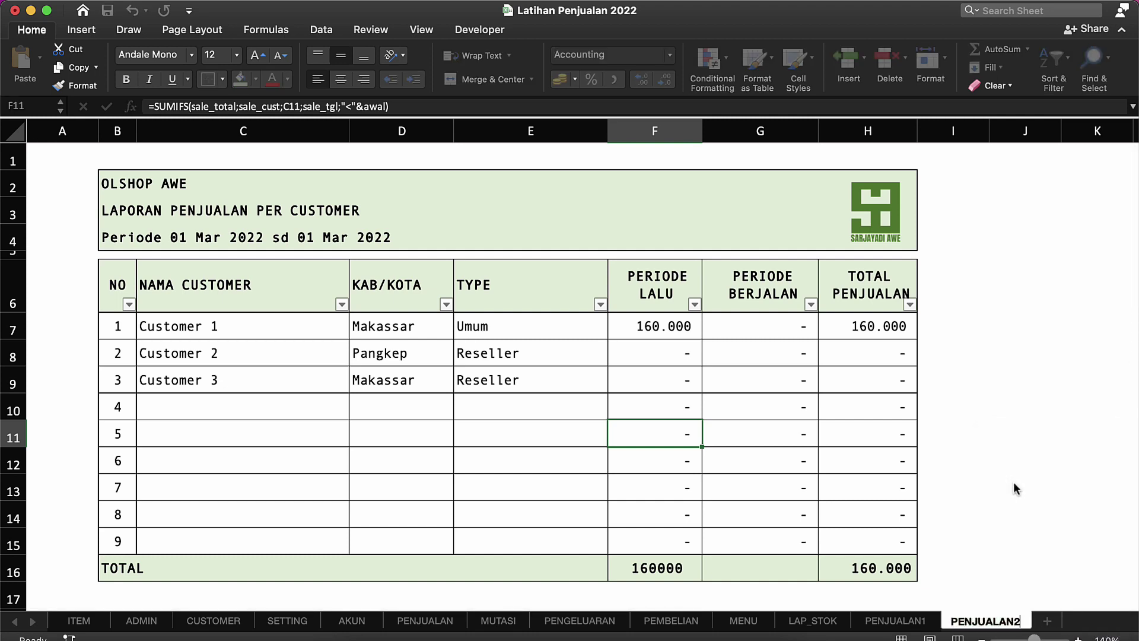
key("Return")
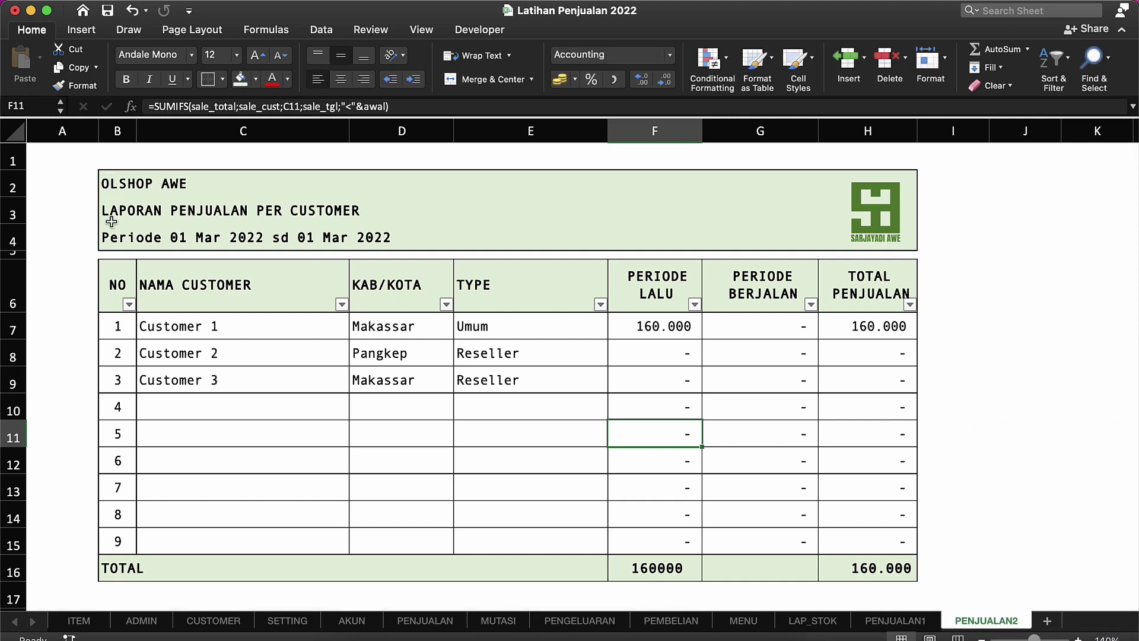
Change the report title in B3 to LAPORAN PENJUALAN PER ADMIN.
left_click(112, 221)
double_click(315, 107)
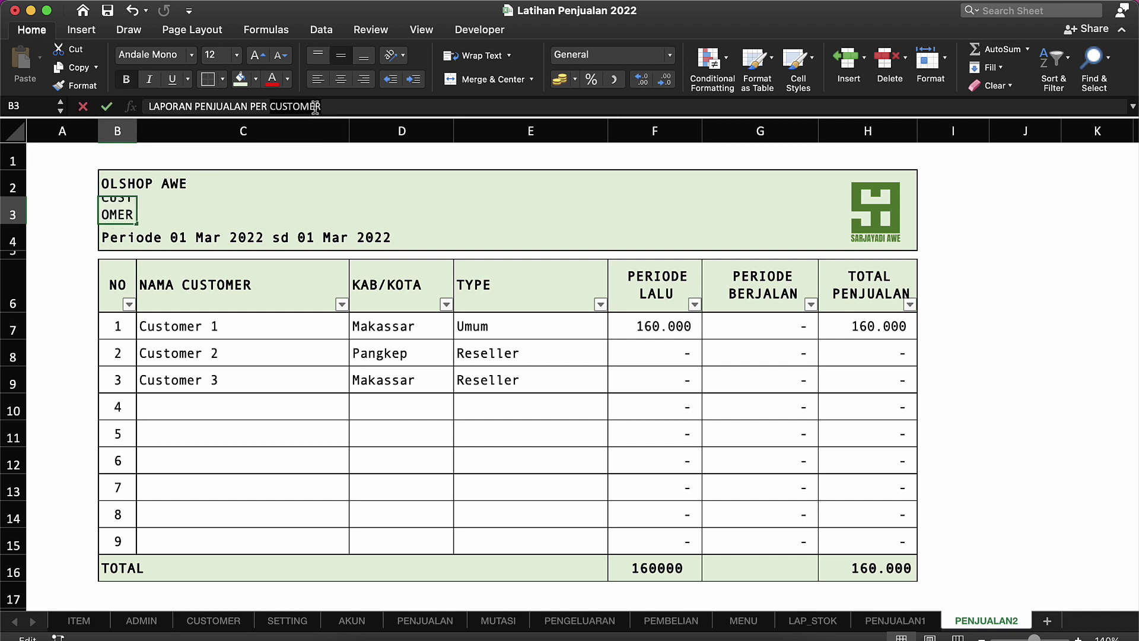
type("ADMIN")
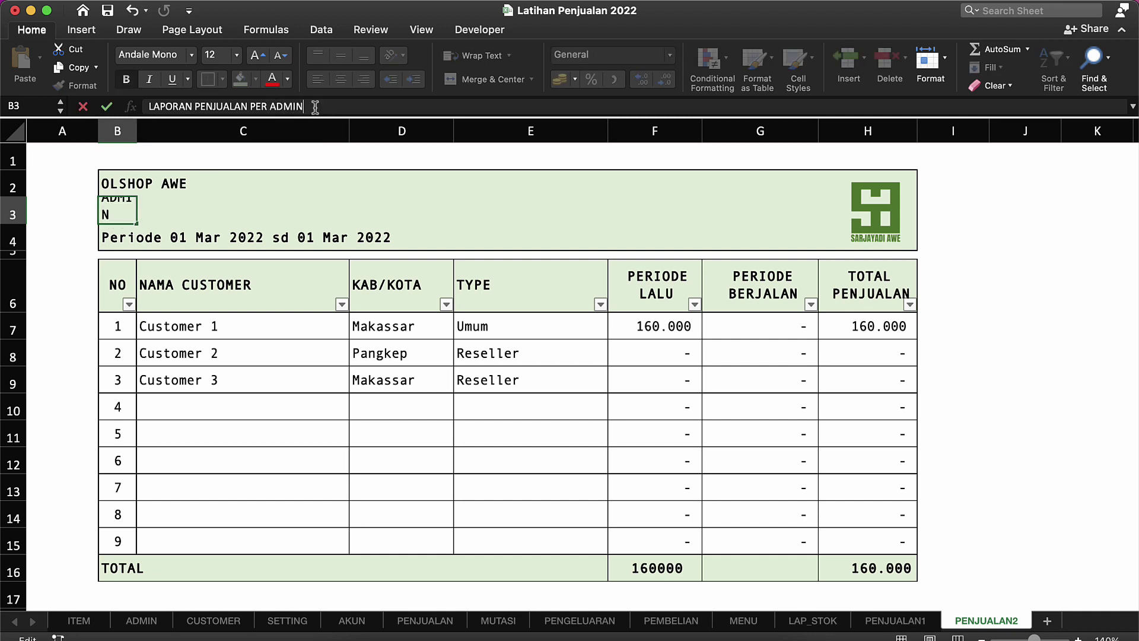
key("Return")
Change the column header in C6 to NAMA ADMIN.
left_click(233, 276)
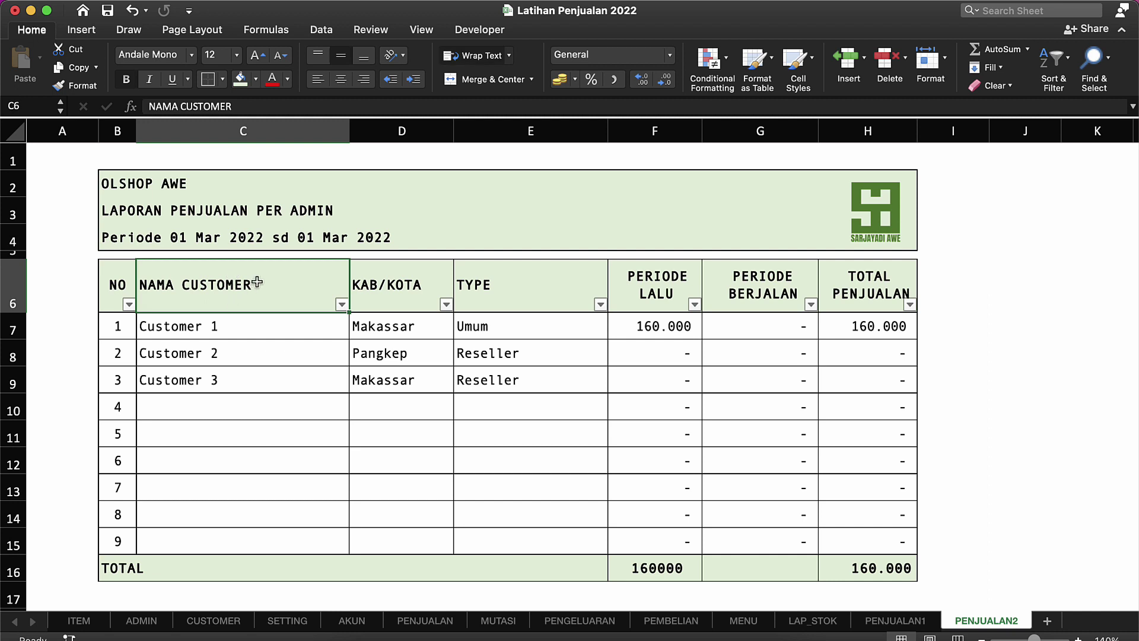
double_click(256, 281)
key("BackSpace")
key("BackSpace")
key("BackSpace")
key("BackSpace")
key("BackSpace")
key("BackSpace")
key("BackSpace")
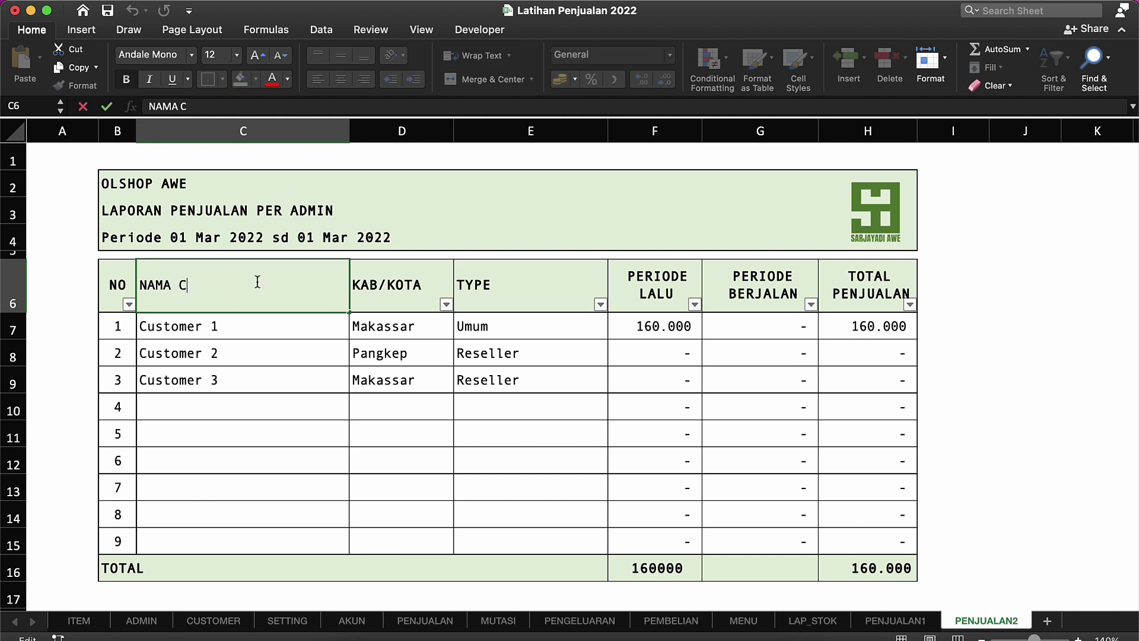
key("BackSpace")
key("BackSpace")
type("DMIN")
key("Return")
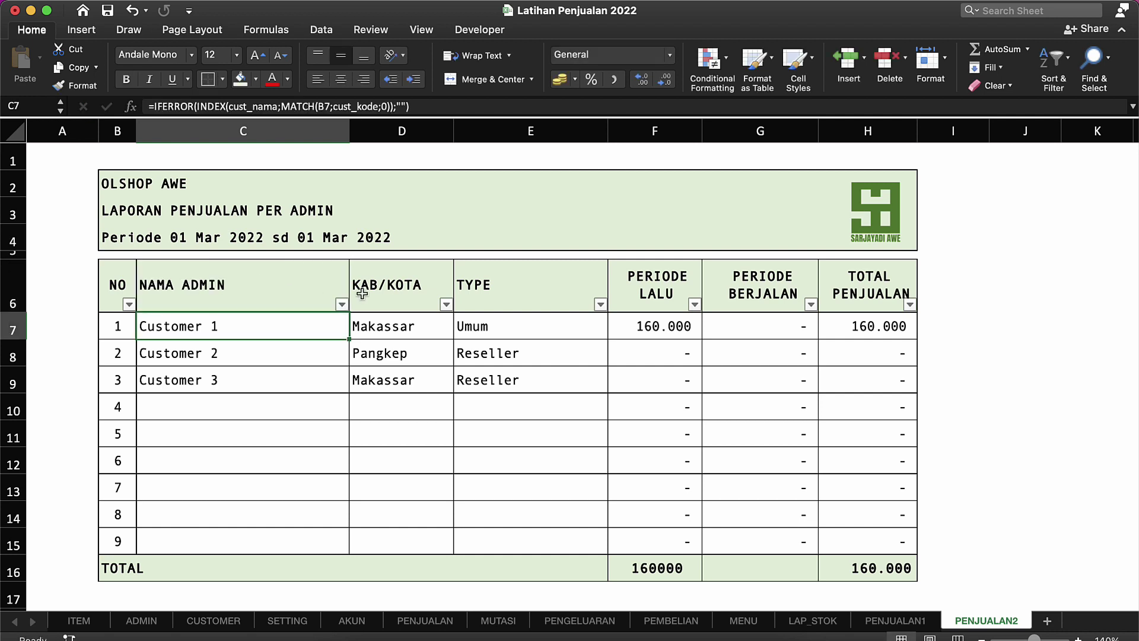
Compare the report columns with the admin list on the ADMIN sheet and delete the KAB/KOTA column from PENJUALAN2.
left_click(394, 295)
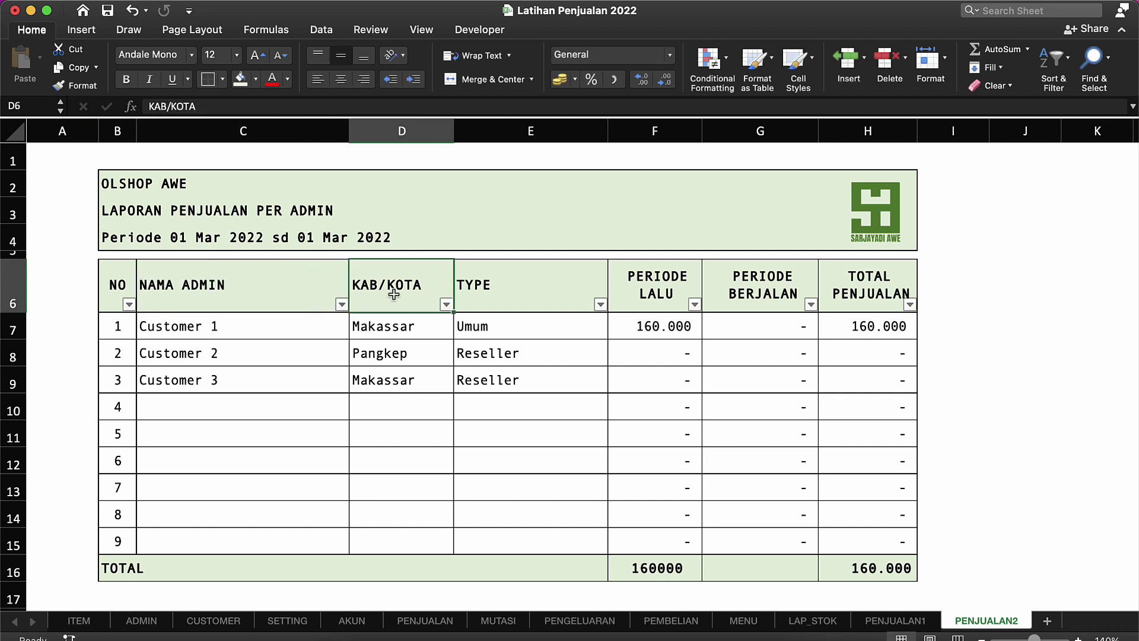
left_click(151, 621)
left_click(231, 239)
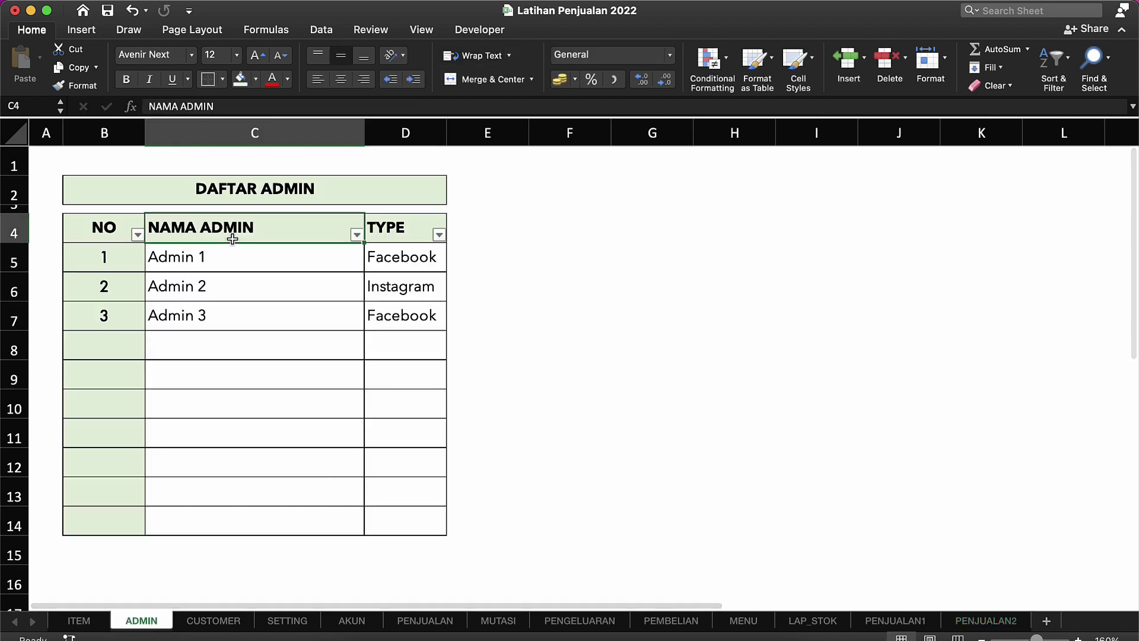
left_click(394, 246)
left_click(399, 221)
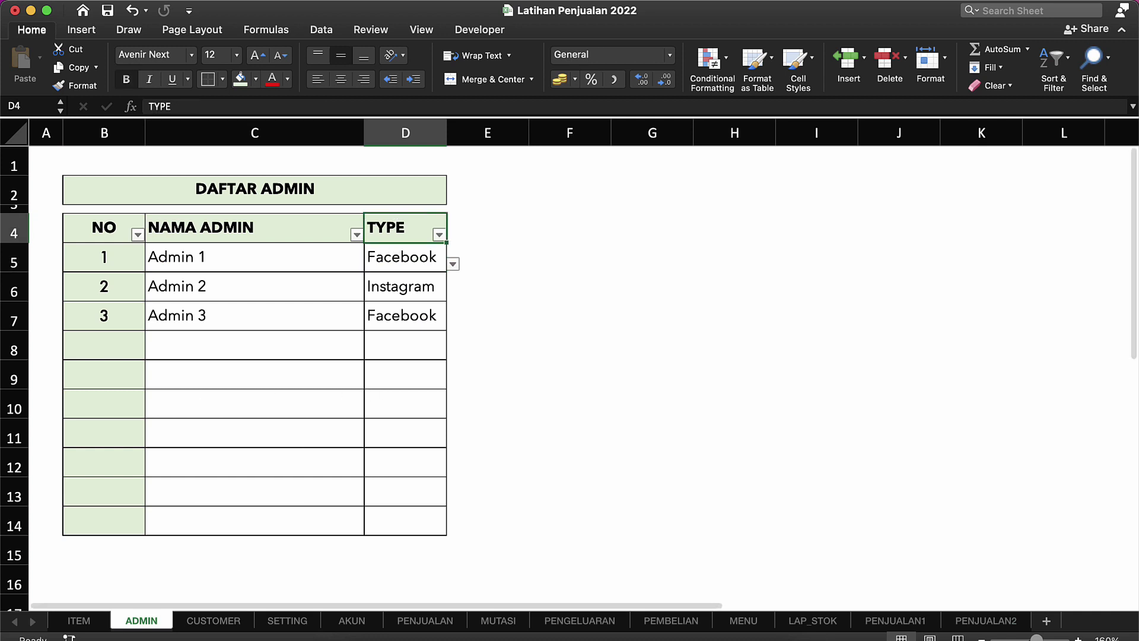
left_click(949, 618)
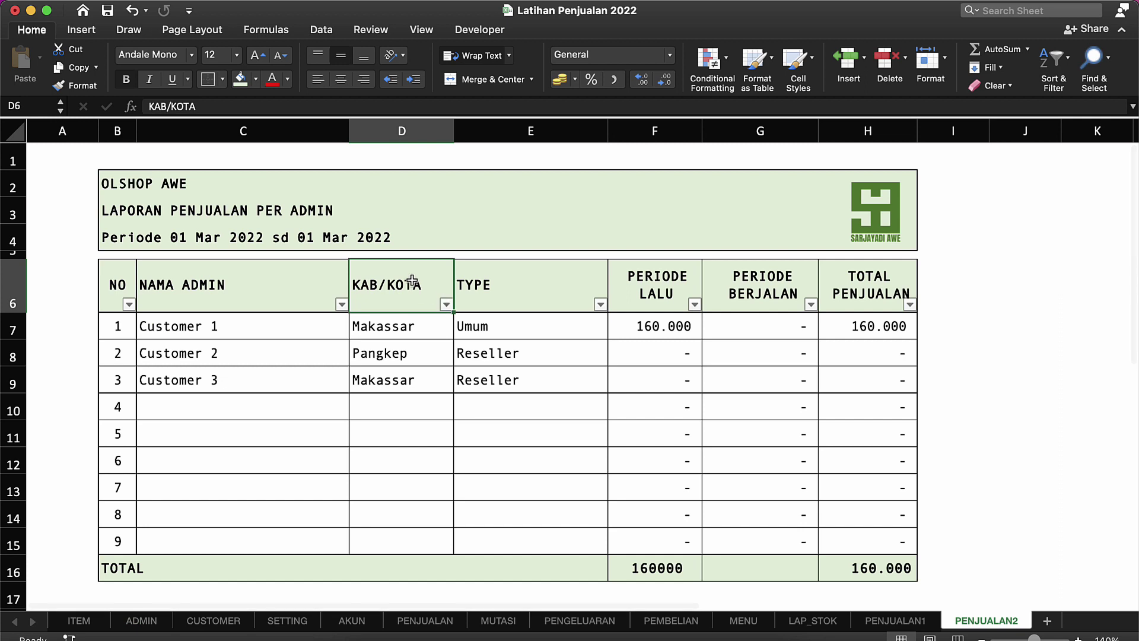
left_click(392, 128)
right_click(392, 129)
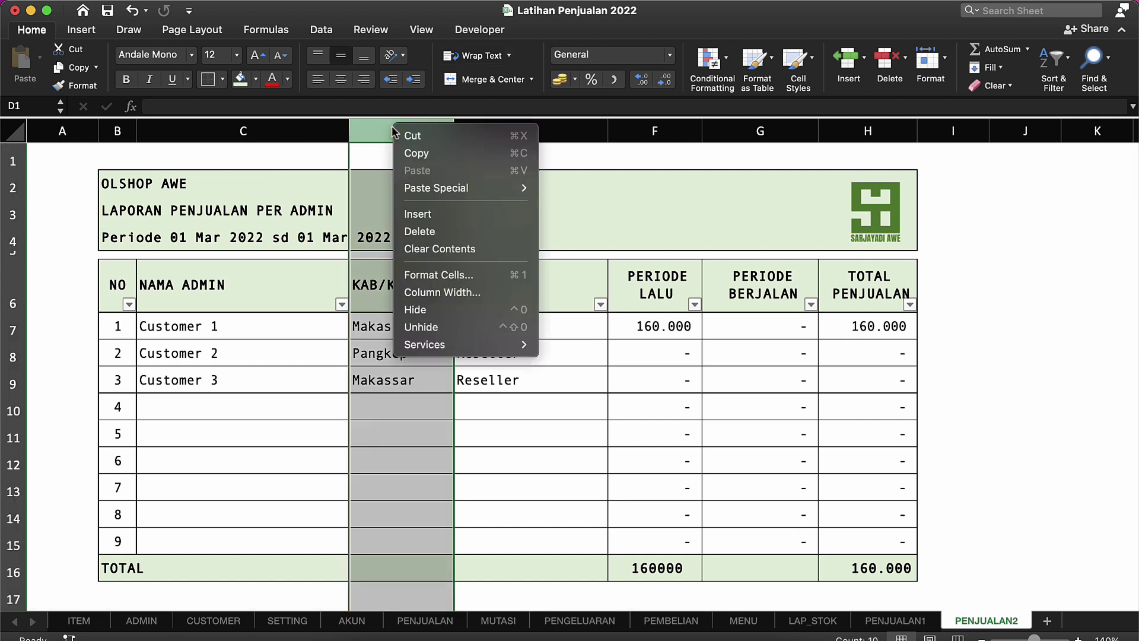
left_click(429, 228)
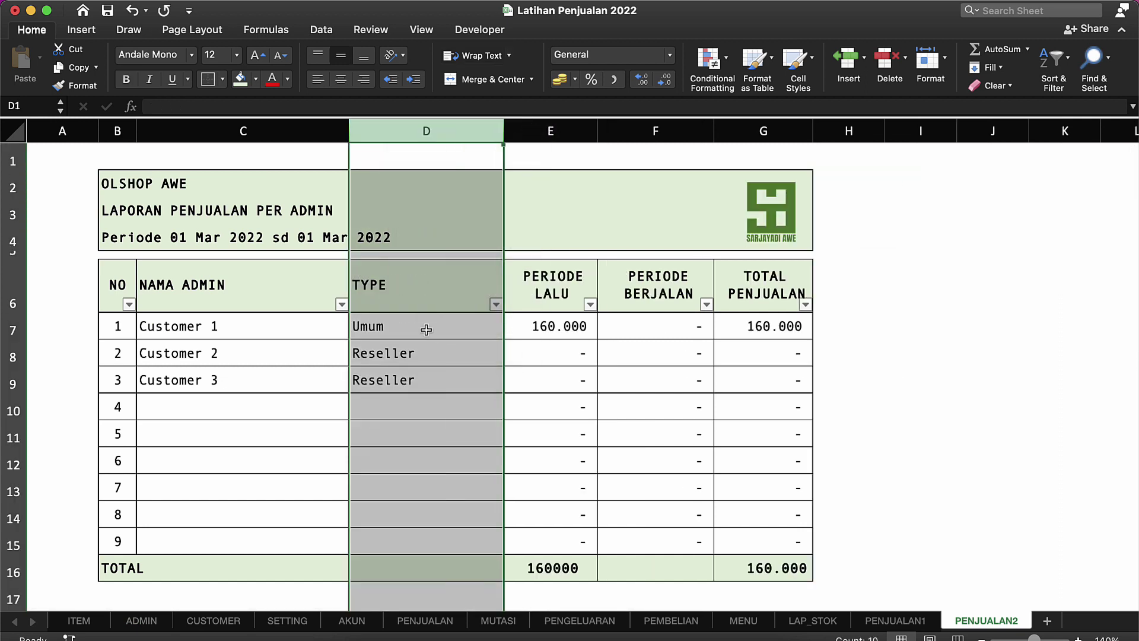
Examine the customer-based lookup formulas in the TYPE and NAMA ADMIN columns of PENJUALAN2.
left_click(414, 328)
left_click(412, 297)
left_click(413, 333)
double_click(414, 332)
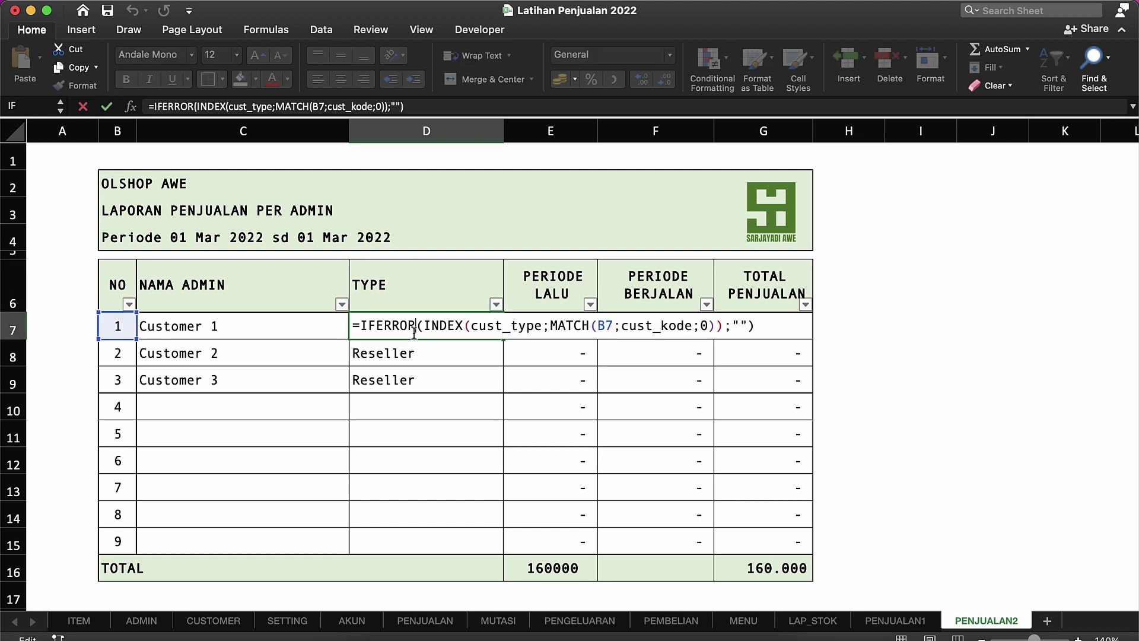
key("Return")
left_click(438, 288)
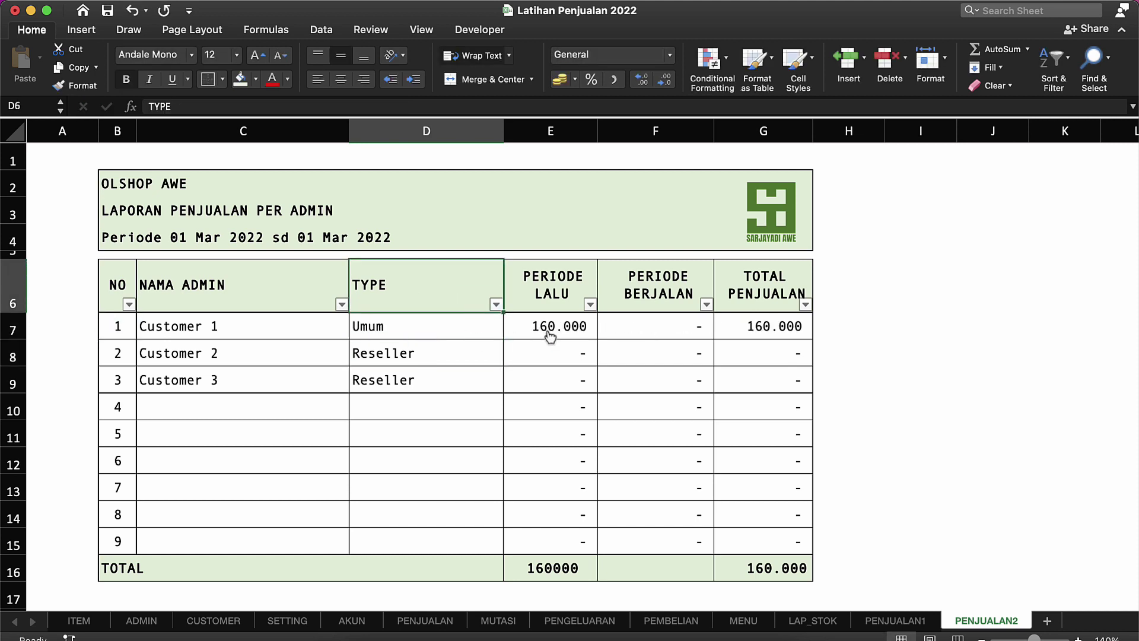
left_click(551, 330)
left_click(415, 357)
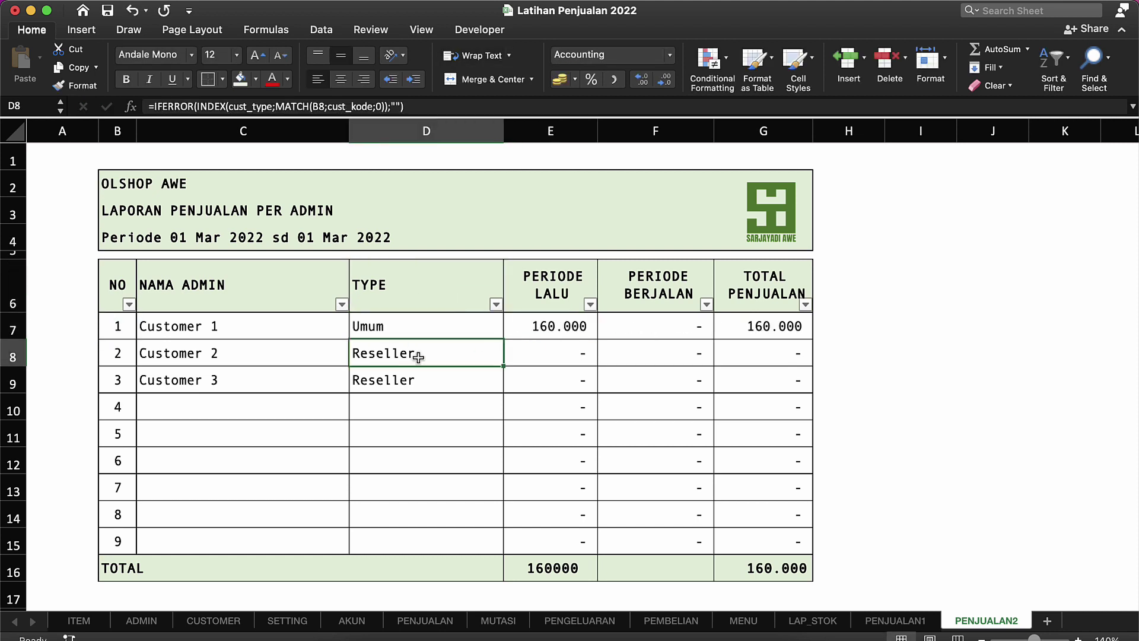
left_click(242, 325)
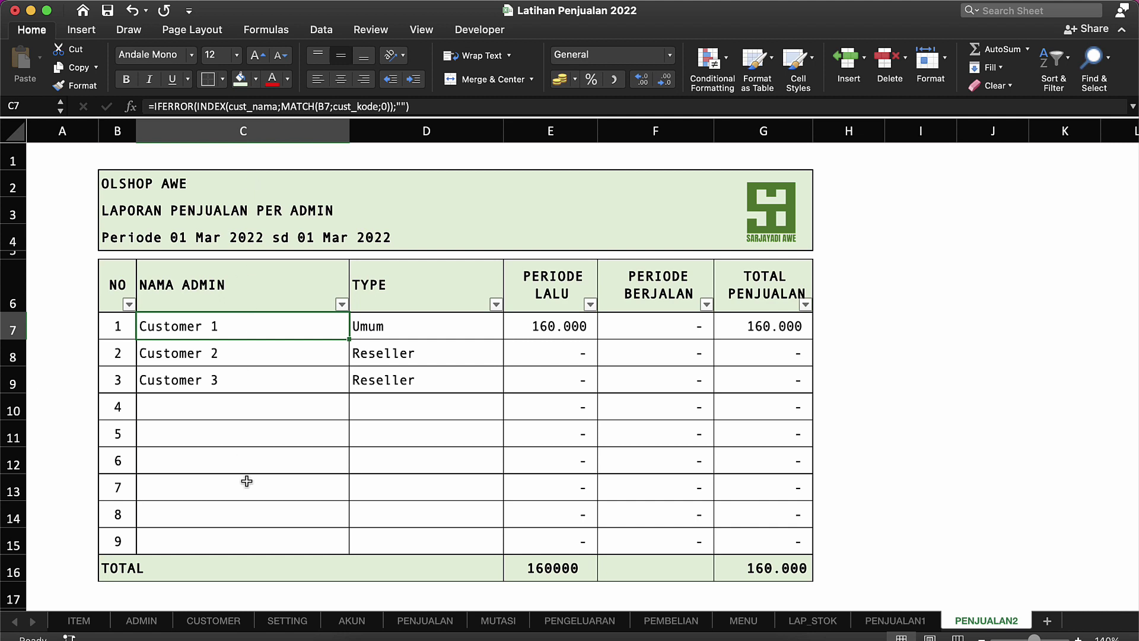
Define the named range adm_KODE for column B, the NO column, on the ADMIN sheet.
left_click(149, 618)
left_click(106, 133)
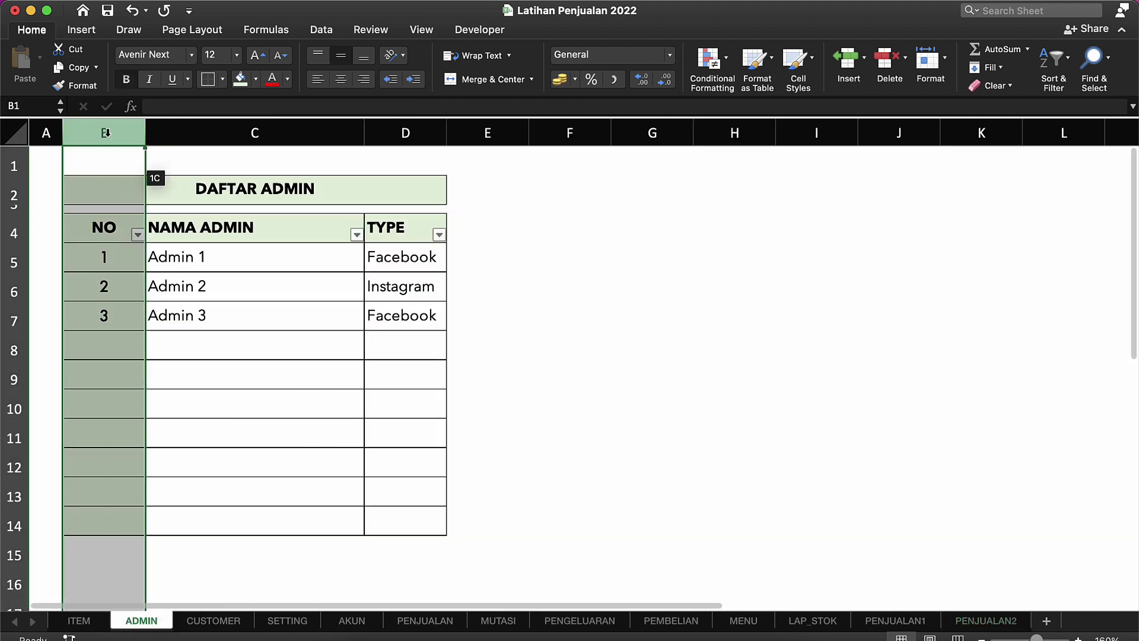
left_click(29, 106)
type("admin")
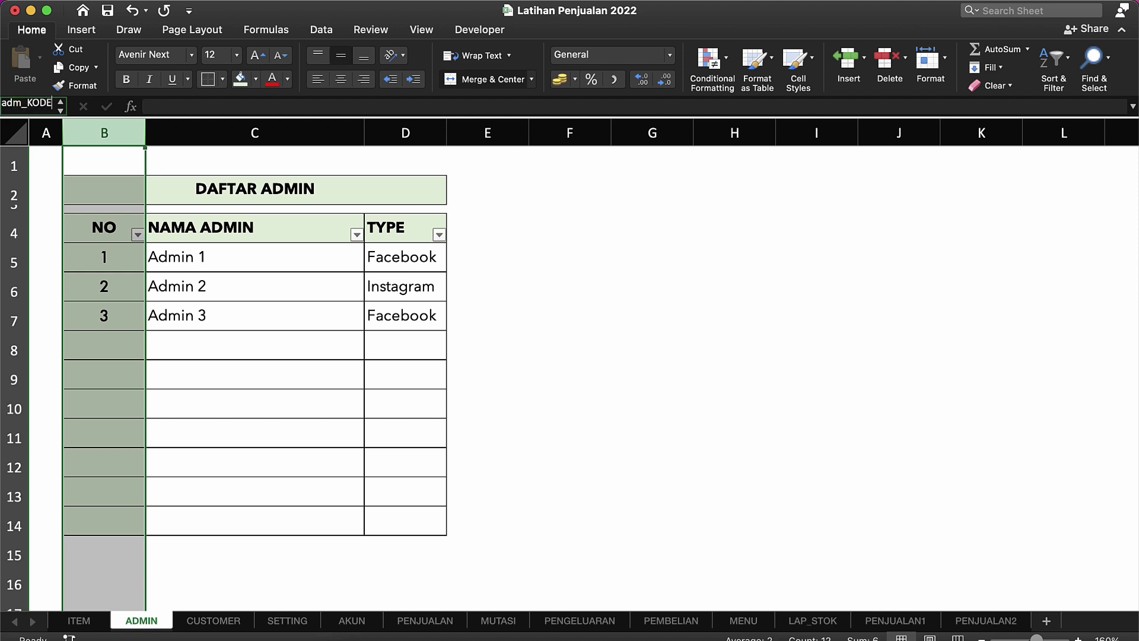
key("Return")
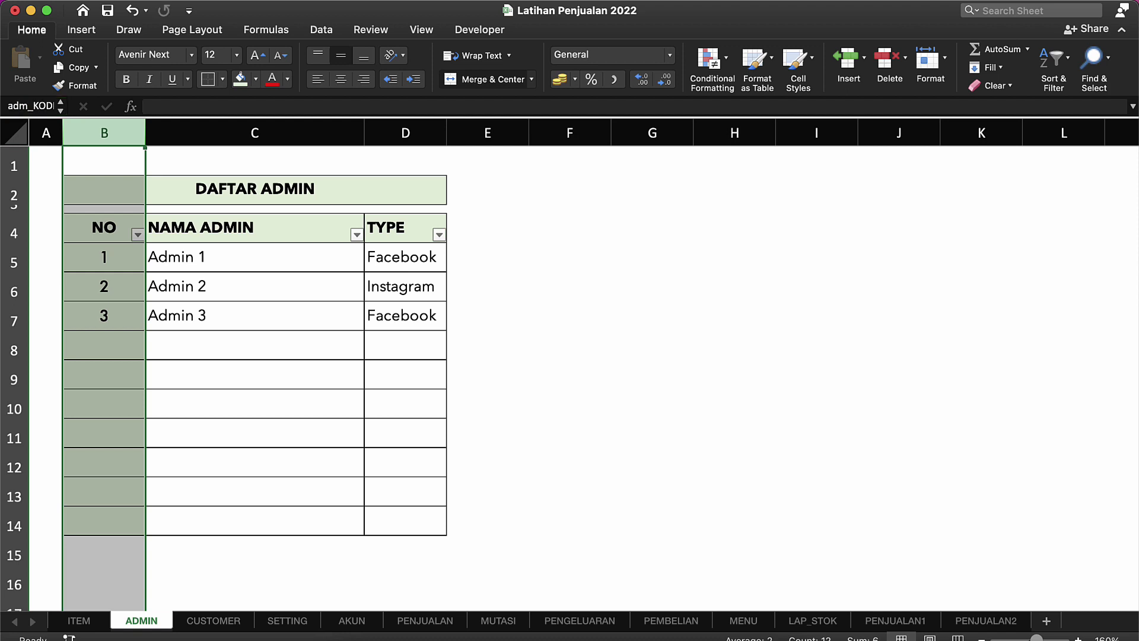
Define the named range adm_nama for column C, the NAMA ADMIN column, on the ADMIN sheet.
left_click(219, 131)
left_click(39, 111)
type("a")
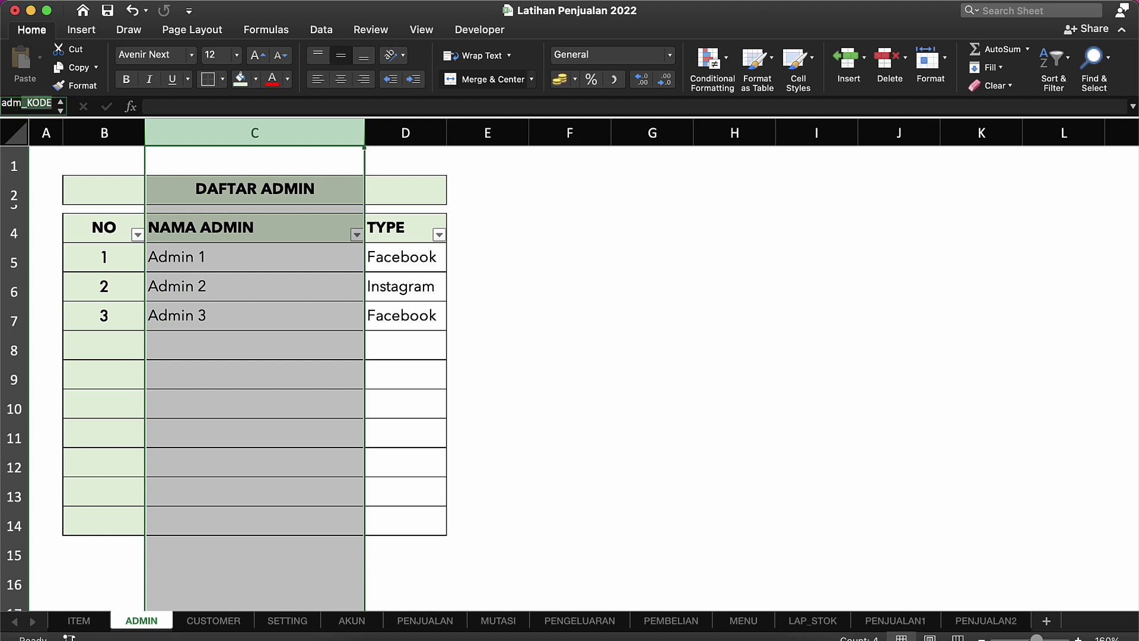
type("dm_nam")
key("Return")
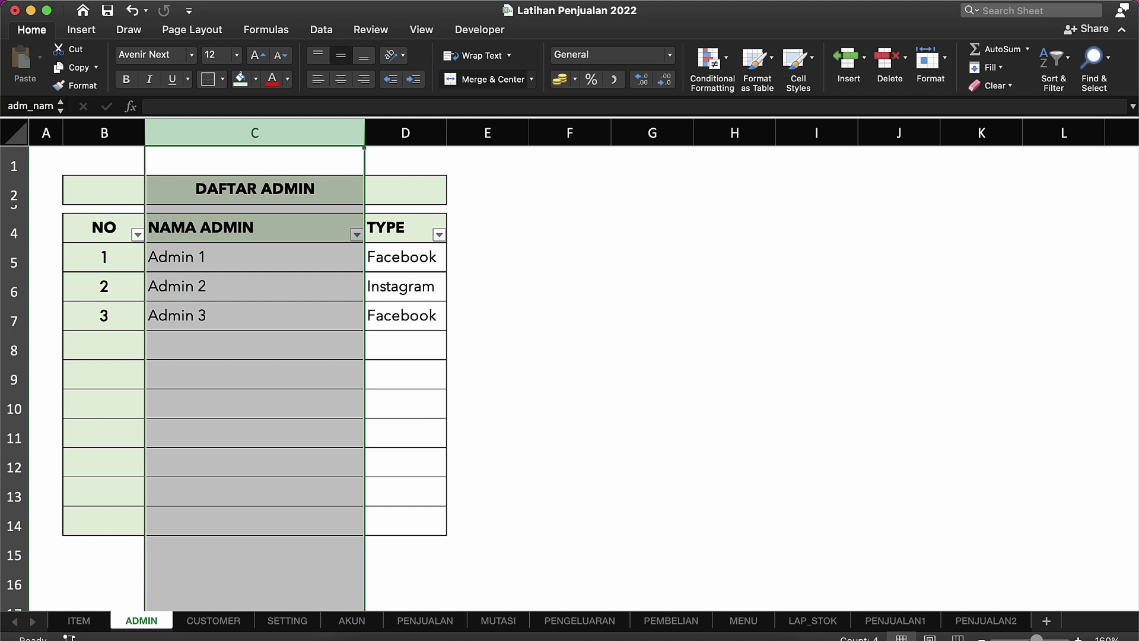
Define the named range adm_type for column D, the TYPE column, on the ADMIN sheet.
left_click(422, 137)
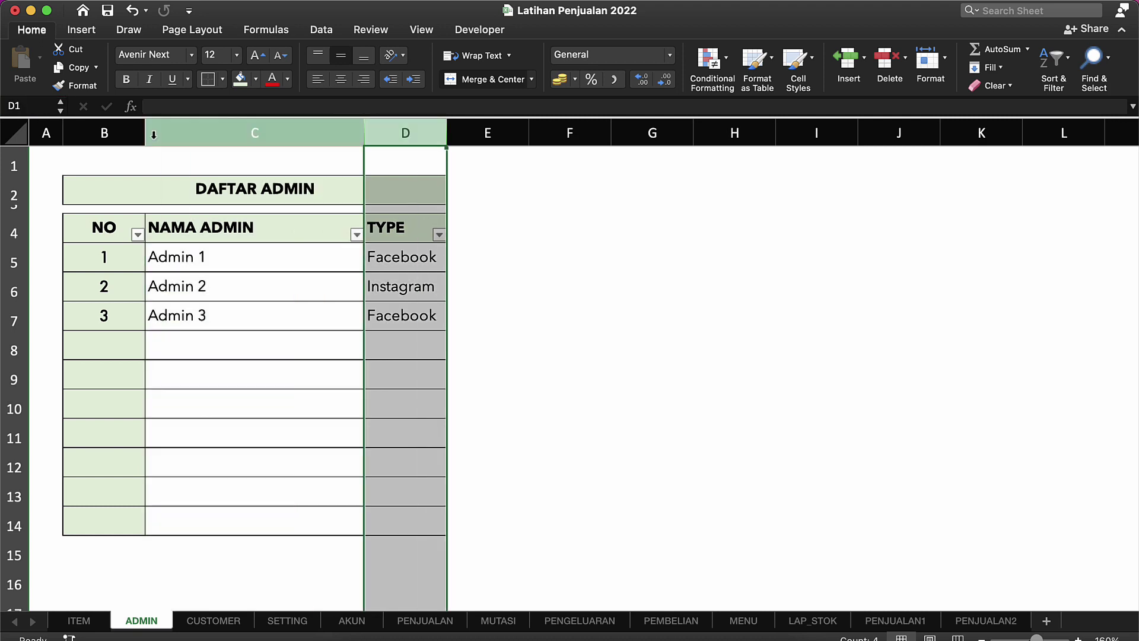
left_click(38, 113)
type("a")
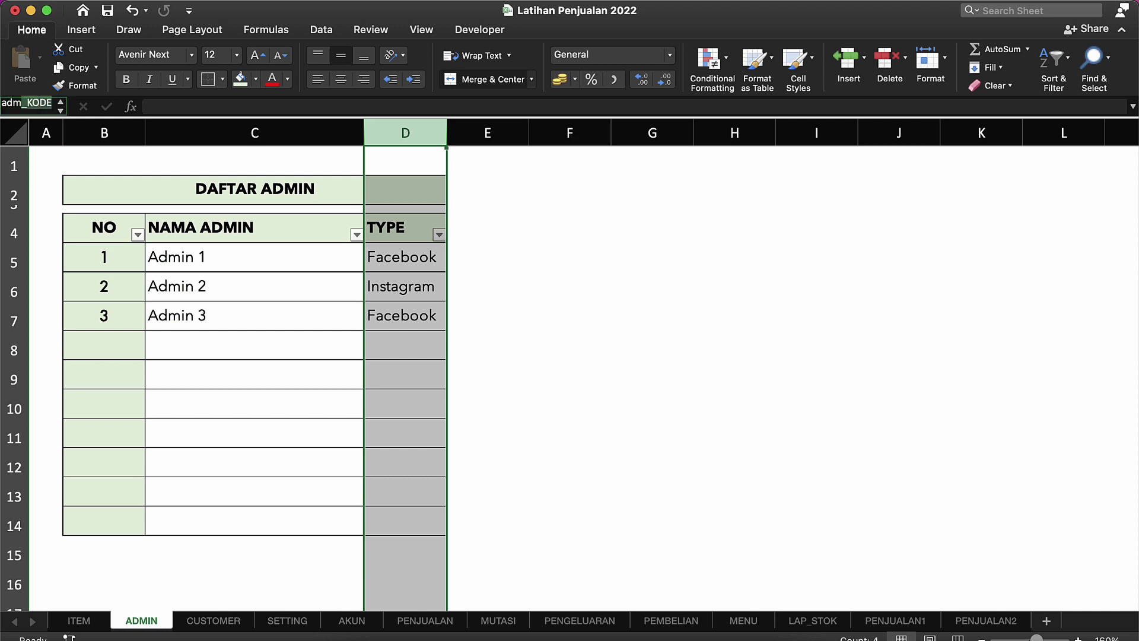
type("dm_type")
key("Return")
left_click(152, 348)
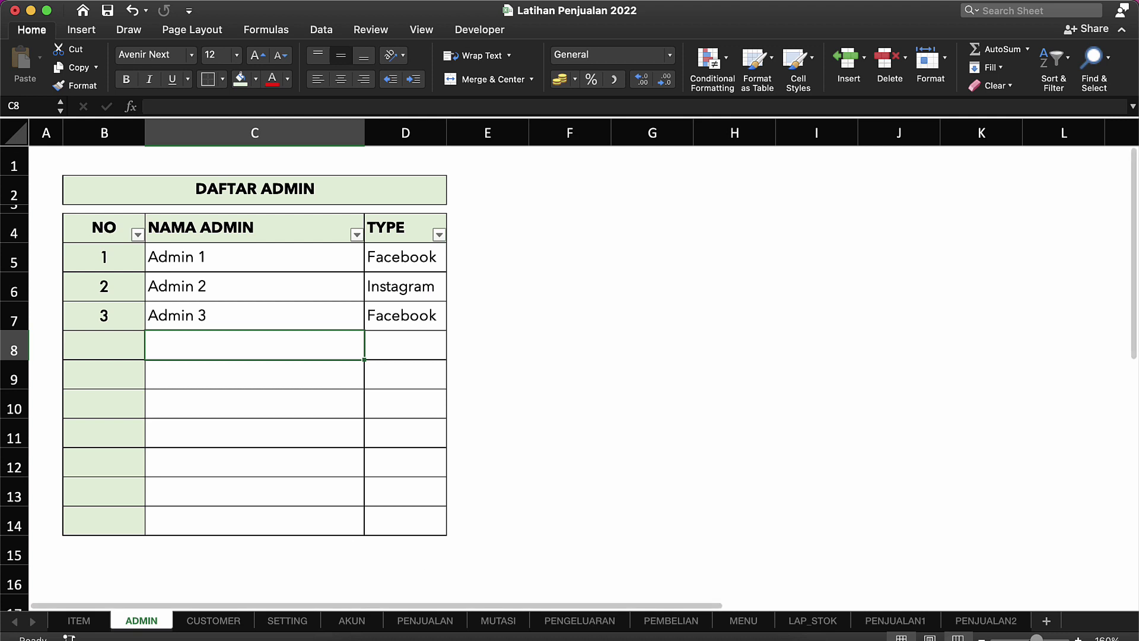
In the C7 formula on PENJUALAN2, replace the INDEX range cust_nama with adm_nama.
left_click(990, 619)
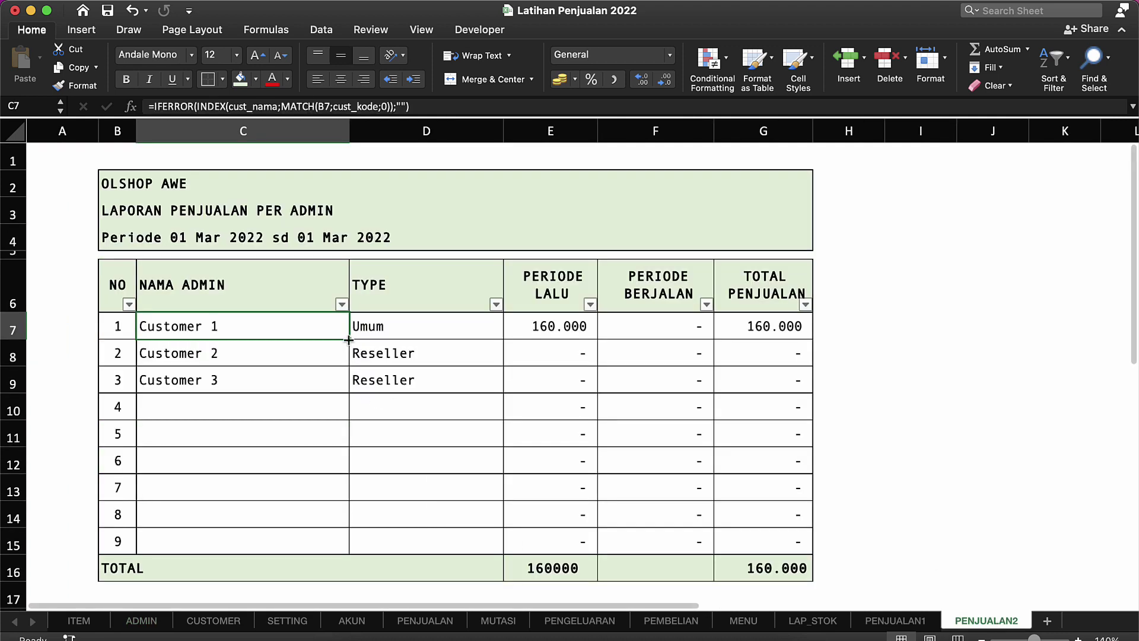
left_click(278, 349)
left_click(250, 328)
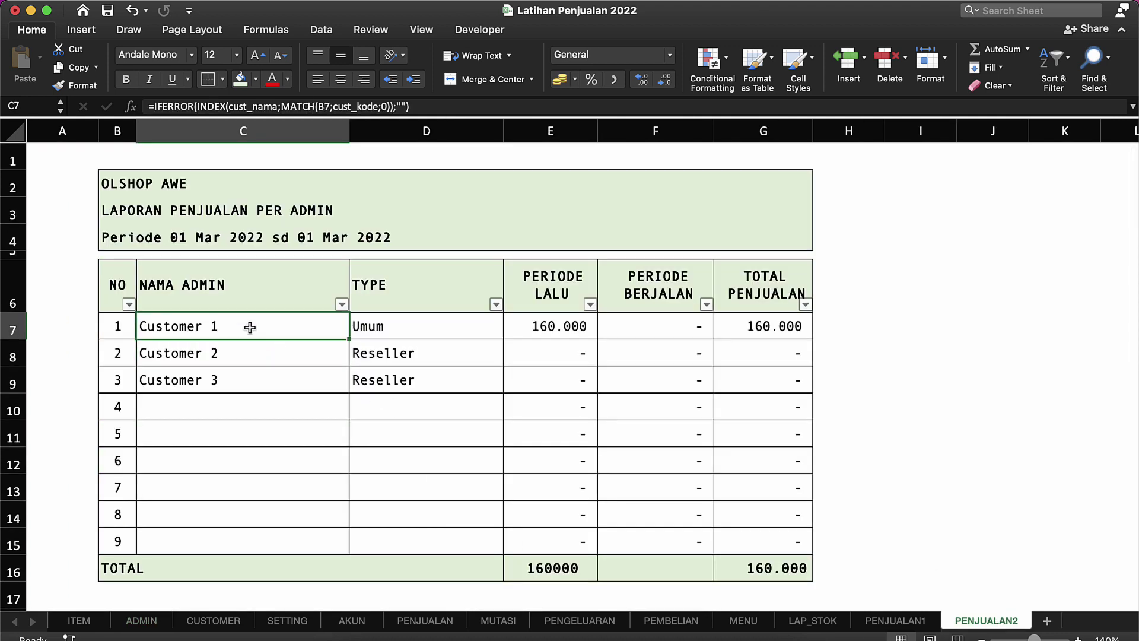
double_click(250, 328)
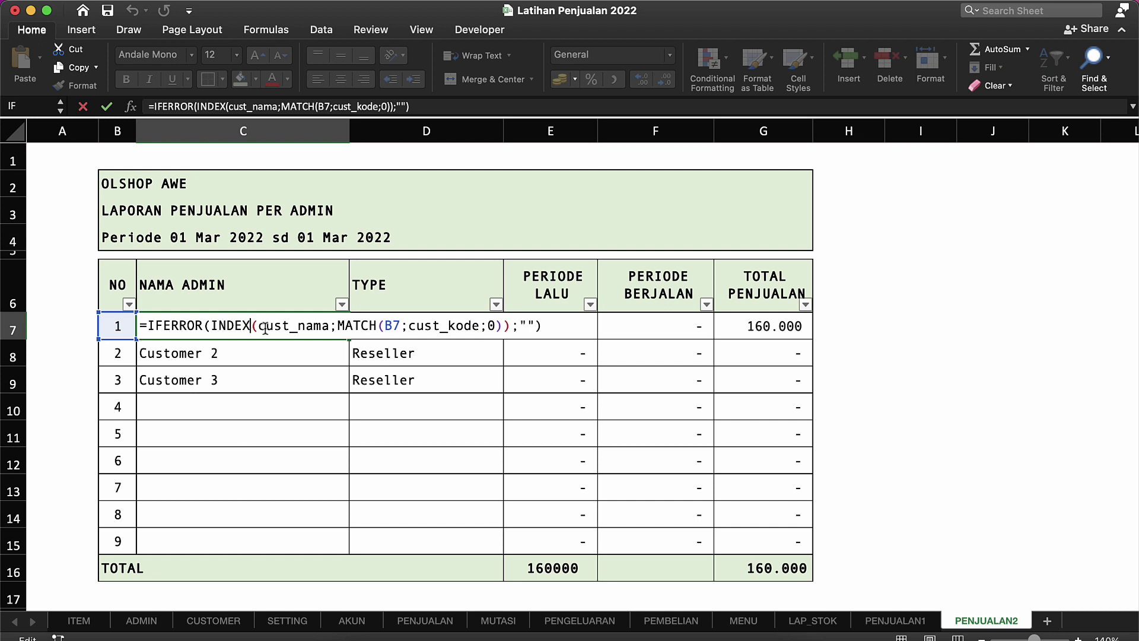
left_click(325, 328)
key("BackSpace")
key("BackSpace")
key("BackSpace")
key("BackSpace")
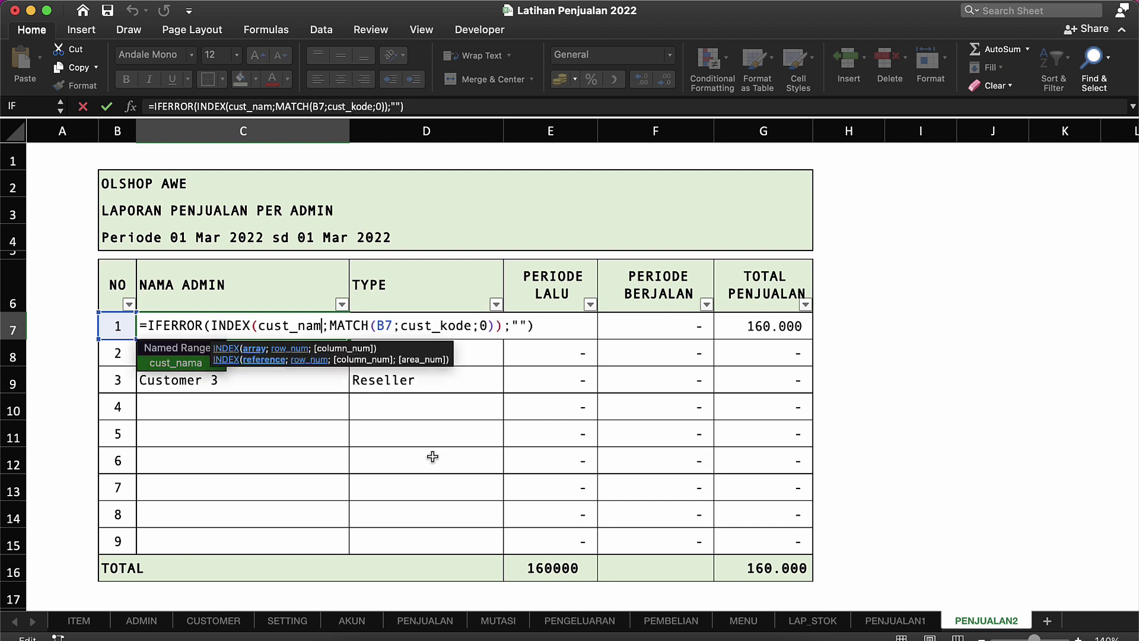
key("BackSpace")
key("BackSpace")
key("BackSpace")
key("BackSpace")
key("BackSpace")
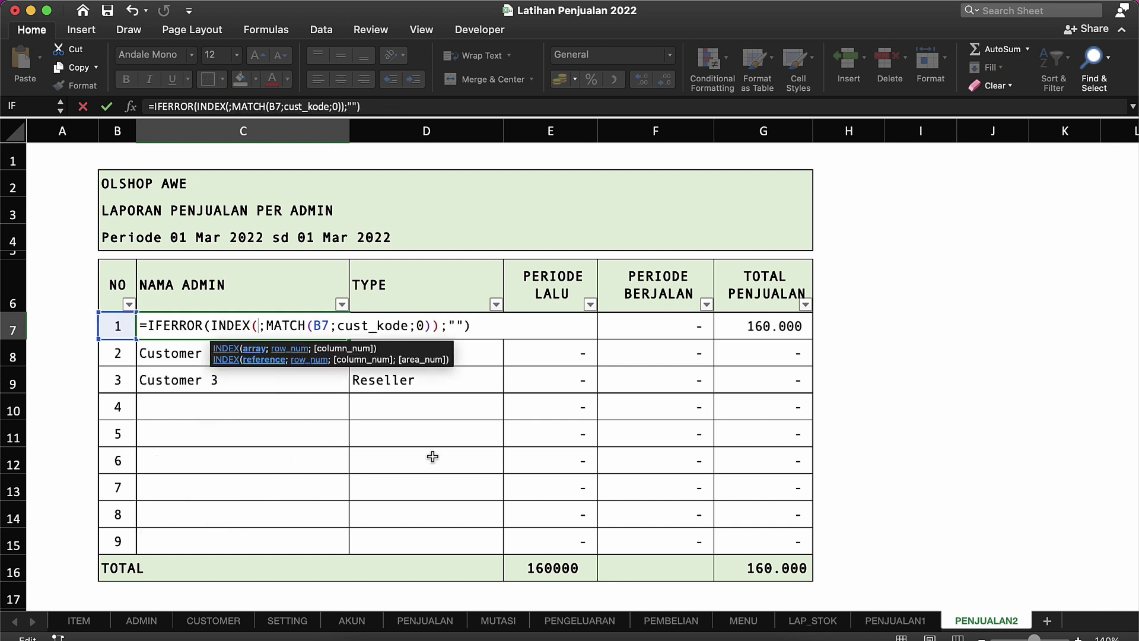
type("adm")
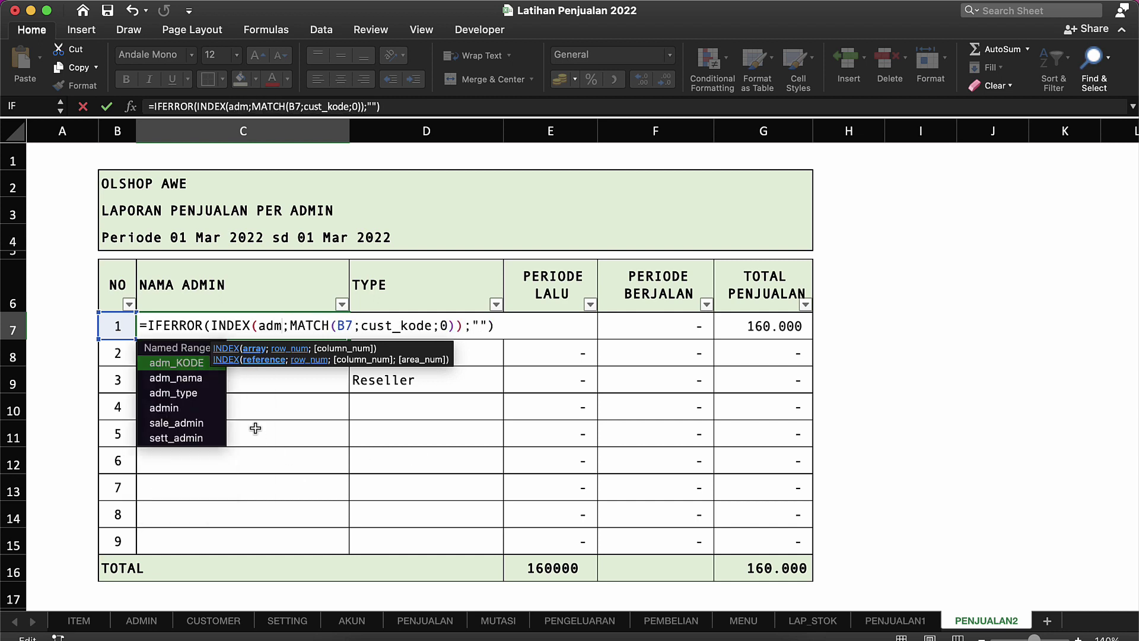
double_click(191, 379)
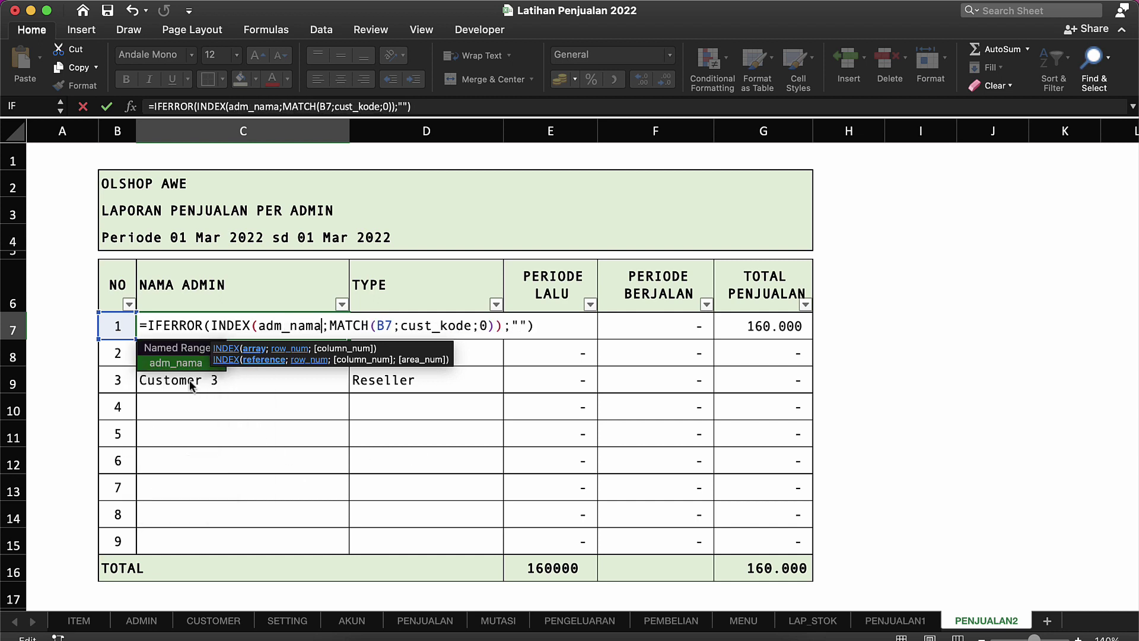
Replace the MATCH lookup range cust_kode with adm_KODE in the C7 formula and commit it.
left_click(479, 326)
key("BackSpace")
key("BackSpace")
key("BackSpace")
key("BackSpace")
key("BackSpace")
key("BackSpace")
key("BackSpace")
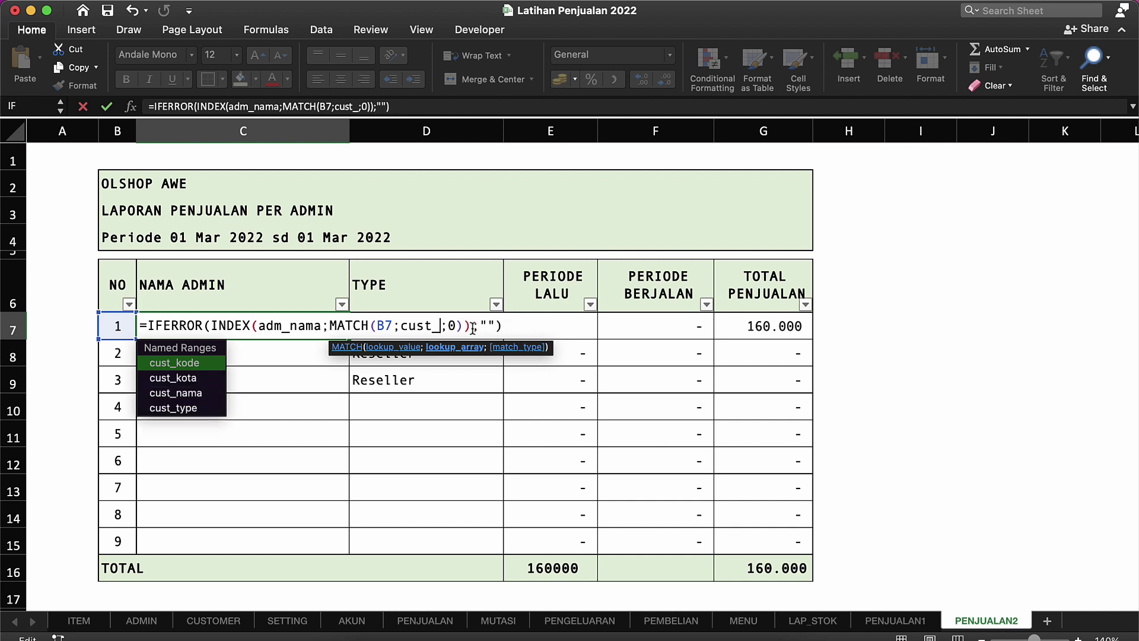
key("BackSpace")
key("BackSpace")
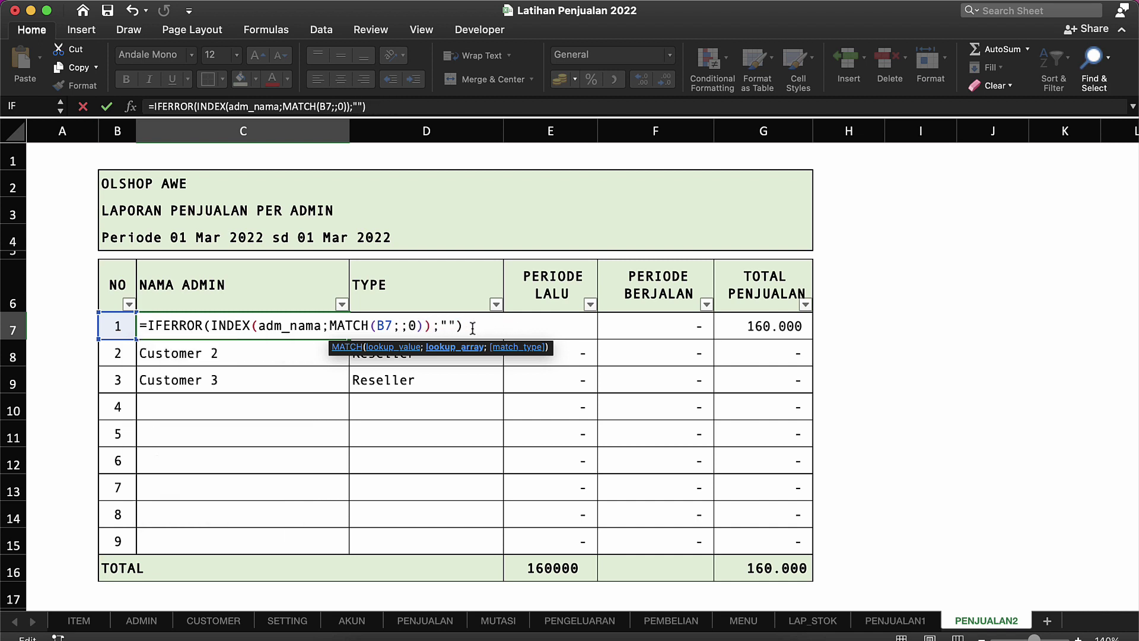
type("adm")
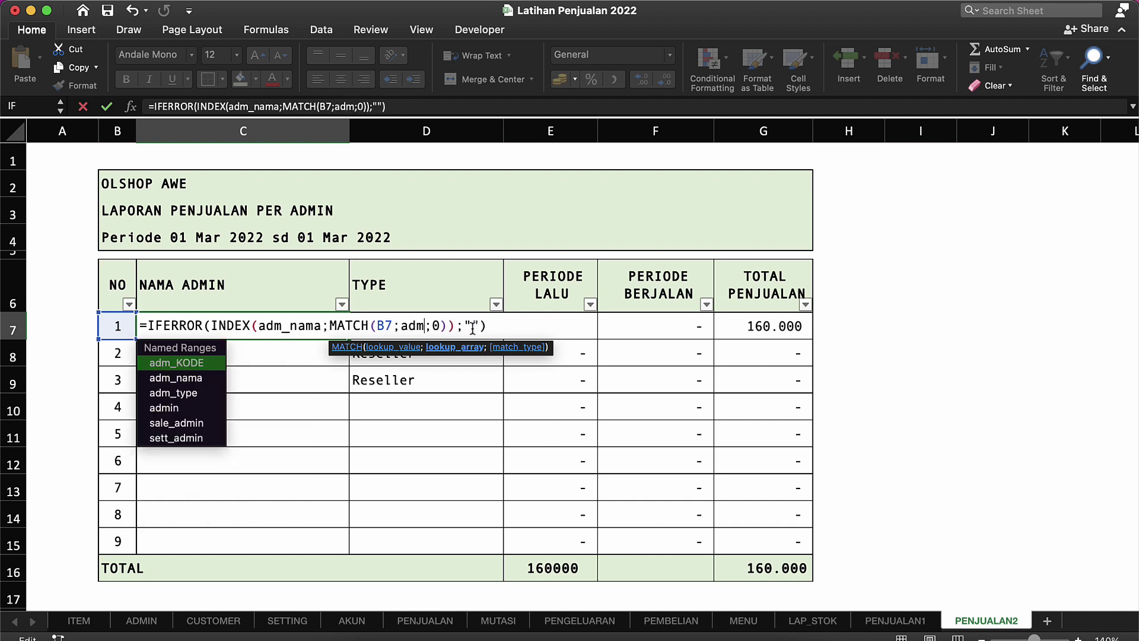
double_click(193, 371)
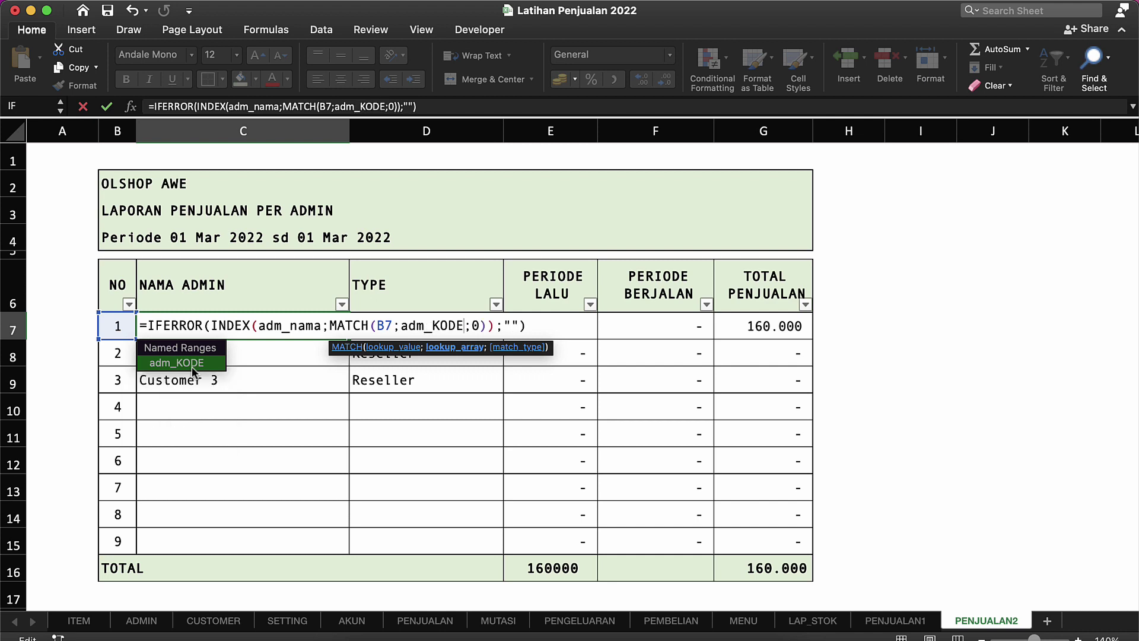
key("Return")
Copy the C7 admin name formula down to C8:C15.
key("ctrl+c")
key("Down")
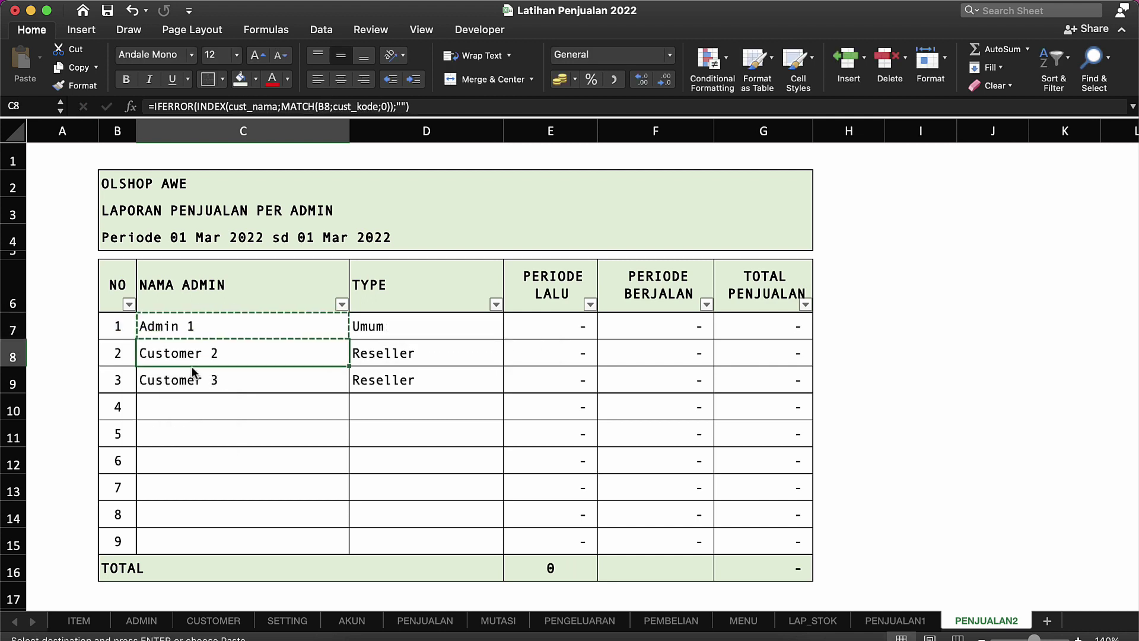
key("shift+Down")
key("shift+Down")
key("shift+Down")
key("shift+Down")
key("shift+Down")
key("shift+Down")
key("shift+Down")
key("ctrl+v")
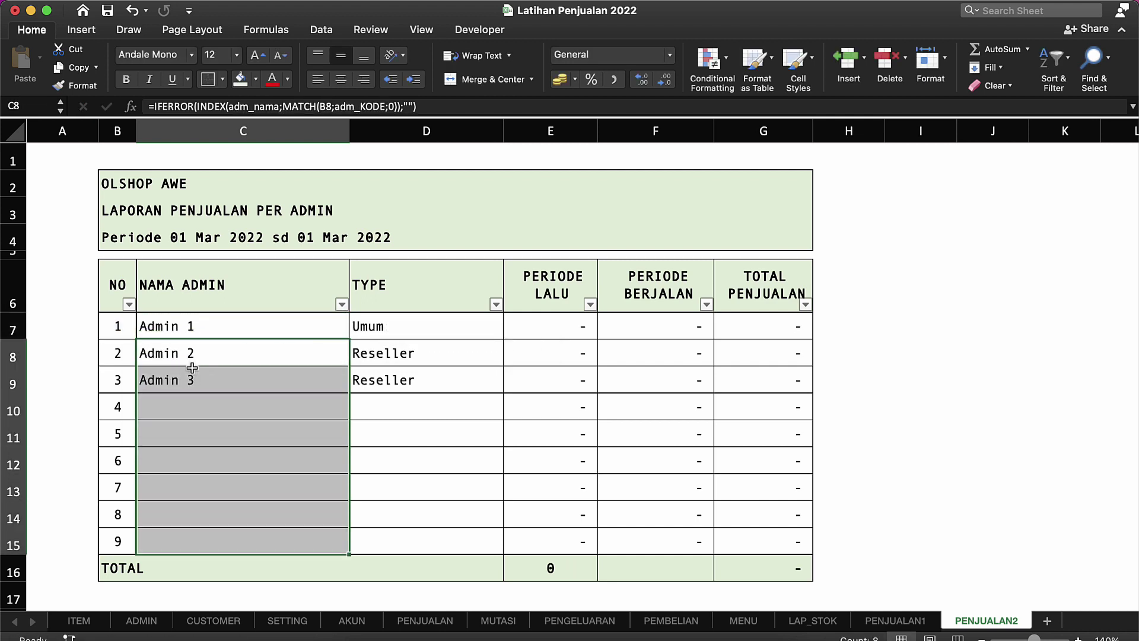
left_click(219, 363)
Copy the full formula text from C7 and paste it into D7, keeping its B7 reference.
left_click(379, 328)
left_click(296, 329)
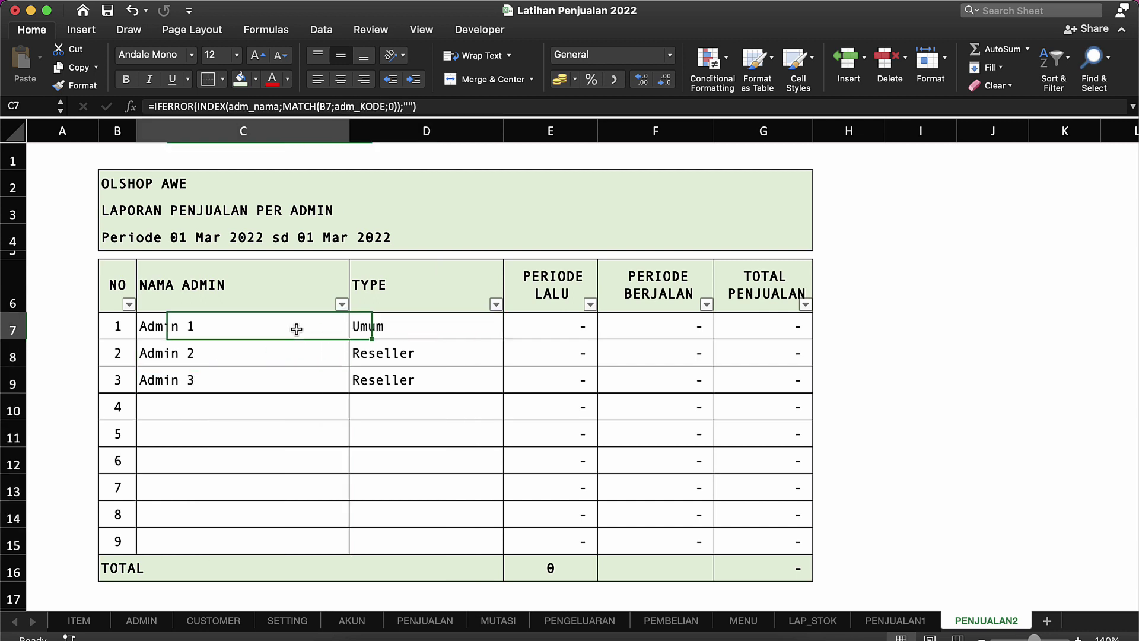
double_click(297, 329)
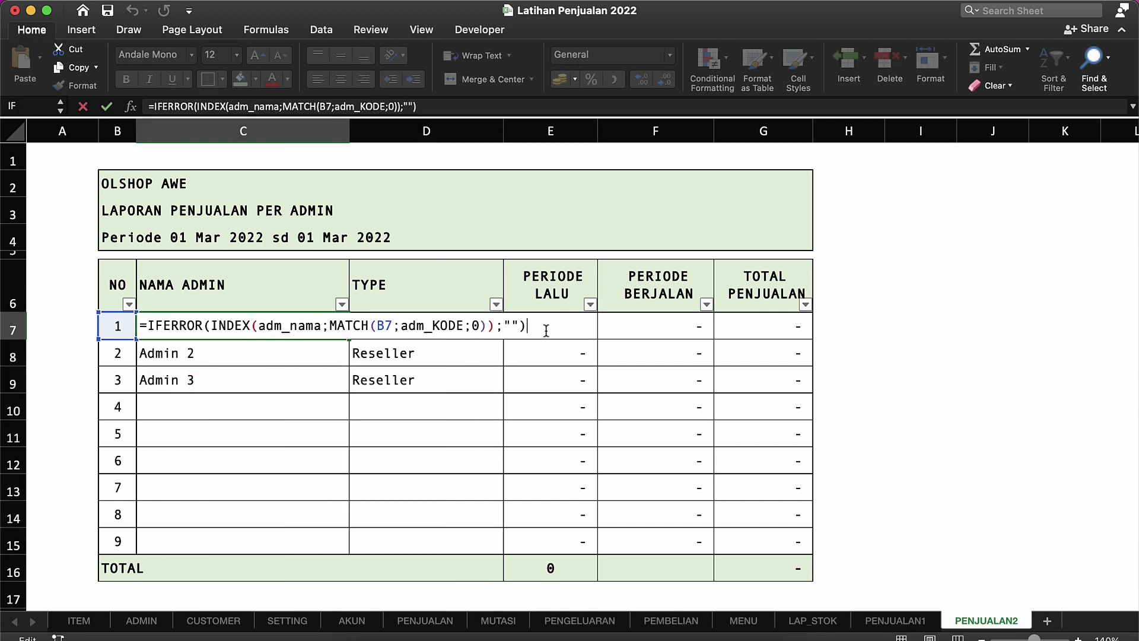
left_click_drag(545, 330, 161, 314)
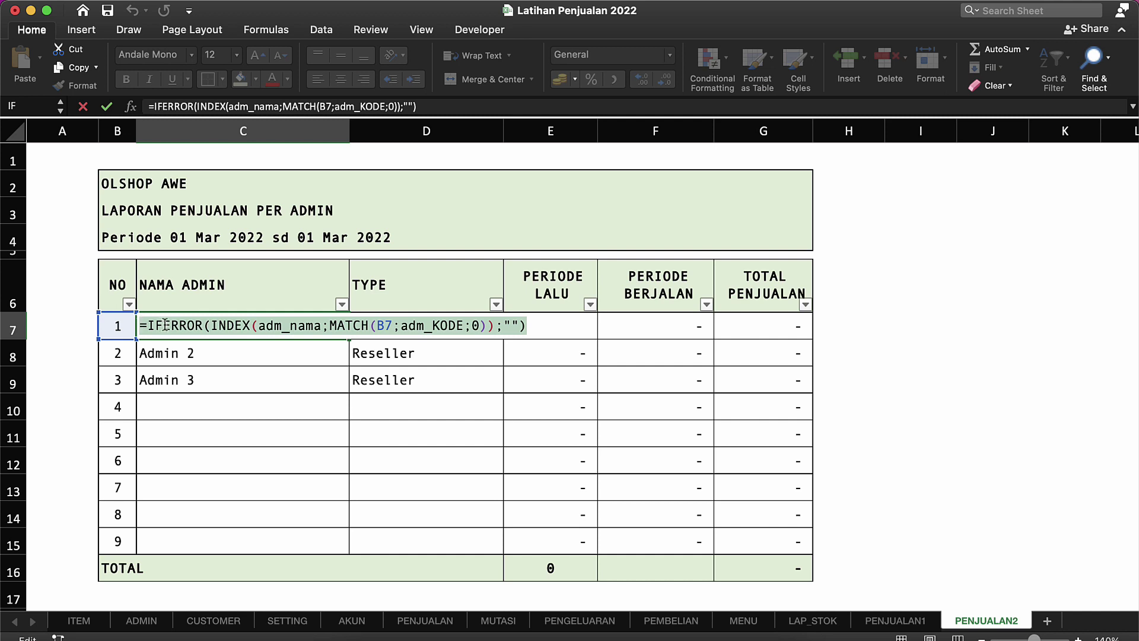
right_click(165, 325)
left_click(186, 348)
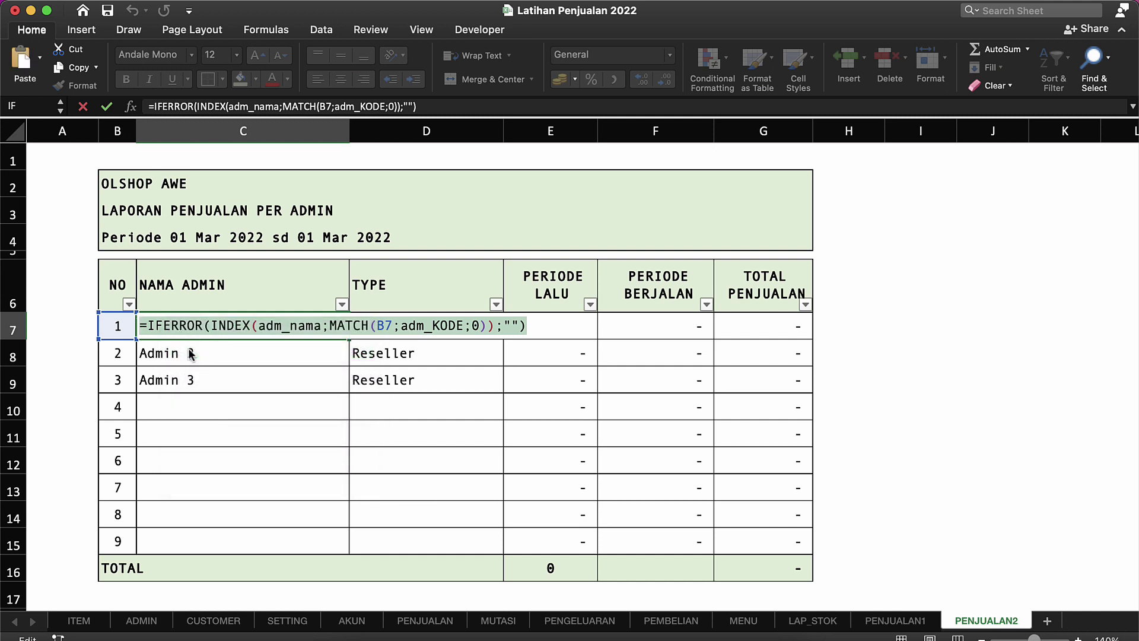
key("Return")
left_click(406, 319)
key("super+v")
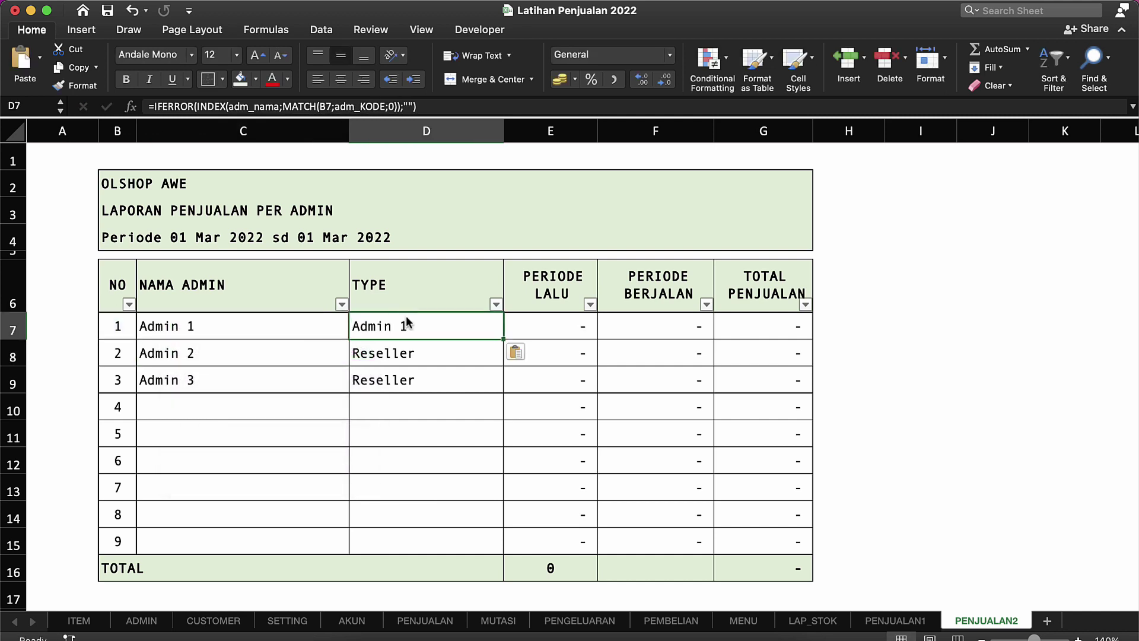
Change the INDEX range in the D7 formula from adm_nama to adm_type.
double_click(431, 326)
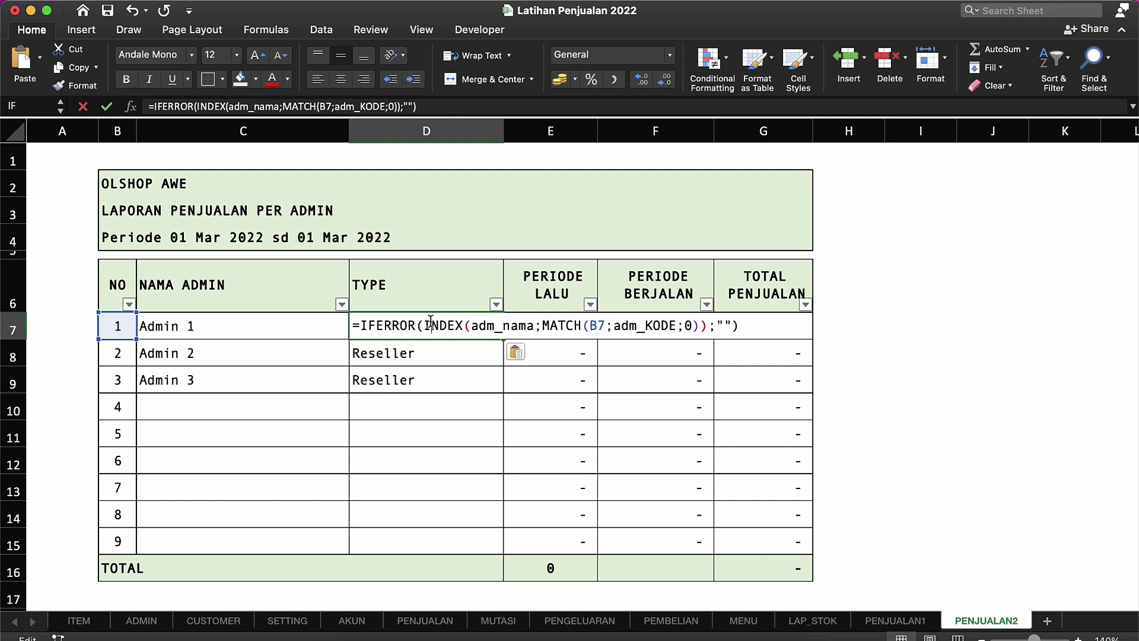
left_click(533, 325)
key("BackSpace")
key("BackSpace")
key("BackSpace")
key("BackSpace")
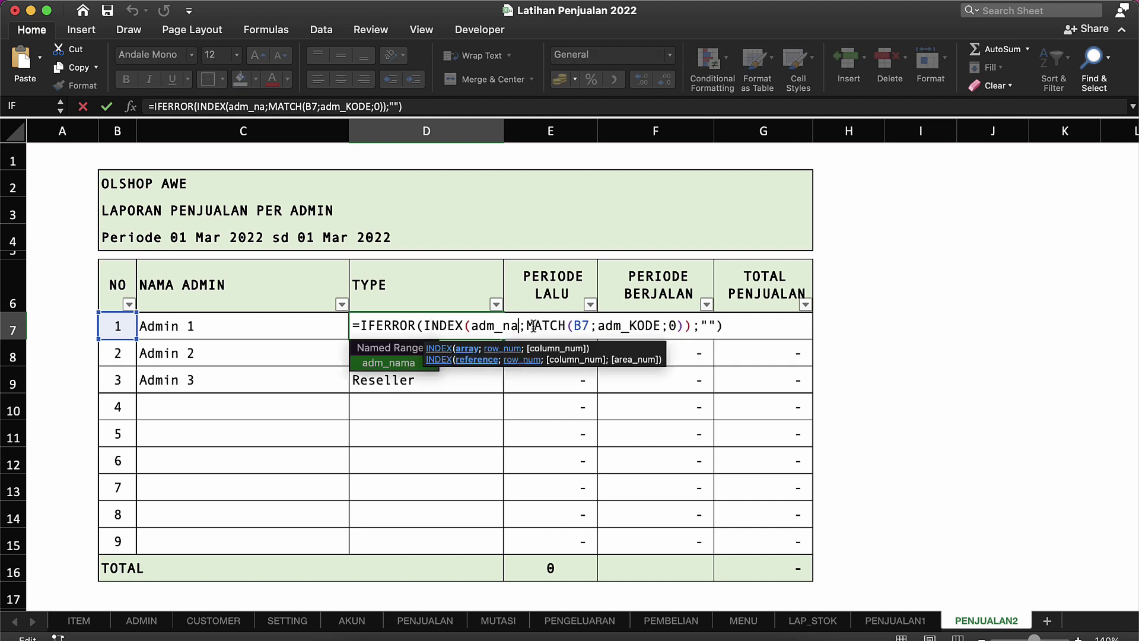
type("ty")
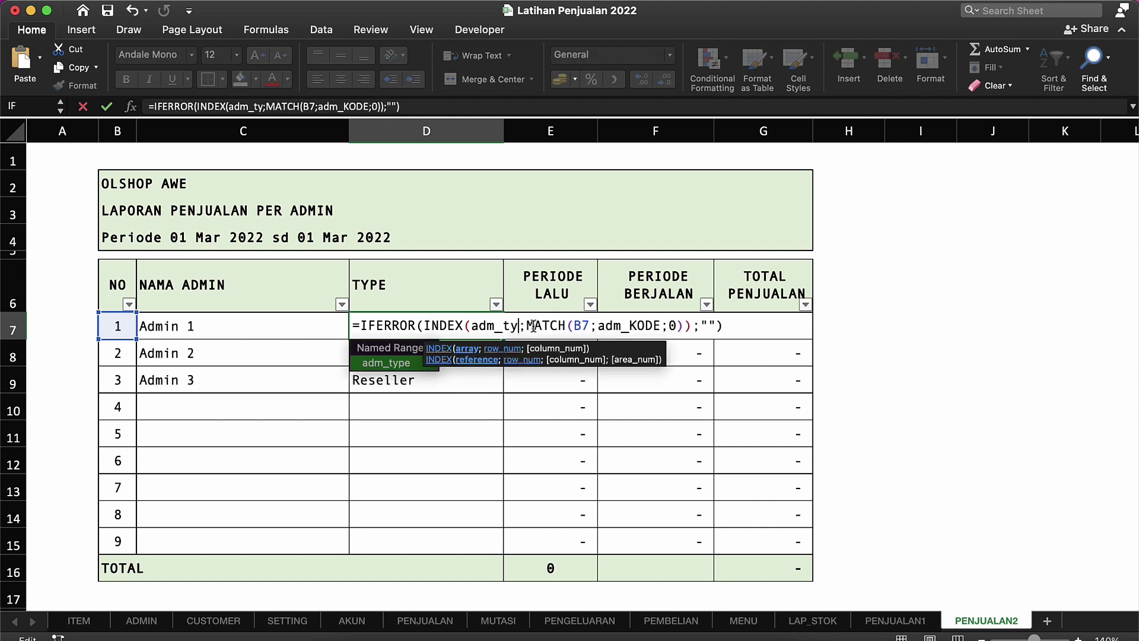
key("Tab")
key("Return")
Copy the D7 admin type formula down to D8:D15.
key("Up")
key("ctrl+c")
key("Down")
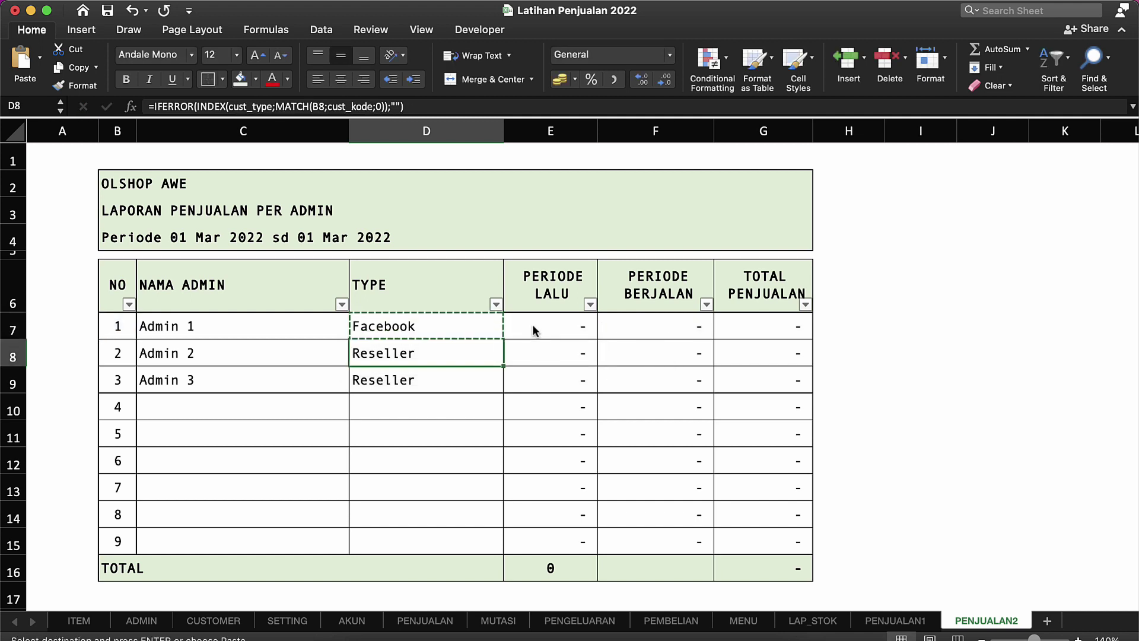
key("shift+Down")
key("shift+Down")
key("shift+Down")
key("shift+Down")
key("shift+Down")
key("shift+Down")
key("shift+Down")
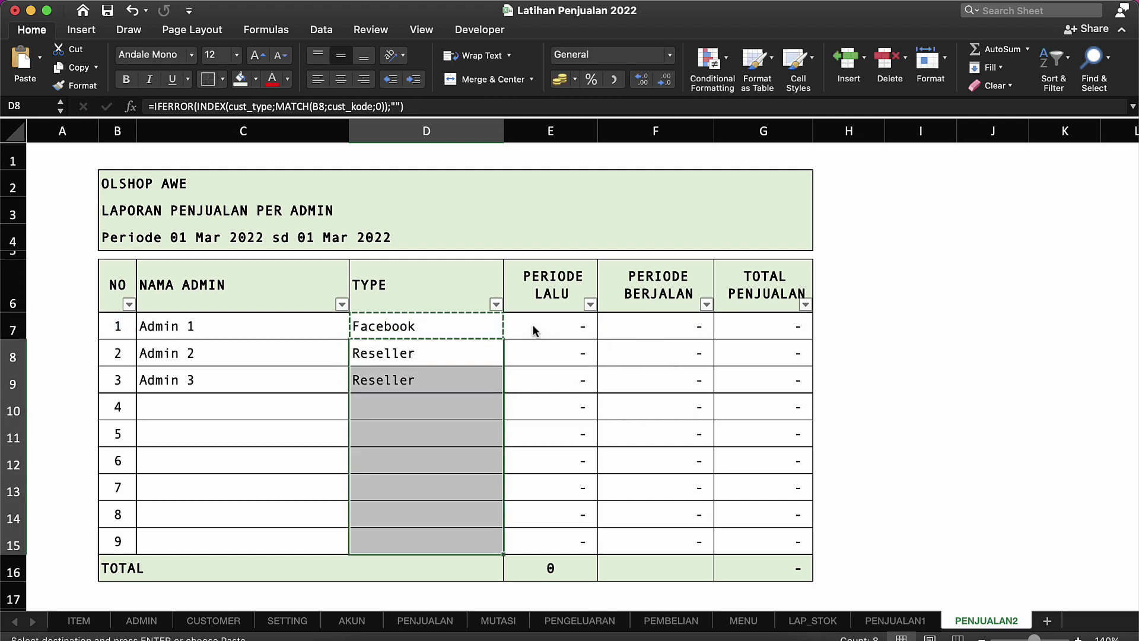
key("Return")
left_click(505, 347)
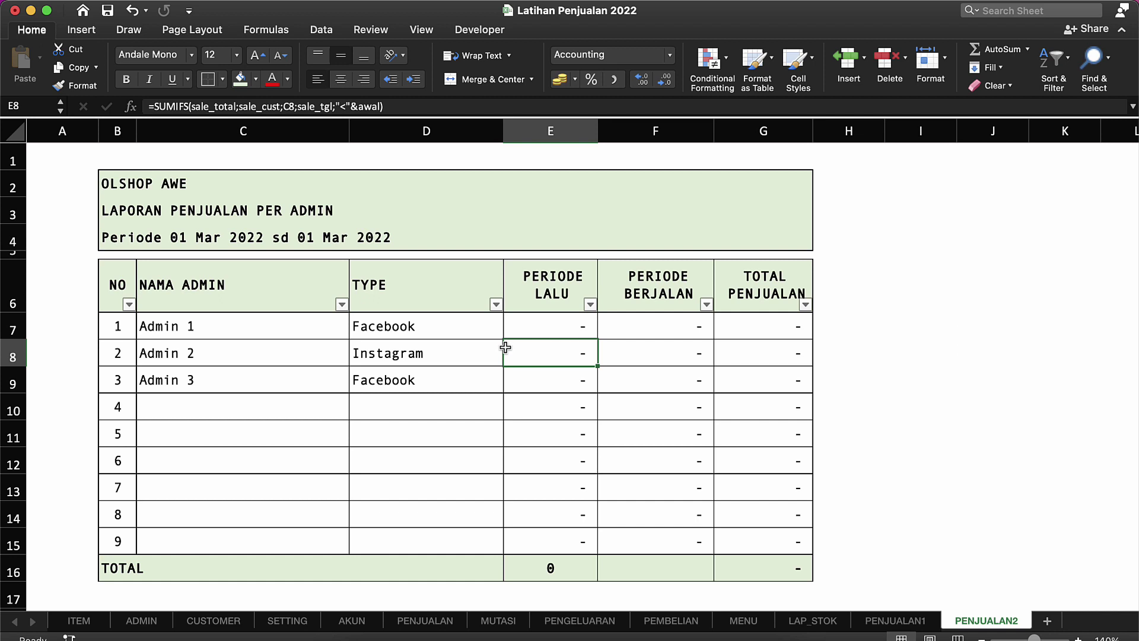
left_click(472, 331)
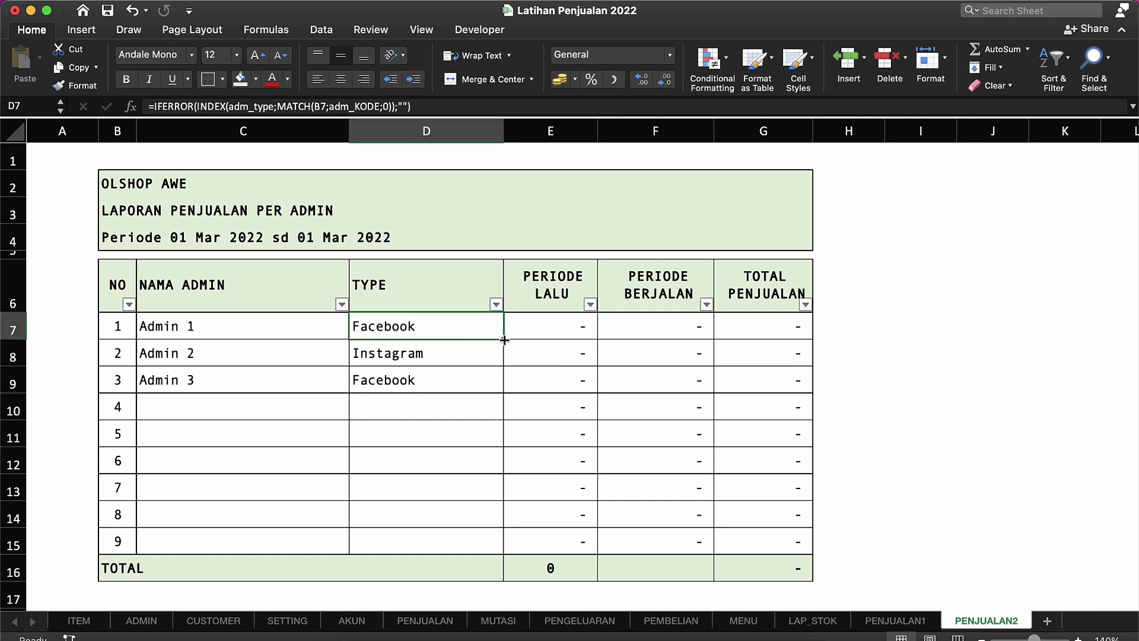
left_click_drag(503, 339, 495, 552)
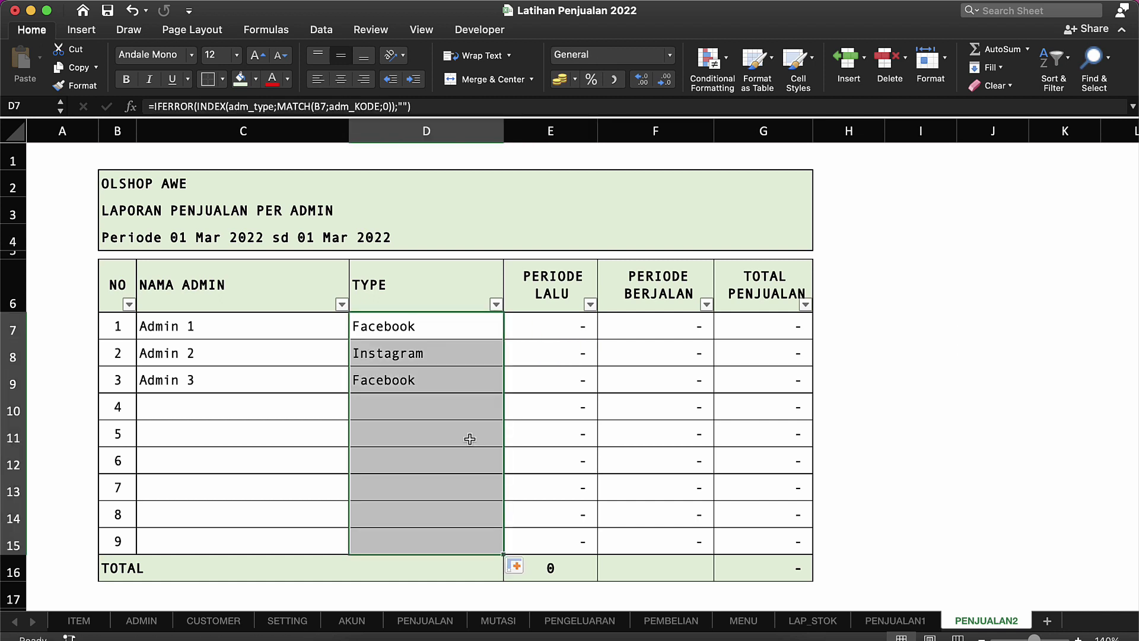
left_click(488, 414)
Change the SUMIFS criteria range in the E7 PERIODE LALU formula from sale_cust to sale_admin.
left_click(546, 335)
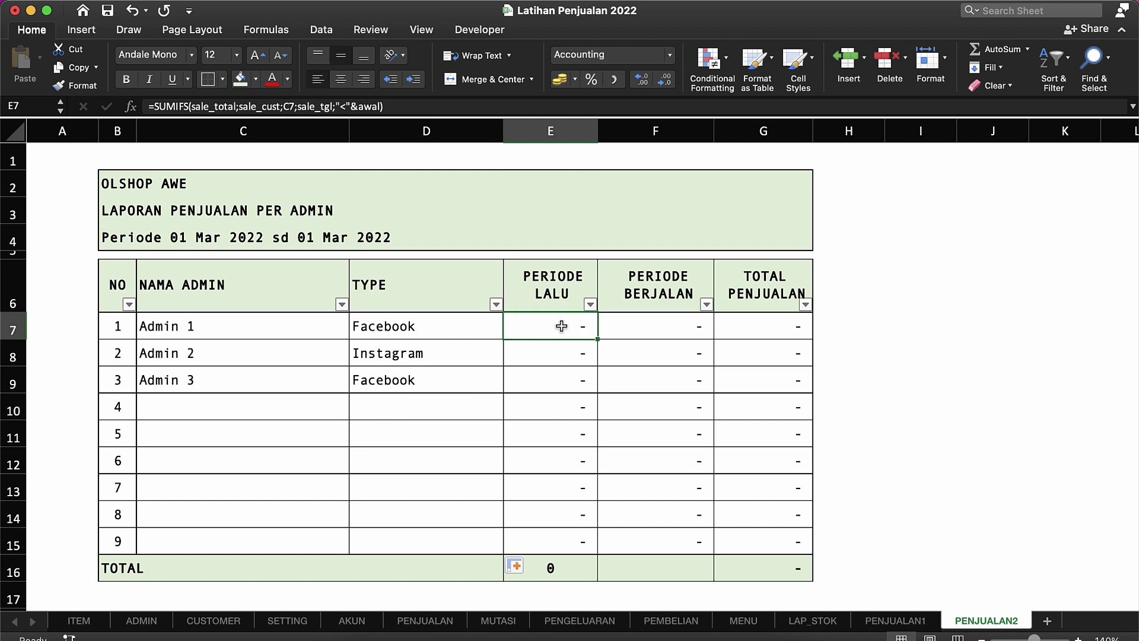
double_click(562, 326)
left_click(669, 326)
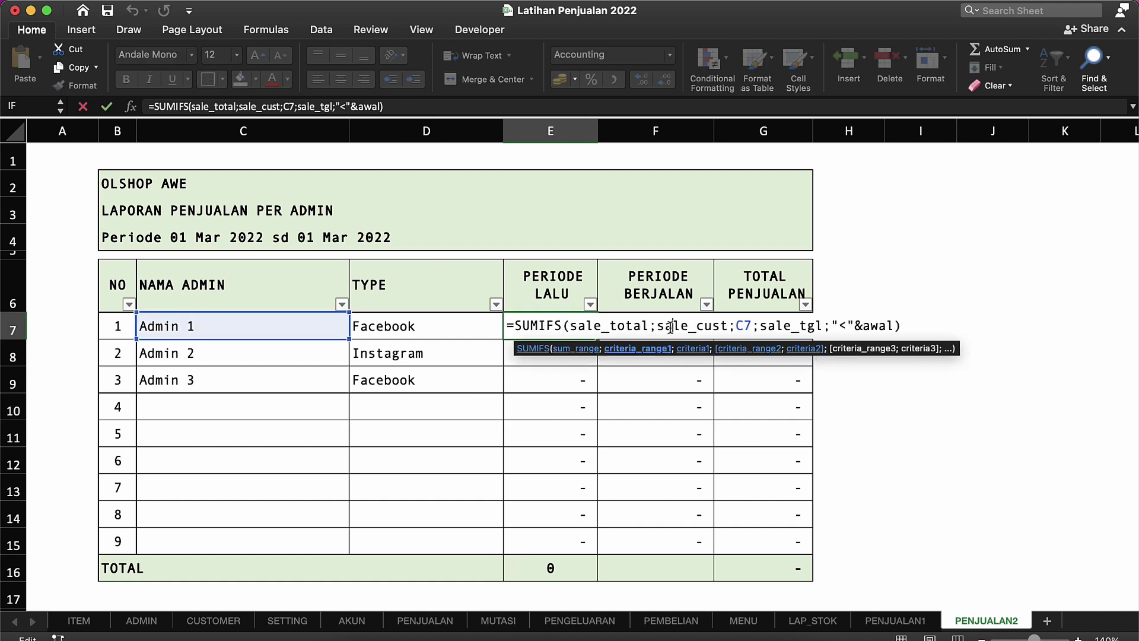
key("BackSpace")
key("BackSpace")
key("BackSpace")
key("BackSpace")
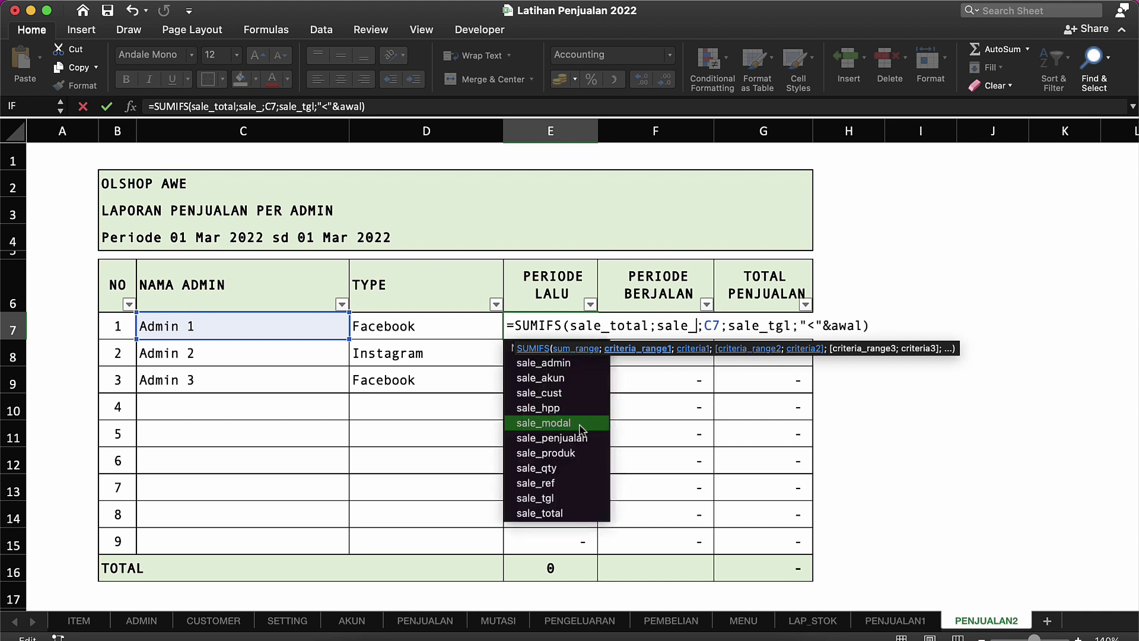
double_click(557, 362)
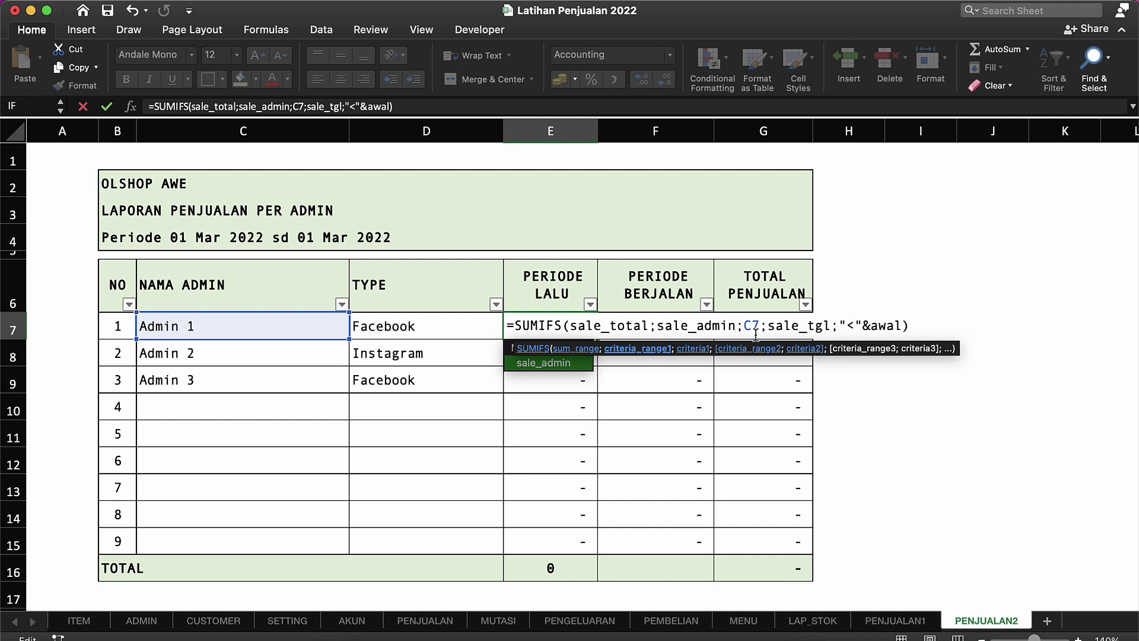
key("Return")
Replace sale_cust with sale_admin in the F7 PERIODE BERJALAN SUMIFS formula and commit it.
key("Up")
key("Right")
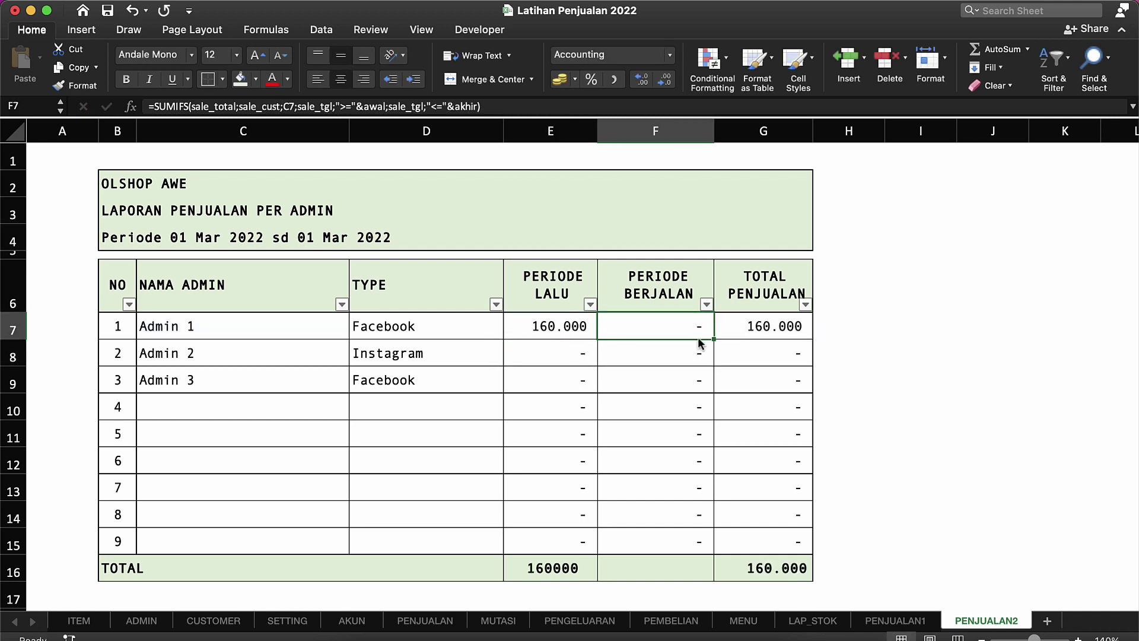
double_click(695, 328)
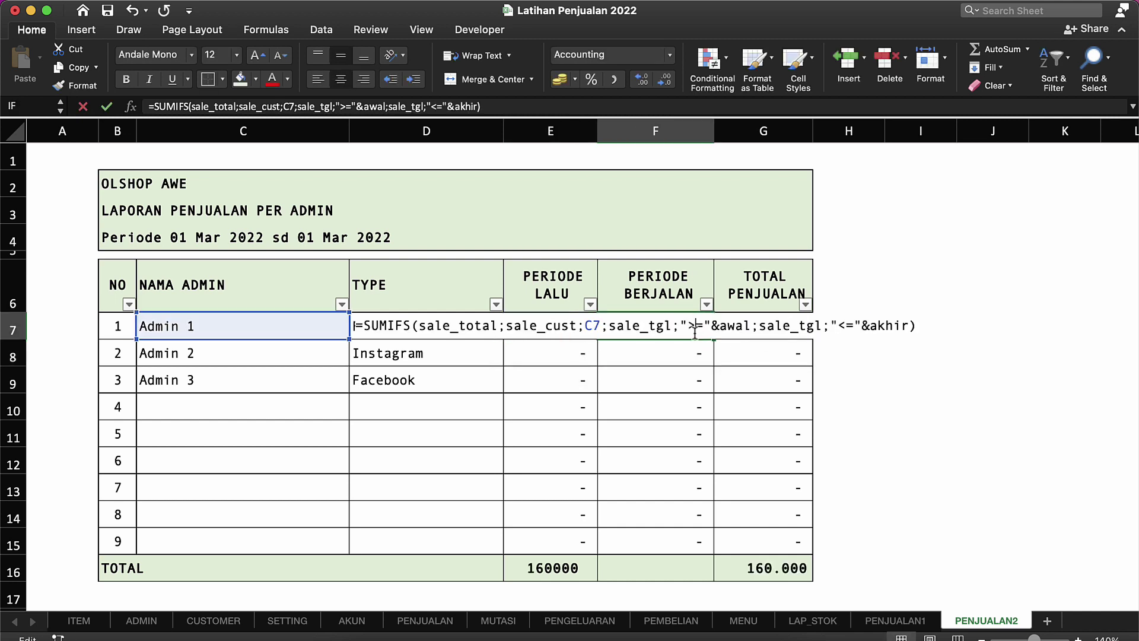
left_click(578, 328)
key("BackSpace")
key("BackSpace")
key("BackSpace")
key("BackSpace")
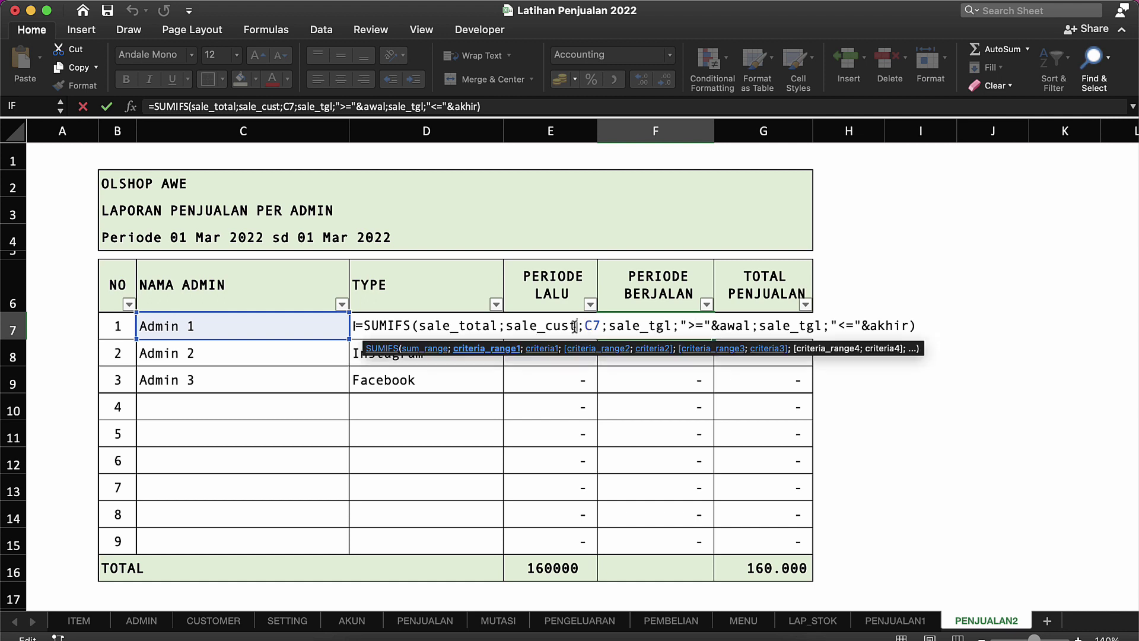
type("ad")
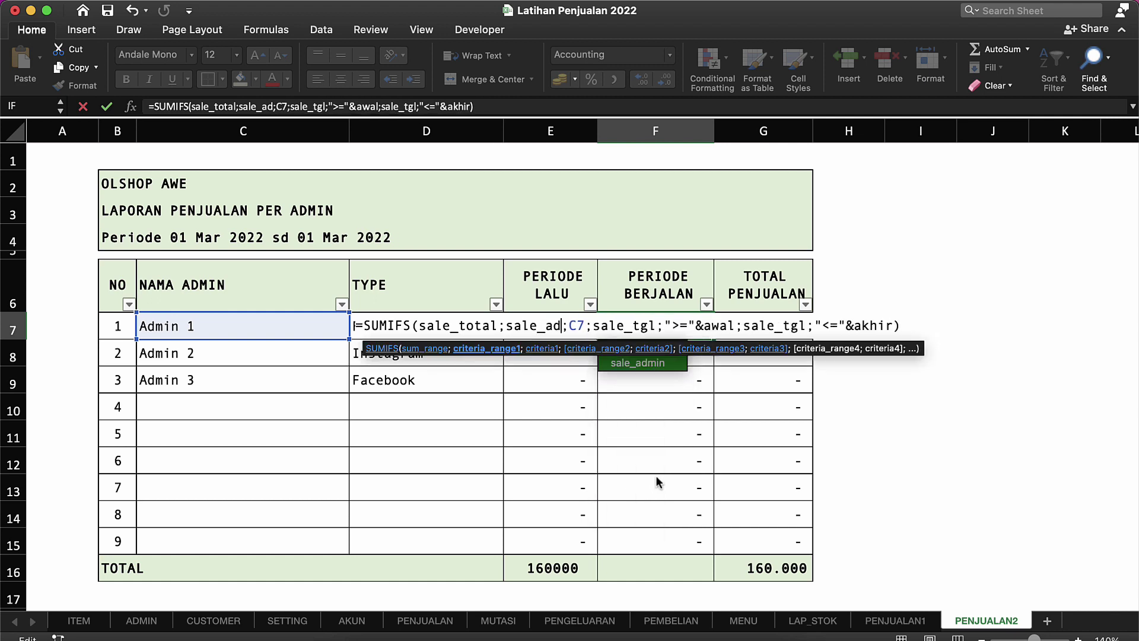
type("min")
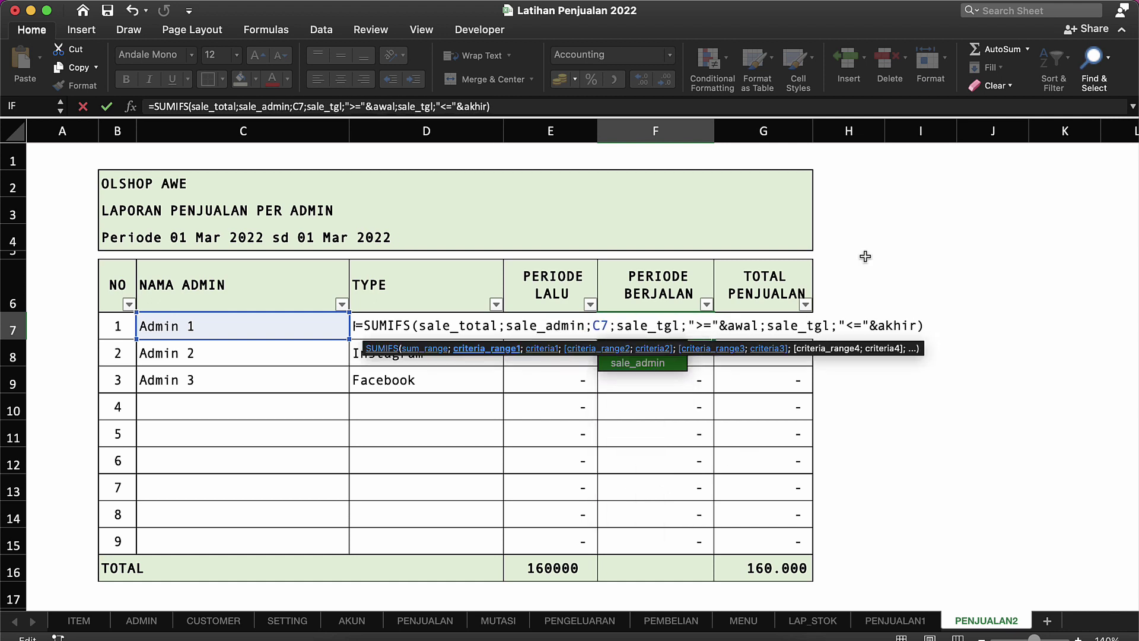
key("Return")
Copy the two SUMIFS formulas in E7:F7 down to E8:F15.
key("Up")
key("Left")
key("shift+Right")
key("super+c")
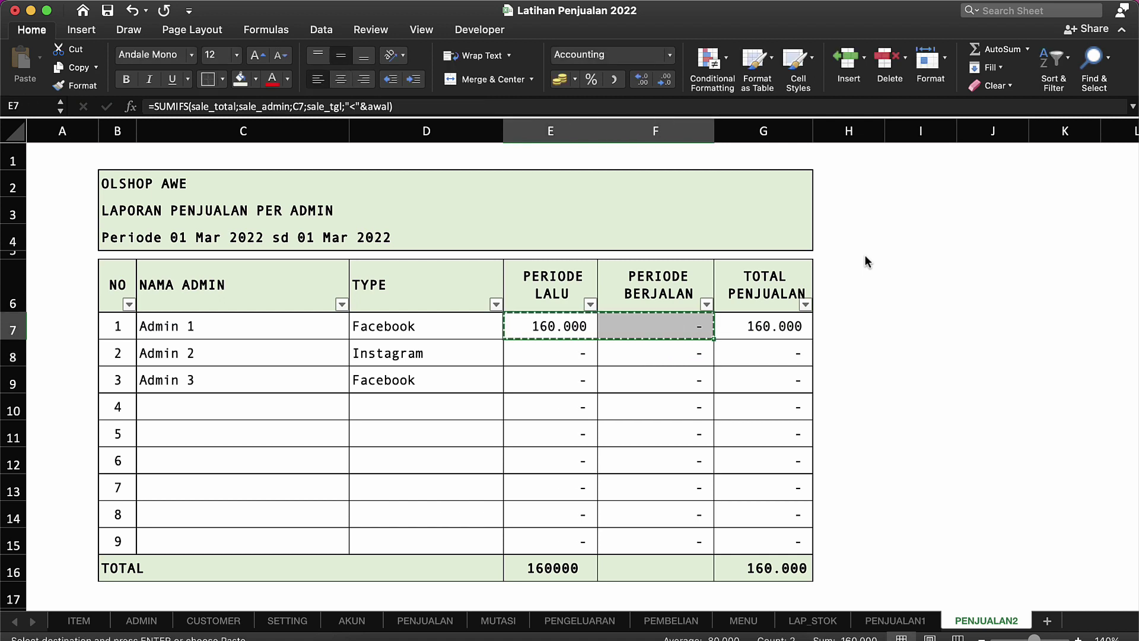
key("Down")
key("shift+Down")
key("shift+Down")
key("shift+Down")
key("shift+Down")
key("shift+Down")
key("shift+Down")
key("shift+Down")
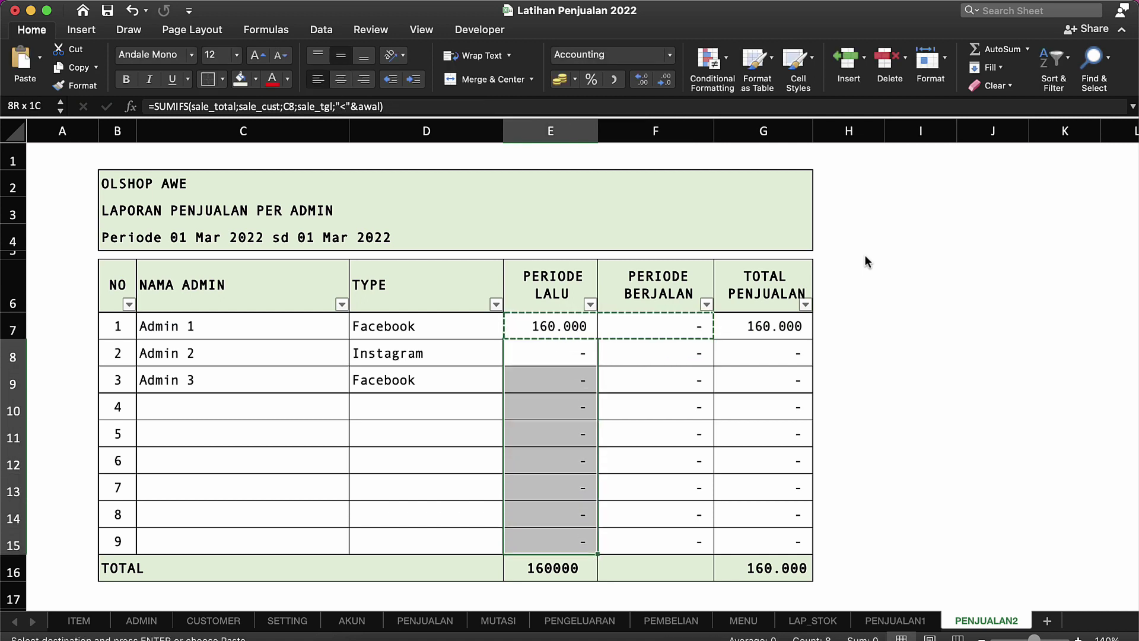
key("shift+Right")
key("Return")
Copy the E16 subtotal formula into F16 and apply the comma number style to F16.
left_click(595, 560)
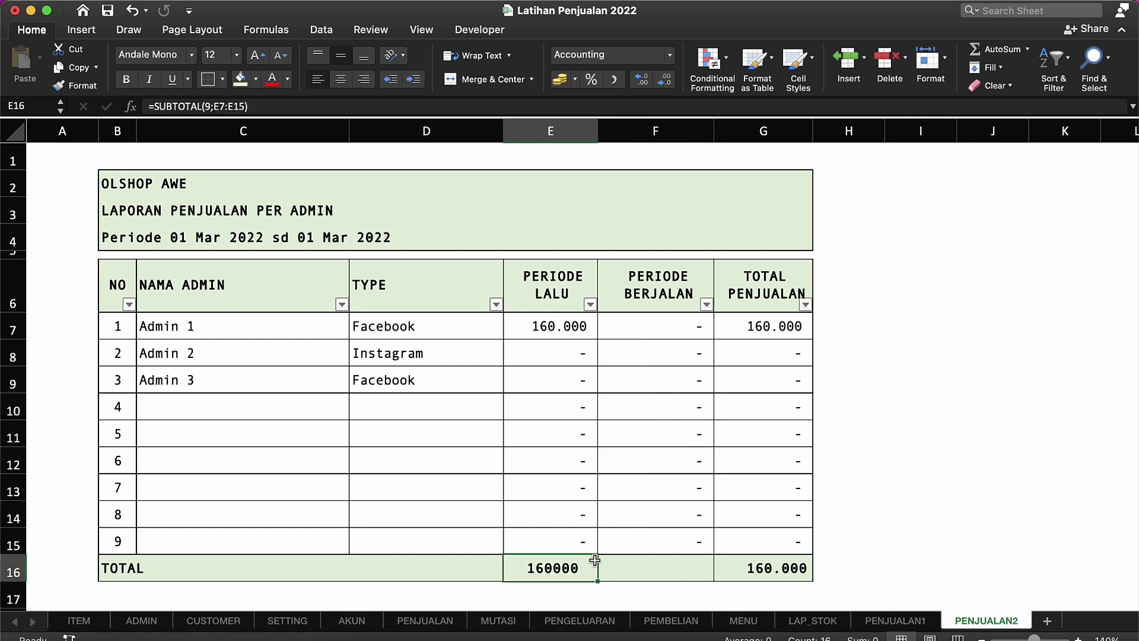
key("super+c")
key("Right")
key("Return")
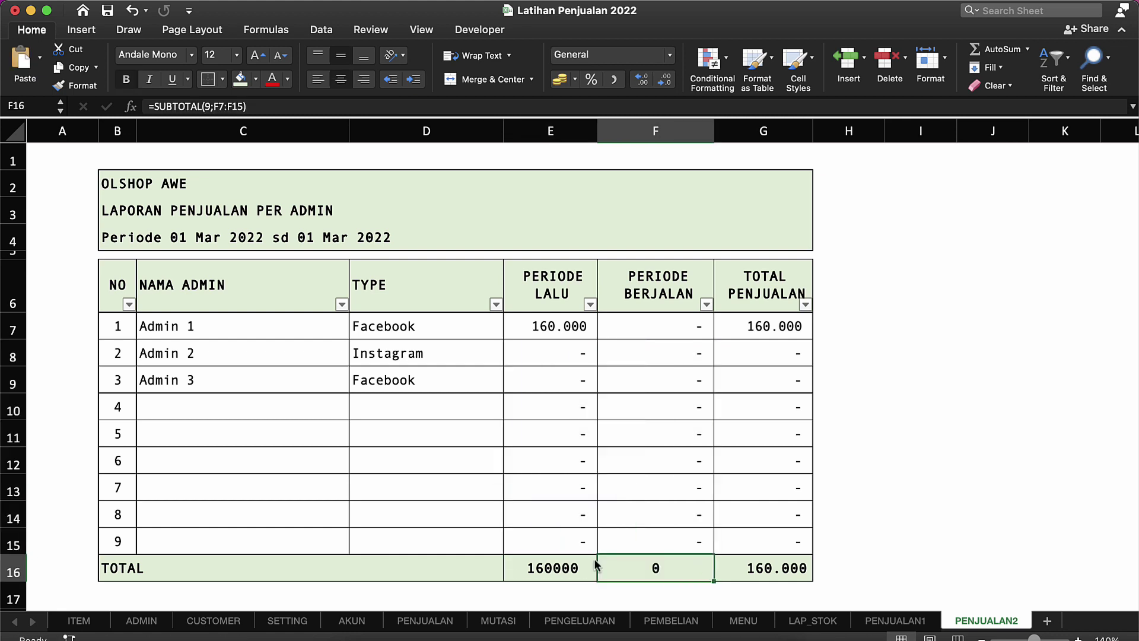
left_click(615, 83)
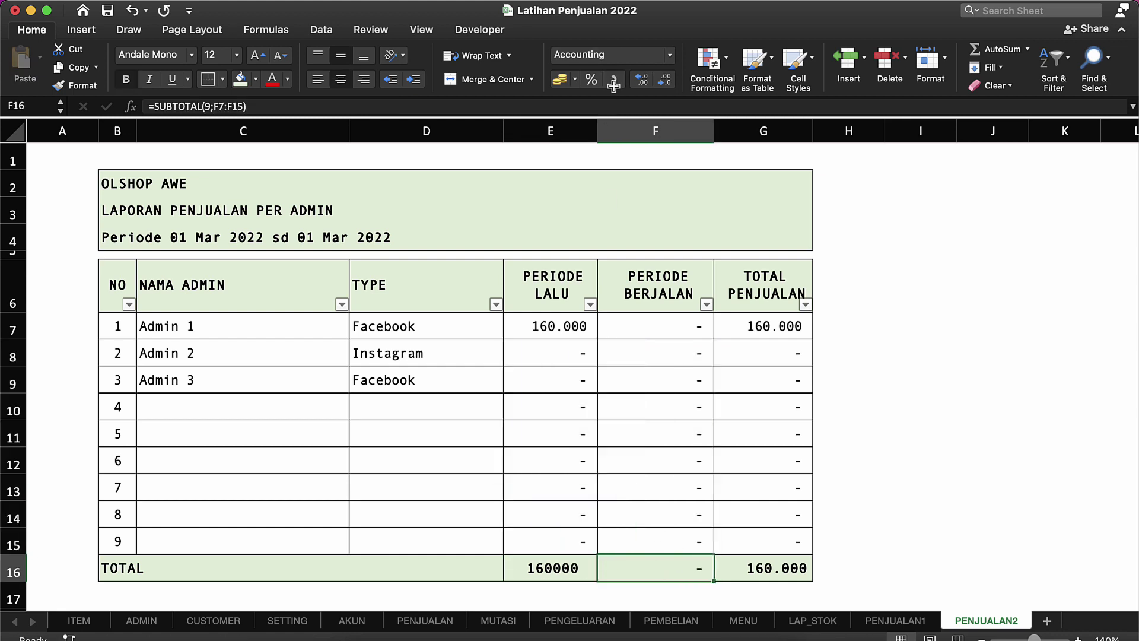
left_click(610, 429)
left_click(655, 590)
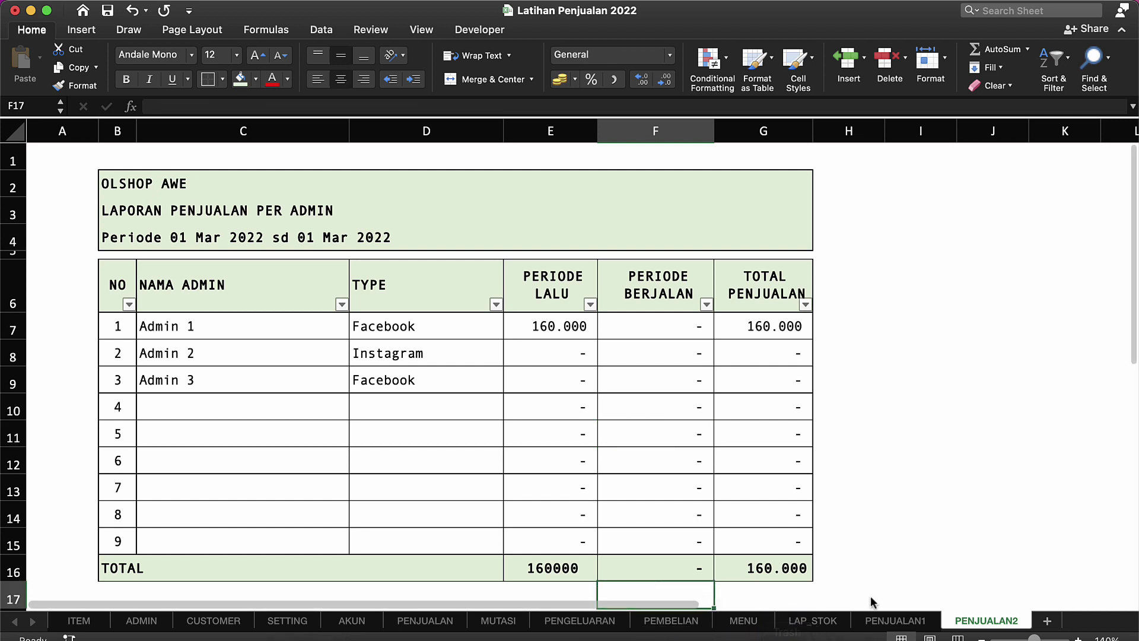
On the PENJUALAN1 sheet, copy the F16 subtotal formula into G16 and apply the comma number style to it.
left_click(895, 620)
left_click(668, 568)
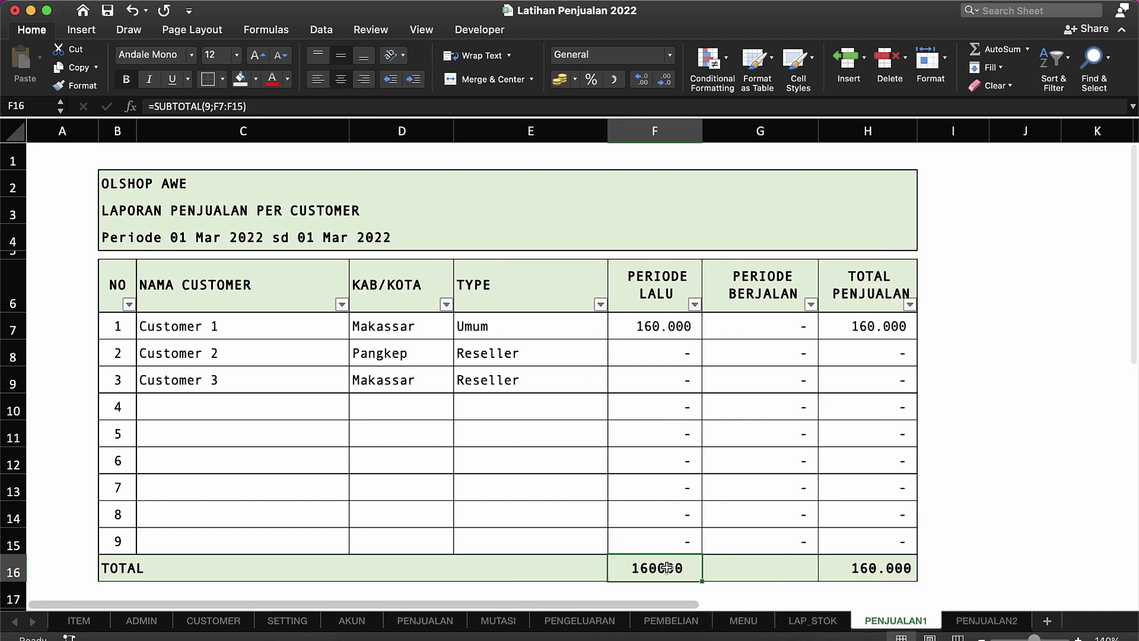
key("super+c")
key("Right")
key("super+v")
key("Escape")
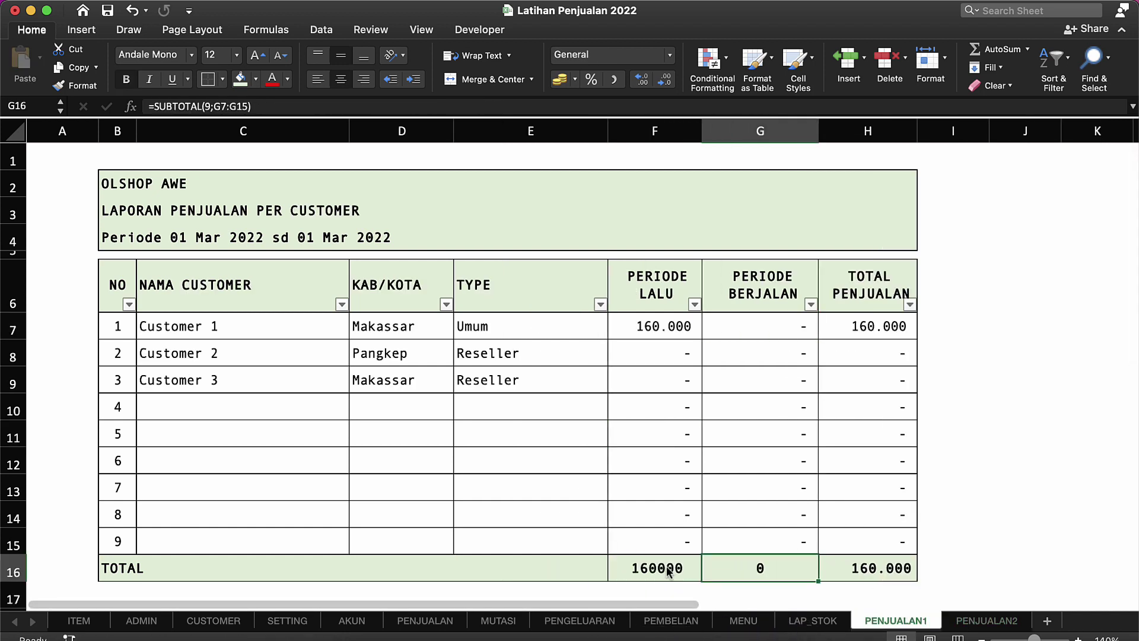
left_click(615, 80)
Apply the comma number style to the customer report totals in F16:H16.
key("Left")
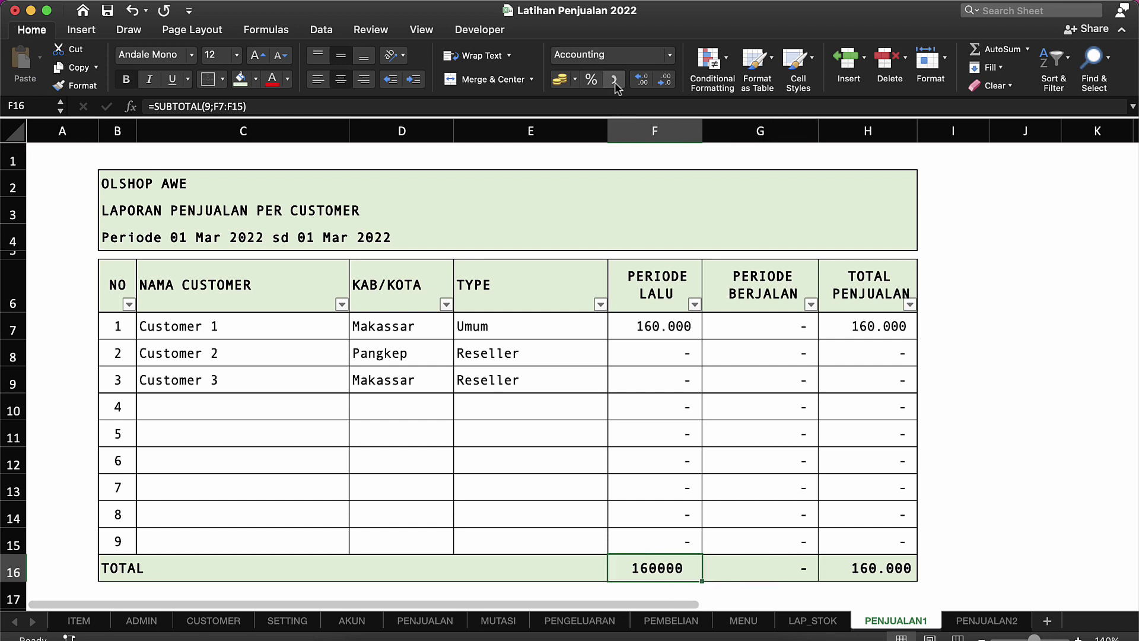
key("shift+Right")
key("shift+Right")
left_click(614, 82)
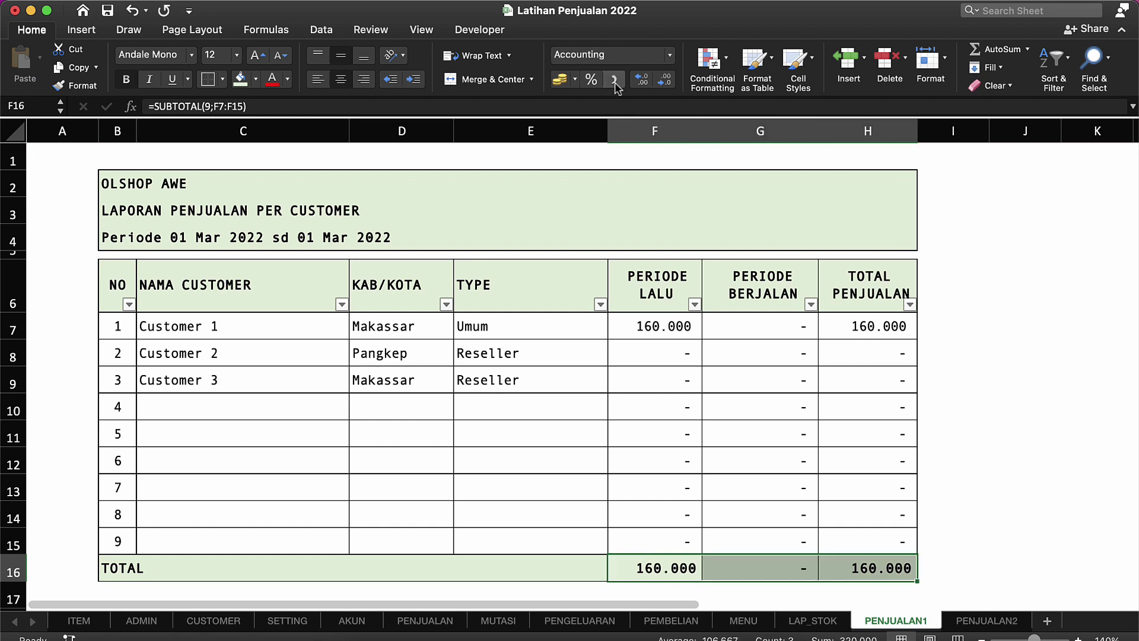
left_click(642, 301)
left_click(668, 419)
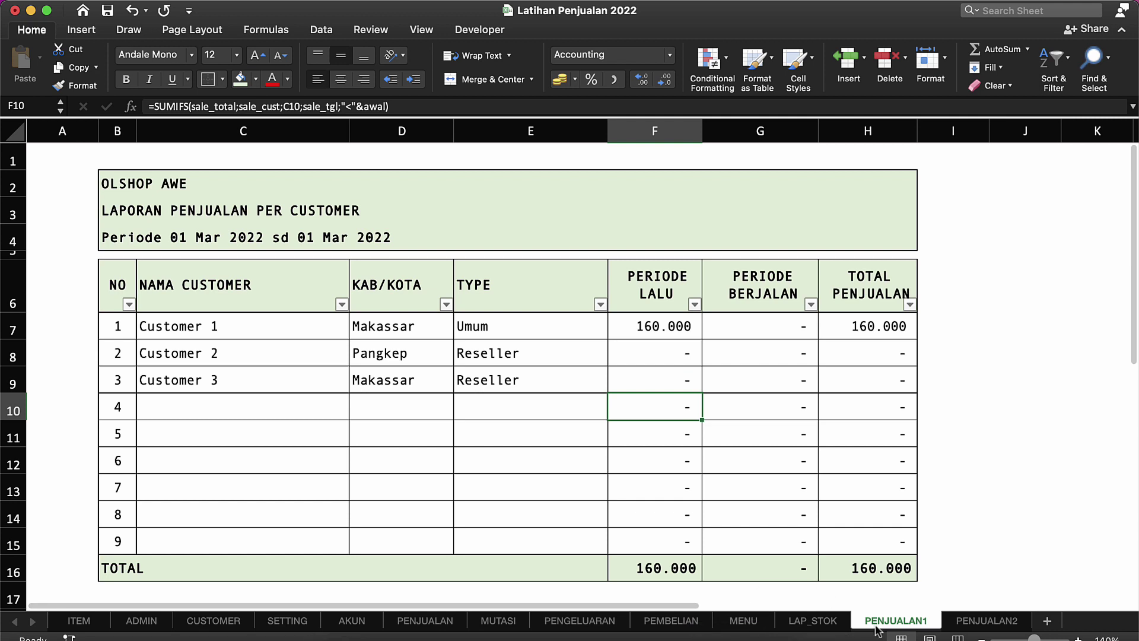
On the PENJUALAN2 sheet, apply the comma number style to the totals in E16:G16.
left_click(964, 620)
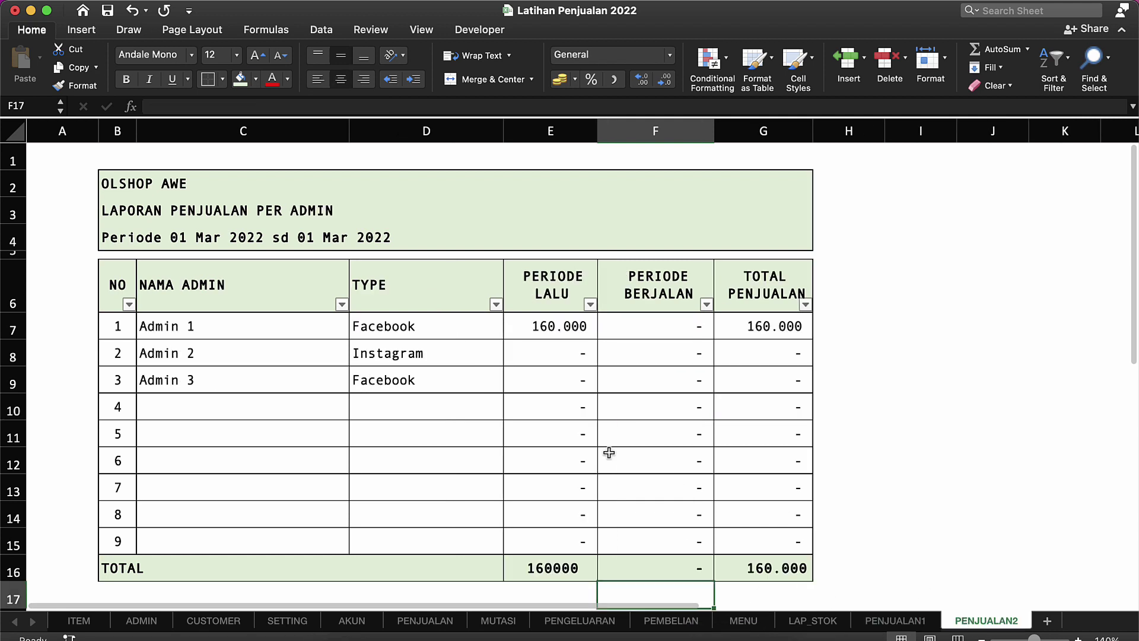
key("shift+Right")
key("shift+Right")
left_click(558, 567)
key("shift+Right")
key("shift+Right")
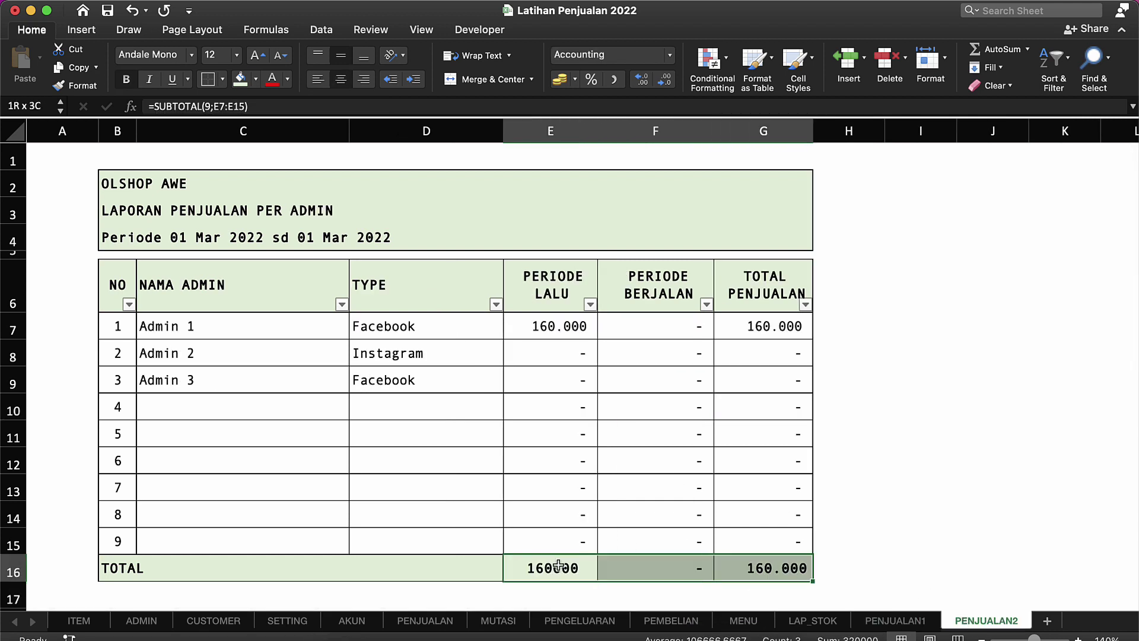
left_click(613, 79)
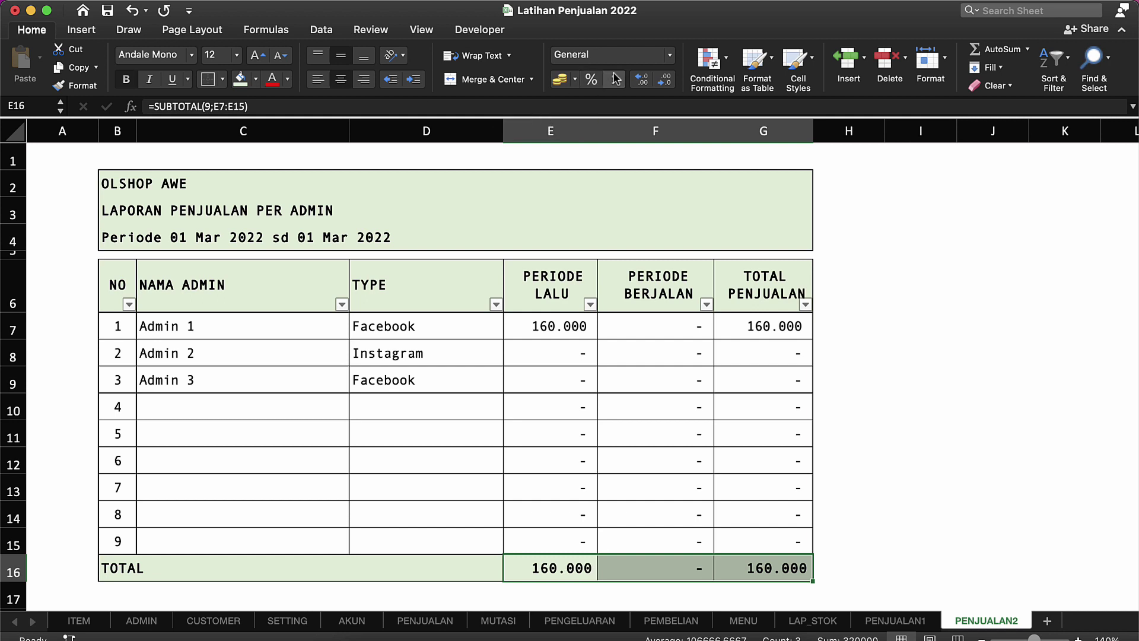
left_click(657, 388)
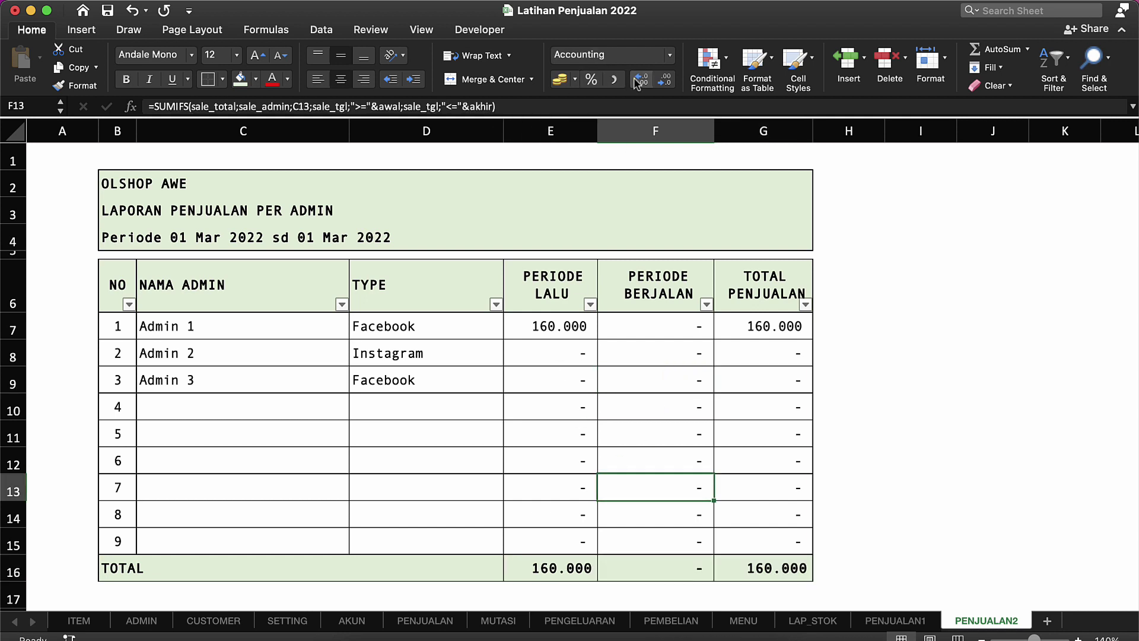
left_click(653, 345)
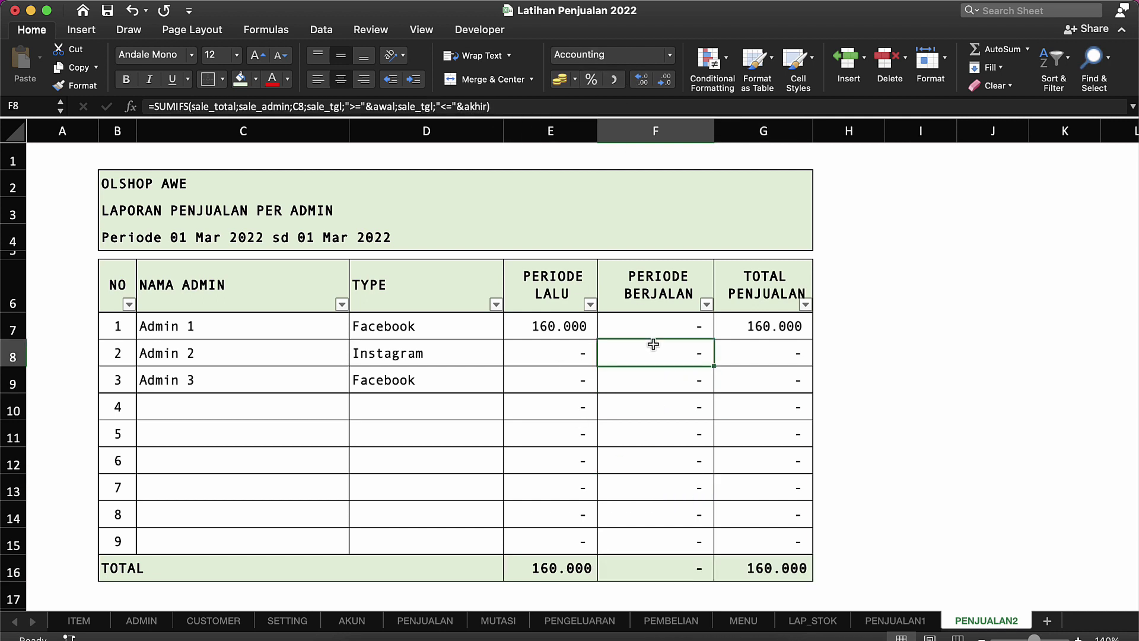
left_click(336, 337)
left_click(377, 377)
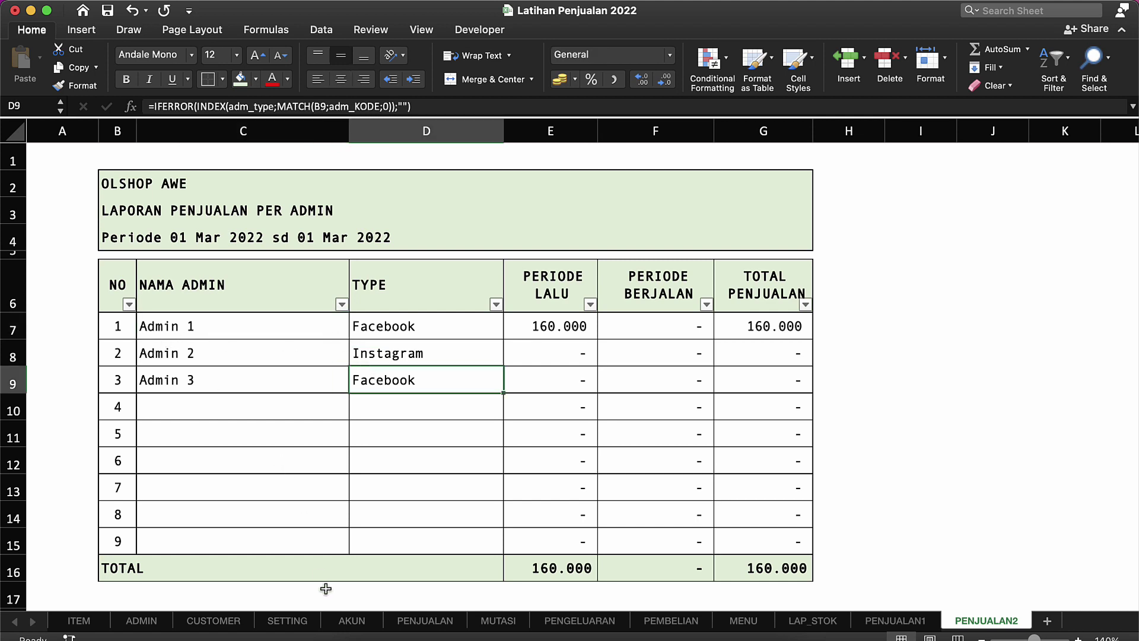
Set the admin of the first transaction on the PENJUALAN sheet to Admin 2 and check Admin 2's PERIODE LALU cell on PENJUALAN2.
left_click(439, 621)
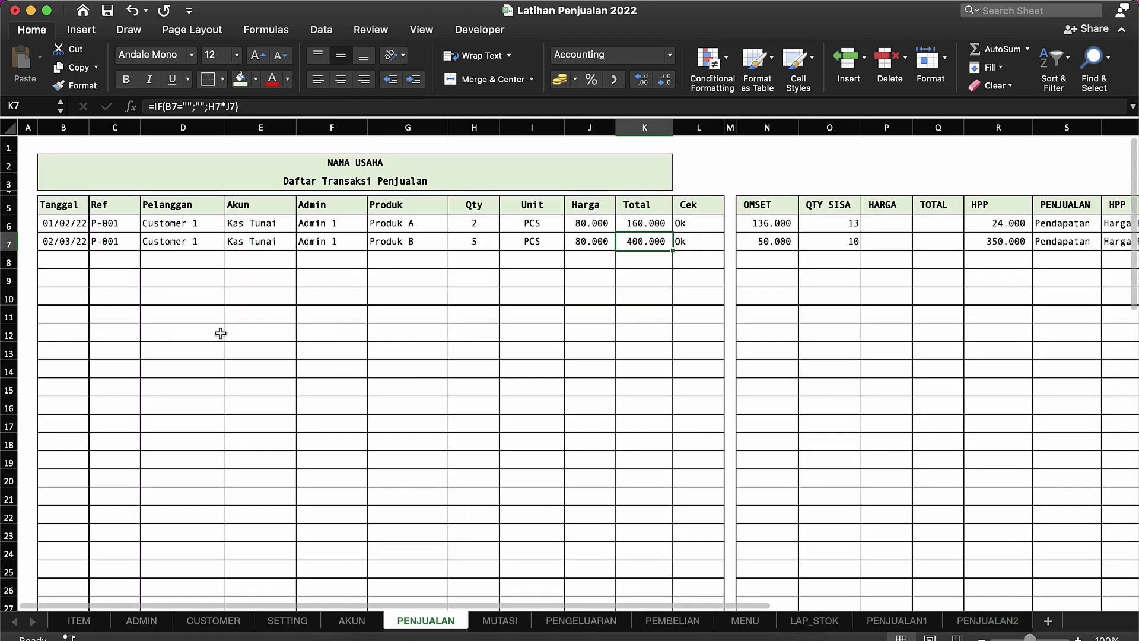
left_click(342, 222)
left_click(374, 224)
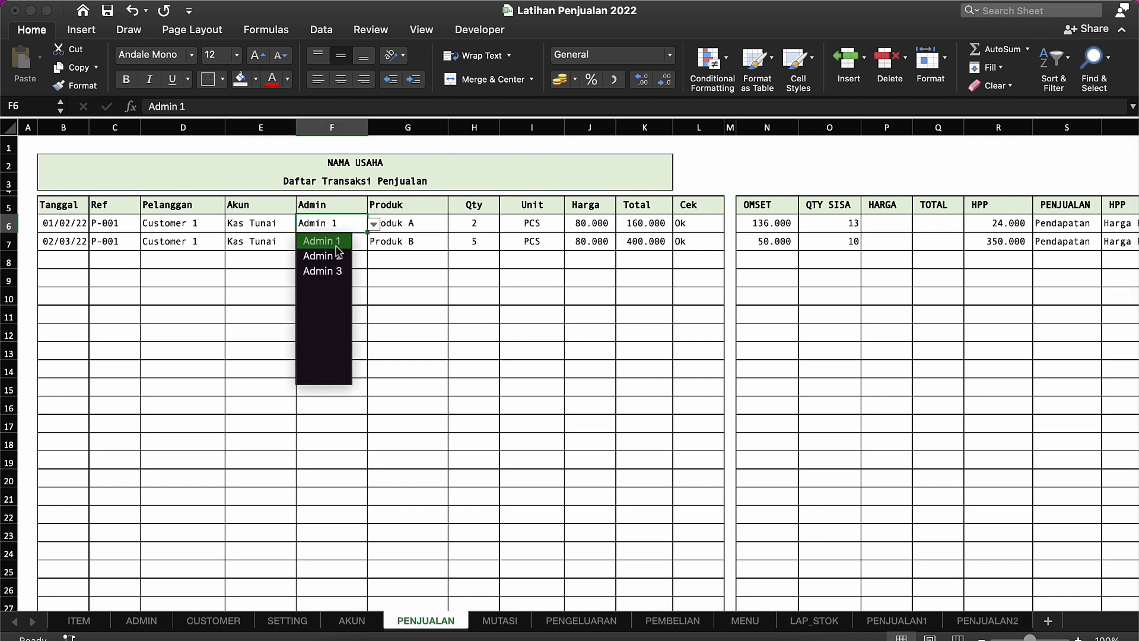
left_click(323, 256)
left_click(437, 393)
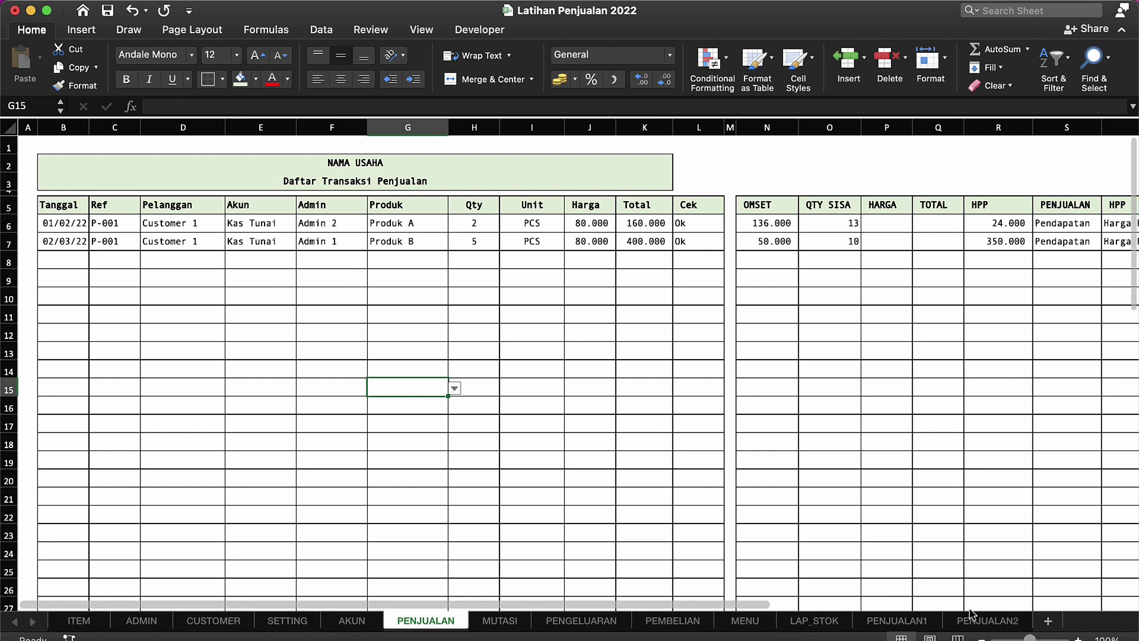
left_click(986, 621)
left_click(561, 360)
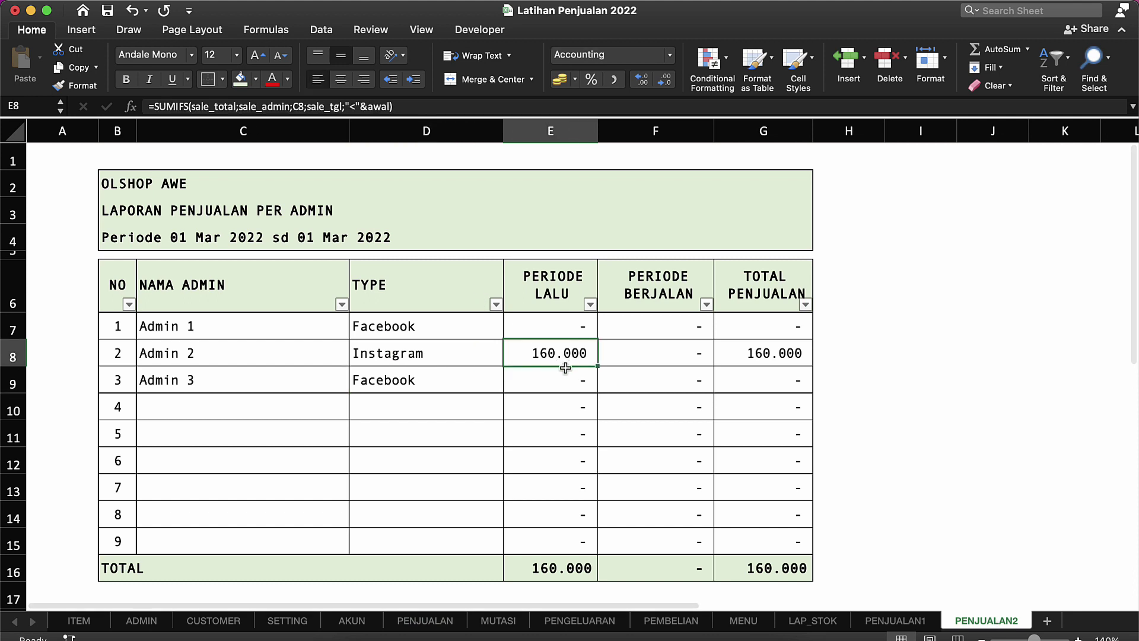
Filter the TYPE column of the PENJUALAN2 report to show only Instagram admins.
left_click(495, 304)
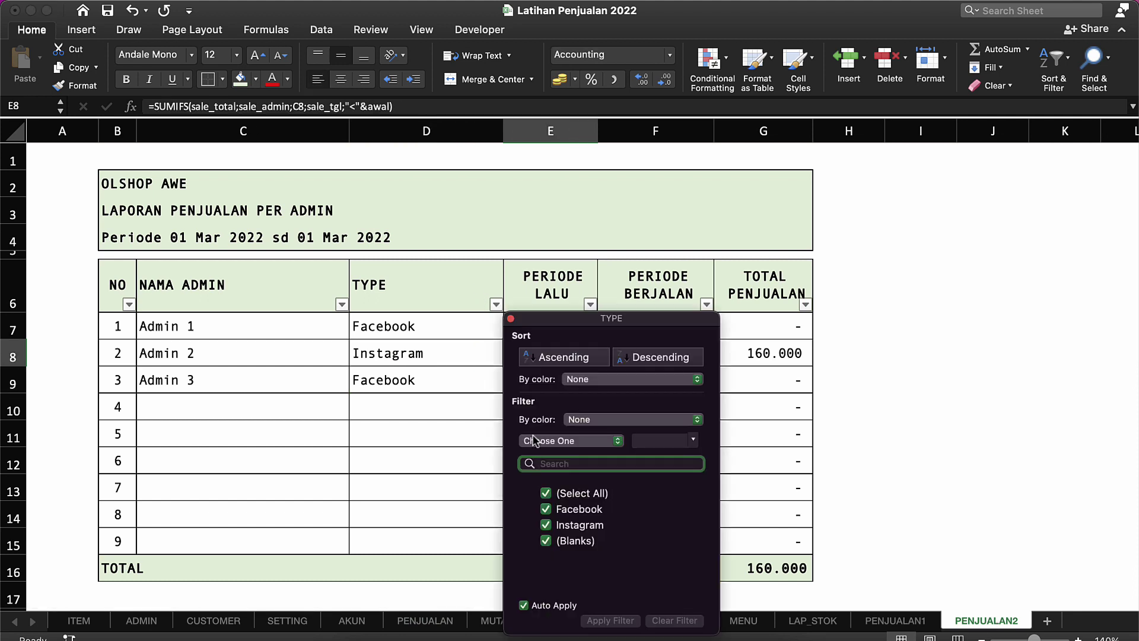
left_click(545, 493)
left_click(546, 524)
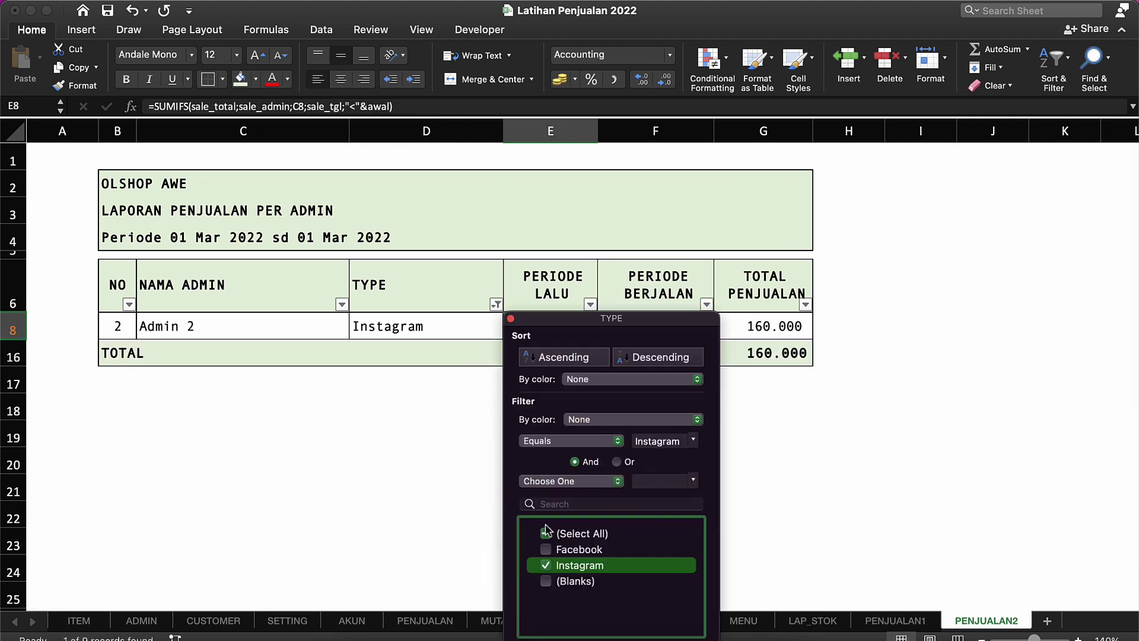
left_click(393, 386)
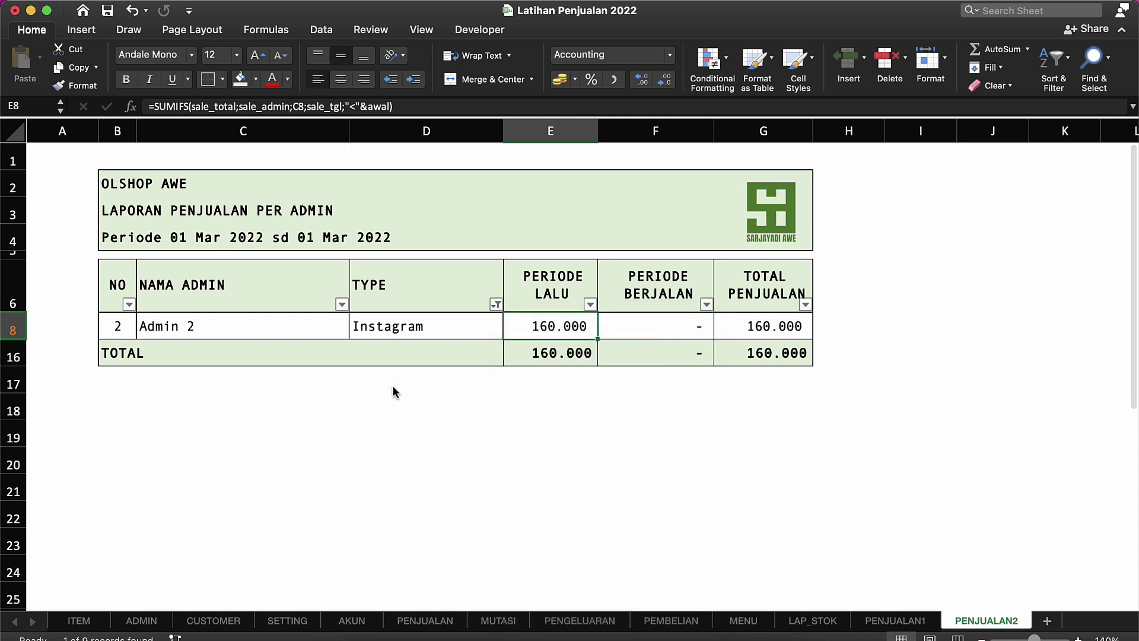
Change the TYPE filter of the admin report to show only Facebook admins.
left_click(495, 304)
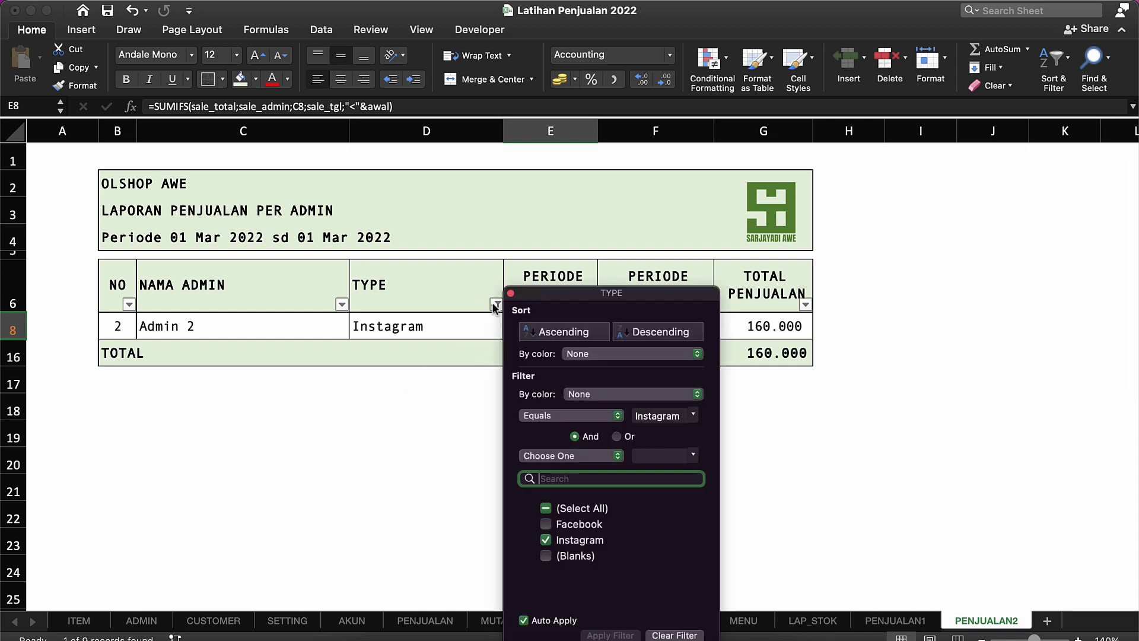
left_click(547, 538)
left_click(546, 525)
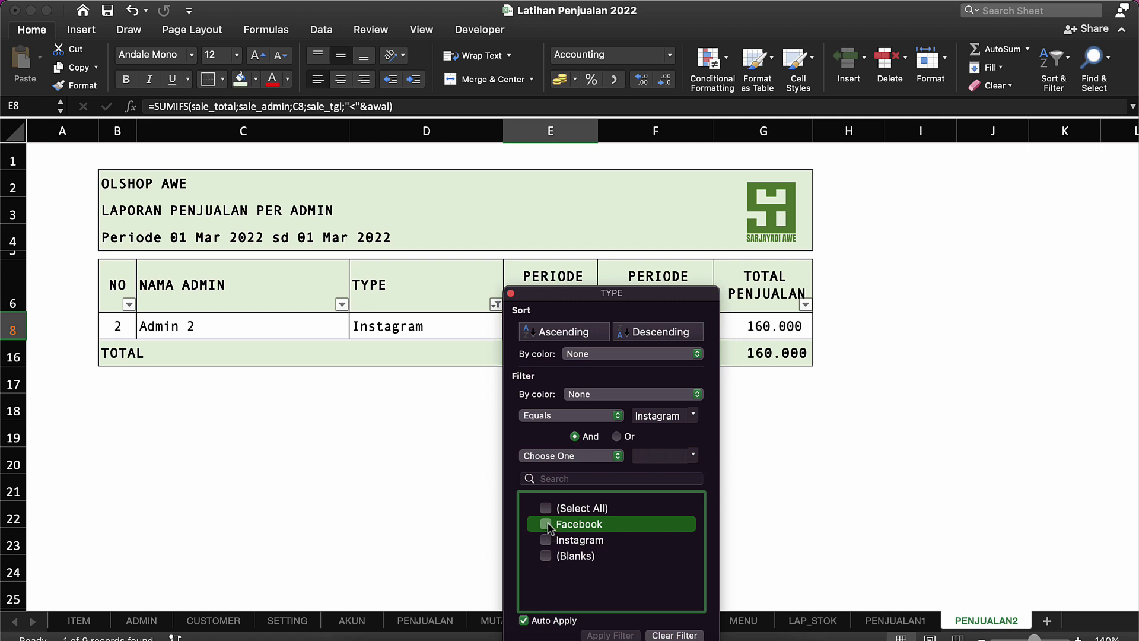
left_click(413, 415)
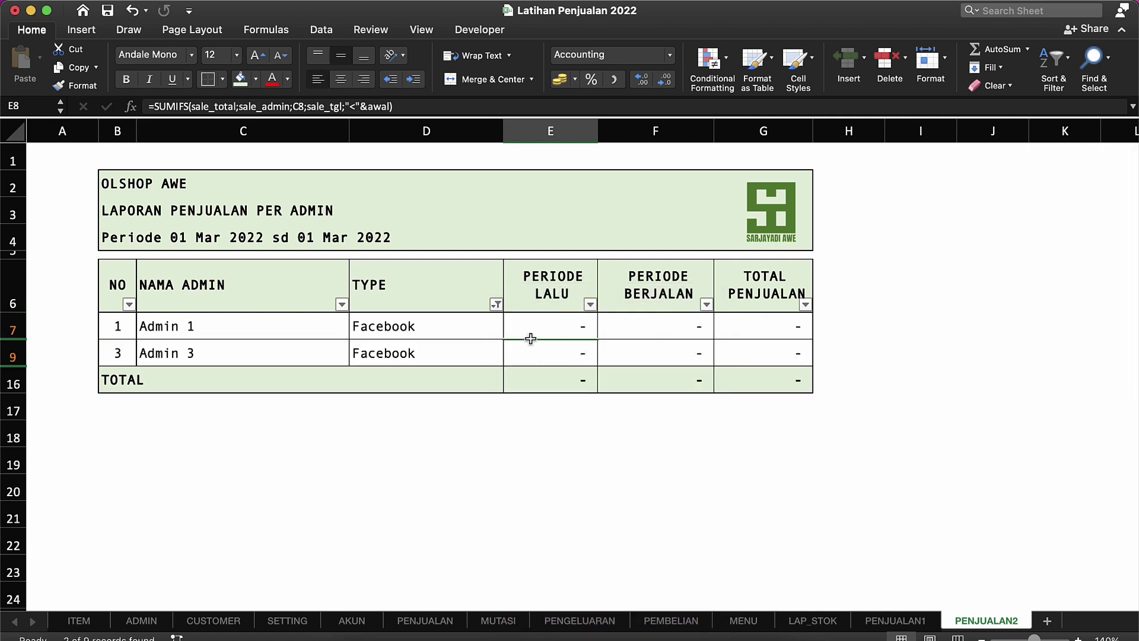
Restore all types in the admin report's TYPE filter so that every row is included.
left_click(496, 304)
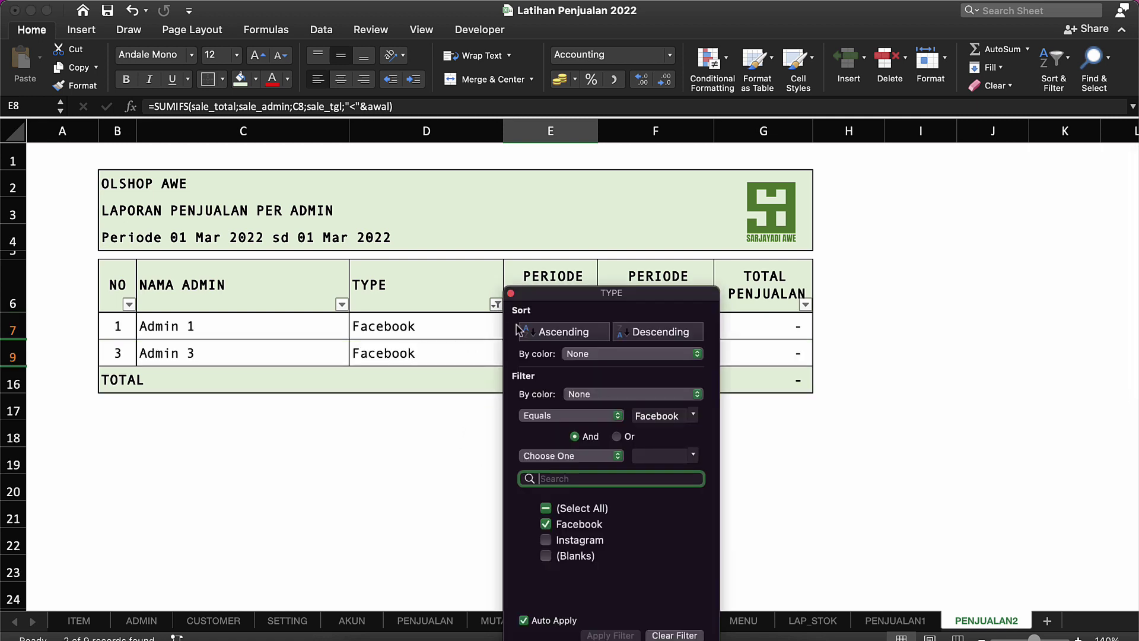
left_click(547, 508)
left_click(338, 379)
left_click(417, 385)
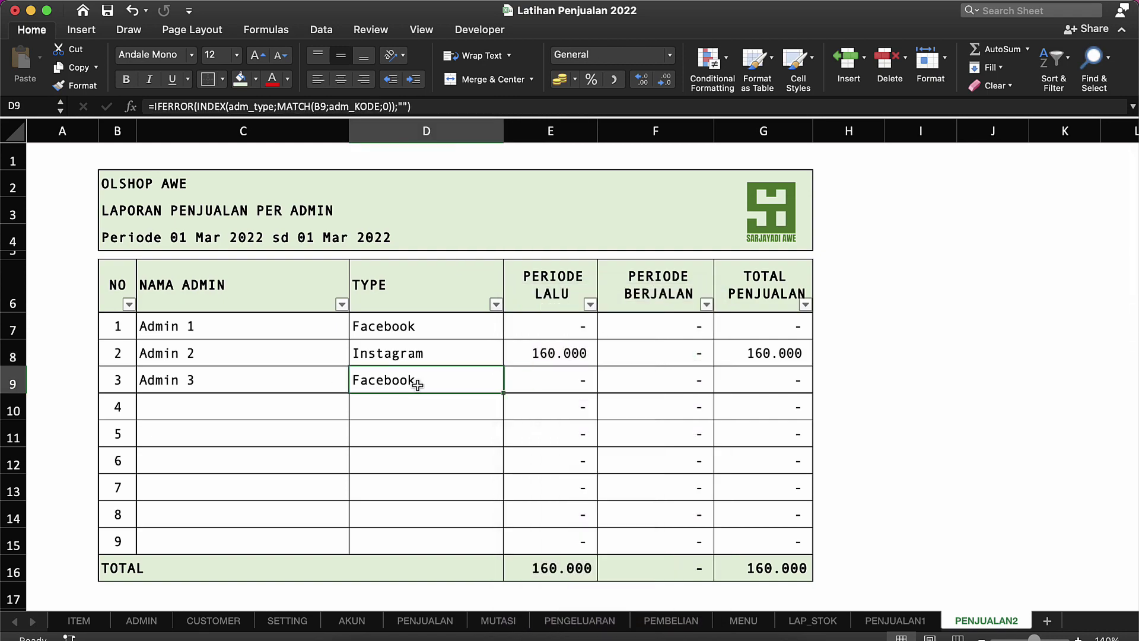
Switch to the APLIKASI PENJUALAN 2022 workbook and examine the layouts of the LAP_KASBANK and LABA_RUGI reports.
key("ctrl+Down")
left_click(654, 344)
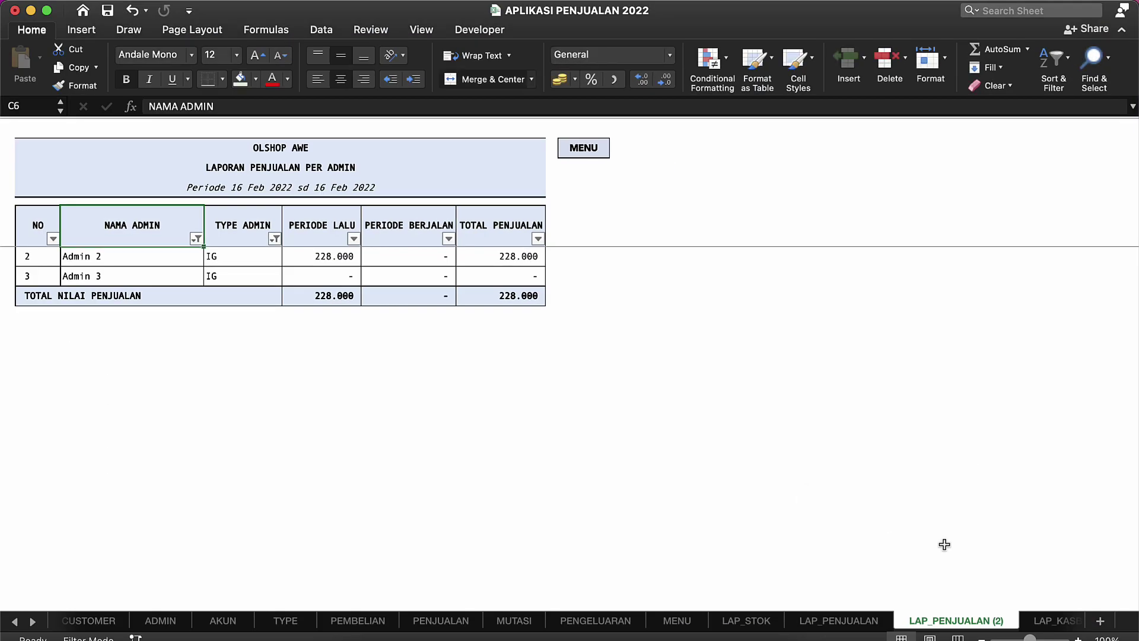
left_click(1055, 620)
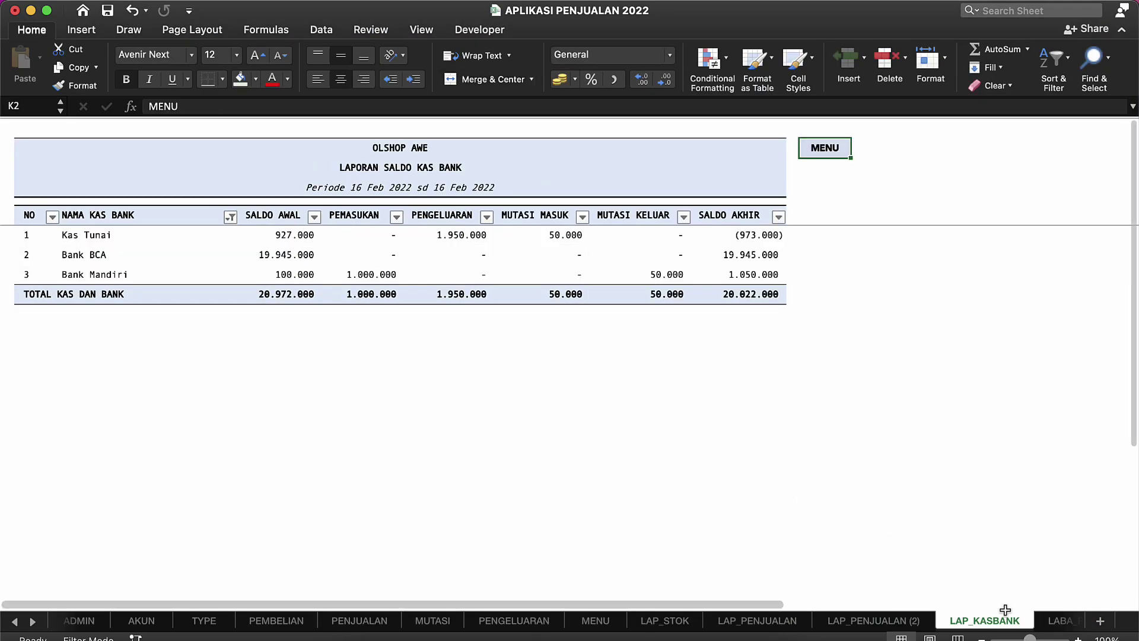
left_click(1061, 620)
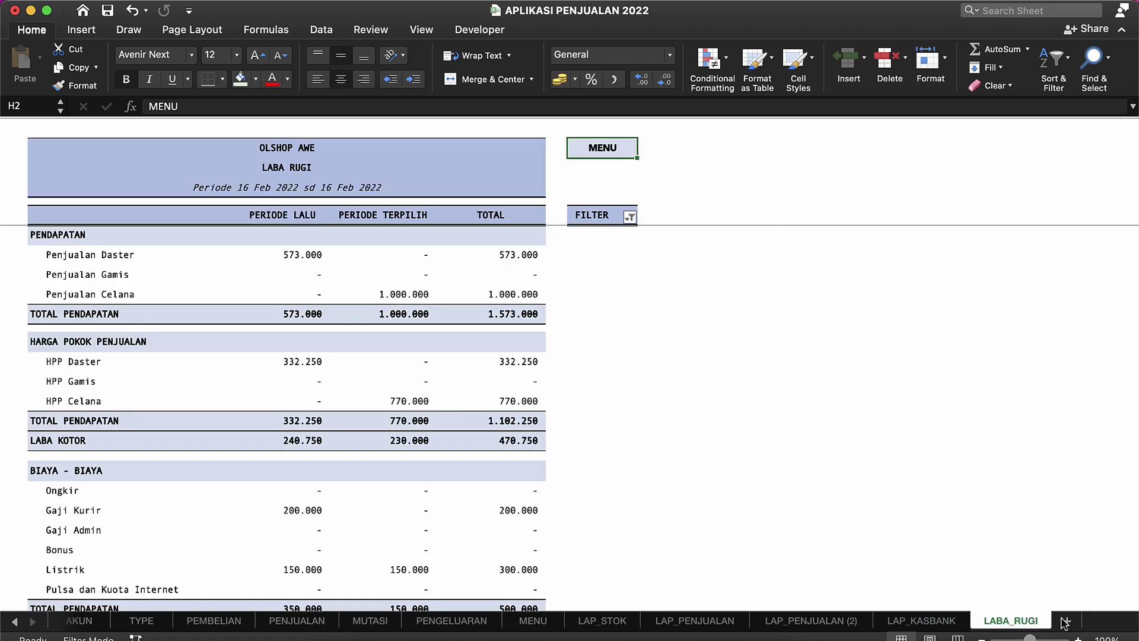
left_click(920, 620)
left_click(989, 621)
left_click(954, 621)
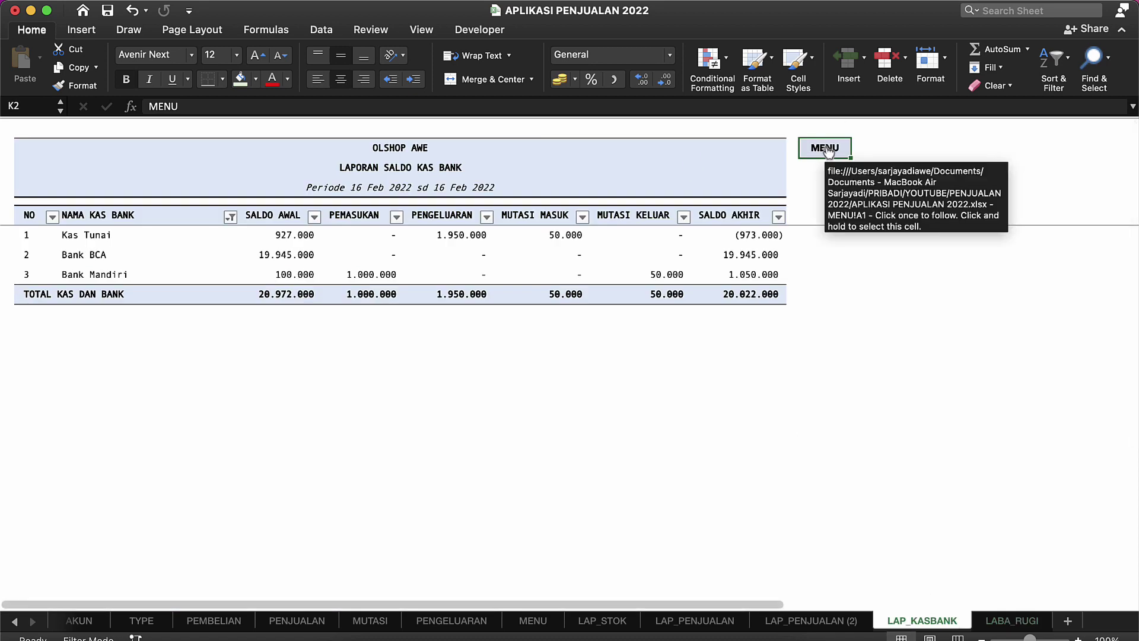
Return to the Latihan Penjualan 2022 workbook and check the type and name lookup formulas in the Admin 1 row of PENJUALAN2.
key("ctrl+Down")
left_click(832, 237)
left_click(706, 415)
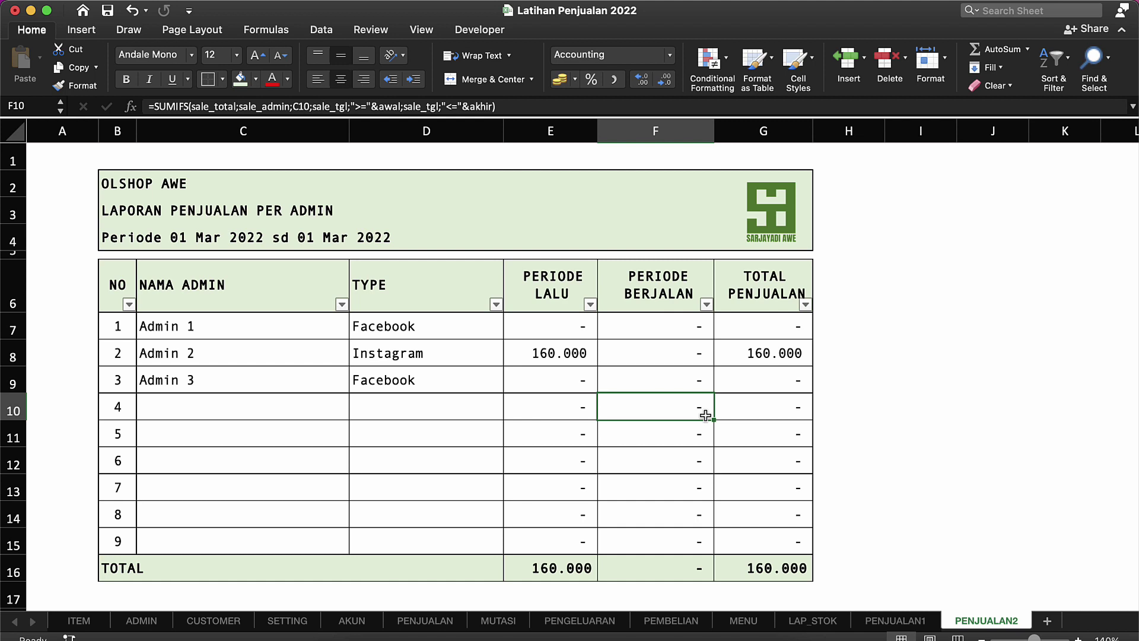
left_click(466, 325)
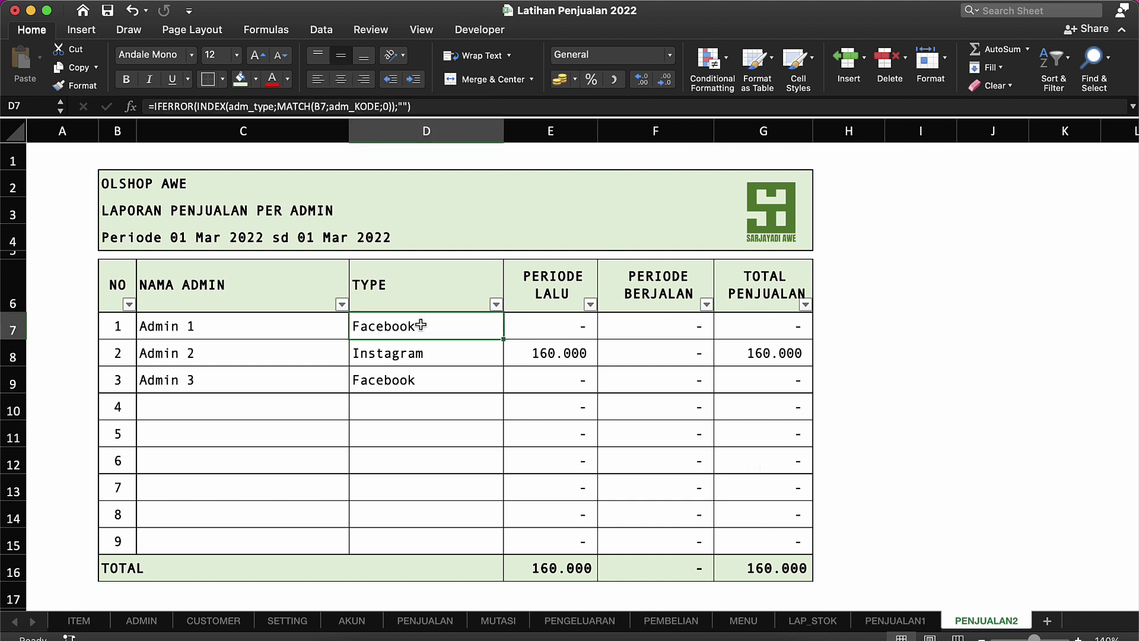
left_click(250, 325)
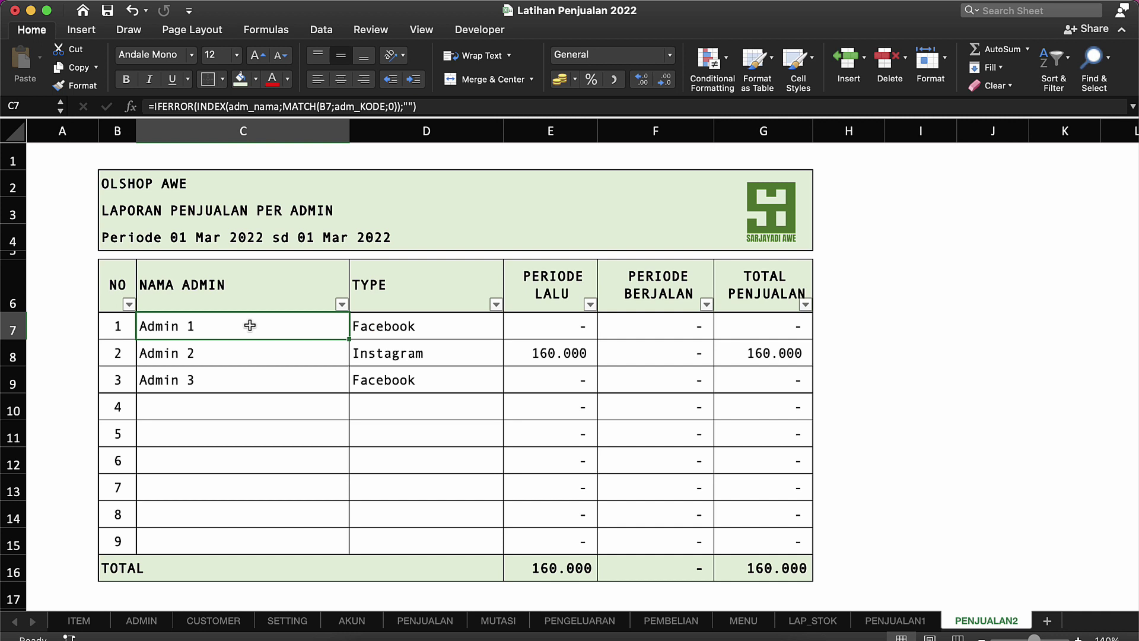